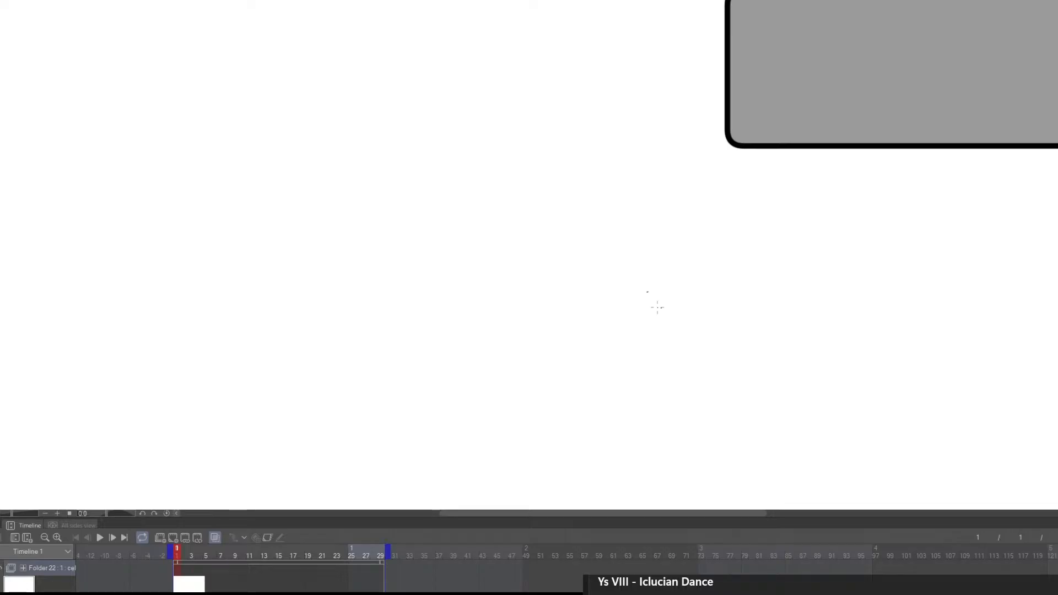
key(e)
drag(655, 298, 672, 345)
scroll(561, 333, down, 6)
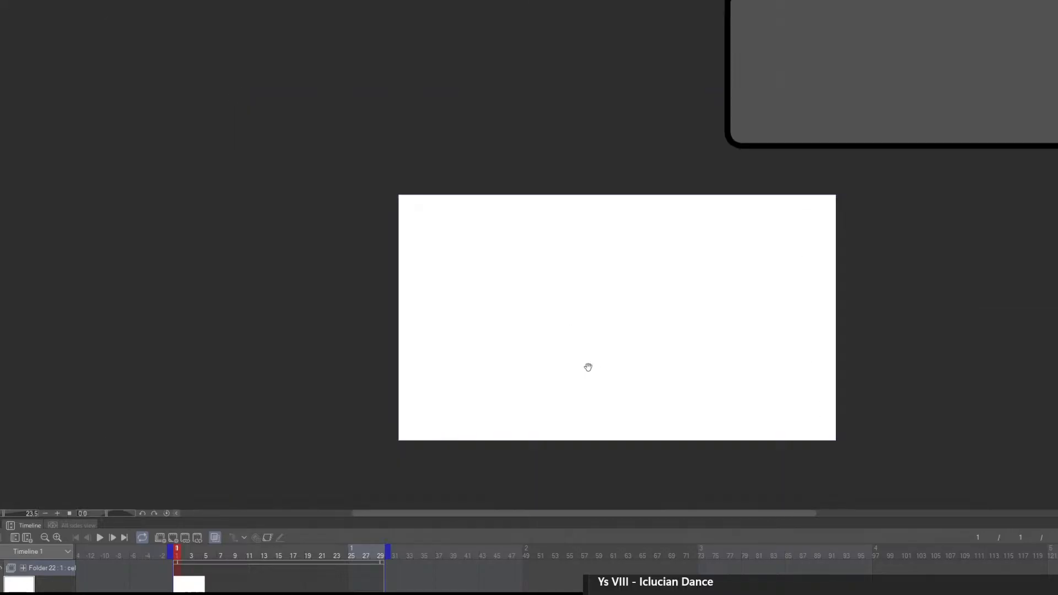
drag(588, 366, 530, 316)
scroll(530, 315, up, 5)
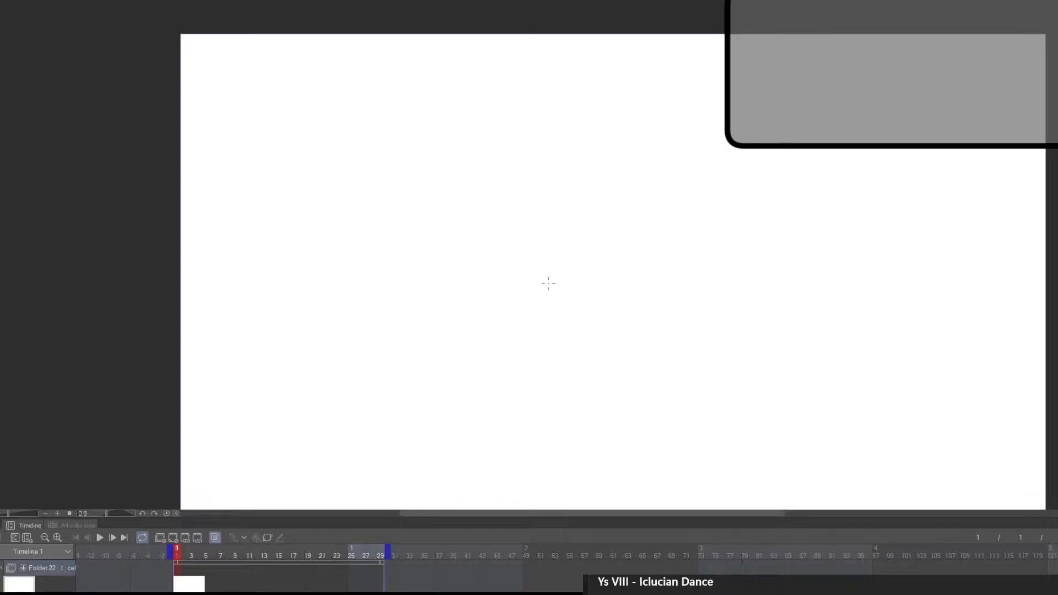
scroll(409, 184, up, 3)
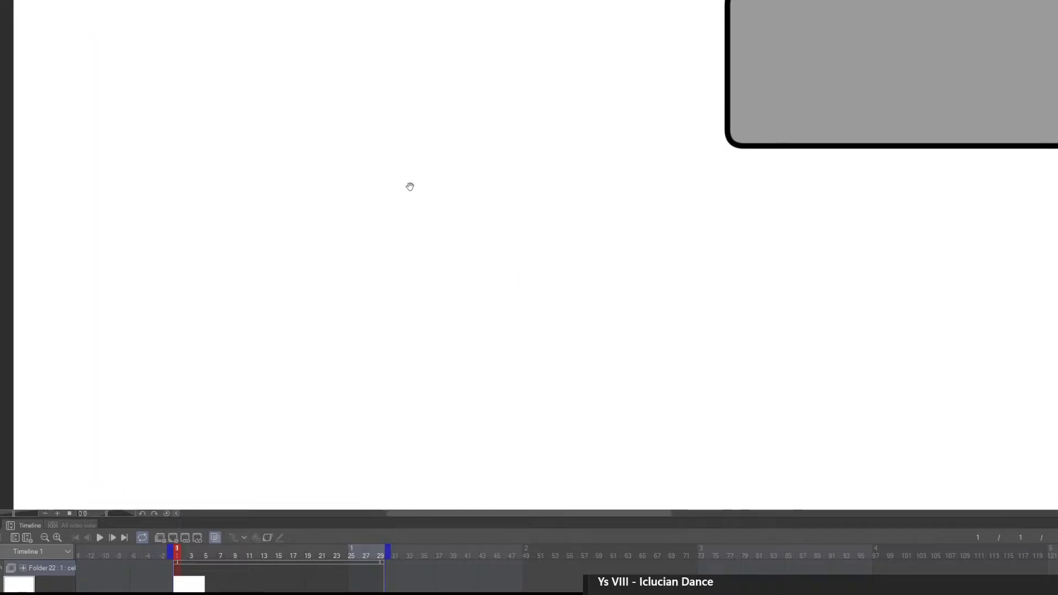
drag(566, 446, 527, 423)
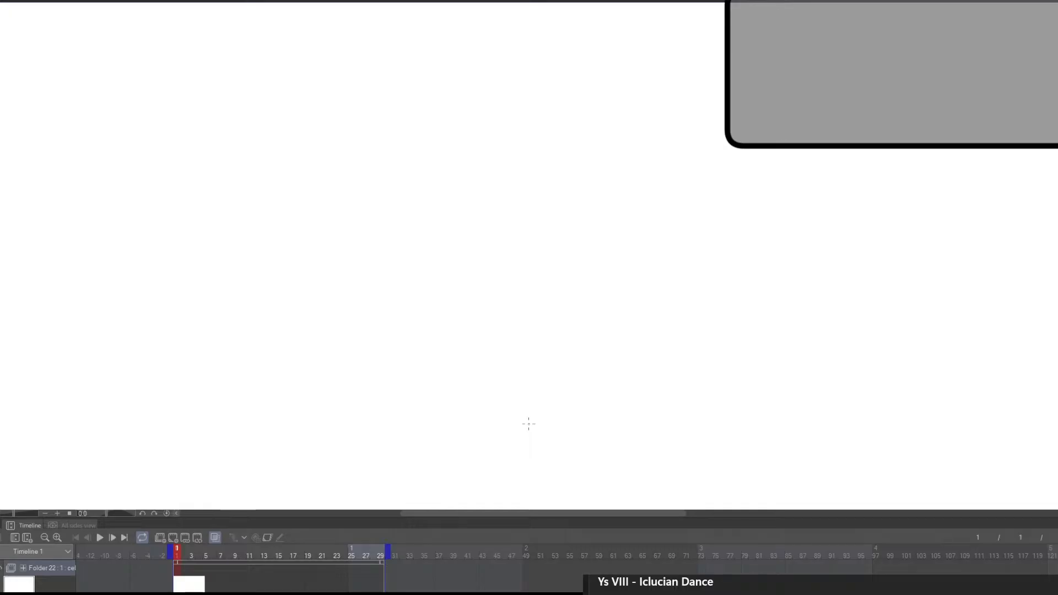
scroll(330, 246, down, 2)
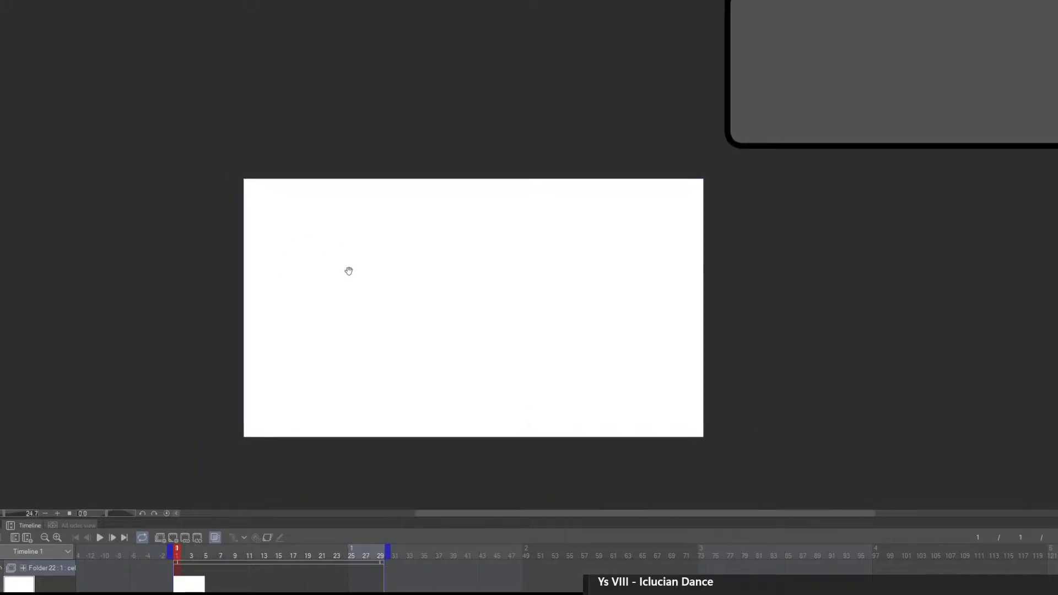
Draw a long, nearly horizontal line across the canvas on frame 1 as the ground line
scroll(347, 272, up, 1)
scroll(443, 225, up, 1)
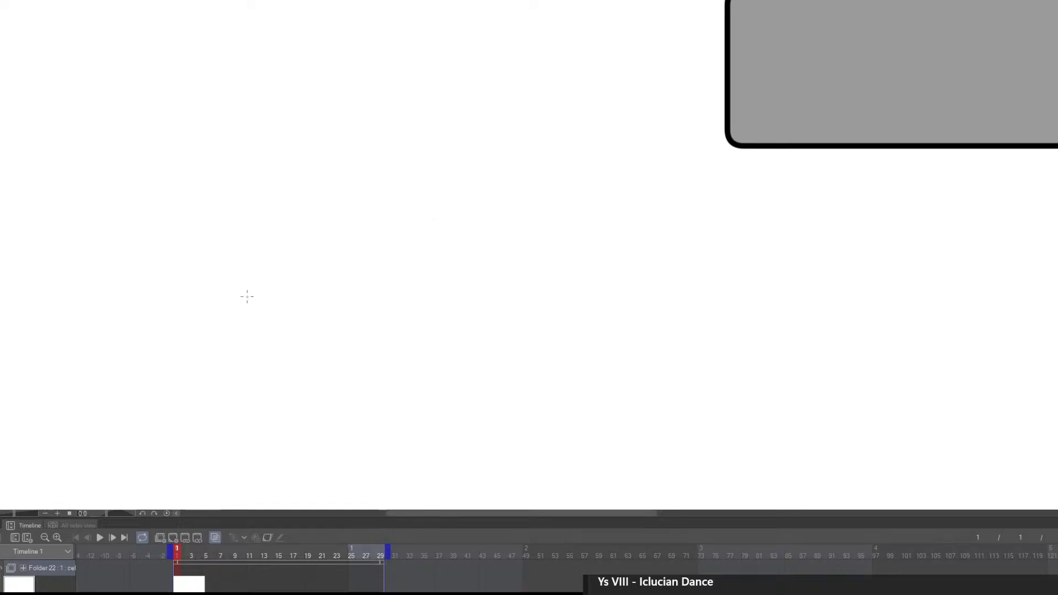
drag(203, 240, 517, 241)
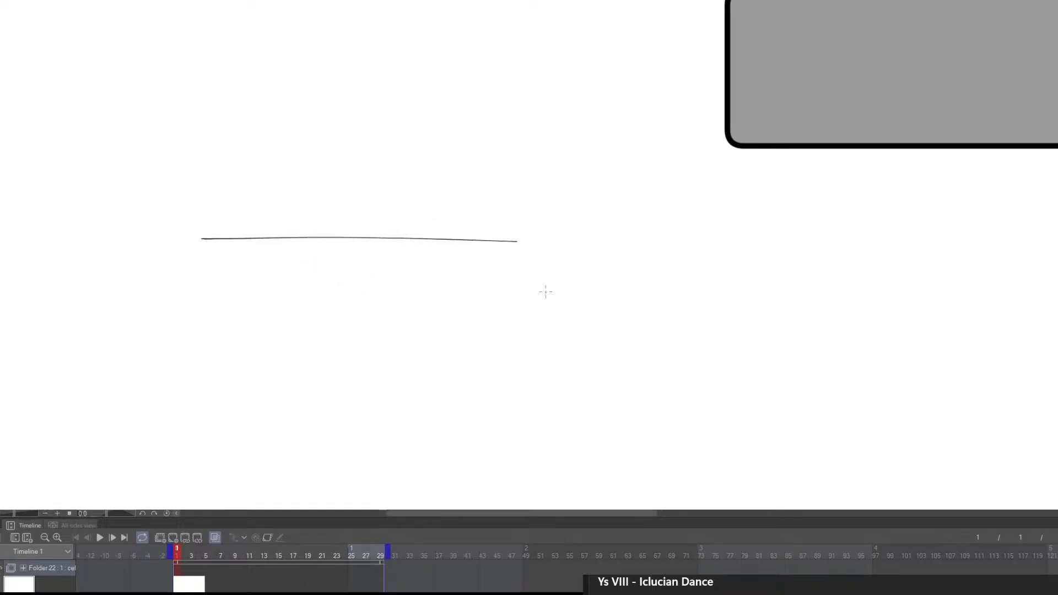
Add a new cel at frame 9 and draw a tall bell-shaped curve rising from the right end of the onion-skinned line
click(226, 589)
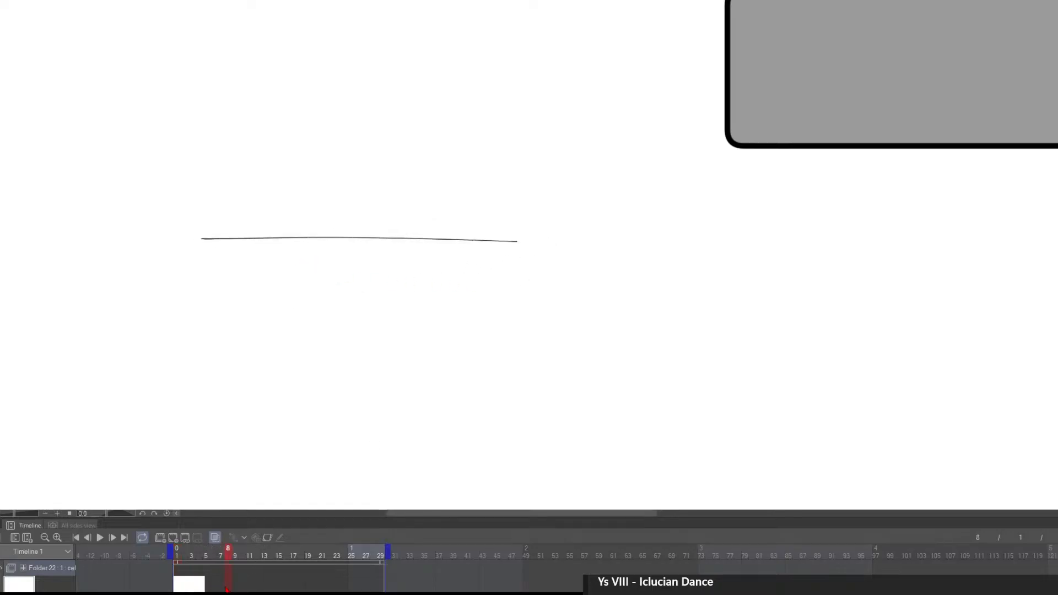
click(238, 580)
click(173, 538)
drag(521, 395, 588, 404)
drag(420, 230, 456, 260)
drag(484, 303, 507, 346)
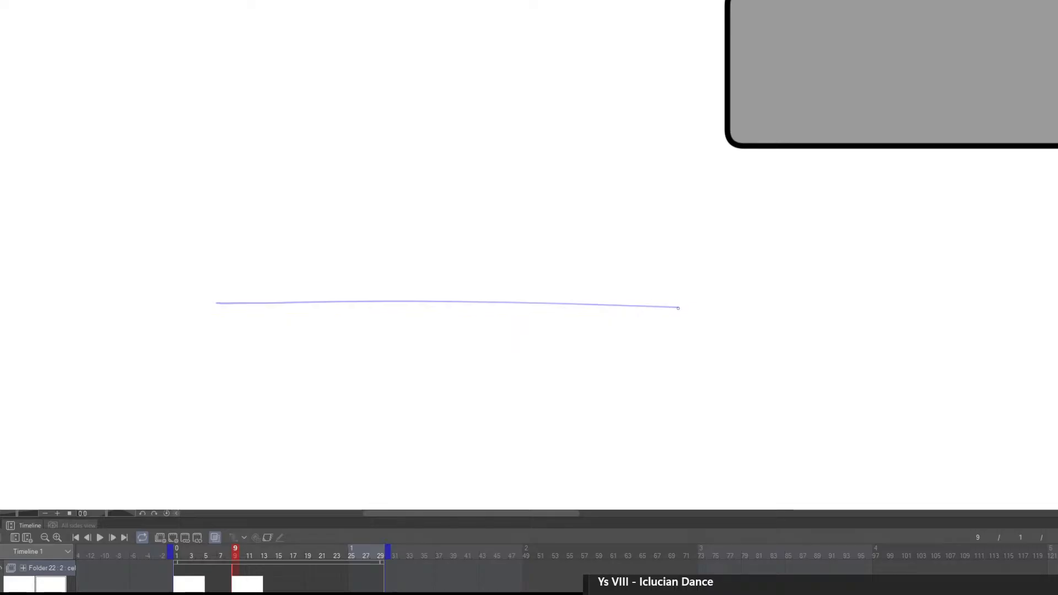
drag(679, 306, 668, 307)
mouse_move(677, 307)
mouse_down()
mouse_move(584, 278)
mouse_move(516, 125)
mouse_move(435, 116)
mouse_move(387, 211)
mouse_move(374, 277)
mouse_move(333, 299)
mouse_up()
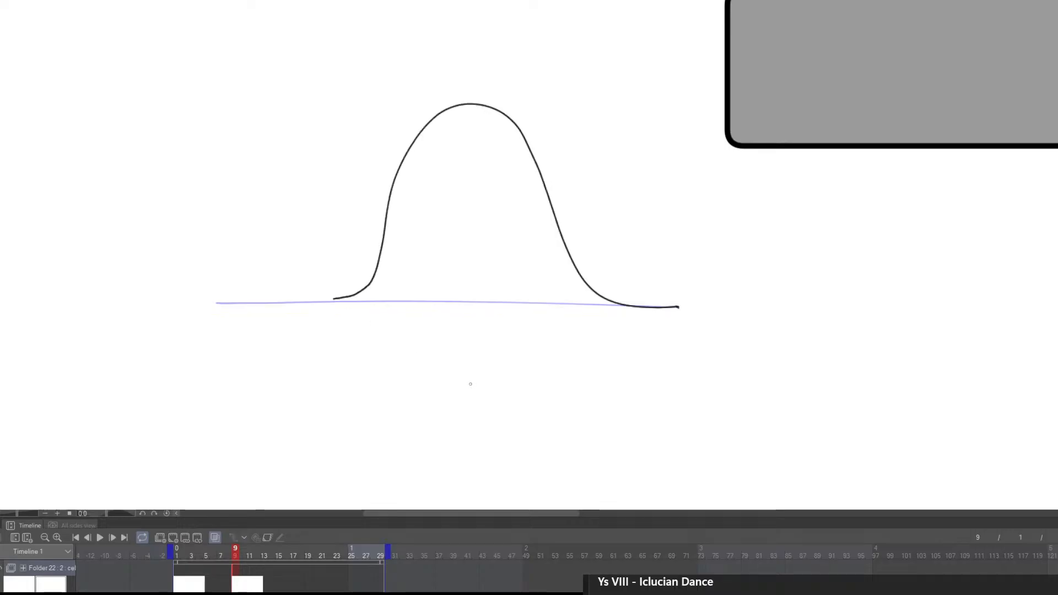
Erase and redraw the left side of the tall curve so it drops steeply and flattens onto the ground line
drag(322, 302, 349, 296)
key(e)
key(ctrl+z)
key(ctrl+z)
mouse_move(259, 191)
mouse_down()
mouse_move(395, 298)
mouse_move(369, 277)
mouse_up()
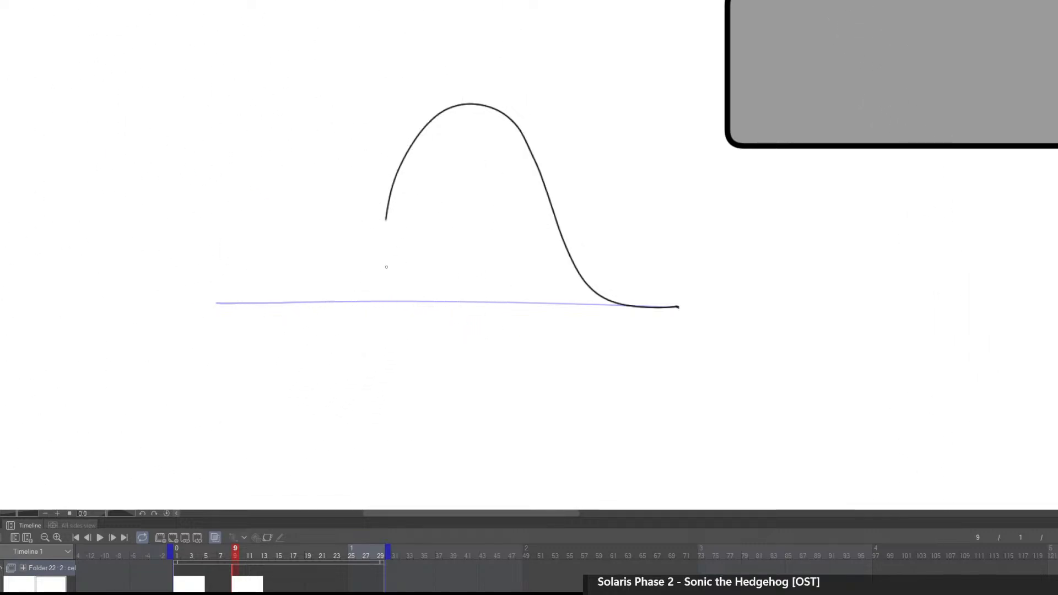
mouse_move(385, 226)
mouse_down()
mouse_move(365, 301)
mouse_move(351, 302)
mouse_up()
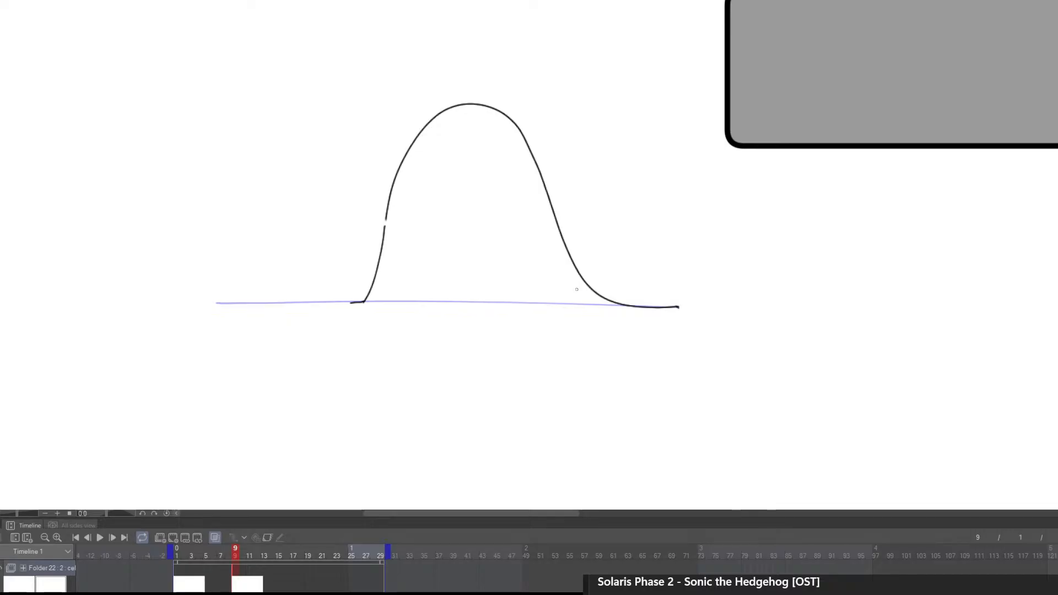
key(e)
click(359, 301)
mouse_move(379, 285)
mouse_down()
mouse_move(426, 129)
mouse_move(391, 282)
mouse_move(395, 245)
mouse_move(378, 295)
mouse_up()
key(p)
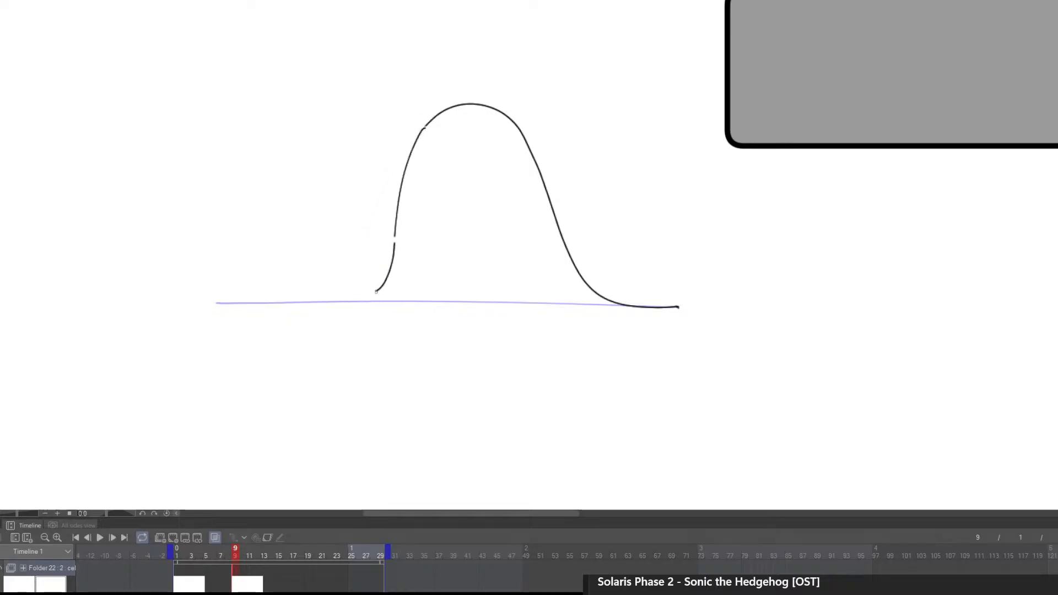
key(ctrl+z)
mouse_move(394, 248)
mouse_down()
mouse_move(371, 296)
mouse_move(337, 300)
mouse_up()
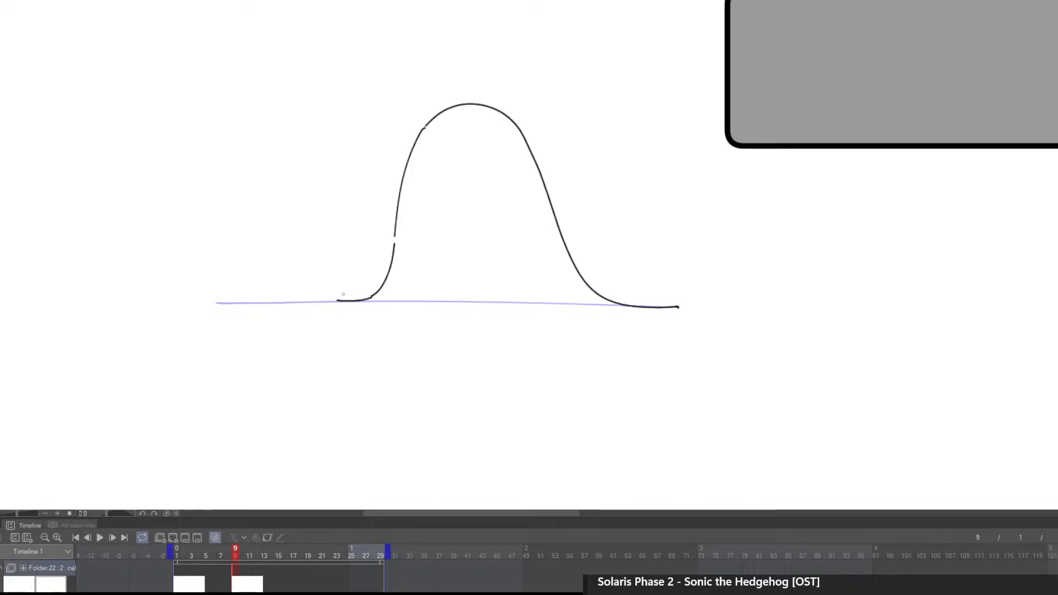
Add a new cel at frame 3 and draw a medium-height curve peaking left of the tall one, running flat to the line's right end
click(194, 586)
click(175, 540)
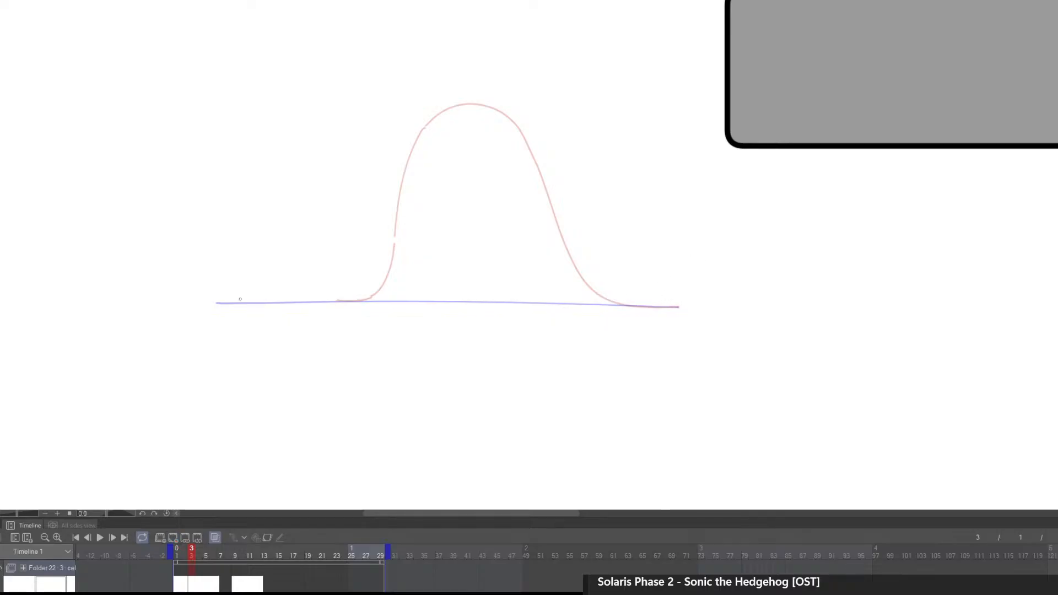
mouse_move(678, 307)
mouse_down()
mouse_move(595, 295)
mouse_move(512, 243)
mouse_move(454, 190)
mouse_move(365, 186)
mouse_move(226, 304)
mouse_up()
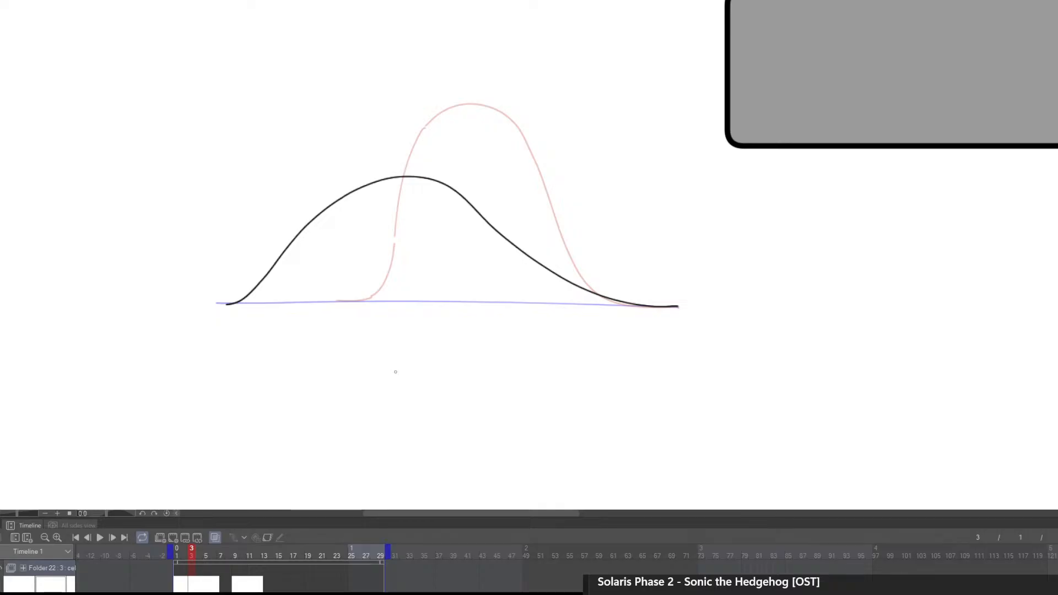
key(ctrl+z)
mouse_move(676, 308)
mouse_down()
mouse_move(622, 311)
mouse_move(510, 277)
mouse_move(440, 217)
mouse_move(355, 207)
mouse_move(267, 301)
mouse_up()
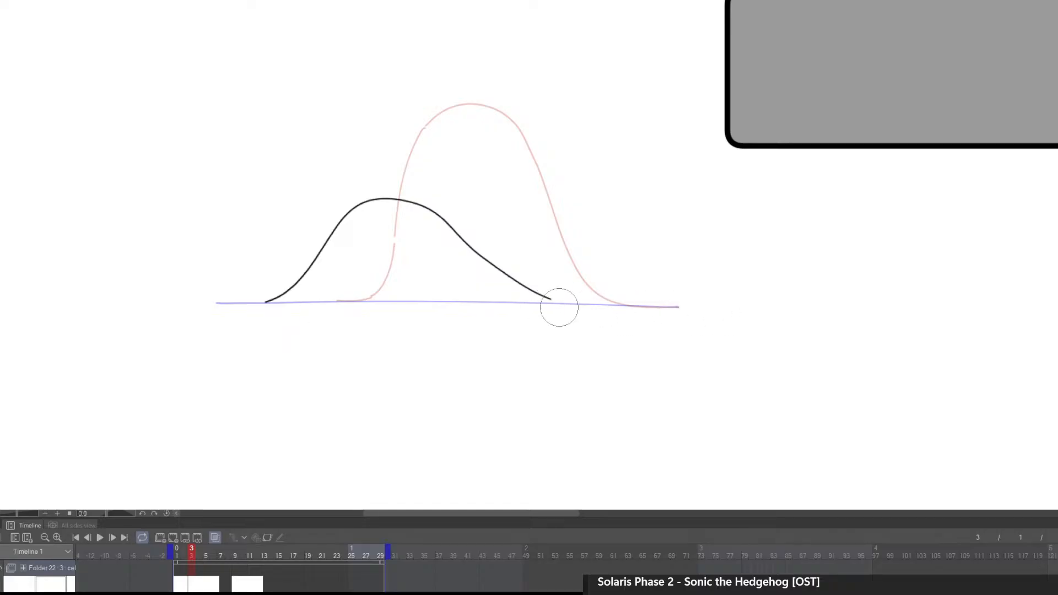
drag(557, 302, 677, 307)
Add a blank cel at frame 5 and move the medium-height curve's cel from frame 3 to frame 17
click(206, 585)
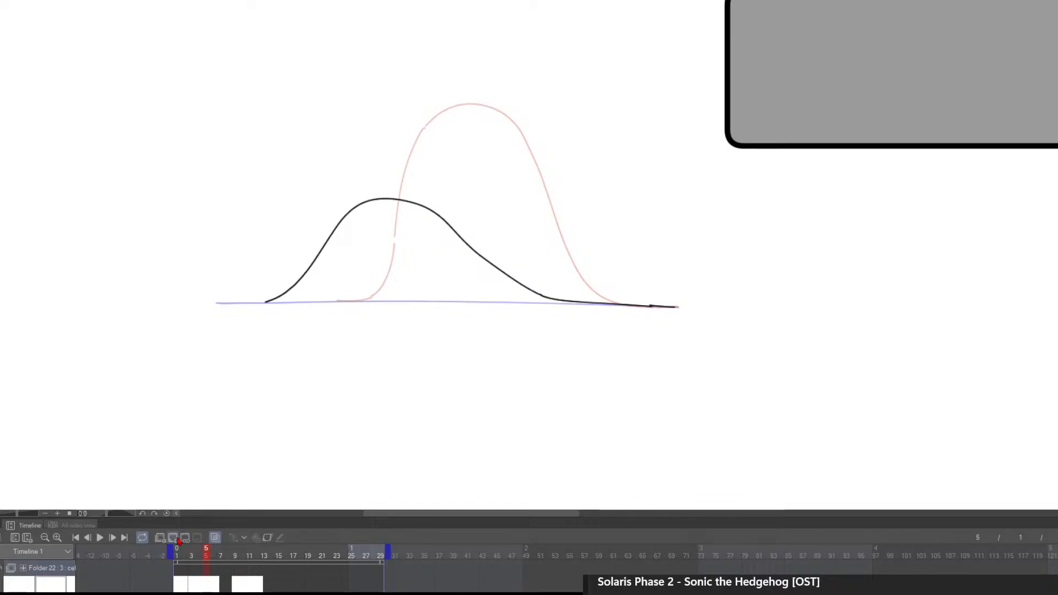
click(173, 539)
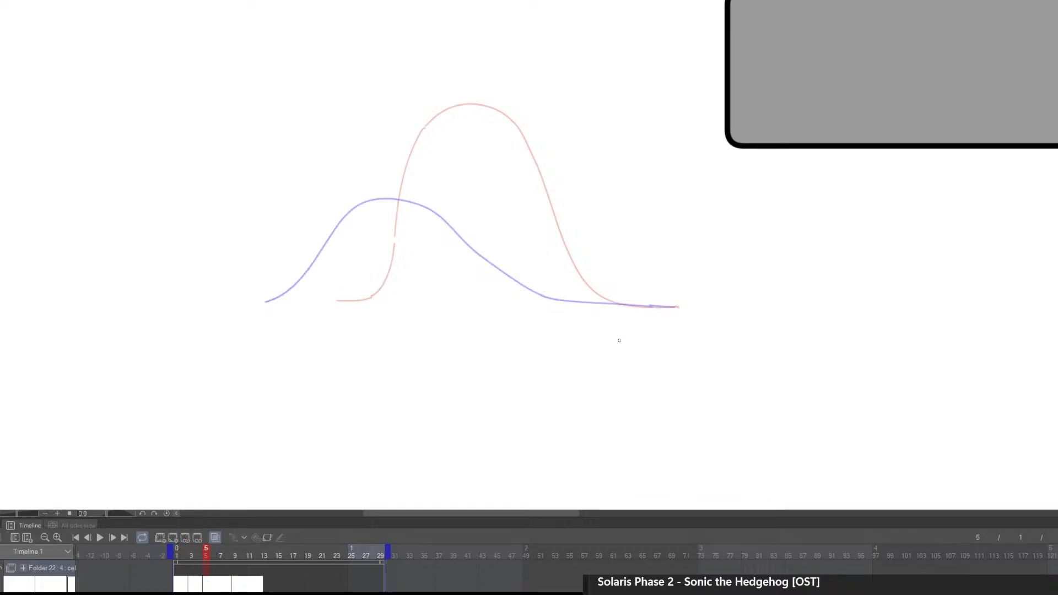
click(193, 584)
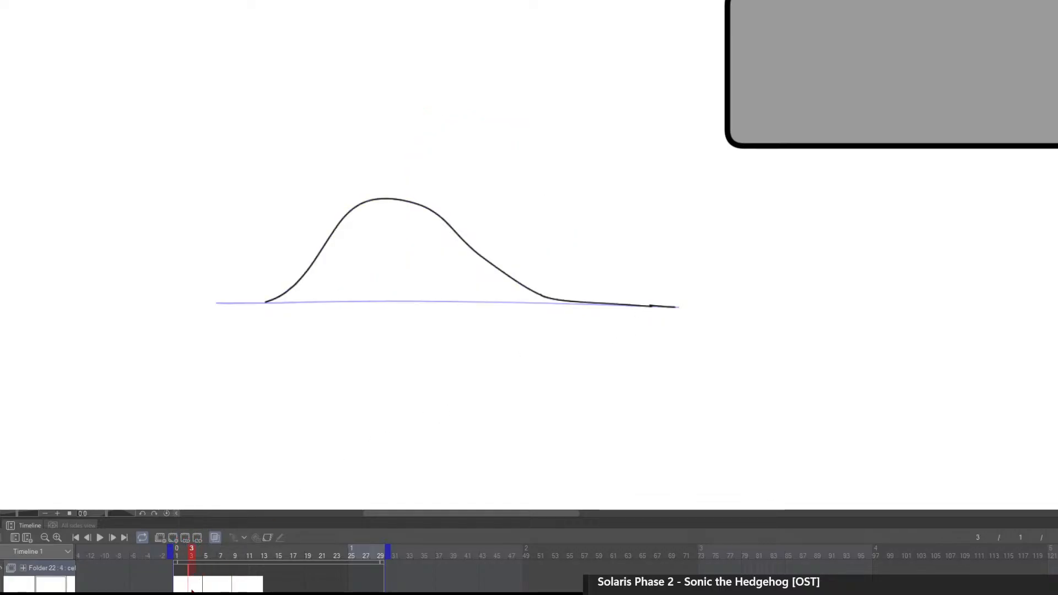
key(e)
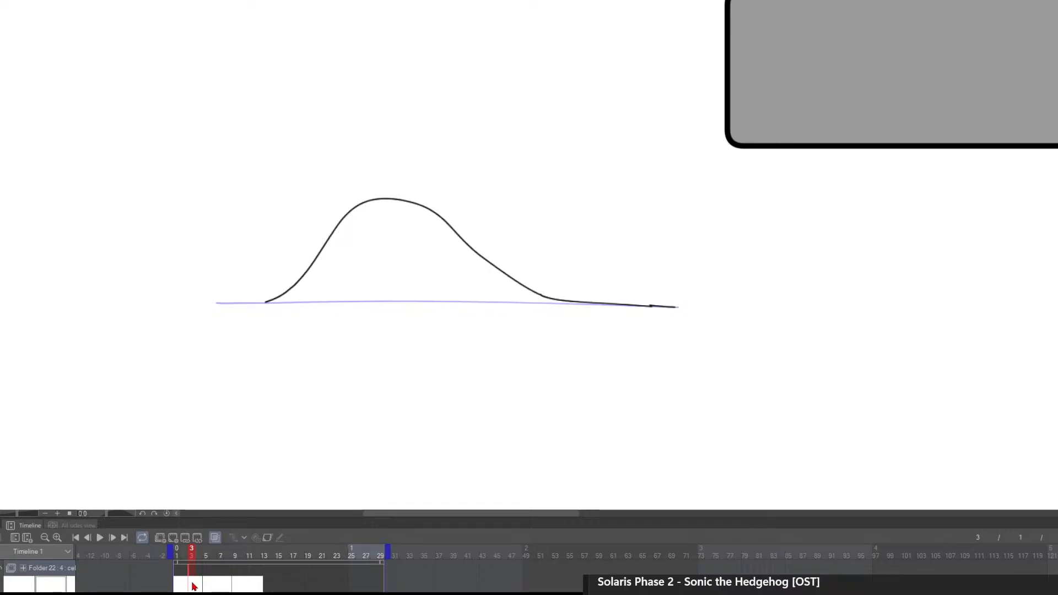
click(293, 583)
click(211, 586)
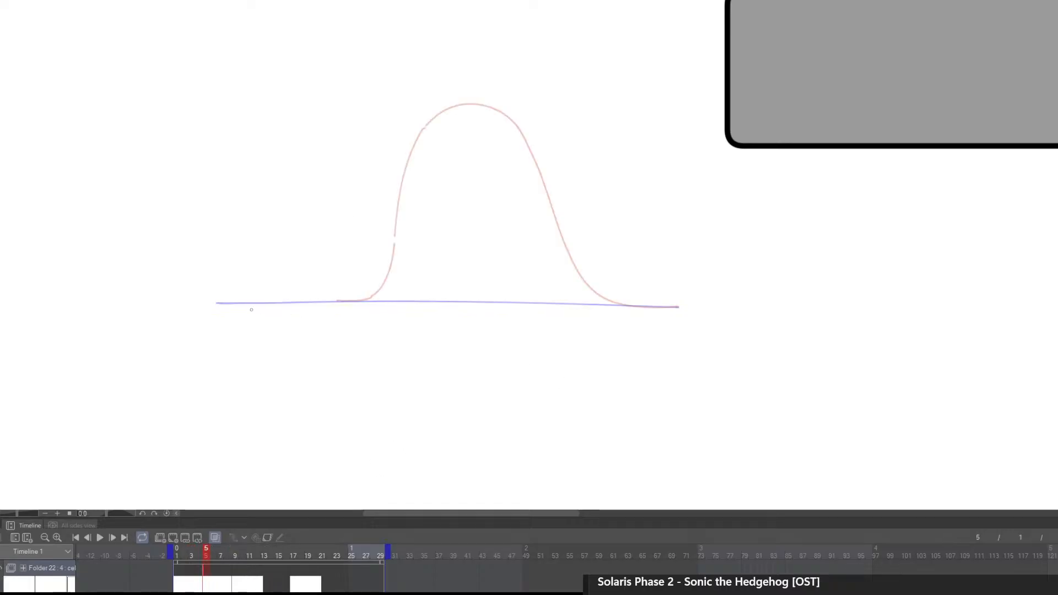
click(293, 586)
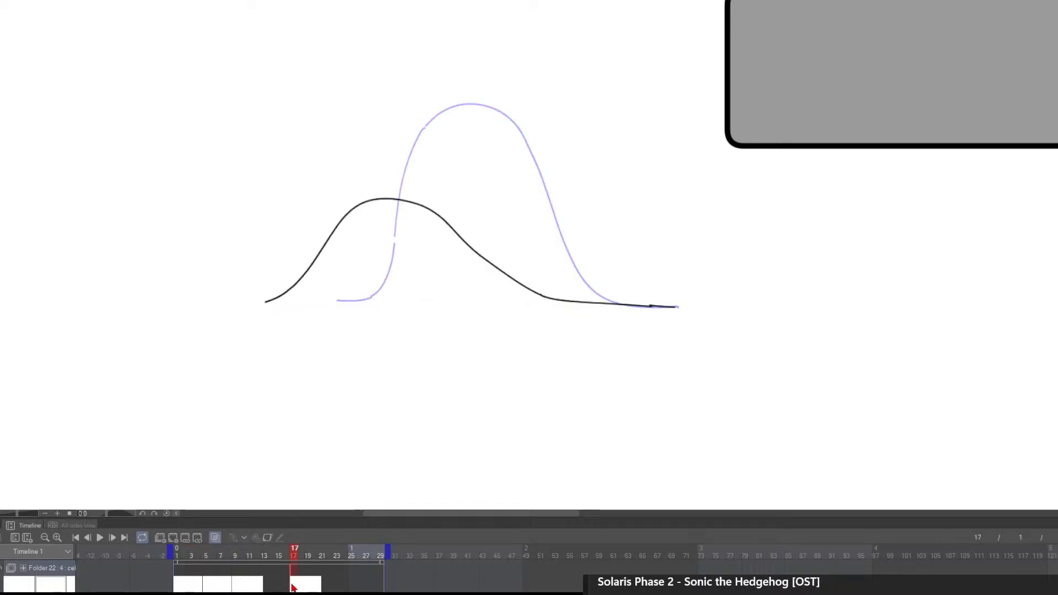
Draw a low, wide curve on the blank cel and arrange the cels with it at frame 3 and the medium-height curve at frame 5
click(215, 586)
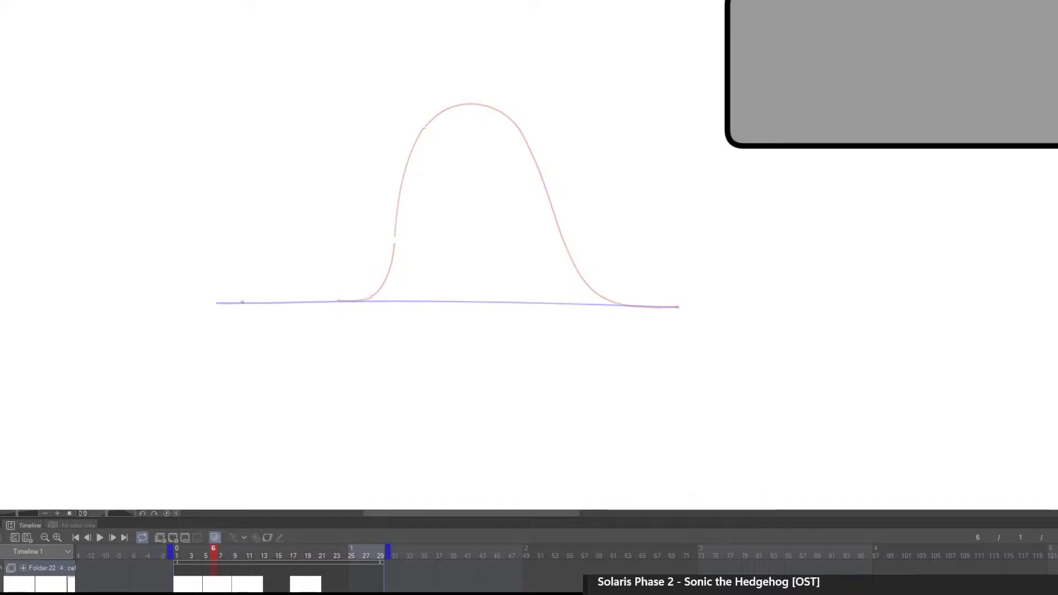
mouse_move(235, 302)
mouse_down()
mouse_move(293, 265)
mouse_move(351, 248)
mouse_move(424, 254)
mouse_move(589, 302)
mouse_move(679, 307)
mouse_up()
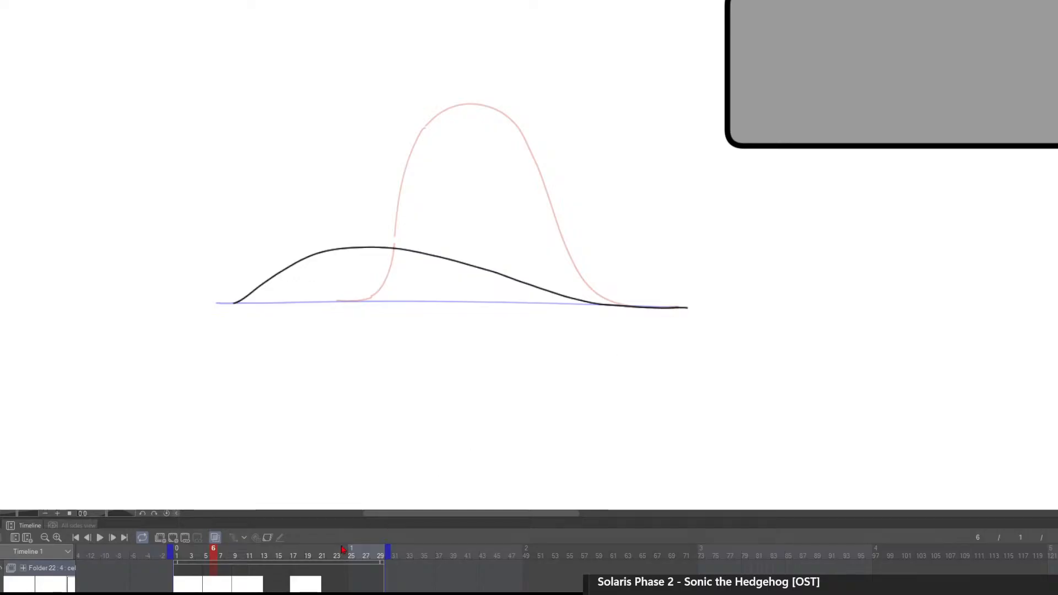
click(295, 585)
click(200, 586)
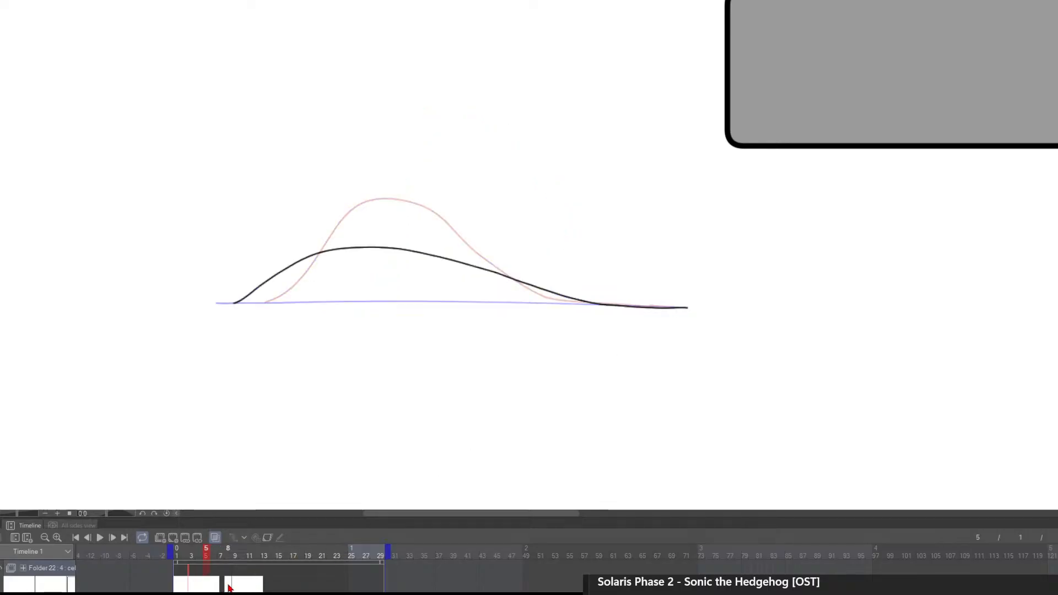
Add a new cel at frame 7 and draw an in-between curve midway between the medium-height and tall curves
click(222, 586)
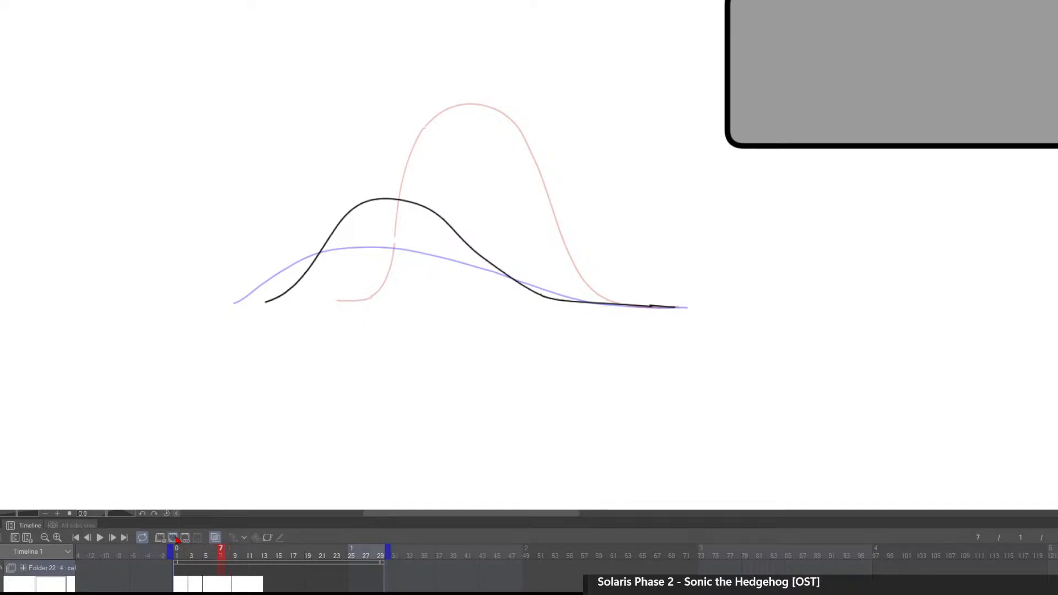
click(175, 538)
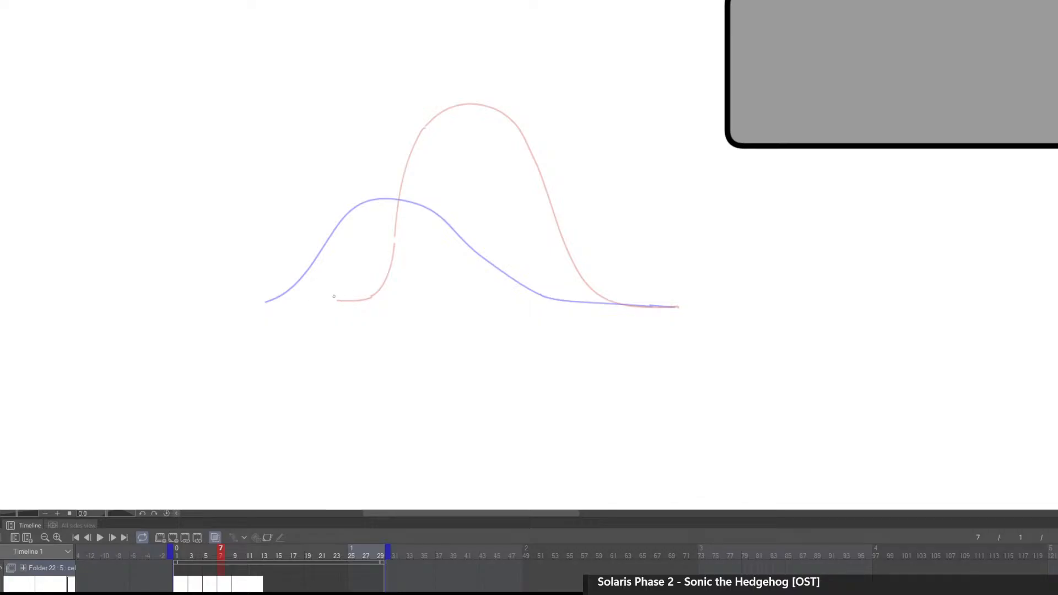
mouse_move(304, 301)
mouse_down()
mouse_move(391, 165)
mouse_move(439, 148)
mouse_move(490, 169)
mouse_move(603, 296)
mouse_up()
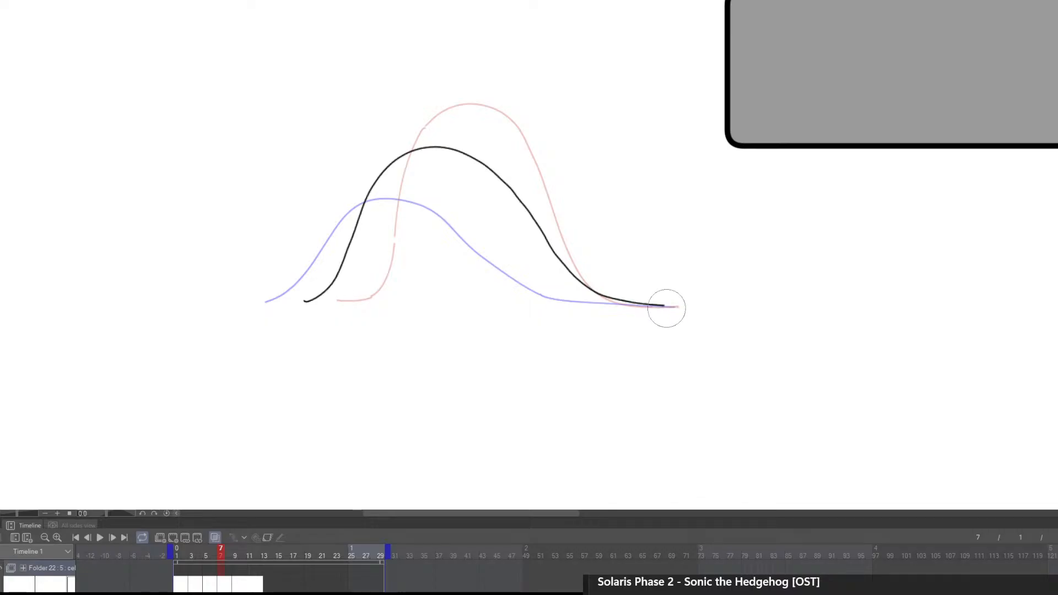
Erase and redraw both ends of the frame 7 curve so they taper flat along the ground line
mouse_move(669, 307)
mouse_down()
mouse_move(560, 272)
mouse_move(573, 295)
mouse_move(646, 309)
mouse_up()
key(ctrl+z)
mouse_move(566, 264)
mouse_down()
mouse_move(584, 285)
mouse_move(664, 308)
mouse_up()
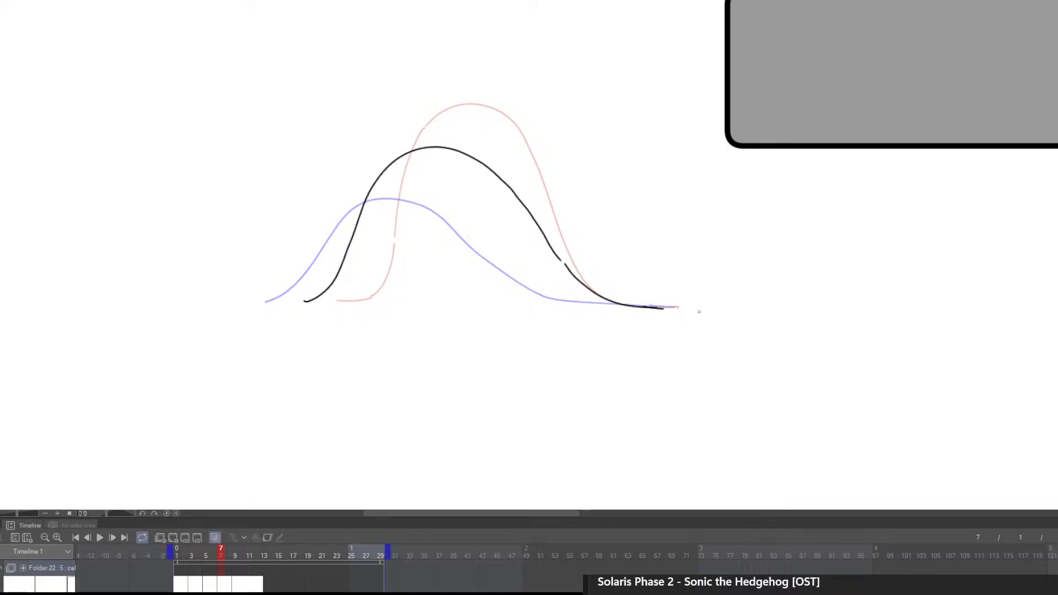
mouse_move(303, 303)
mouse_down()
mouse_move(329, 290)
mouse_move(304, 299)
mouse_move(319, 294)
mouse_up()
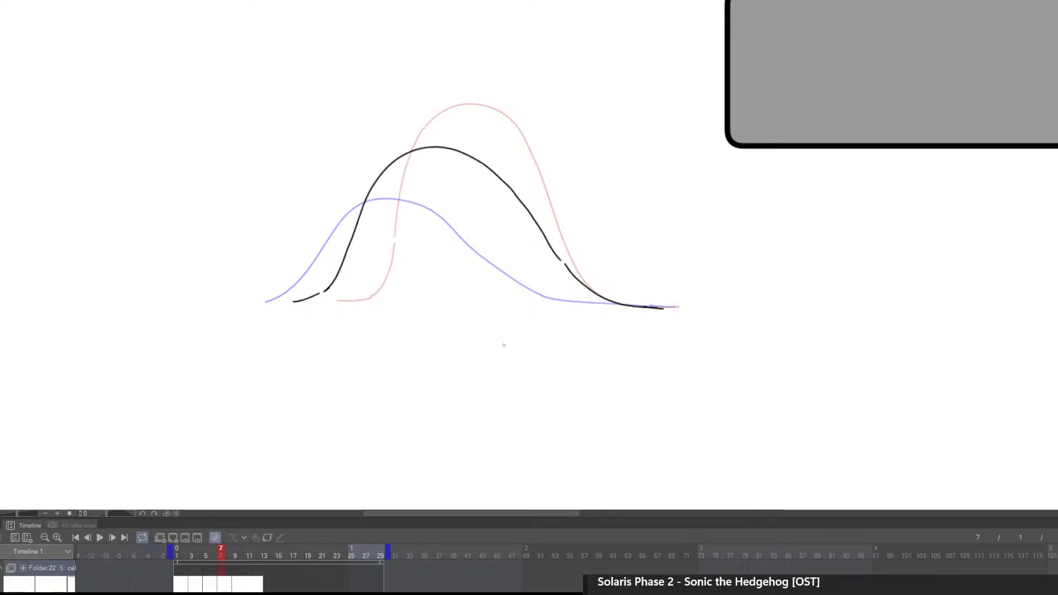
key(e)
mouse_move(674, 313)
mouse_down()
mouse_move(623, 314)
mouse_move(678, 305)
mouse_up()
key(p)
key(ctrl+z)
key(ctrl+z)
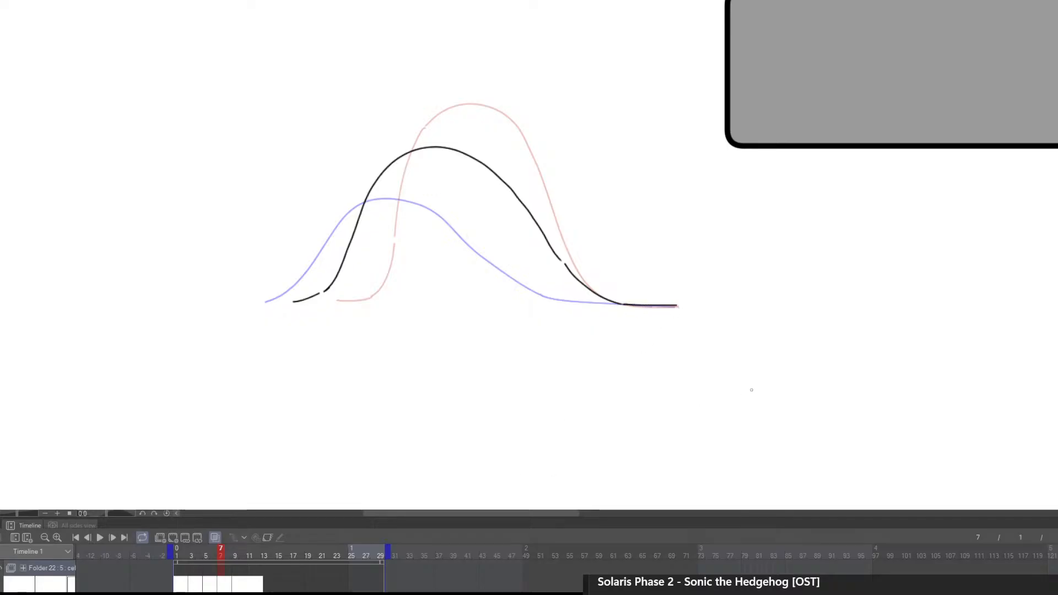
Flip back and forth through the frames up to frame 9 to check the wave's motion
key(Left)
key(Left)
key(Left)
key(Right)
key(Right)
key(Right)
key(Right)
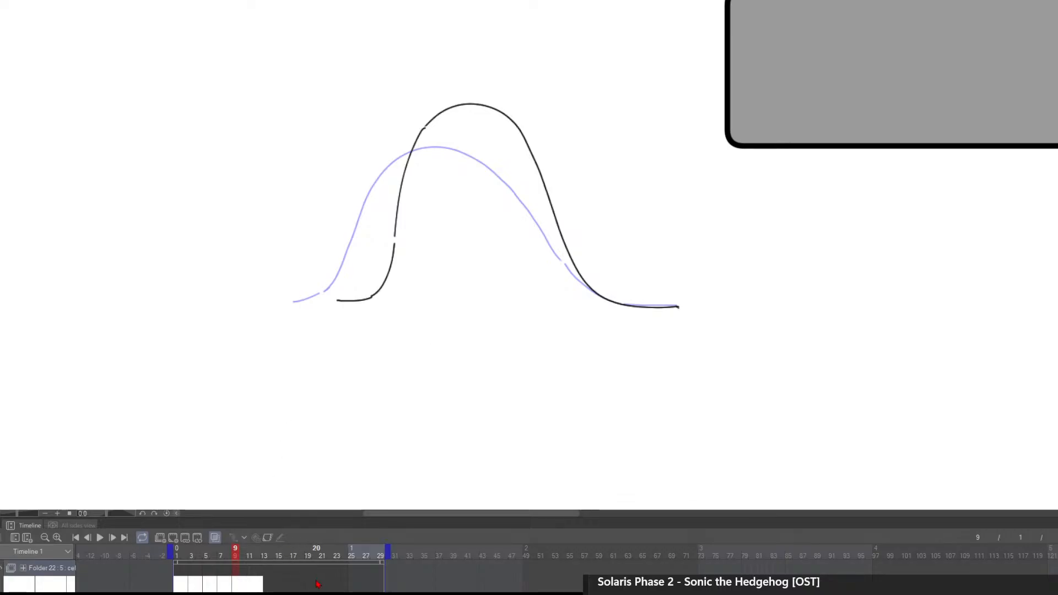
Add a new cel at frame 17 and draw a flat line from the tall curve's left end to well past its right end
click(294, 579)
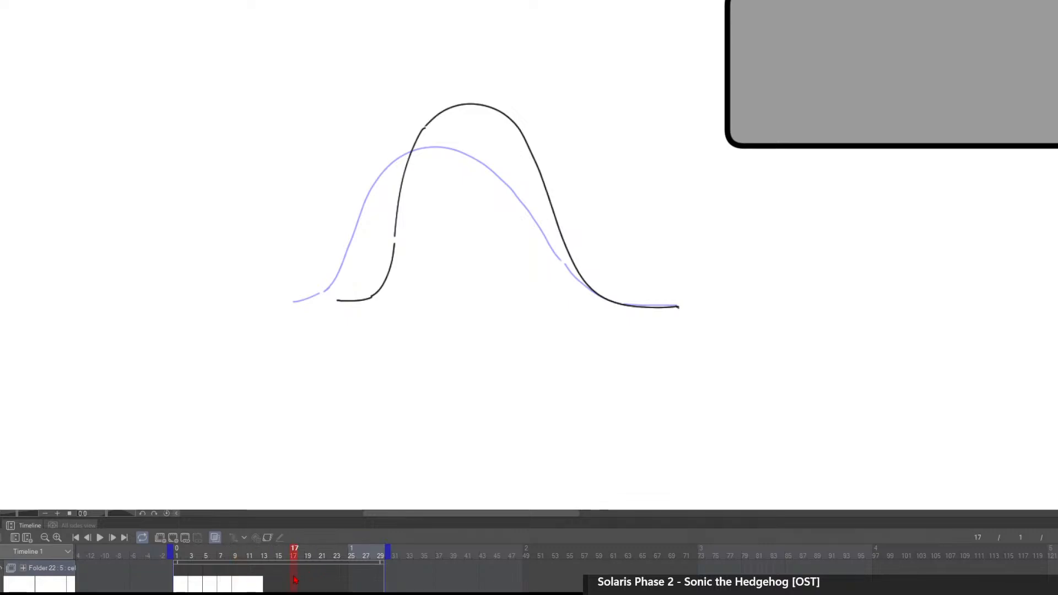
click(173, 538)
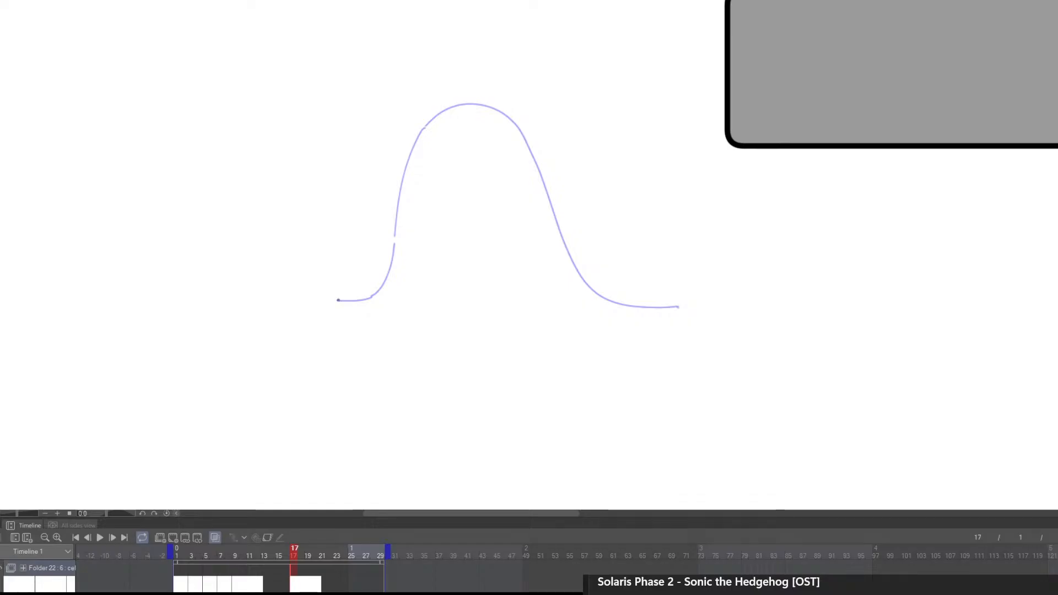
click(180, 585)
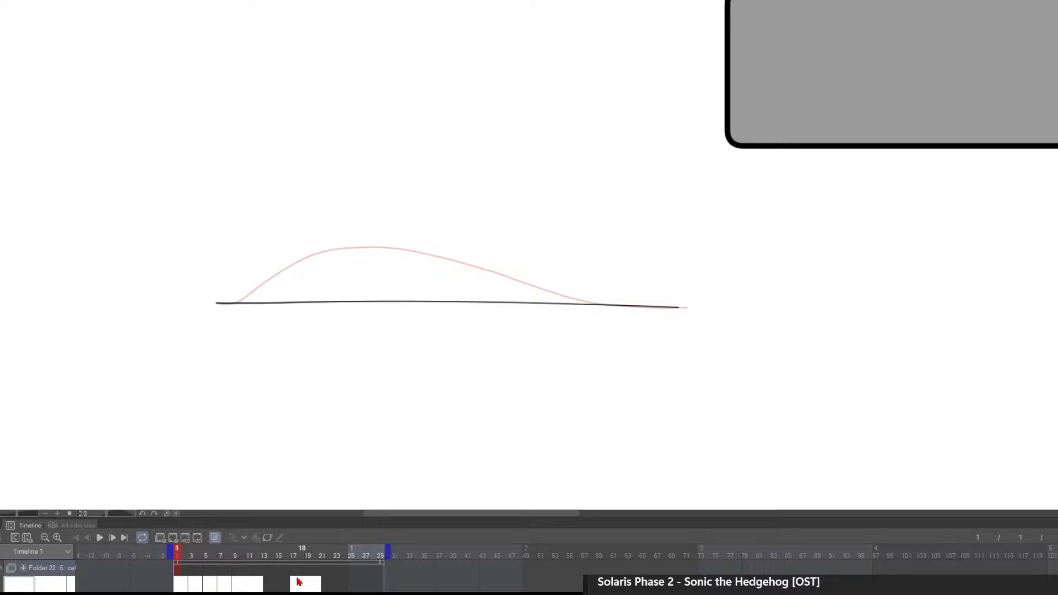
click(296, 585)
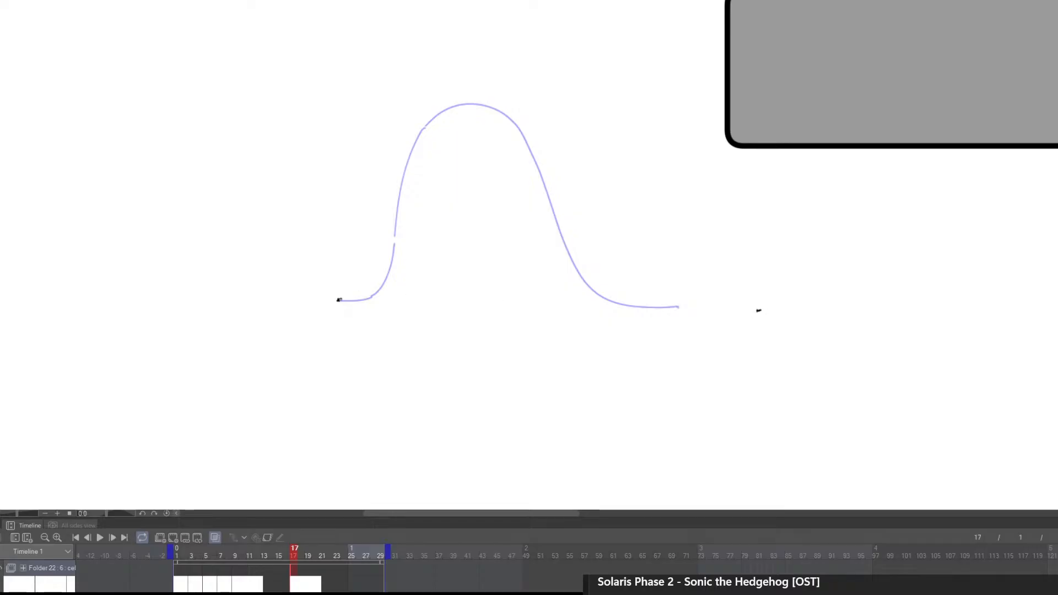
drag(339, 300, 802, 306)
key(ctrl+z)
drag(338, 300, 770, 308)
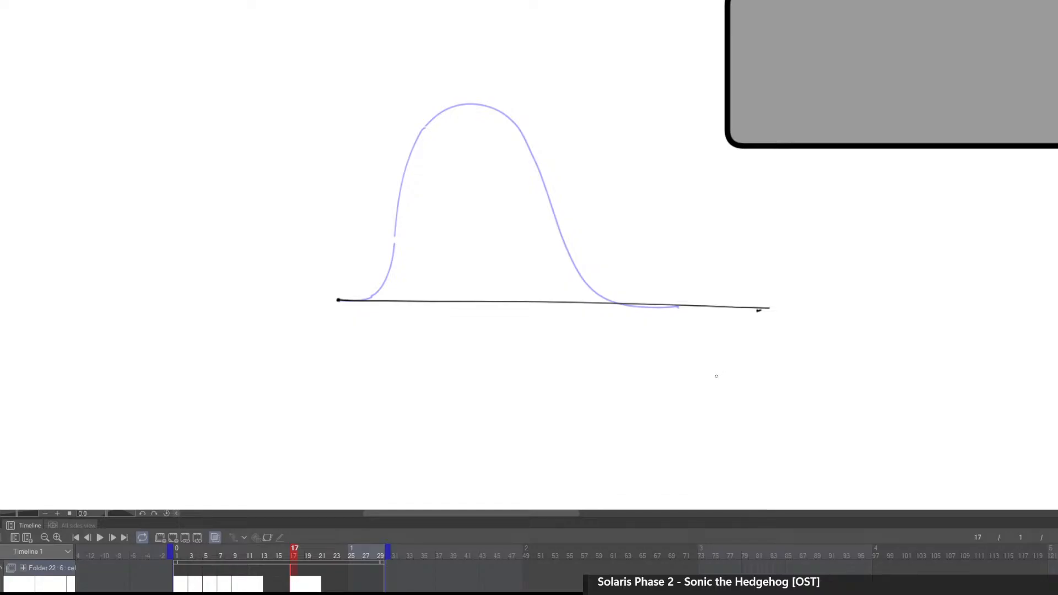
Flip back and forth through frames 1 to 17 to check how the wave rises and falls flat
key(Home)
key(Right)
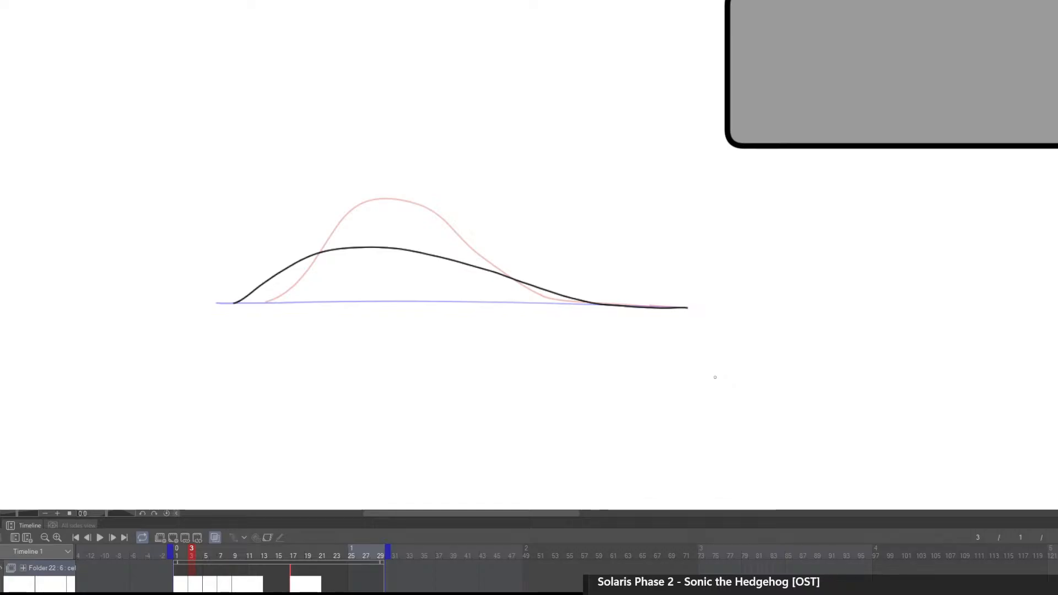
key(Home)
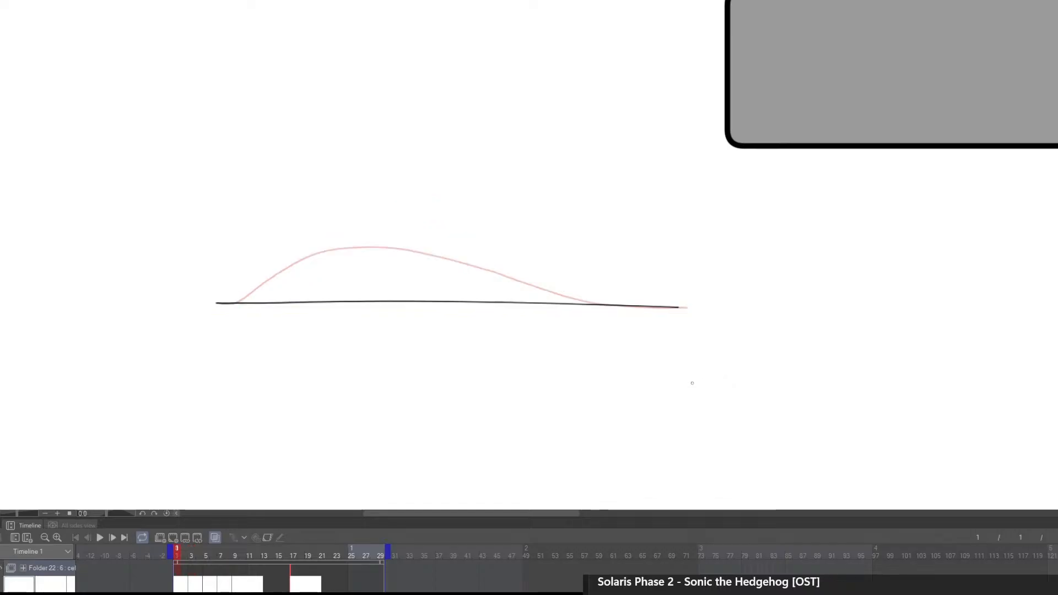
key(Right)
key(Right)
key(Right)
key(Right)
key(Right)
key(Right)
key(Right)
key(Right)
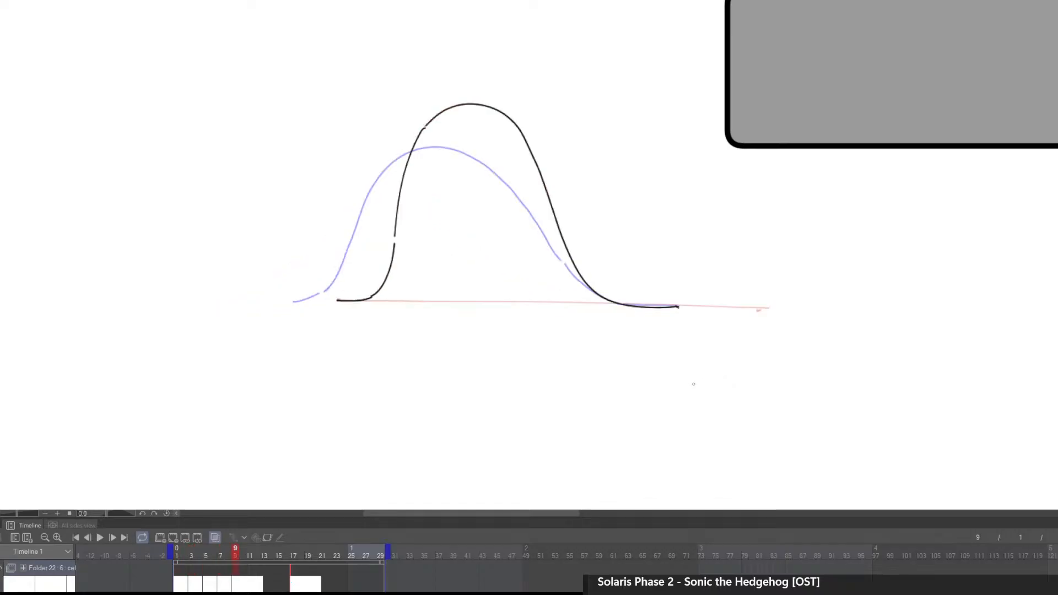
key(Left)
key(Left)
key(Left)
key(Left)
key(Left)
key(Left)
key(Left)
key(Left)
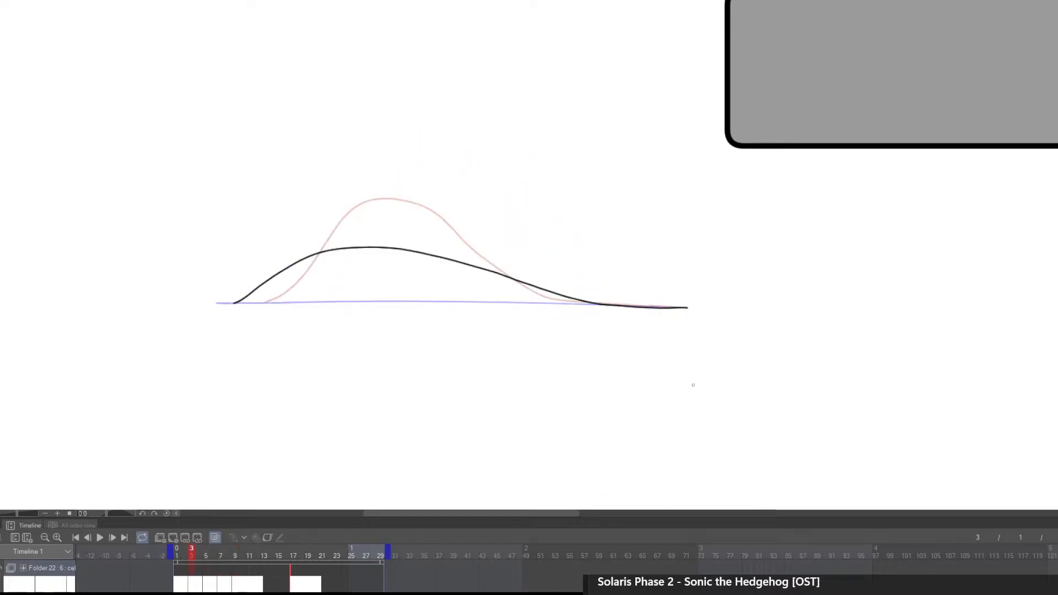
key(Right)
key(Right)
key(Right)
key(Right)
key(Right)
key(Right)
key(Right)
key(Right)
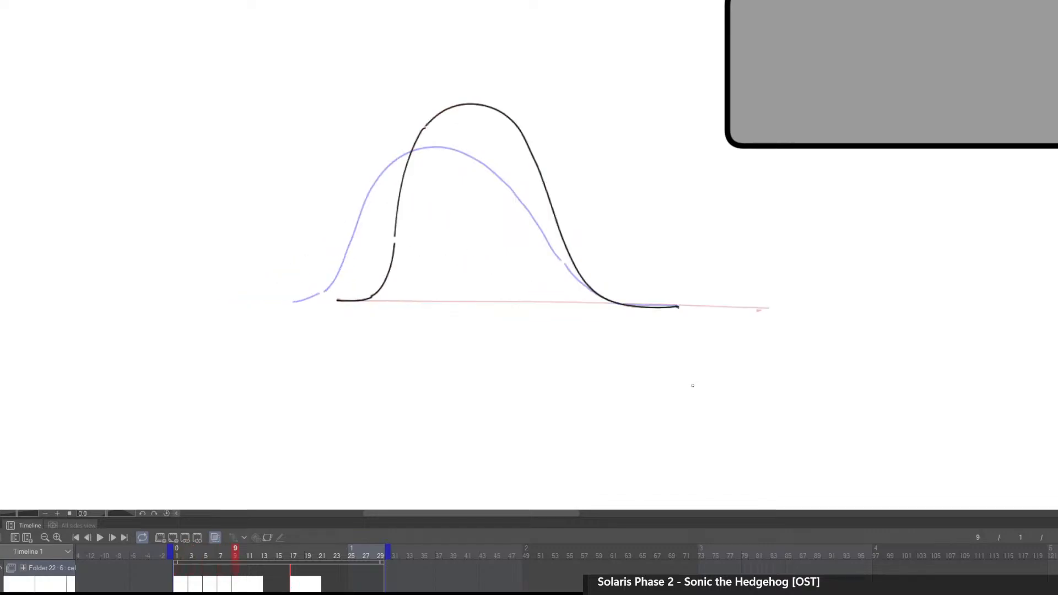
key(Right)
key(Right)
key(Right)
key(Right)
key(Right)
key(Right)
key(Right)
key(Right)
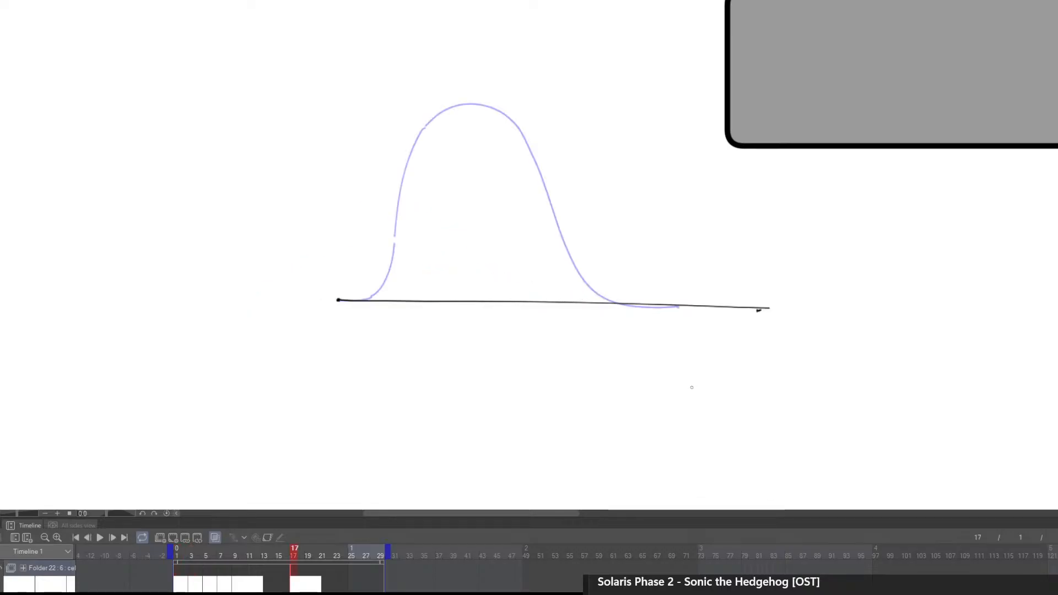
key(Left)
key(Left)
key(Left)
key(Left)
key(Left)
key(Left)
key(Left)
key(Left)
key(Left)
key(Left)
key(Left)
key(Left)
key(Left)
key(Left)
key(Left)
key(Left)
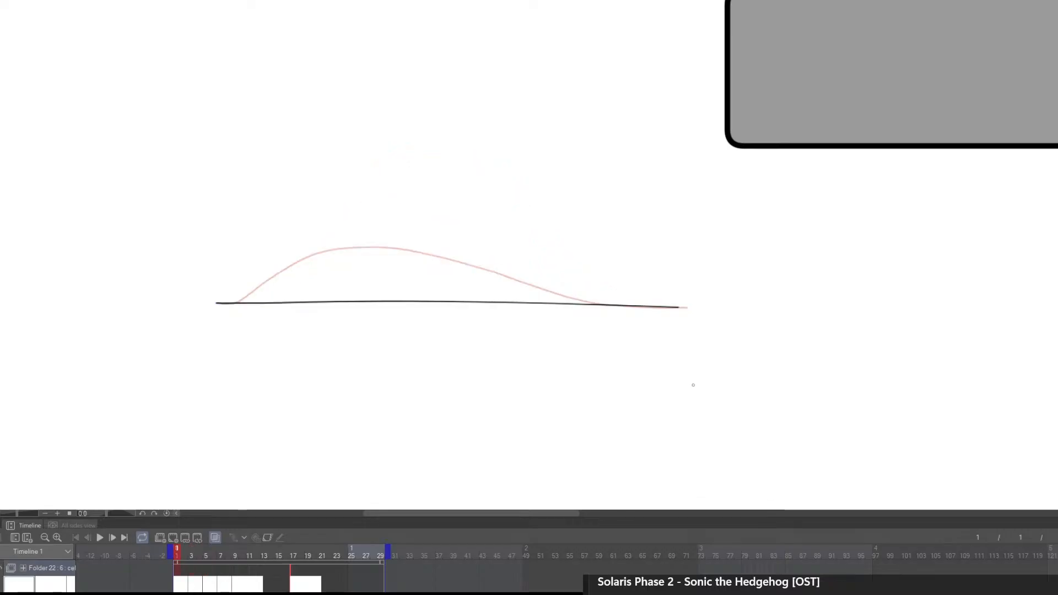
key(Right)
key(Right)
key(Right)
key(Right)
key(Right)
key(Right)
key(Right)
key(Right)
key(Right)
key(Right)
key(Right)
key(Right)
key(Right)
key(Right)
key(Right)
key(Right)
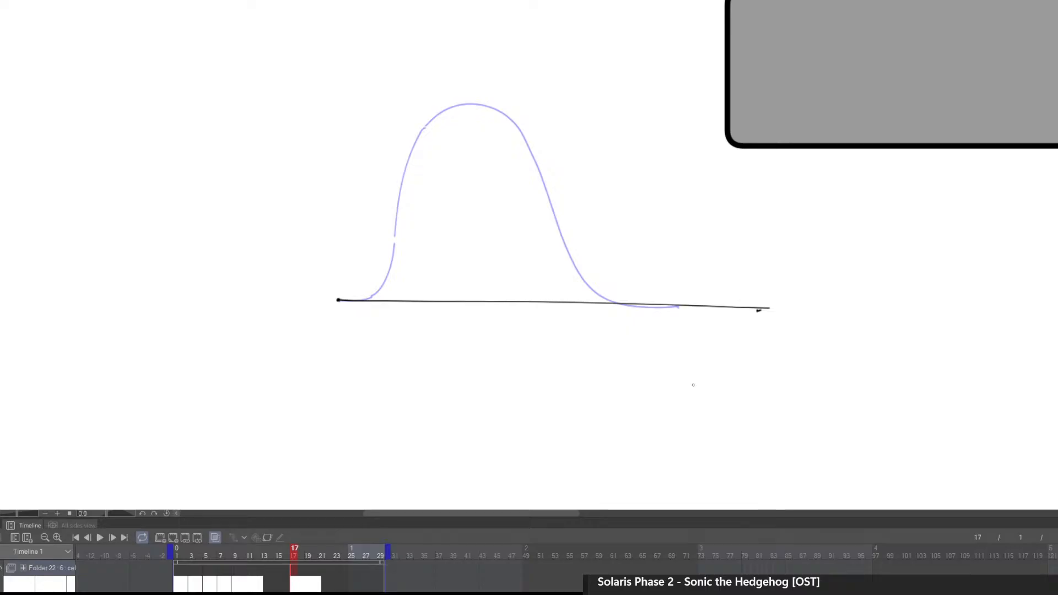
Extend the right end of the frame 17 flat line slightly and add a new cel at frame 11
drag(771, 308, 801, 308)
key(ctrl+z)
click(256, 586)
click(175, 538)
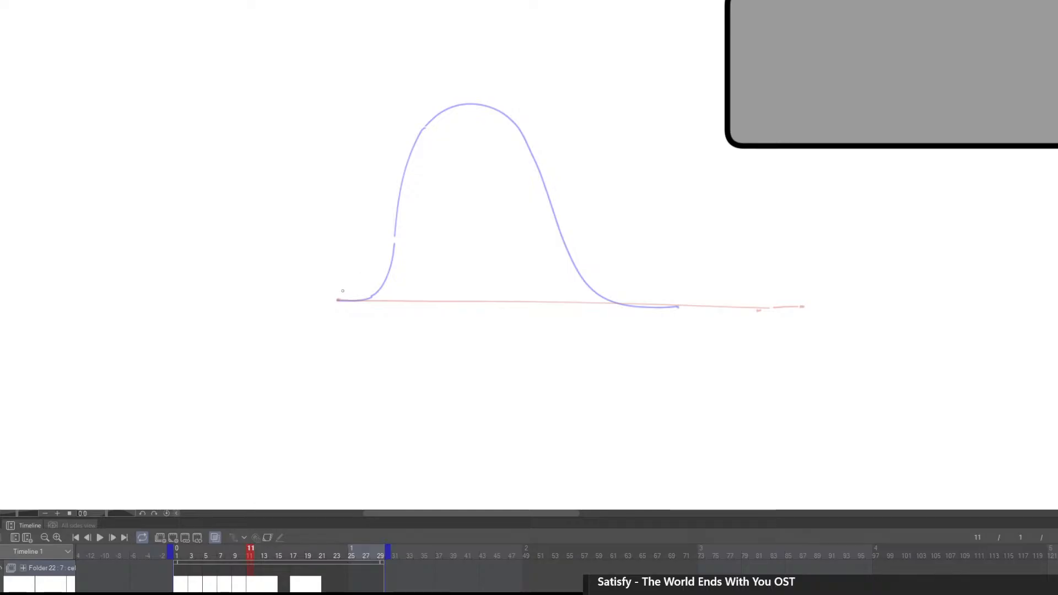
Draw a lower curve on the frame 11 cel, with its peak shifted right of the tall frame 9 curve
mouse_move(338, 299)
mouse_down()
mouse_move(367, 294)
mouse_move(514, 166)
mouse_up()
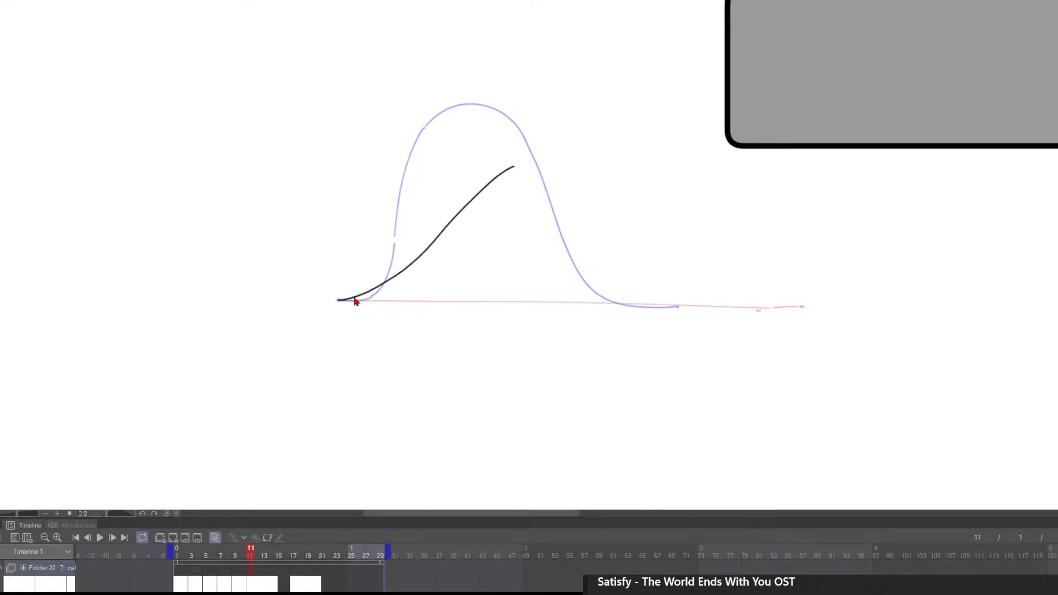
key(ctrl+z)
mouse_move(346, 300)
mouse_down()
mouse_move(388, 286)
mouse_move(486, 168)
mouse_move(535, 159)
mouse_move(592, 189)
mouse_move(655, 271)
mouse_move(686, 290)
mouse_move(794, 305)
mouse_move(757, 309)
mouse_move(651, 269)
mouse_move(591, 191)
mouse_move(633, 228)
mouse_move(576, 177)
mouse_move(642, 300)
mouse_move(617, 270)
mouse_move(679, 306)
mouse_up()
key(e)
key(p)
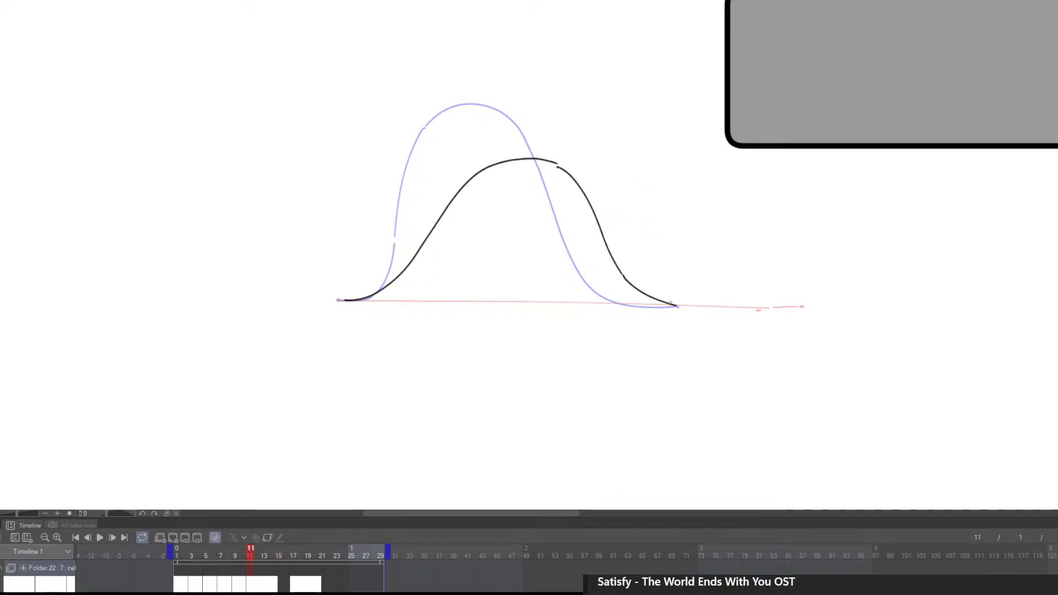
Redraw the right end of the frame 11 curve so it tapers flat and runs on along the ground line
key(ctrl+z)
mouse_move(626, 279)
mouse_down()
mouse_move(684, 305)
mouse_move(723, 306)
mouse_up()
key(ctrl+z)
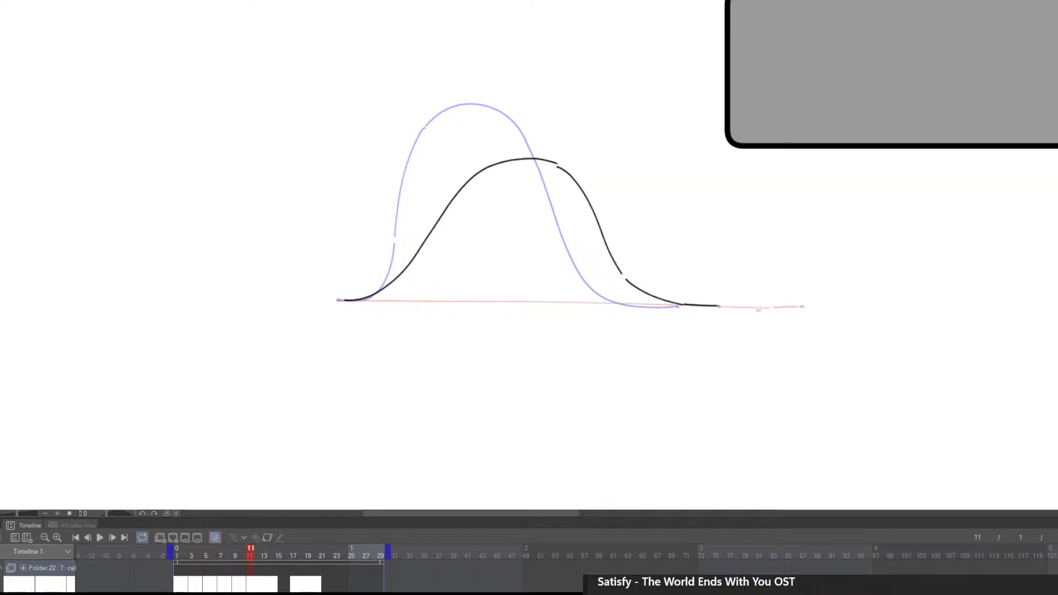
drag(718, 307, 770, 309)
key(ctrl+z)
Play back the wave animation with the whole canvas in view to check its motion
scroll(726, 407, down, 5)
drag(726, 406, 774, 364)
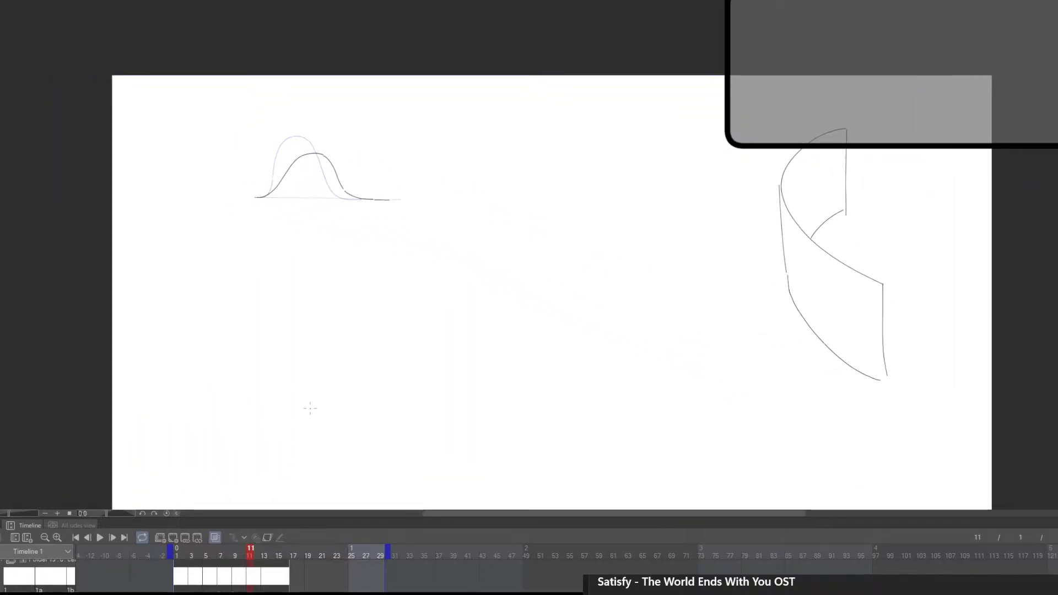
click(99, 538)
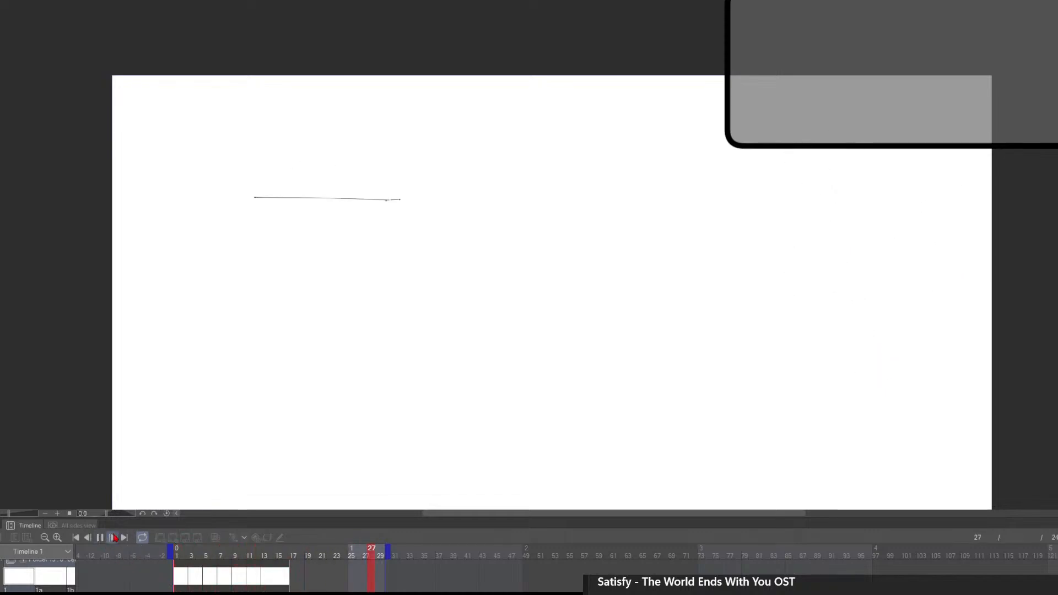
click(100, 538)
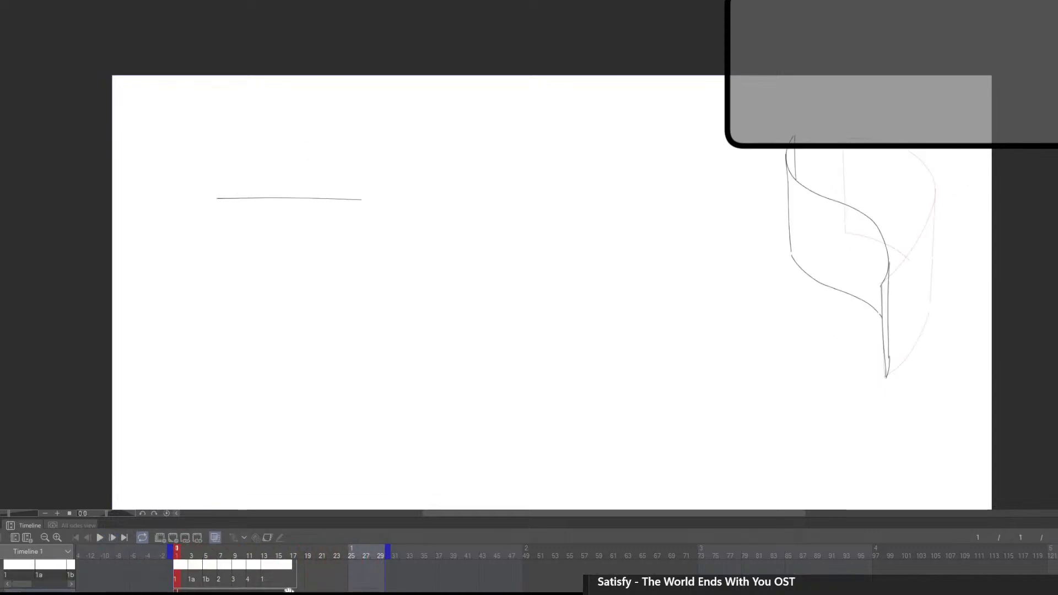
Add a new cel at frame 13 and draw a lower, wider curve shifted right of the frame 11 curve
scroll(281, 584, up, 3)
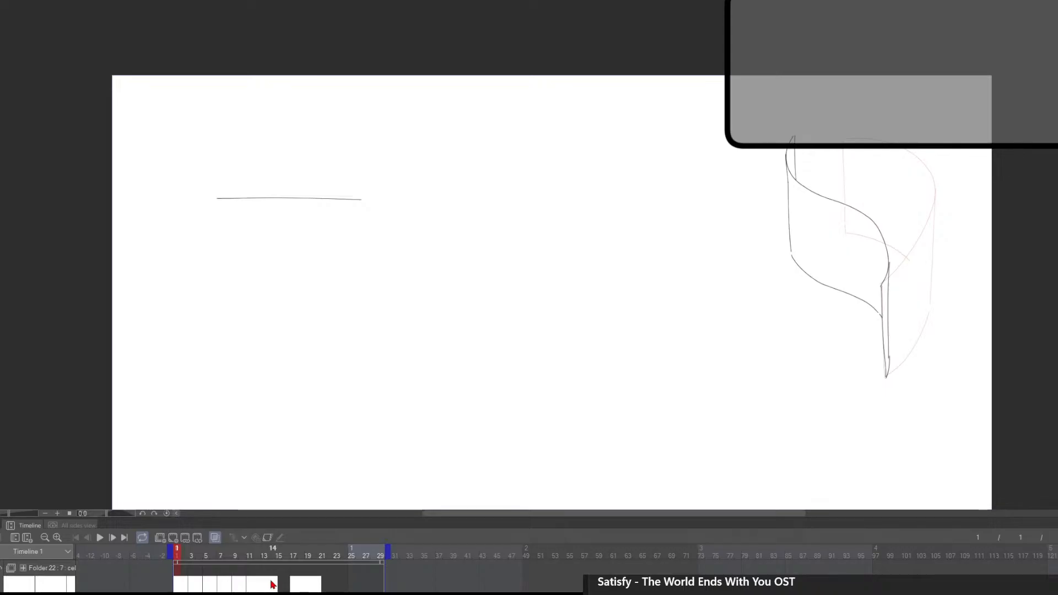
click(257, 586)
scroll(312, 193, up, 5)
drag(395, 220, 568, 324)
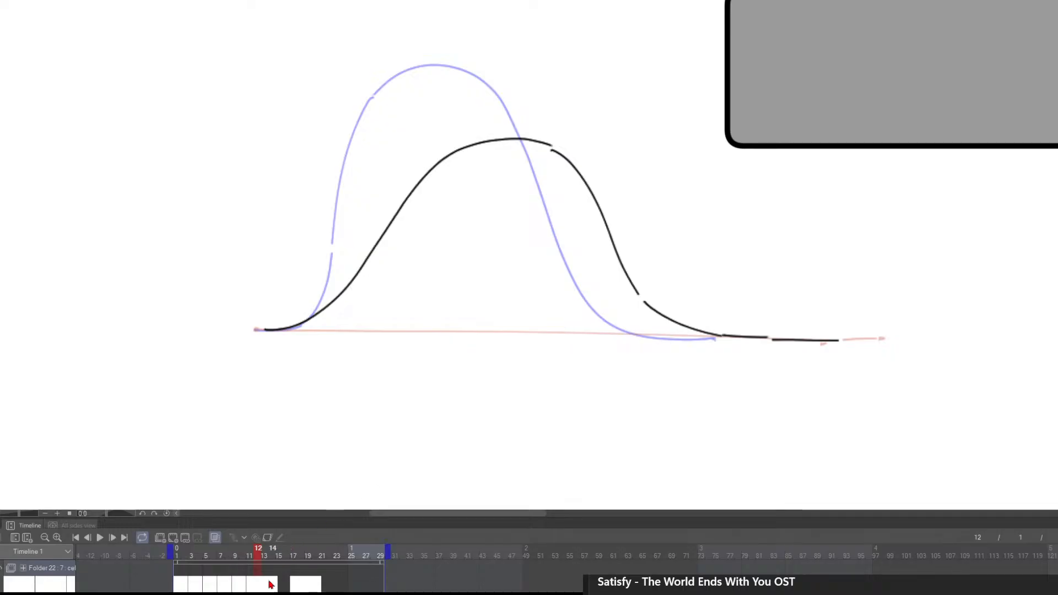
click(173, 539)
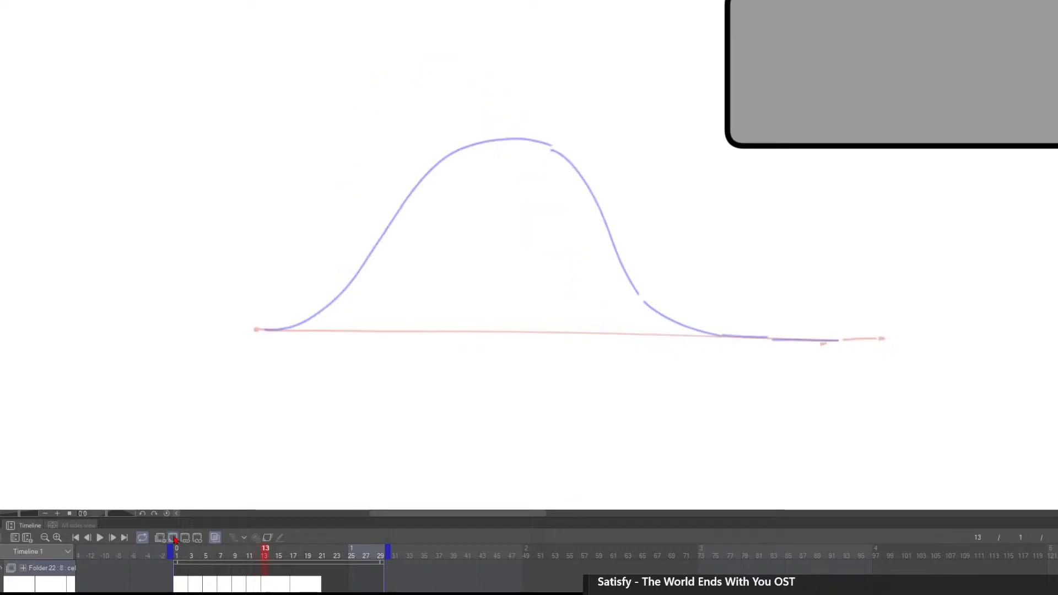
mouse_move(256, 329)
mouse_down()
mouse_move(283, 328)
mouse_move(418, 255)
mouse_move(573, 196)
mouse_move(674, 250)
mouse_move(786, 341)
mouse_up()
key(ctrl+z)
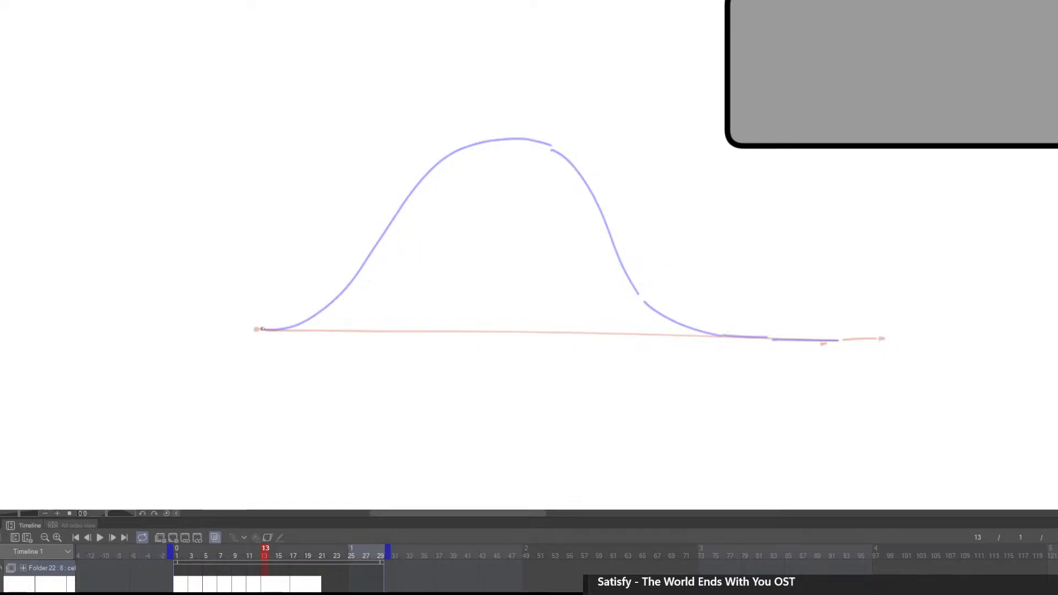
mouse_move(261, 329)
mouse_down()
mouse_move(355, 309)
mouse_move(478, 232)
mouse_move(574, 195)
mouse_move(654, 223)
mouse_move(769, 314)
mouse_move(902, 346)
mouse_move(886, 348)
mouse_move(857, 341)
mouse_move(893, 340)
mouse_up()
key(e)
key(p)
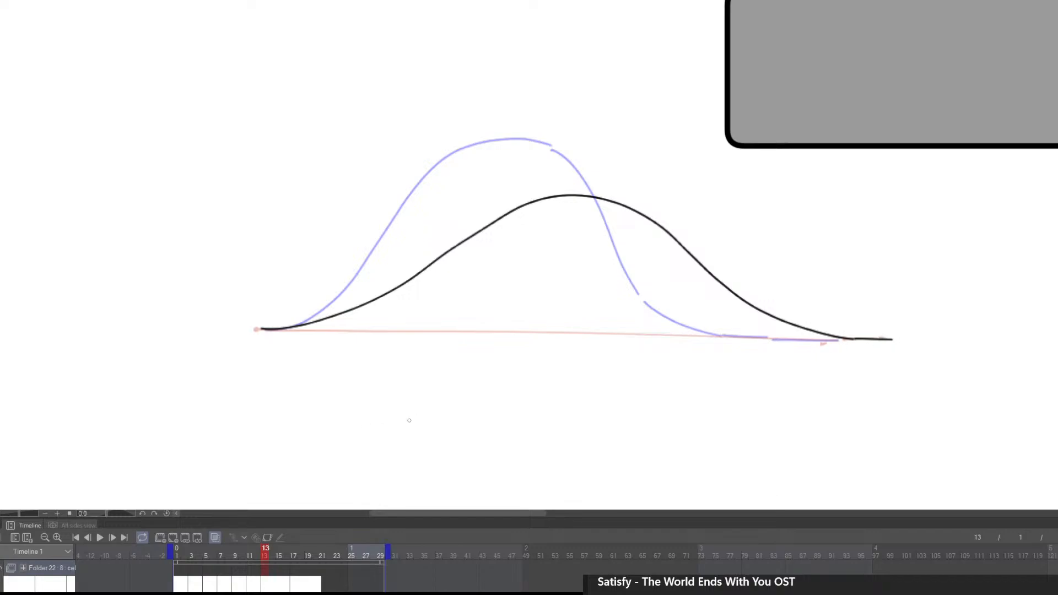
Add a blank cel at frame 15 and try the start of the next falling curve on it
click(279, 588)
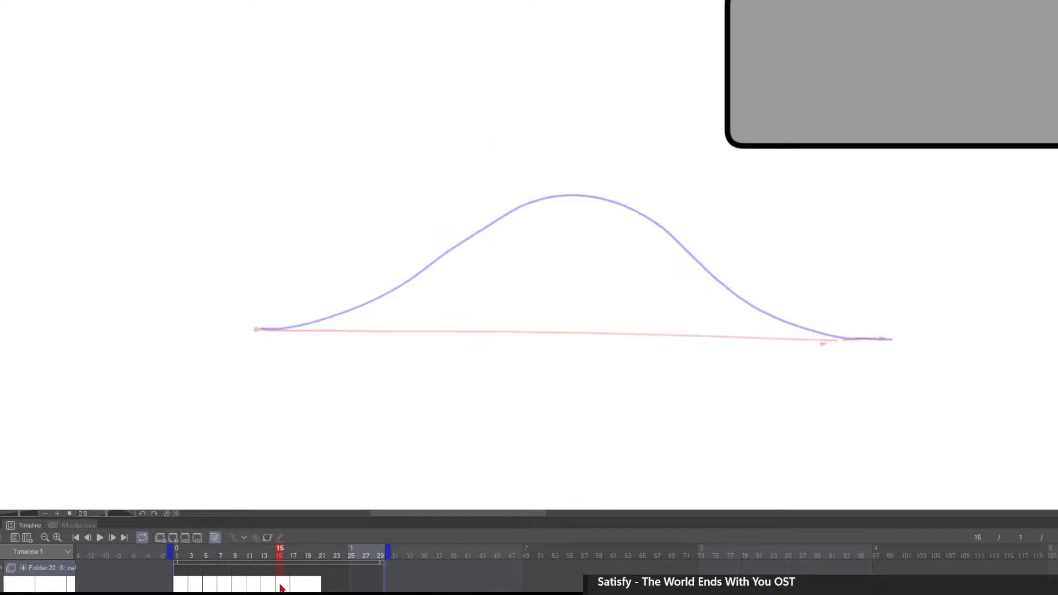
drag(258, 330, 309, 320)
key(ctrl+z)
Flip between the cels from frame 9 to frame 15 to compare the falling curves
click(265, 587)
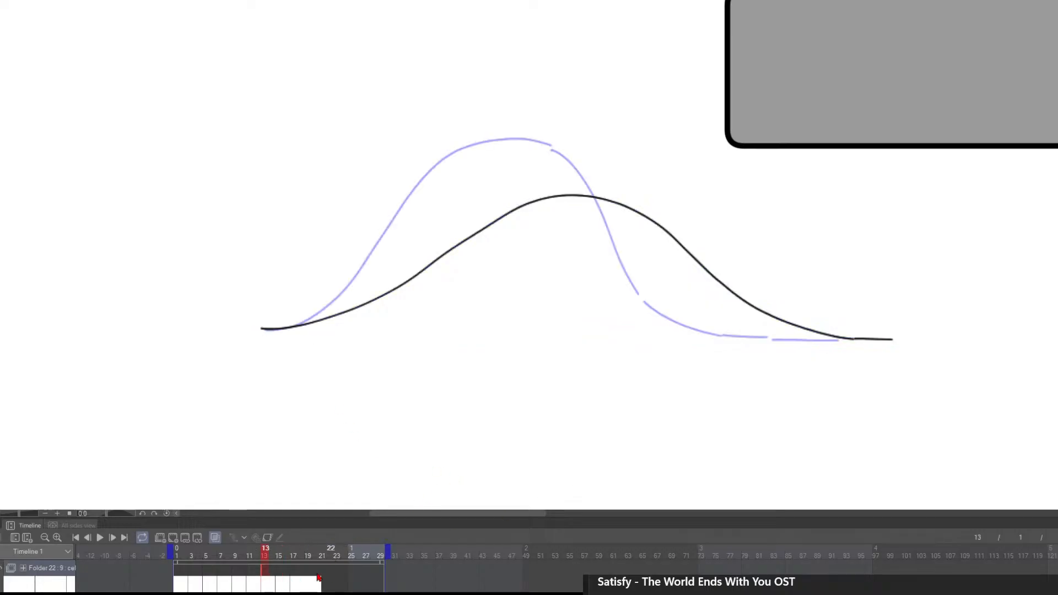
click(301, 586)
drag(275, 587, 249, 589)
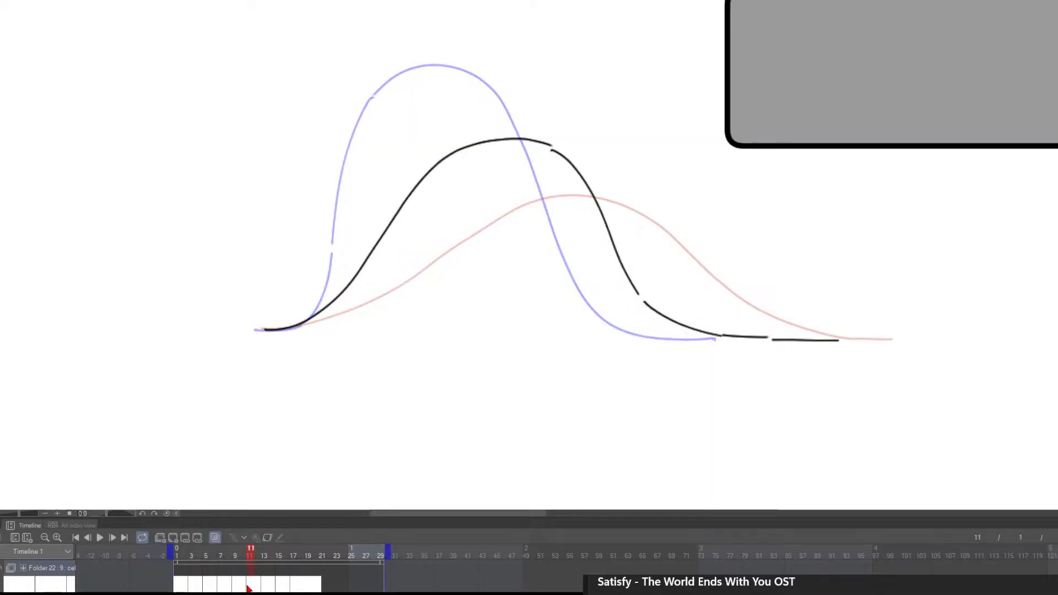
key(Left)
key(Left)
key(Right)
key(Right)
key(Right)
key(Right)
key(Left)
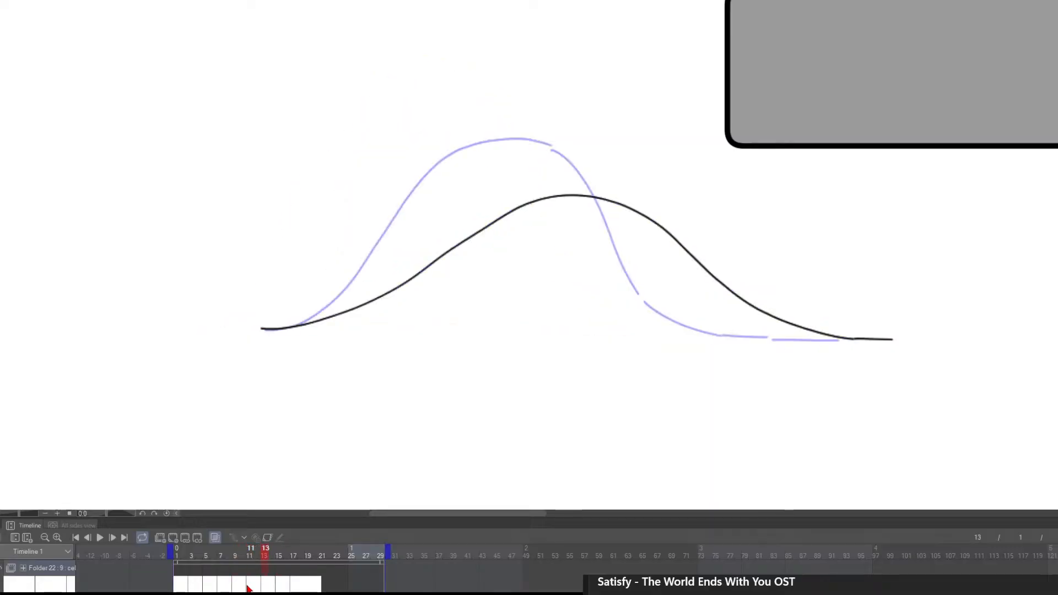
With the blank frame 15 cel moved out to frame 26, erase the frame 13 curve and redraw it taller, closer to the frame 11 curve
click(281, 583)
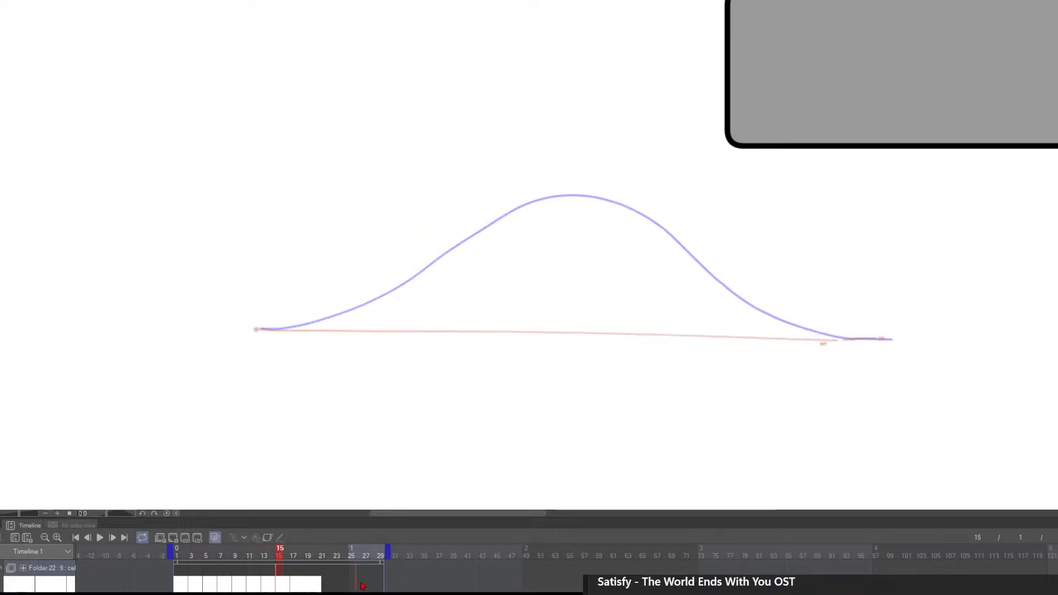
click(273, 584)
mouse_move(895, 340)
mouse_down()
mouse_move(845, 341)
mouse_move(790, 321)
mouse_move(566, 195)
mouse_move(409, 283)
mouse_move(311, 325)
mouse_move(261, 330)
mouse_up()
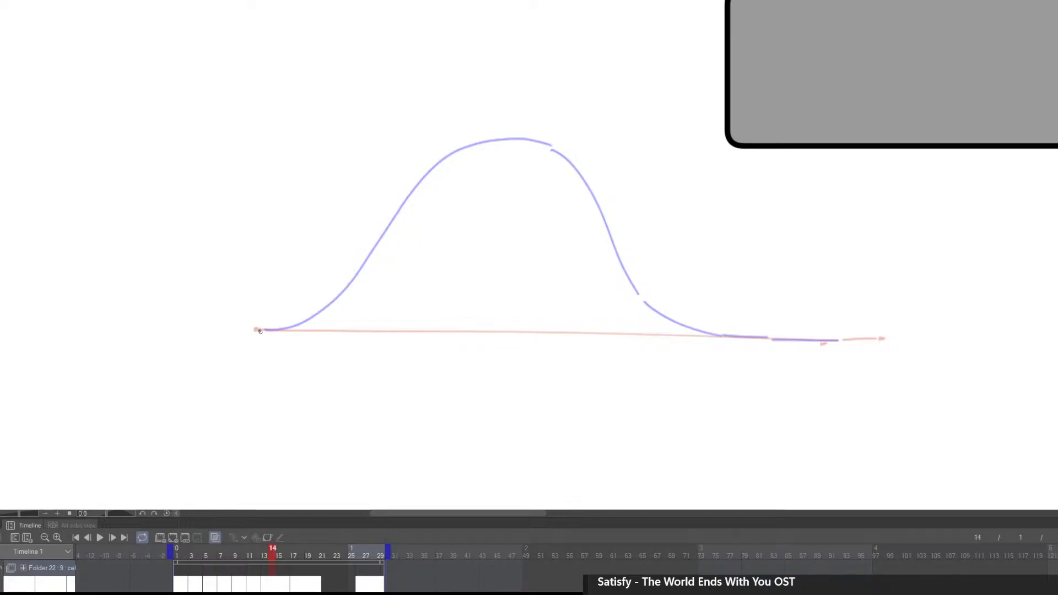
mouse_move(259, 330)
mouse_down()
mouse_move(313, 314)
mouse_move(459, 201)
mouse_move(529, 174)
mouse_move(577, 178)
mouse_move(608, 198)
mouse_move(707, 326)
mouse_move(853, 340)
mouse_up()
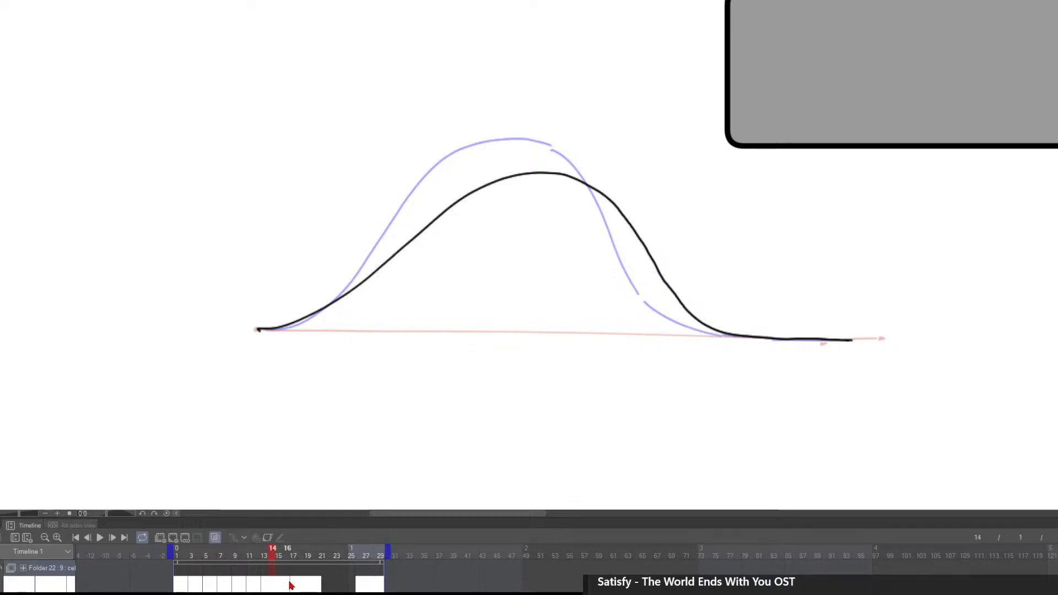
Move the blank cel back to frame 15, draw a low, wide curve above the flat line on it, and play back the animation
click(362, 582)
click(281, 583)
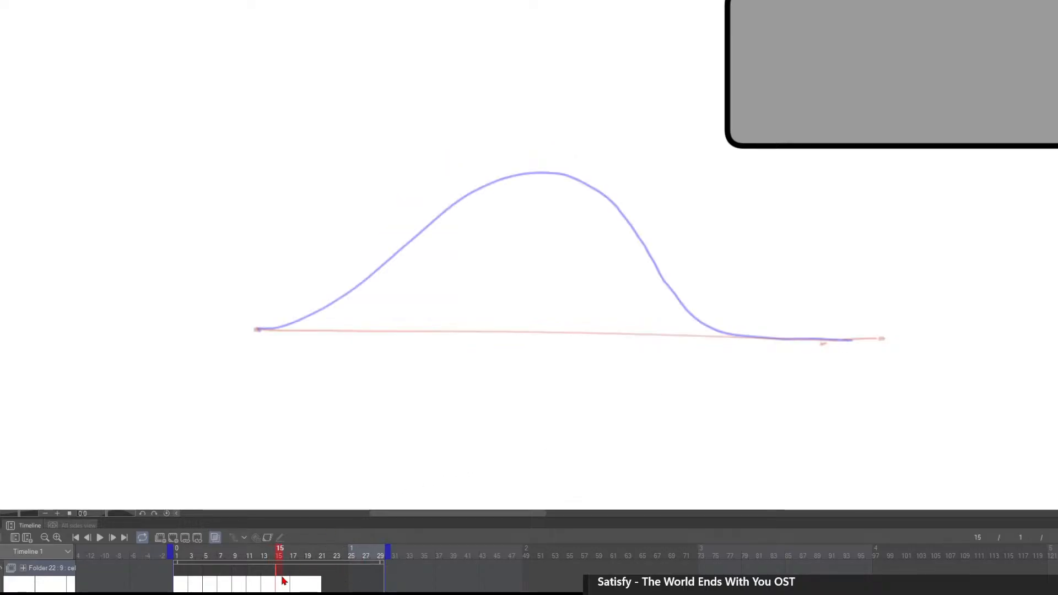
mouse_move(261, 330)
mouse_down()
mouse_move(485, 253)
mouse_move(602, 246)
mouse_move(679, 266)
mouse_move(802, 324)
mouse_move(872, 341)
mouse_up()
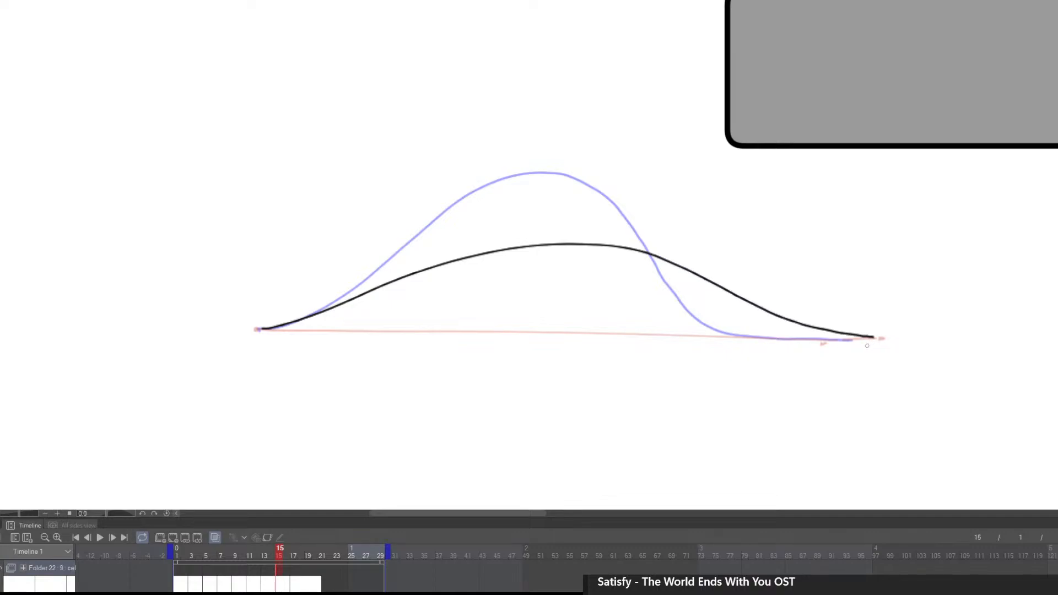
click(100, 538)
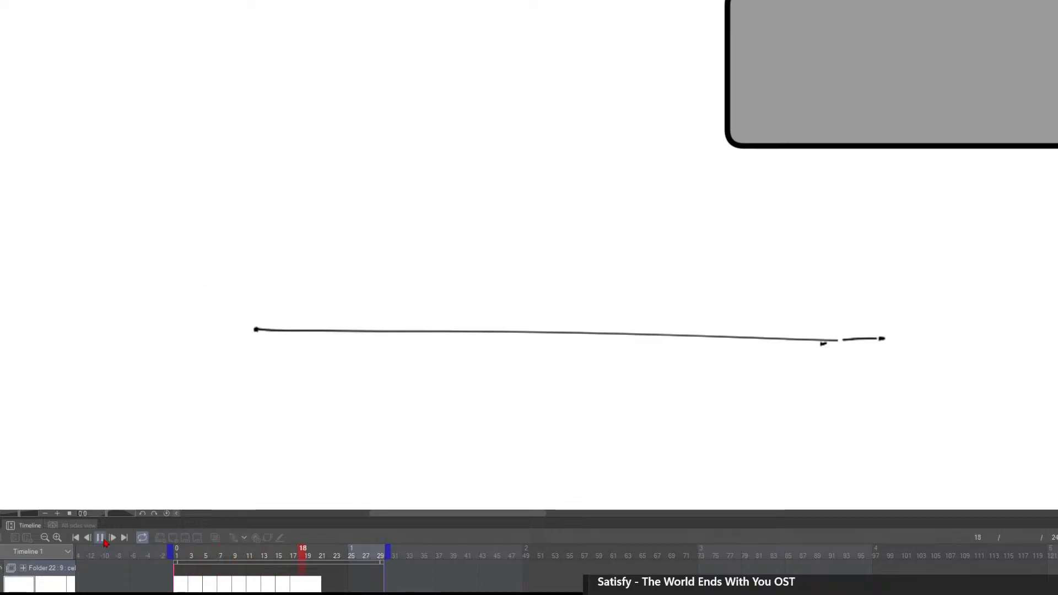
Stop the playback at frame 1 and step through the cels to frame 13 to review how the curve changes
click(179, 589)
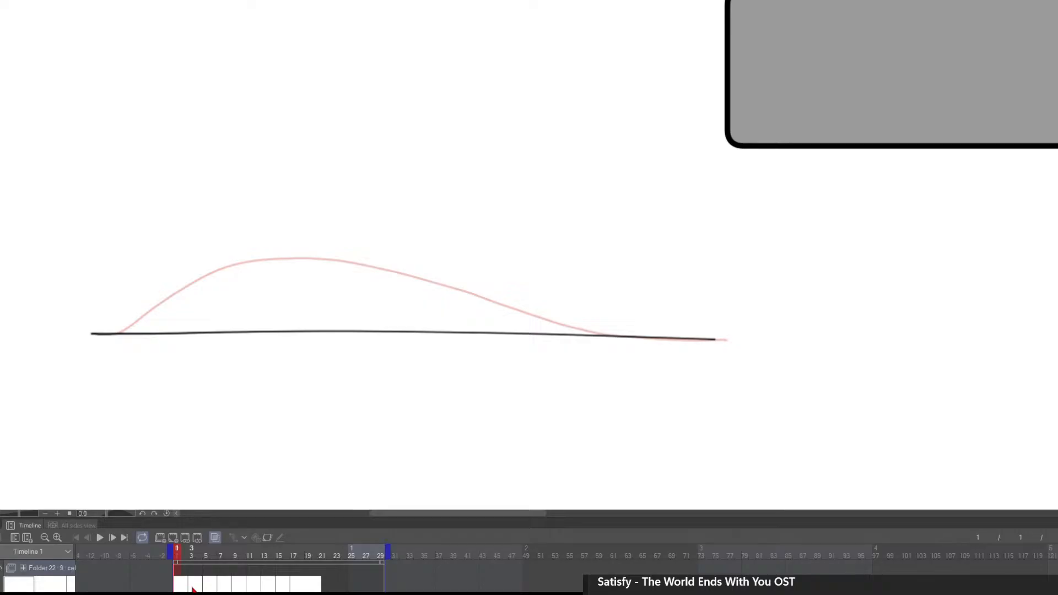
key(Right)
key(Right)
key(Right)
key(Right)
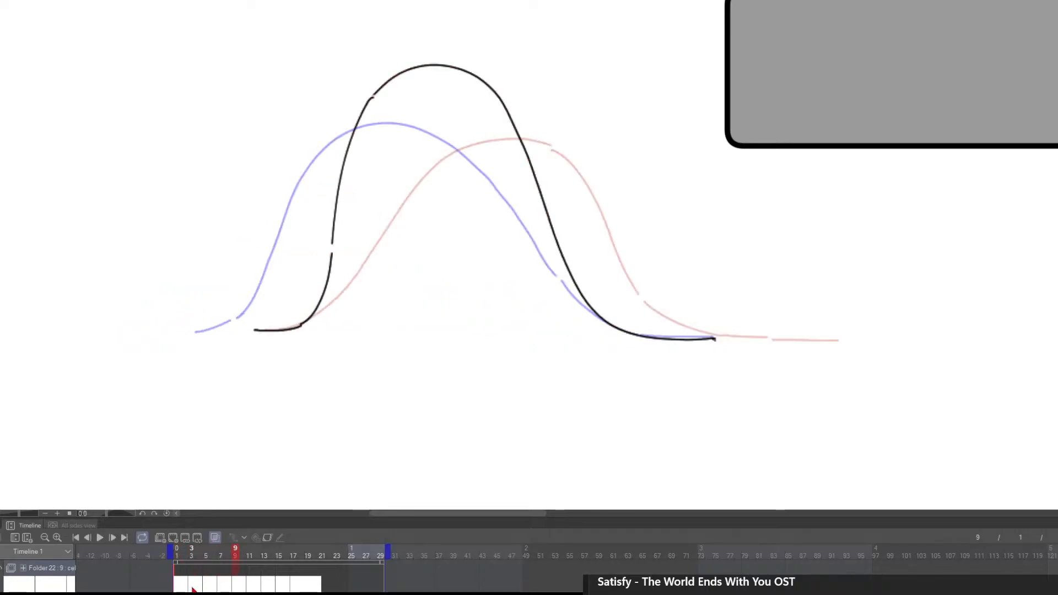
key(Right)
key(Right)
key(Right)
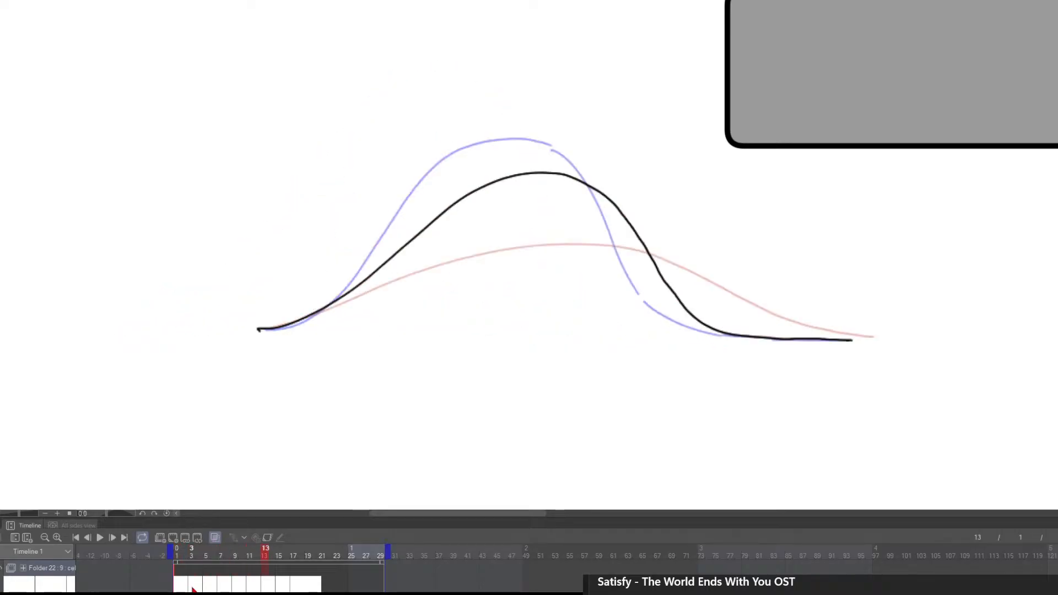
Flip back and forth around the tallest curve at frame 9 to compare it with its neighbouring cels
key(Left)
key(Left)
key(Left)
key(Left)
key(Left)
key(Left)
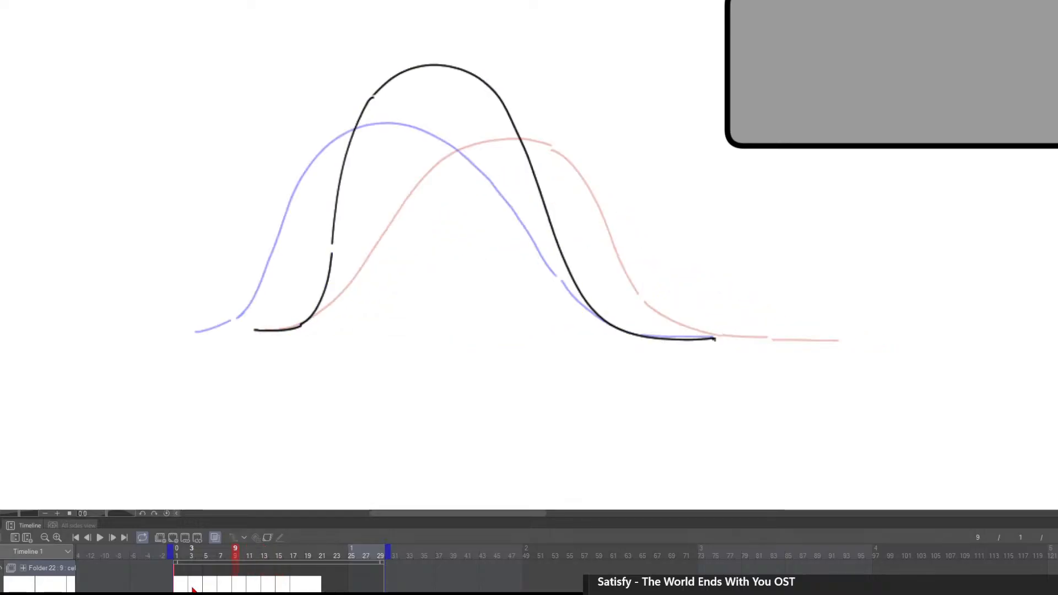
key(Right)
key(Right)
key(Right)
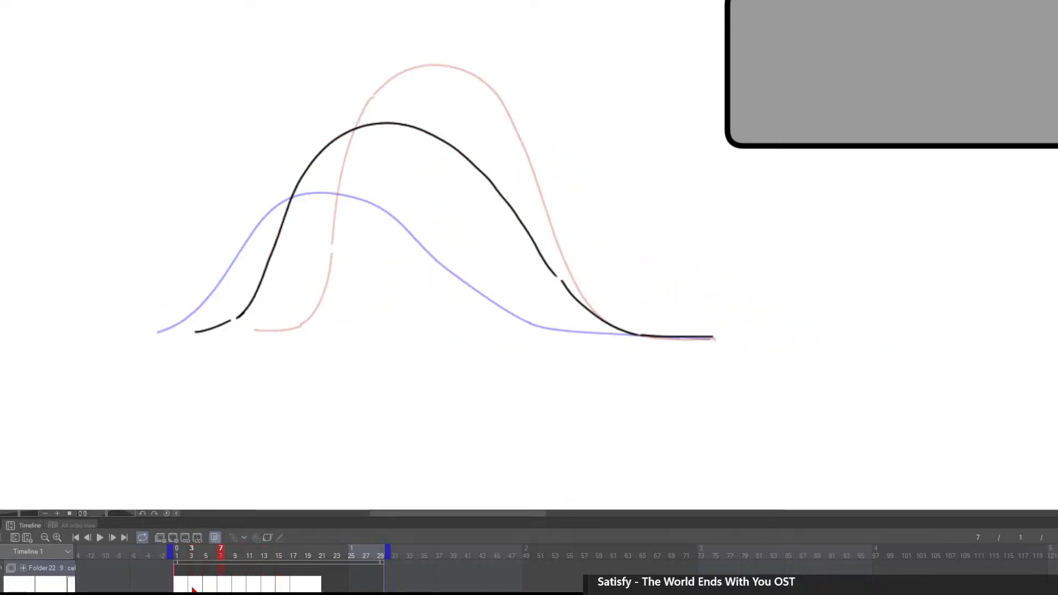
key(Right)
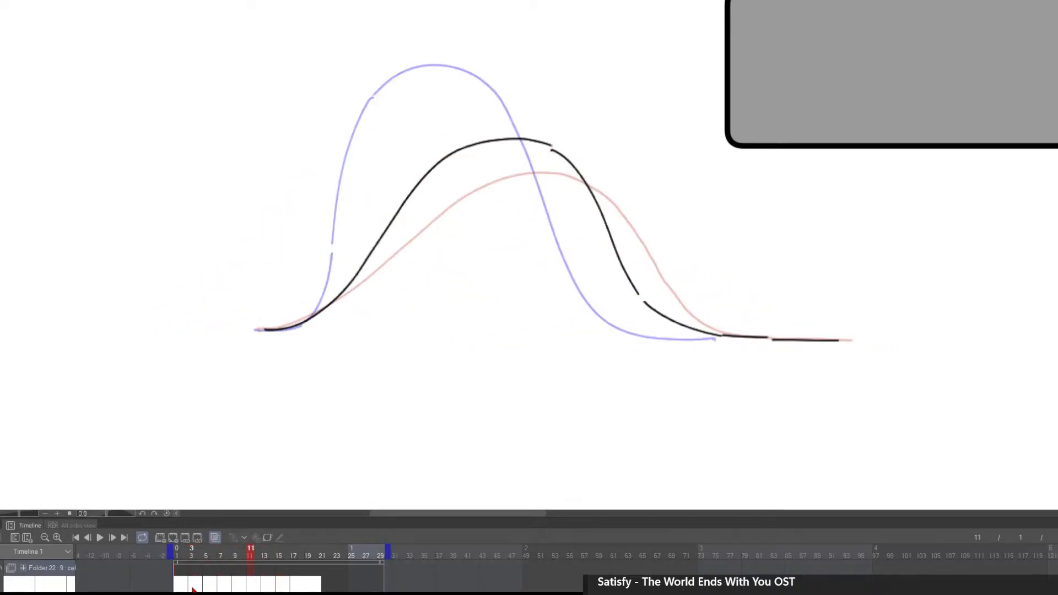
key(Left)
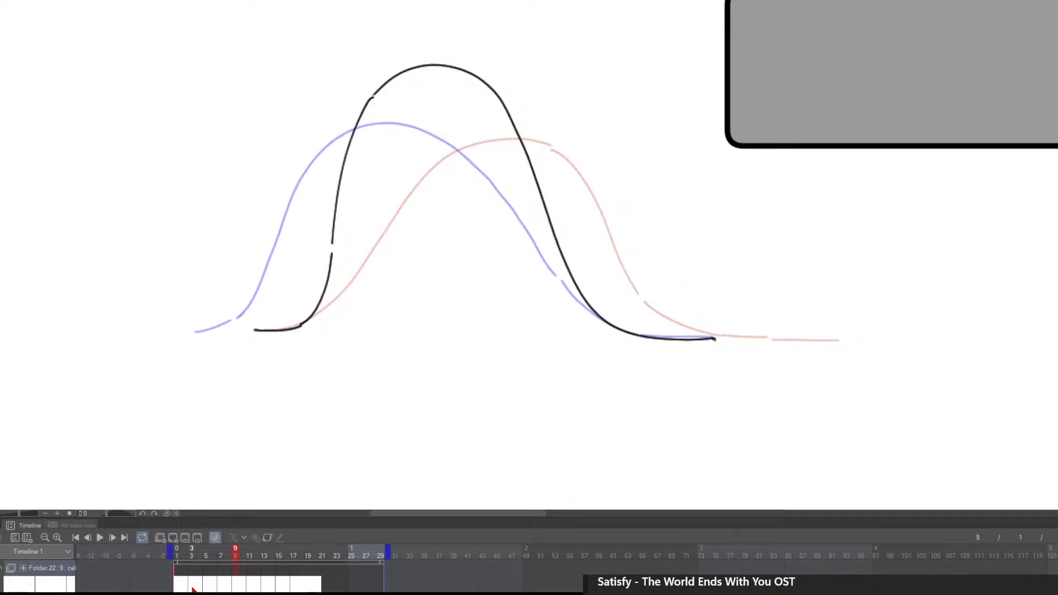
Flip repeatedly between the cels from frame 3 to frame 9 to examine the spacing of the rising curves
key(Left)
key(Left)
key(Left)
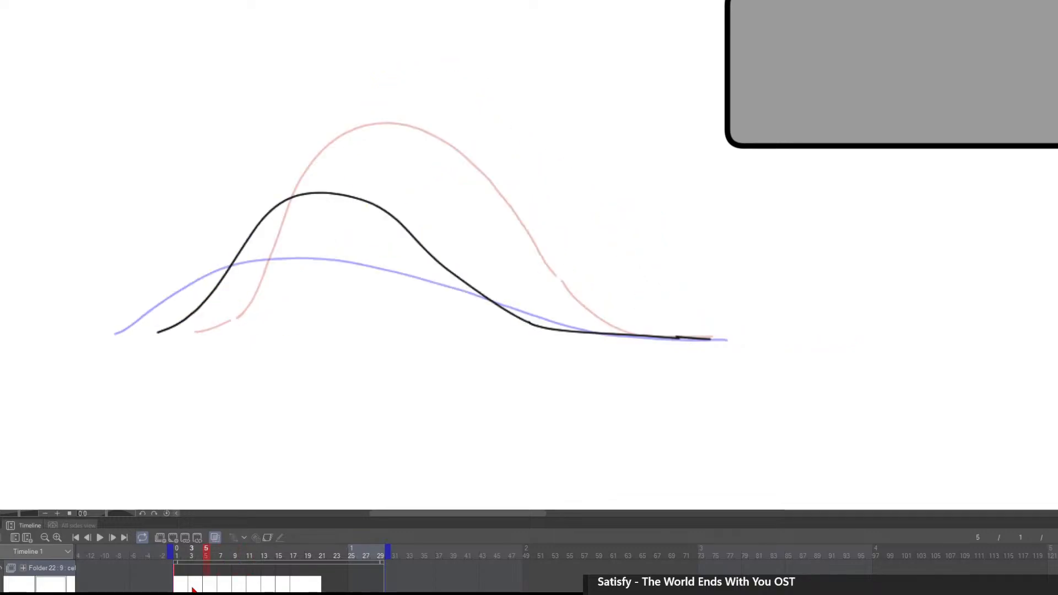
key(Right)
key(Right)
key(Right)
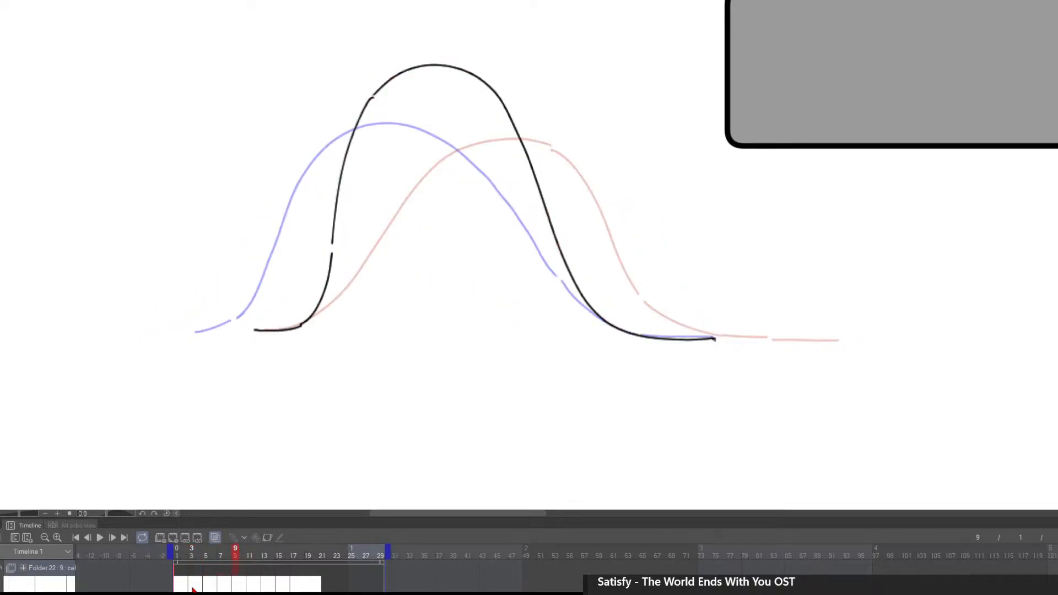
key(Left)
key(Left)
key(Left)
key(Left)
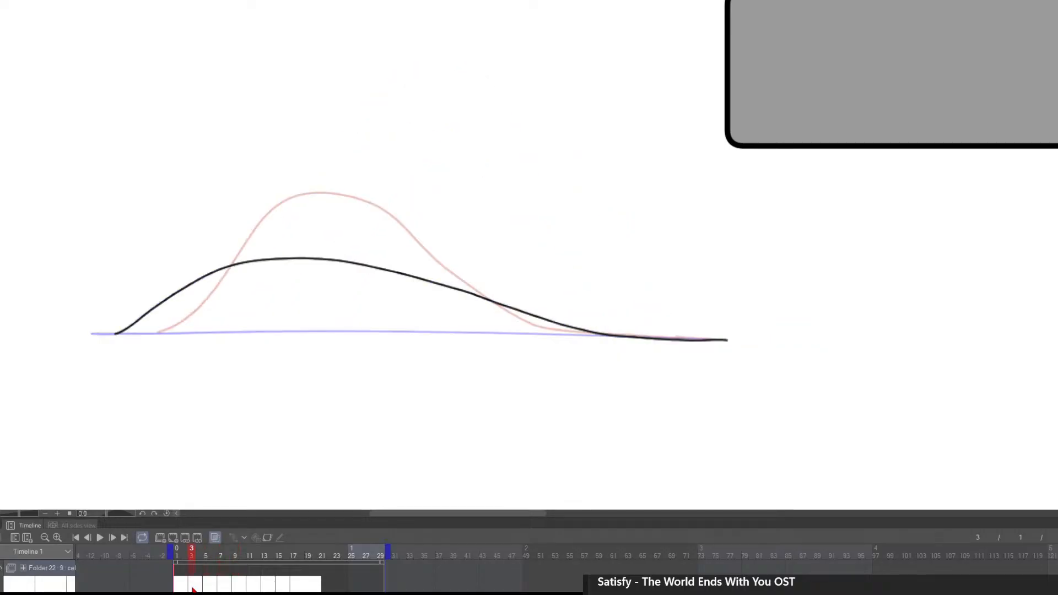
key(Right)
key(Right)
key(Right)
key(Right)
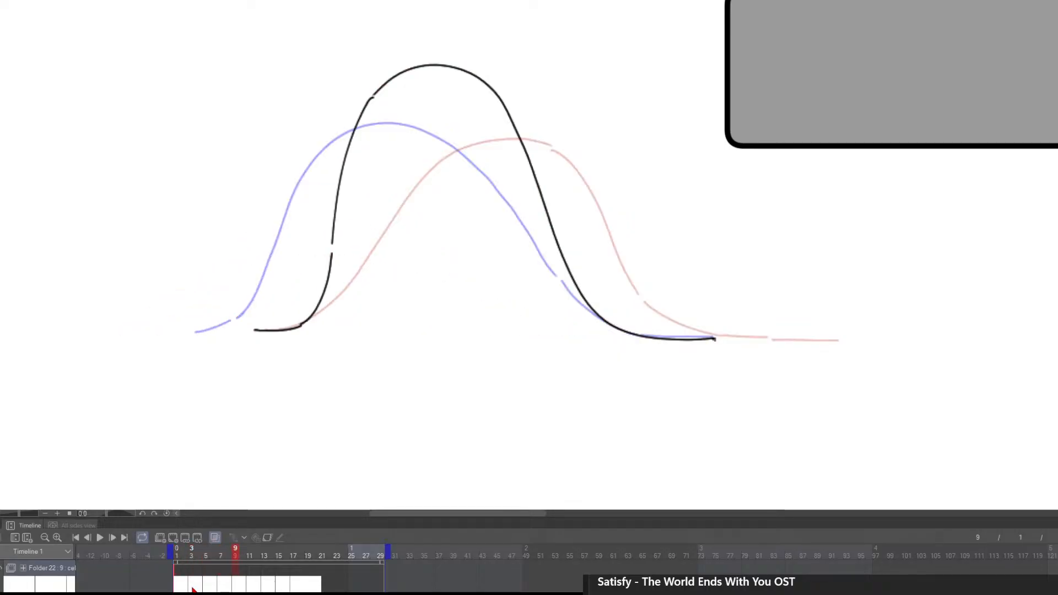
key(Left)
key(Left)
key(Left)
key(Left)
key(Right)
key(Right)
key(Right)
key(Right)
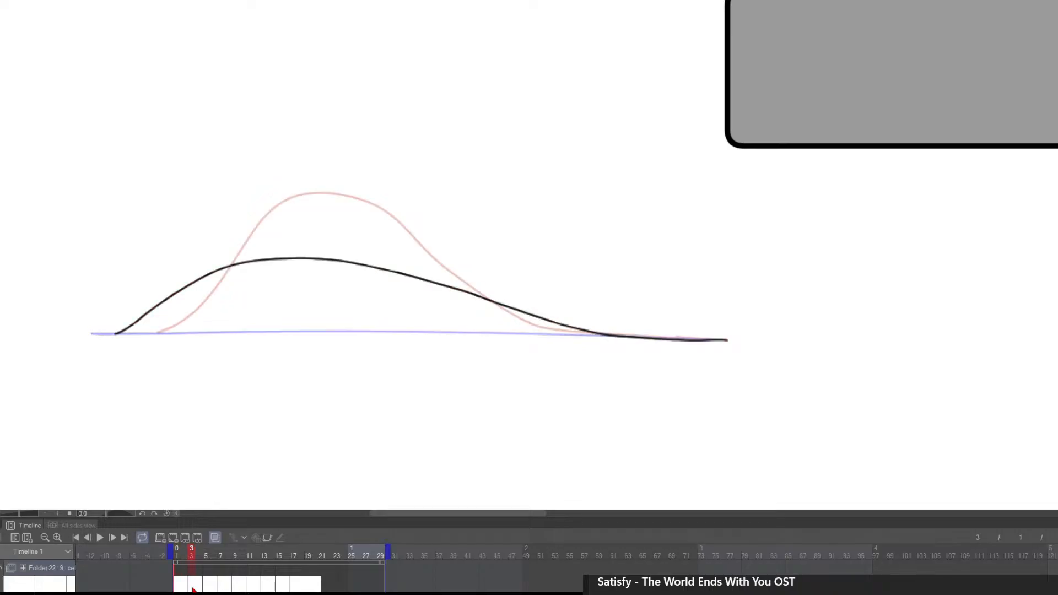
key(Right)
key(Left)
key(Left)
key(Left)
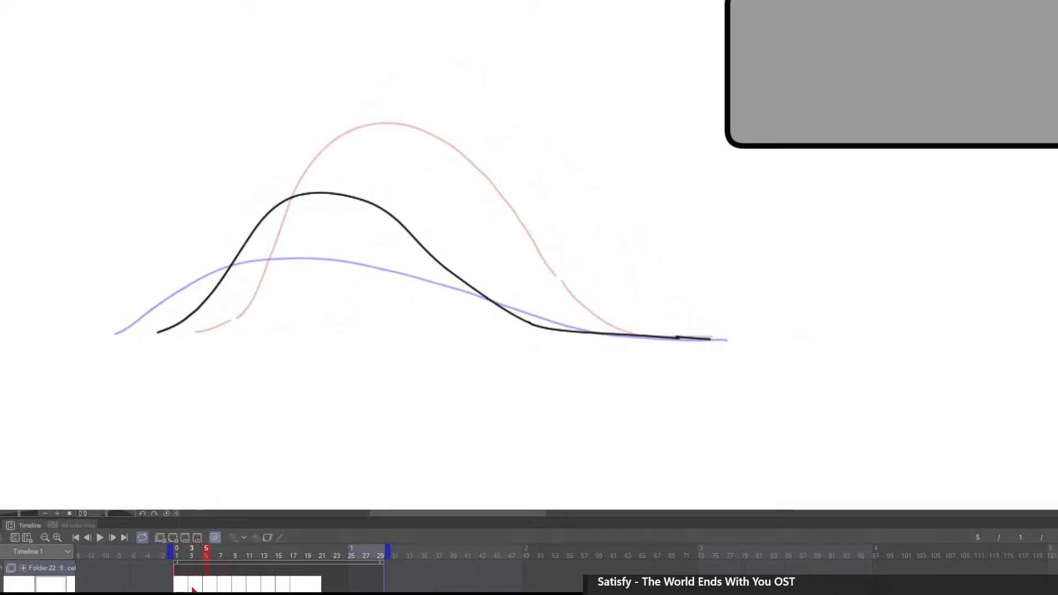
Step forward from frame 5 to the flat line at frame 17 to examine how the wave settles
key(Right)
key(Right)
key(Right)
key(Right)
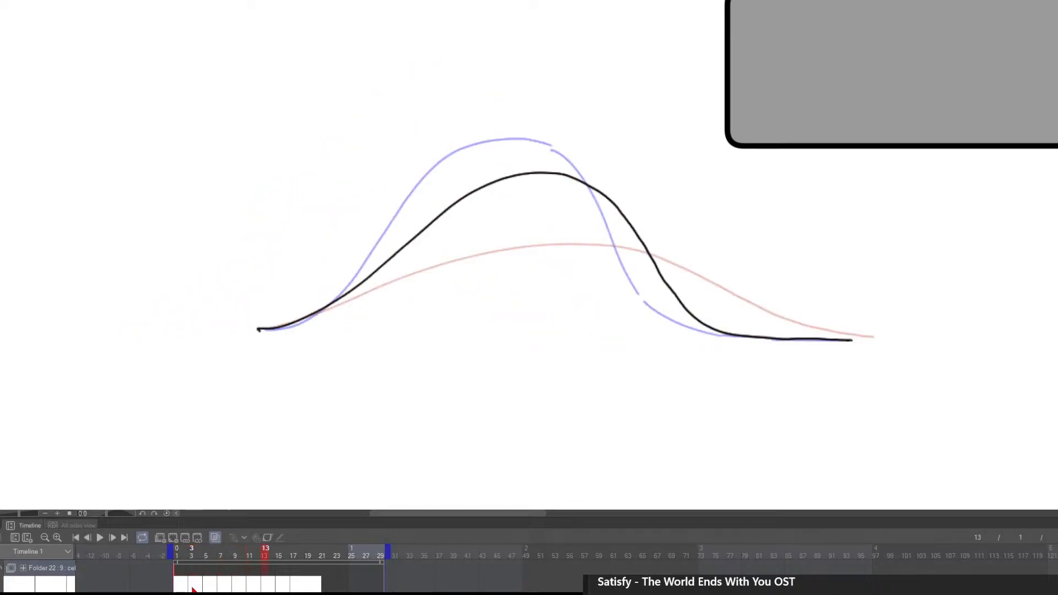
key(Right)
key(Left)
key(Left)
key(Right)
key(Right)
key(Right)
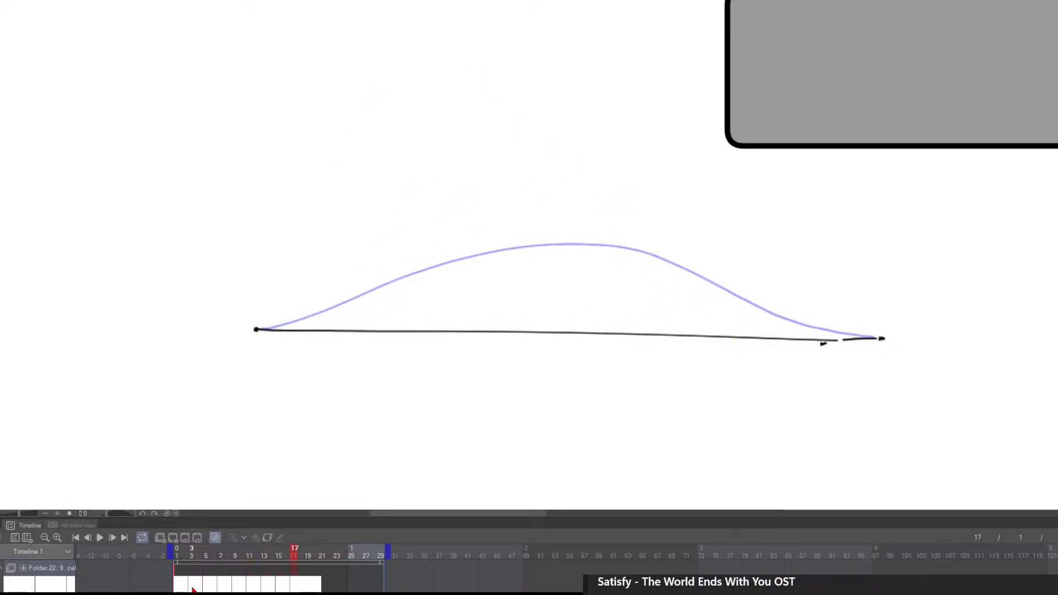
Flip back and forth between frame 5 and frame 17 to compare the rising curves with the falling ones
key(Left)
key(Left)
key(Left)
key(Left)
key(Left)
key(Left)
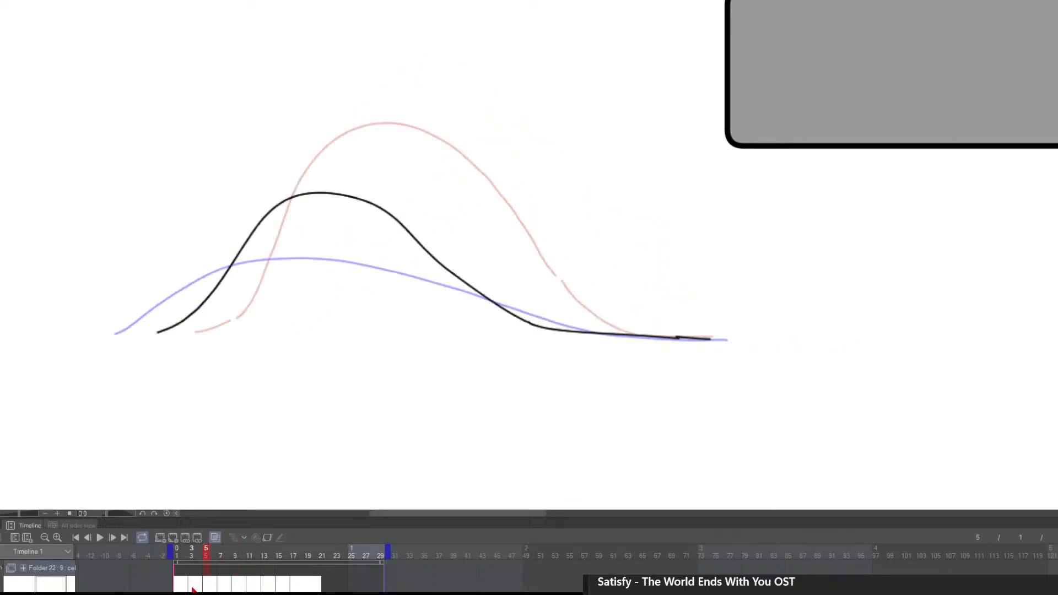
key(Right)
key(Right)
key(Right)
key(Right)
key(Right)
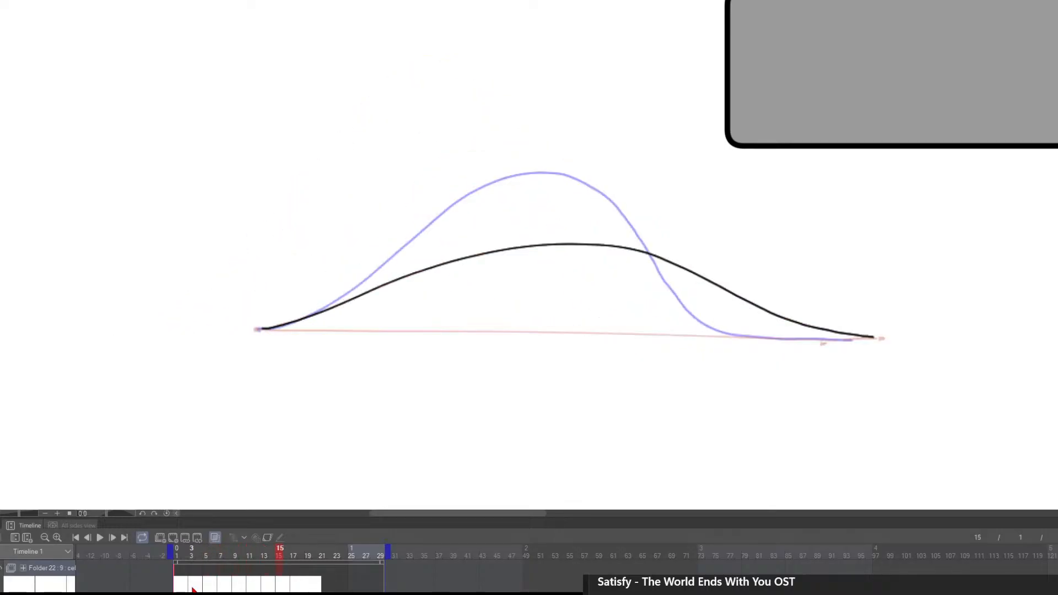
key(Right)
key(Left)
key(Left)
key(Left)
key(Left)
key(Left)
key(Left)
key(Left)
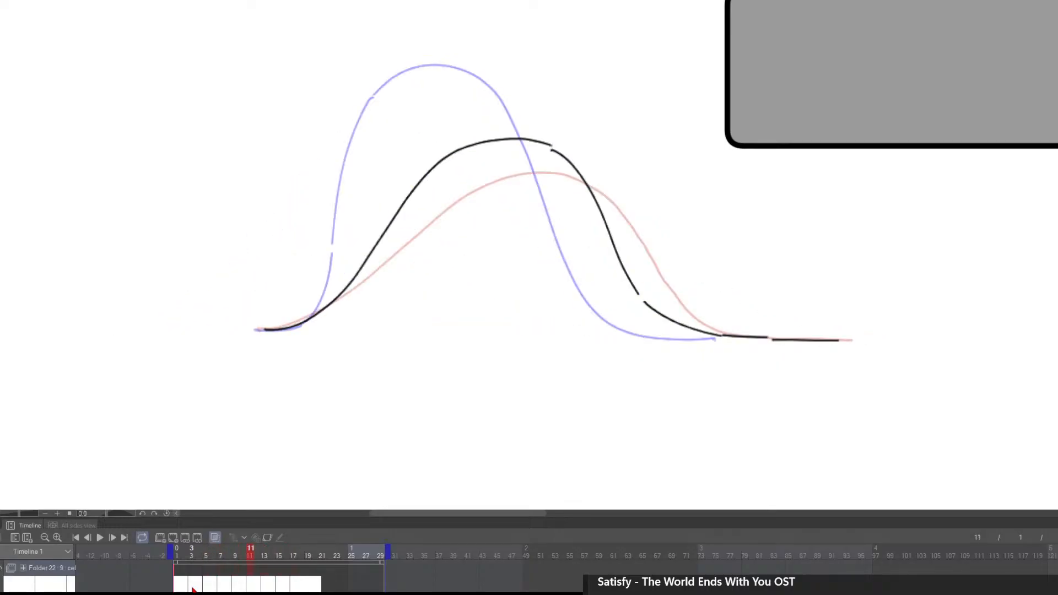
key(Left)
key(Right)
key(Right)
key(Right)
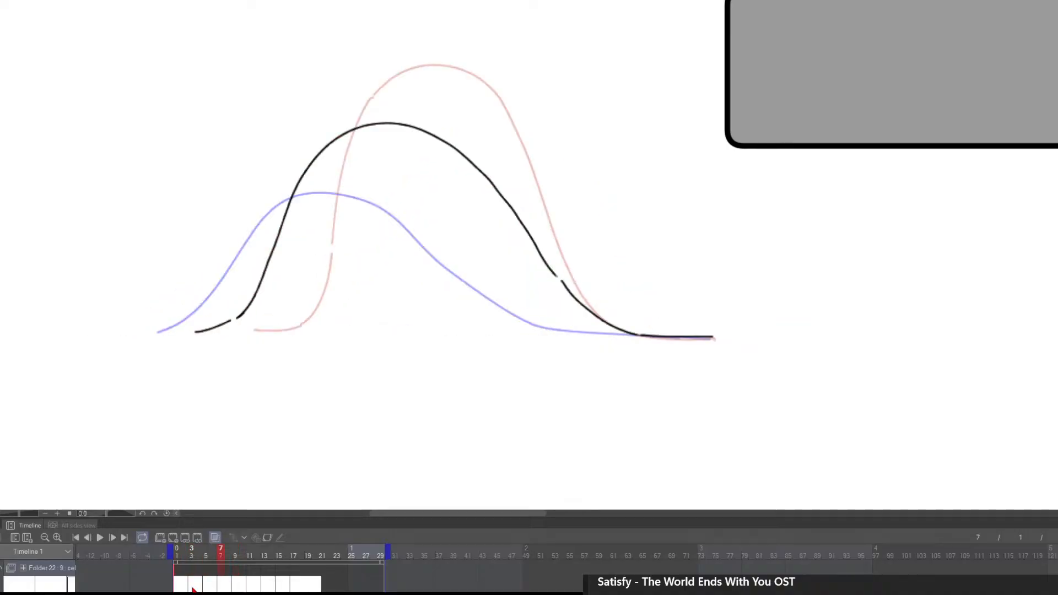
key(Right)
key(Right)
key(Right)
key(Right)
key(Right)
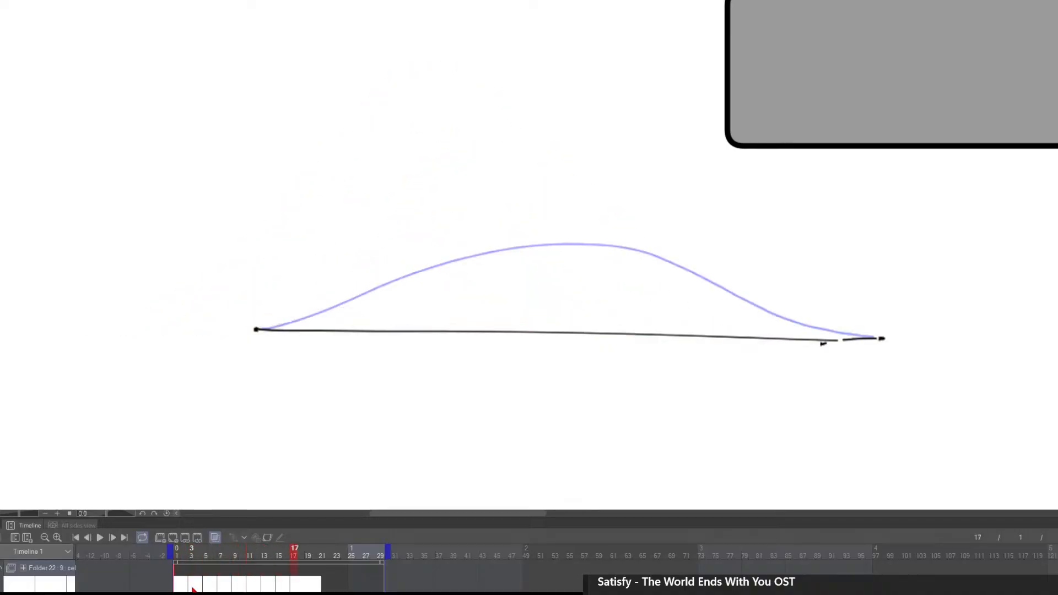
Flip between the cels from frame 11 to frame 17 to examine the spacing of the falling curves
key(Left)
key(Right)
key(Left)
key(Left)
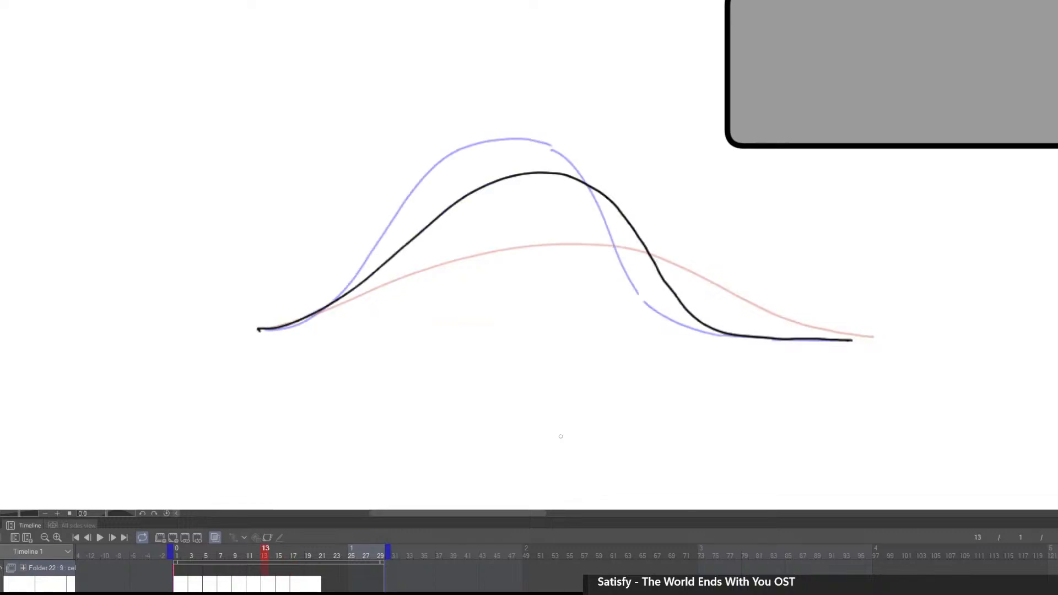
key(Left)
key(Right)
key(Right)
key(Right)
key(Left)
key(Left)
key(Left)
key(Left)
key(Right)
key(Right)
key(Right)
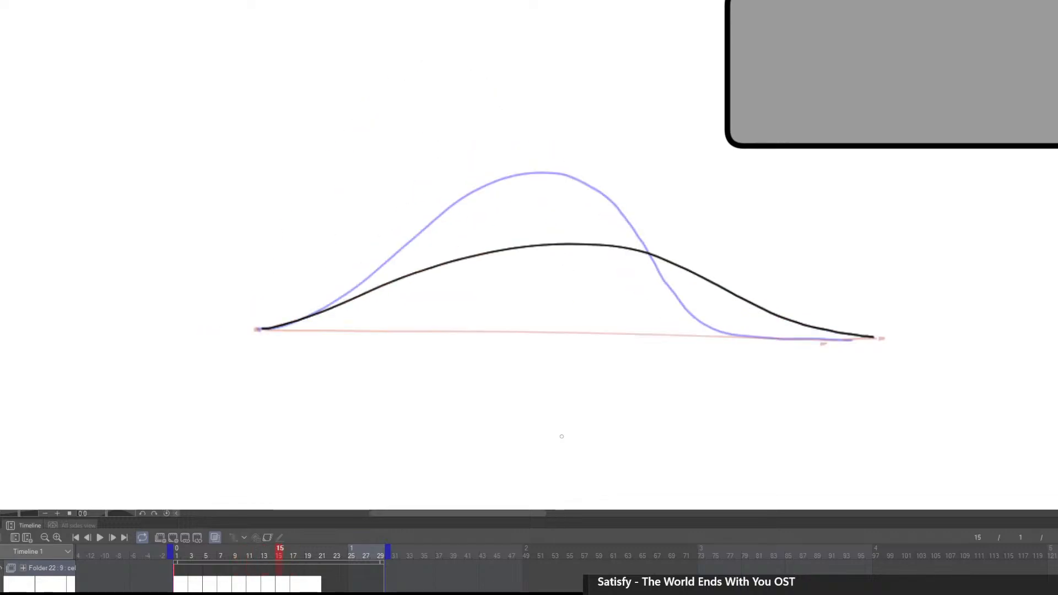
key(Right)
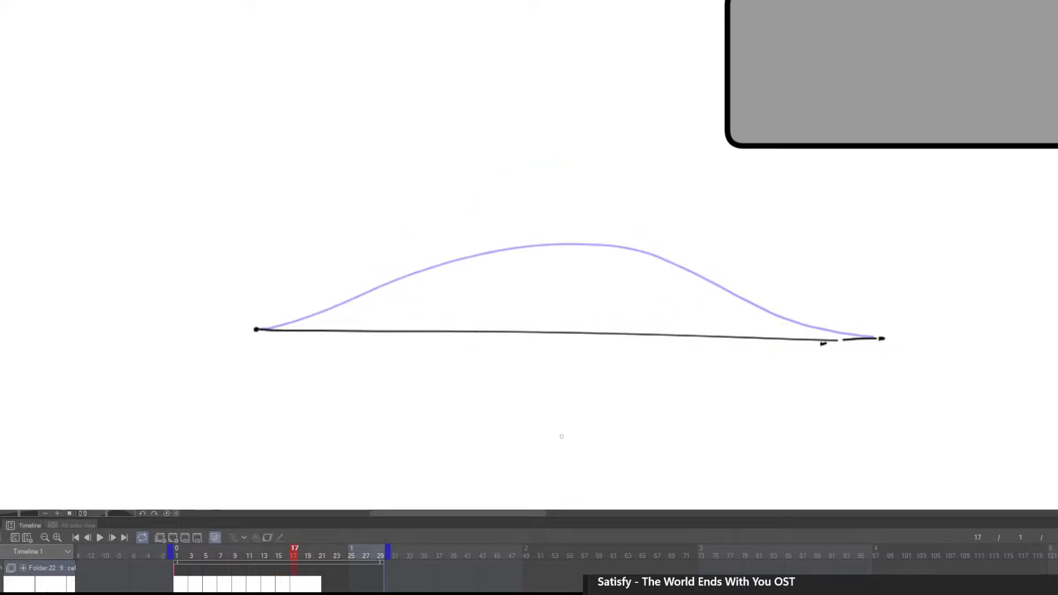
Step back through the cels towards frame 1 and forward again to frame 17 to review the complete wave motion
key(Left)
key(Left)
key(Left)
key(Left)
key(Left)
key(Left)
key(Left)
key(Left)
key(Left)
key(Right)
key(Right)
key(Right)
key(Right)
key(Right)
key(Right)
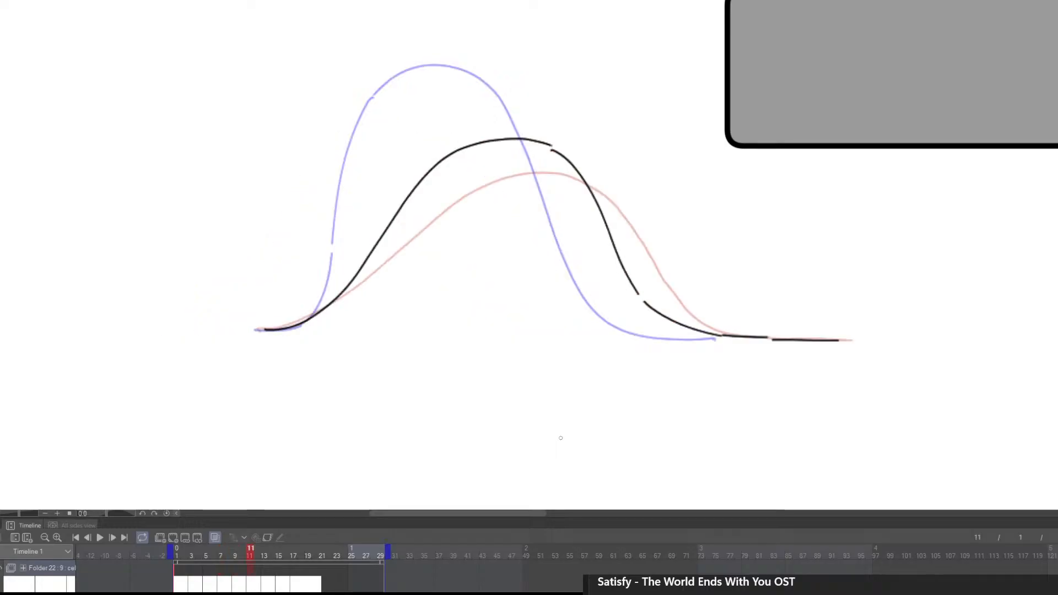
key(Right)
key(Right)
key(Right)
Create a new animation folder and add a blank cel to it at frame 1
scroll(572, 426, down, 4)
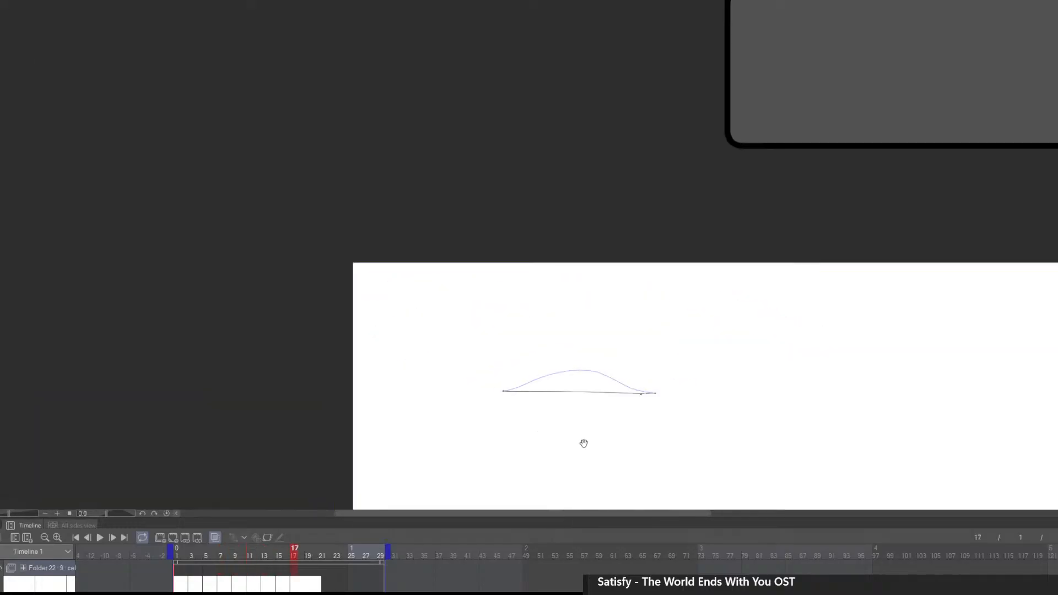
drag(584, 441, 494, 274)
scroll(494, 274, up, 2)
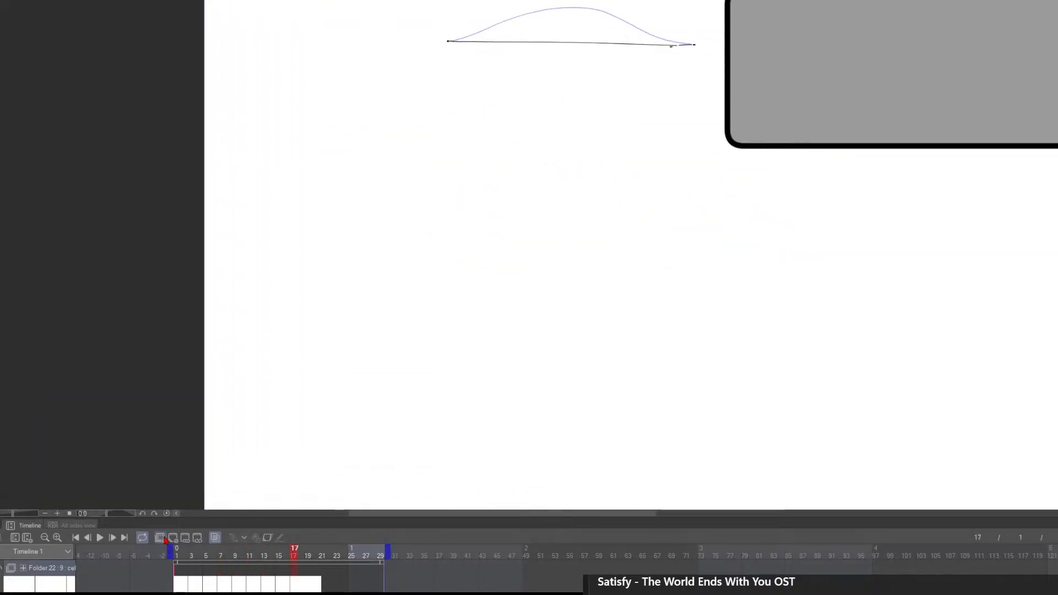
click(179, 588)
click(161, 538)
click(173, 538)
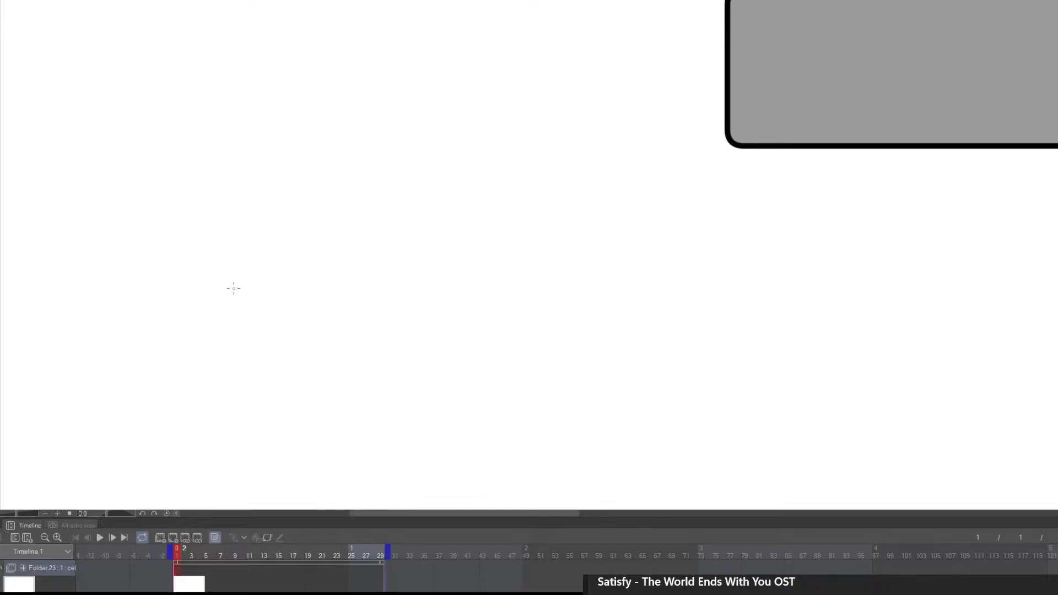
Draw a long flat horizontal line on the frame 1 cel, undoing the first attempt and drawing it again
drag(178, 247, 569, 242)
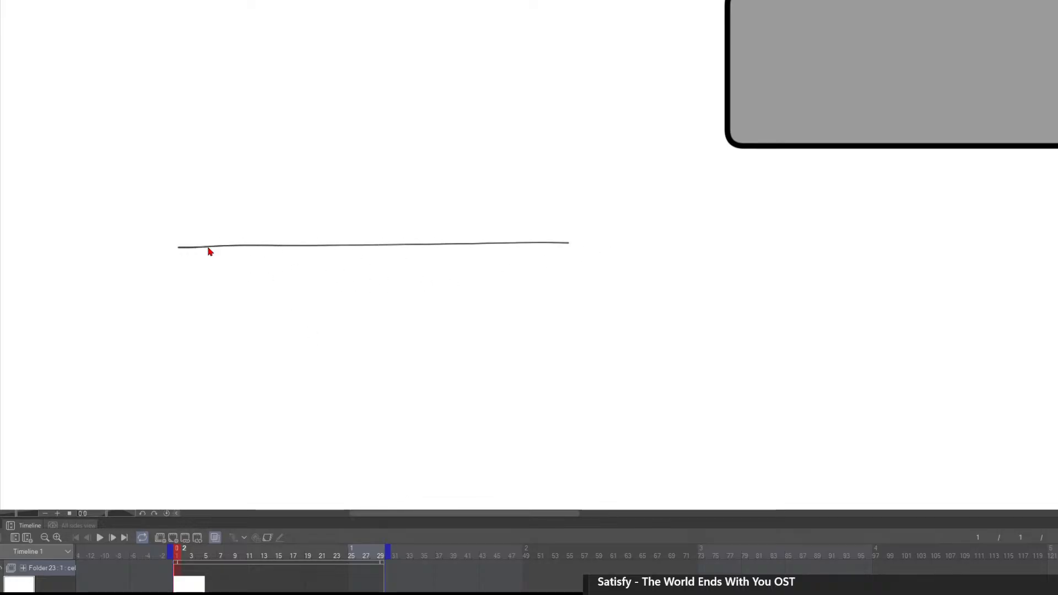
key(ctrl+z)
drag(182, 246, 588, 253)
scroll(565, 275, down, 5)
scroll(546, 274, up, 5)
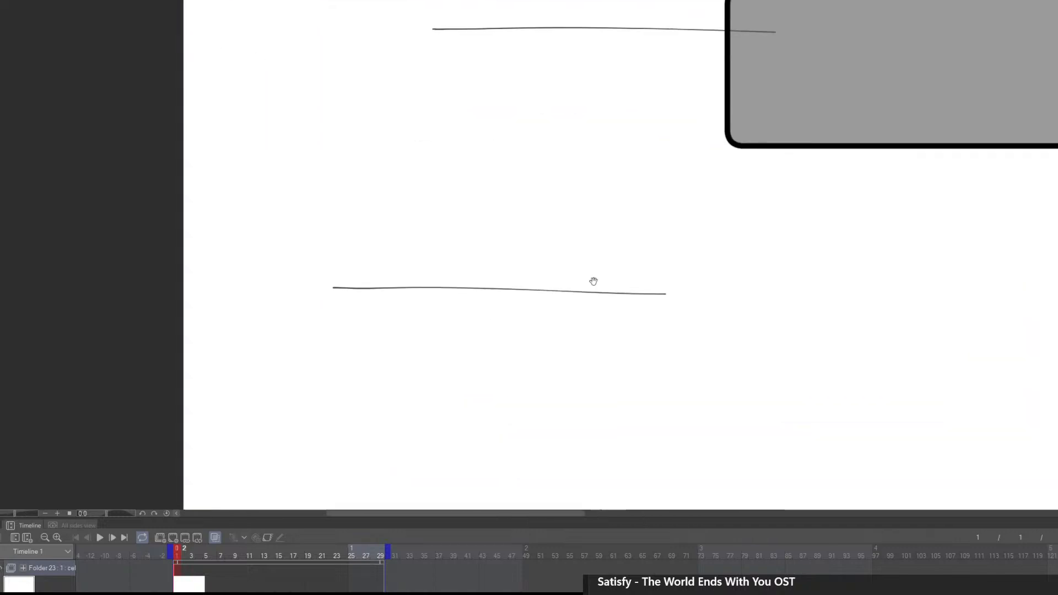
drag(541, 321, 513, 331)
scroll(473, 310, up, 2)
drag(559, 364, 564, 397)
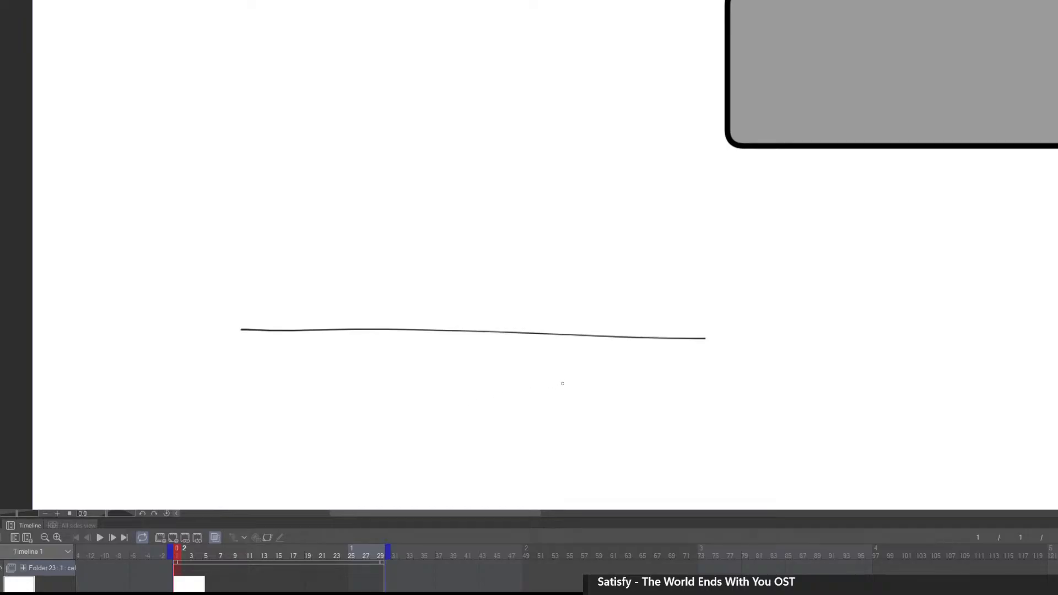
Add a cel at frame 3 and draw a rounded hump on it, starting at the flat line's right end
click(192, 574)
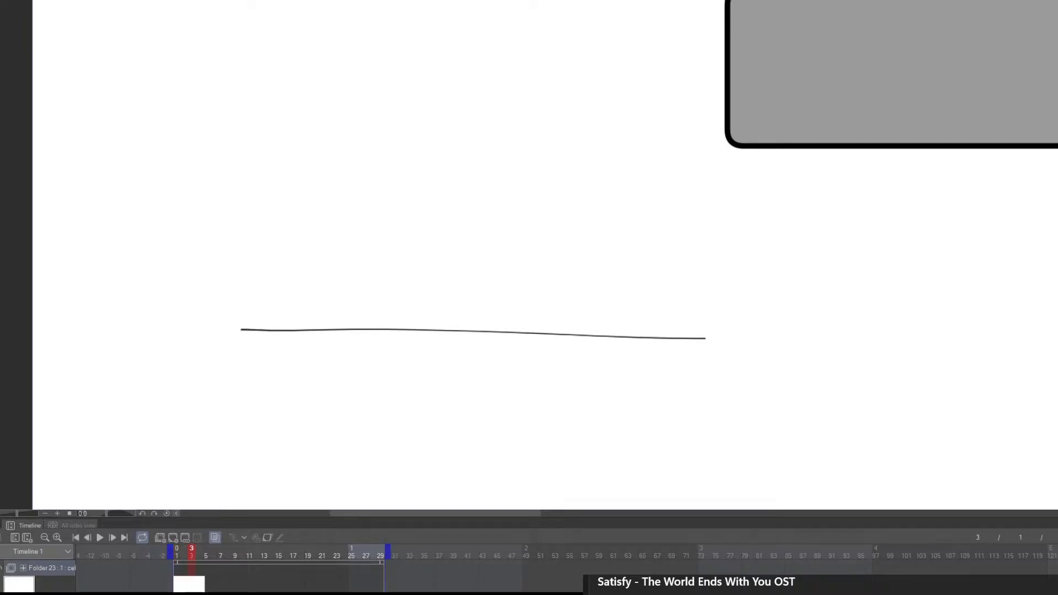
click(173, 538)
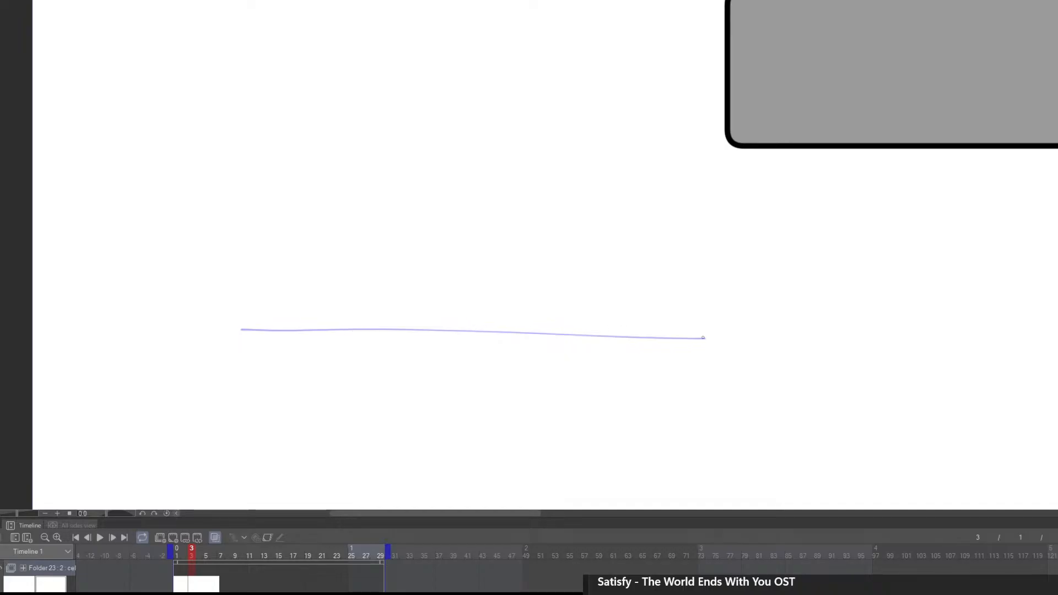
mouse_move(703, 338)
mouse_down()
mouse_move(658, 333)
mouse_move(597, 291)
mouse_move(542, 212)
mouse_move(437, 215)
mouse_move(362, 327)
mouse_up()
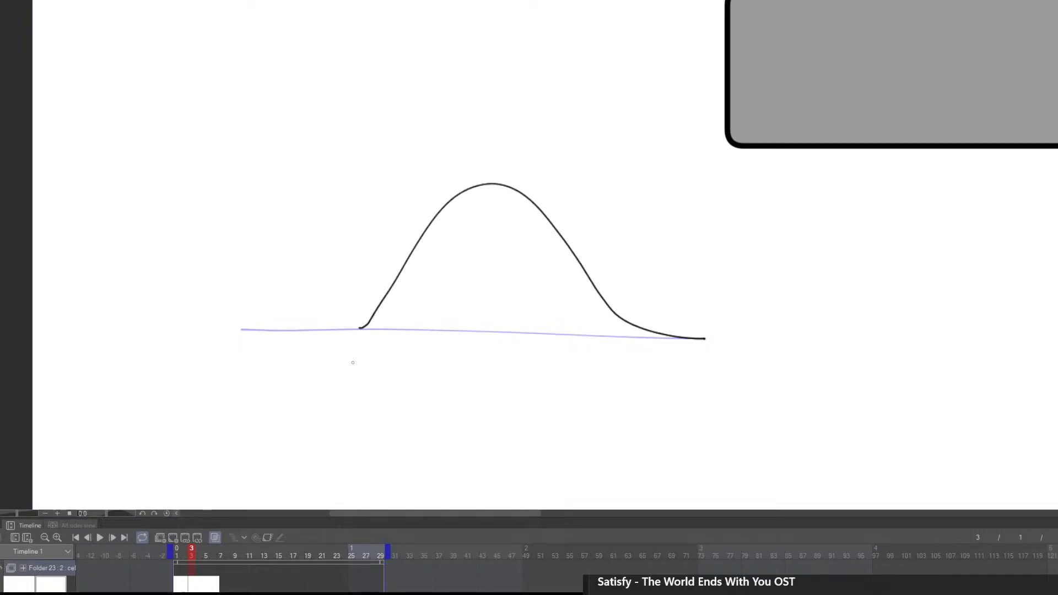
Erase the hump's left side and peak on frame 3, redraw them narrower with a steep left edge, and close the gap in the right slope
mouse_move(361, 331)
mouse_down()
mouse_move(448, 206)
mouse_move(533, 208)
mouse_move(591, 284)
mouse_up()
mouse_move(579, 241)
mouse_down()
mouse_move(484, 221)
mouse_move(490, 330)
mouse_move(476, 335)
mouse_move(491, 301)
mouse_move(488, 325)
mouse_up()
key(e)
key(p)
drag(577, 242, 601, 292)
key(ctrl+z)
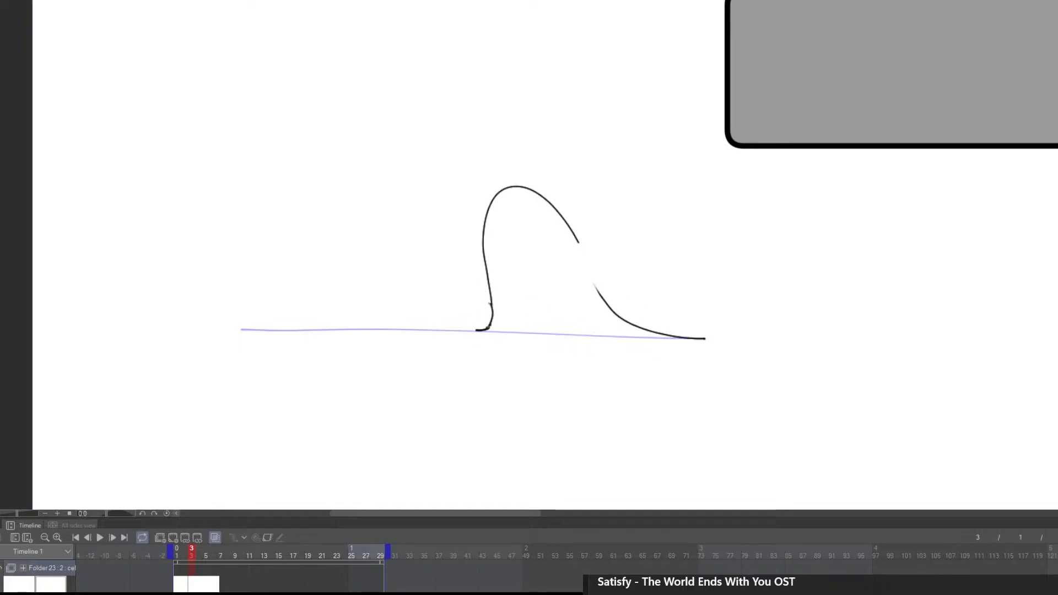
drag(579, 248, 602, 295)
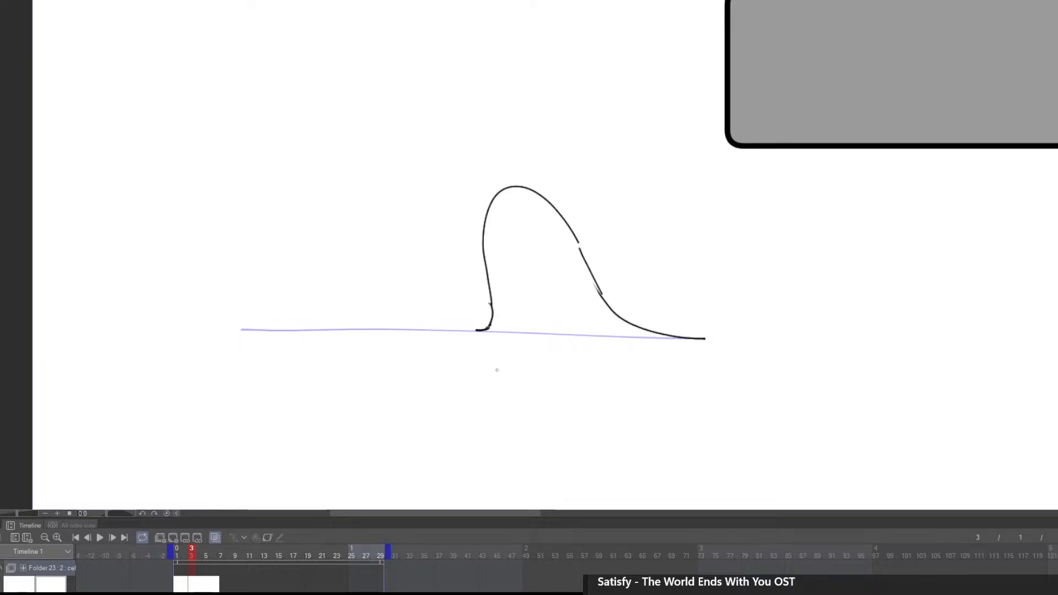
Add a blank cel at frame 9 and compare it with the poses on frames 3 and 1
click(235, 588)
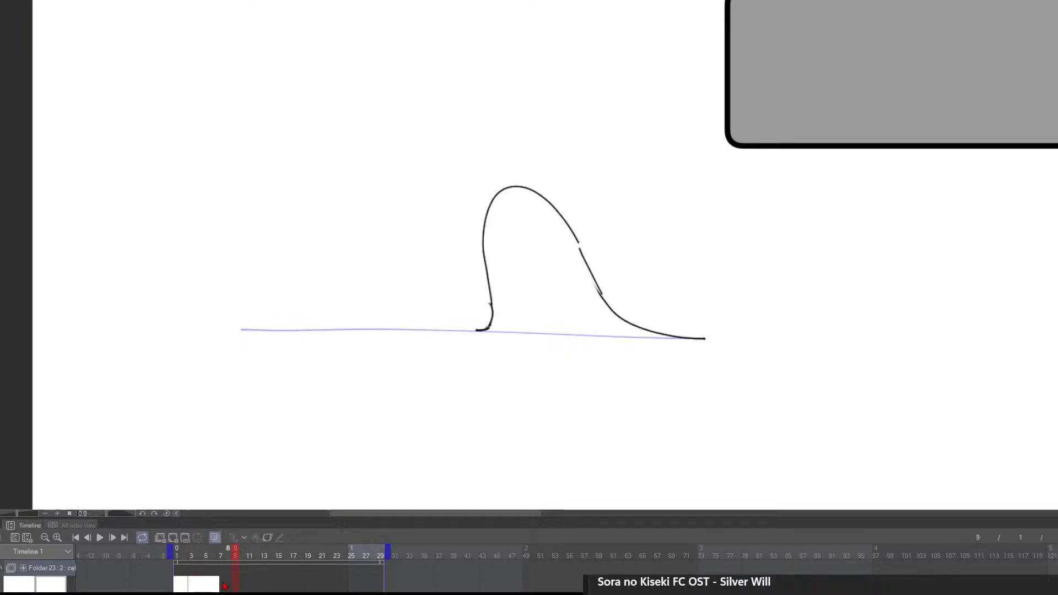
click(174, 539)
click(241, 586)
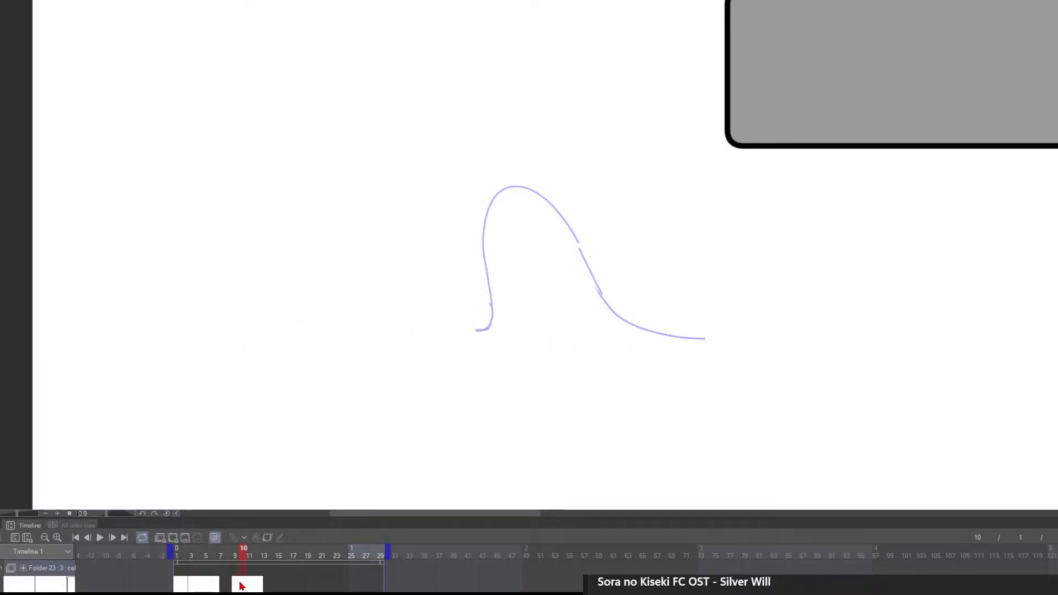
click(193, 587)
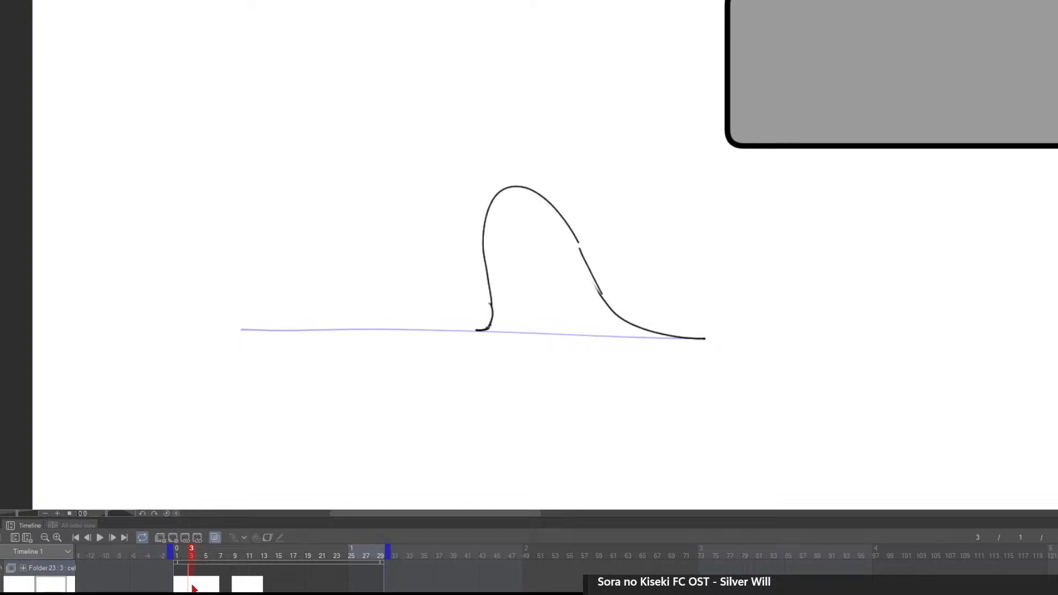
click(235, 587)
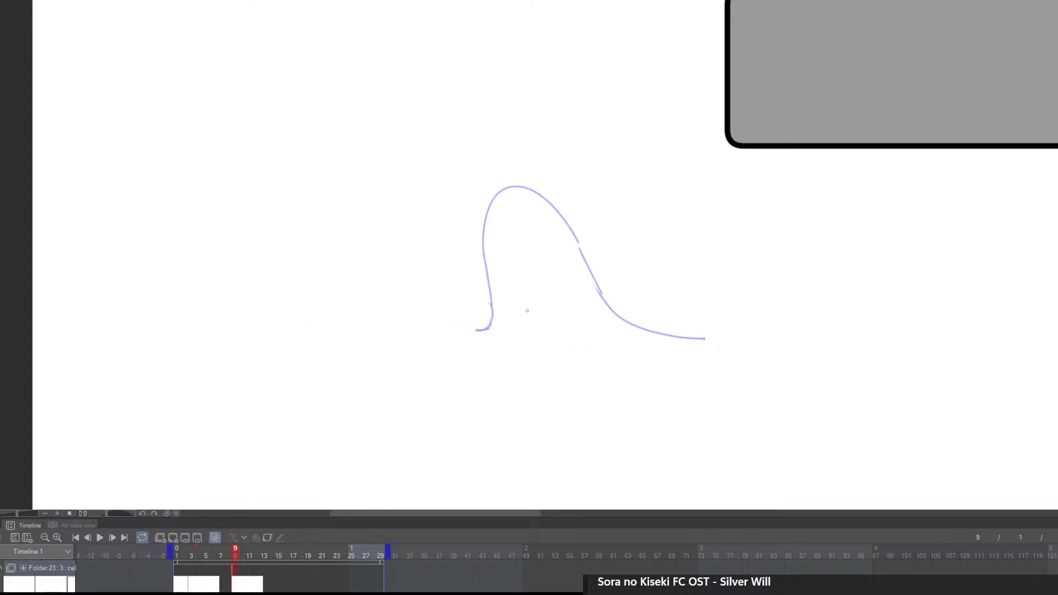
click(178, 589)
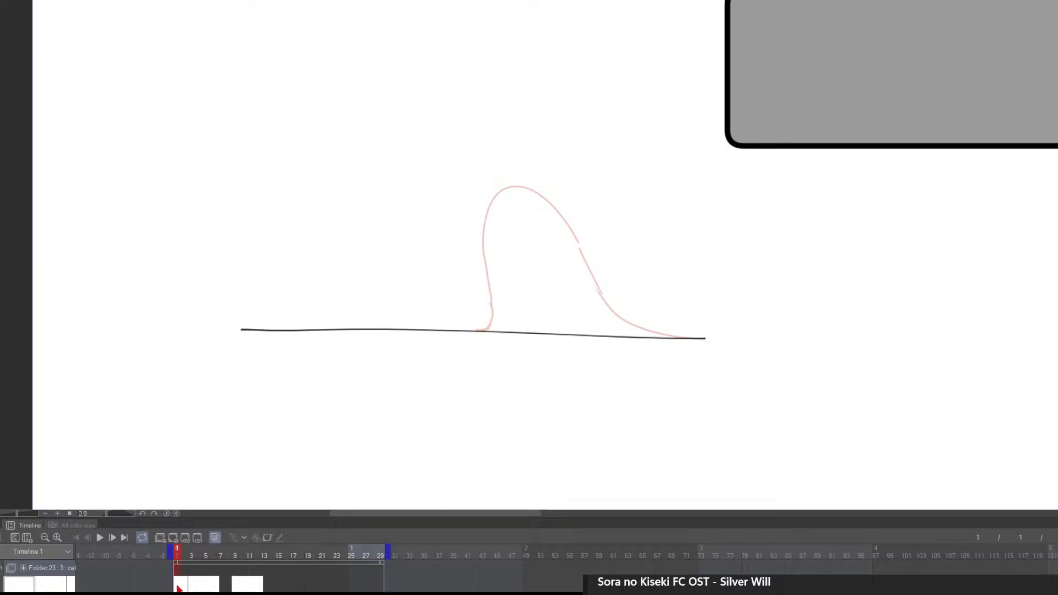
click(244, 586)
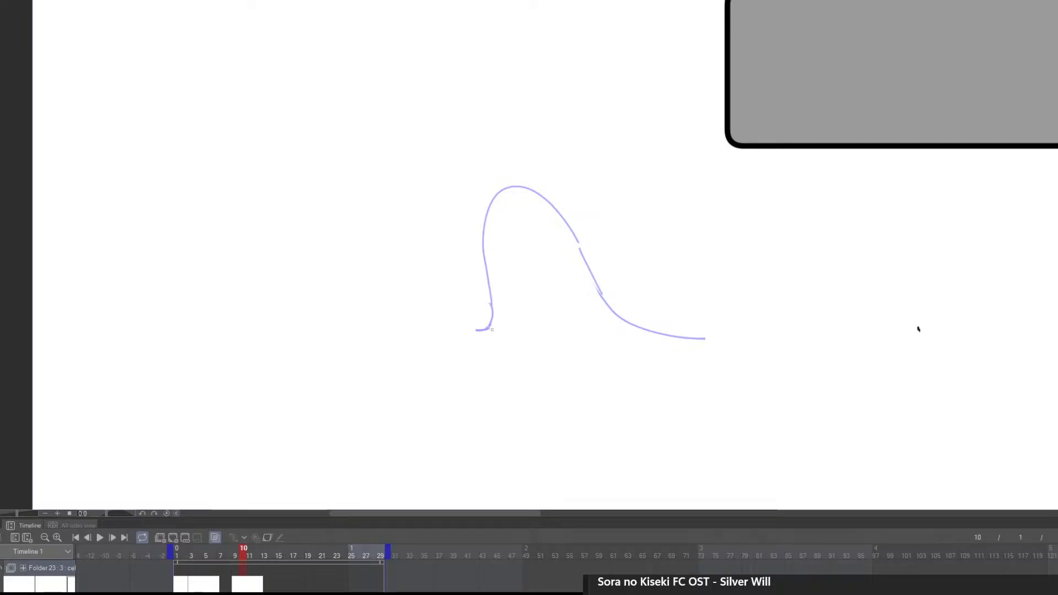
mouse_move(477, 330)
mouse_down()
mouse_move(957, 340)
mouse_move(526, 331)
mouse_move(891, 330)
mouse_up()
key(ctrl+z)
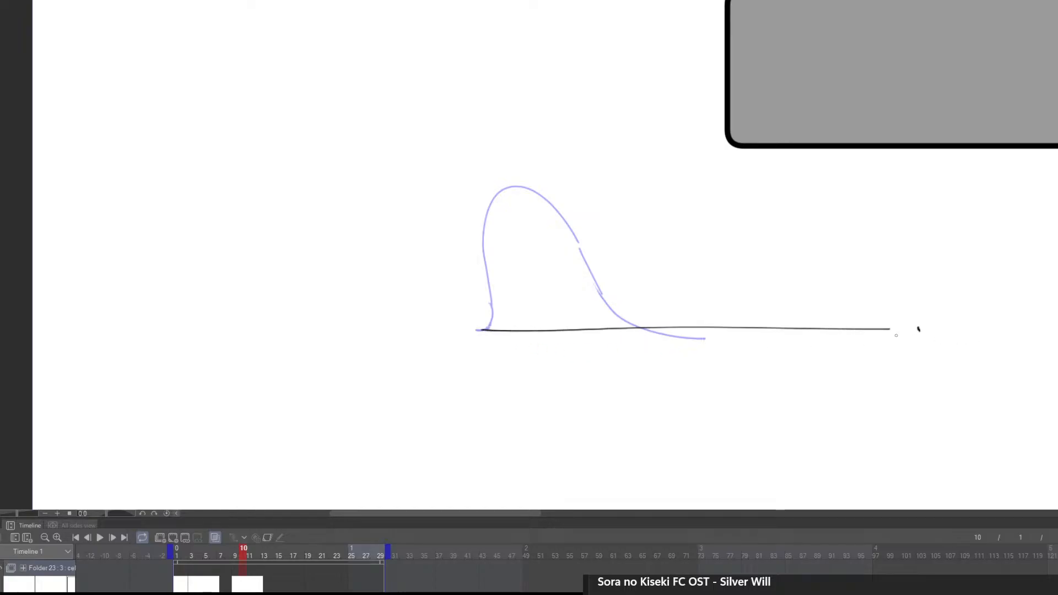
key(ctrl+z)
Draw a flat horizontal line on the frame 9 cel, starting at the hump's left foot and extended to about the frame 1 line's length
mouse_move(476, 330)
mouse_down()
mouse_move(926, 331)
mouse_move(496, 332)
mouse_move(910, 336)
mouse_up()
key(e)
key(p)
click(181, 586)
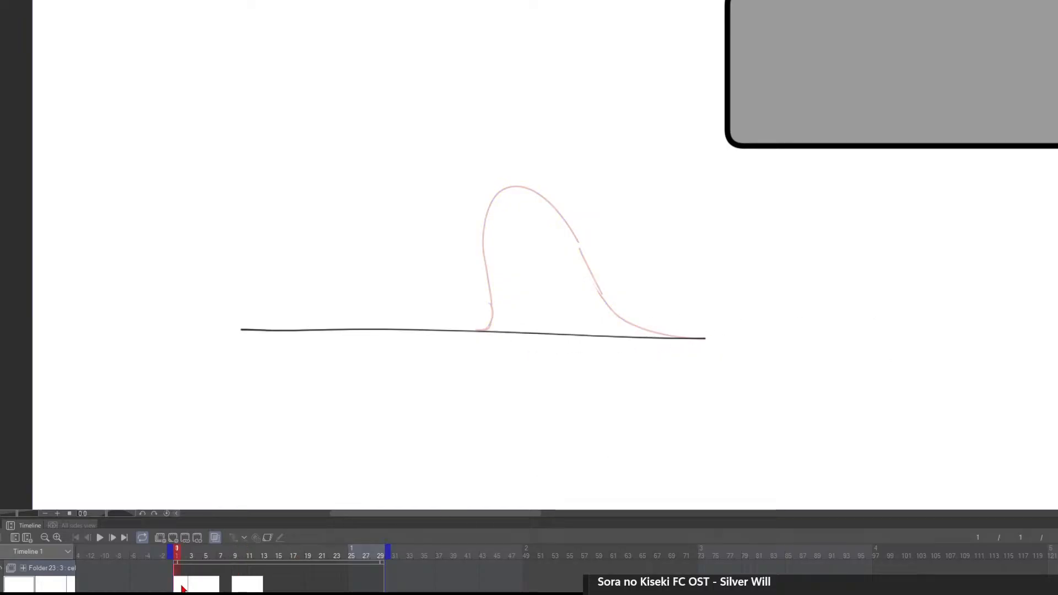
click(244, 586)
drag(910, 335, 930, 336)
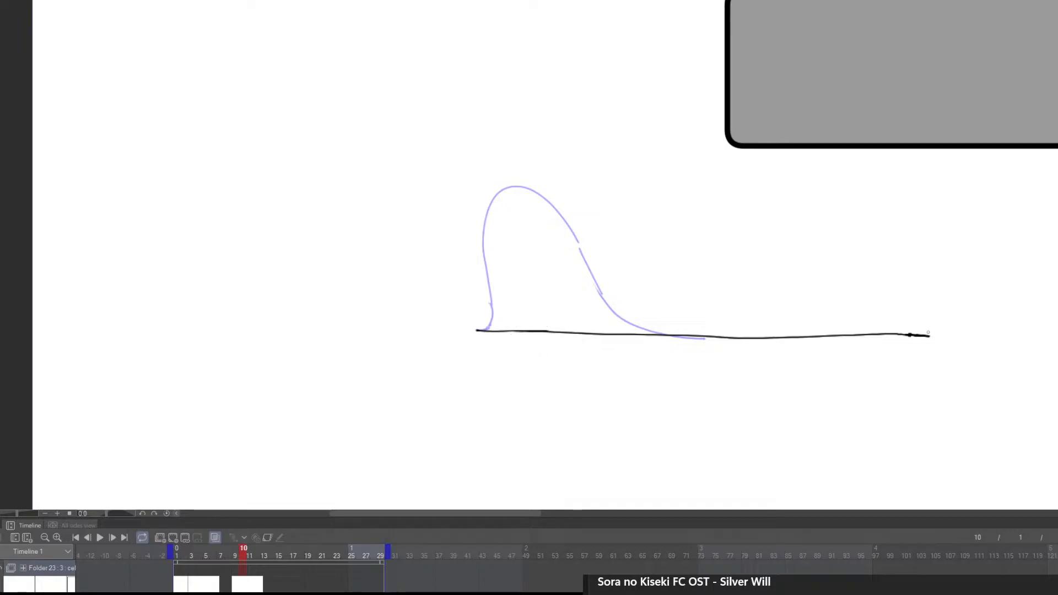
mouse_move(943, 339)
mouse_down()
mouse_move(899, 338)
mouse_move(943, 334)
mouse_up()
key(p)
key(ctrl+z)
key(ctrl+z)
Add a blank cel at frame 5, then retime the ending flat-line cel to frame 21 and the tall hump cel to frame 9
click(208, 579)
click(173, 538)
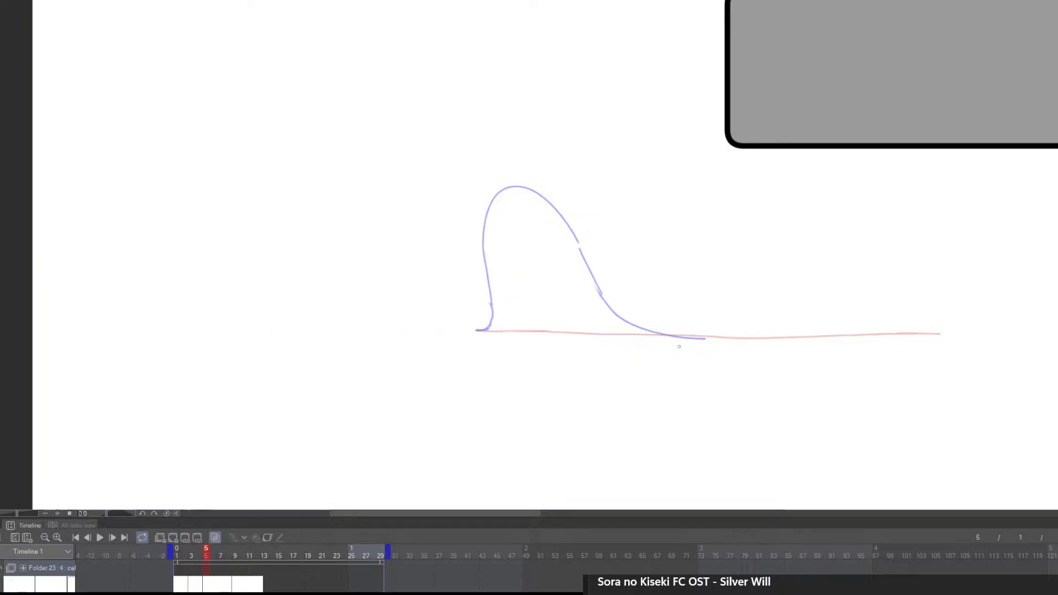
click(196, 585)
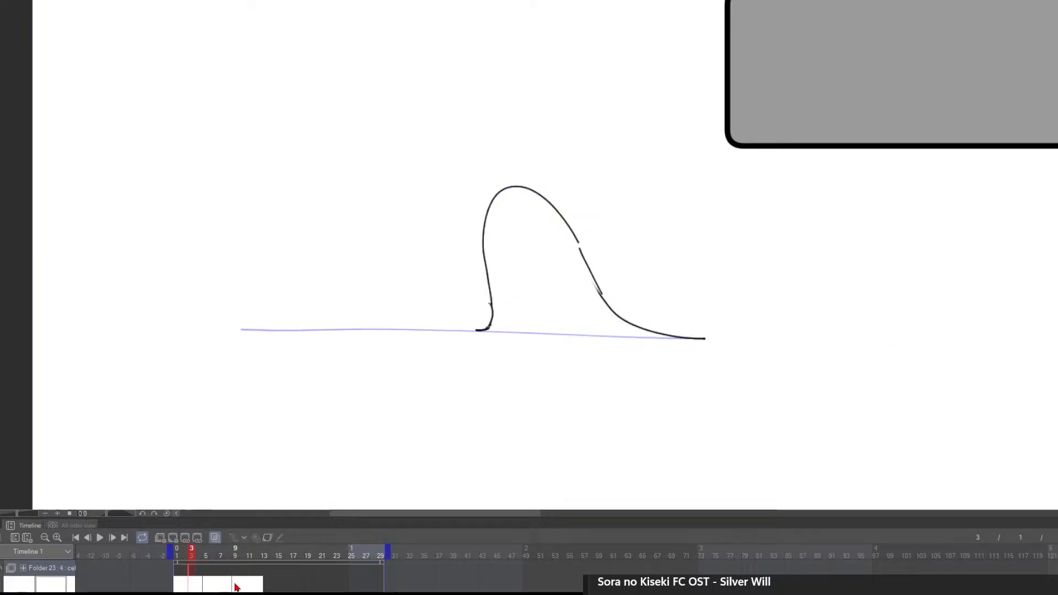
drag(237, 588, 325, 589)
drag(195, 586, 238, 585)
click(238, 585)
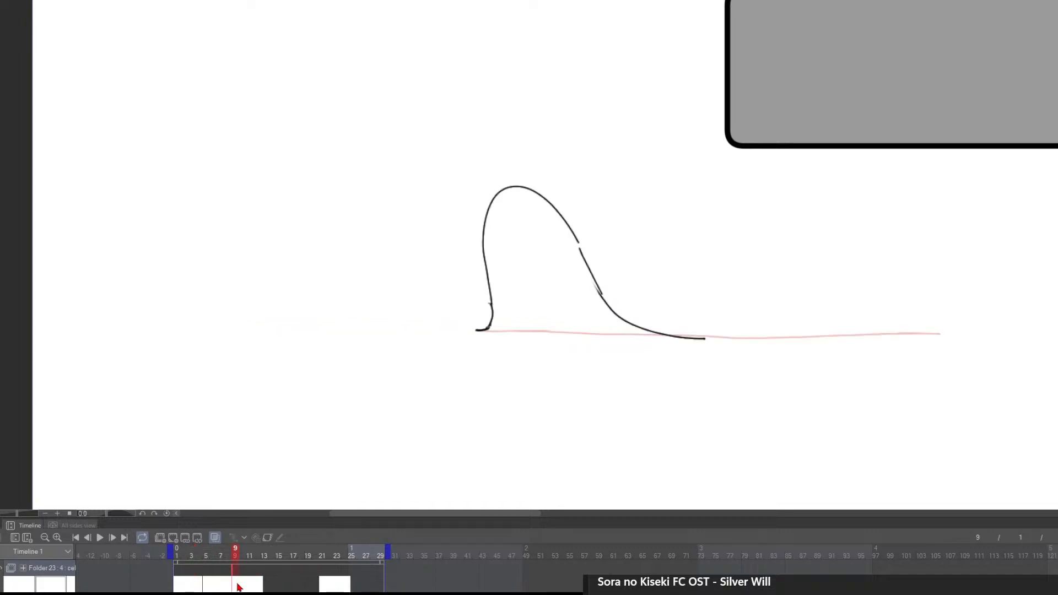
Draw a low, wide rounded hump on the frame 5 cel as an in-between of the flat line and the tall hump
click(207, 590)
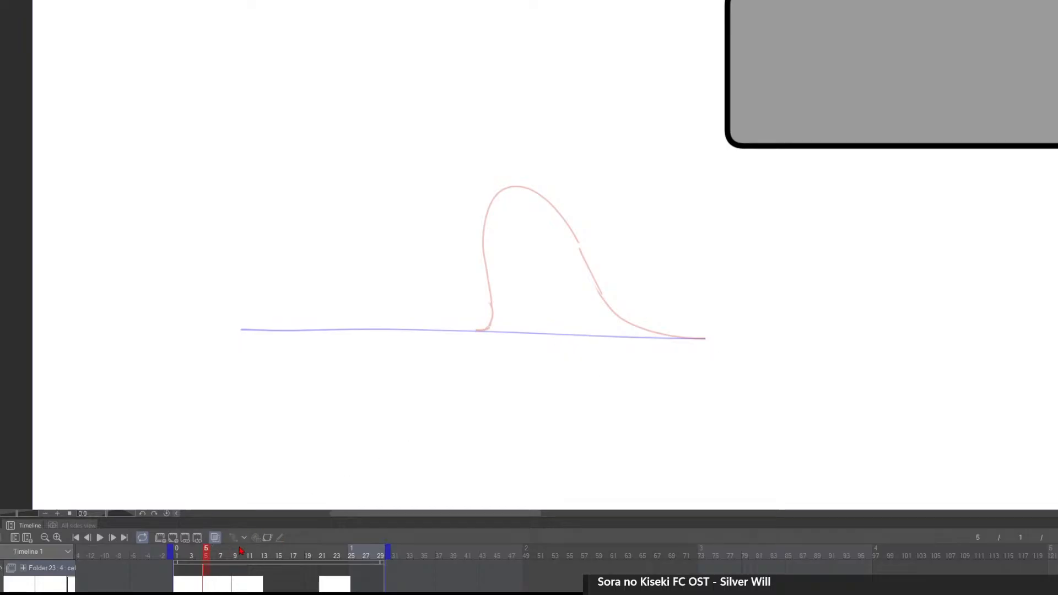
click(238, 583)
click(208, 585)
mouse_move(703, 338)
mouse_down()
mouse_move(626, 322)
mouse_move(552, 275)
mouse_move(471, 262)
mouse_move(363, 329)
mouse_up()
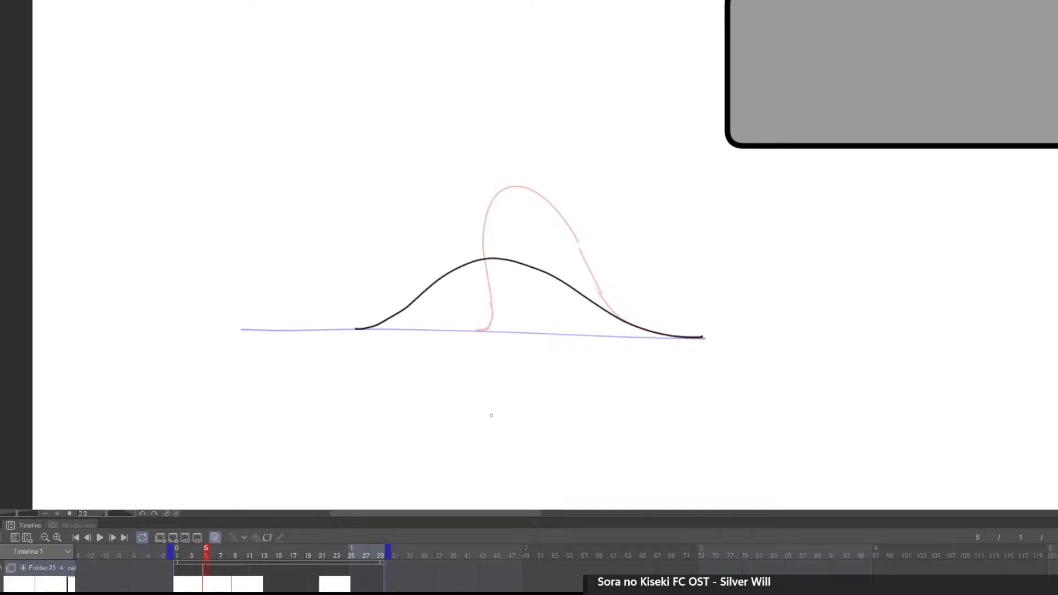
Add a cel at frame 3 and draw a lower, wider hump on it, between the flat line and the frame 5 pose
click(193, 589)
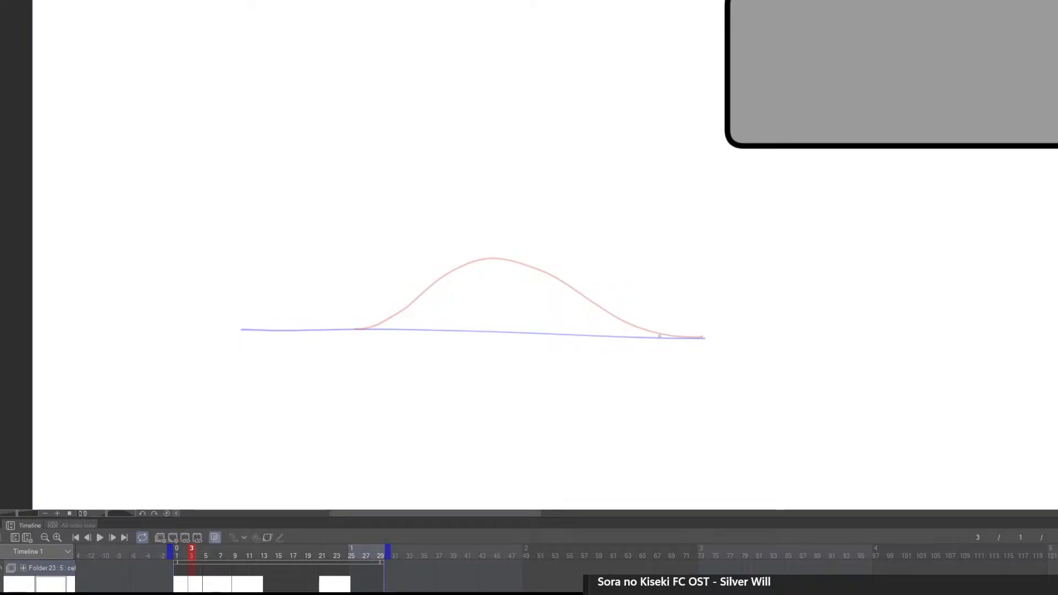
mouse_move(706, 338)
mouse_down()
mouse_move(562, 300)
mouse_move(370, 303)
mouse_move(271, 331)
mouse_move(361, 298)
mouse_move(506, 293)
mouse_move(614, 330)
mouse_move(711, 338)
mouse_up()
key(ctrl+z)
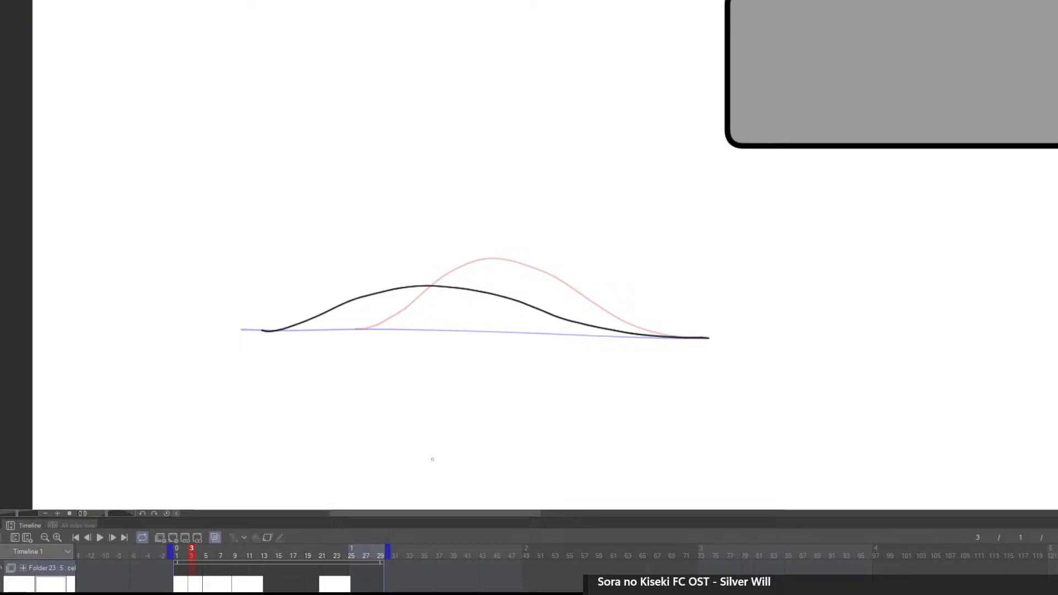
Add a cel at frame 7 and draw a medium hump with a steep left side, redrawing it after undoing the first attempt
click(220, 587)
click(174, 535)
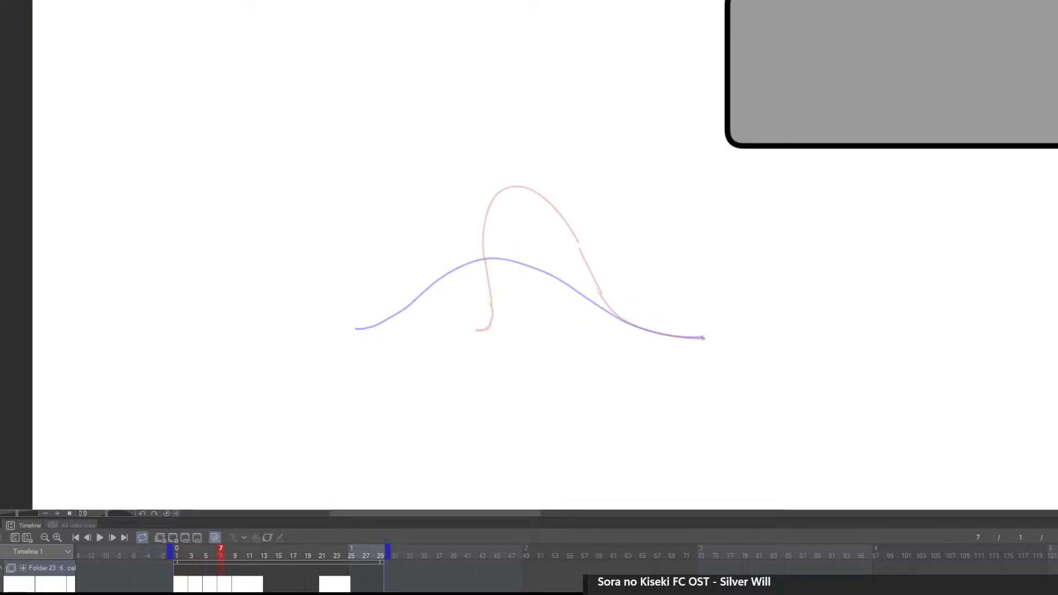
mouse_move(704, 338)
mouse_down()
mouse_move(654, 327)
mouse_move(697, 337)
mouse_move(656, 328)
mouse_move(562, 247)
mouse_move(516, 231)
mouse_move(476, 248)
mouse_move(459, 296)
mouse_up()
key(ctrl+z)
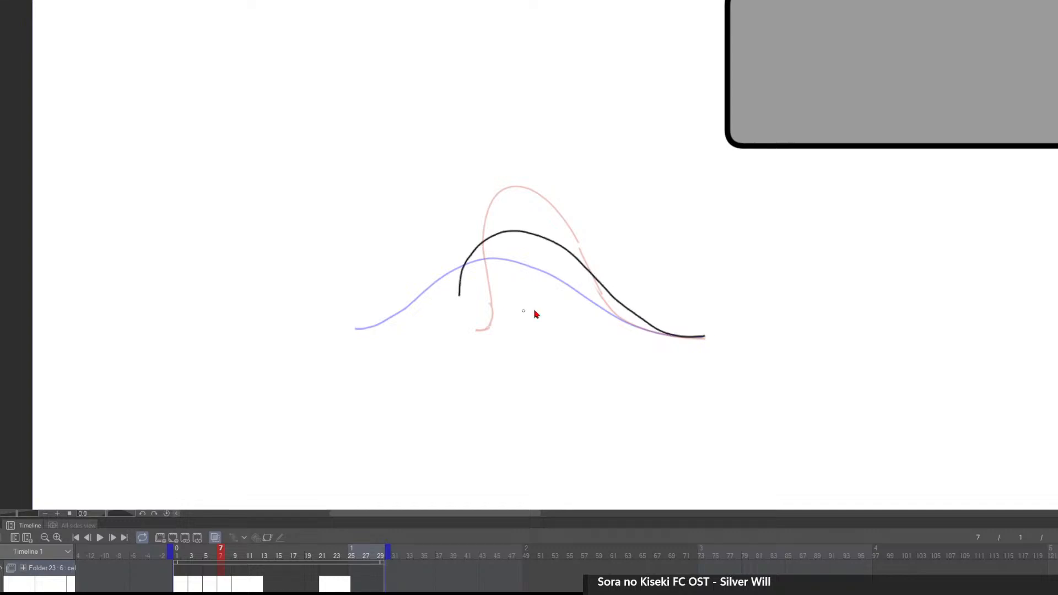
key(ctrl+z)
mouse_move(418, 329)
mouse_down()
mouse_move(438, 308)
mouse_move(449, 246)
mouse_move(521, 233)
mouse_move(576, 267)
mouse_move(609, 309)
mouse_move(656, 333)
mouse_move(702, 338)
mouse_up()
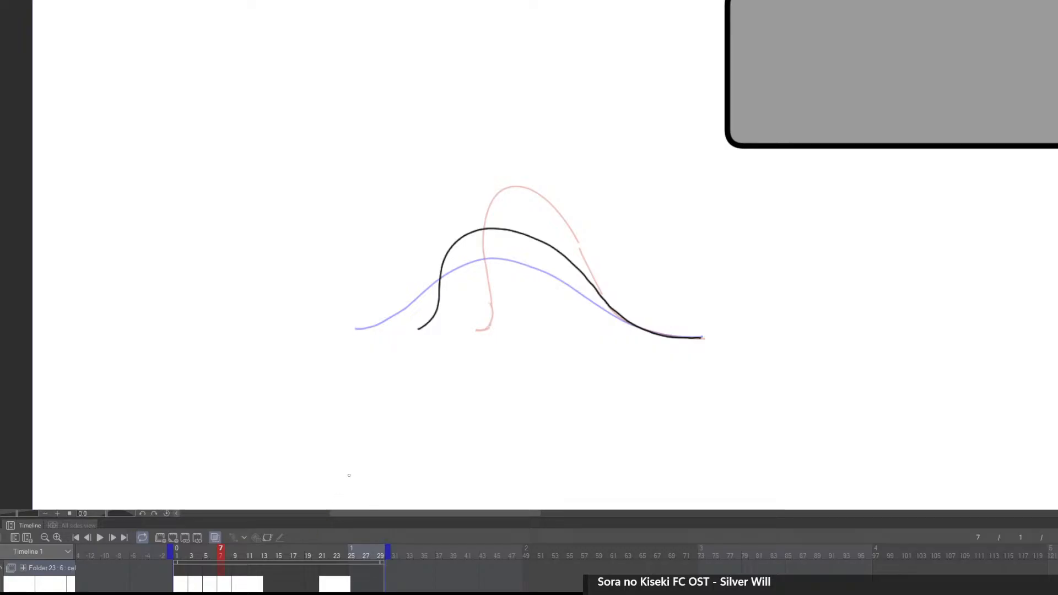
Compare the hump and ending poses, and move the ending flat-line cel to frame 17
click(253, 582)
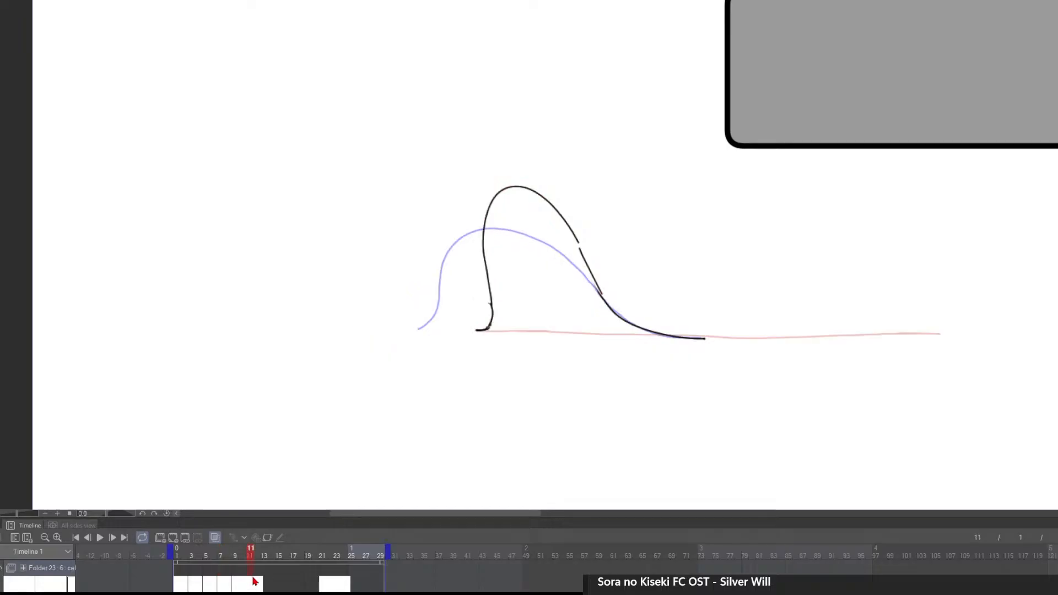
click(236, 586)
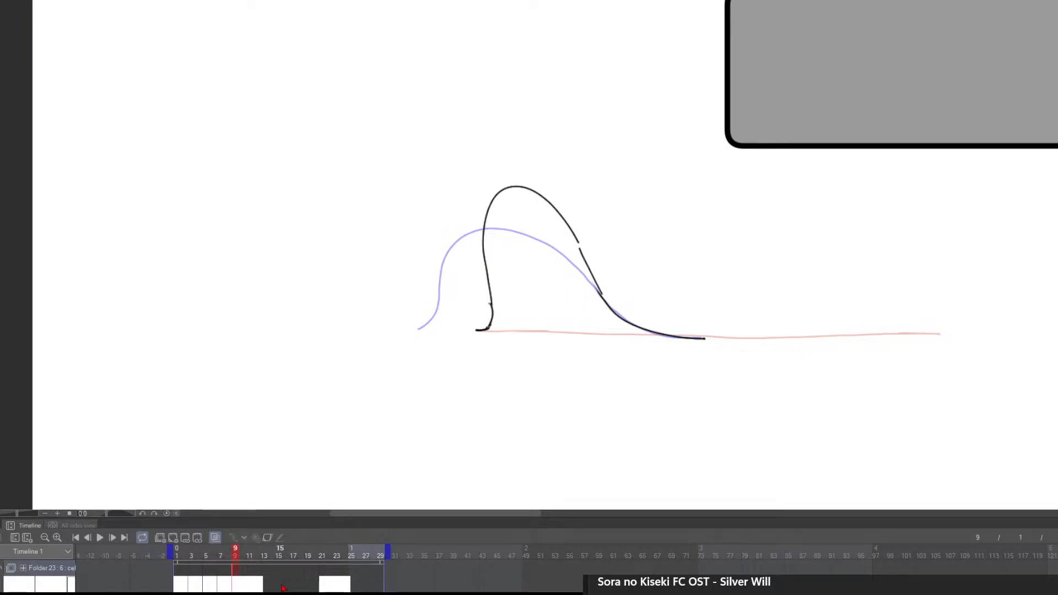
click(323, 586)
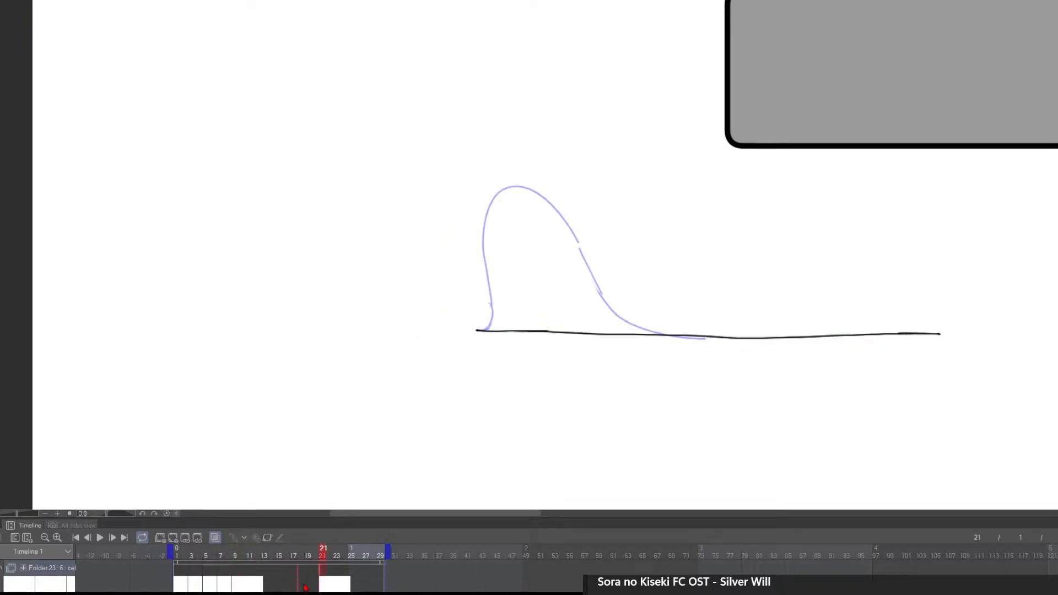
drag(305, 585, 294, 583)
click(294, 584)
click(245, 586)
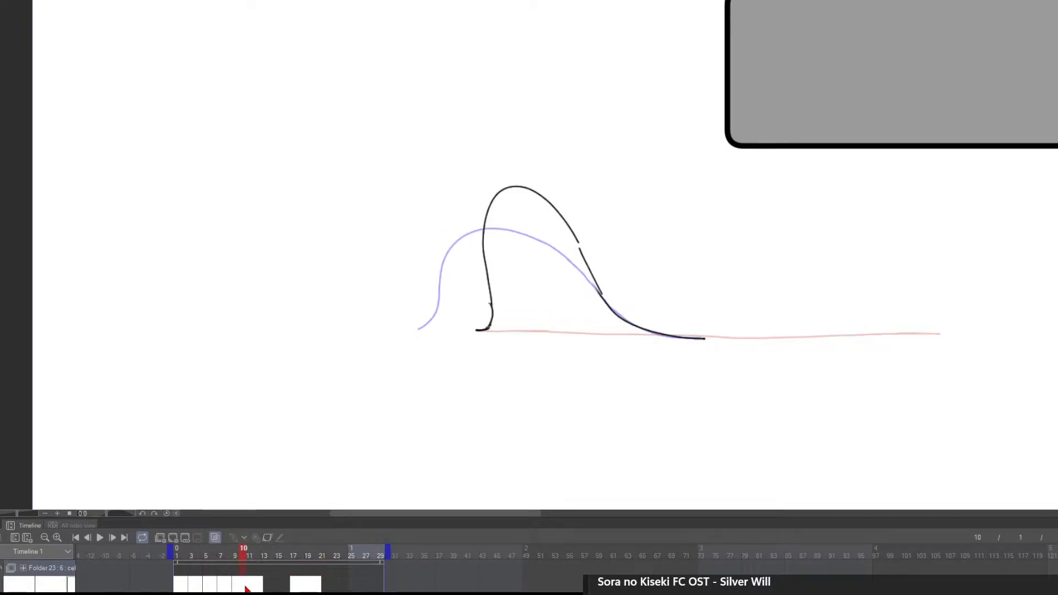
Add a blank cel at frame 13, between the tall hump and the ending flat line
click(250, 587)
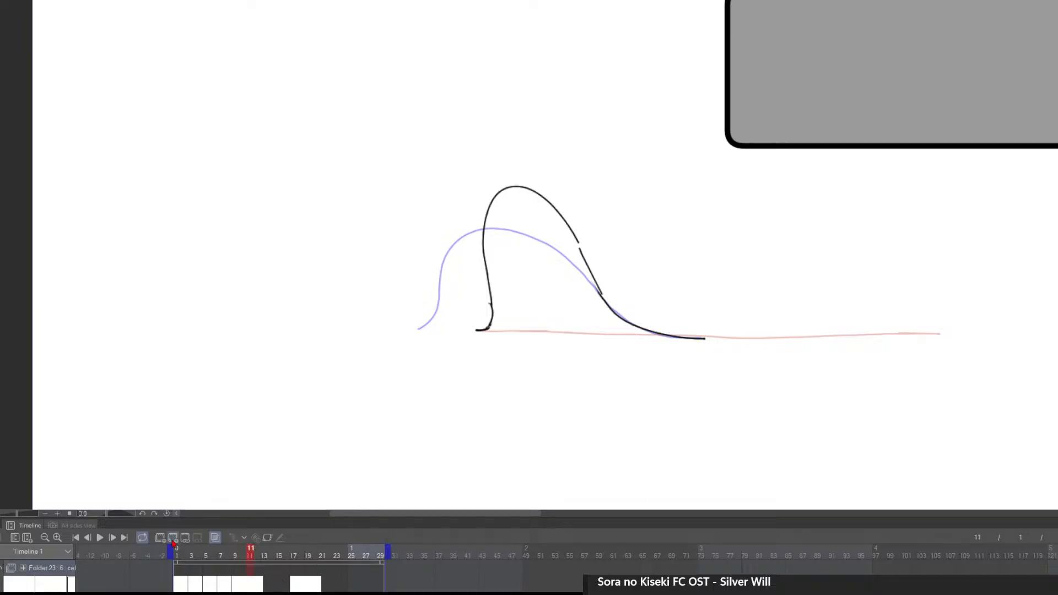
mouse_move(728, 406)
mouse_down()
mouse_move(539, 406)
mouse_move(572, 402)
mouse_up()
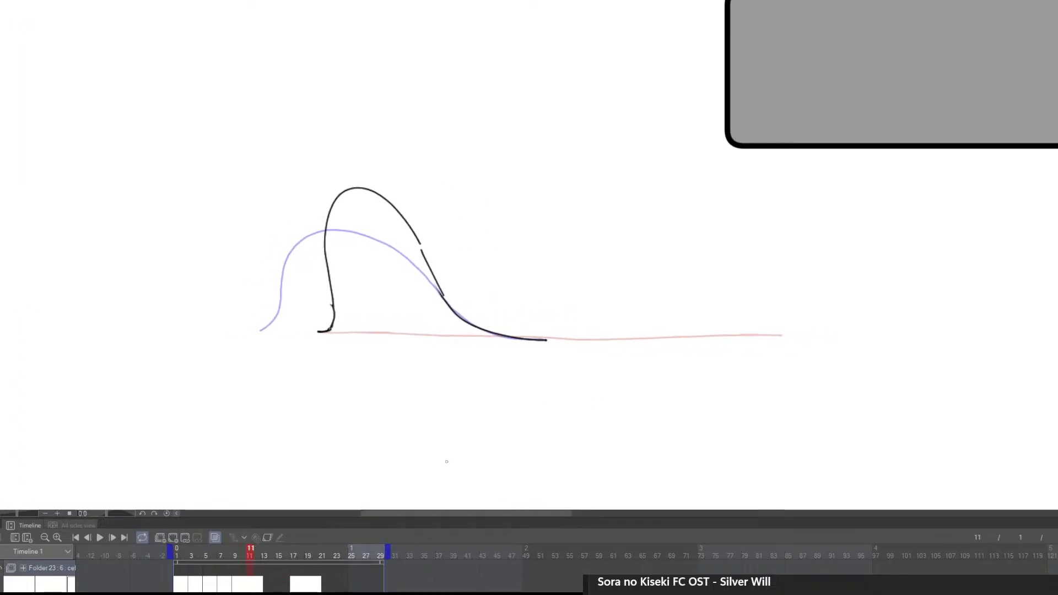
click(265, 551)
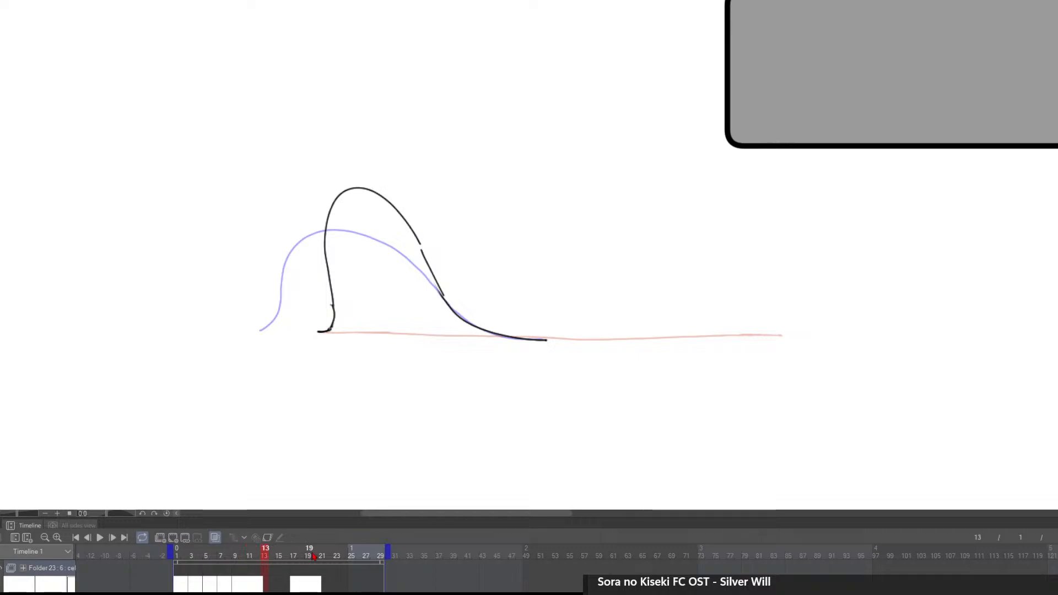
click(173, 538)
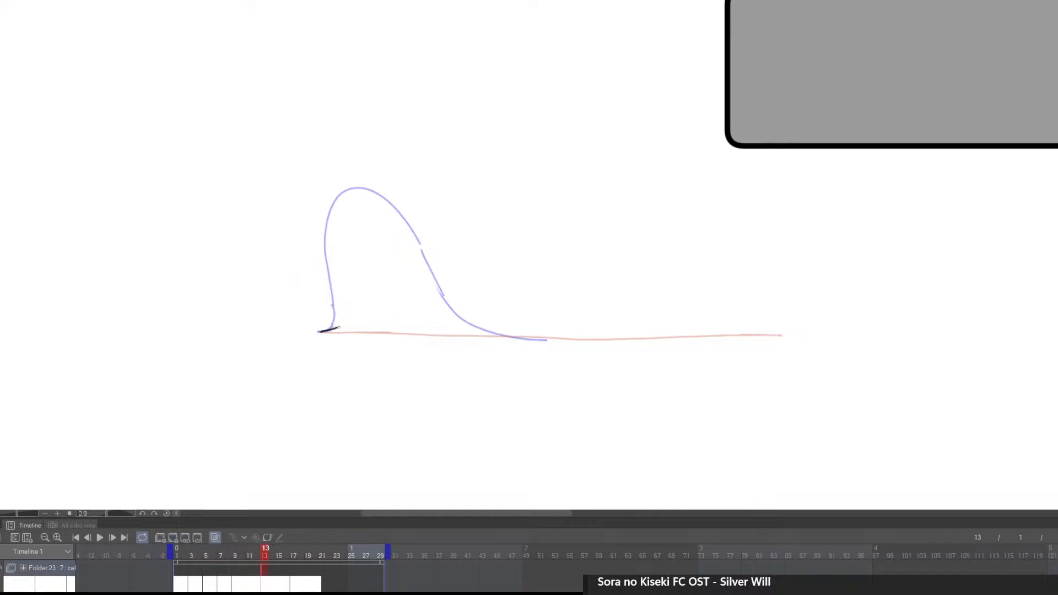
mouse_move(339, 328)
mouse_down()
mouse_move(444, 275)
mouse_move(521, 268)
mouse_move(709, 328)
mouse_move(368, 322)
mouse_move(428, 269)
mouse_move(491, 250)
mouse_move(564, 269)
mouse_move(648, 322)
mouse_move(722, 337)
mouse_move(643, 319)
mouse_move(599, 272)
mouse_move(529, 252)
mouse_move(380, 320)
mouse_move(317, 330)
mouse_up()
key(ctrl+z)
key(ctrl+z)
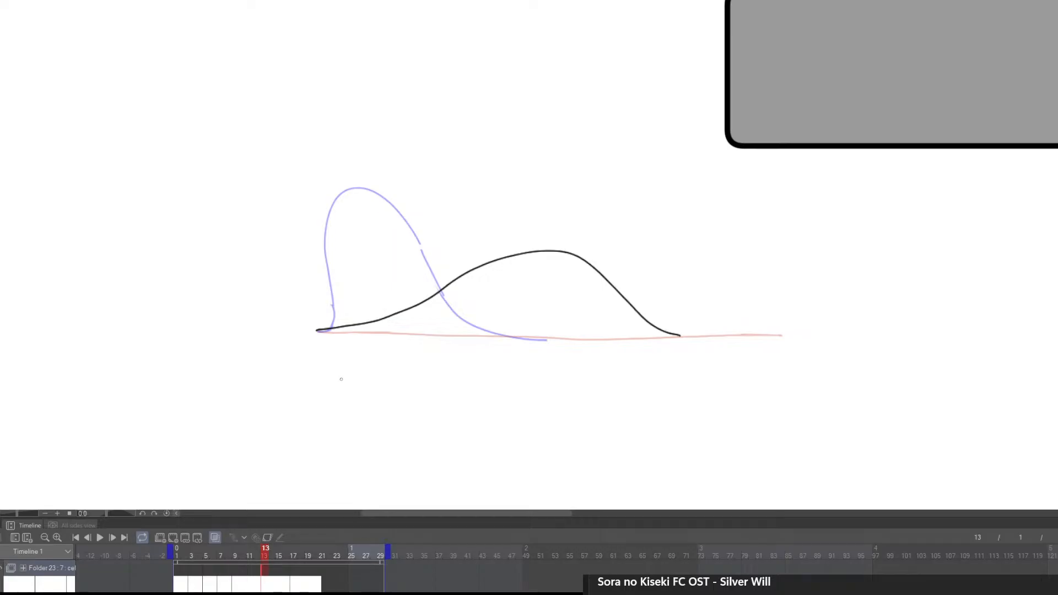
key(ctrl+z)
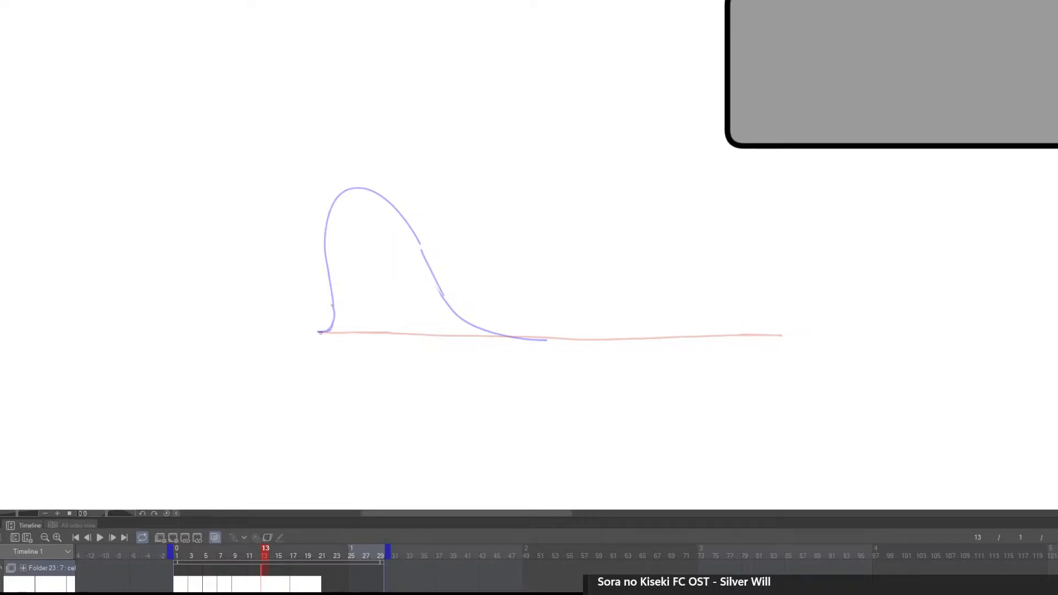
Draw a low, wide hump on the frame 13 cel from the tall hump's left foot, cleaning up and redrawing its right tail
mouse_move(342, 330)
mouse_down()
mouse_move(463, 246)
mouse_move(503, 250)
mouse_move(622, 326)
mouse_move(689, 336)
mouse_up()
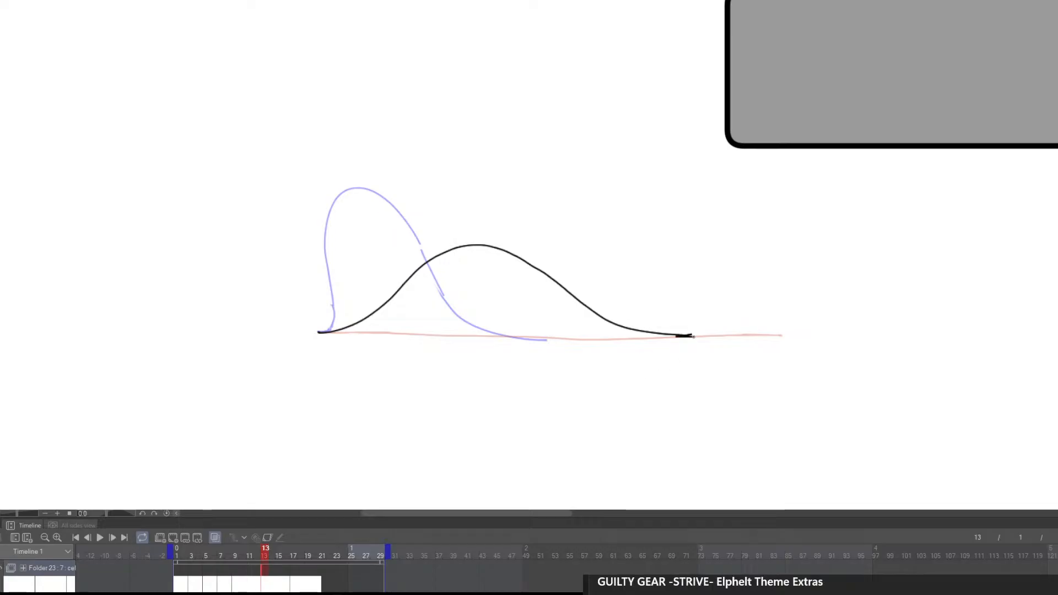
key(e)
mouse_move(689, 336)
mouse_down()
mouse_move(649, 336)
mouse_move(698, 338)
mouse_up()
key(p)
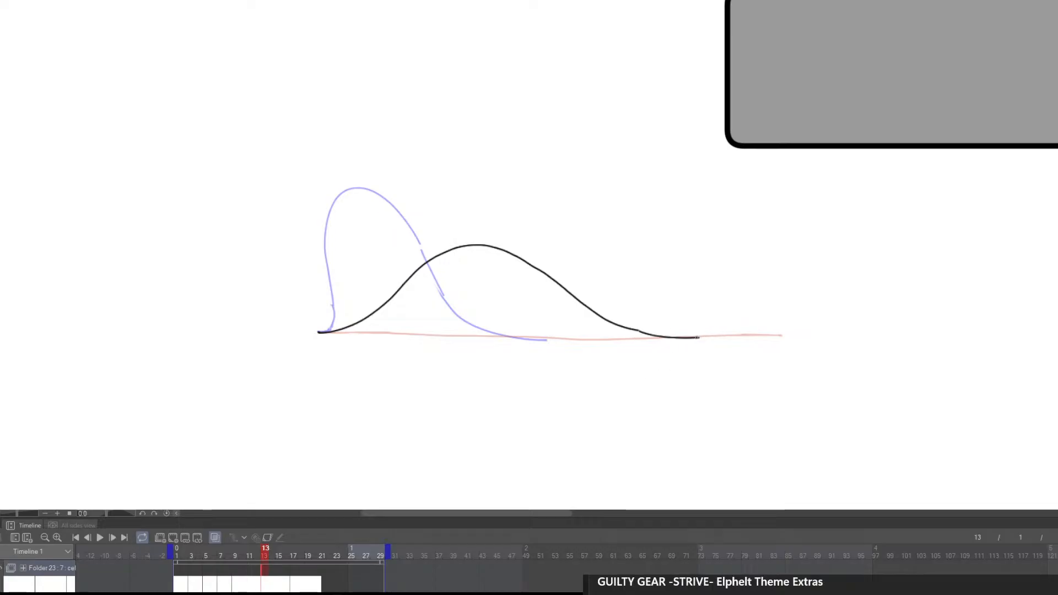
Add a cel at frame 11 and draw a medium-height hump with a long right slope, undoing the first attempt and drawing it in two strokes
click(251, 589)
click(173, 538)
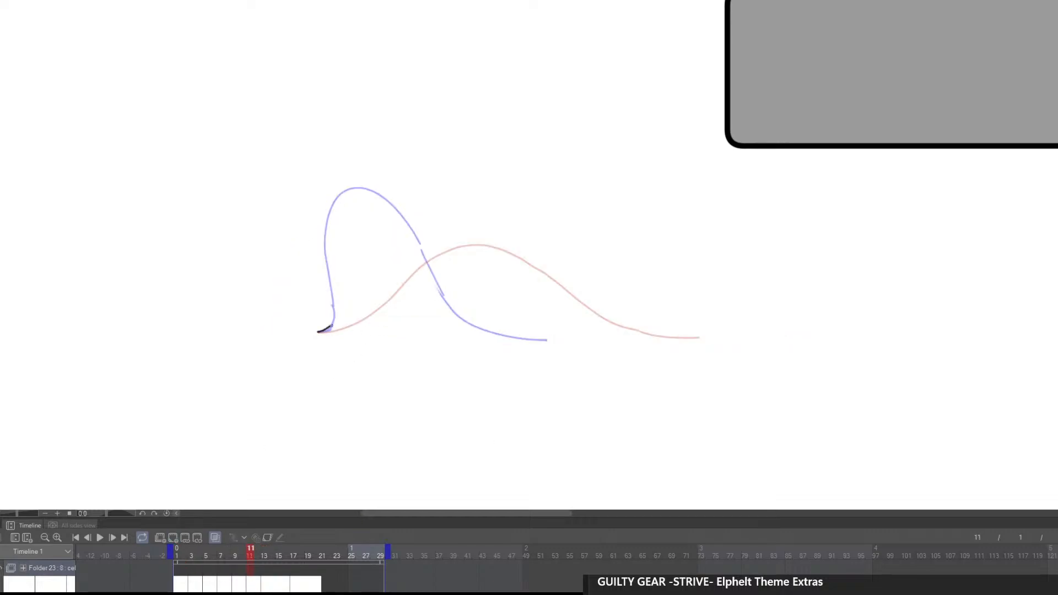
mouse_move(332, 325)
mouse_down()
mouse_move(377, 253)
mouse_move(422, 238)
mouse_move(562, 311)
mouse_move(612, 323)
mouse_up()
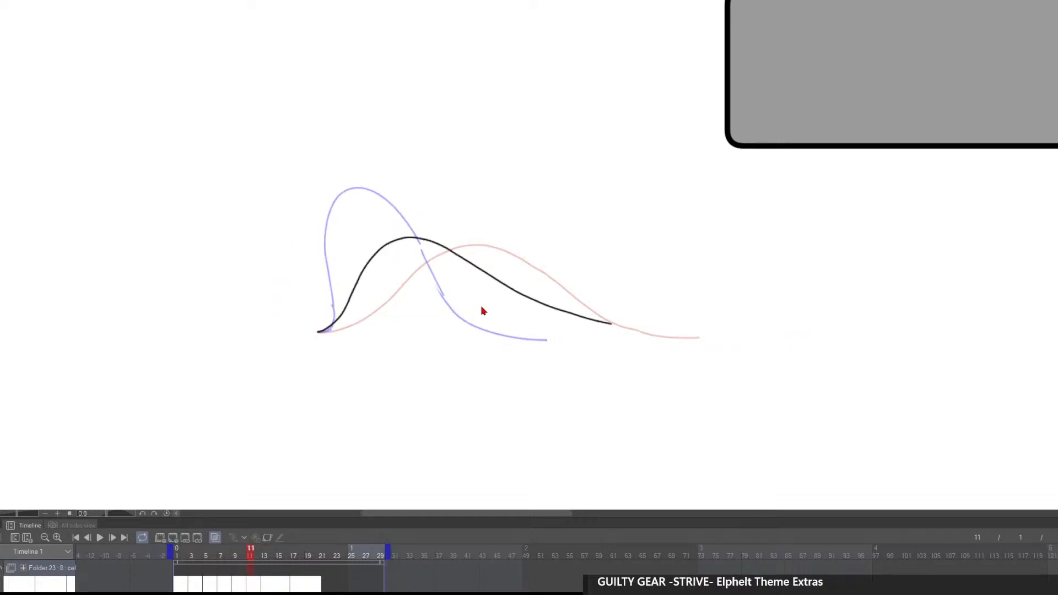
key(ctrl+z)
mouse_move(323, 330)
mouse_down()
mouse_move(393, 222)
mouse_move(432, 233)
mouse_move(477, 288)
mouse_move(524, 315)
mouse_move(649, 330)
mouse_move(486, 297)
mouse_up()
key(e)
key(p)
mouse_move(483, 293)
mouse_down()
mouse_move(650, 337)
mouse_move(565, 322)
mouse_move(475, 286)
mouse_move(612, 339)
mouse_up()
key(e)
key(p)
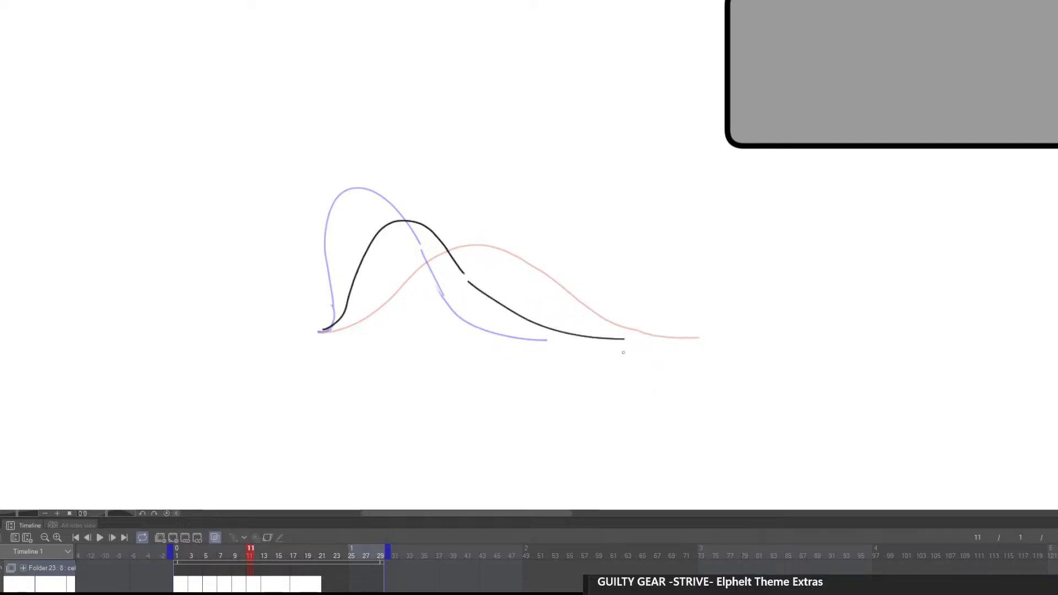
Flip back and forth between the frame 11 drawing and its neighbouring frames to check the motion
key(Left)
key(Right)
key(Right)
key(Left)
key(Right)
key(Left)
key(Left)
key(Right)
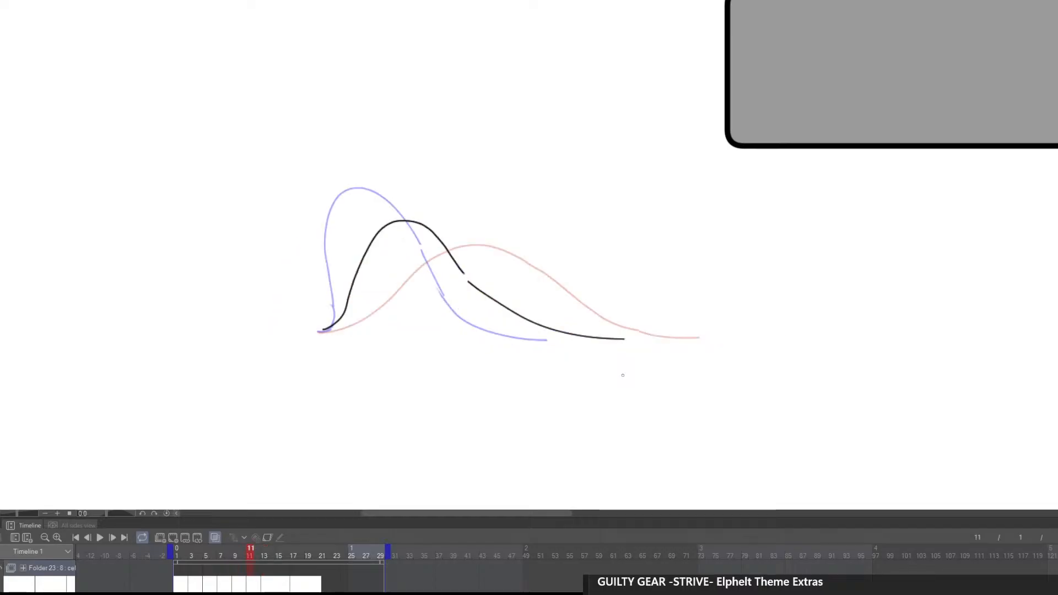
Add a blank cel at frame 15, between the low, wide hump and the ending flat line
key(Right)
key(Left)
key(Right)
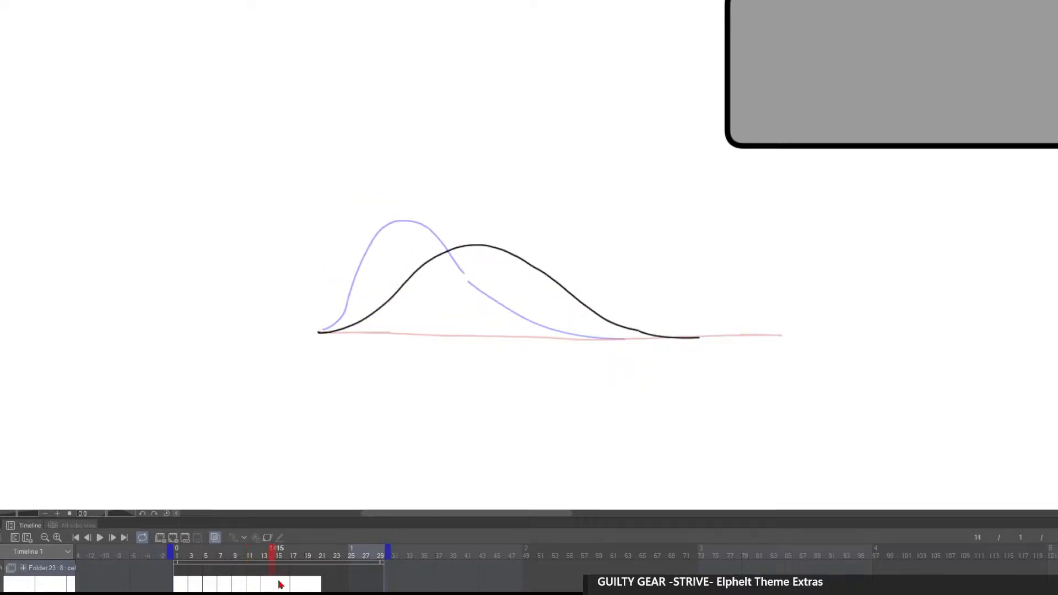
key(Right)
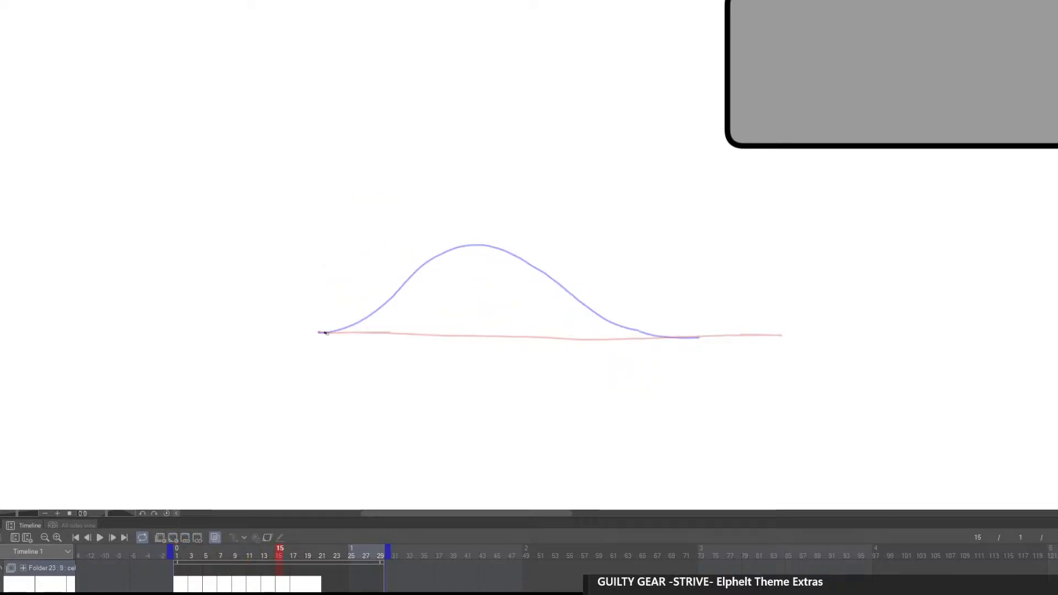
mouse_move(326, 333)
mouse_down()
mouse_move(410, 321)
mouse_move(513, 277)
mouse_move(587, 270)
mouse_move(654, 295)
mouse_up()
key(ctrl+z)
mouse_move(323, 333)
mouse_down()
mouse_move(404, 324)
mouse_move(518, 289)
mouse_move(602, 291)
mouse_move(755, 336)
mouse_move(601, 282)
mouse_move(319, 333)
mouse_up()
key(ctrl+z)
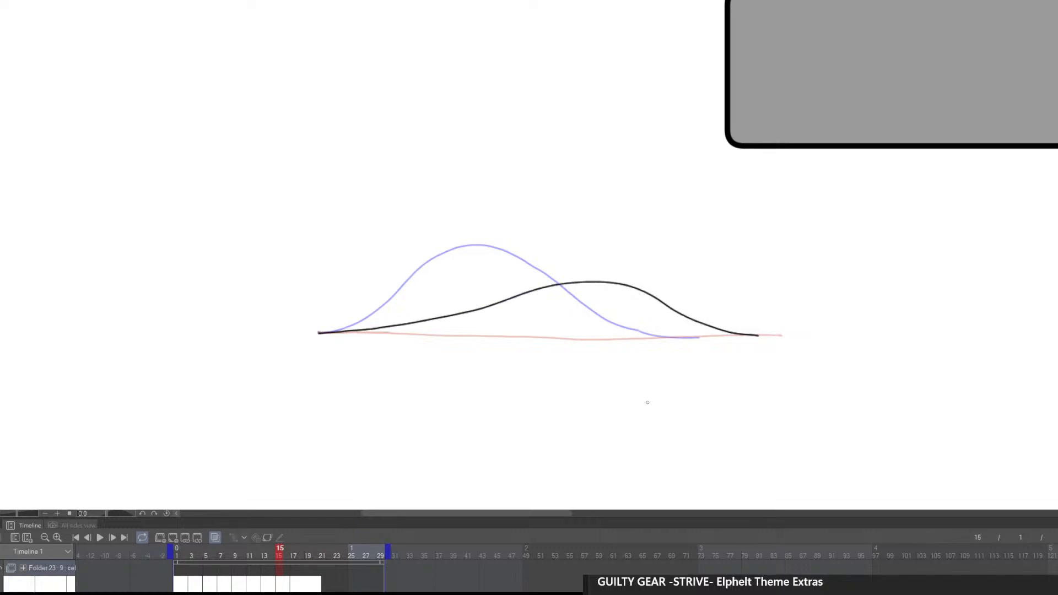
mouse_move(452, 266)
mouse_down()
mouse_move(380, 336)
mouse_move(355, 322)
mouse_up()
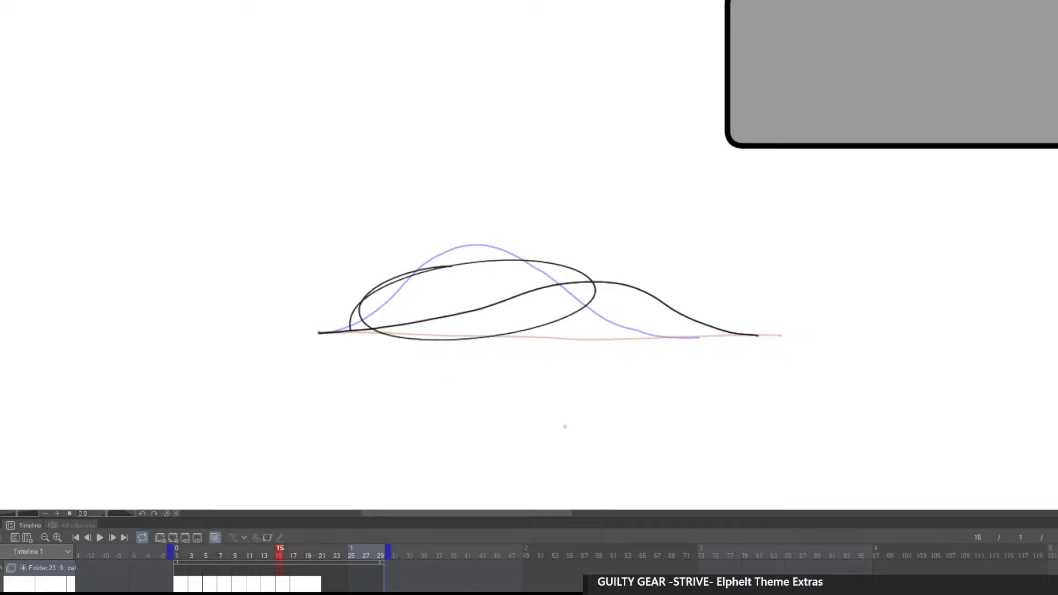
key(ctrl+z)
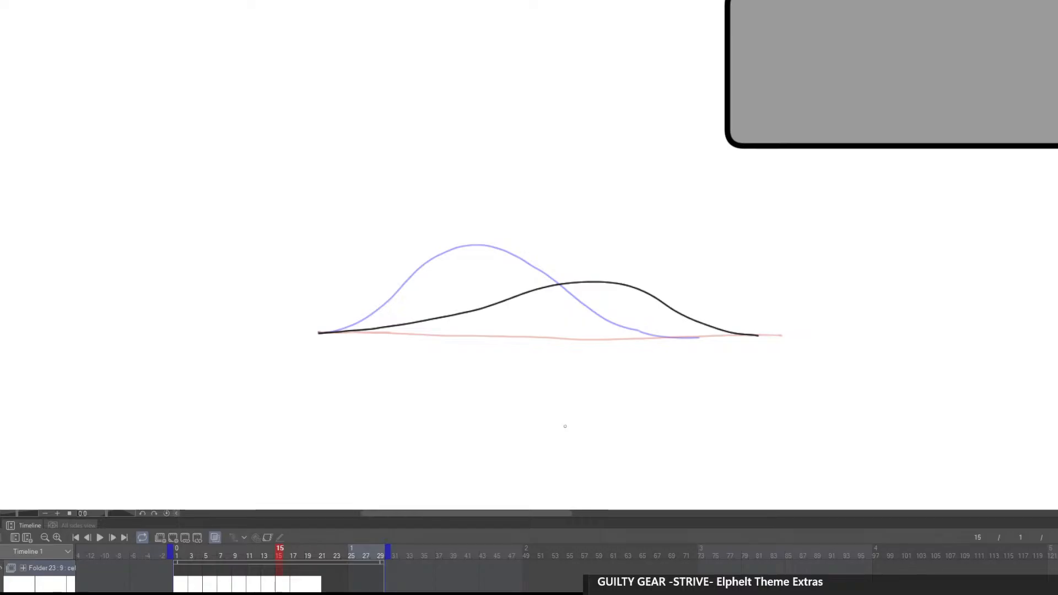
key(ctrl+z)
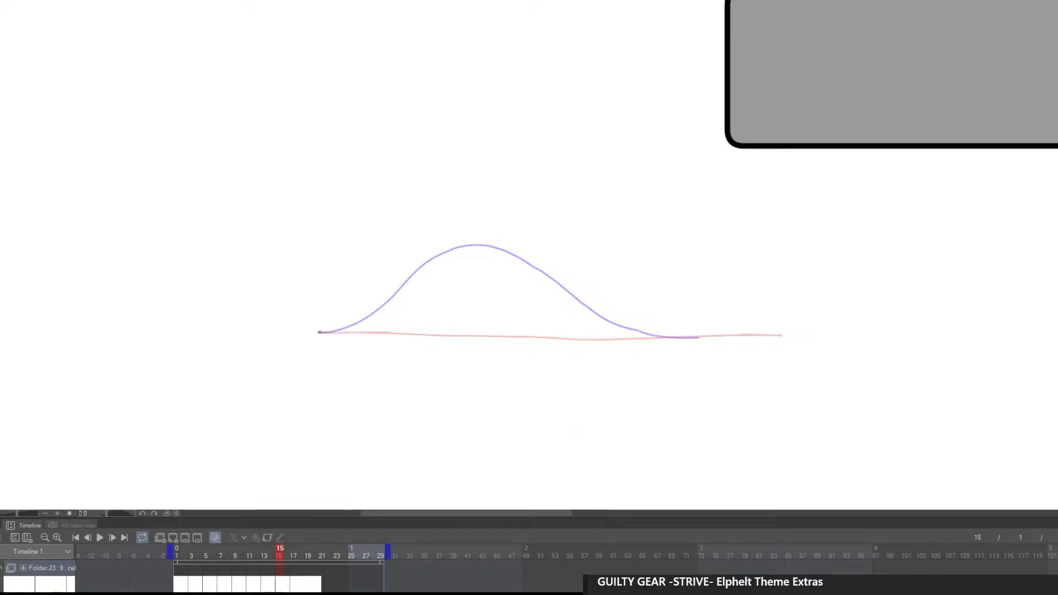
Draw a lower, wider hump on the frame 15 cel from the shared left foot, redrawing its right tail as a separate stroke
mouse_move(320, 332)
mouse_down()
mouse_move(377, 329)
mouse_move(523, 288)
mouse_move(756, 338)
mouse_up()
key(ctrl+z)
drag(688, 333, 746, 337)
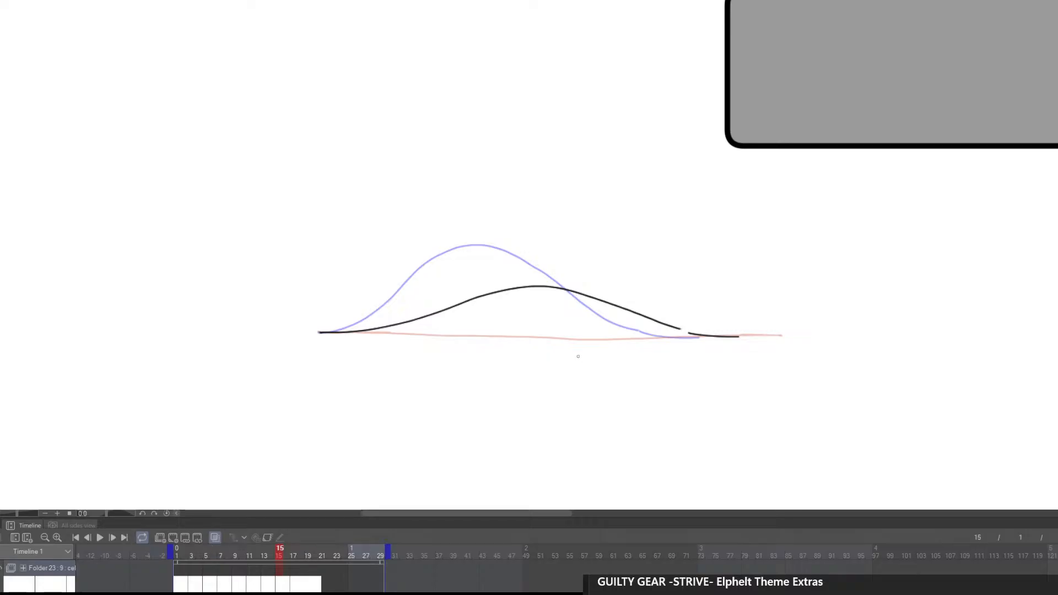
Shorten the playback range to end at frame 16 and play the animation
drag(388, 549, 294, 551)
key(space)
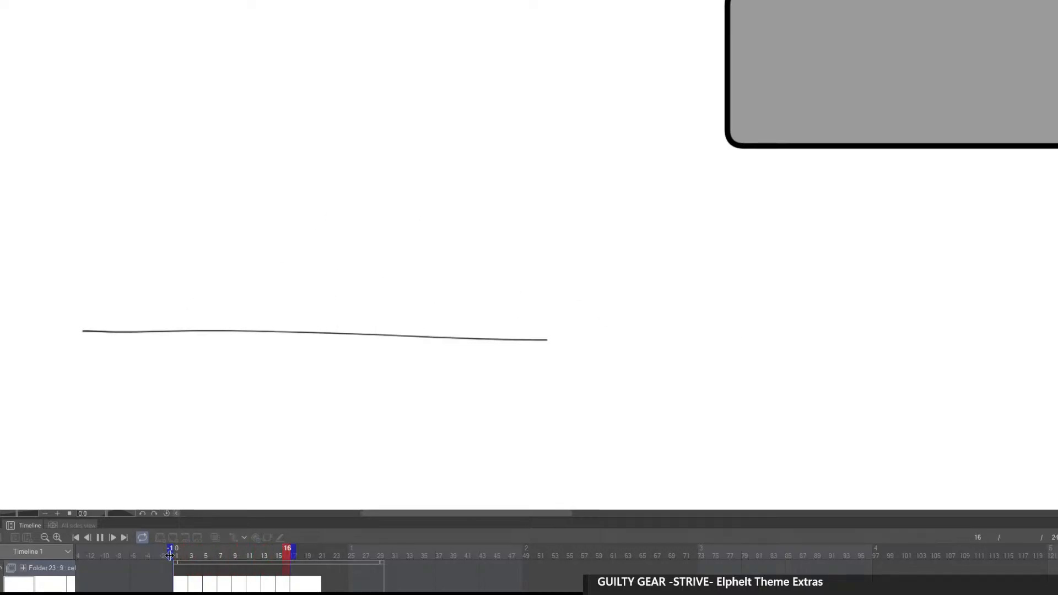
key(space)
Turn off the onion skin and step through the drawings up to frame 16 to check the motion
click(186, 587)
key(period)
key(period)
click(218, 542)
key(comma)
key(comma)
key(comma)
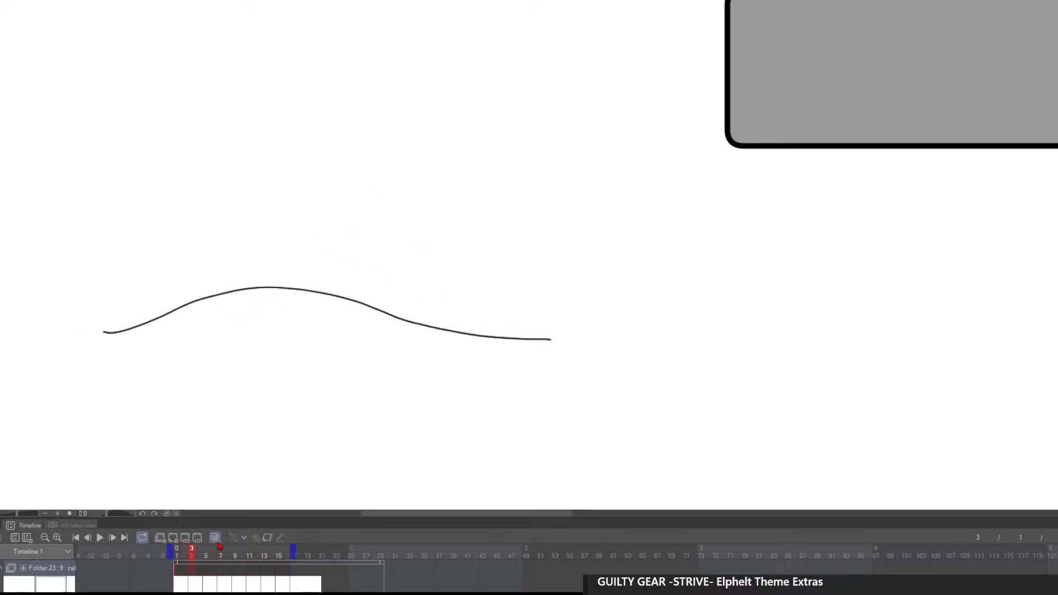
key(period)
key(period)
key(period)
key(period)
key(period)
key(period)
key(period)
key(period)
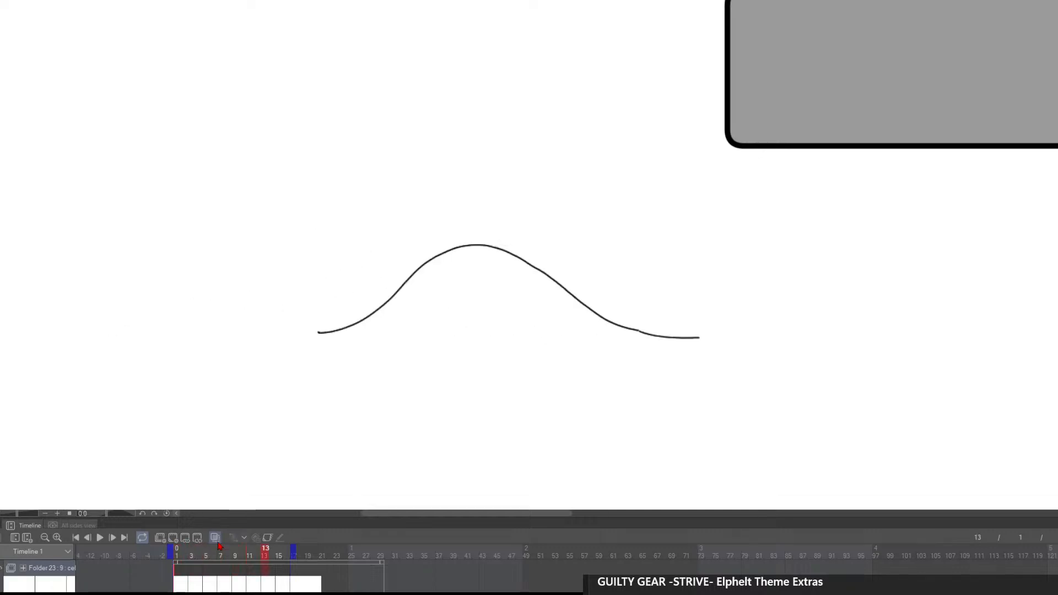
key(period)
key(period)
key(comma)
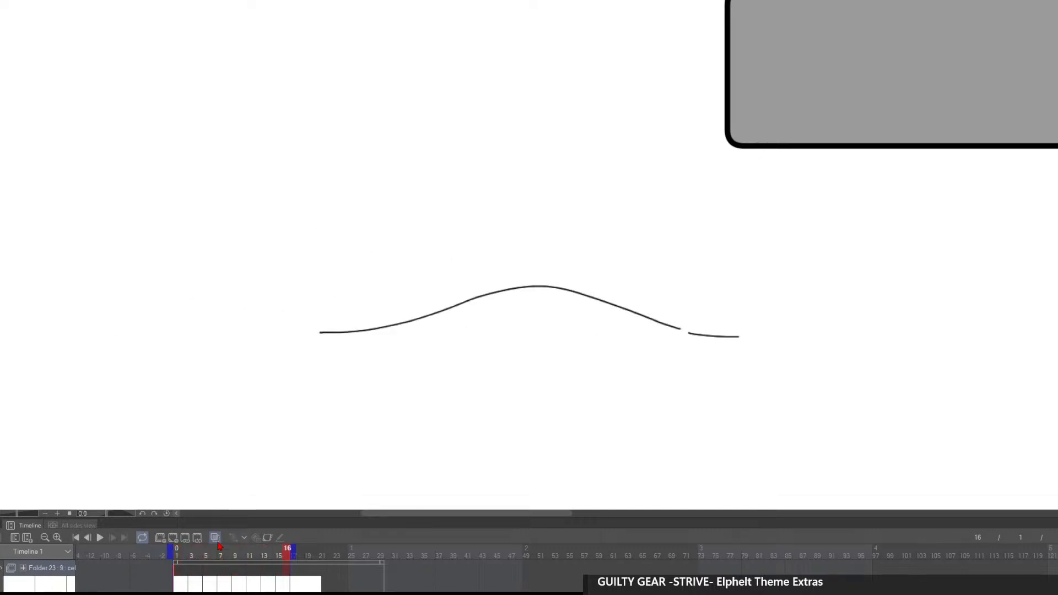
Extend the playback range to end at frame 23 and play the whole animation on a loop
mouse_move(294, 553)
mouse_down()
mouse_move(329, 553)
mouse_move(315, 554)
mouse_up()
key(space)
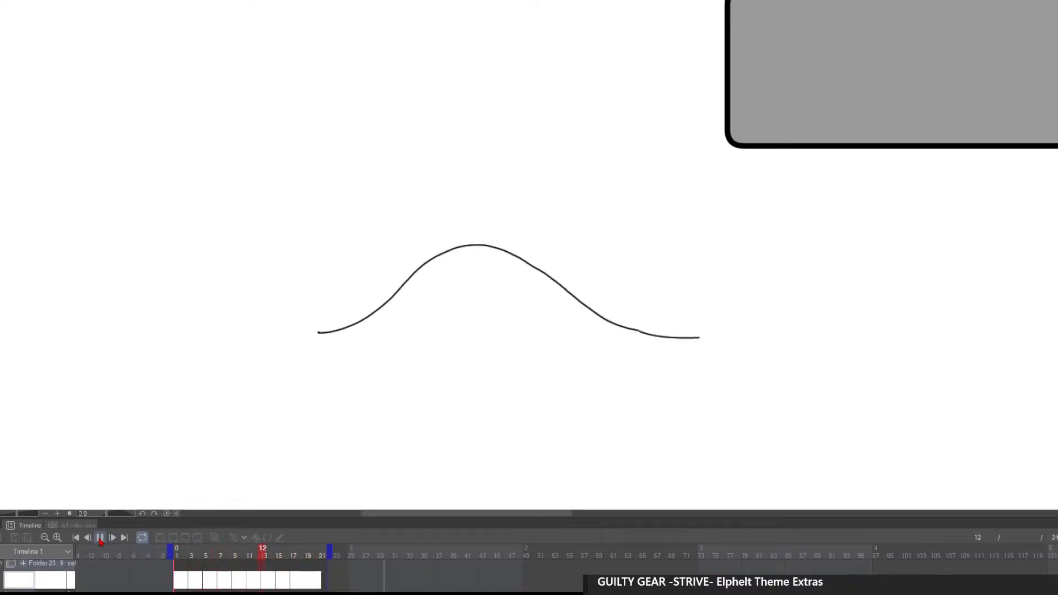
click(186, 579)
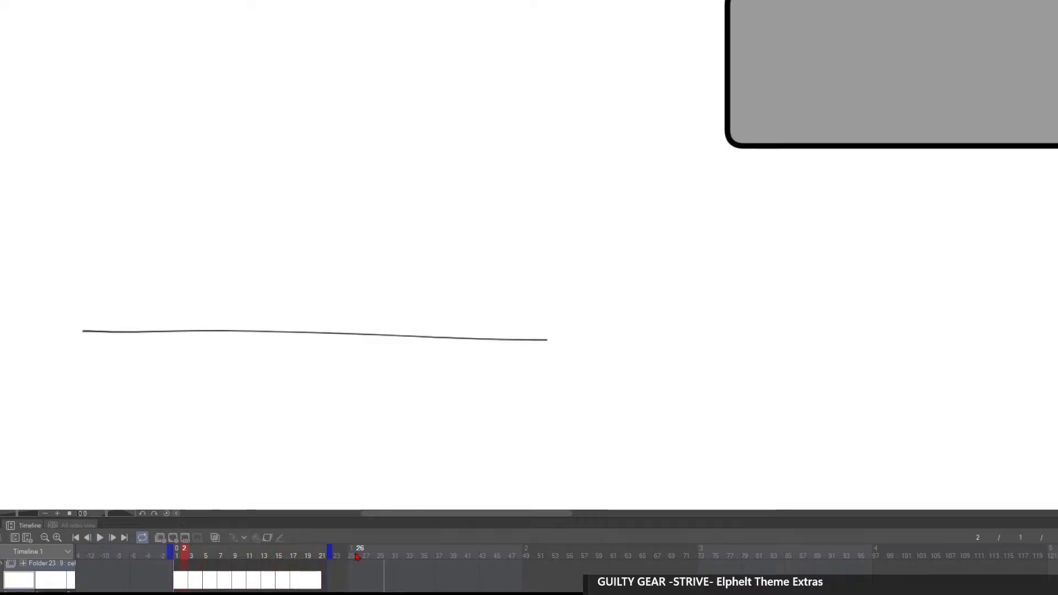
drag(330, 552, 348, 556)
click(100, 538)
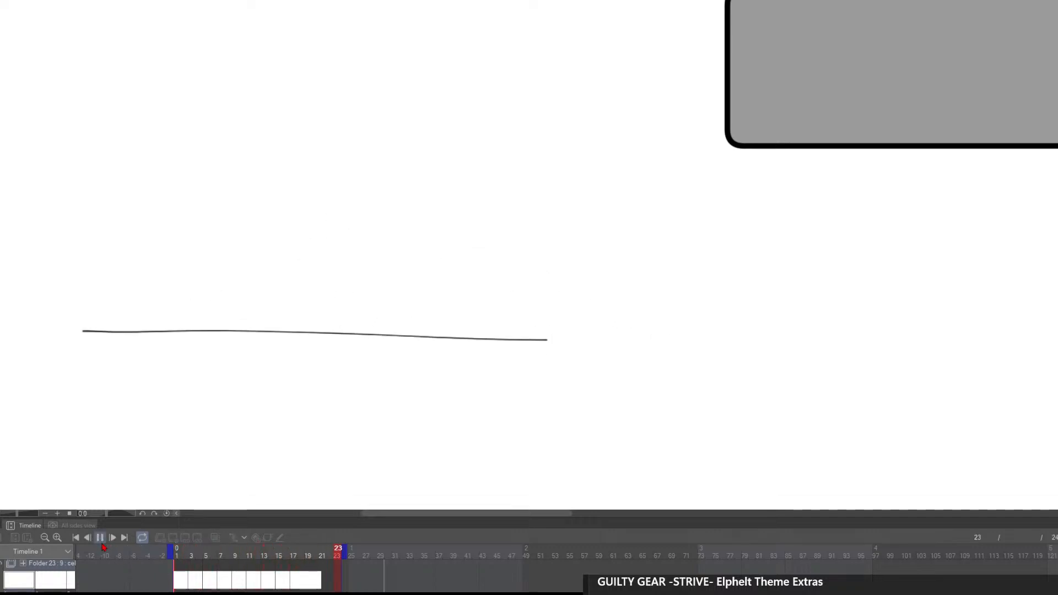
Stop playback and flip repeatedly back and forth through the drawings from frame 1 to frame 17 to examine the wave's motion
click(182, 583)
key(Right)
key(Right)
key(Right)
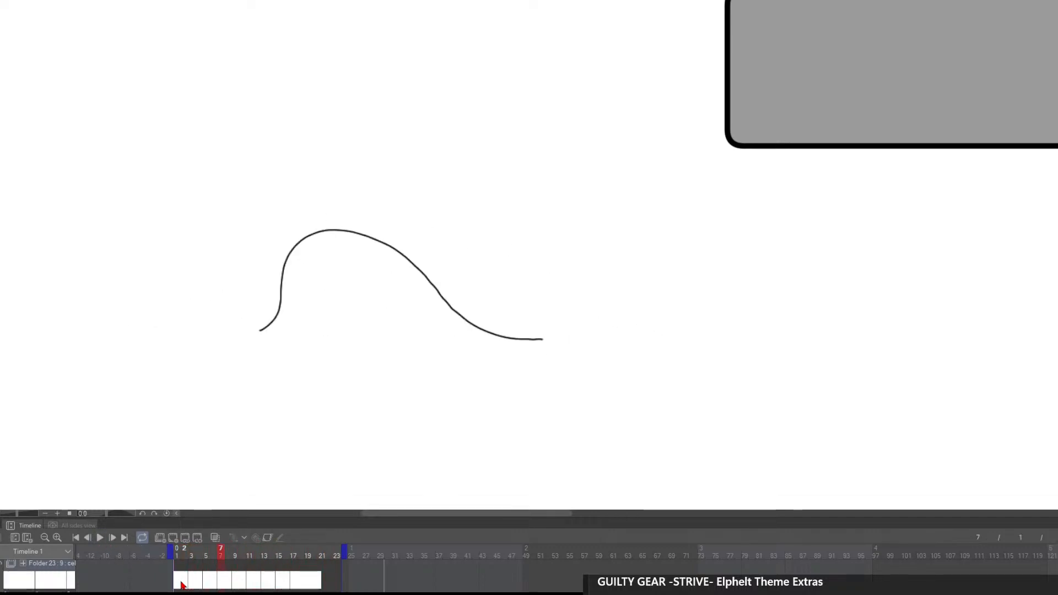
key(Right)
key(Right)
key(Right)
key(Right)
key(Right)
key(Right)
key(Right)
key(Right)
key(Left)
key(Left)
key(Left)
key(Left)
key(Left)
key(Left)
key(Left)
key(Left)
key(Left)
key(Left)
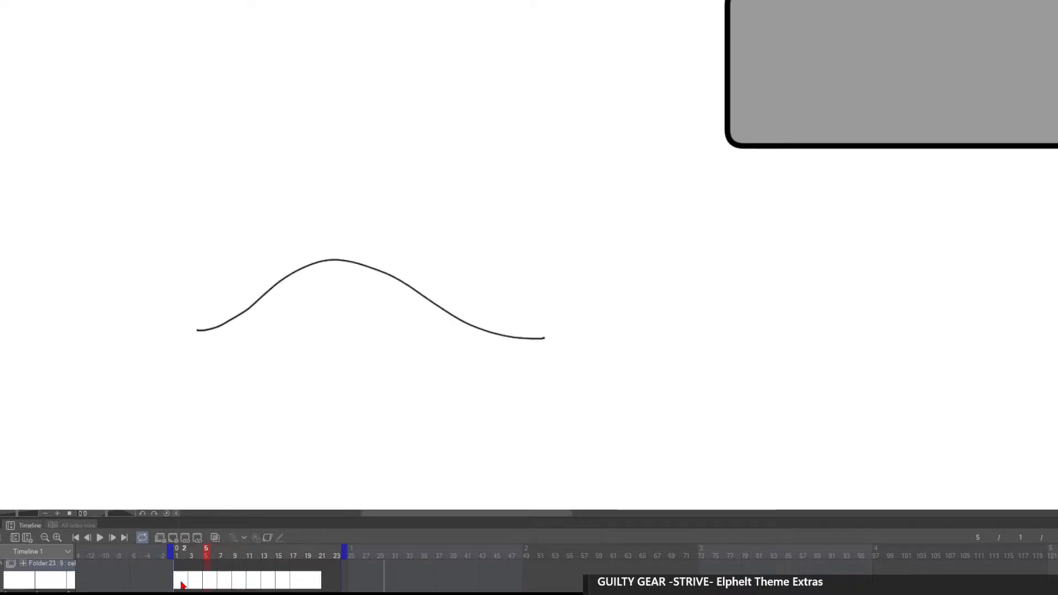
key(Left)
key(Left)
key(Left)
key(Left)
key(Right)
key(Right)
key(Right)
key(Right)
key(Right)
key(Right)
key(Right)
key(Right)
key(Left)
key(Left)
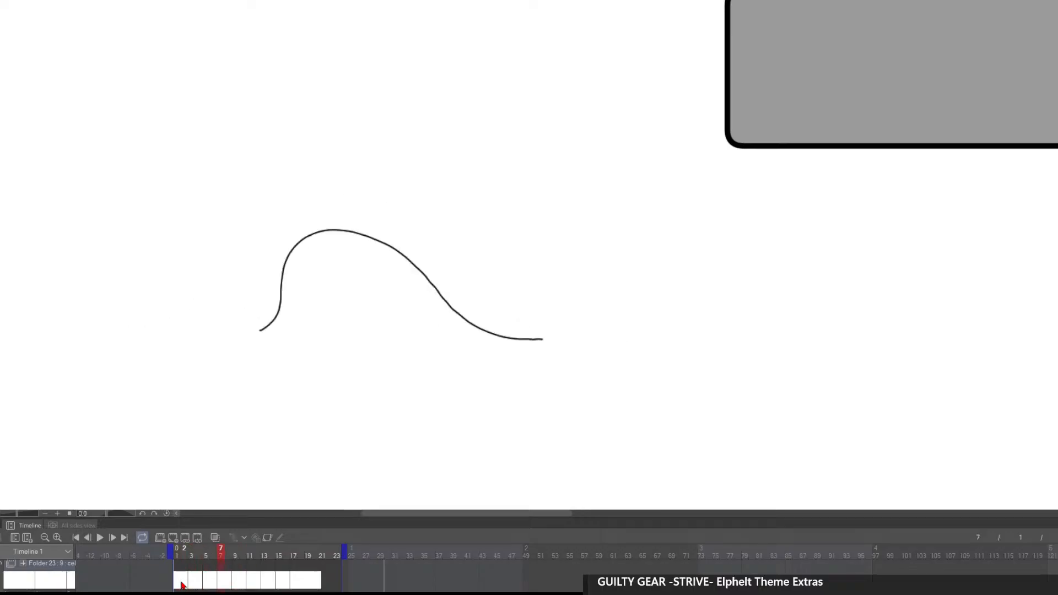
key(Left)
key(Left)
key(Left)
key(Left)
key(Left)
key(Left)
key(Right)
key(Right)
key(Right)
key(Right)
key(Right)
key(Right)
key(Right)
key(Right)
key(Right)
key(Right)
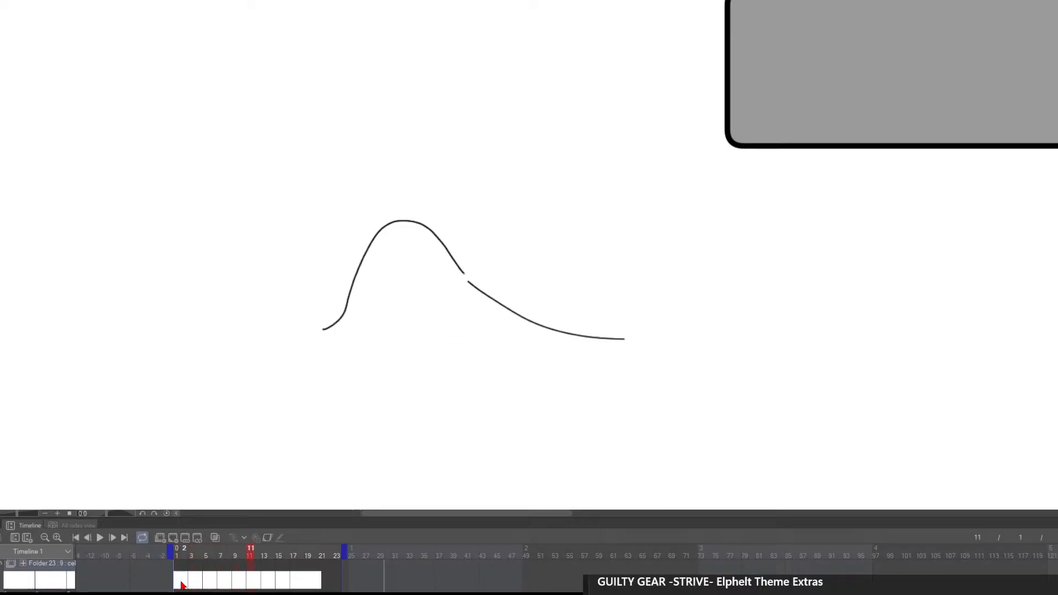
key(Right)
key(Right)
key(Right)
key(Right)
key(Right)
key(Right)
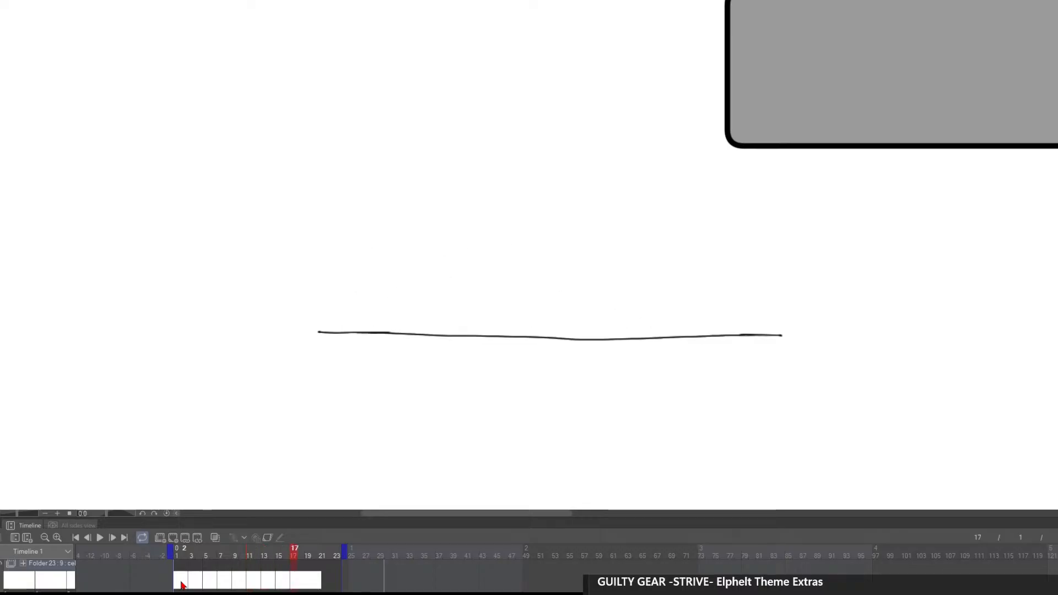
key(Left)
key(Left)
key(Left)
key(Left)
key(Left)
key(Left)
key(Left)
key(Left)
key(Left)
key(Left)
key(Left)
key(Left)
key(Left)
key(Left)
key(Left)
key(Left)
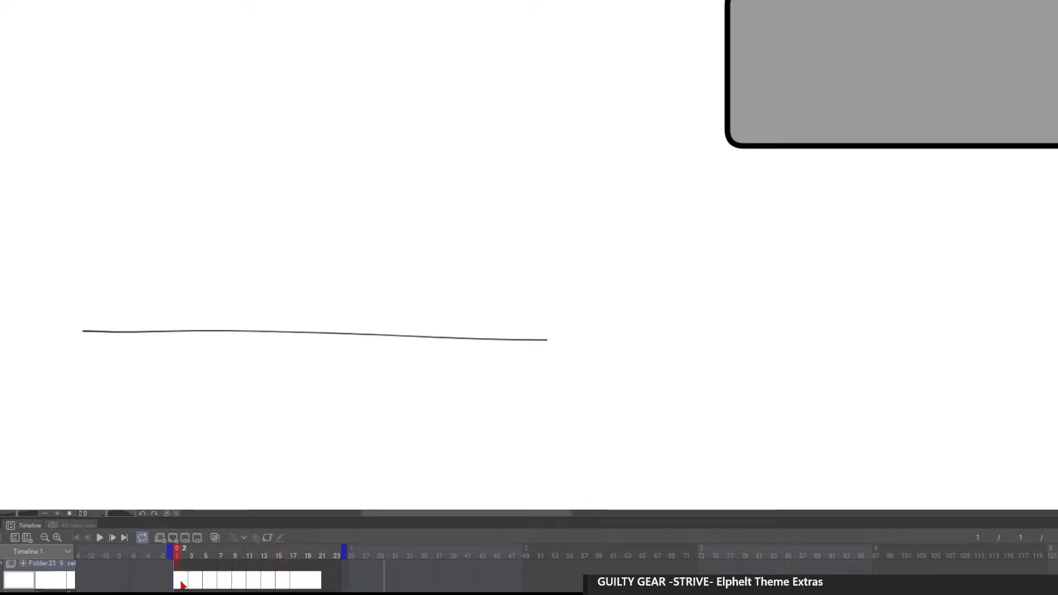
key(Right)
key(Right)
key(Right)
key(Right)
key(Right)
key(Right)
key(Right)
key(Right)
key(Right)
key(Right)
key(Right)
key(Right)
key(Right)
key(Right)
key(Right)
key(Right)
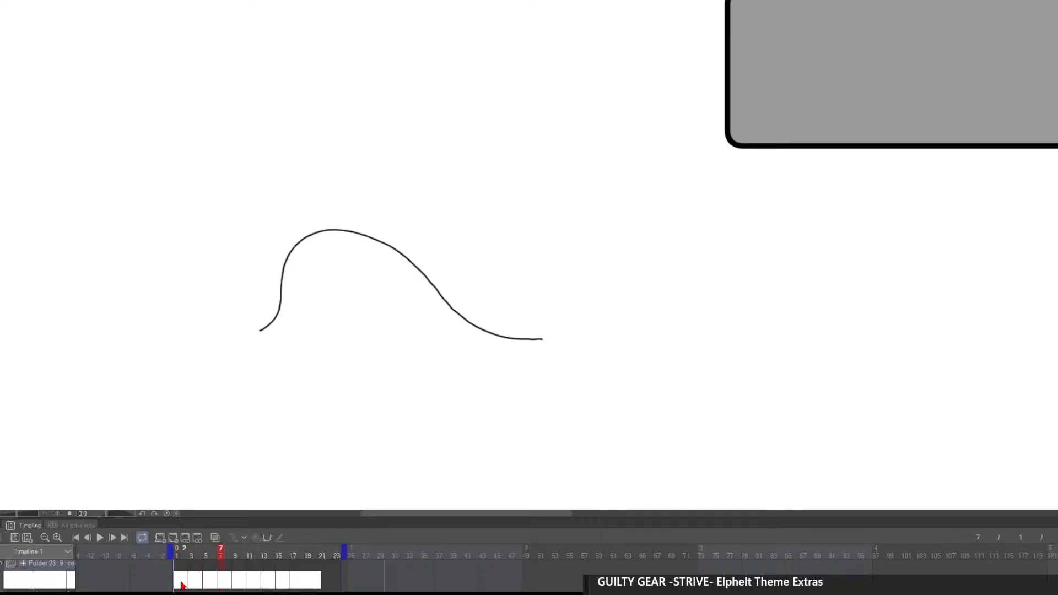
key(Left)
key(Left)
key(Left)
key(Left)
key(Left)
key(Left)
key(Left)
key(Left)
key(Left)
key(Left)
key(Left)
key(Left)
key(Left)
key(Left)
key(Left)
key(Left)
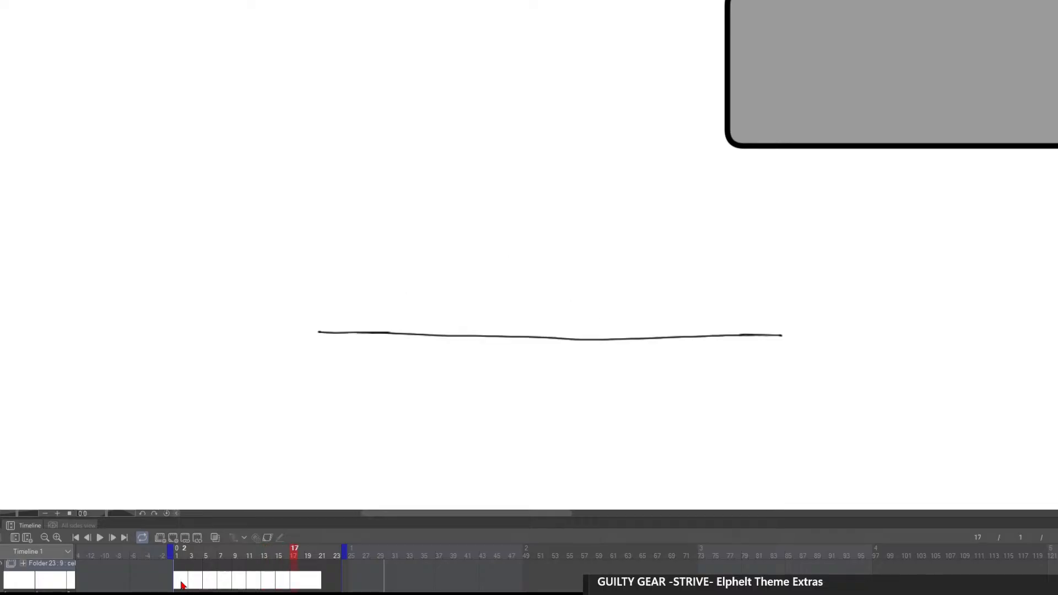
Move both line-to-wave animations together into the canvas's upper-left area
scroll(506, 456, down, 5)
drag(506, 456, 453, 371)
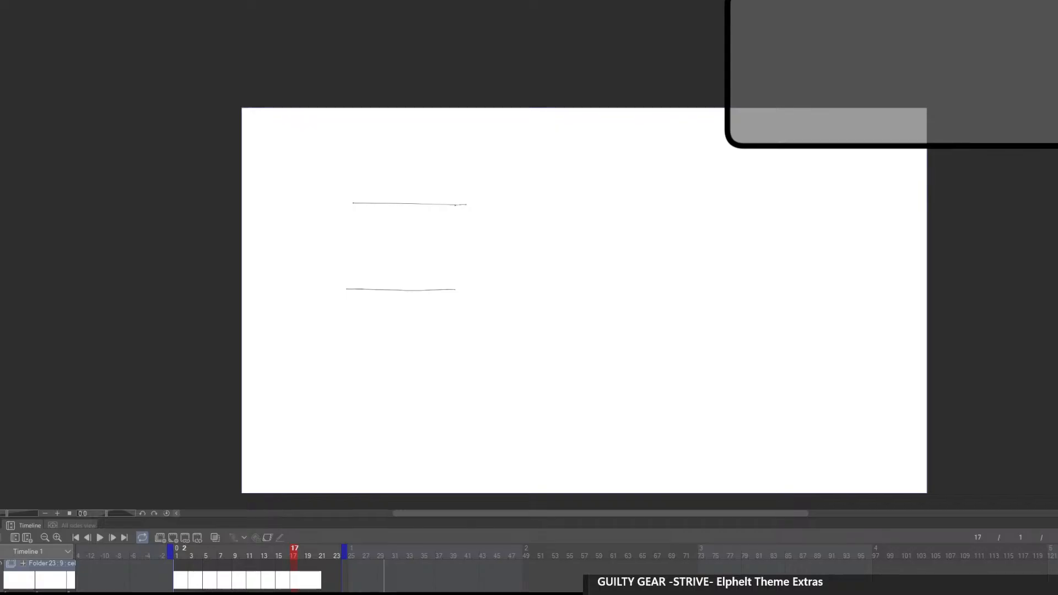
mouse_move(444, 271)
mouse_down()
mouse_move(352, 239)
mouse_move(373, 254)
mouse_up()
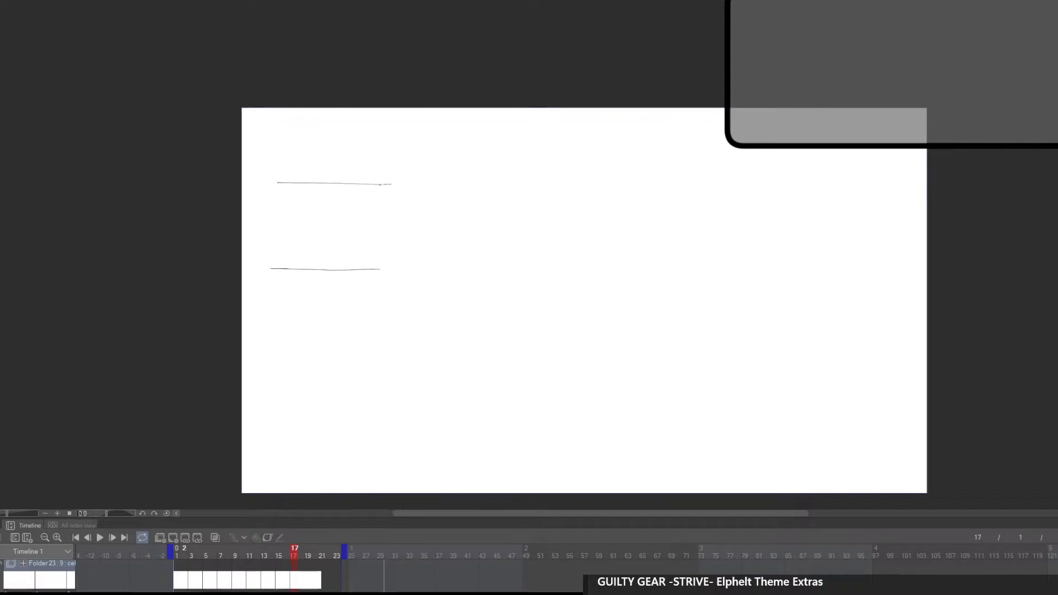
scroll(174, 574, up, 1)
Create a new animation folder and add a blank cel to it at frame 1
click(178, 586)
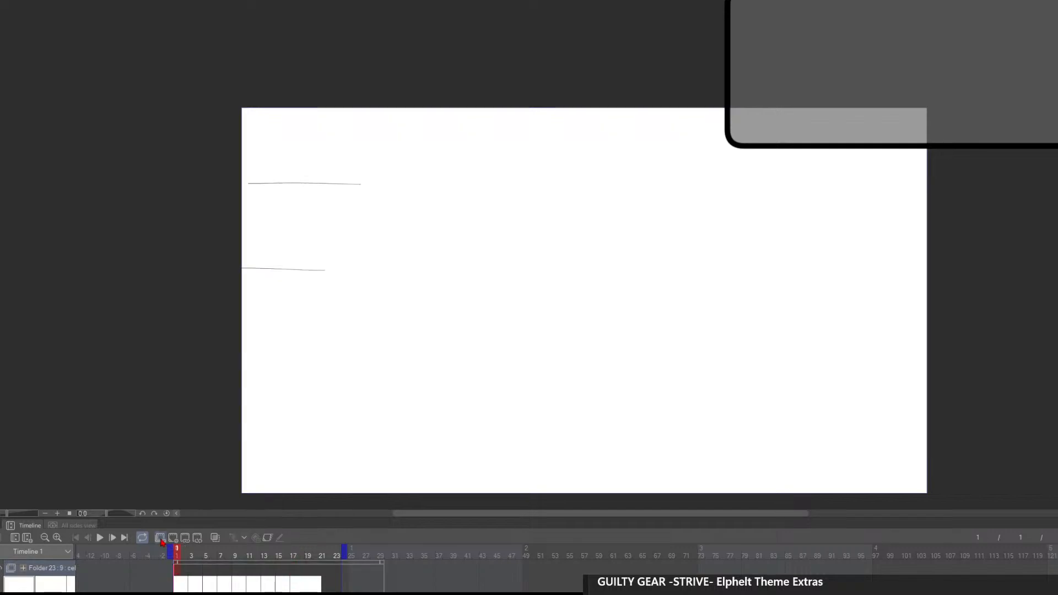
click(160, 538)
click(175, 539)
Draw a long, nearly flat line across most of the canvas width on the new frame 1 cel, undoing the first attempt
scroll(597, 343, up, 2)
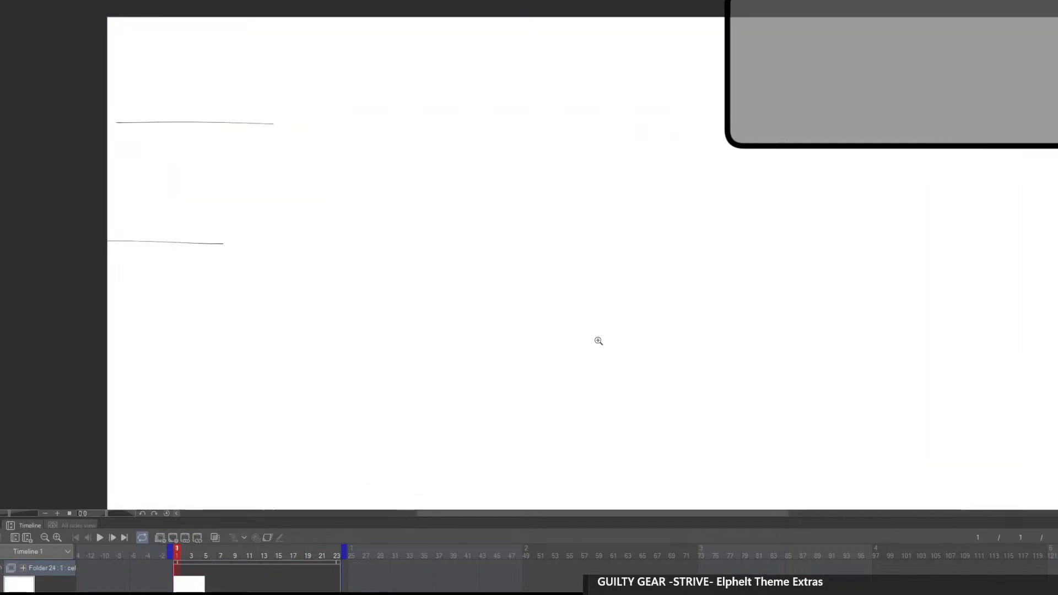
scroll(631, 395, down, 4)
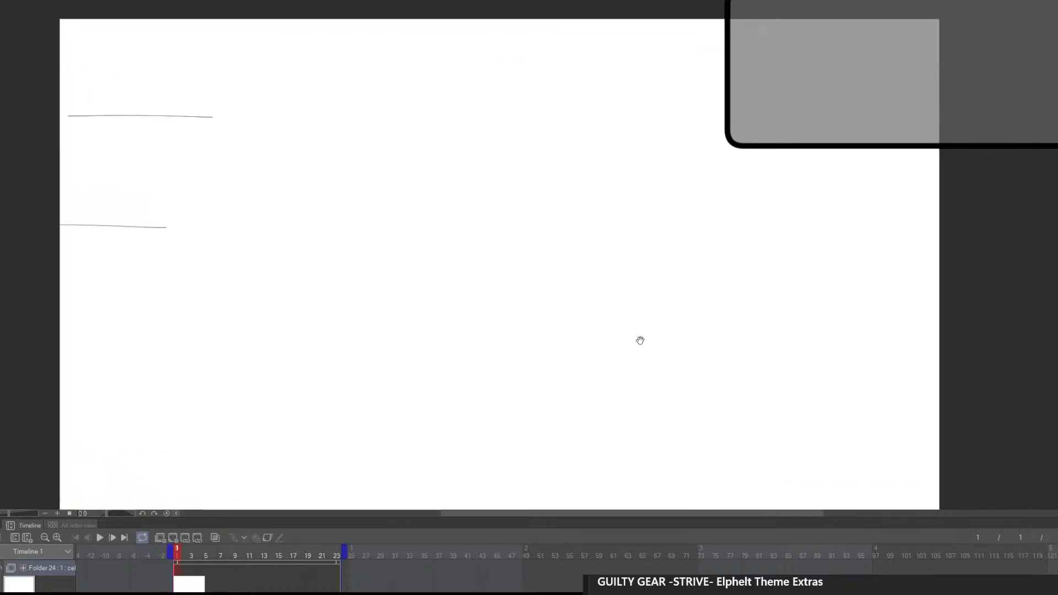
drag(165, 282, 935, 284)
key(ctrl+z)
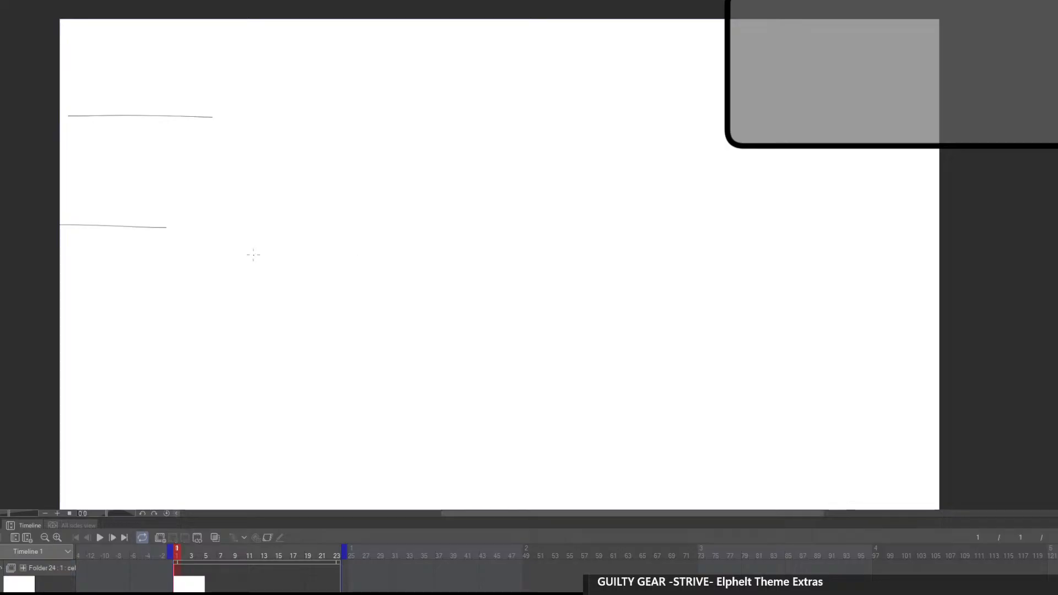
drag(157, 268, 899, 287)
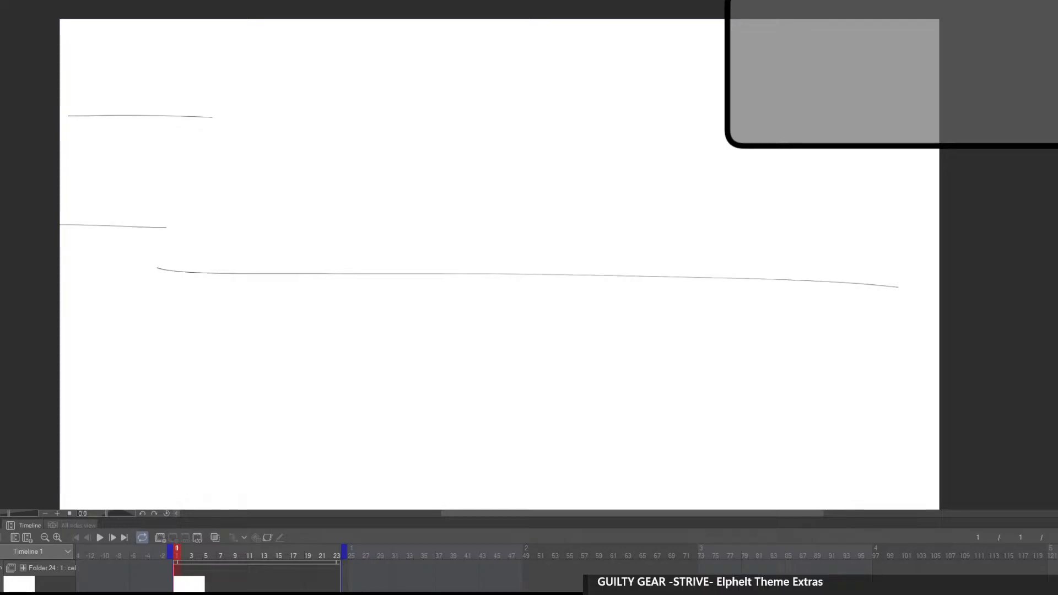
click(49, 568)
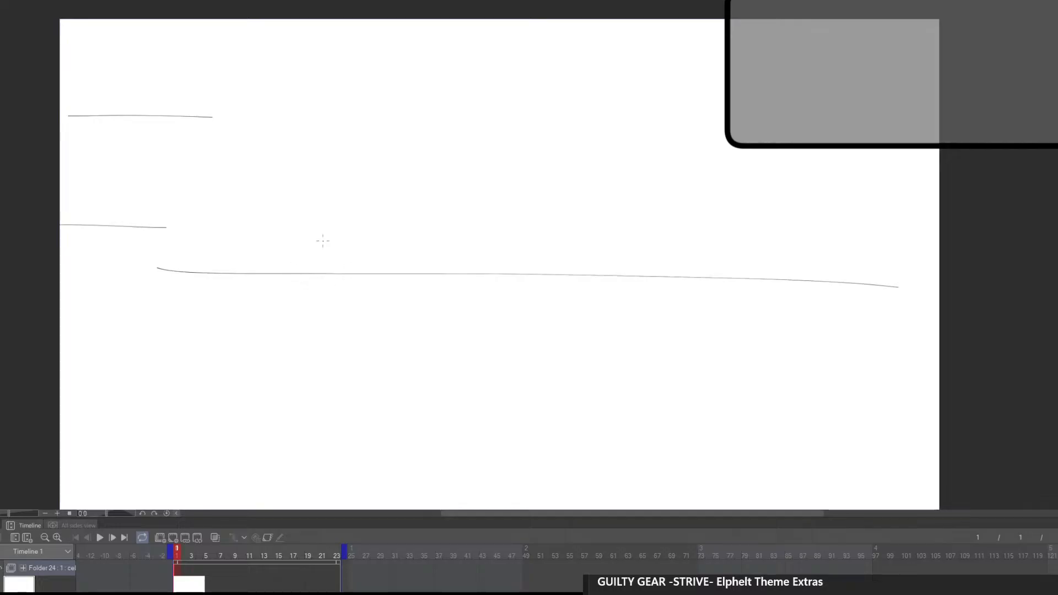
Sketch a slanted capsule outline below the long line on frame 1, undoing the first attempts
mouse_move(295, 238)
mouse_down()
mouse_move(338, 302)
mouse_move(326, 240)
mouse_move(281, 298)
mouse_move(293, 304)
mouse_move(463, 320)
mouse_up()
key(ctrl+z)
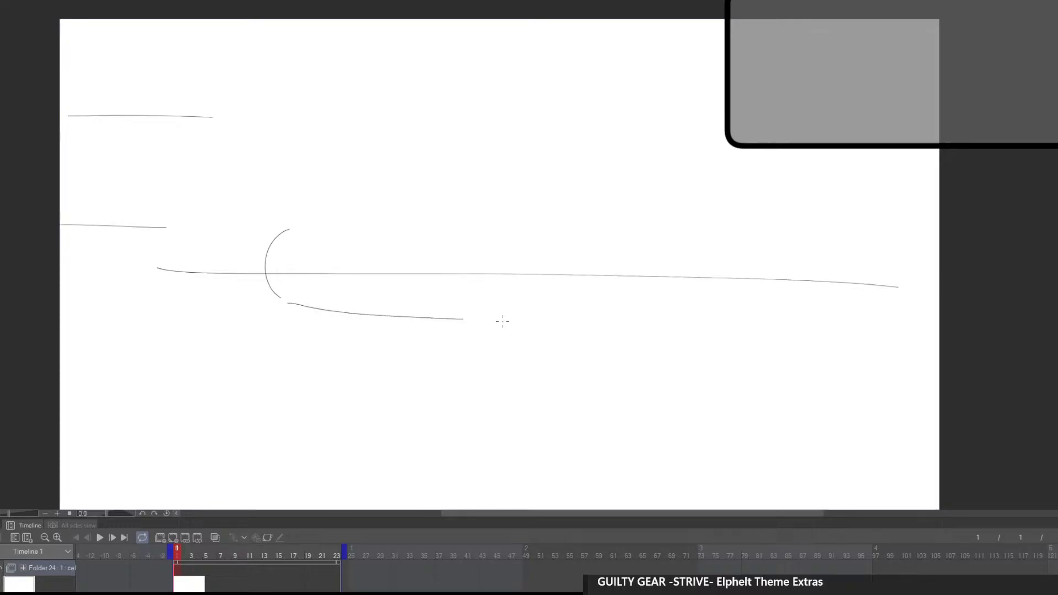
key(ctrl+z)
key(ctrl+z)
drag(292, 283, 309, 341)
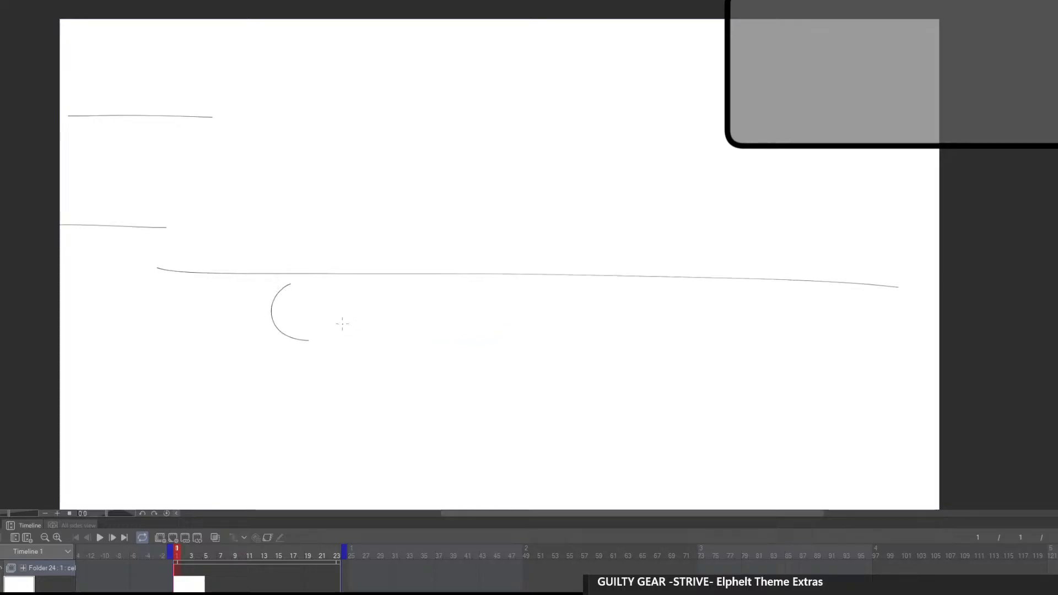
key(ctrl+z)
mouse_move(313, 282)
mouse_down()
mouse_move(304, 335)
mouse_move(444, 379)
mouse_up()
mouse_move(315, 284)
mouse_down()
mouse_move(459, 311)
mouse_move(503, 334)
mouse_move(459, 384)
mouse_up()
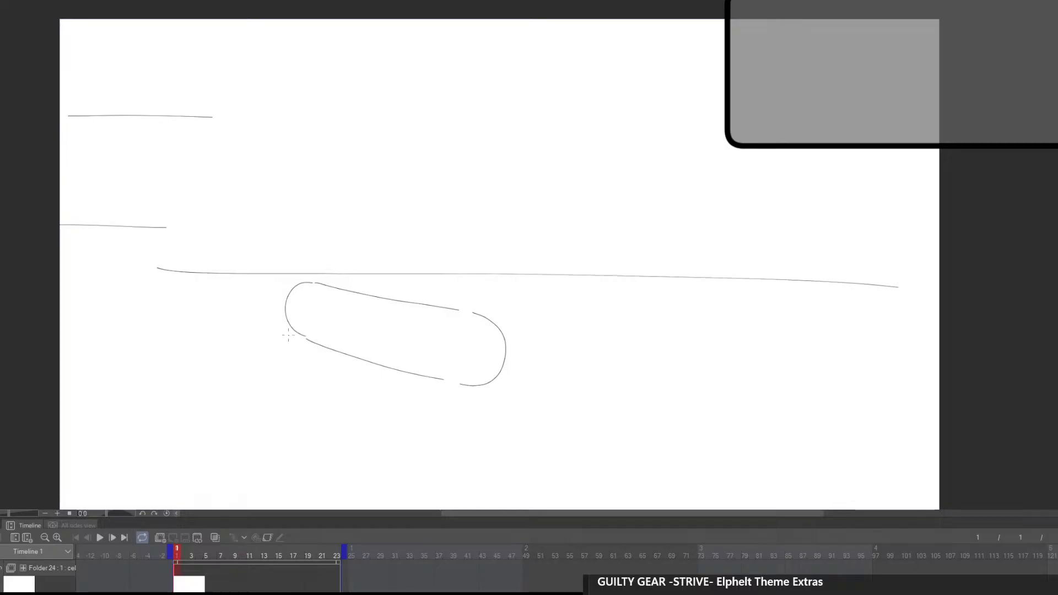
Draw a long diagonal guide line from just below the long line's left end down toward the canvas's lower-right area, undoing two attempts
drag(55, 286, 638, 437)
key(ctrl+z)
drag(55, 287, 839, 493)
key(ctrl+z)
drag(114, 281, 839, 501)
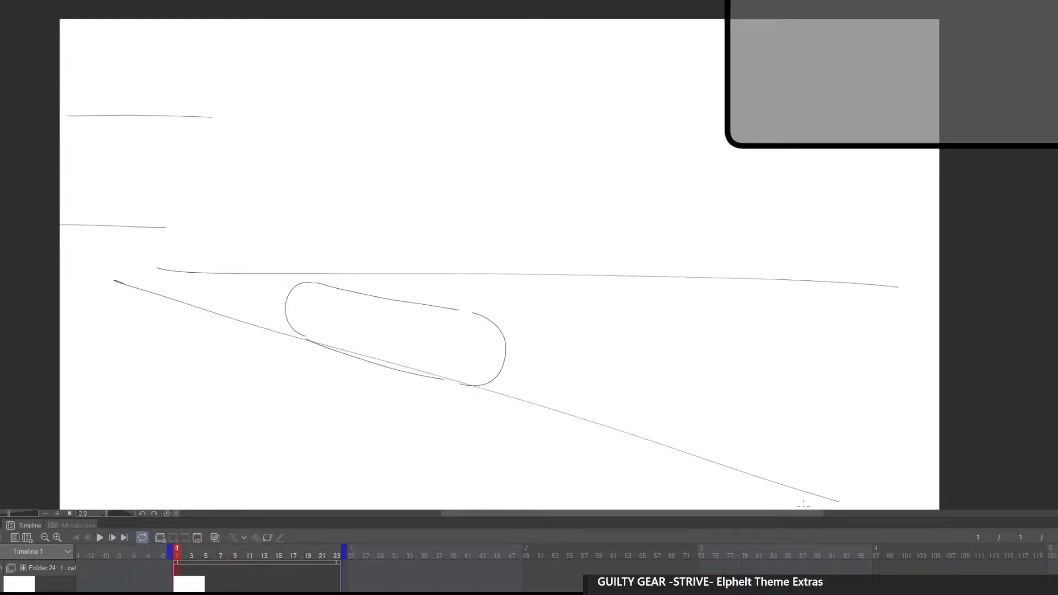
Draw five more perspective guide lines sweeping toward the canvas's right edge below the long line, replacing one unsuitable stroke
drag(567, 502, 993, 347)
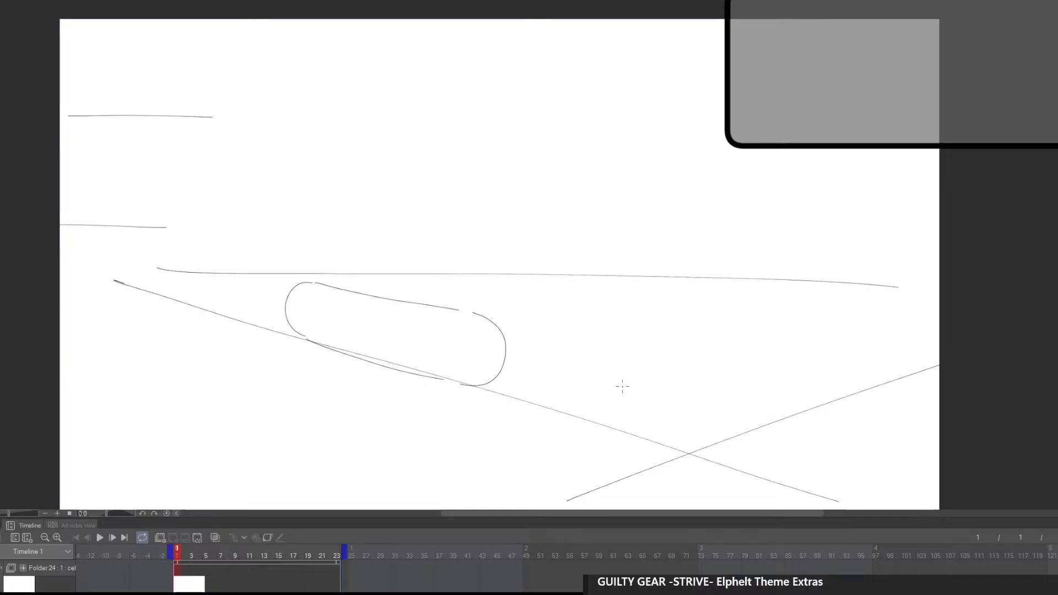
drag(206, 393, 769, 310)
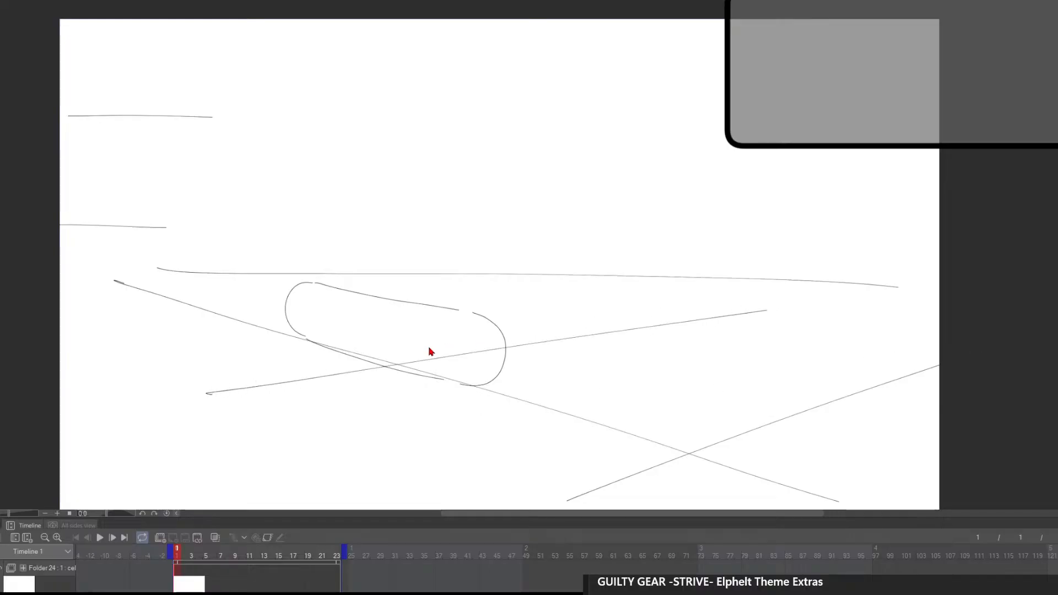
key(ctrl+z)
drag(199, 363, 924, 318)
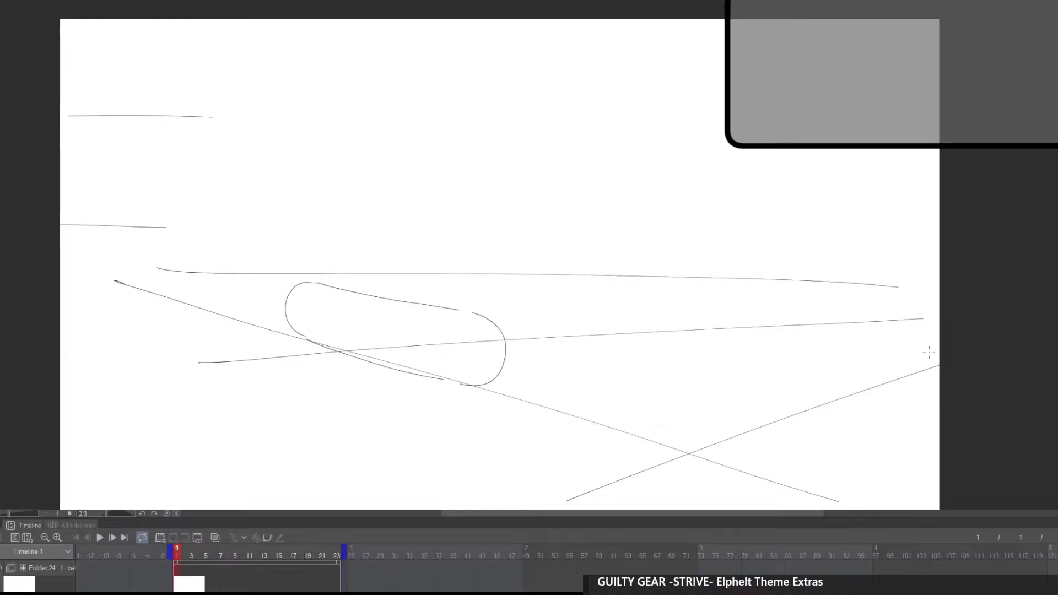
drag(110, 314, 965, 308)
drag(295, 454, 1010, 345)
drag(679, 505, 993, 385)
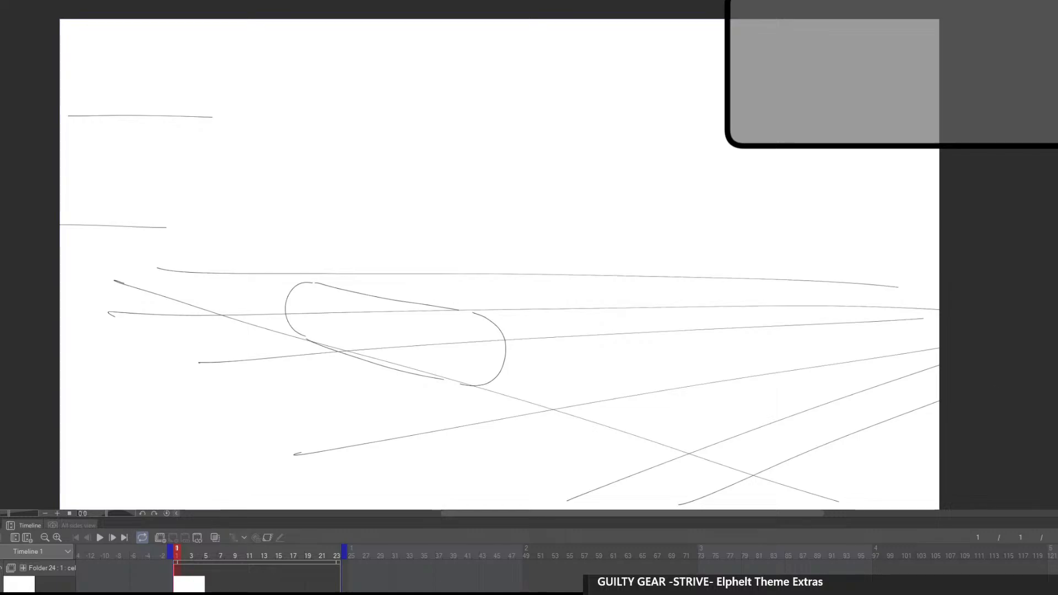
Erase the capsule outline and draw two more guide lines fanning out from the long line's left end
key(e)
mouse_move(525, 378)
mouse_down()
mouse_move(344, 322)
mouse_move(315, 371)
mouse_up()
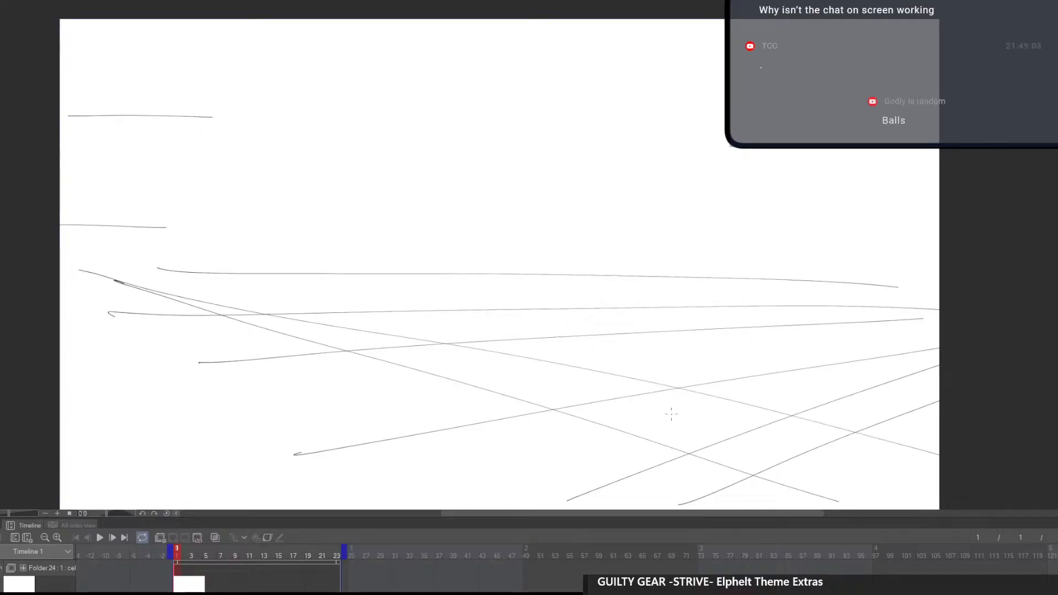
drag(93, 273, 939, 421)
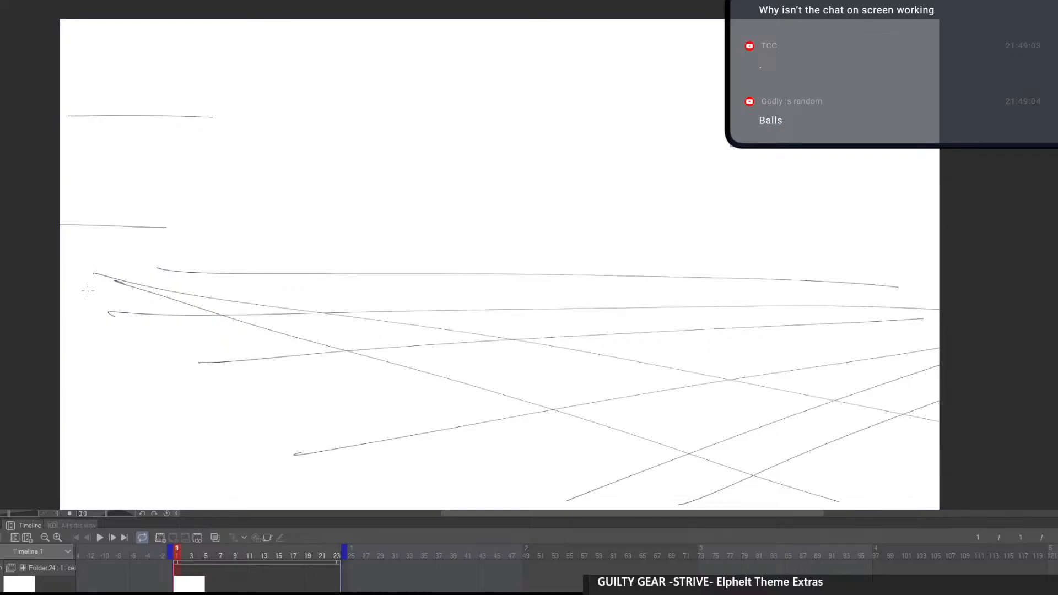
drag(83, 285, 590, 550)
Sketch a large rounded outline across the left part of the guide lines, redrawing its lower and right edges
scroll(726, 454, down, 2)
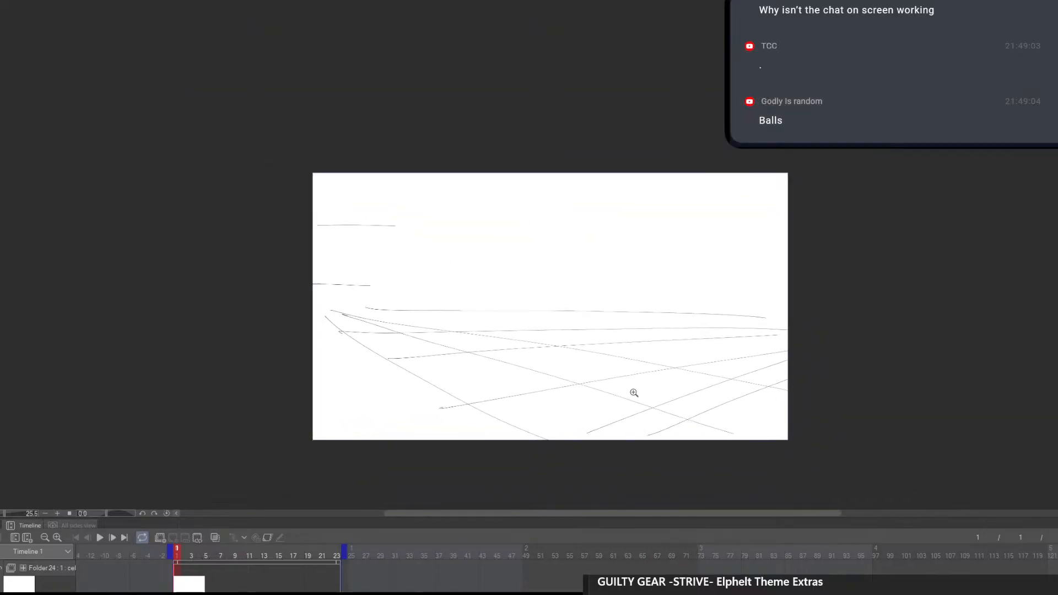
scroll(633, 395, up, 1)
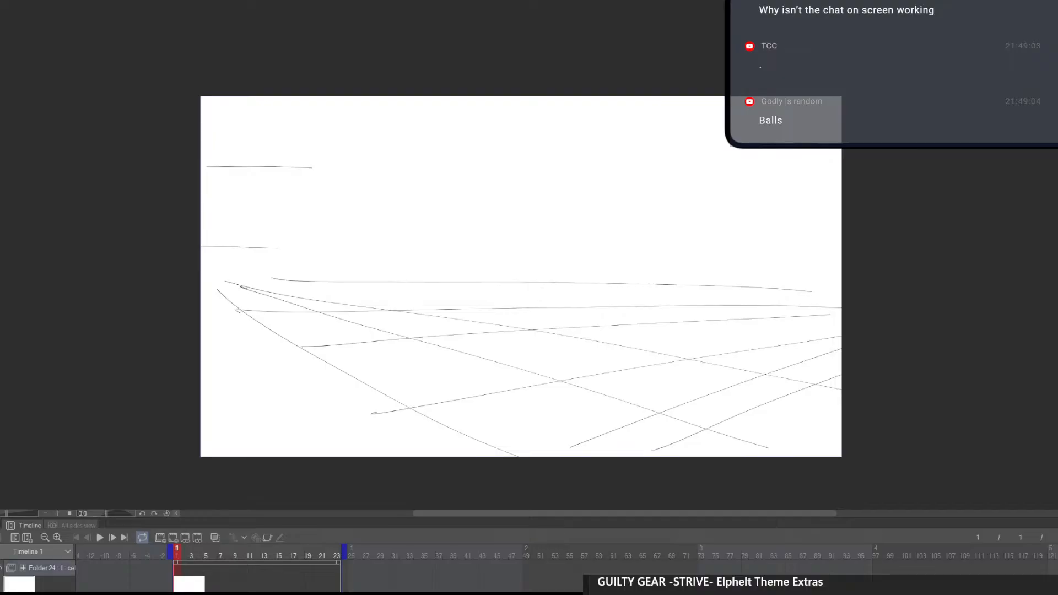
scroll(428, 338, up, 1)
drag(475, 359, 490, 378)
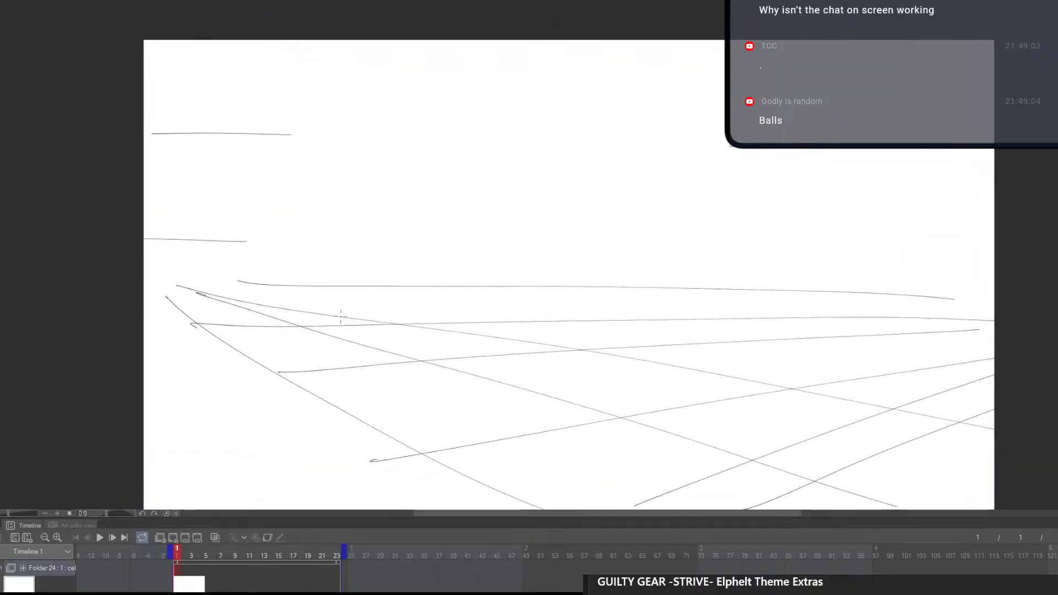
mouse_move(306, 325)
mouse_down()
mouse_move(318, 224)
mouse_move(442, 234)
mouse_move(472, 241)
mouse_move(466, 361)
mouse_up()
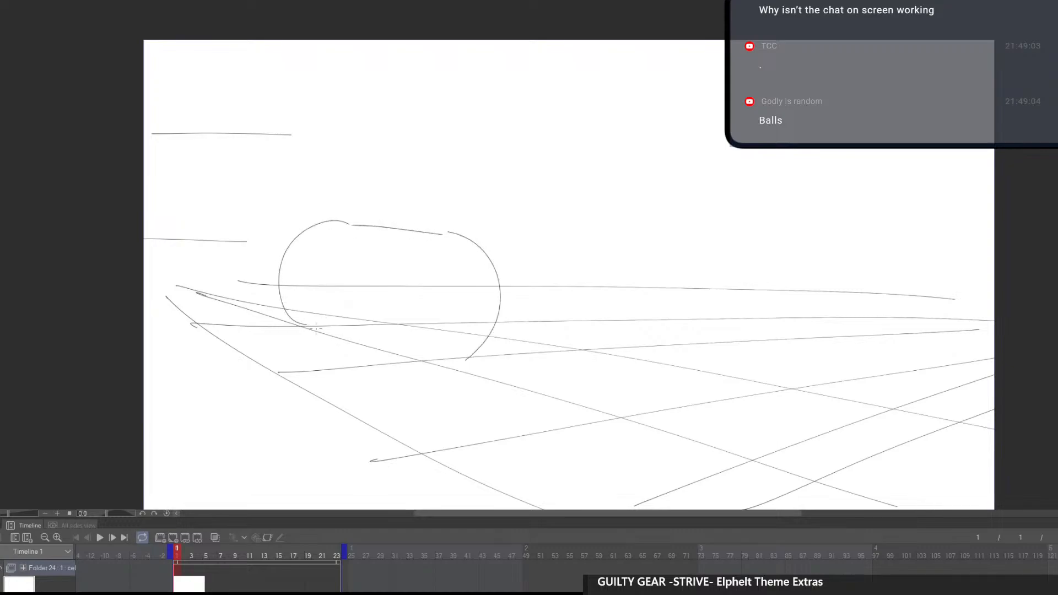
drag(319, 330, 421, 359)
key(ctrl+z)
mouse_move(300, 325)
mouse_down()
mouse_move(421, 360)
mouse_move(475, 358)
mouse_move(424, 360)
mouse_move(468, 357)
mouse_move(480, 344)
mouse_move(469, 235)
mouse_up()
key(ctrl+z)
key(e)
mouse_move(450, 237)
mouse_down()
mouse_move(505, 297)
mouse_move(459, 361)
mouse_move(503, 330)
mouse_move(475, 357)
mouse_up()
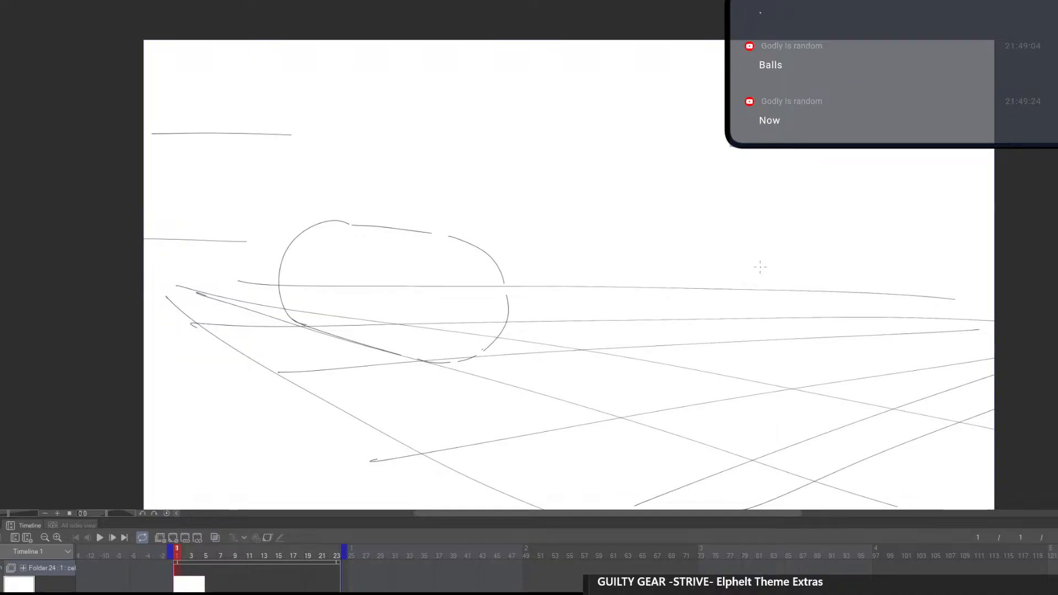
Undo the recent edits to the large rounded outline and erase the rest of it
key(e)
drag(364, 245, 327, 218)
mouse_move(346, 222)
mouse_down()
mouse_move(332, 223)
mouse_move(286, 302)
mouse_move(285, 263)
mouse_move(327, 225)
mouse_move(351, 223)
mouse_up()
key(p)
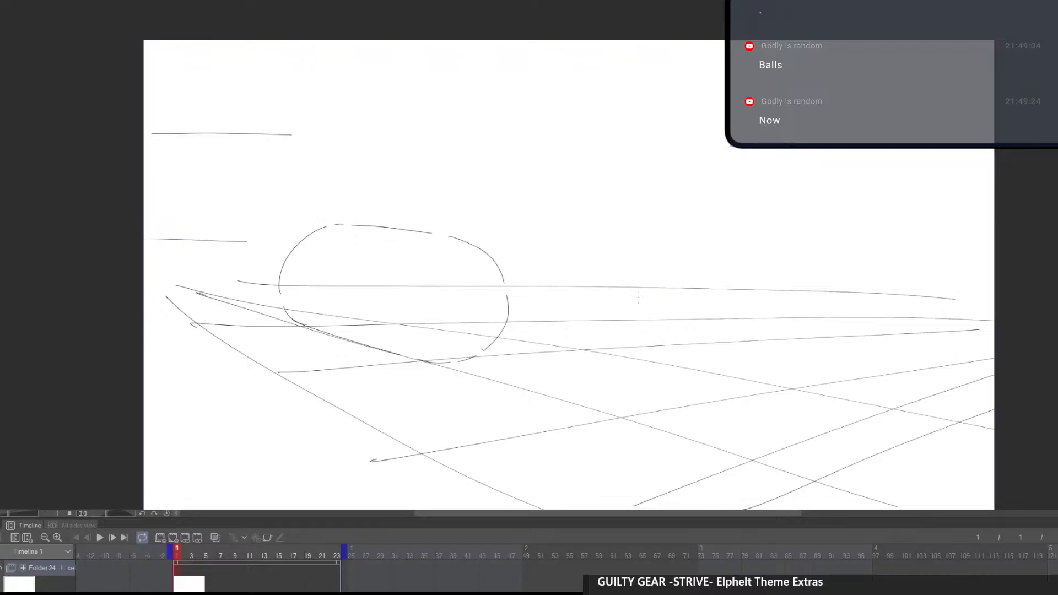
key(ctrl+z)
key(ctrl+z)
key(ctrl+z)
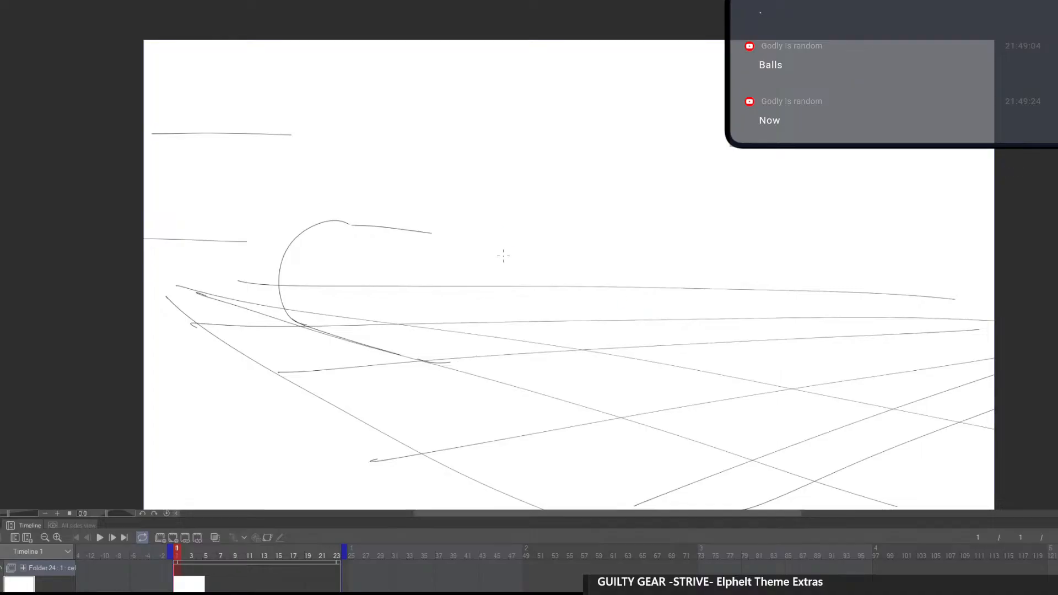
key(e)
mouse_move(475, 359)
mouse_down()
mouse_move(446, 363)
mouse_move(493, 247)
mouse_up()
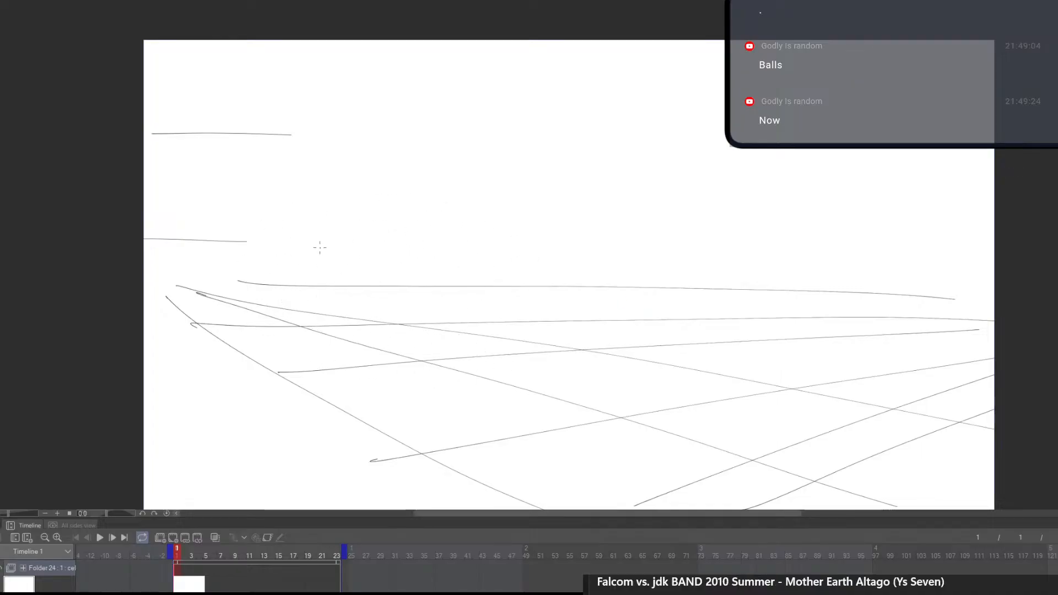
Draw a cylinder's left end curve, top edge and right end curve over the guide lines, undoing one top edge attempt
drag(312, 246, 306, 328)
drag(319, 244, 498, 227)
key(ctrl+z)
mouse_move(320, 243)
mouse_down()
mouse_move(461, 233)
mouse_move(495, 362)
mouse_up()
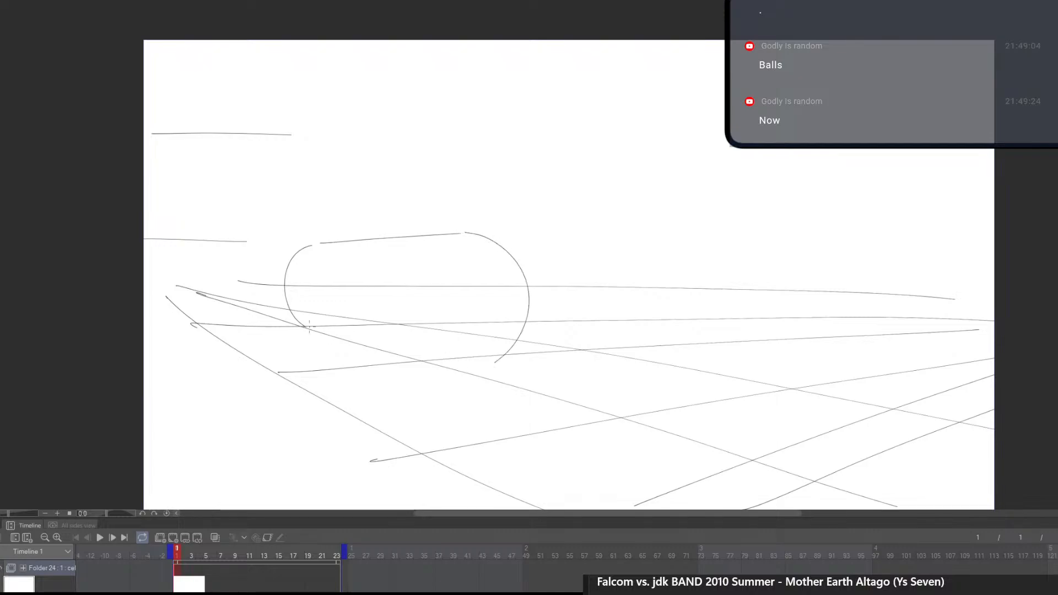
Draw the cylinder's bottom edge along the diagonal guide line, undoing attempts until it follows the perspective
drag(309, 328, 445, 370)
key(ctrl+z)
drag(309, 328, 480, 379)
key(ctrl+z)
drag(324, 334, 478, 367)
key(ctrl+z)
mouse_move(317, 334)
mouse_down()
mouse_move(514, 353)
mouse_move(495, 363)
mouse_move(514, 280)
mouse_move(473, 235)
mouse_move(510, 254)
mouse_move(519, 317)
mouse_move(519, 280)
mouse_move(526, 286)
mouse_move(497, 365)
mouse_up()
Redraw the cylinder's right end as two arcs and add an inner curve to form its circular front face
key(e)
key(ctrl+z)
drag(532, 303, 496, 365)
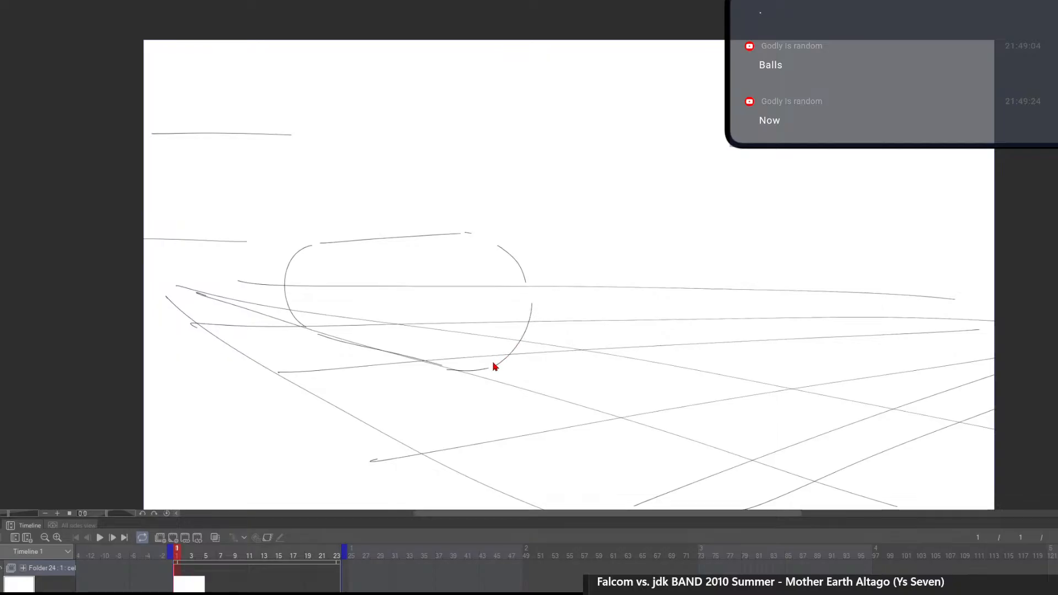
mouse_move(525, 282)
mouse_down()
mouse_move(494, 241)
mouse_move(535, 284)
mouse_up()
mouse_move(501, 239)
mouse_down()
mouse_move(538, 268)
mouse_move(529, 254)
mouse_move(529, 283)
mouse_up()
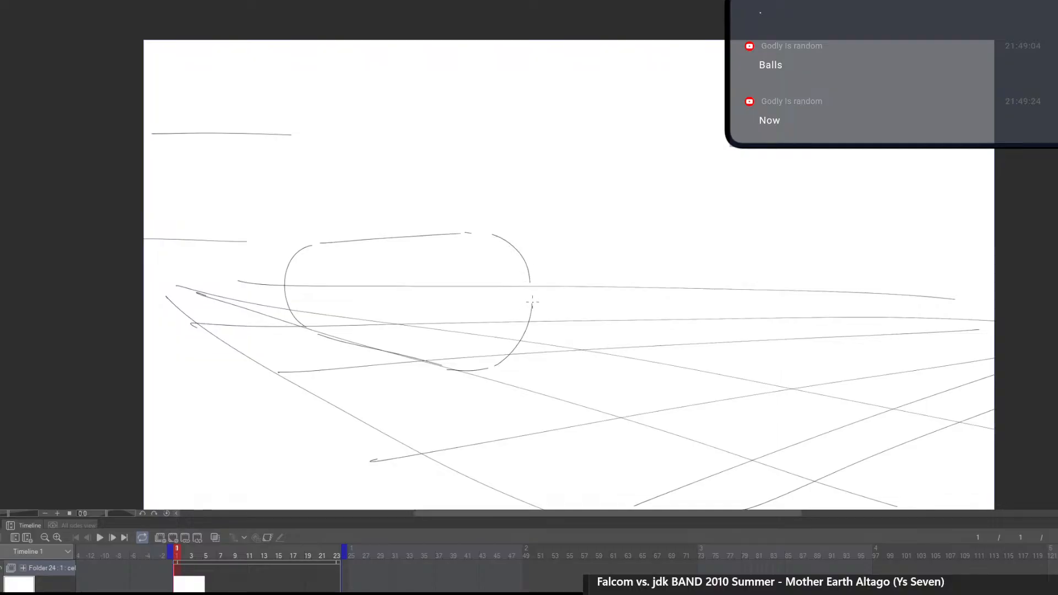
drag(476, 244, 442, 358)
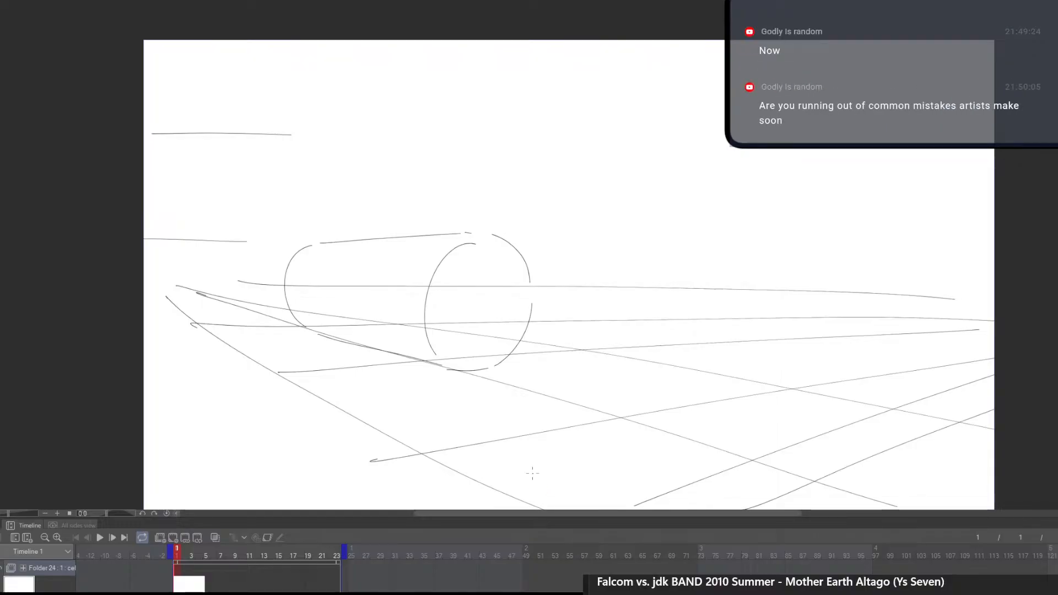
Add a blank cel at frame 17 of the new animation folder and enable onion skin
scroll(735, 432, right, 3)
scroll(734, 432, down, 1)
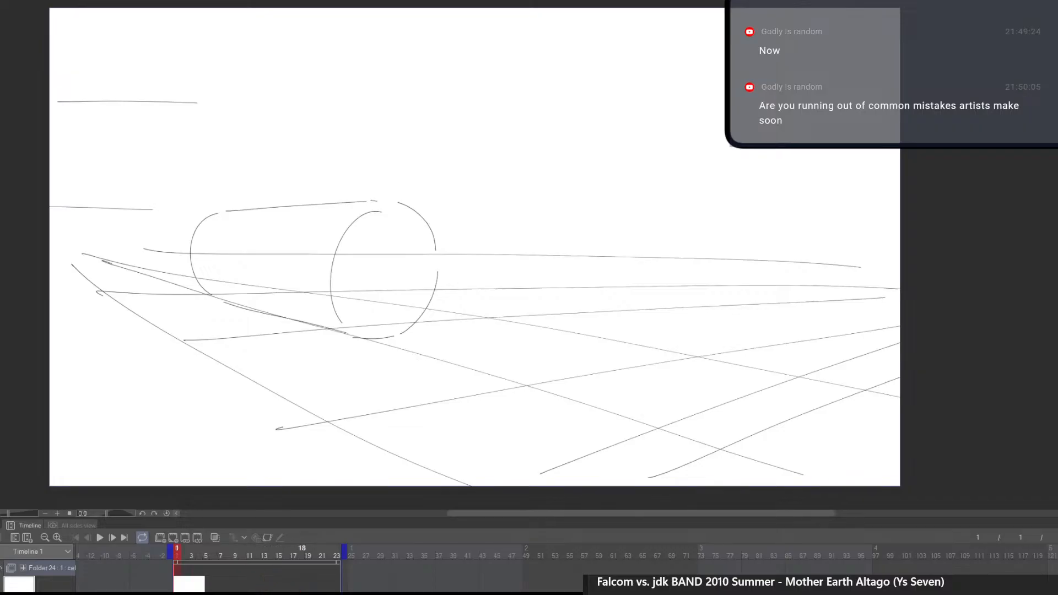
mouse_move(296, 582)
mouse_down()
mouse_move(300, 499)
mouse_move(295, 571)
mouse_up()
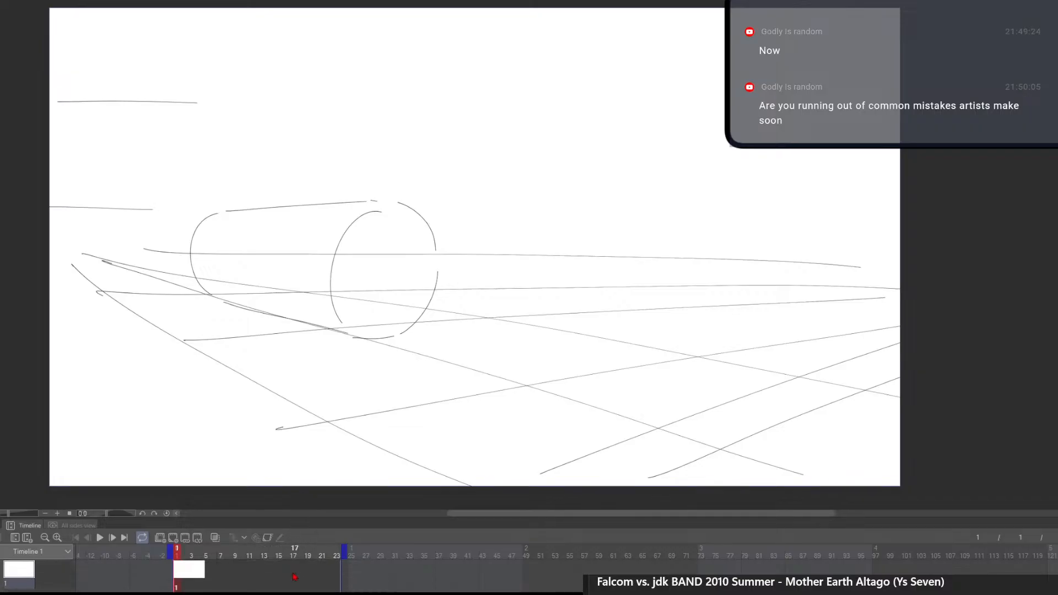
click(295, 578)
click(172, 538)
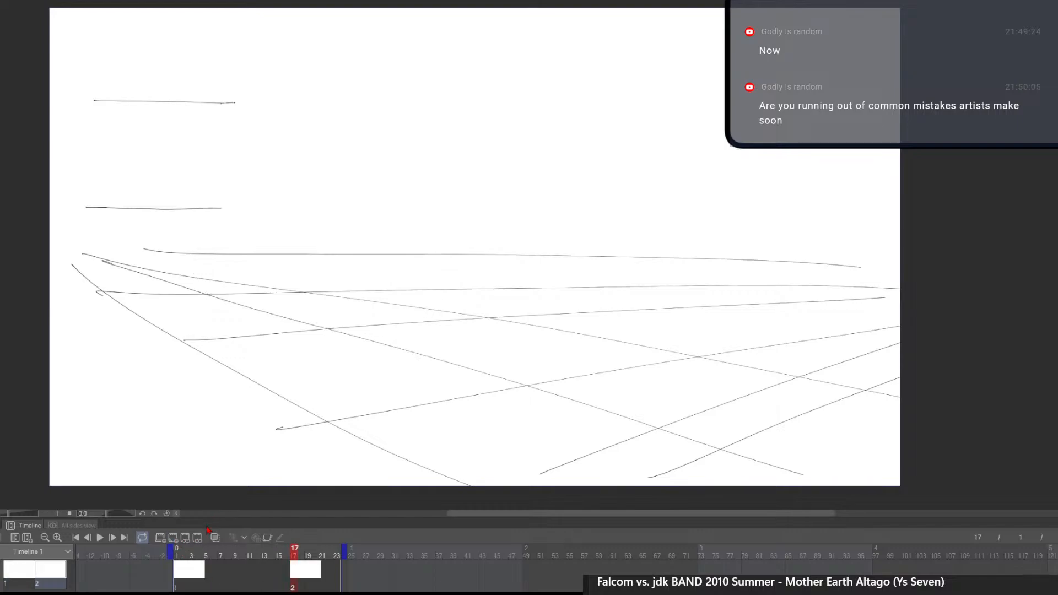
click(215, 537)
On the frame 17 cel, draw vertical guides through both cylinder ends and a rising guide along its top, undoing the first vertical
drag(479, 388, 553, 407)
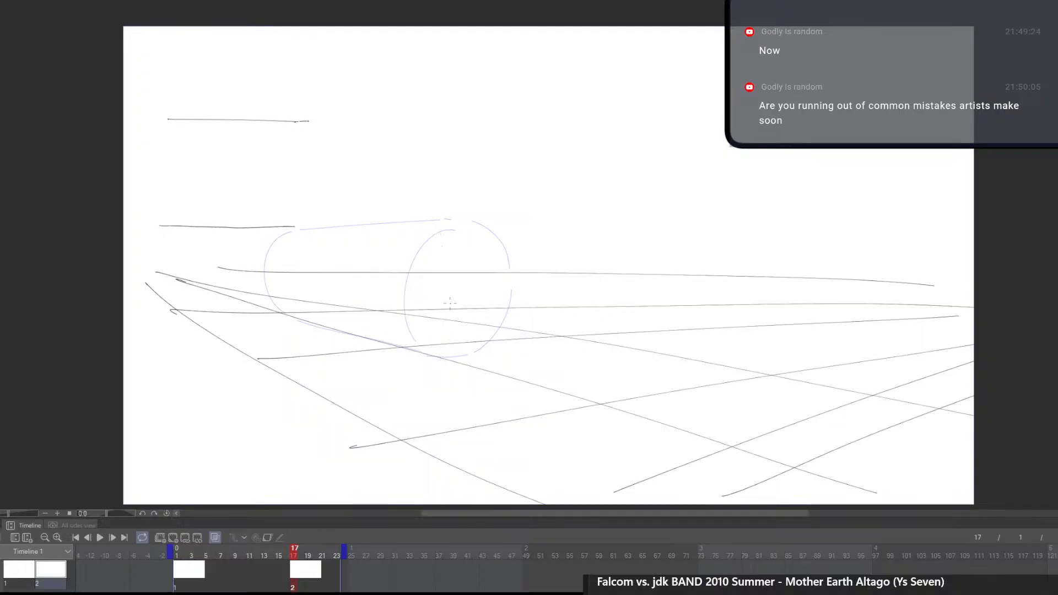
drag(479, 196, 469, 430)
key(ctrl+z)
drag(466, 179, 466, 414)
drag(275, 194, 287, 368)
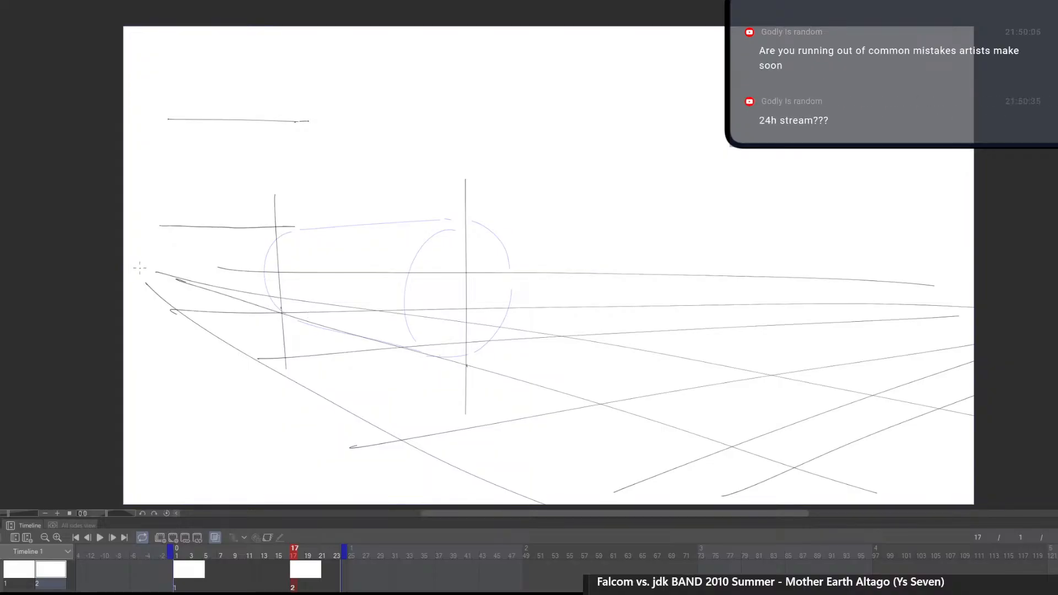
drag(218, 245, 562, 176)
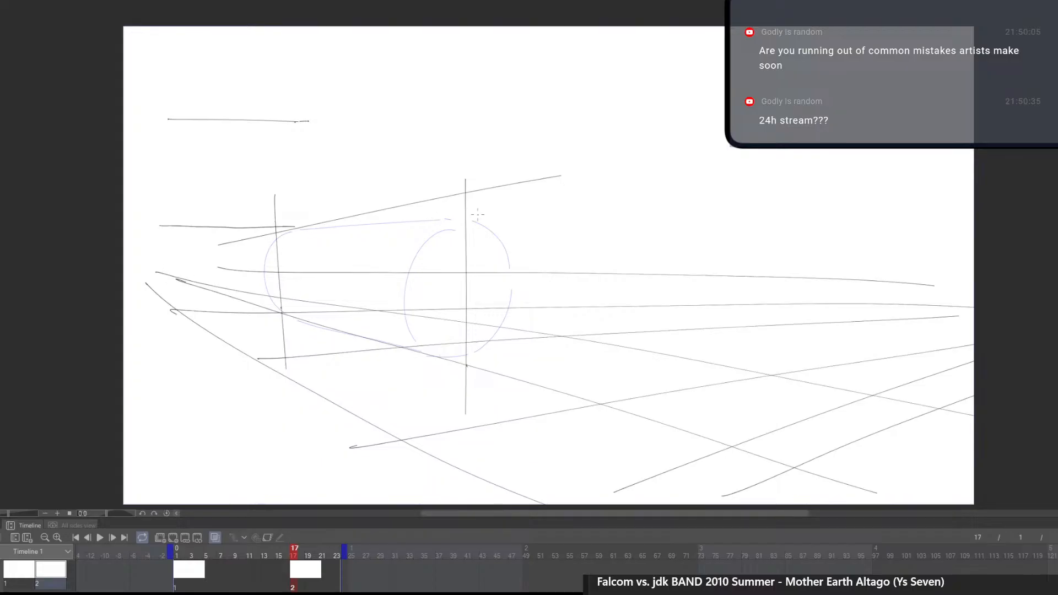
key(ctrl+z)
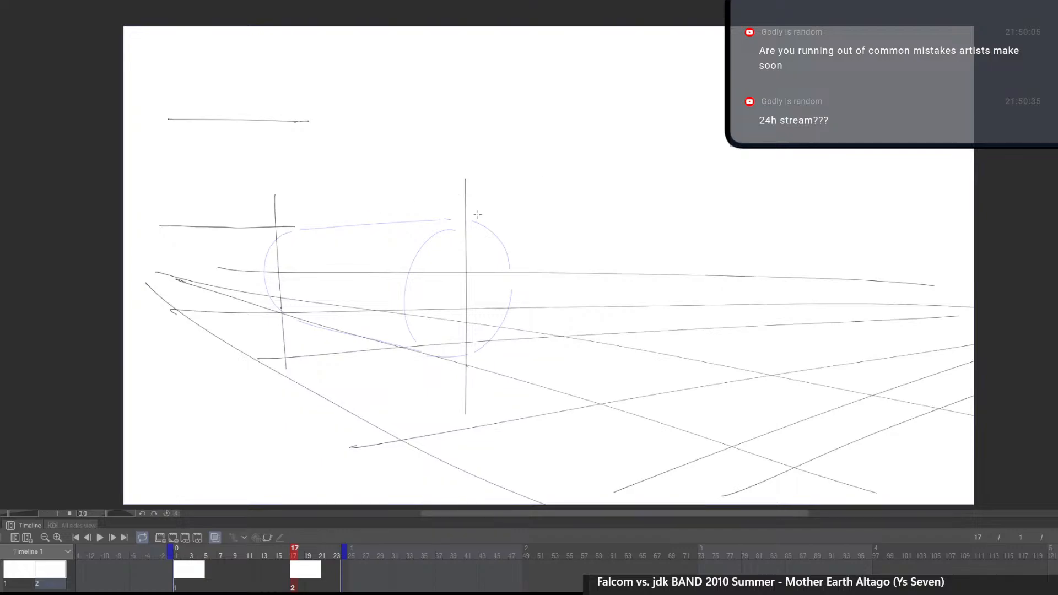
key(ctrl+y)
On the first cel, erase the cylinder's top edge and redraw it rising along the sloped guide, undoing a longer trial line
click(183, 574)
key(e)
mouse_move(467, 229)
mouse_down()
mouse_move(428, 221)
mouse_move(307, 225)
mouse_up()
key(p)
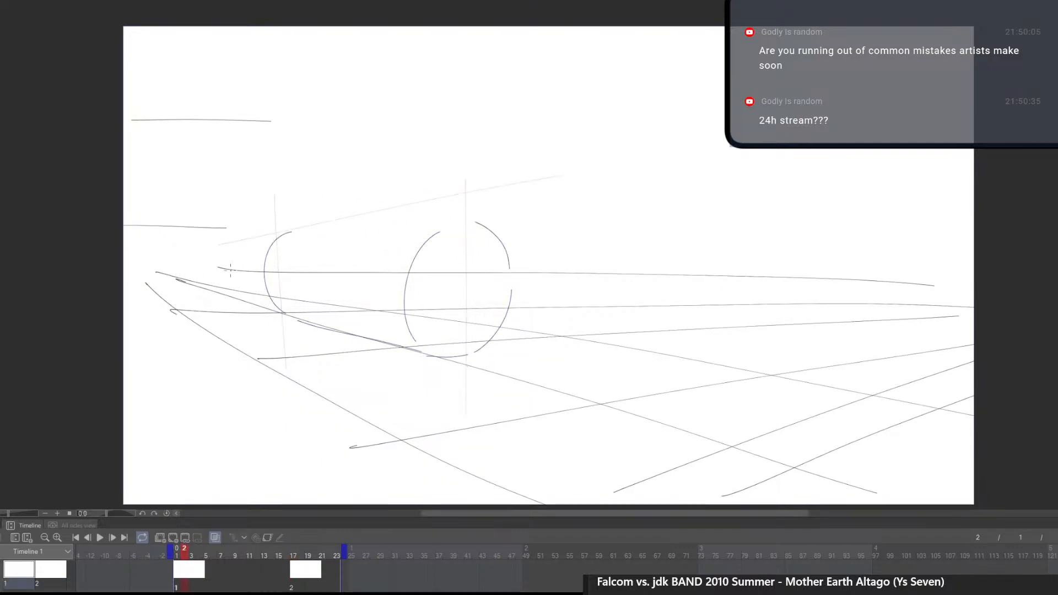
mouse_move(231, 270)
mouse_down()
mouse_move(127, 268)
mouse_move(521, 171)
mouse_up()
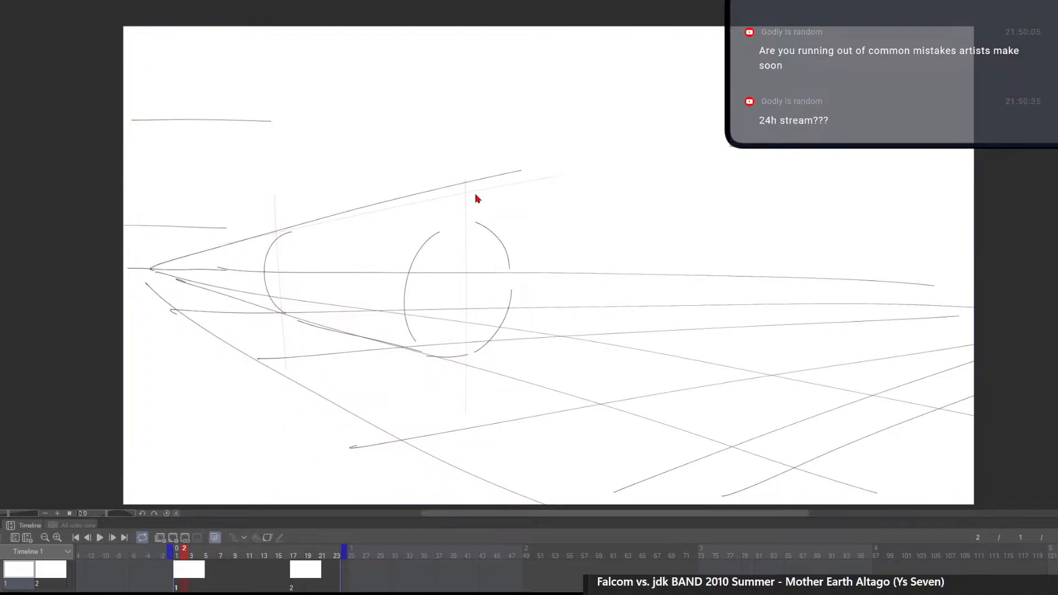
key(ctrl+z)
mouse_move(290, 229)
mouse_down()
mouse_move(517, 293)
mouse_move(483, 347)
mouse_move(504, 321)
mouse_move(517, 219)
mouse_move(472, 195)
mouse_up()
key(ctrl+z)
key(ctrl+z)
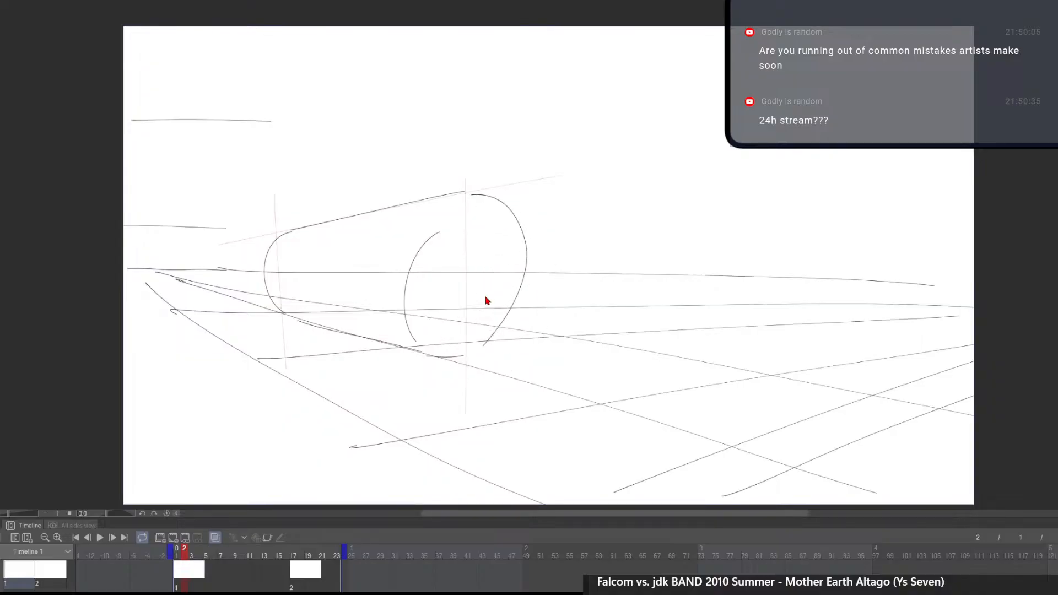
Redraw the cylinder's right end as a taller rounded curve and erase the inner curve
key(ctrl+z)
mouse_move(476, 350)
mouse_down()
mouse_move(528, 321)
mouse_move(527, 220)
mouse_move(466, 191)
mouse_up()
drag(379, 212, 457, 289)
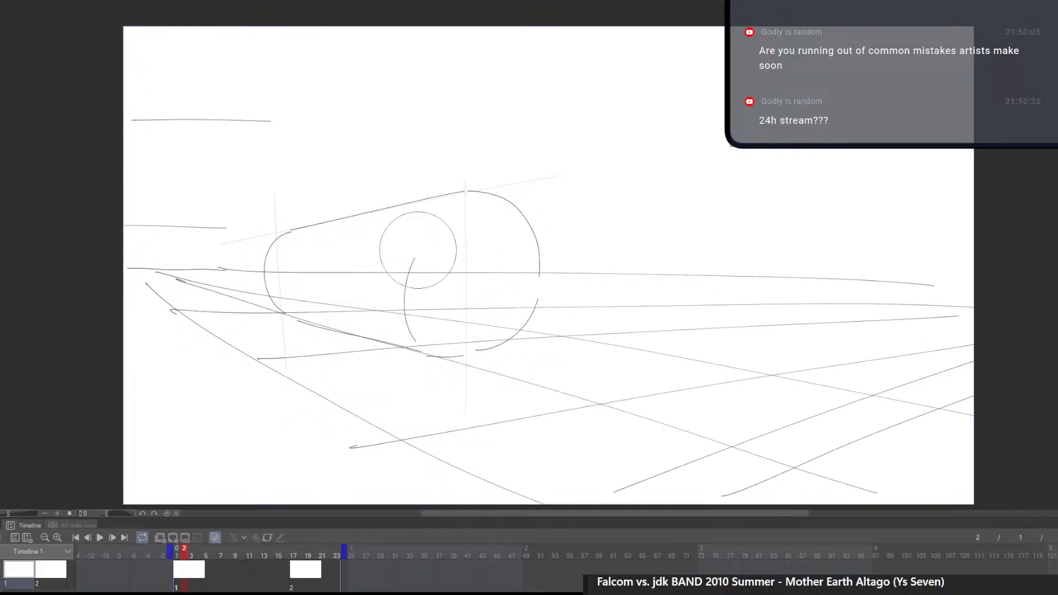
mouse_move(418, 249)
mouse_down()
mouse_move(421, 334)
mouse_move(482, 340)
mouse_move(432, 349)
mouse_move(506, 343)
mouse_up()
key(p)
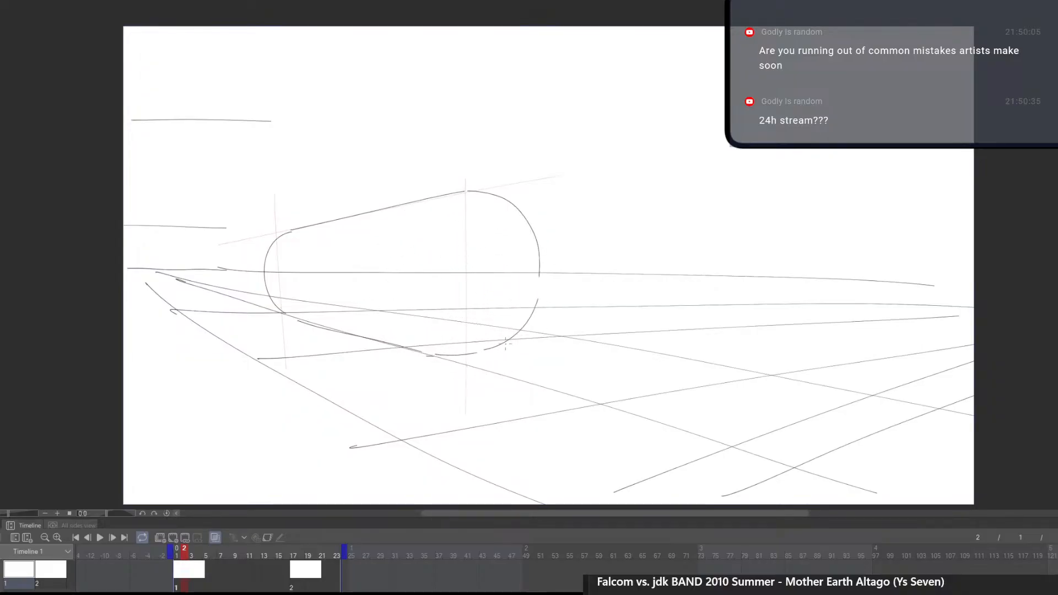
On the frame 17 cel, erase the right vertical guide and redraw it slightly further right
click(292, 575)
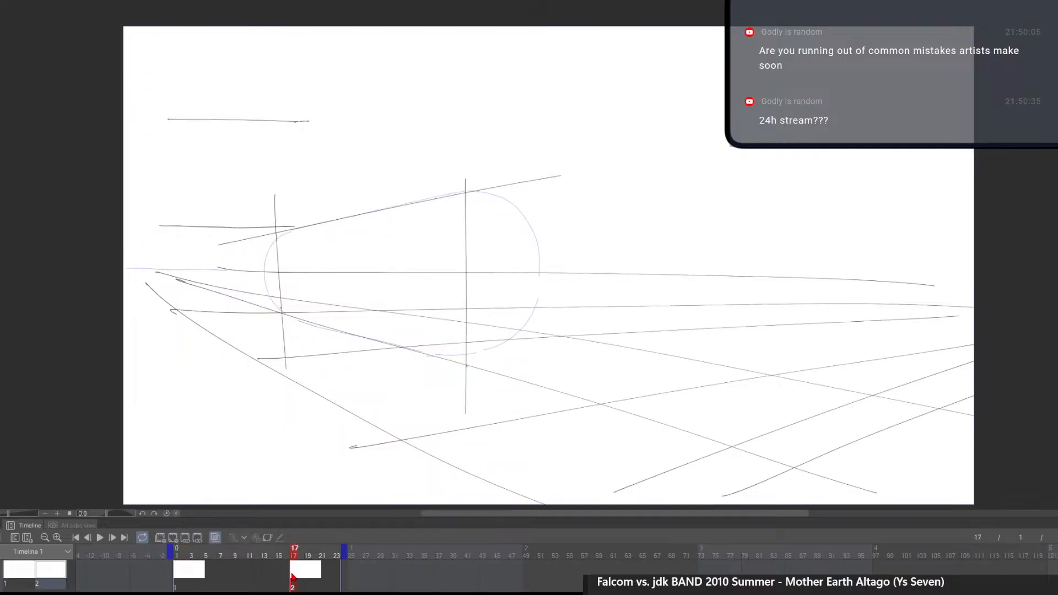
drag(373, 215, 268, 217)
key(ctrl+z)
key(p)
key(e)
drag(465, 206, 467, 449)
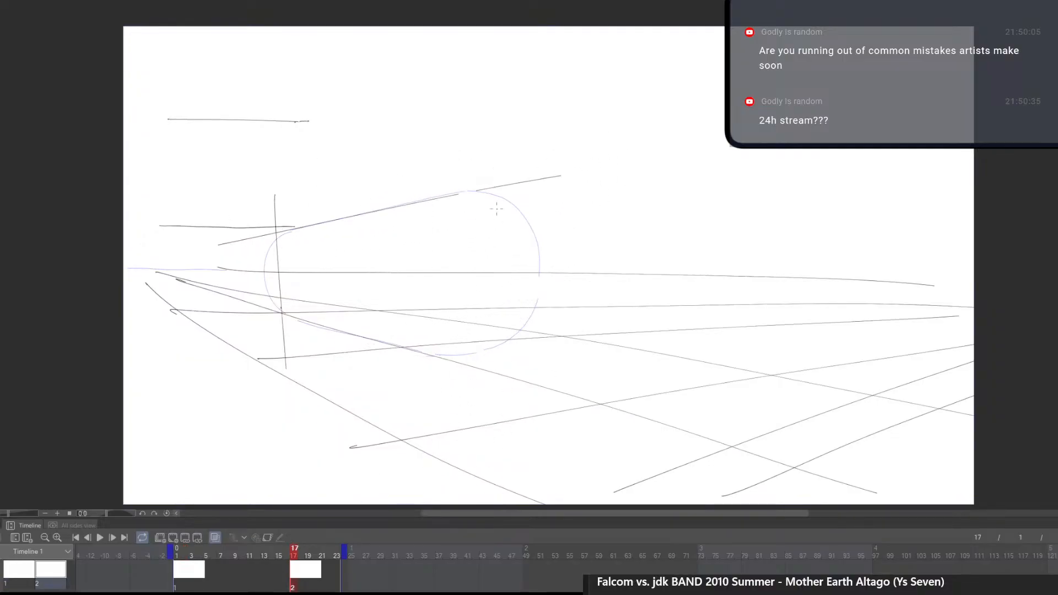
key(p)
drag(495, 183, 489, 406)
drag(285, 232, 475, 361)
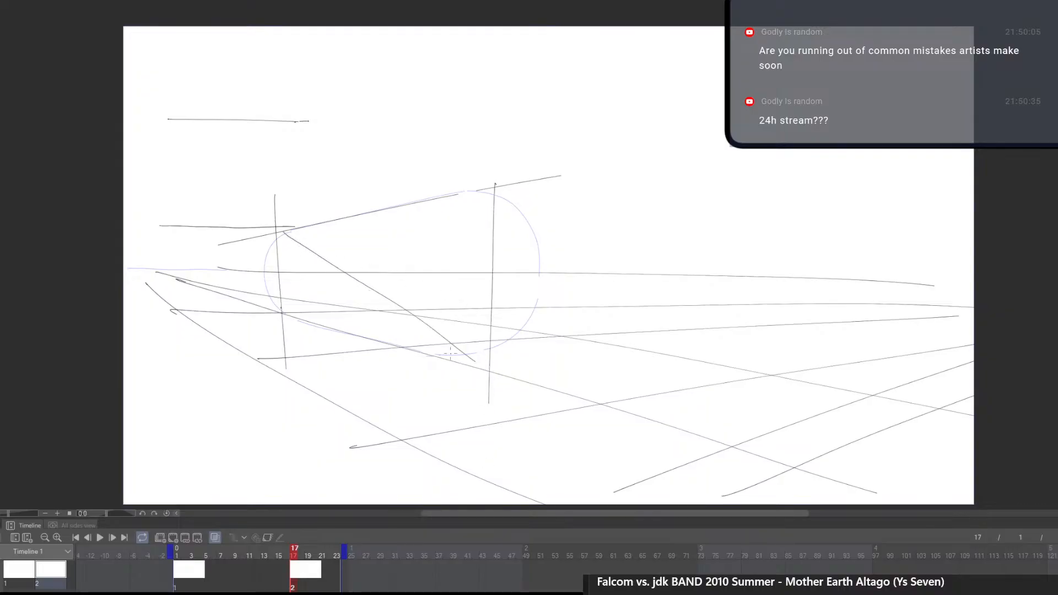
drag(287, 314, 485, 190)
drag(348, 273, 839, 274)
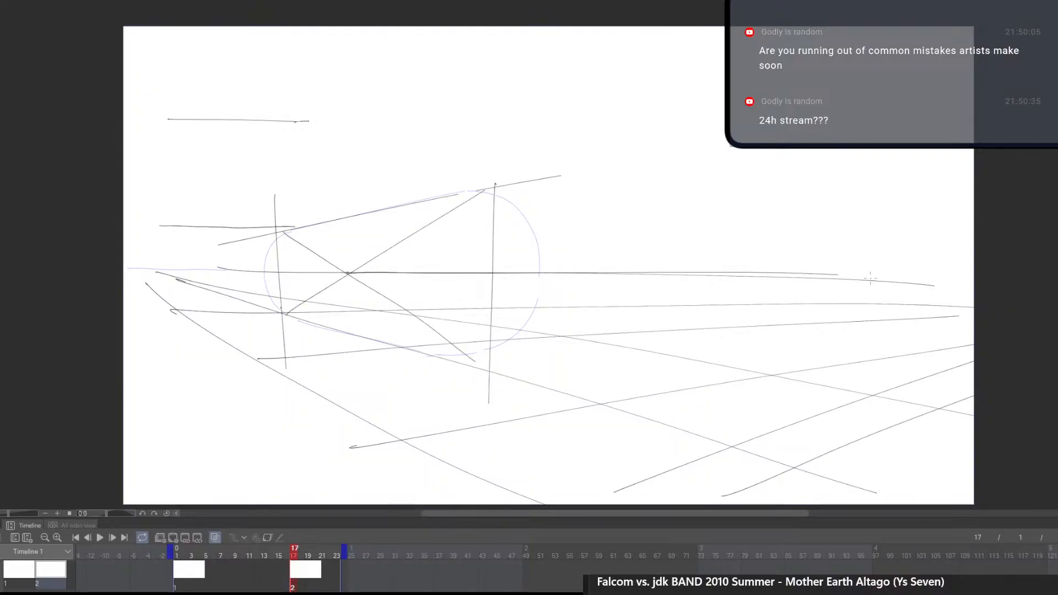
drag(278, 233, 1037, 373)
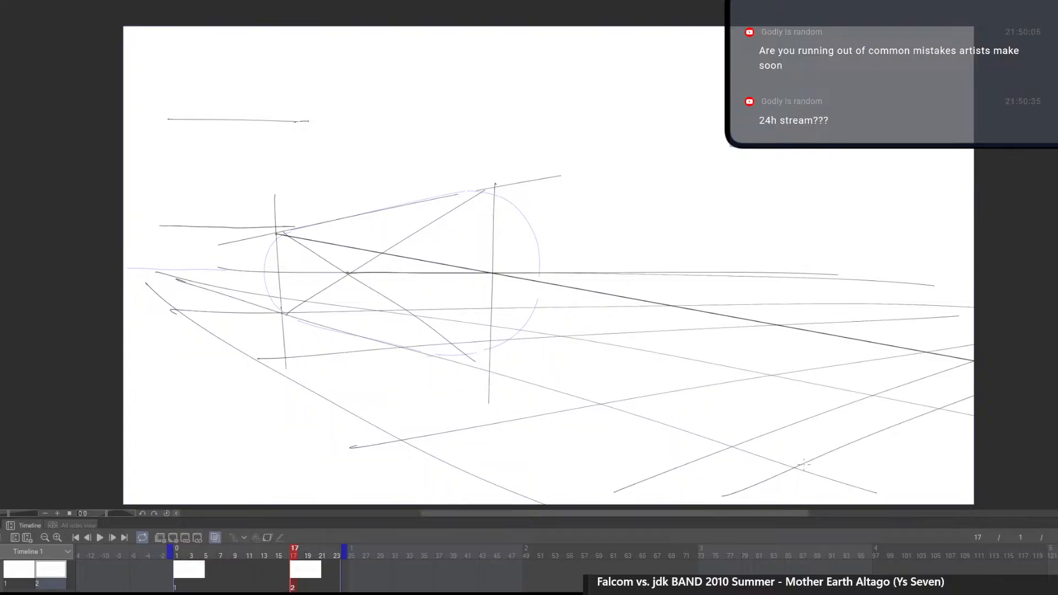
drag(940, 478, 811, 428)
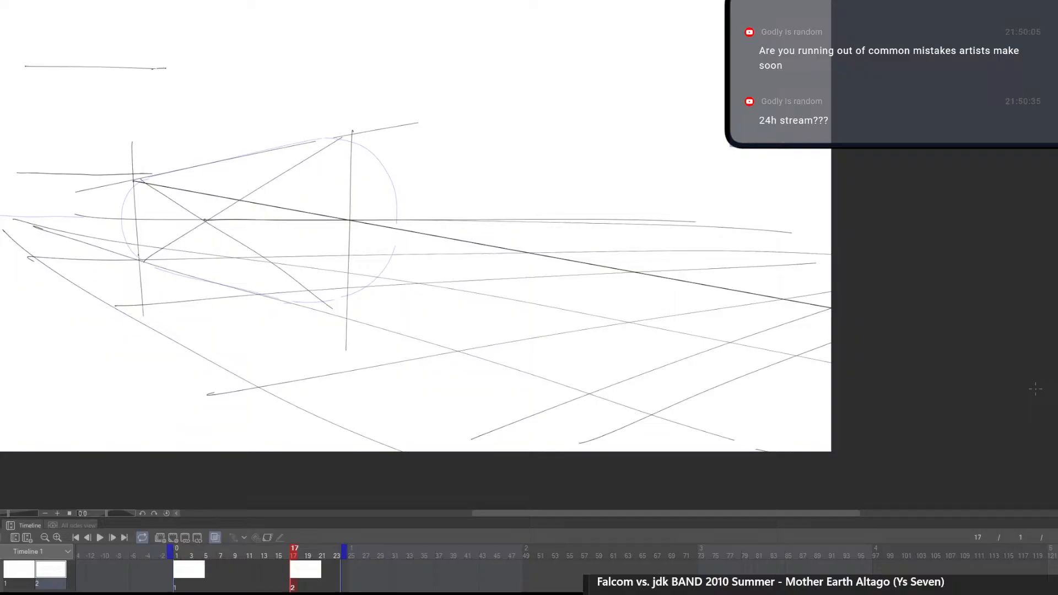
drag(703, 433, 766, 451)
key(ctrl+z)
key(ctrl+z)
key(ctrl+z)
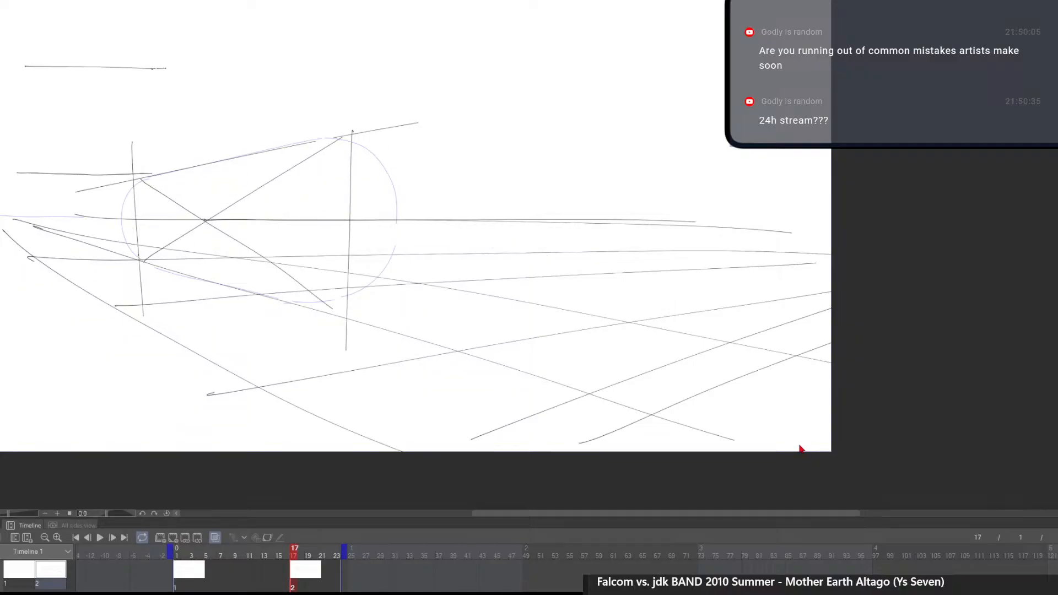
key(ctrl+z)
key(ctrl+z)
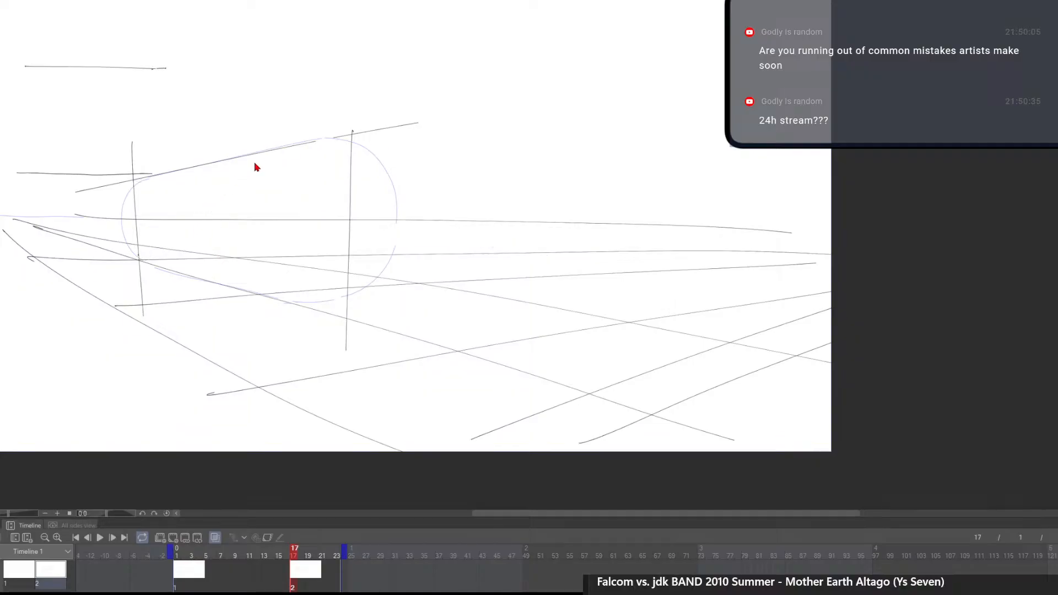
Draw both diagonals between the verticals, a line from their crossing to the canvas edge, and one from the upper-left corner through the right vertical's midpoint
drag(139, 260, 353, 134)
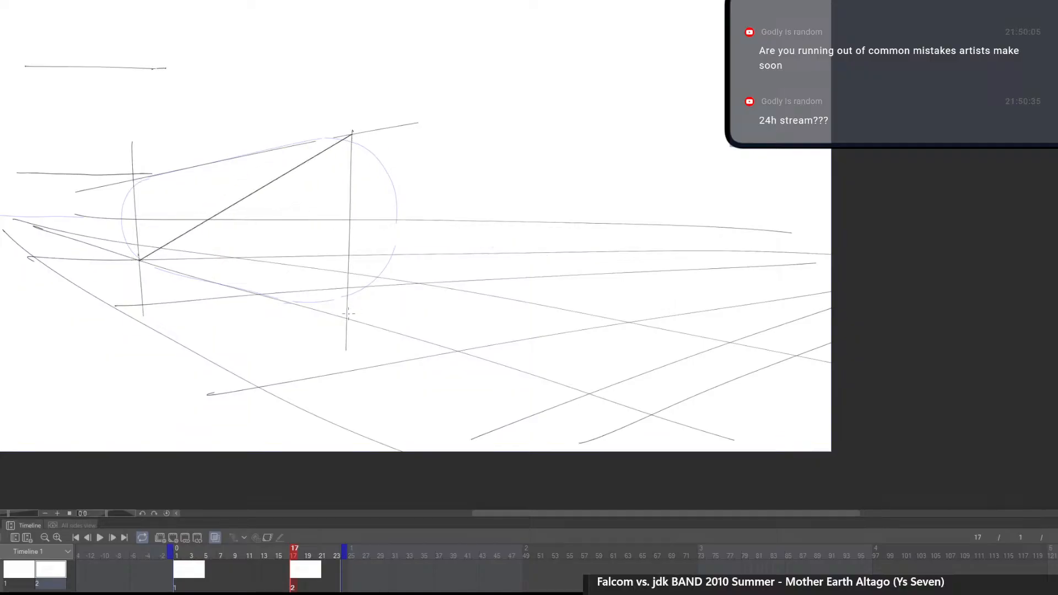
mouse_move(365, 290)
mouse_down()
mouse_move(408, 326)
mouse_move(438, 390)
mouse_up()
mouse_move(426, 454)
mouse_down()
mouse_move(423, 239)
mouse_move(427, 414)
mouse_move(261, 329)
mouse_move(207, 285)
mouse_up()
key(e)
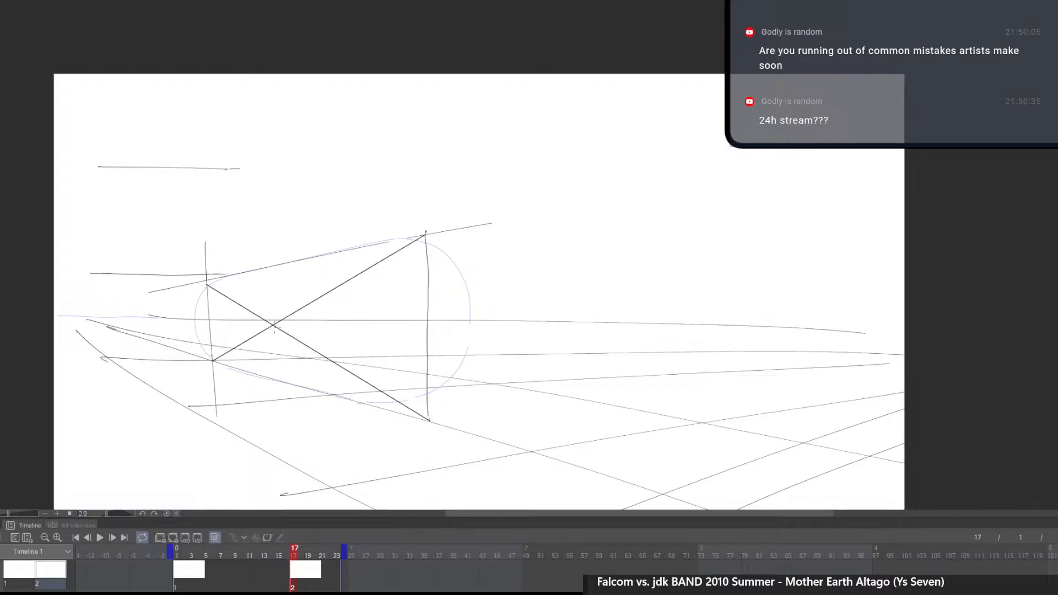
drag(274, 326, 915, 363)
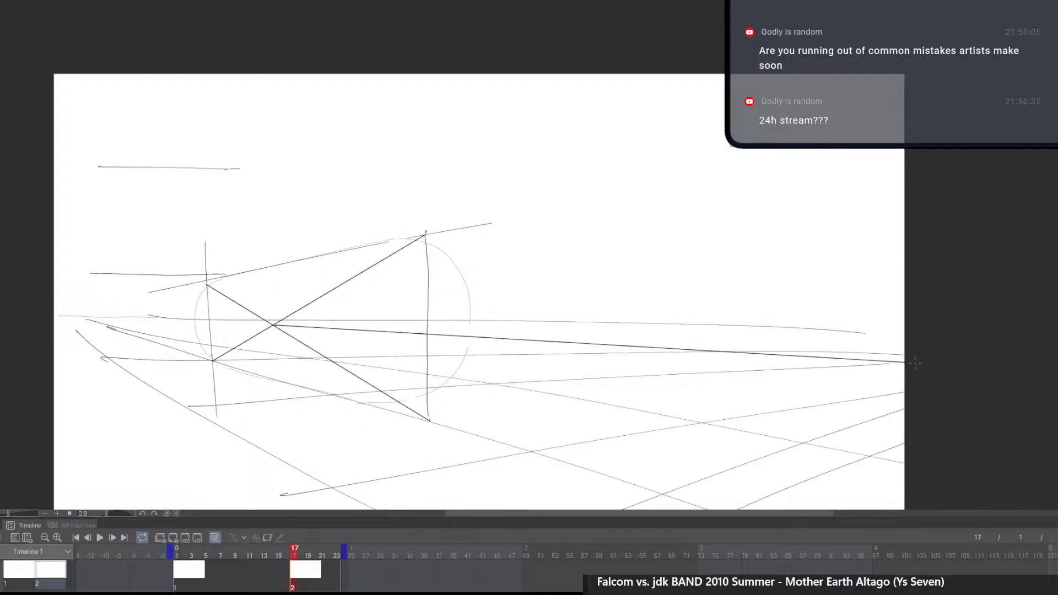
mouse_move(207, 281)
mouse_down()
mouse_move(1056, 492)
mouse_move(898, 406)
mouse_move(832, 351)
mouse_up()
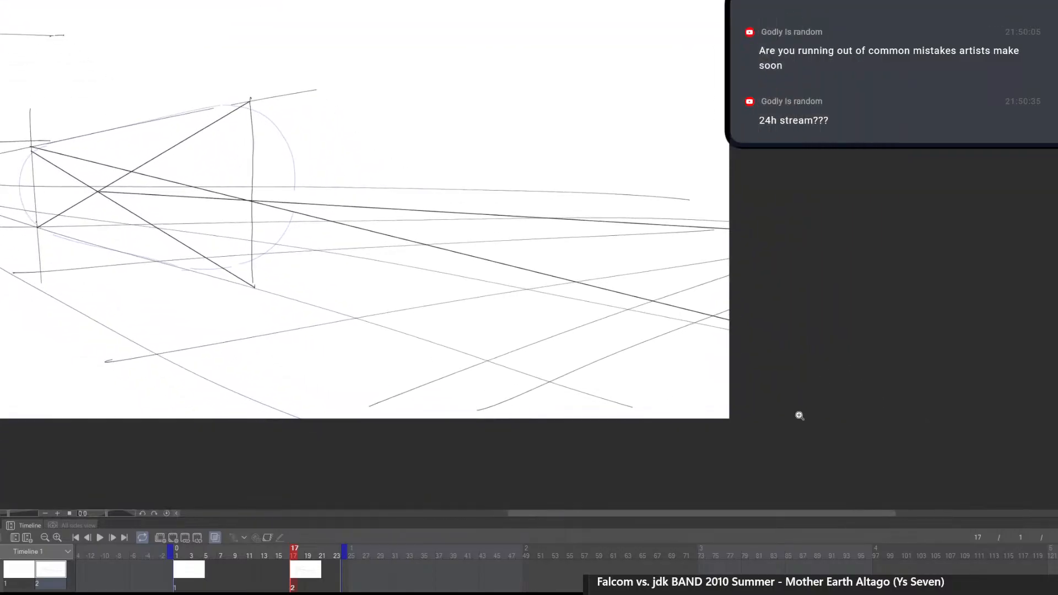
Check the construction in a mirrored view, restore the view, and extend the lower guide to the canvas's bottom edge
ctrl+drag(799, 416, 765, 441)
drag(767, 458, 768, 476)
key(h)
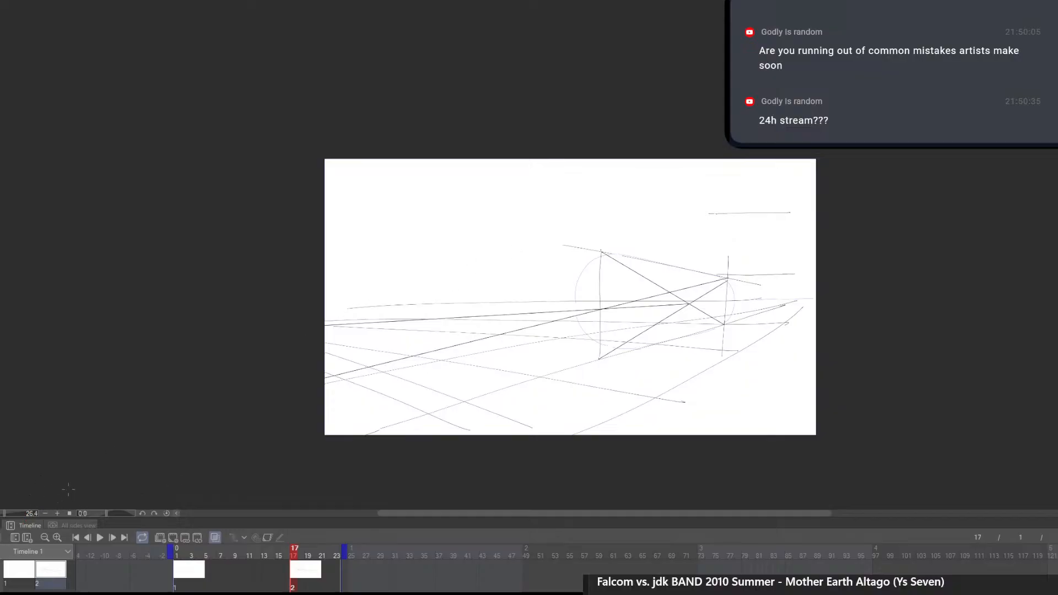
key(h)
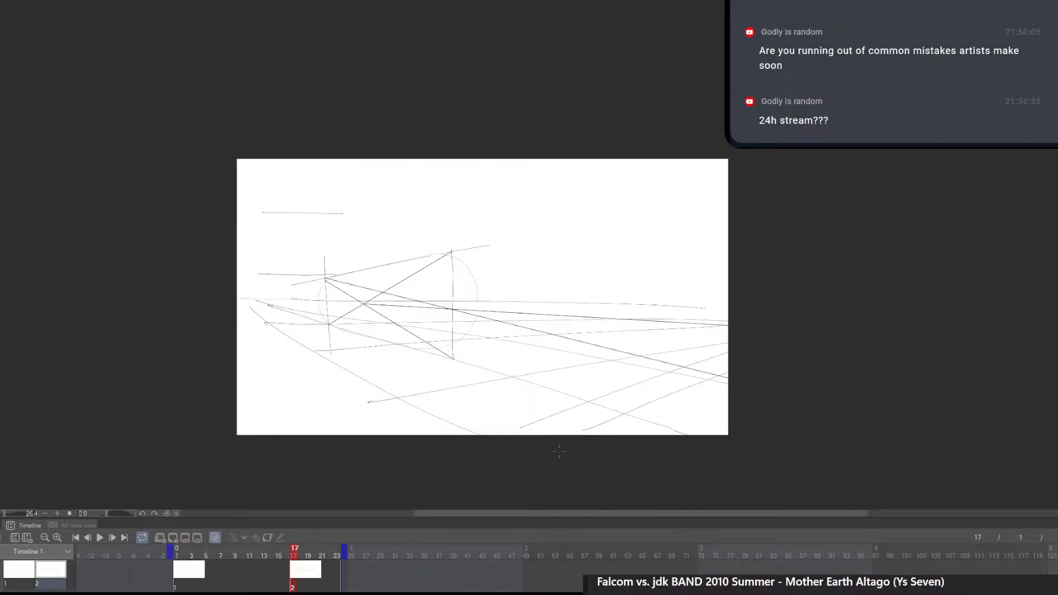
scroll(373, 355, up, 2)
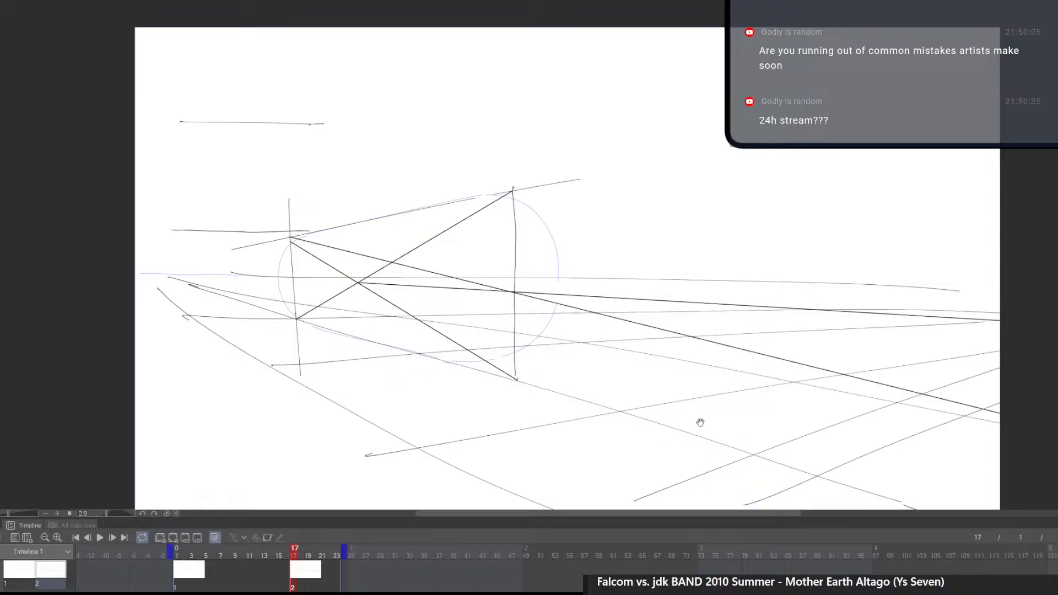
drag(854, 382, 663, 323)
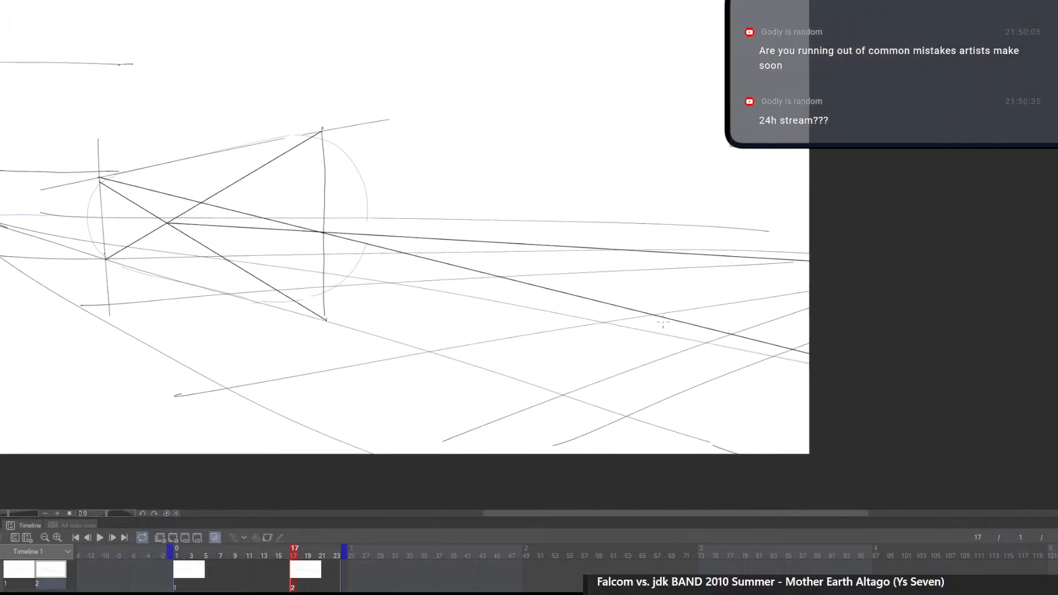
key(e)
key(p)
drag(711, 445, 806, 472)
key(space)
drag(441, 423, 718, 482)
drag(582, 414, 493, 440)
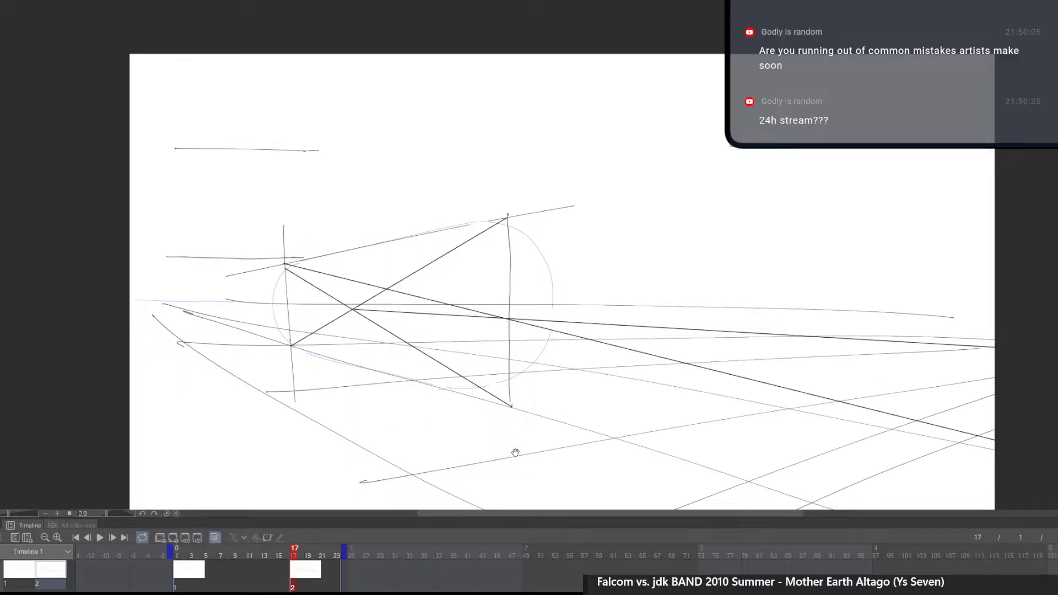
drag(683, 438, 588, 381)
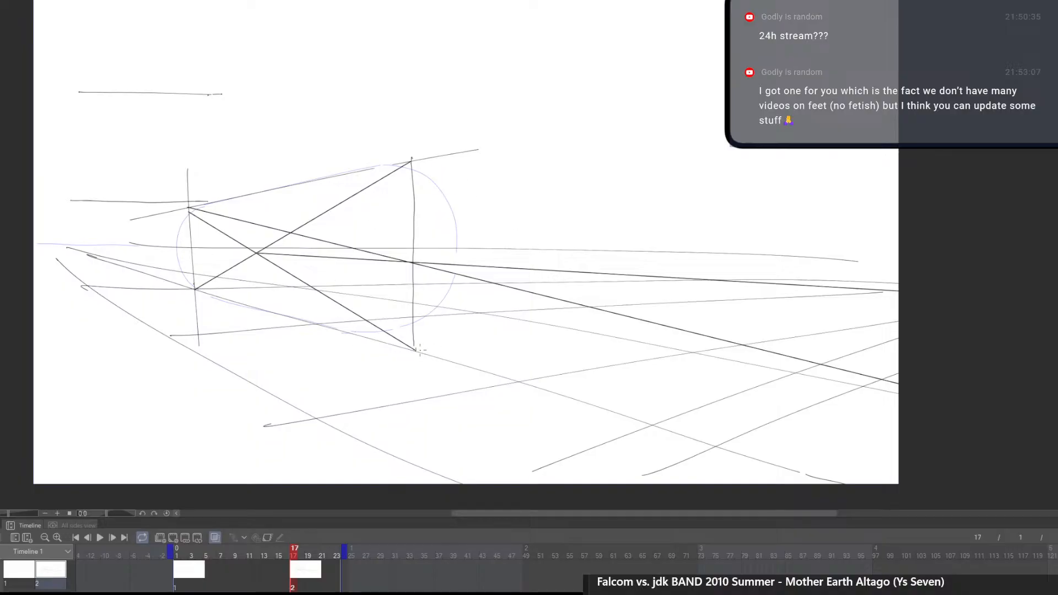
Draw the new cylinder's curved end bulging left of the right vertical and its upper and lower edges widening rightward, undoing trial strokes
mouse_move(421, 351)
mouse_down()
mouse_move(391, 331)
mouse_move(362, 244)
mouse_move(413, 171)
mouse_up()
key(ctrl+z)
mouse_move(391, 340)
mouse_down()
mouse_move(364, 236)
mouse_move(467, 144)
mouse_move(711, 89)
mouse_move(838, 75)
mouse_up()
key(ctrl+z)
drag(424, 161, 726, 113)
drag(422, 354, 819, 480)
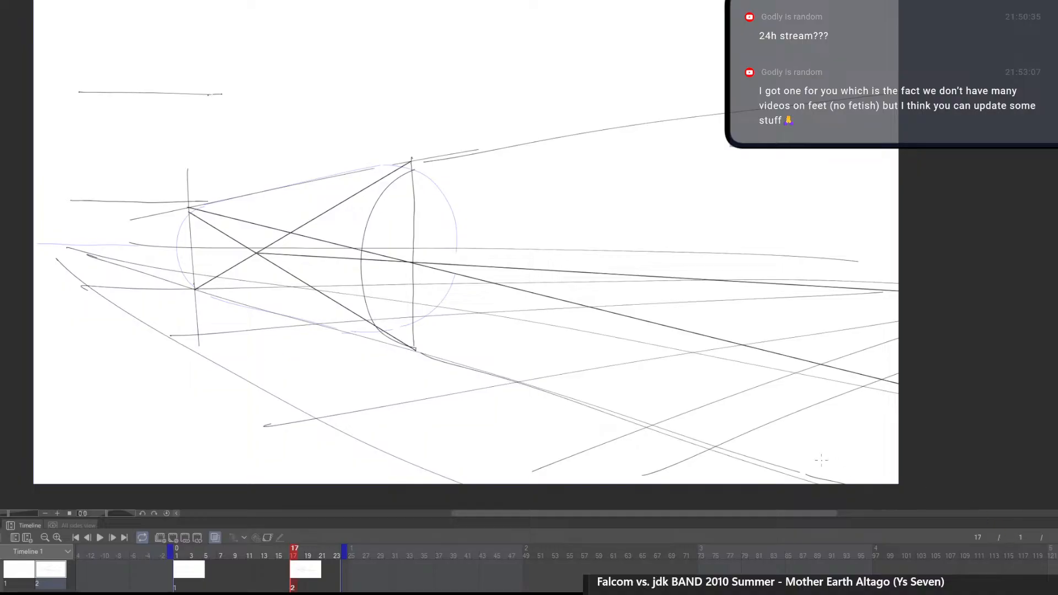
Erase the verticals, diagonals, projection lines and curved end from the frame 17 cel
key(e)
mouse_move(411, 338)
mouse_down()
mouse_move(379, 342)
mouse_move(397, 183)
mouse_move(419, 279)
mouse_move(753, 320)
mouse_up()
mouse_move(950, 320)
mouse_down()
mouse_move(715, 293)
mouse_move(937, 388)
mouse_move(654, 342)
mouse_move(415, 216)
mouse_move(392, 178)
mouse_move(261, 255)
mouse_move(354, 271)
mouse_move(207, 197)
mouse_move(195, 316)
mouse_move(202, 211)
mouse_move(177, 289)
mouse_up()
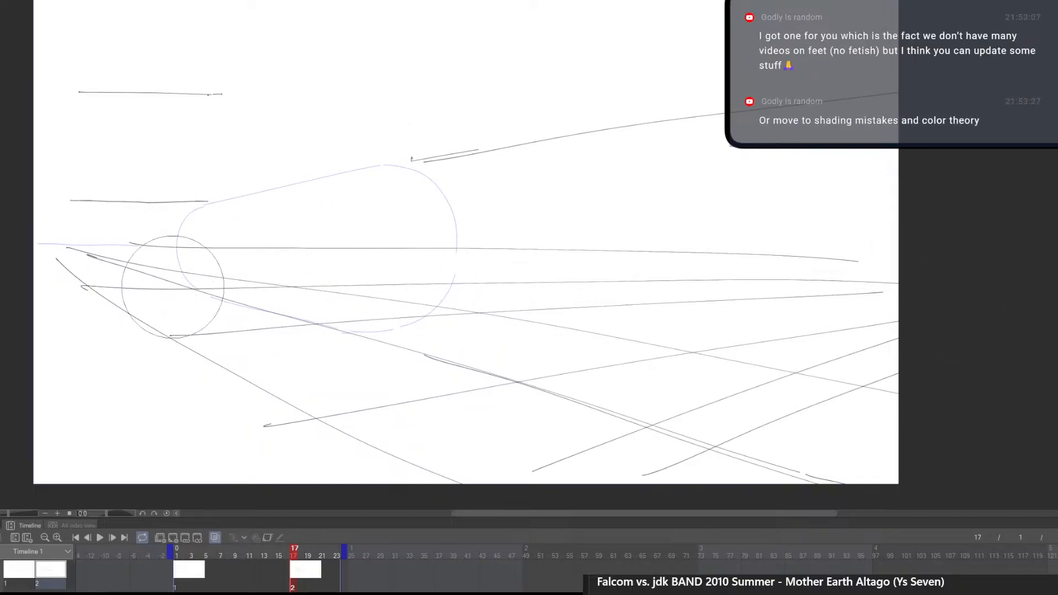
Redraw the new cylinder's left end as a rounded arc from the upper edge down toward the lower edge, undoing the trial curves
mouse_move(419, 199)
mouse_down()
mouse_move(428, 173)
mouse_move(389, 319)
mouse_up()
key(p)
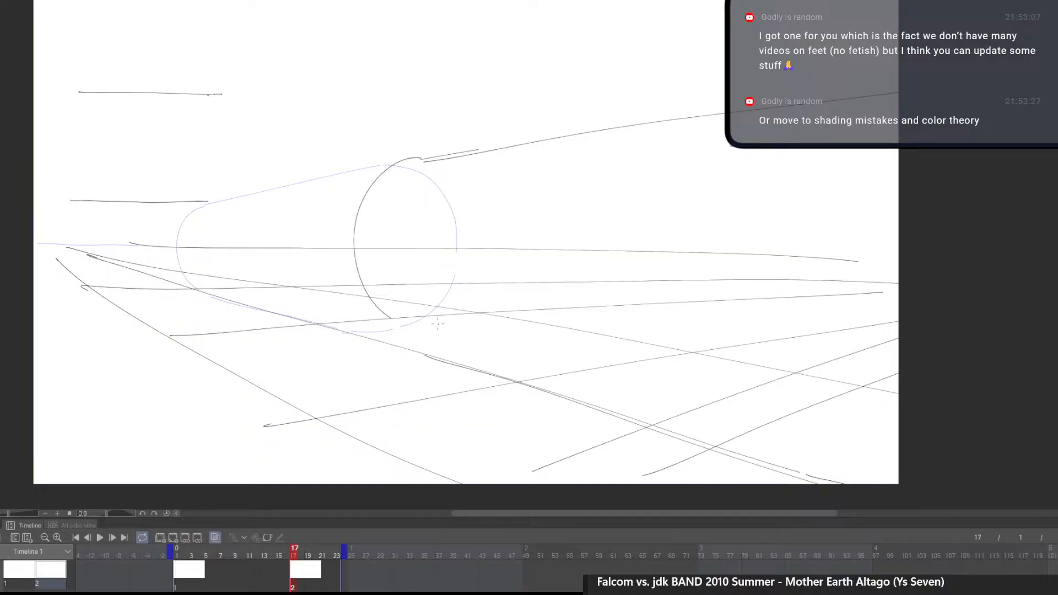
key(ctrl+z)
drag(418, 159, 404, 331)
key(ctrl+z)
mouse_move(413, 160)
mouse_down()
mouse_move(389, 164)
mouse_move(393, 346)
mouse_up()
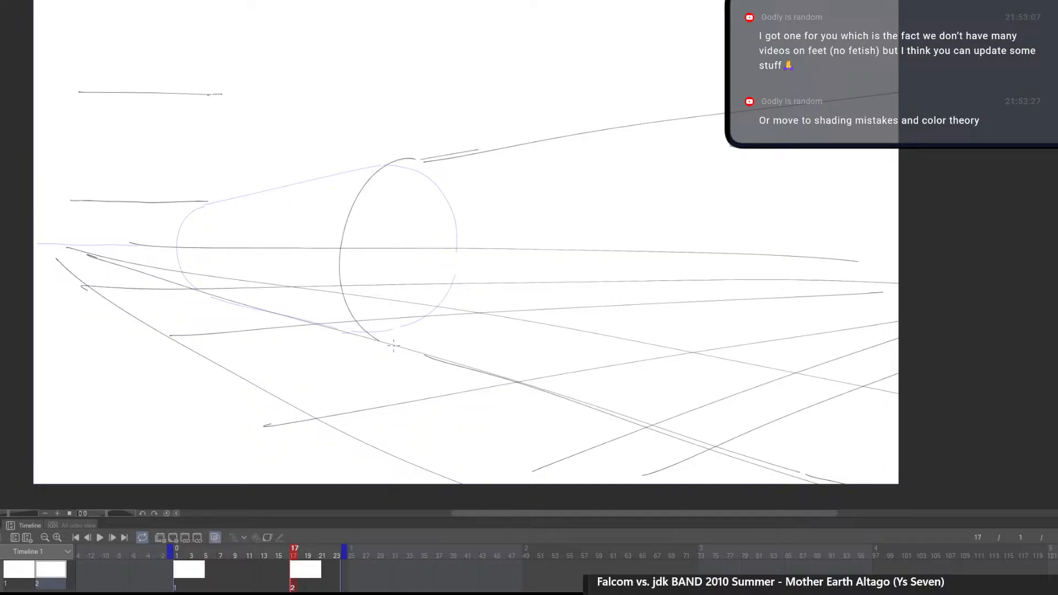
key(ctrl+z)
drag(411, 159, 386, 332)
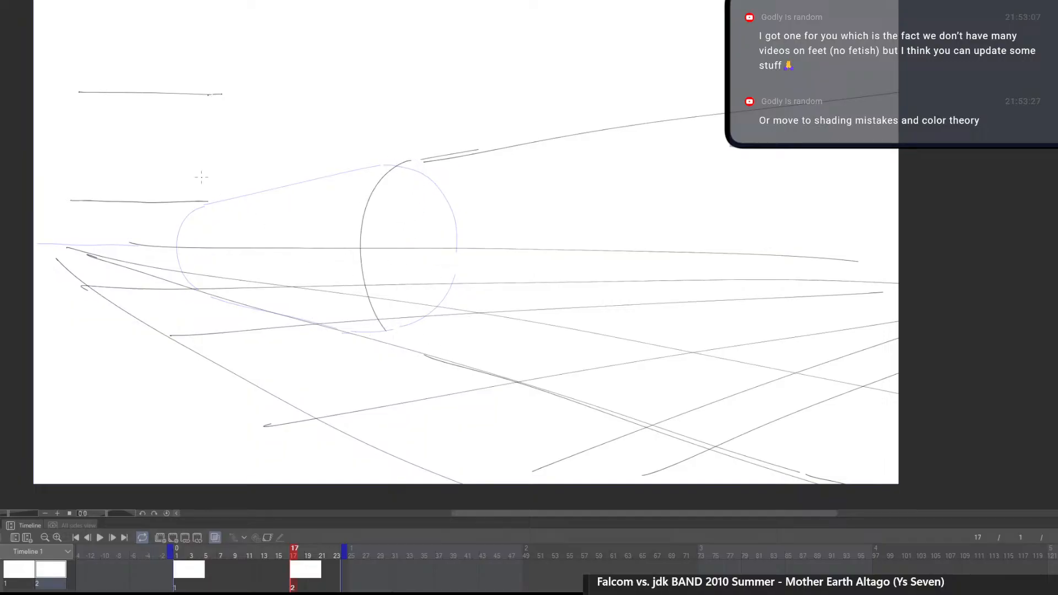
mouse_move(201, 176)
mouse_down()
mouse_move(221, 231)
mouse_move(209, 182)
mouse_up()
key(ctrl+z)
mouse_move(561, 269)
mouse_down()
mouse_move(483, 274)
mouse_move(512, 261)
mouse_up()
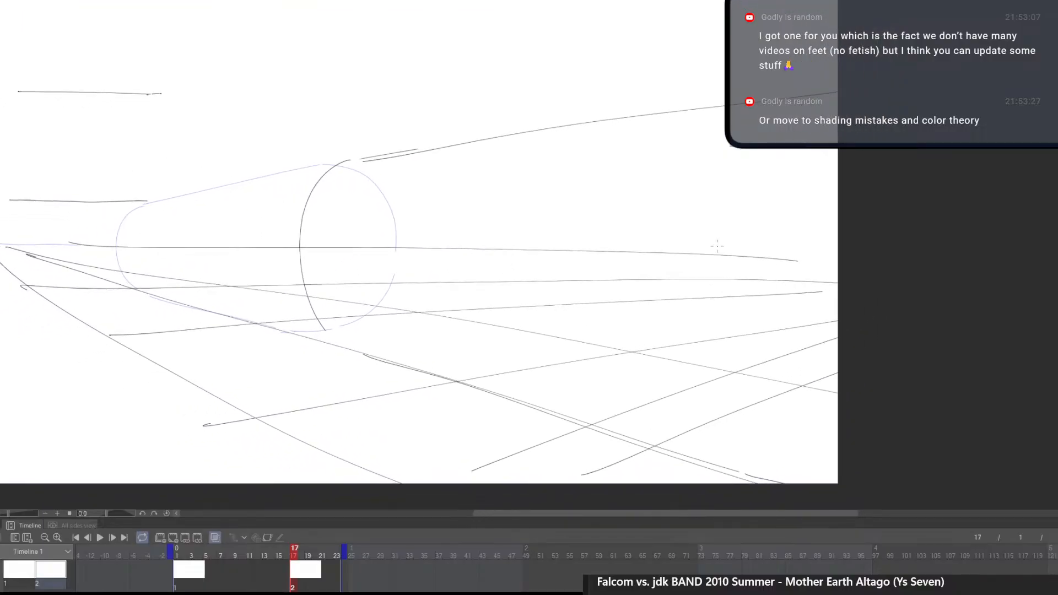
key(e)
mouse_move(326, 329)
mouse_down()
mouse_move(350, 166)
mouse_move(325, 171)
mouse_move(344, 333)
mouse_up()
key(p)
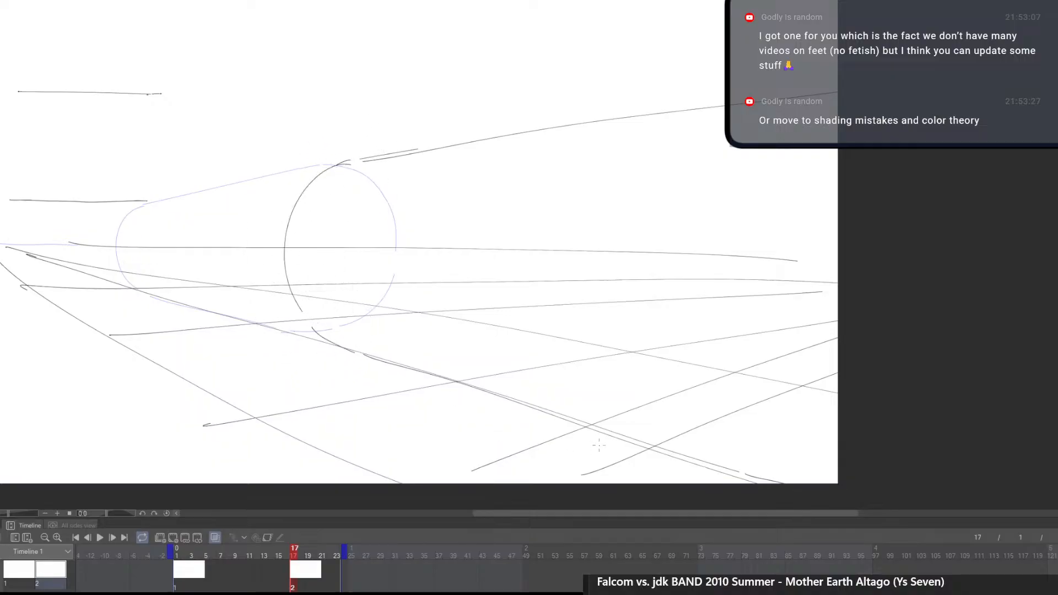
Erase the doubled line at the start of the upper edge and redraw the joins between the curved end and both long edges
scroll(677, 430, down, 2)
drag(656, 449, 655, 419)
scroll(622, 432, up, 1)
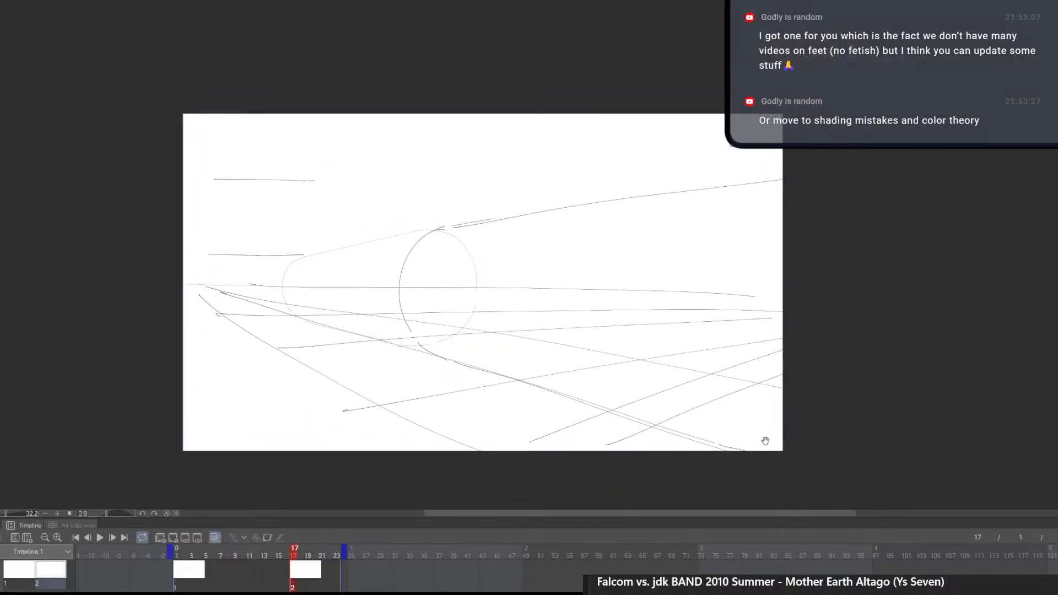
scroll(435, 229, up, 2)
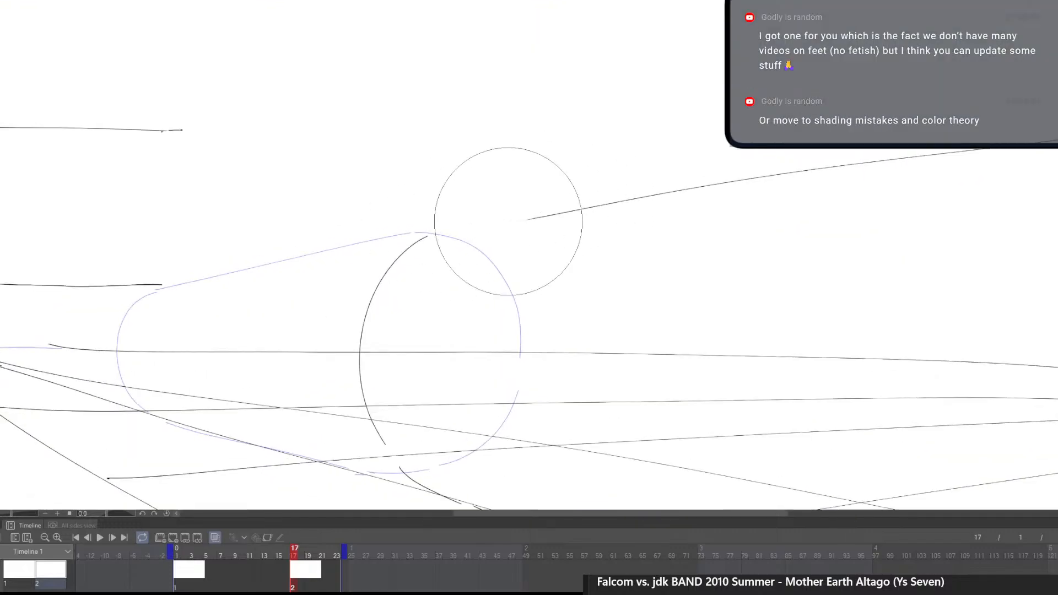
scroll(553, 268, down, 2)
drag(552, 267, 629, 309)
drag(658, 358, 459, 393)
mouse_move(497, 226)
mouse_down()
mouse_move(466, 289)
mouse_move(462, 272)
mouse_move(478, 243)
mouse_move(468, 279)
mouse_move(486, 241)
mouse_move(452, 330)
mouse_up()
key(e)
key(p)
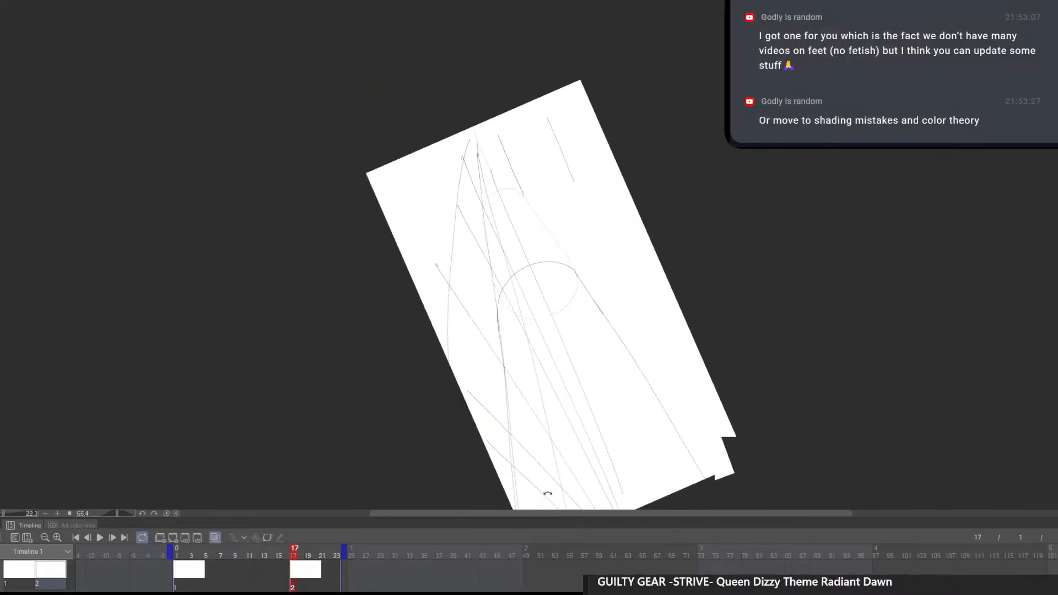
drag(700, 171, 706, 321)
drag(594, 320, 612, 317)
drag(617, 352, 621, 465)
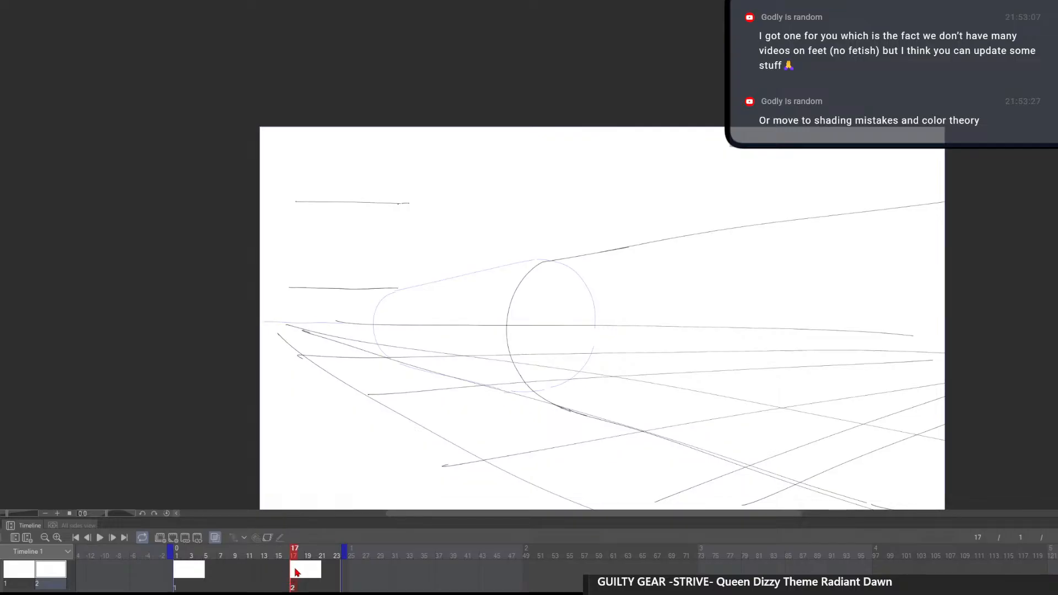
Compare the cylinder drawings on the first and last cels
drag(298, 574, 306, 516)
click(184, 575)
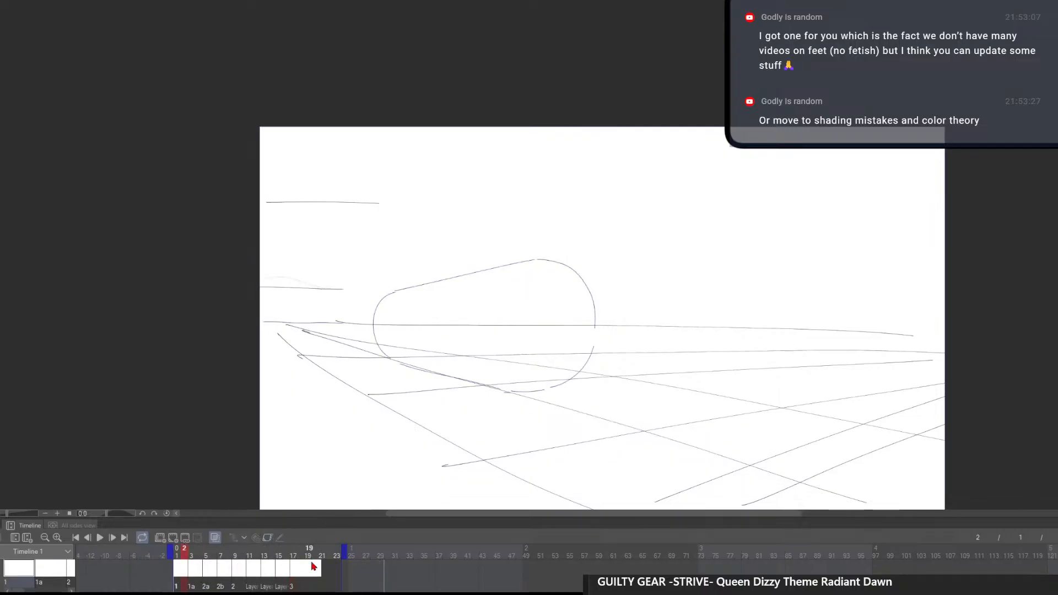
click(297, 576)
click(185, 573)
click(304, 576)
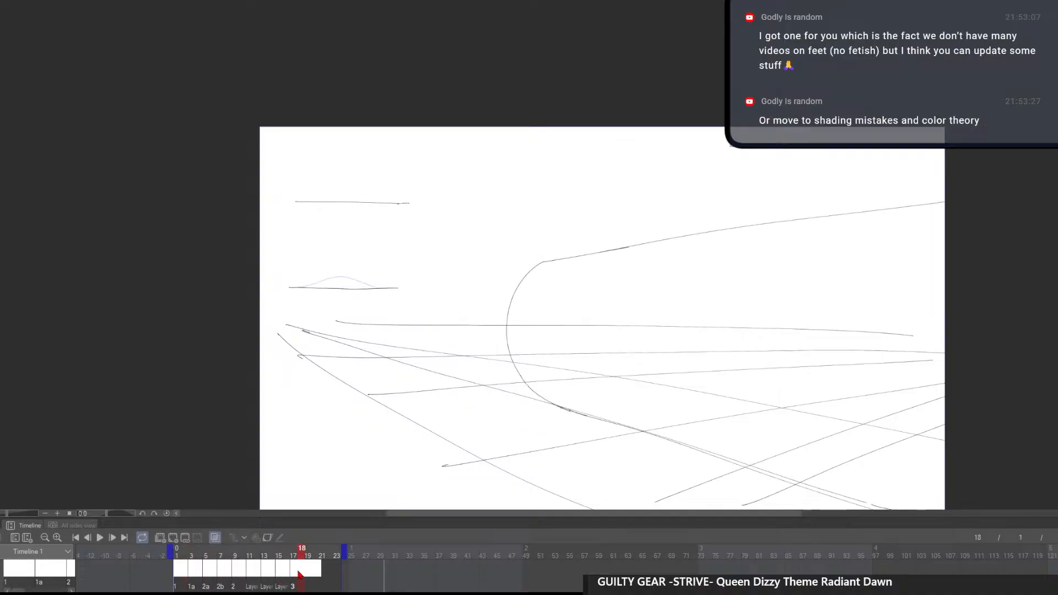
Add a blank cel at frame 9 of Folder 24 and circle the lower bump-shaped curve at the canvas's left side
drag(295, 572, 303, 594)
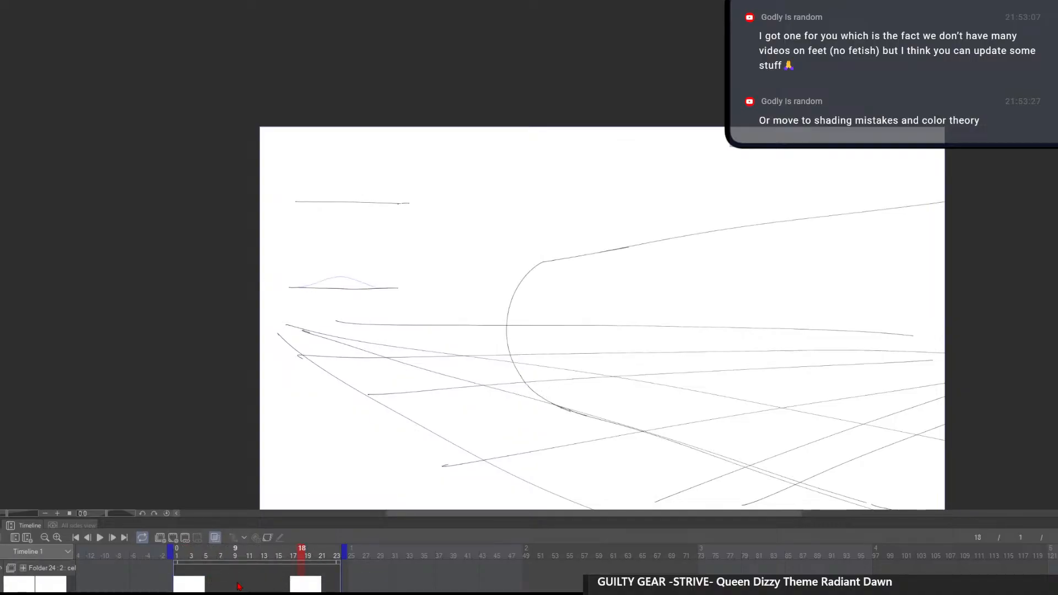
click(237, 585)
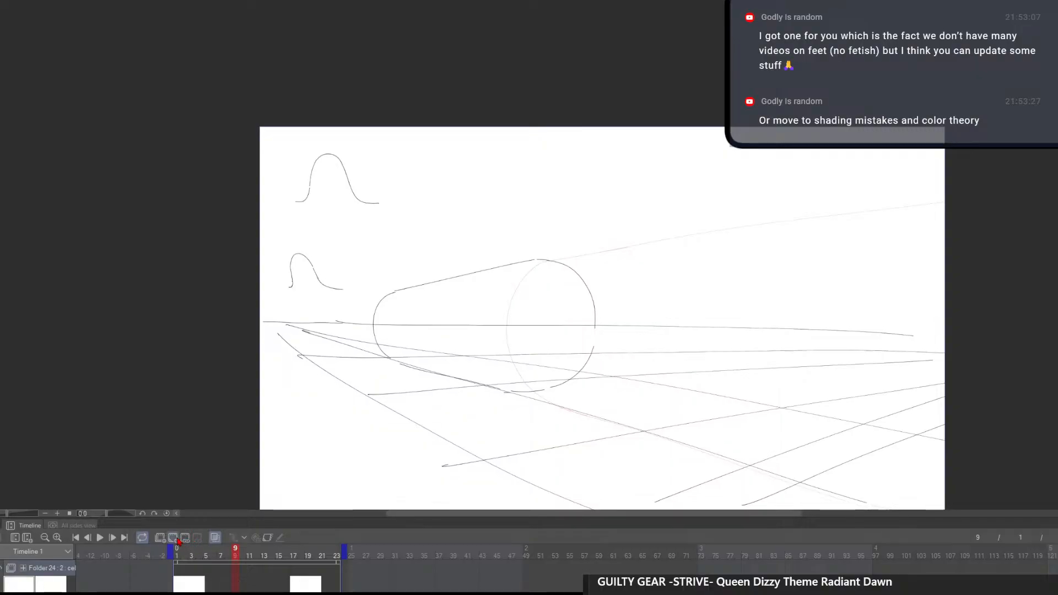
click(174, 538)
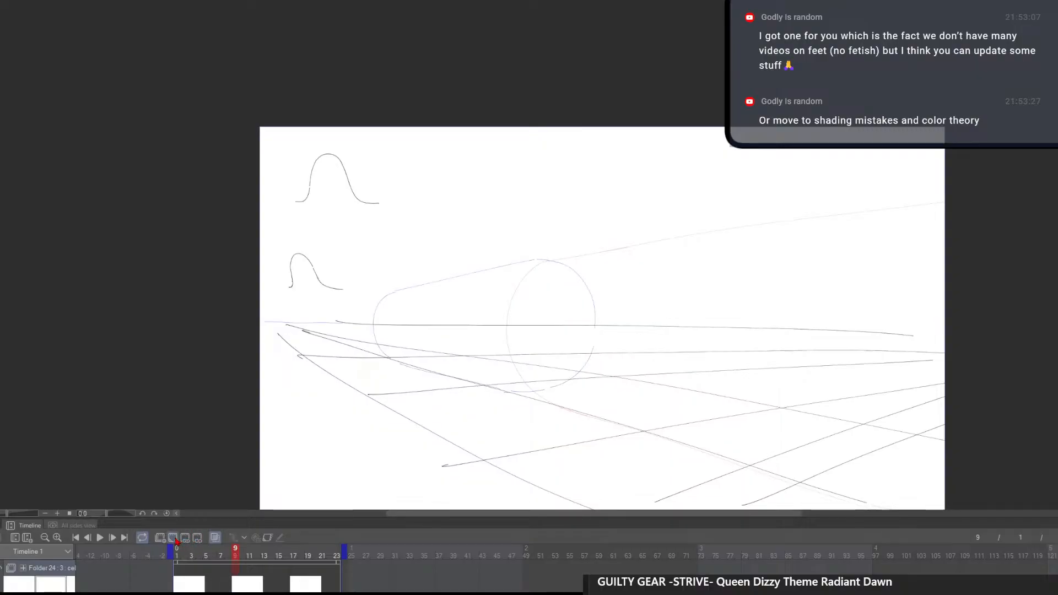
mouse_move(315, 236)
mouse_down()
mouse_move(348, 301)
mouse_move(264, 268)
mouse_up()
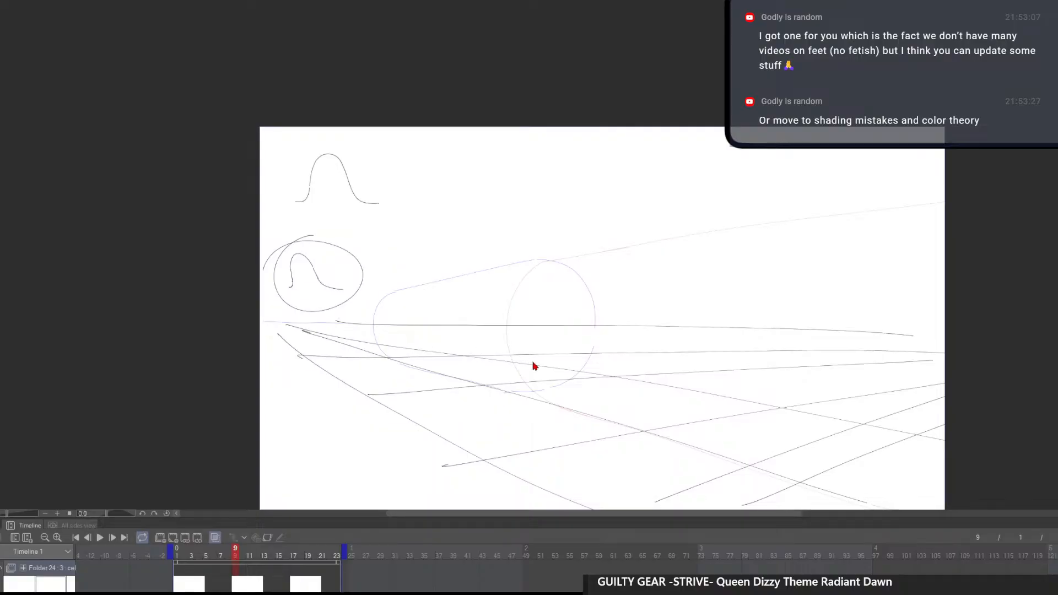
Undo the circle drawn around the lower bump-shaped curve
key(ctrl+z)
drag(600, 410, 546, 386)
scroll(535, 410, up, 2)
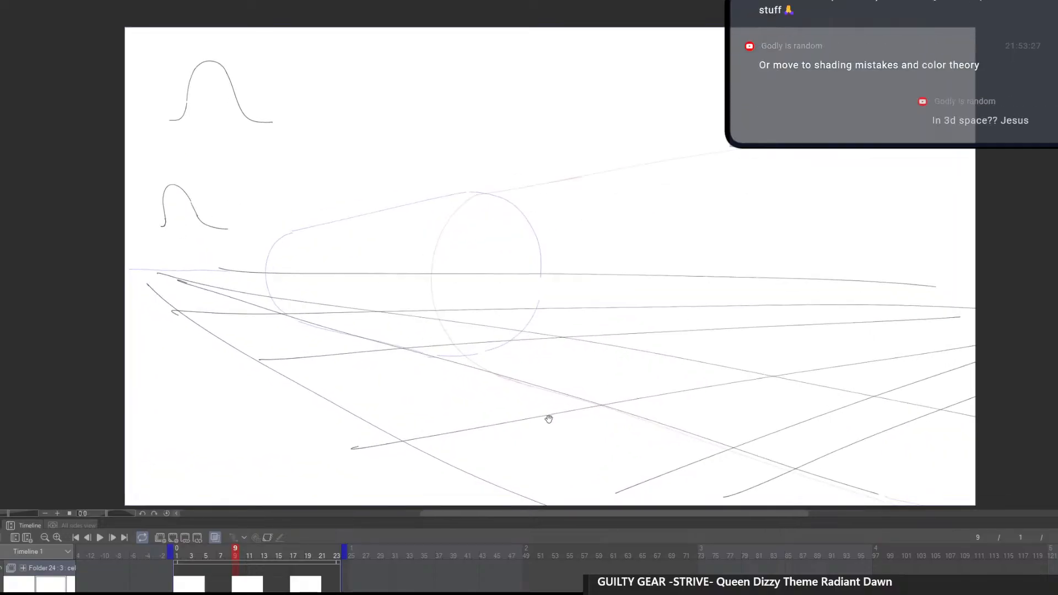
drag(567, 440, 558, 472)
drag(759, 463, 673, 385)
scroll(794, 390, down, 5)
drag(808, 434, 722, 421)
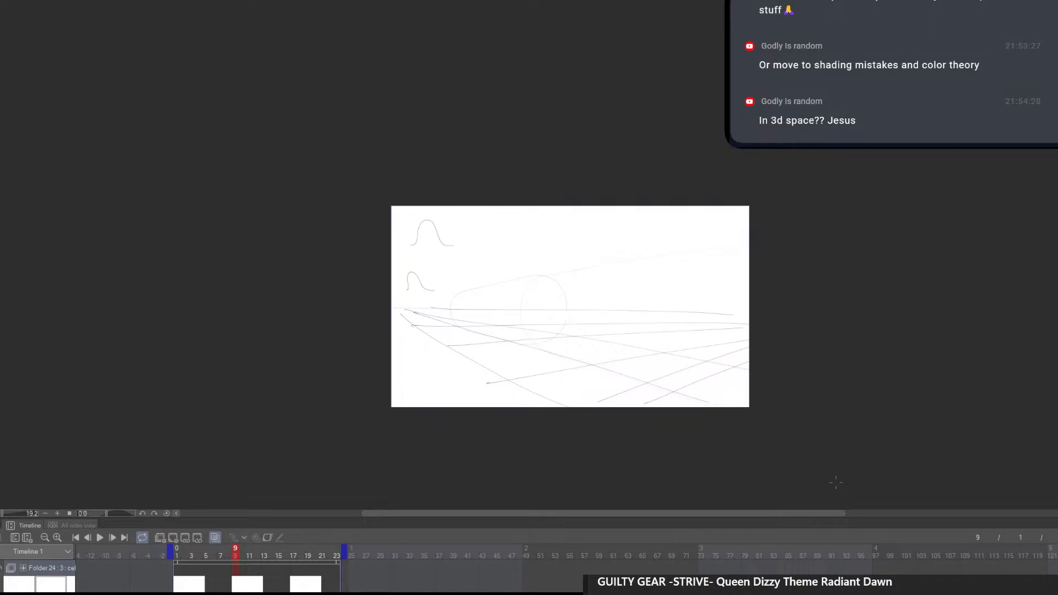
scroll(276, 573, down, 1)
Compare the cylinder's start drawing at frame 1 with its end drawing at frame 17
key(Home)
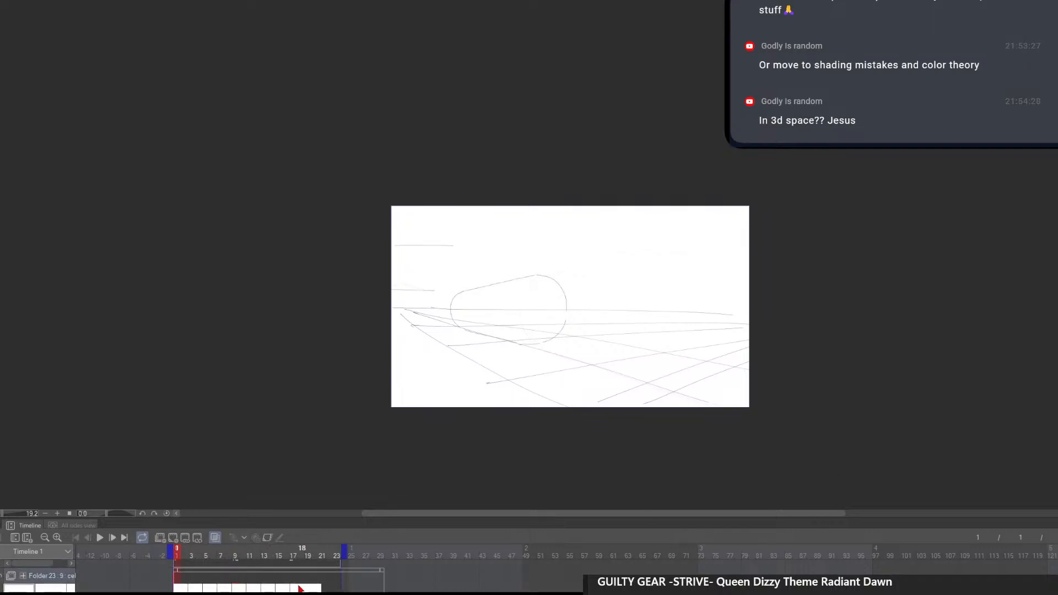
click(294, 553)
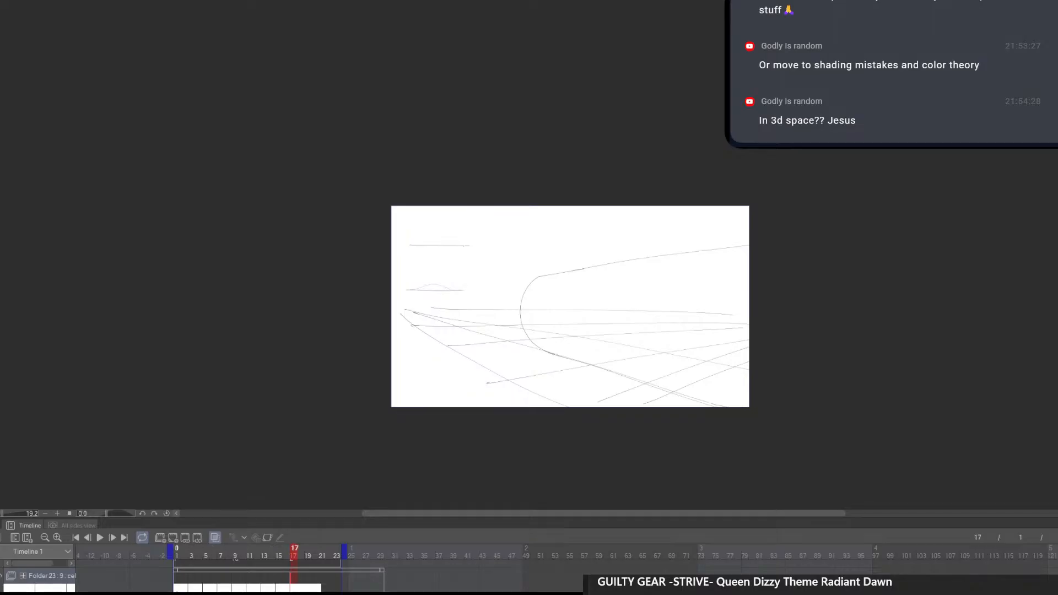
click(184, 554)
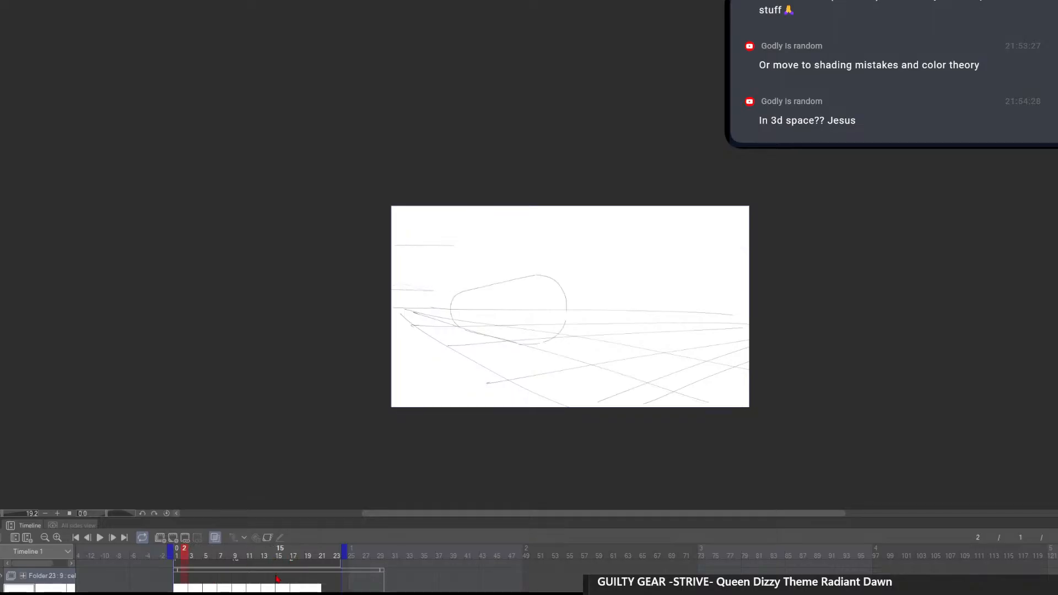
click(302, 553)
key(Home)
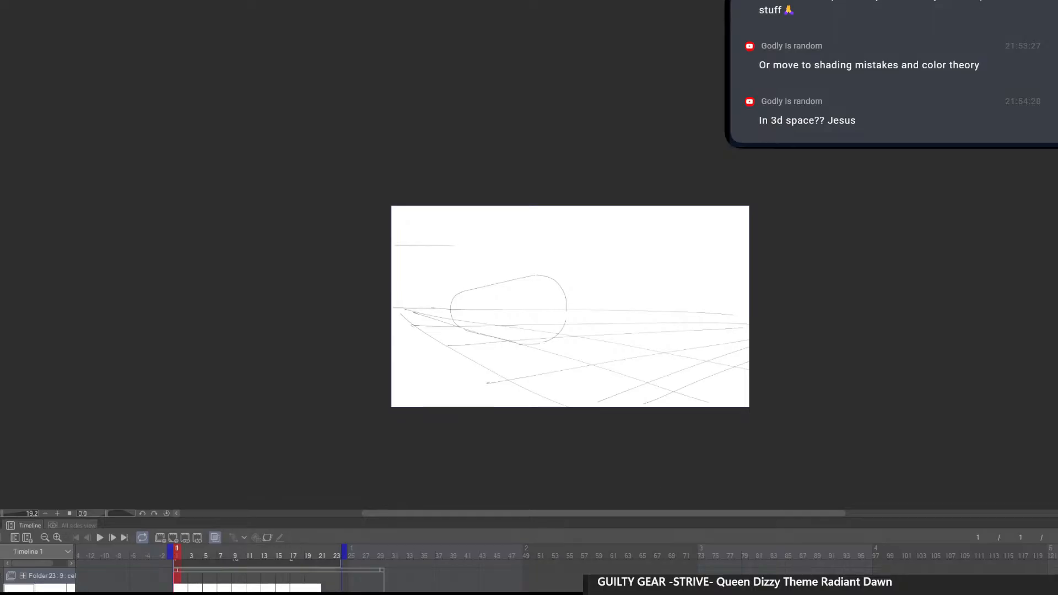
mouse_move(582, 234)
mouse_down()
mouse_move(525, 234)
mouse_move(485, 255)
mouse_move(505, 235)
mouse_up()
scroll(589, 226, up, 3)
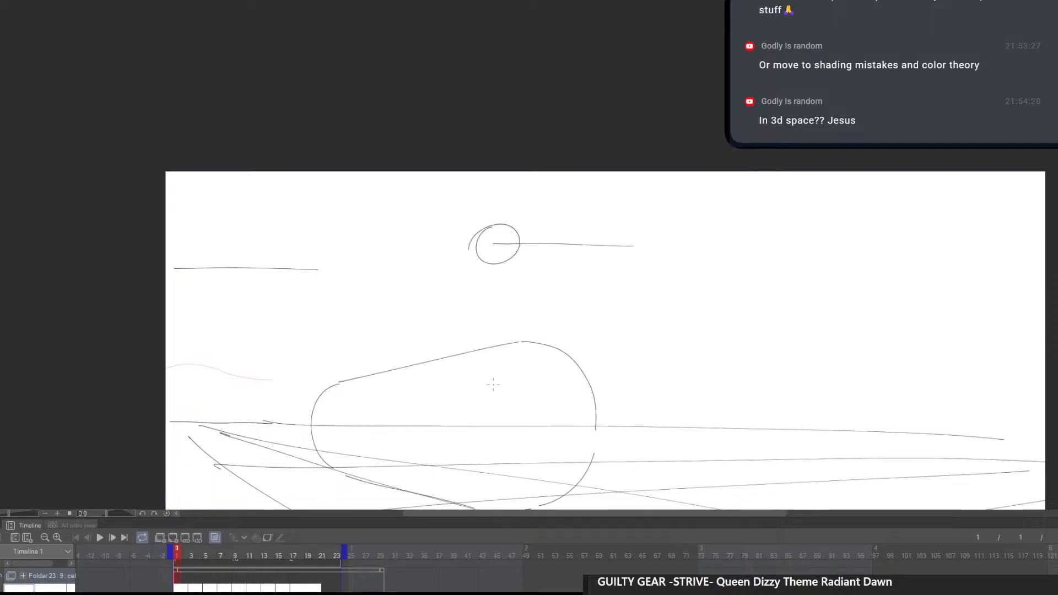
key(ctrl+z)
click(292, 590)
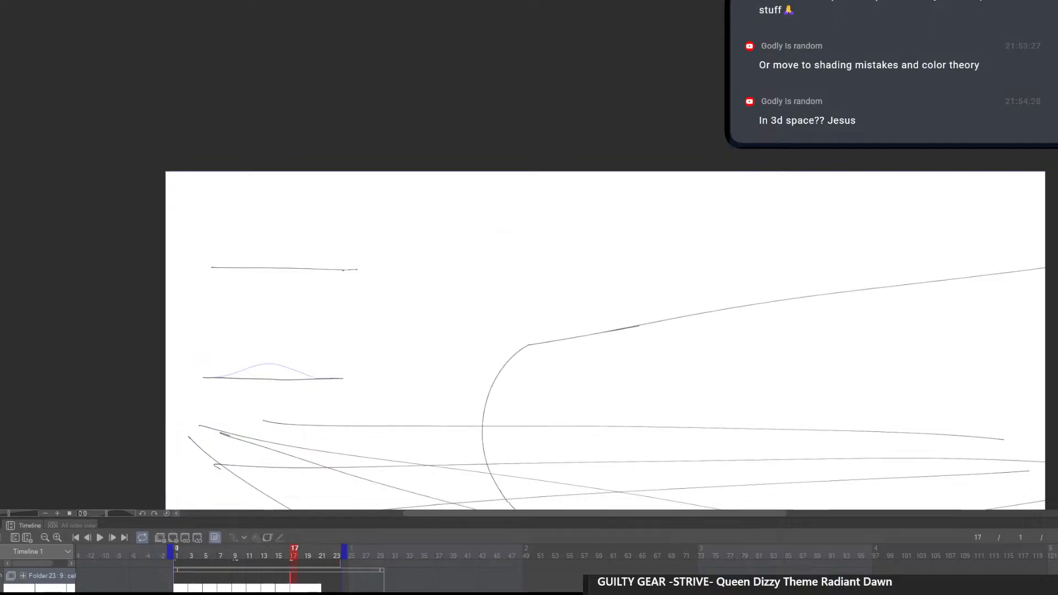
click(177, 590)
key(ctrl+z)
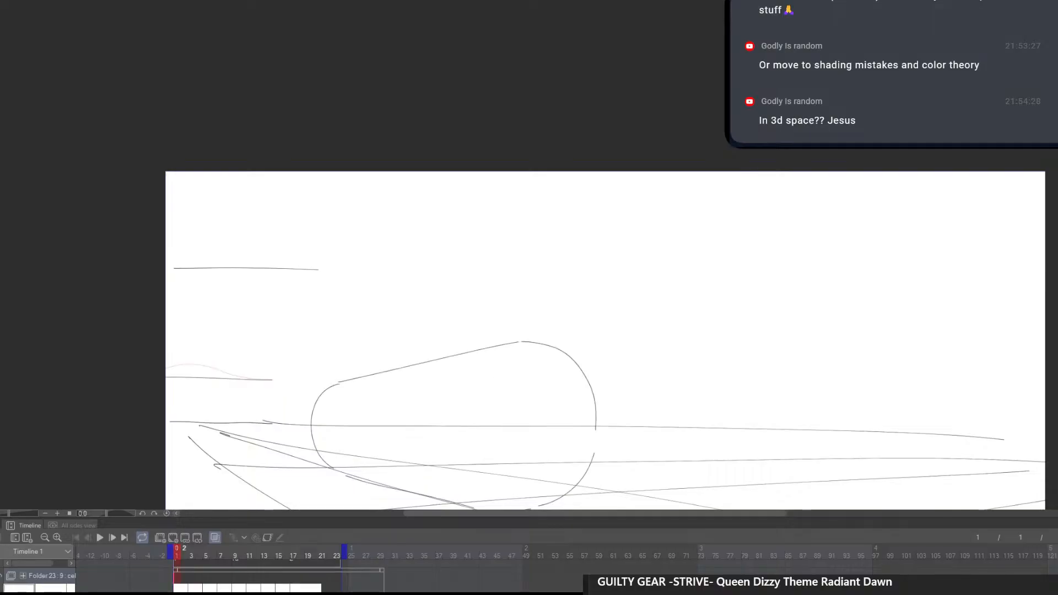
Move the lower bump curve and its base line to the canvas's upper middle, and check them against the start and end drawings
drag(393, 354, 661, 220)
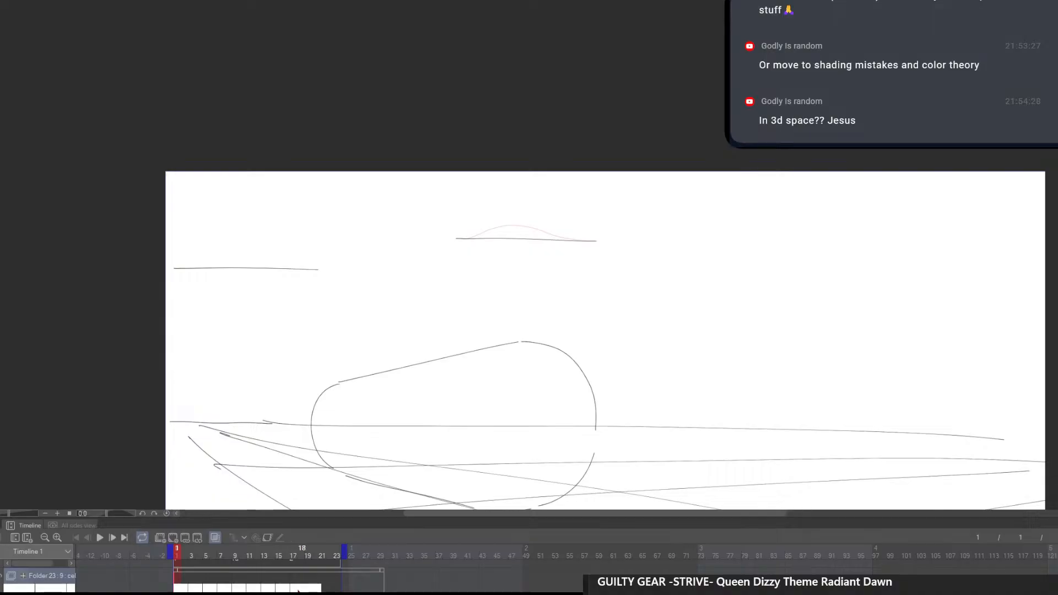
click(299, 590)
click(184, 589)
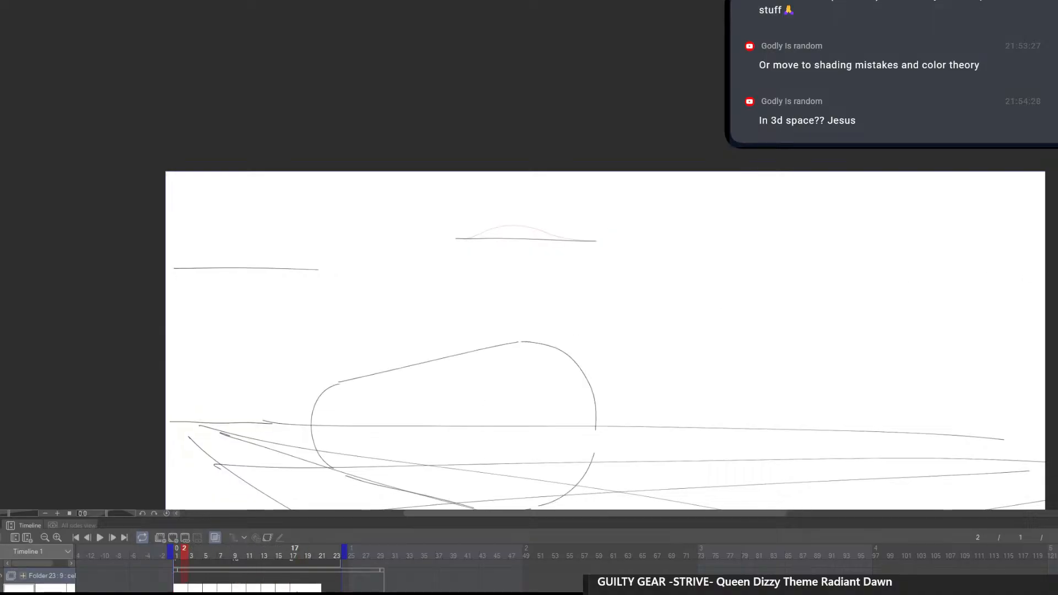
click(299, 590)
click(184, 589)
click(299, 590)
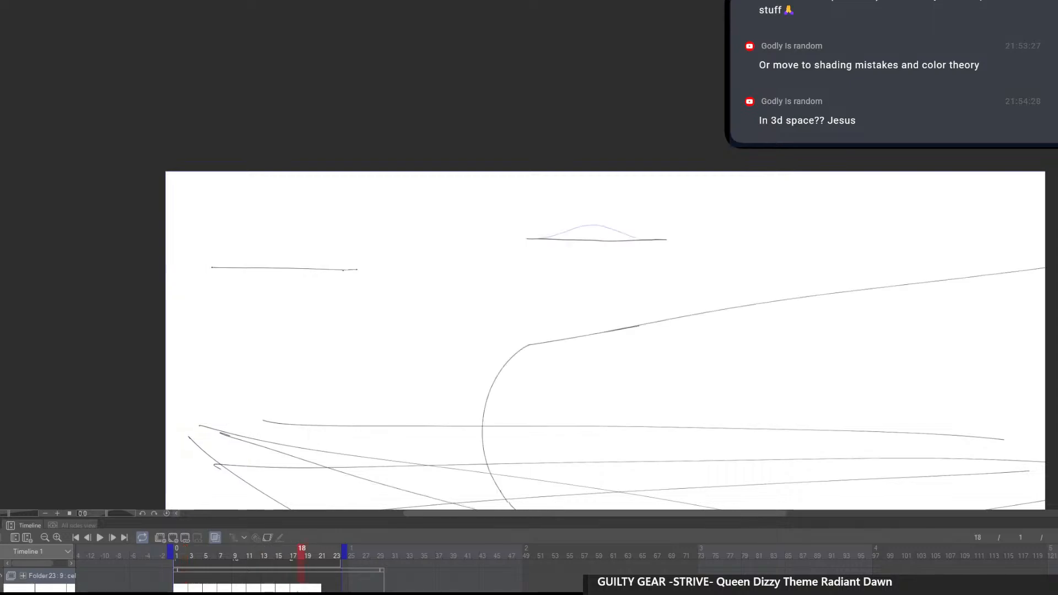
click(187, 589)
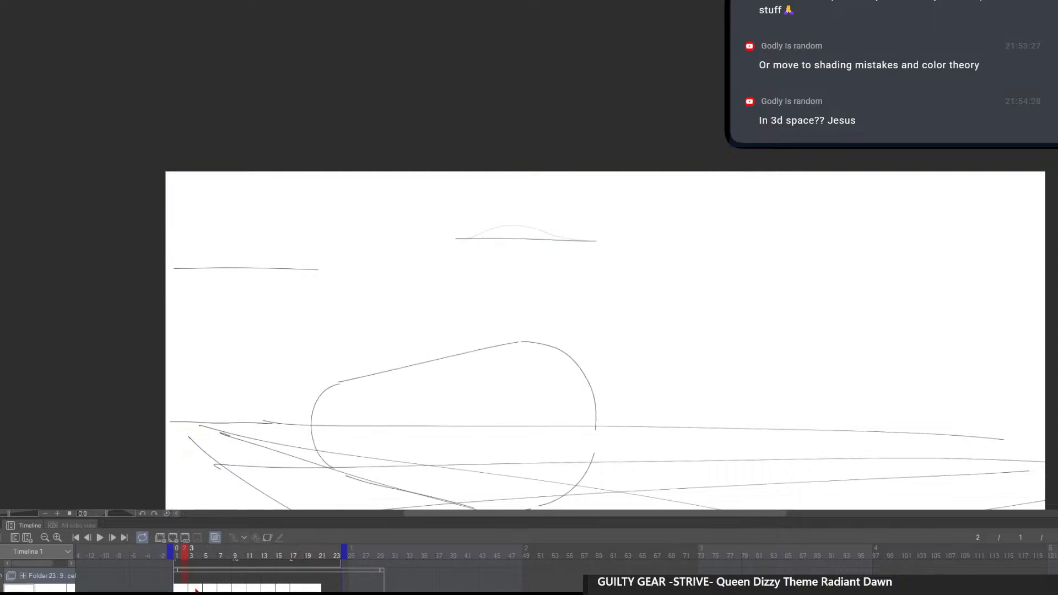
scroll(246, 575, up, 1)
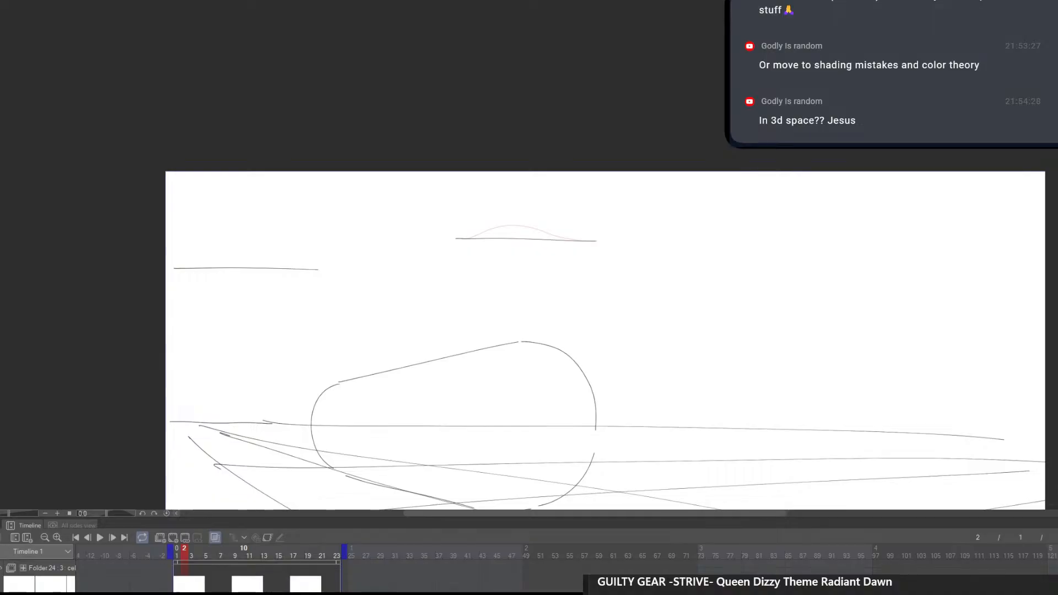
Examine the in-between cel at frame 9 against the cylinder's start and end drawings
click(235, 589)
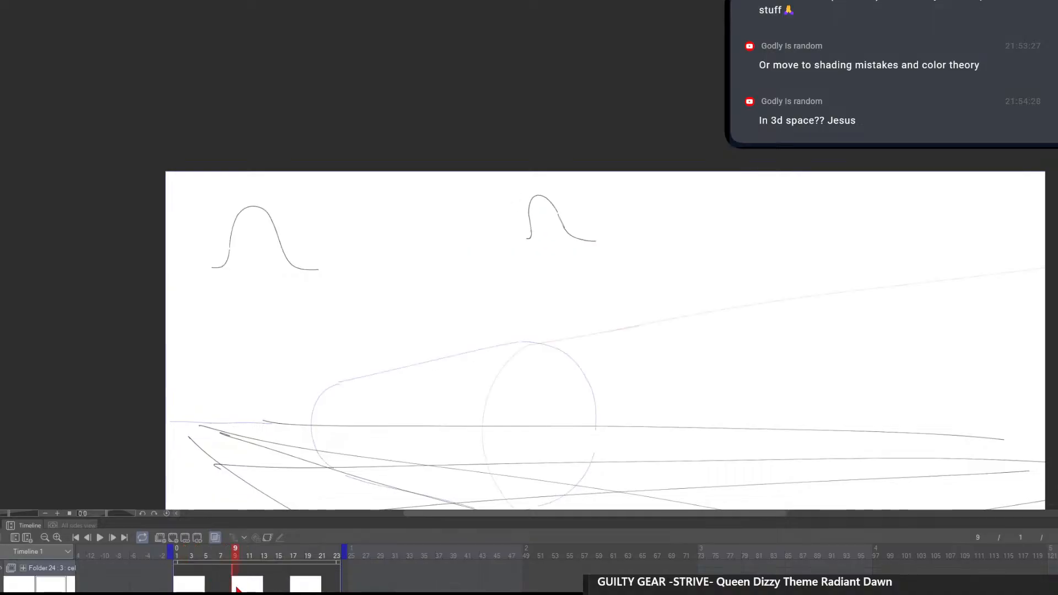
drag(557, 448, 489, 312)
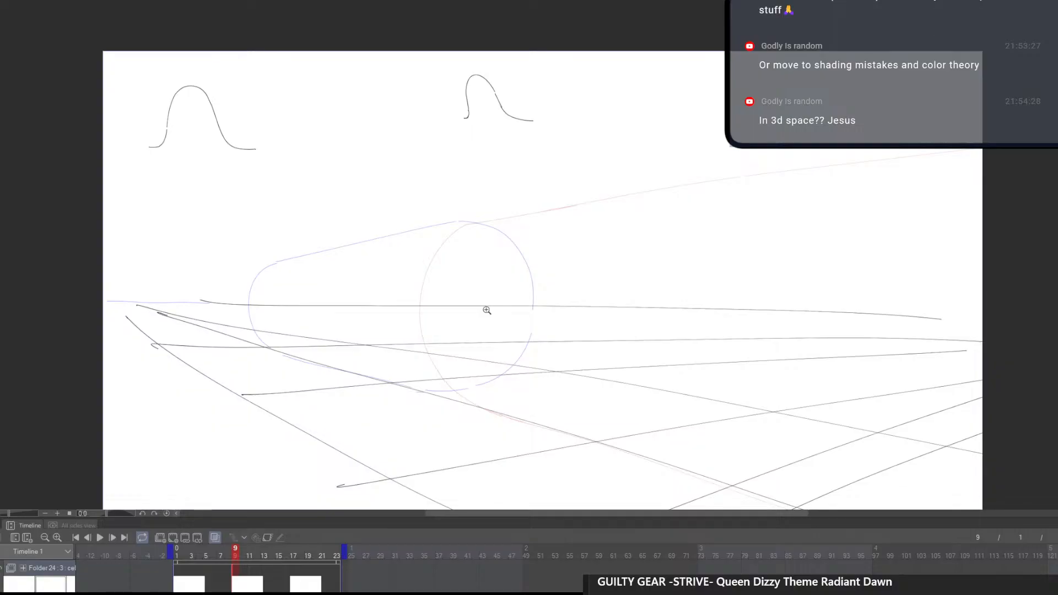
scroll(527, 436, down, 3)
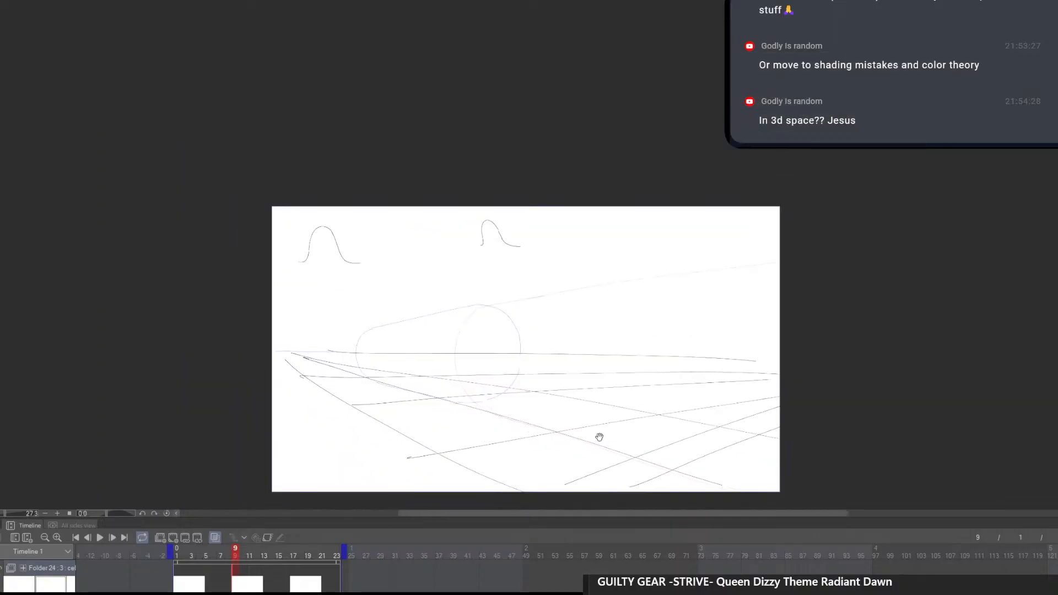
scroll(605, 419, up, 3)
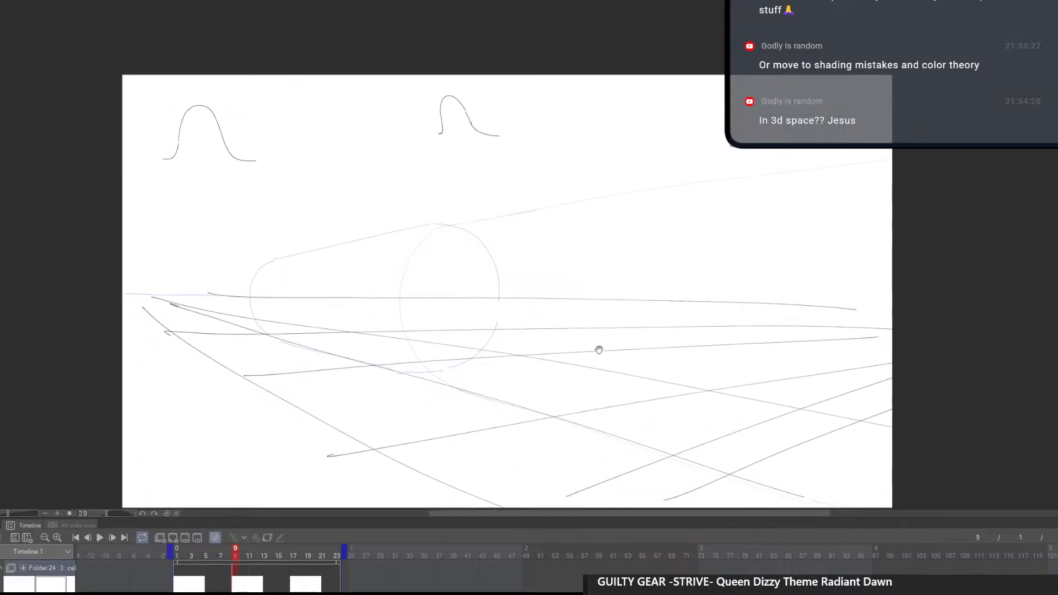
drag(556, 409, 627, 428)
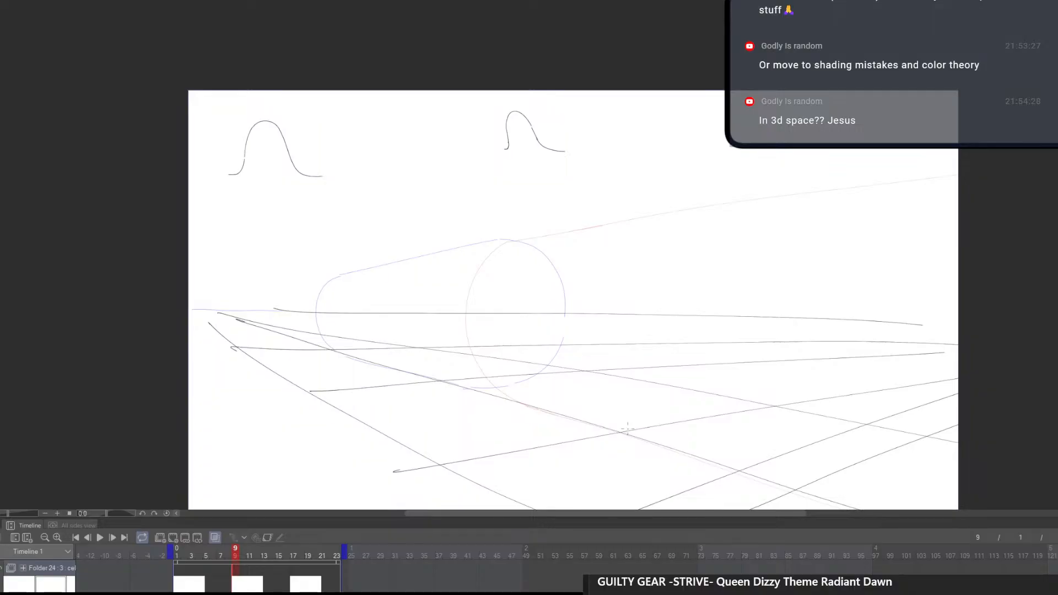
click(301, 589)
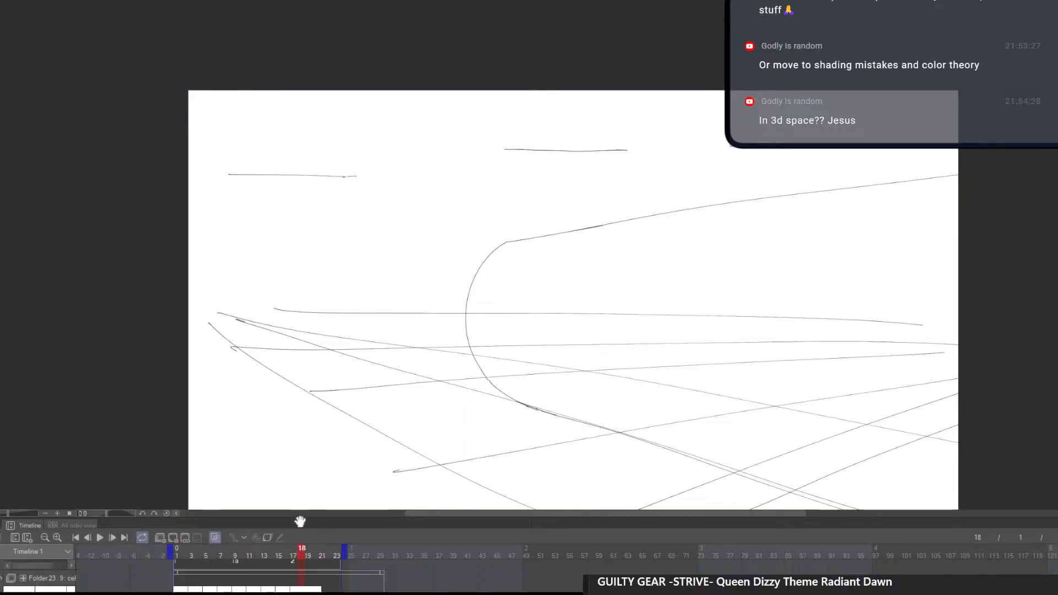
drag(301, 522, 300, 501)
click(177, 580)
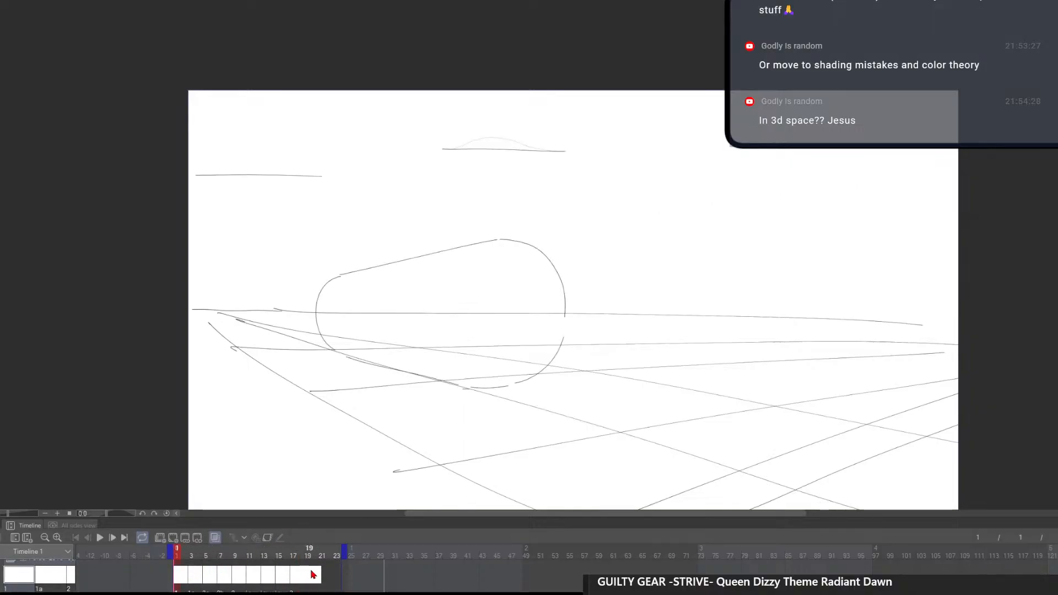
click(297, 581)
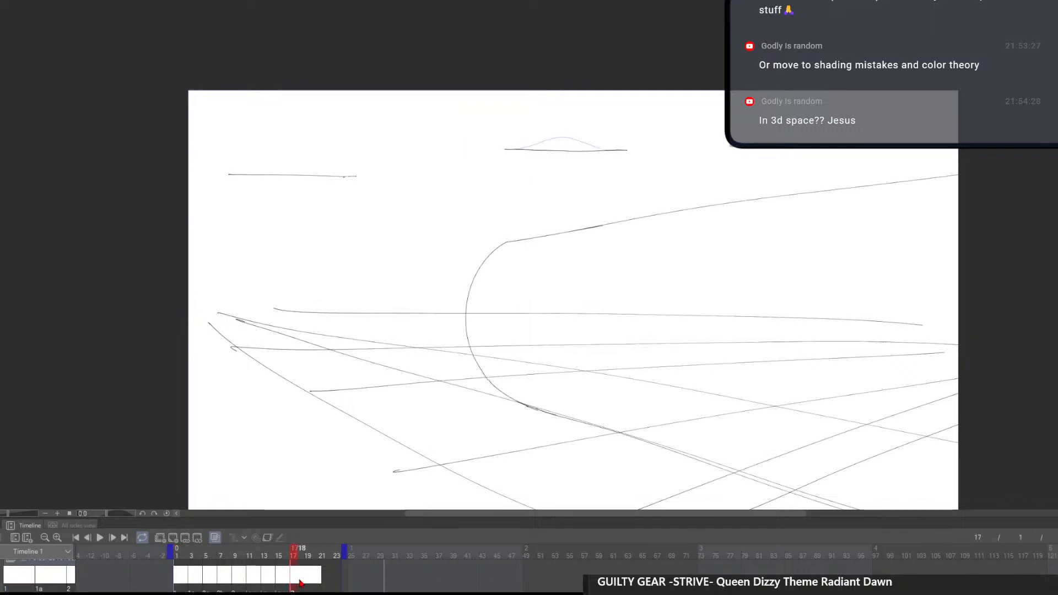
click(187, 577)
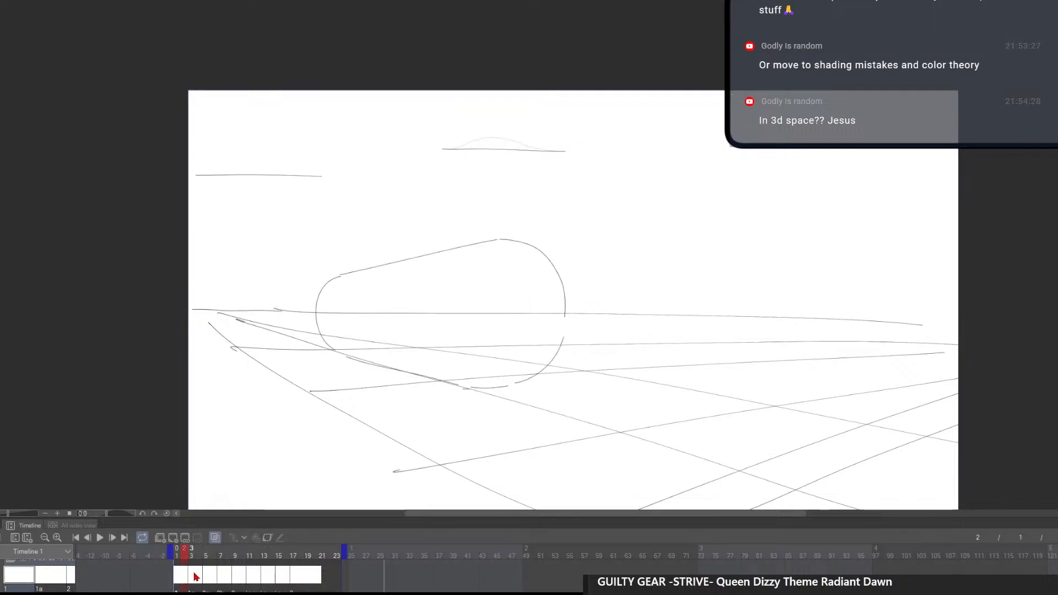
click(302, 580)
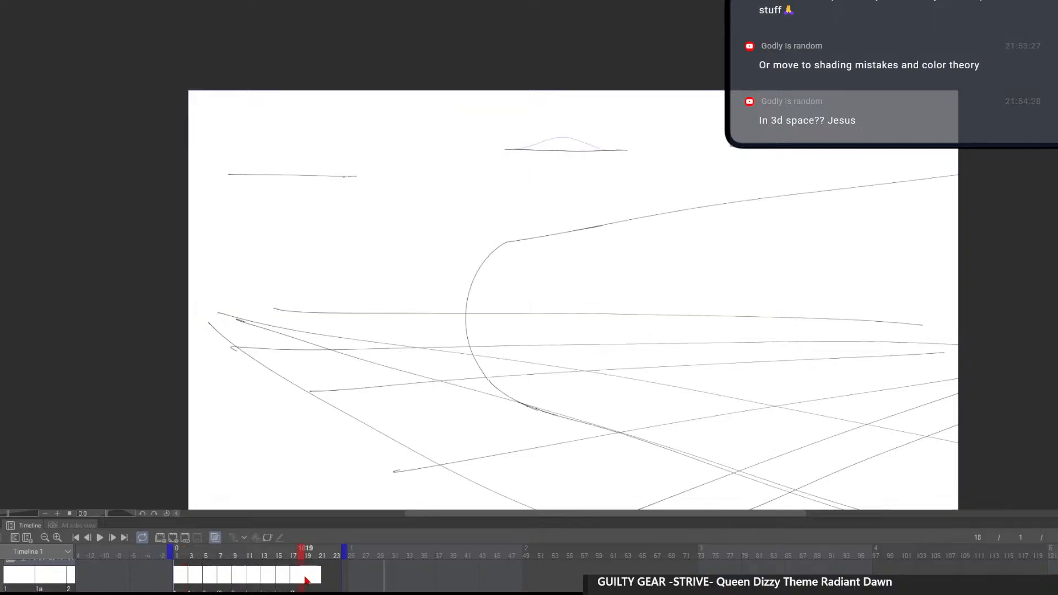
click(236, 584)
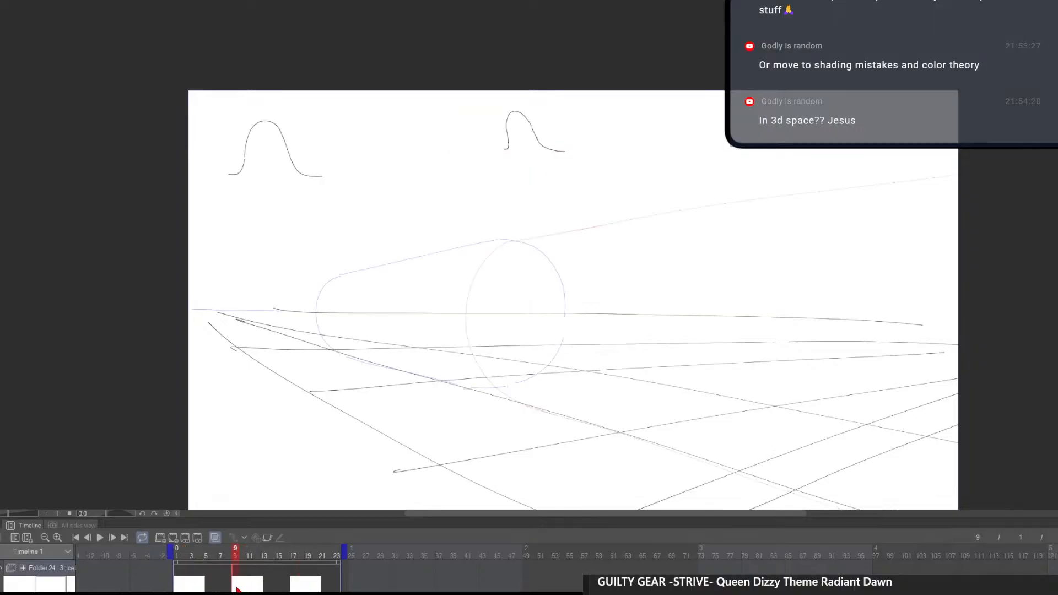
Erase the left end of the frame 17 cylinder and redraw its arc farther left, between the start cylinder's two long edges
click(294, 588)
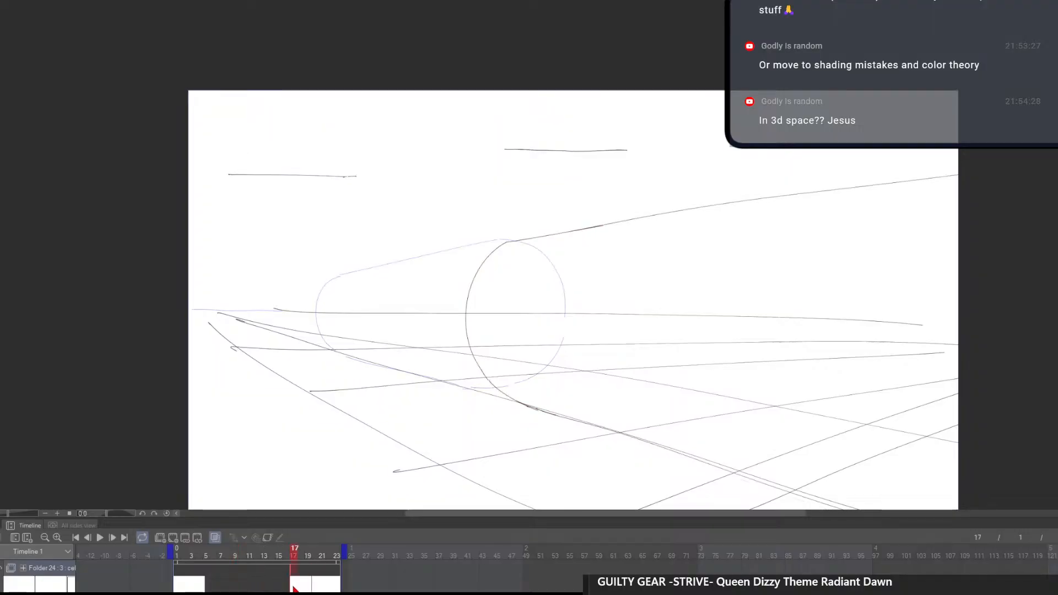
drag(700, 435, 678, 371)
mouse_move(519, 341)
mouse_down()
mouse_move(481, 198)
mouse_move(489, 204)
mouse_up()
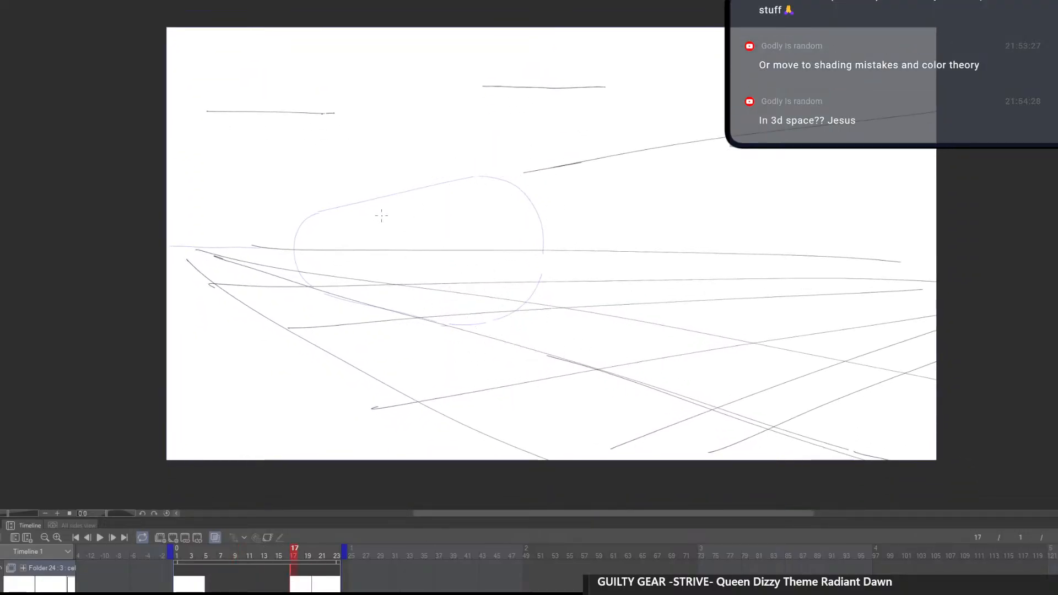
mouse_move(384, 197)
mouse_down()
mouse_move(371, 201)
mouse_move(381, 305)
mouse_up()
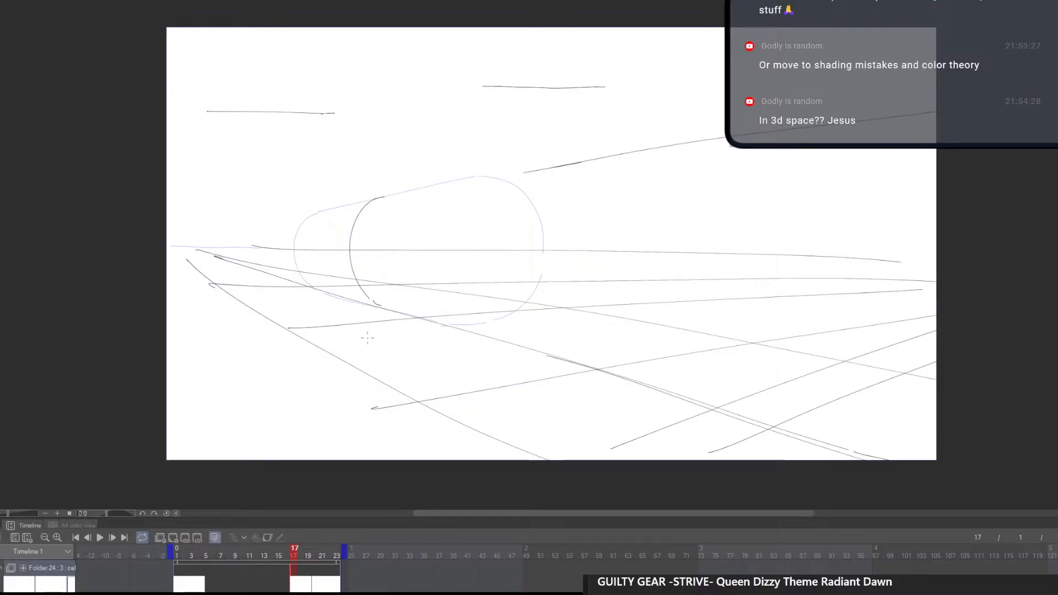
Erase the end cylinder's old long edges and redraw the lower edge from the new arc toward the canvas's lower right
key(e)
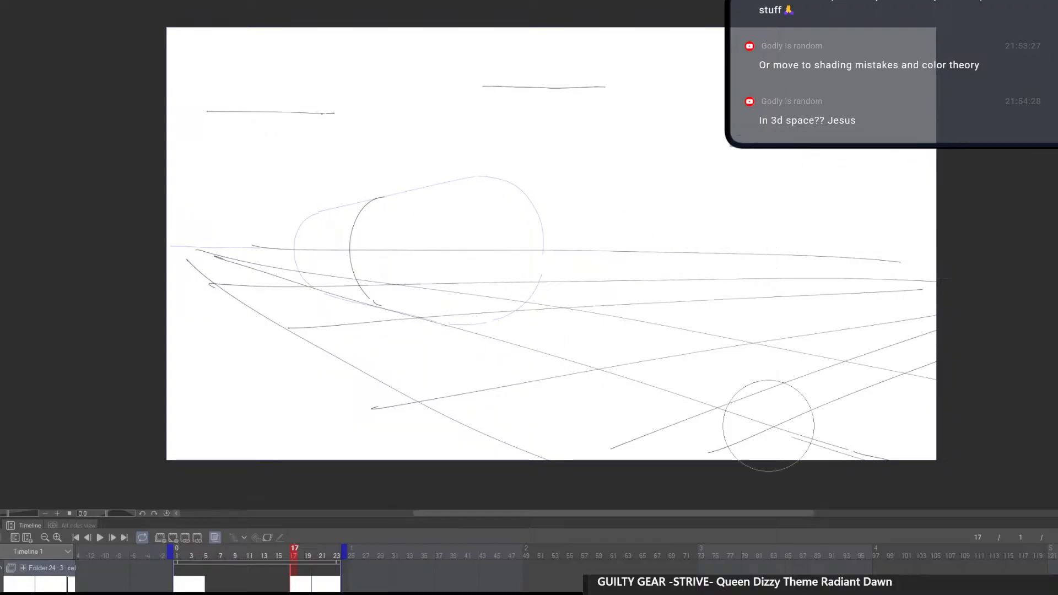
mouse_move(888, 150)
mouse_down()
mouse_move(922, 167)
mouse_move(861, 459)
mouse_up()
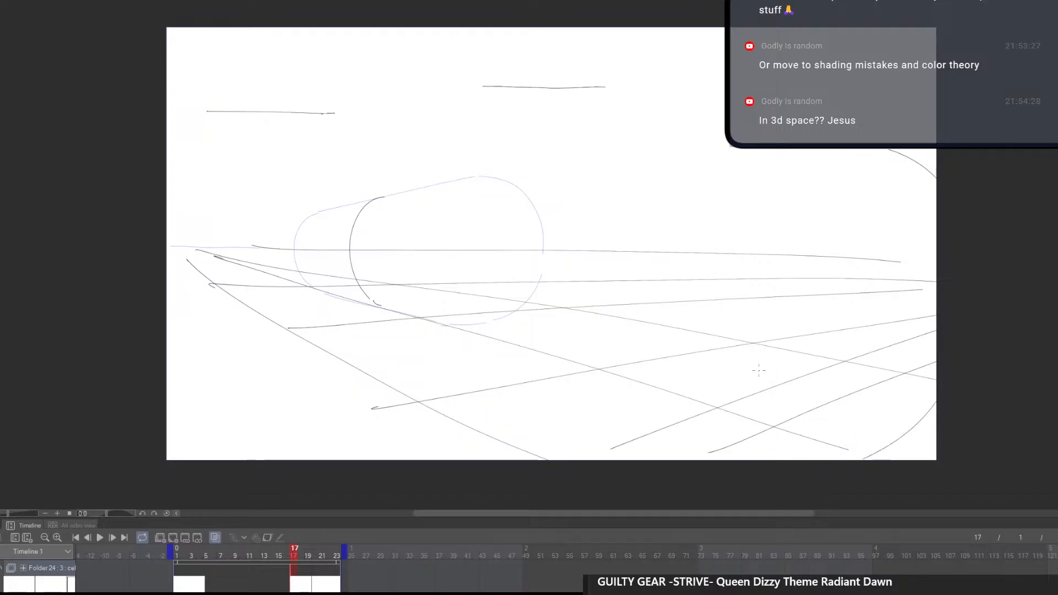
drag(386, 307, 931, 485)
key(ctrl+z)
mouse_move(376, 304)
mouse_down()
mouse_move(840, 451)
mouse_move(964, 283)
mouse_move(901, 158)
mouse_up()
key(e)
key(p)
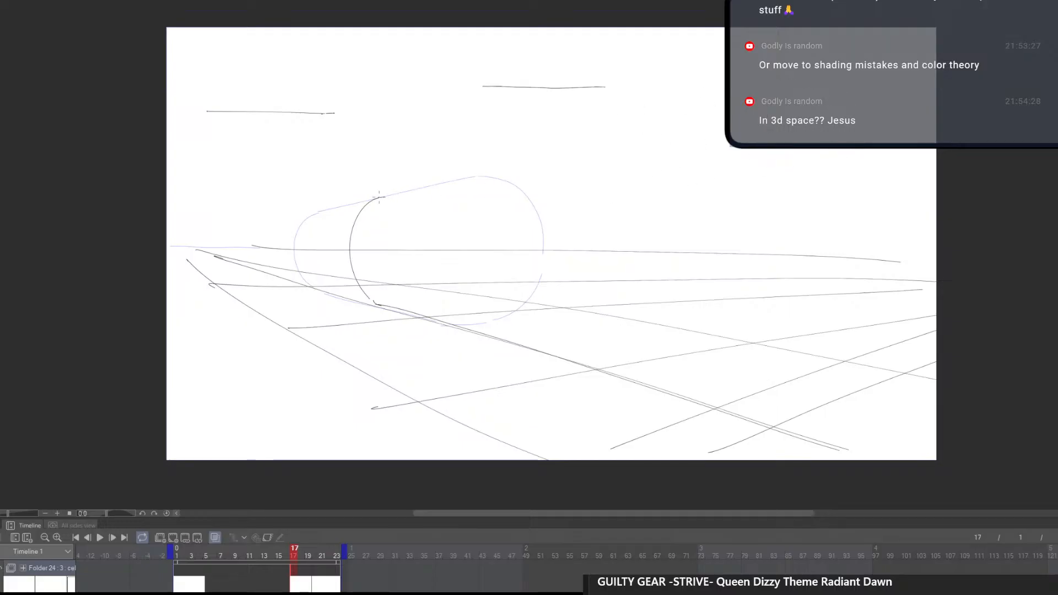
Draw the end cylinder's upper edge and its curved right end running off the canvas, and return to the frame 9 cel
drag(379, 198, 911, 132)
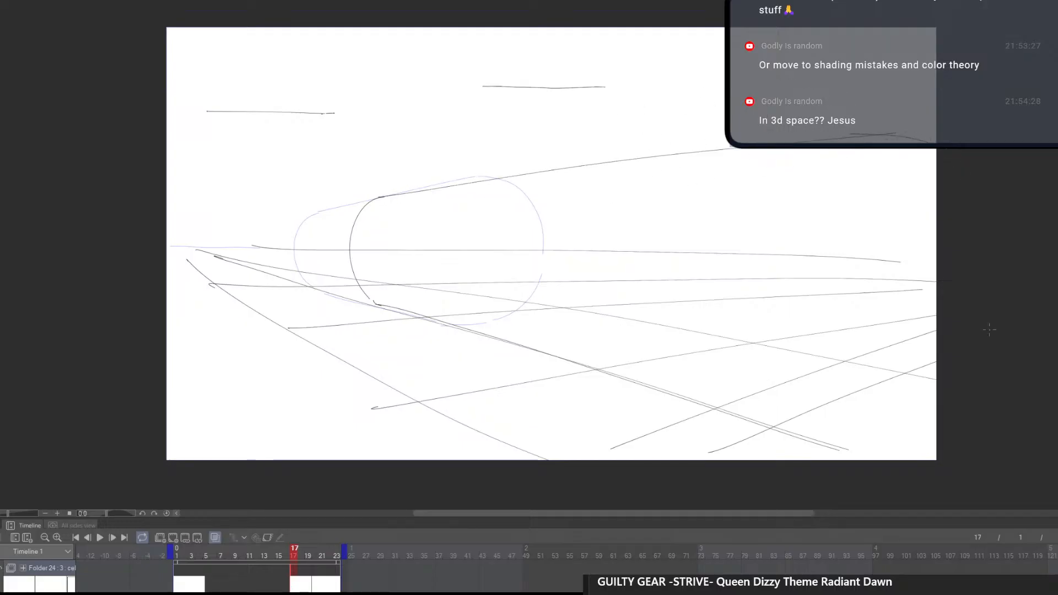
mouse_move(959, 410)
mouse_down()
mouse_move(857, 455)
mouse_move(953, 386)
mouse_up()
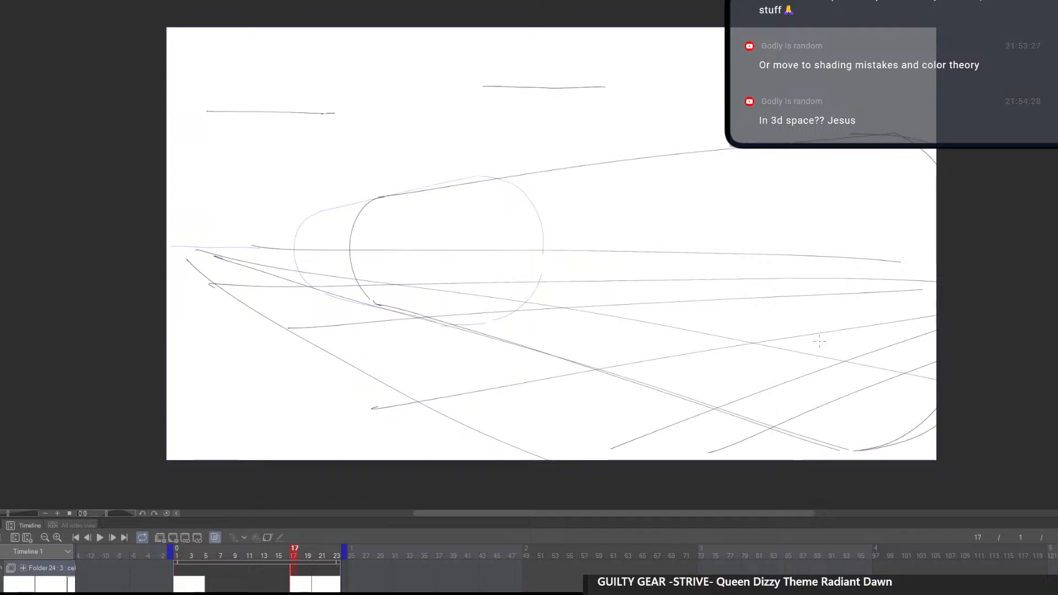
key(period)
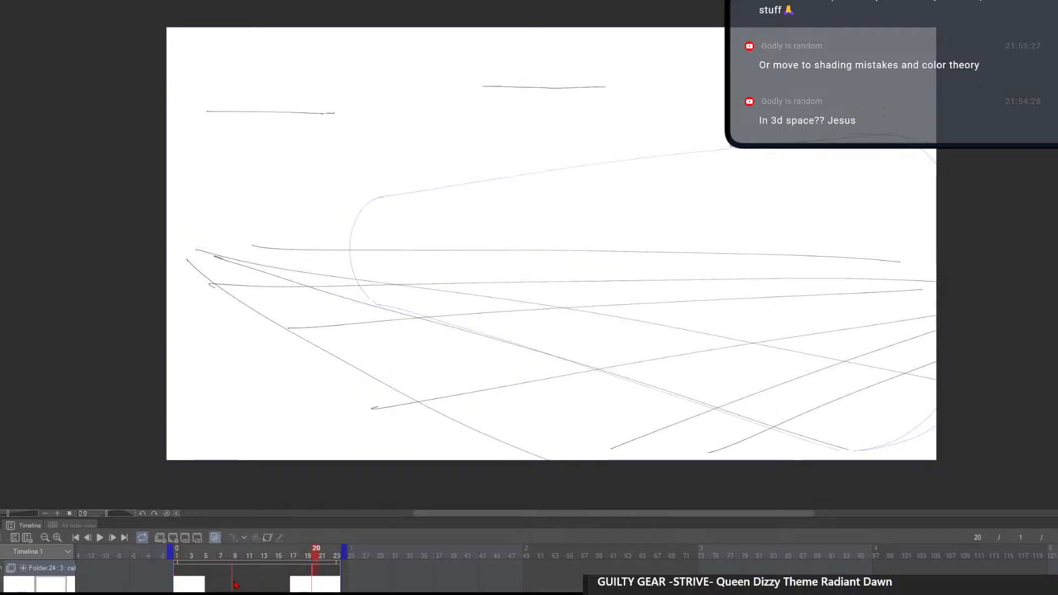
click(235, 583)
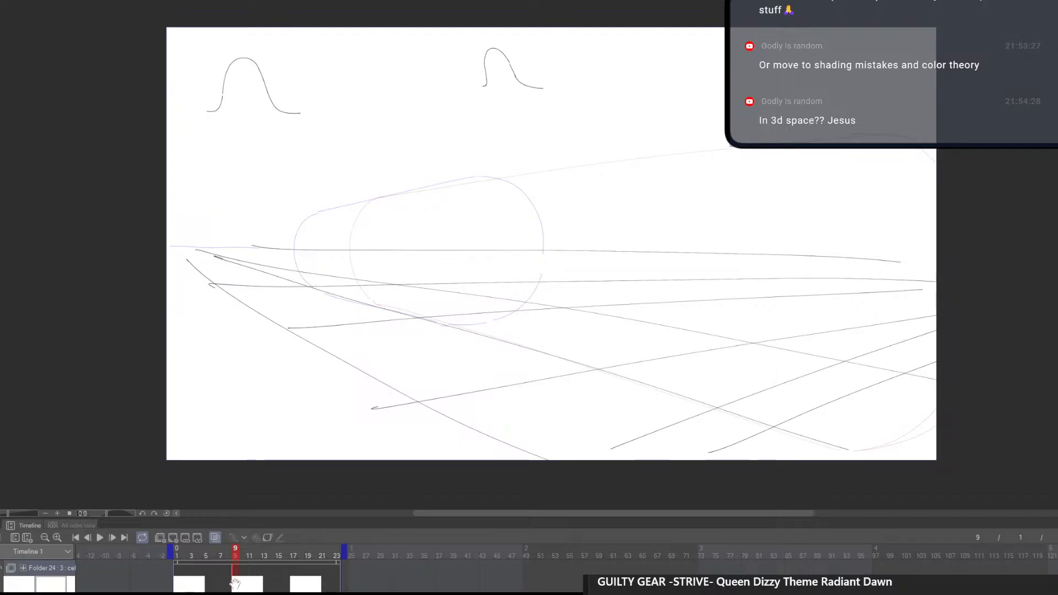
Compare the cylinder drawings at frame 1, the middle cel and frame 17, and return to the in-between cel at frame 9
scroll(518, 312, up, 2)
mouse_move(518, 312)
mouse_down()
mouse_move(547, 320)
mouse_move(474, 349)
mouse_up()
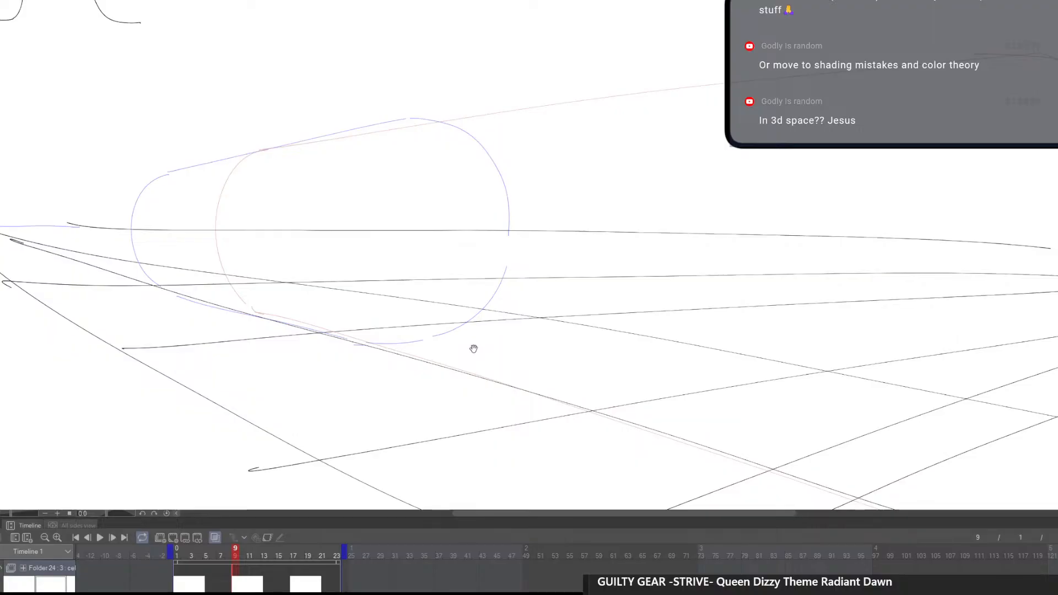
drag(475, 349, 441, 382)
drag(441, 382, 402, 439)
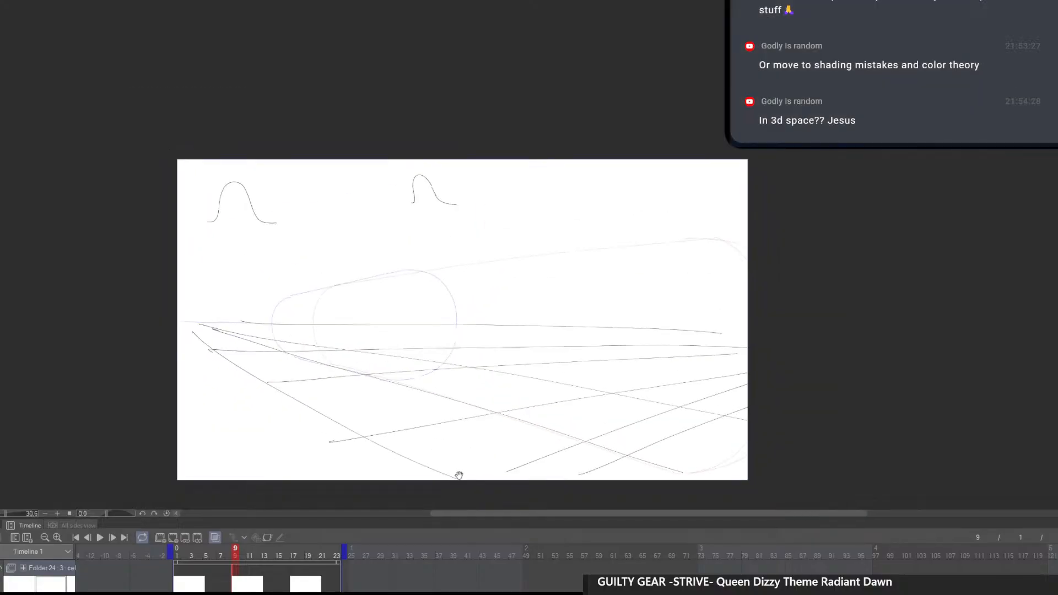
drag(298, 349, 392, 432)
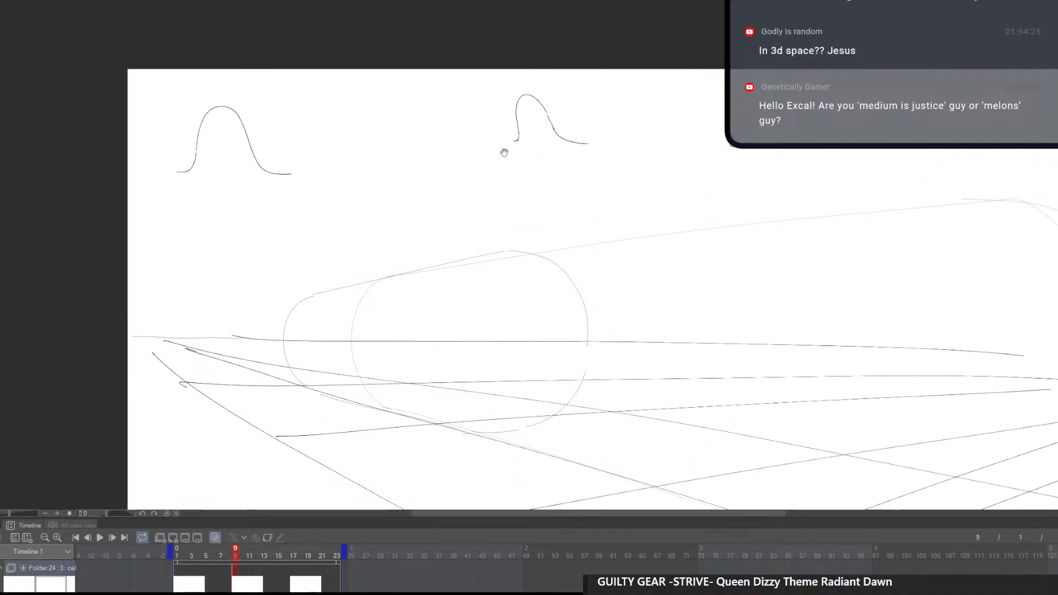
drag(248, 579, 255, 542)
click(177, 590)
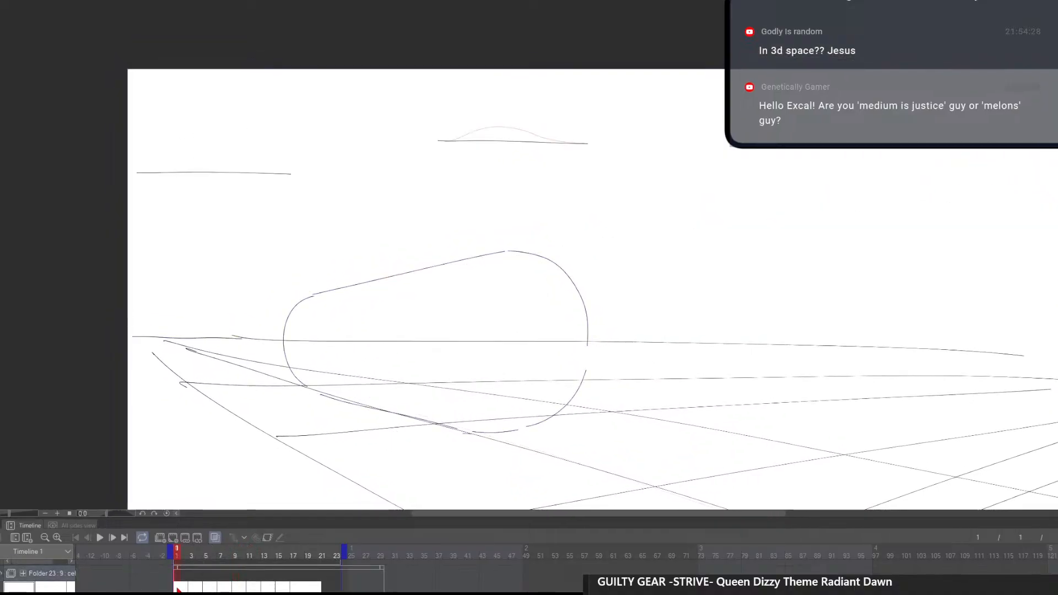
click(244, 587)
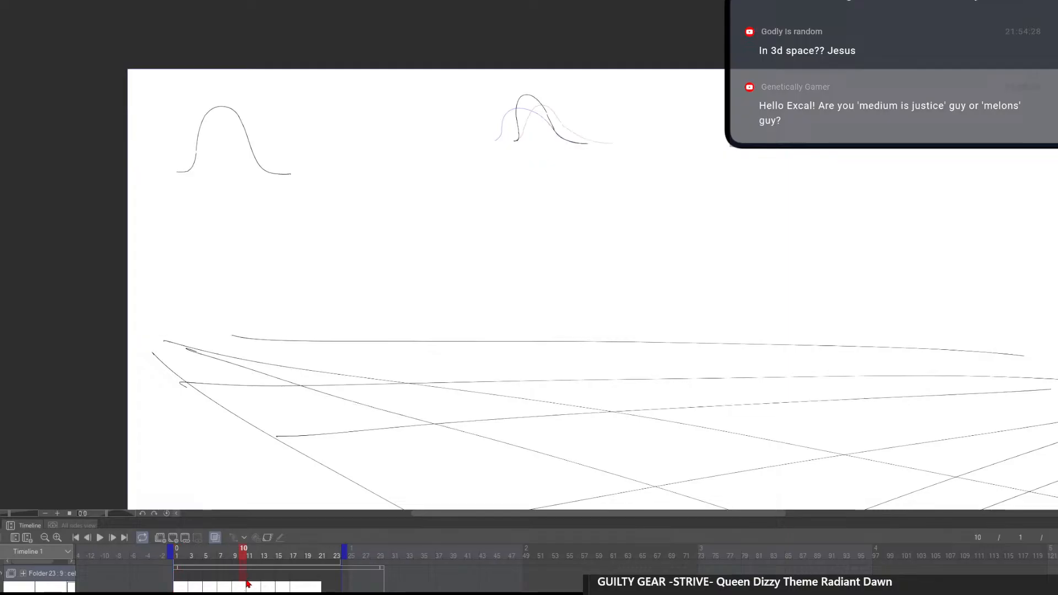
drag(248, 584, 293, 591)
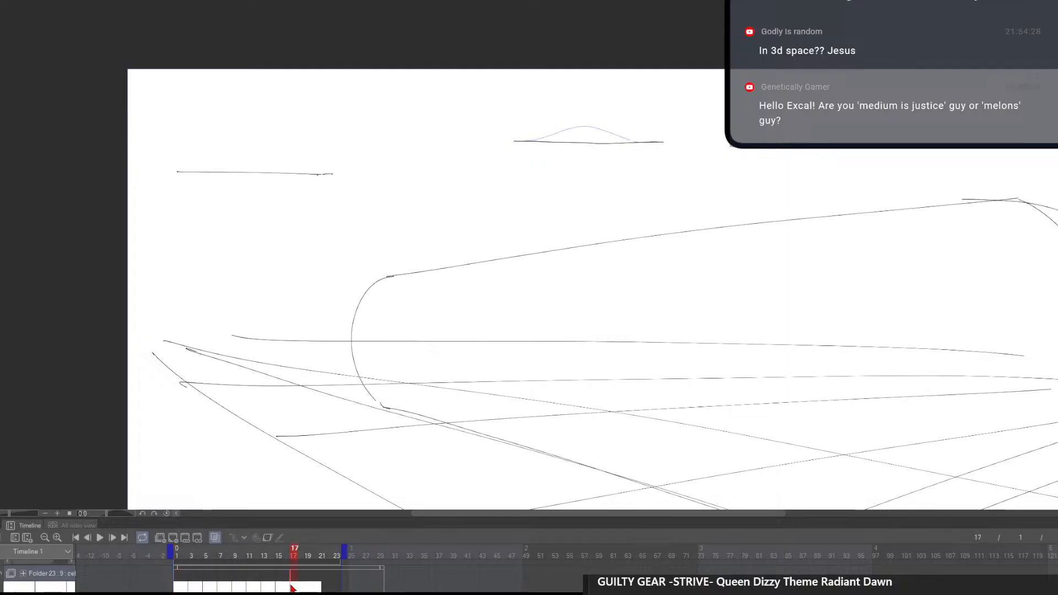
scroll(215, 581, up, 1)
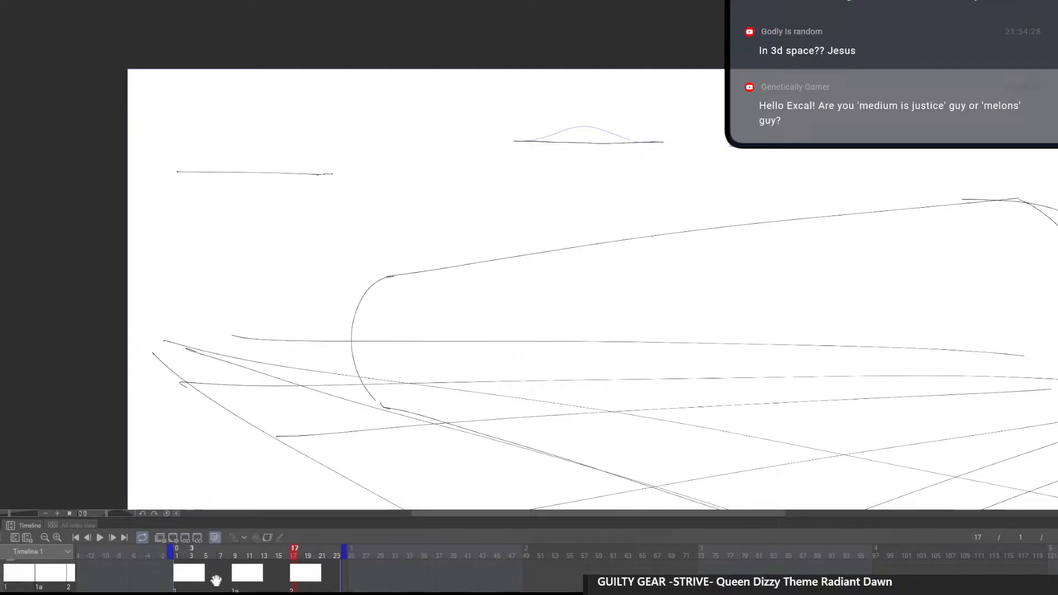
click(241, 586)
drag(471, 387, 438, 425)
drag(729, 425, 682, 368)
drag(713, 377, 787, 406)
scroll(478, 375, up, 2)
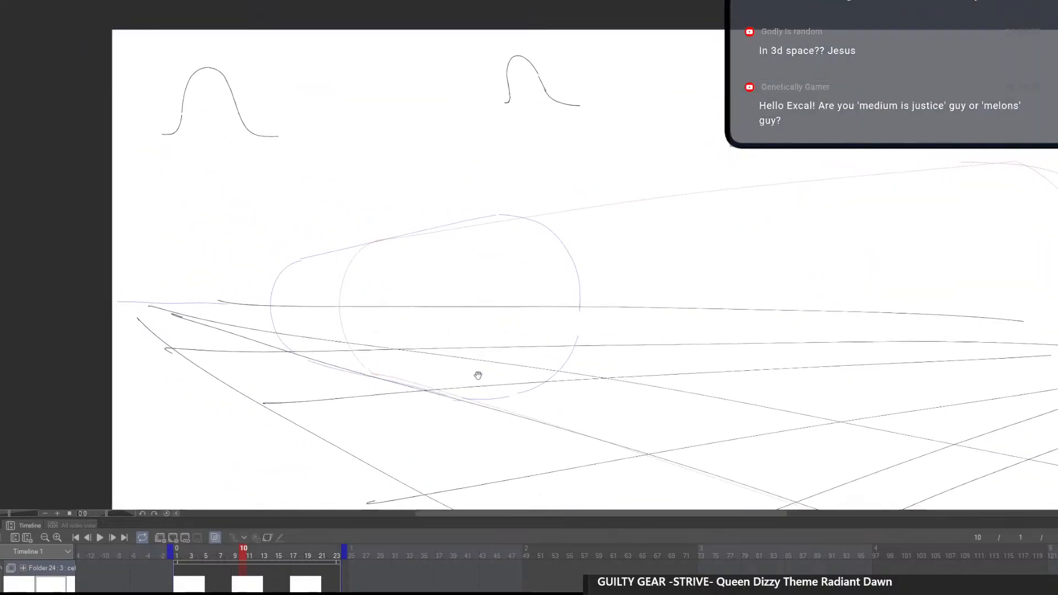
drag(478, 375, 512, 388)
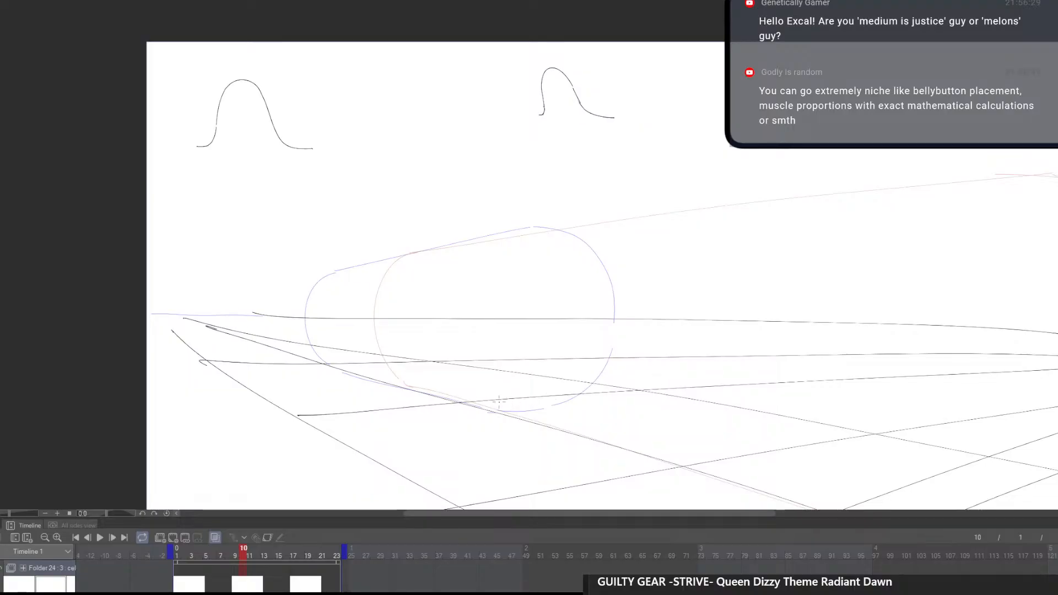
Draw the in-between cylinder's rounded right end on the frame 9 cel, closely following the start cylinder's right end
mouse_move(493, 411)
mouse_down()
mouse_move(531, 411)
mouse_move(625, 325)
mouse_move(562, 231)
mouse_up()
key(ctrl+z)
mouse_move(501, 414)
mouse_down()
mouse_move(593, 377)
mouse_move(566, 237)
mouse_up()
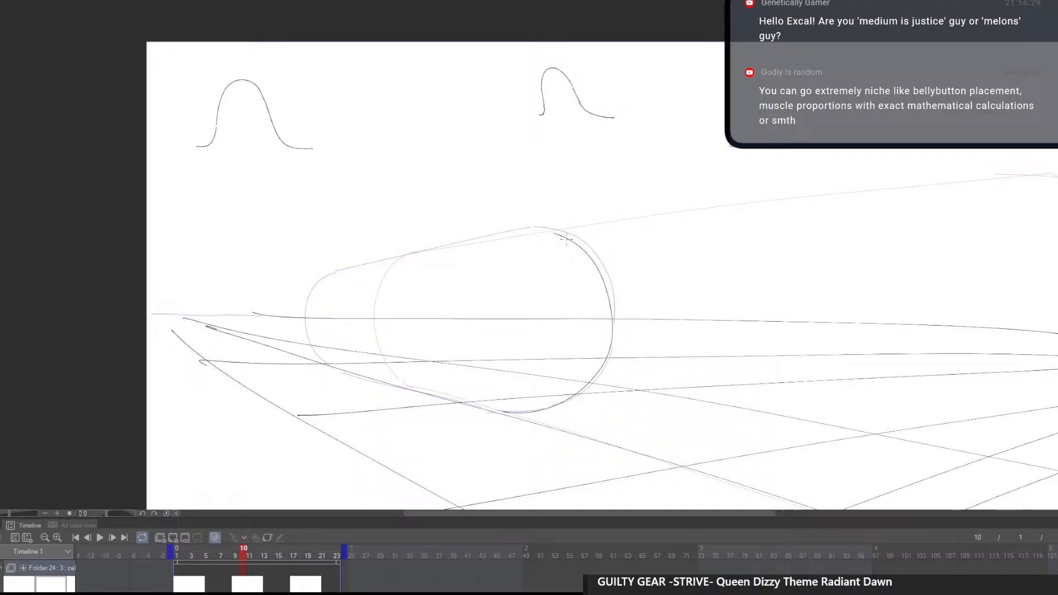
mouse_move(562, 235)
mouse_down()
mouse_move(518, 233)
mouse_move(500, 197)
mouse_move(495, 71)
mouse_move(439, 23)
mouse_move(363, 52)
mouse_move(340, 112)
mouse_move(380, 283)
mouse_move(373, 344)
mouse_up()
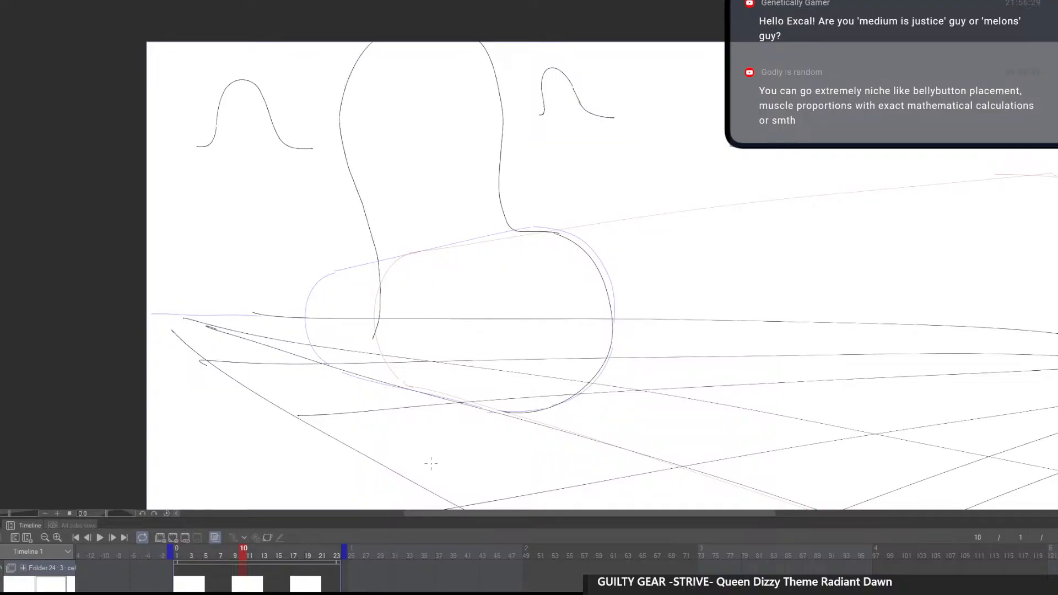
key(ctrl+z)
key(e)
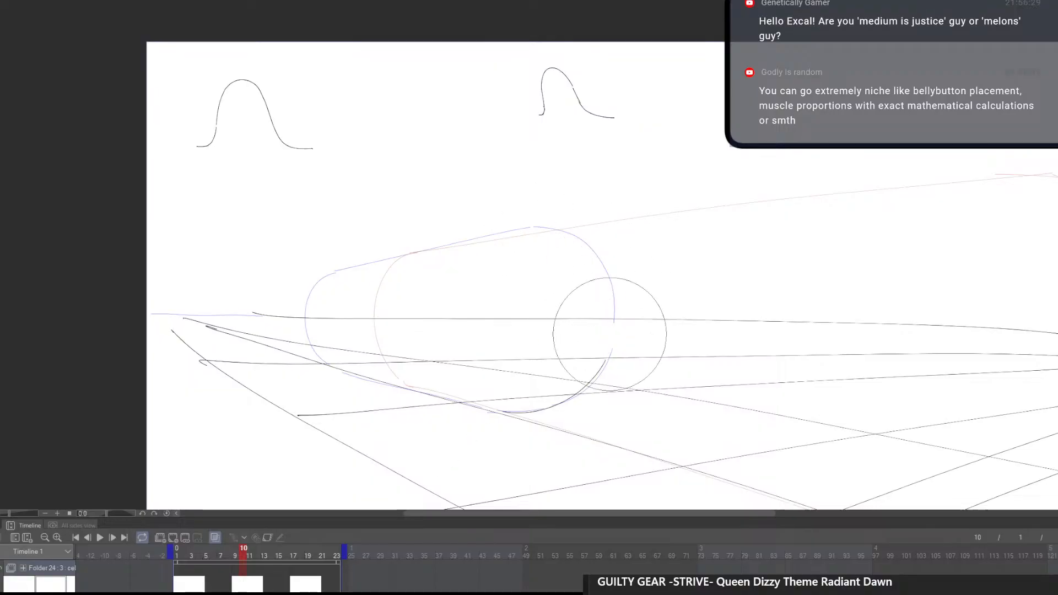
mouse_move(503, 412)
mouse_down()
mouse_move(551, 411)
mouse_move(615, 283)
mouse_move(575, 225)
mouse_up()
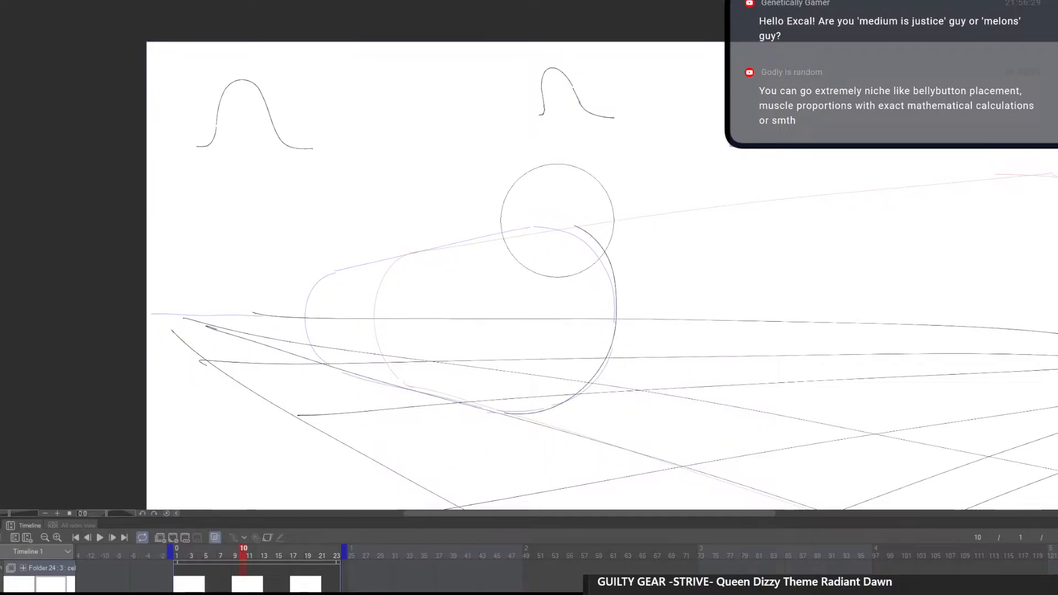
key(ctrl+z)
Draw a tall bulge rising from the cylinder's right end past the canvas's upper edge and coming back down to its left end
mouse_move(618, 324)
mouse_down()
mouse_move(590, 255)
mouse_move(549, 230)
mouse_move(590, 252)
mouse_move(580, 238)
mouse_move(548, 226)
mouse_move(562, 89)
mouse_move(513, 28)
mouse_up()
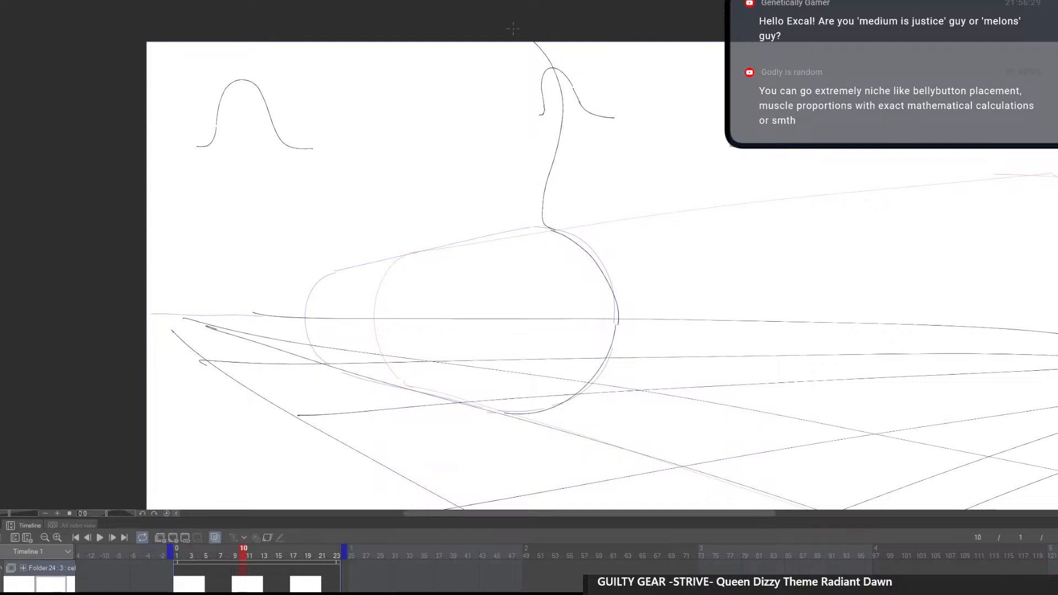
key(ctrl+z)
mouse_move(547, 226)
mouse_down()
mouse_move(497, 168)
mouse_move(549, 40)
mouse_up()
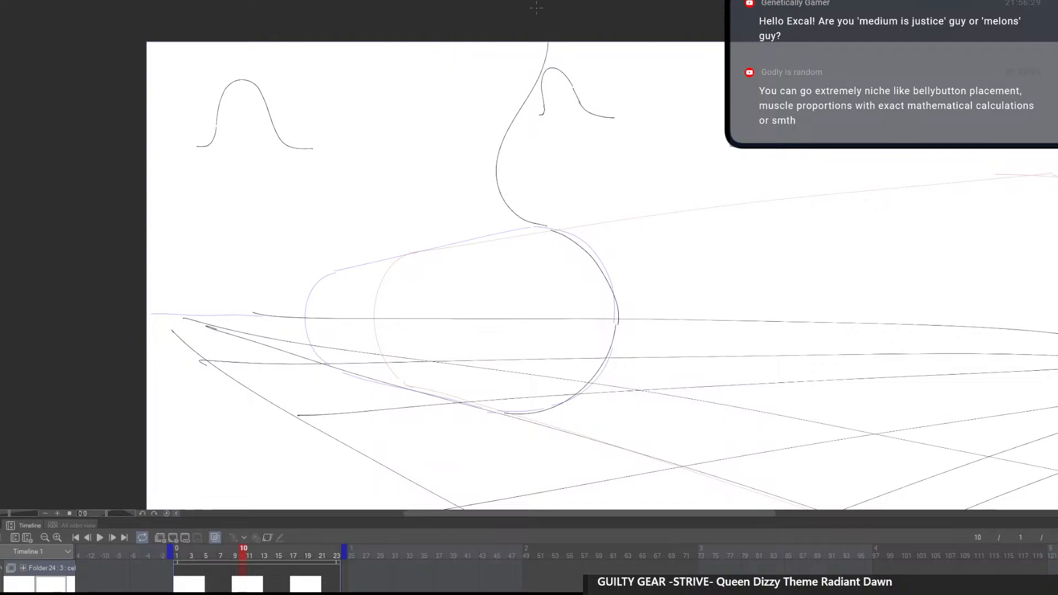
mouse_move(421, 23)
mouse_down()
mouse_move(390, 87)
mouse_move(386, 135)
mouse_up()
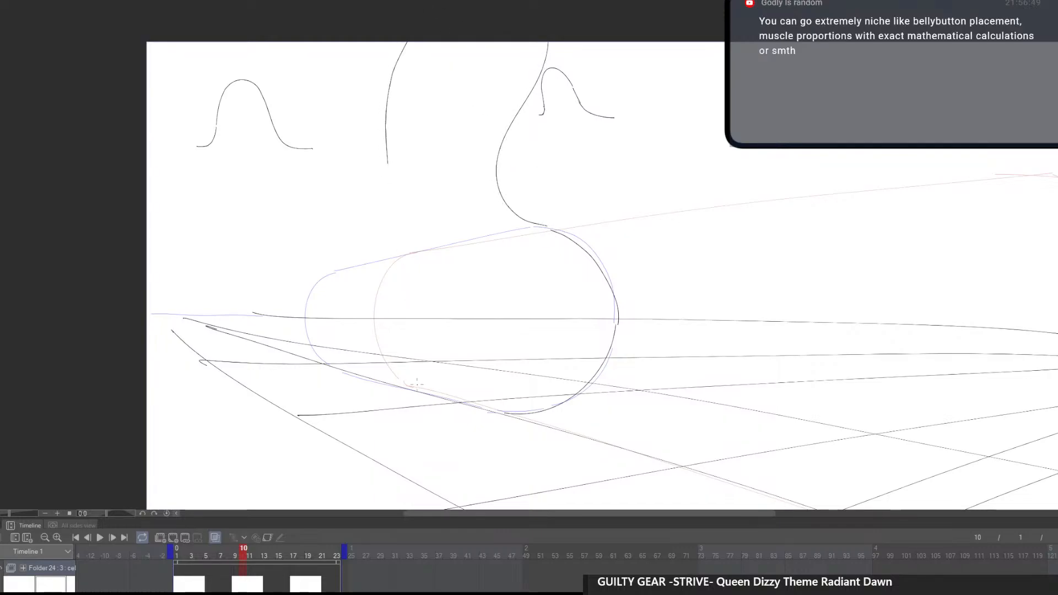
key(ctrl+z)
key(ctrl+z)
drag(548, 226, 536, 39)
mouse_move(386, 37)
mouse_down()
mouse_move(369, 104)
mouse_move(403, 325)
mouse_up()
Draw the cylinder's rounded left end beneath the bulge's left side and erase the surplus line inside it
drag(401, 256, 384, 305)
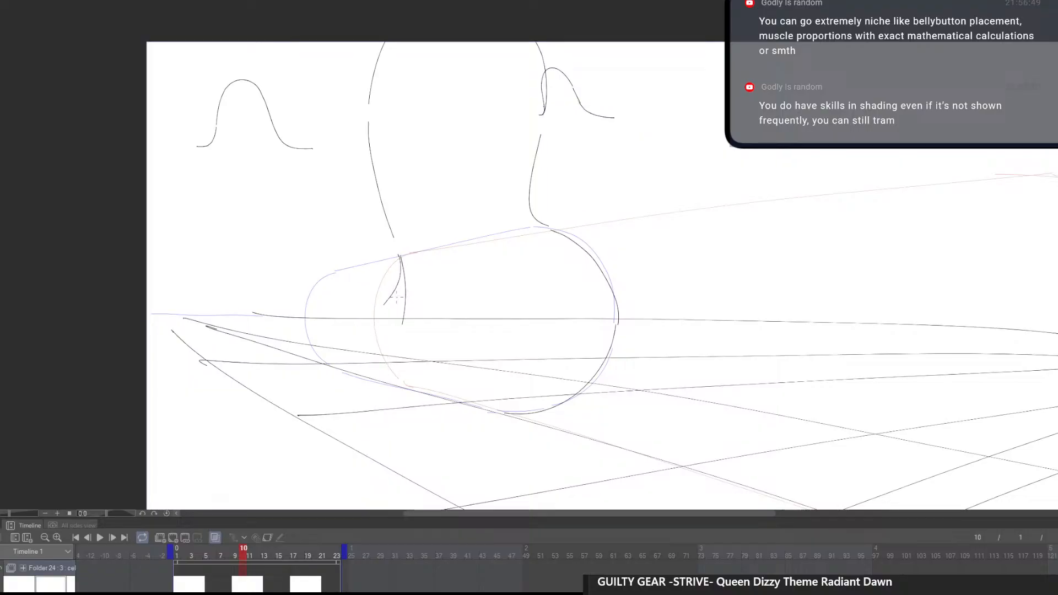
key(ctrl+z)
mouse_move(396, 243)
mouse_down()
mouse_move(361, 303)
mouse_move(401, 398)
mouse_up()
key(ctrl+z)
mouse_move(374, 279)
mouse_down()
mouse_move(365, 310)
mouse_move(398, 377)
mouse_up()
key(ctrl+z)
drag(371, 284, 401, 389)
key(e)
drag(406, 322, 407, 268)
key(p)
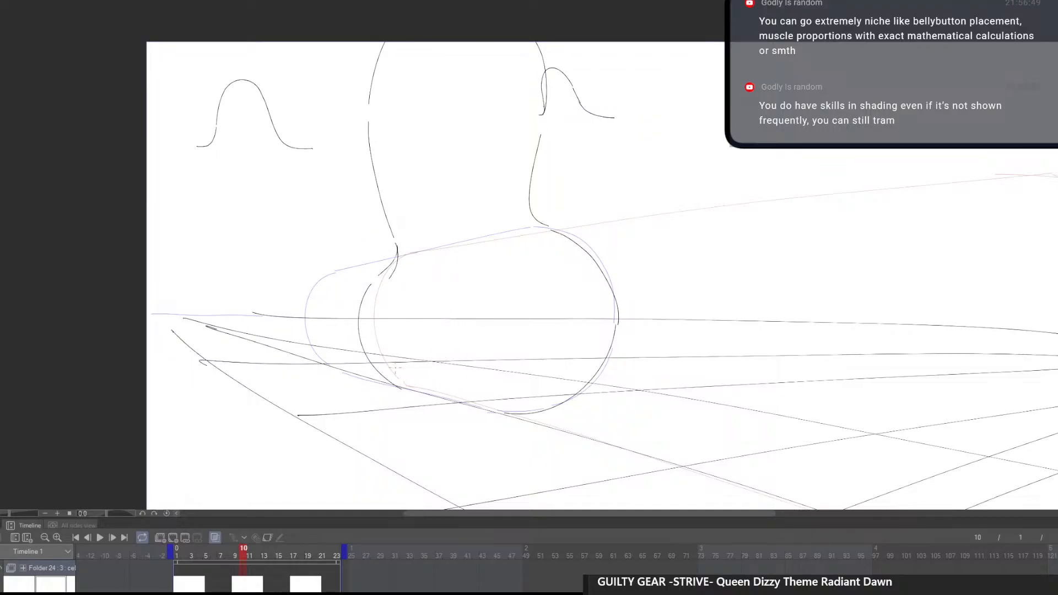
Draw a short lower edge from the left end and the bulge's inner contour from the cylinder's underside up to the canvas's upper edge
drag(402, 387, 434, 388)
key(ctrl+z)
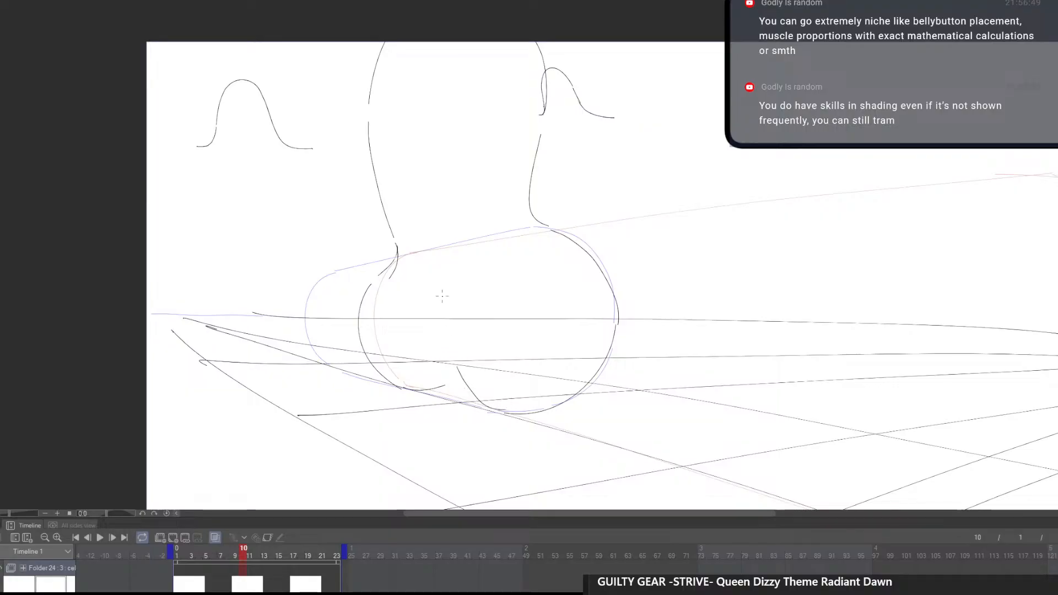
drag(500, 406, 433, 345)
drag(423, 316, 410, 193)
drag(418, 153, 413, 43)
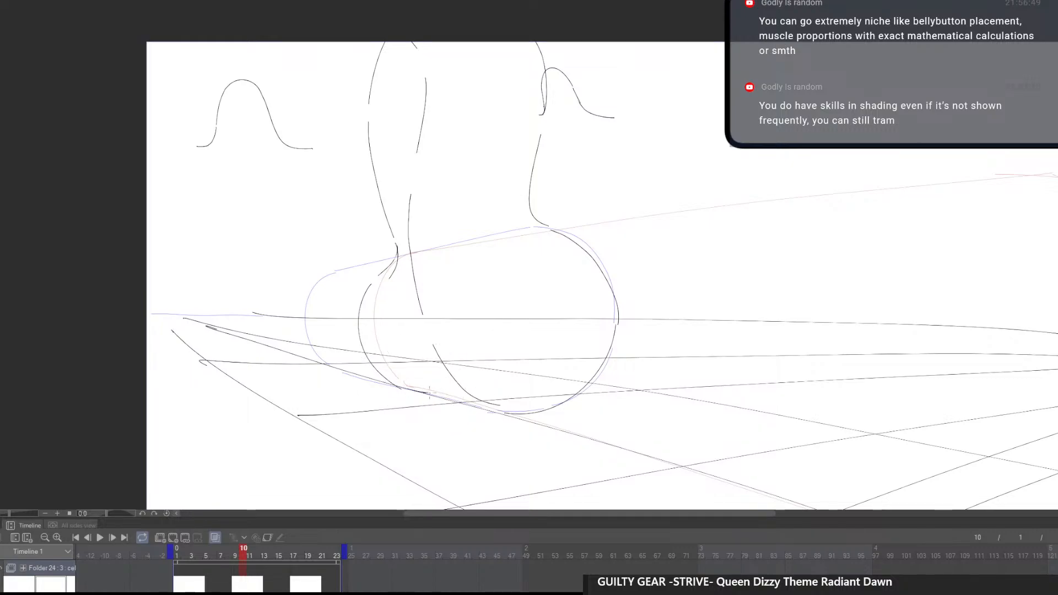
key(h)
key(h)
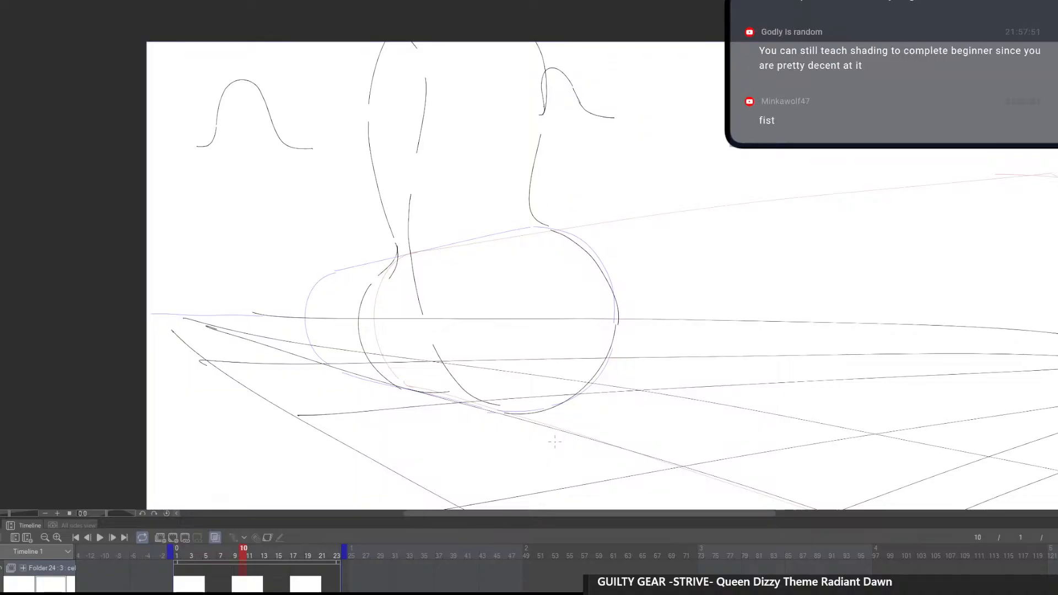
Erase and redraw the upper curve of the left end so it joins the bulge, and retrace its lower edge
key(e)
mouse_move(402, 279)
mouse_down()
mouse_move(378, 264)
mouse_move(392, 258)
mouse_move(418, 278)
mouse_move(368, 282)
mouse_move(362, 337)
mouse_up()
key(p)
key(ctrl+z)
key(e)
key(p)
mouse_move(364, 288)
mouse_down()
mouse_move(358, 326)
mouse_move(371, 278)
mouse_move(394, 260)
mouse_up()
key(ctrl+z)
key(e)
key(p)
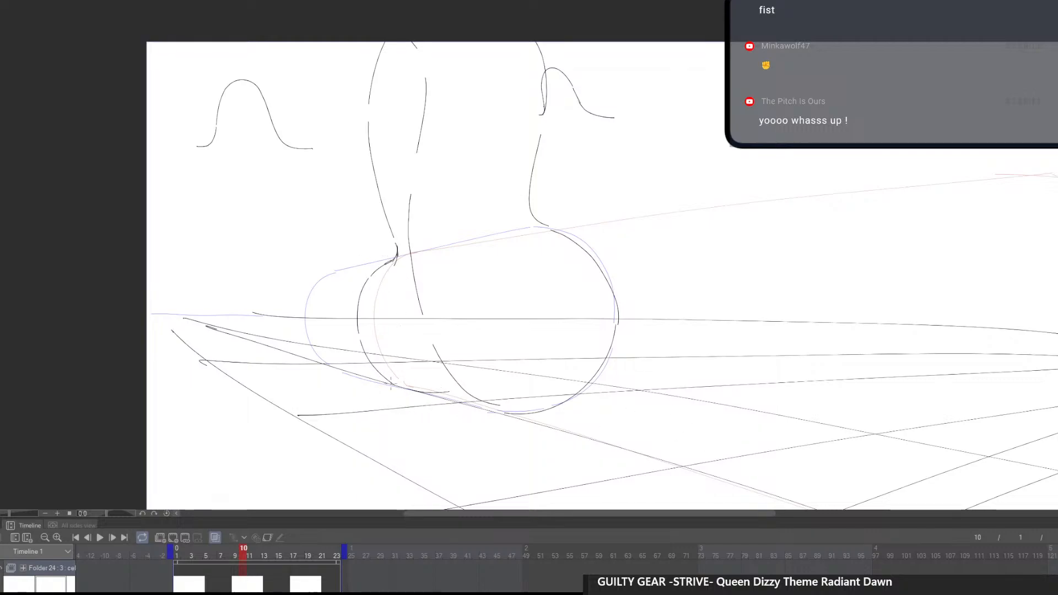
drag(390, 384, 444, 390)
Add a new in-between cel at frame 3, between the start drawing and the frame 9 cel
scroll(566, 437, down, 5)
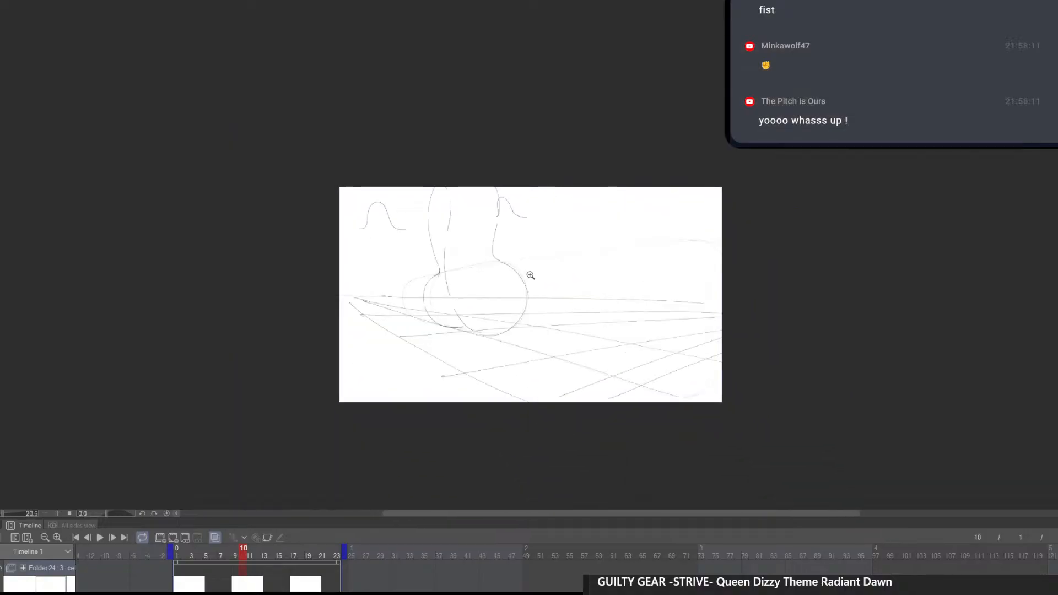
scroll(529, 276, up, 5)
mouse_move(552, 408)
mouse_down()
mouse_move(607, 425)
mouse_move(584, 165)
mouse_up()
mouse_move(556, 254)
mouse_down()
mouse_move(567, 338)
mouse_move(551, 330)
mouse_move(540, 275)
mouse_move(589, 186)
mouse_move(534, 478)
mouse_move(472, 323)
mouse_move(518, 431)
mouse_move(510, 485)
mouse_move(601, 482)
mouse_up()
scroll(632, 189, down, 5)
drag(682, 440, 708, 363)
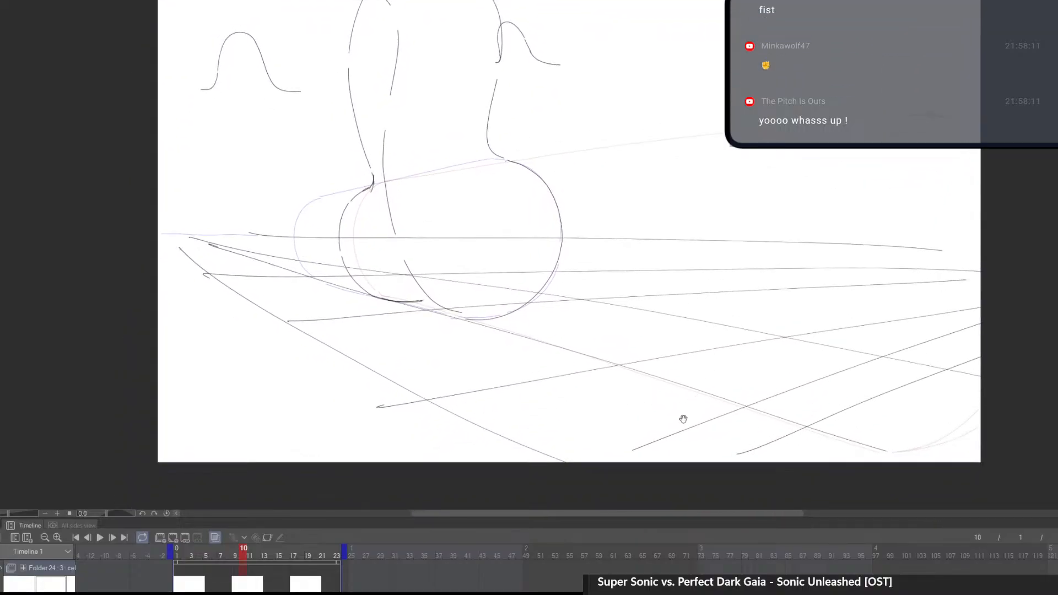
drag(493, 428, 522, 474)
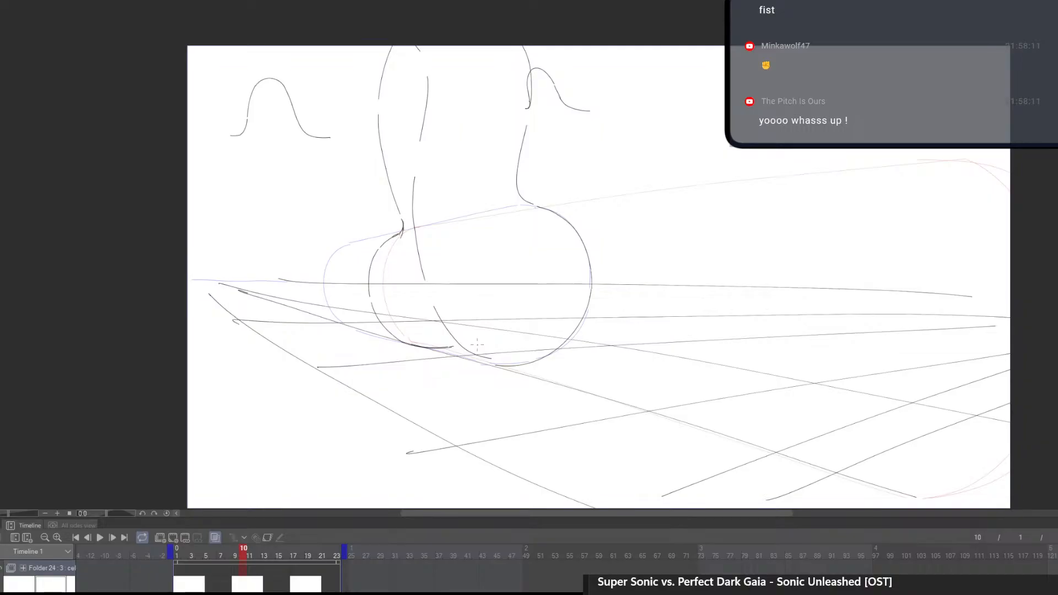
click(223, 584)
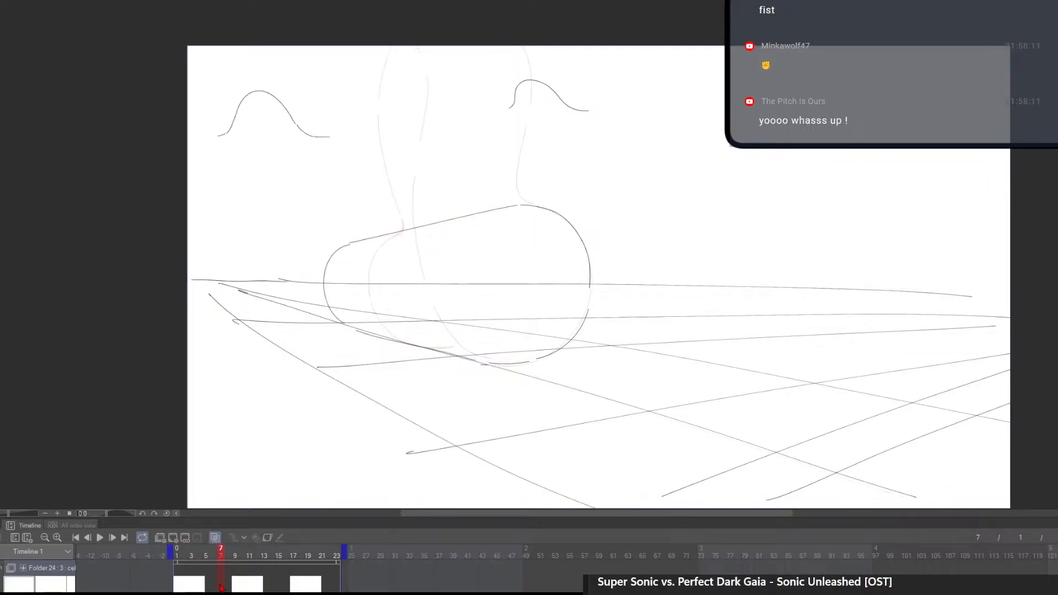
click(196, 583)
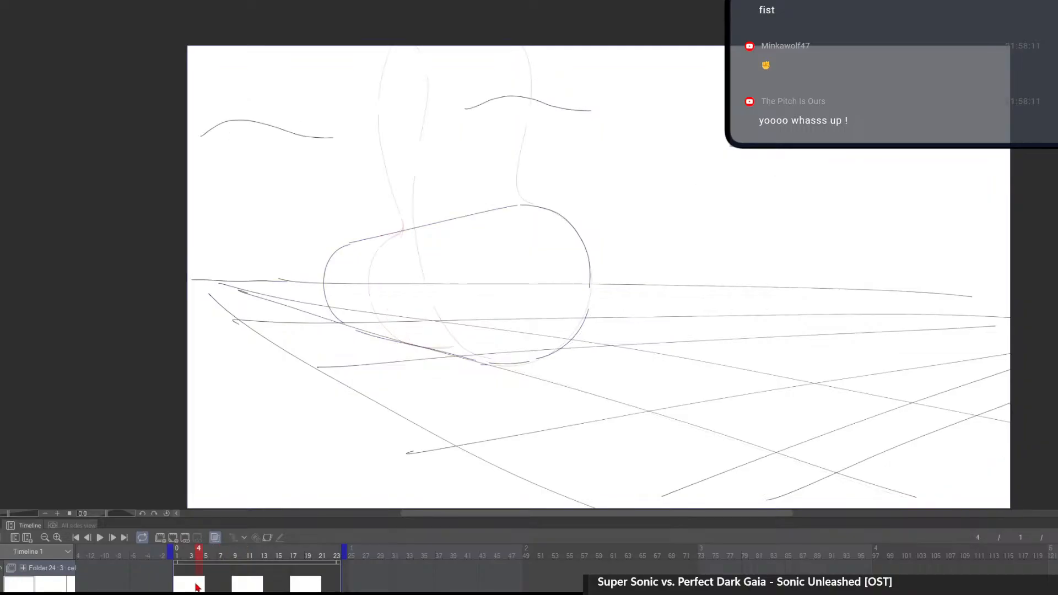
click(190, 585)
click(173, 537)
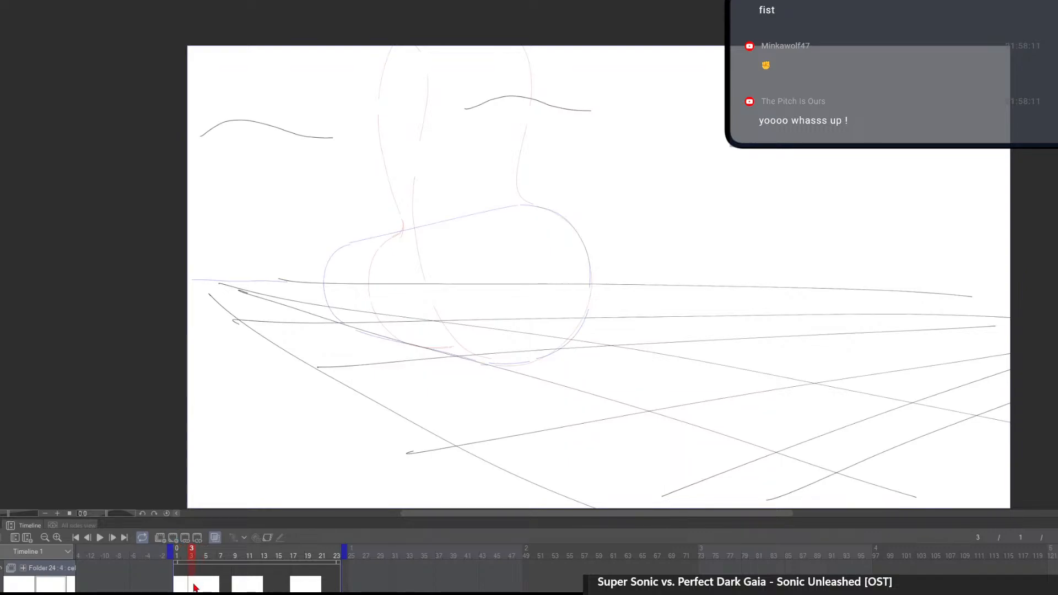
Draw the cylinder's rounded right end on the frame 3 cel, following the start and frame 9 outlines
drag(509, 351, 571, 432)
scroll(515, 429, up, 1)
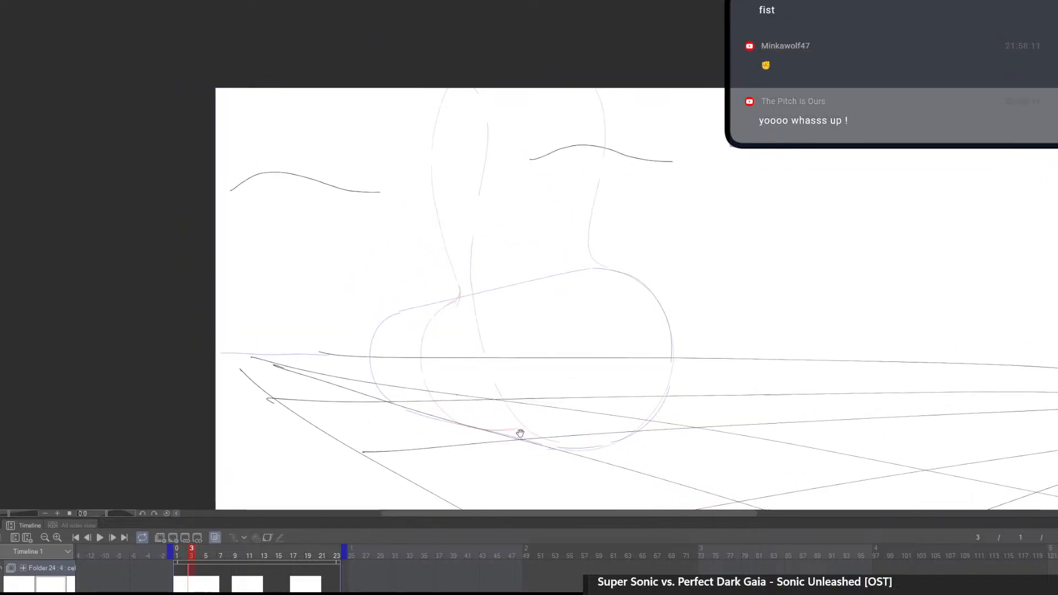
scroll(392, 386, up, 2)
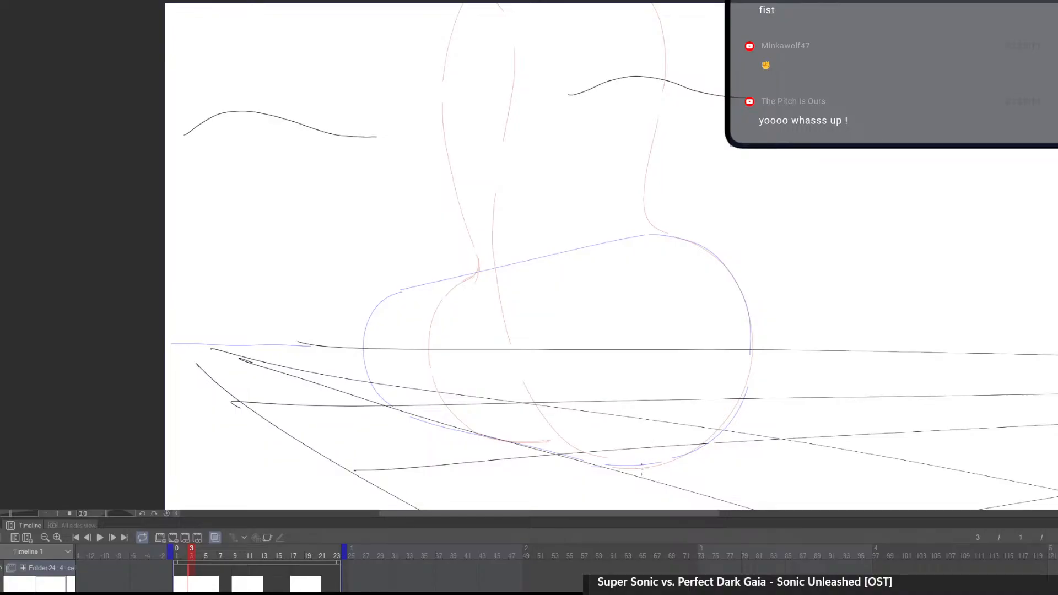
mouse_move(600, 467)
mouse_down()
mouse_move(674, 463)
mouse_move(734, 418)
mouse_move(746, 378)
mouse_move(740, 304)
mouse_move(688, 248)
mouse_up()
key(ctrl+z)
mouse_move(599, 466)
mouse_down()
mouse_move(672, 462)
mouse_move(745, 391)
mouse_move(748, 317)
mouse_move(714, 255)
mouse_move(671, 240)
mouse_up()
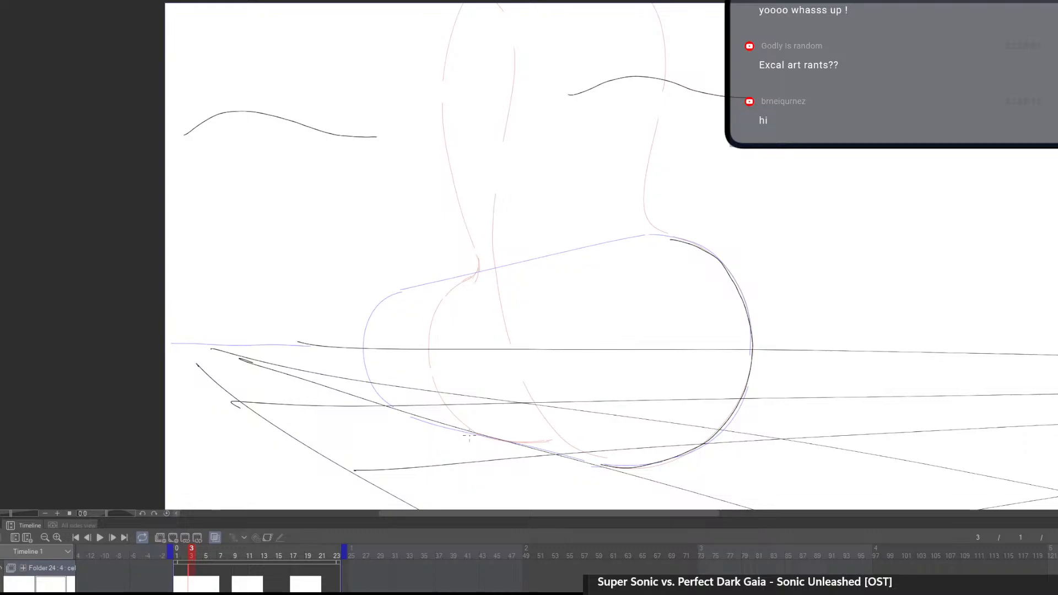
Try drawing a bulge from the cylinder's right end over to the left end on the frame 3 cel
drag(621, 390, 581, 347)
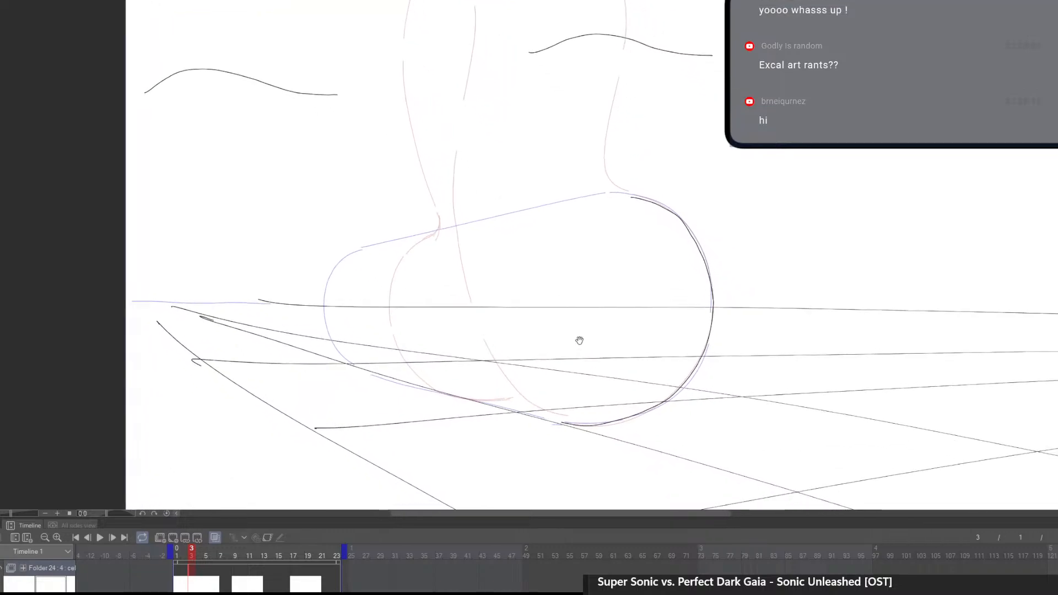
drag(590, 249, 617, 327)
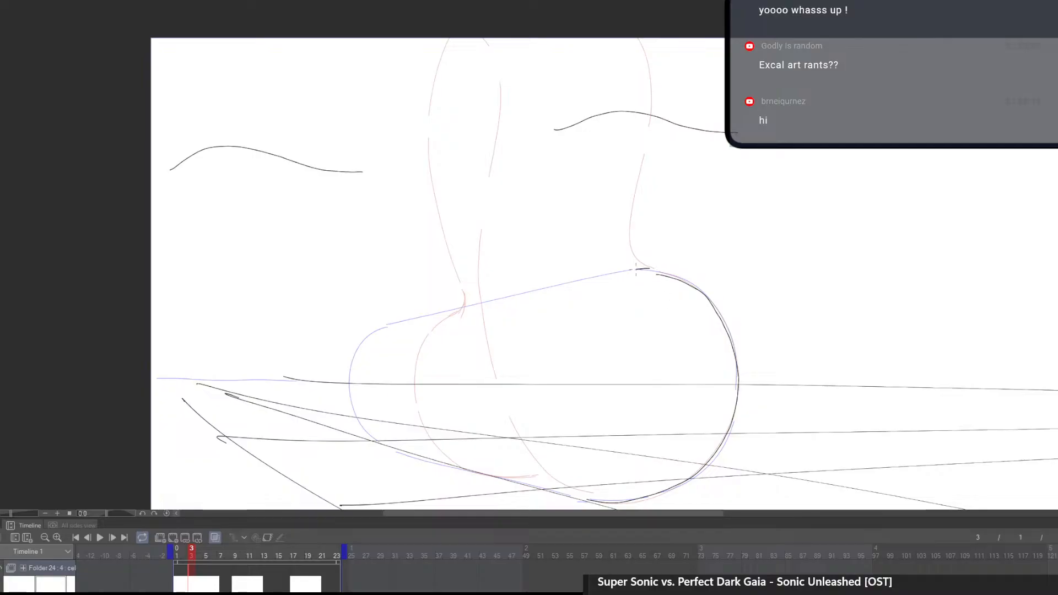
mouse_move(637, 271)
mouse_down()
mouse_move(542, 208)
mouse_move(397, 296)
mouse_up()
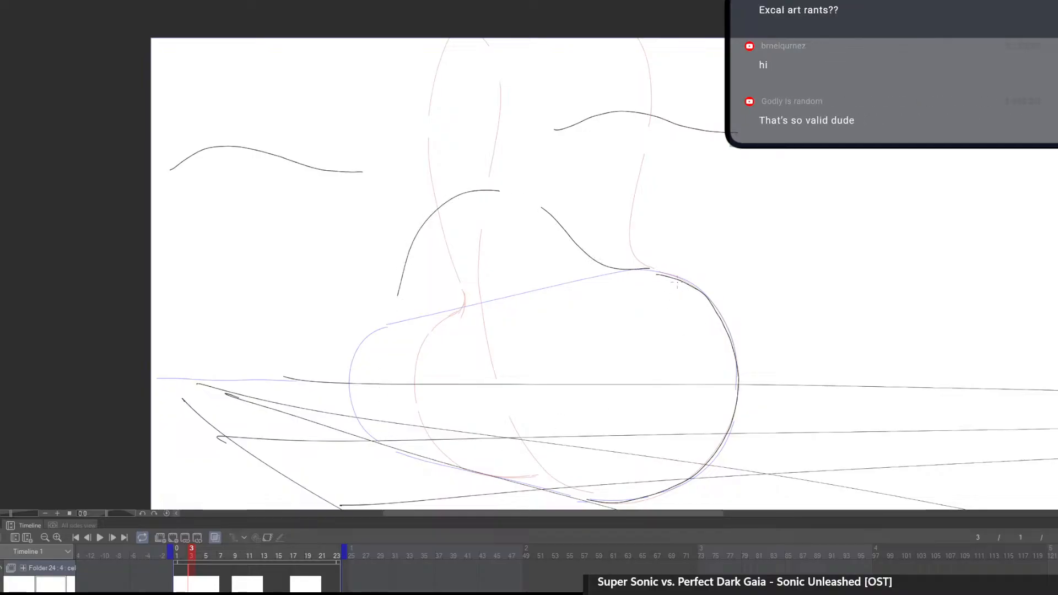
key(ctrl+z)
key(ctrl+z)
Try a lower bulge over the cylinder's top edge, reworking its crest, and erase it
mouse_move(656, 271)
mouse_down()
mouse_move(622, 262)
mouse_move(574, 207)
mouse_move(501, 165)
mouse_move(418, 214)
mouse_move(500, 167)
mouse_move(446, 178)
mouse_move(384, 316)
mouse_up()
key(e)
key(p)
key(e)
mouse_move(610, 243)
mouse_down()
mouse_move(557, 187)
mouse_move(409, 238)
mouse_move(397, 259)
mouse_up()
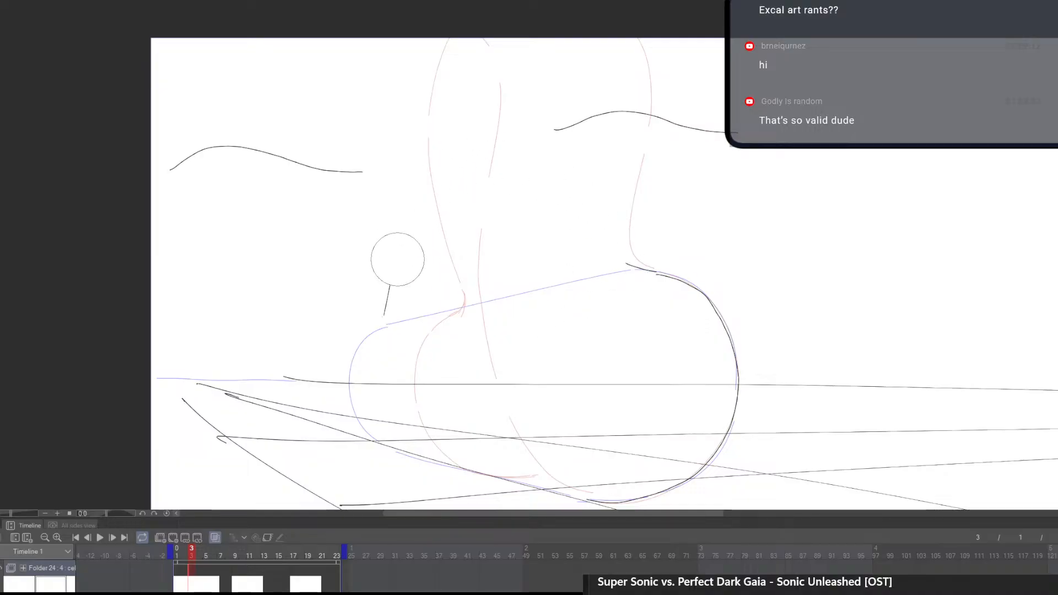
mouse_move(603, 255)
mouse_down()
mouse_move(636, 272)
mouse_move(574, 228)
mouse_move(529, 216)
mouse_move(467, 230)
mouse_move(423, 264)
mouse_up()
key(p)
key(e)
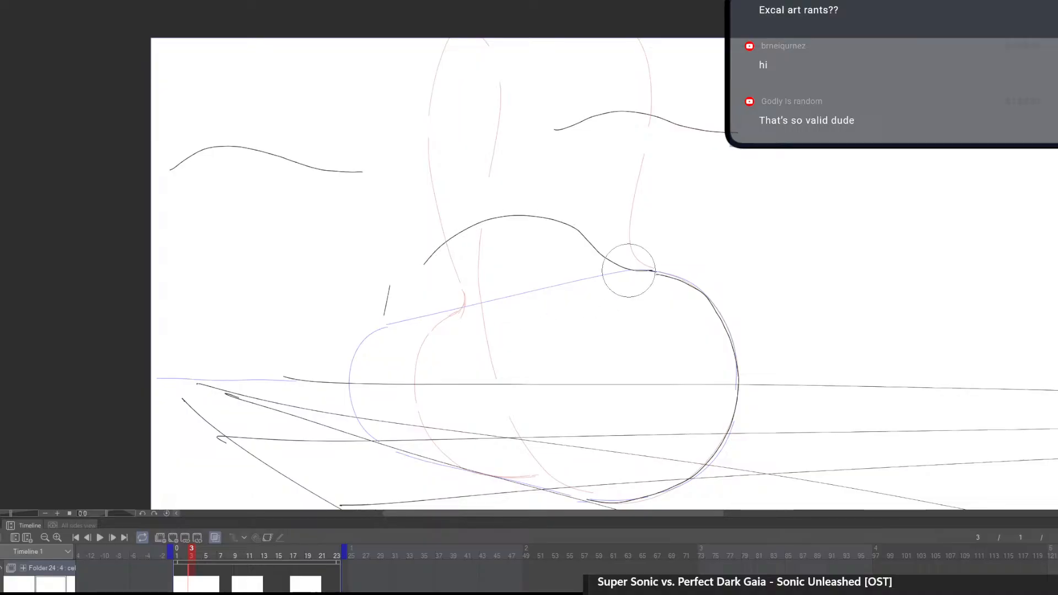
mouse_move(629, 271)
mouse_down()
mouse_move(604, 253)
mouse_move(483, 225)
mouse_move(412, 290)
mouse_move(393, 293)
mouse_move(379, 443)
mouse_up()
key(p)
key(ctrl+z)
Draw the cylinder's rounded left end on the frame 3 cel, slightly inside the start drawing's outline
mouse_move(396, 320)
mouse_down()
mouse_move(369, 340)
mouse_move(380, 442)
mouse_move(415, 458)
mouse_up()
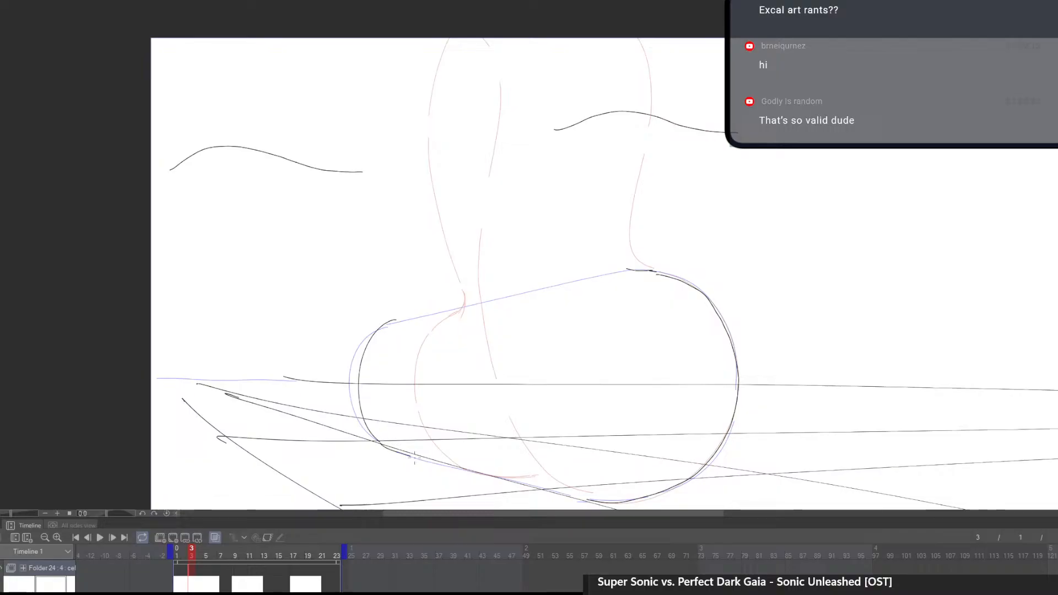
key(ctrl+z)
key(ctrl+z)
drag(390, 324, 380, 430)
key(ctrl+z)
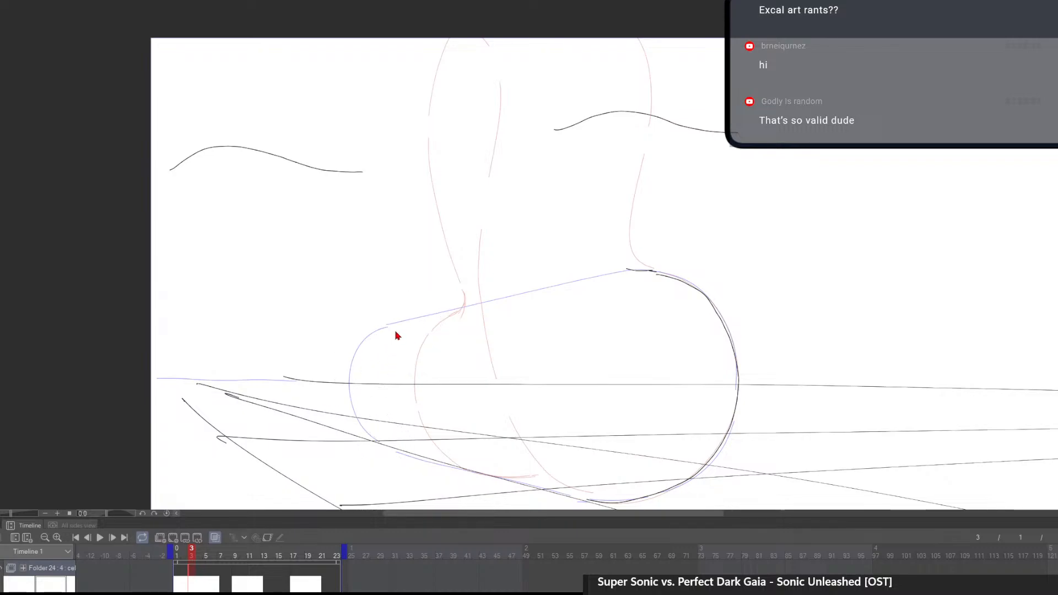
drag(392, 327, 381, 439)
key(ctrl+z)
mouse_move(395, 329)
mouse_down()
mouse_move(382, 439)
mouse_move(396, 325)
mouse_move(437, 257)
mouse_up()
key(ctrl+z)
key(ctrl+z)
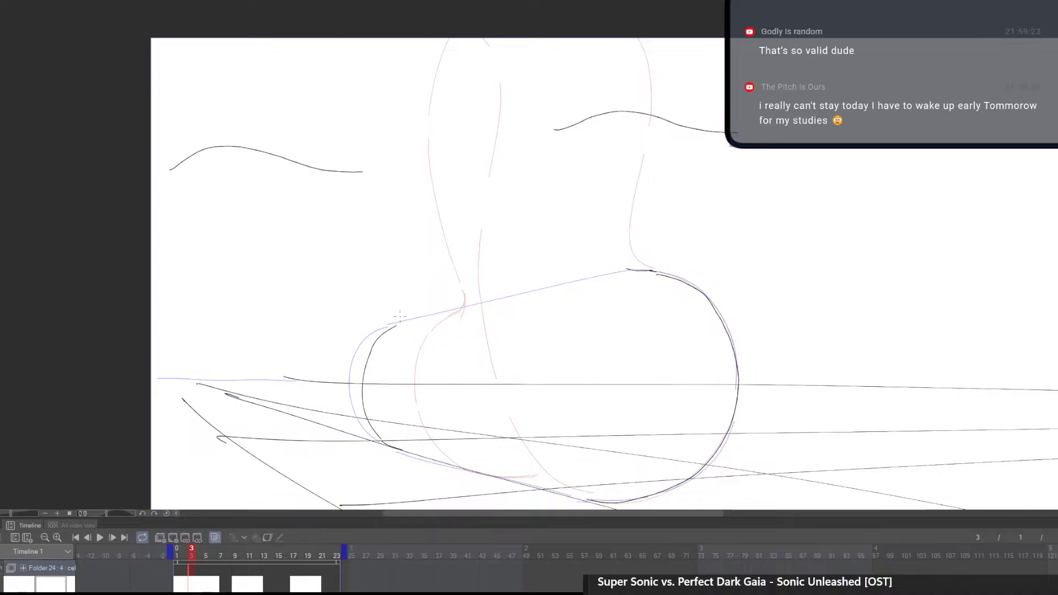
Draw the low bulge's rise and crest above the left end, and a short lower edge from the left end's base
mouse_move(398, 322)
mouse_down()
mouse_move(420, 285)
mouse_move(517, 261)
mouse_up()
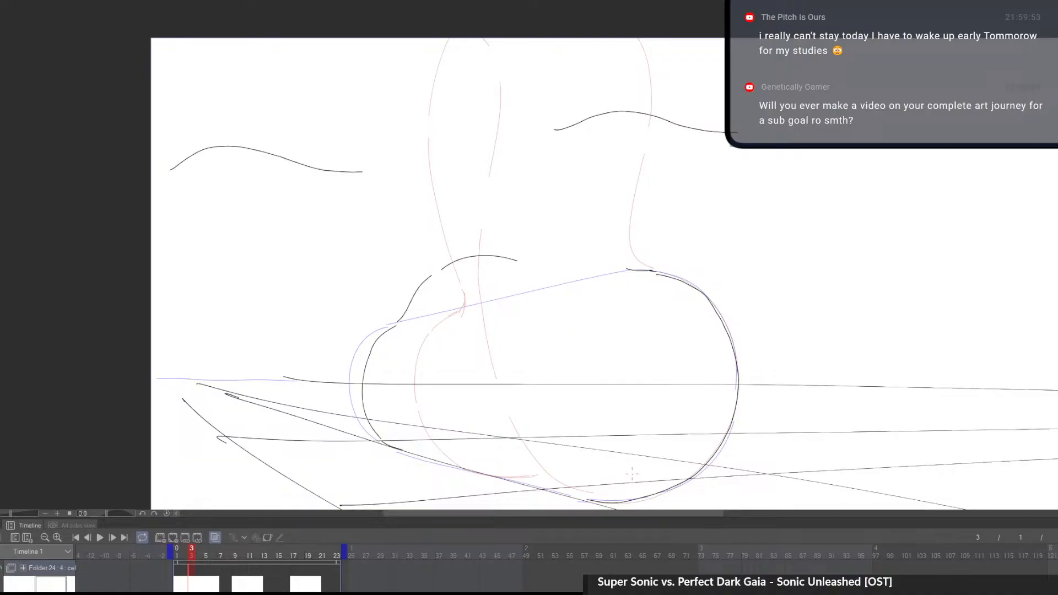
drag(385, 437, 434, 445)
key(e)
key(p)
Draw the low bulge's inner contour from inside the left end down to the cylinder's underside
mouse_move(402, 350)
mouse_down()
mouse_move(448, 435)
mouse_move(561, 481)
mouse_up()
key(ctrl+z)
drag(434, 416, 571, 495)
Draw the bulge's descent and the cylinder's top edge up to the rounded right end, and play back the animation
key(e)
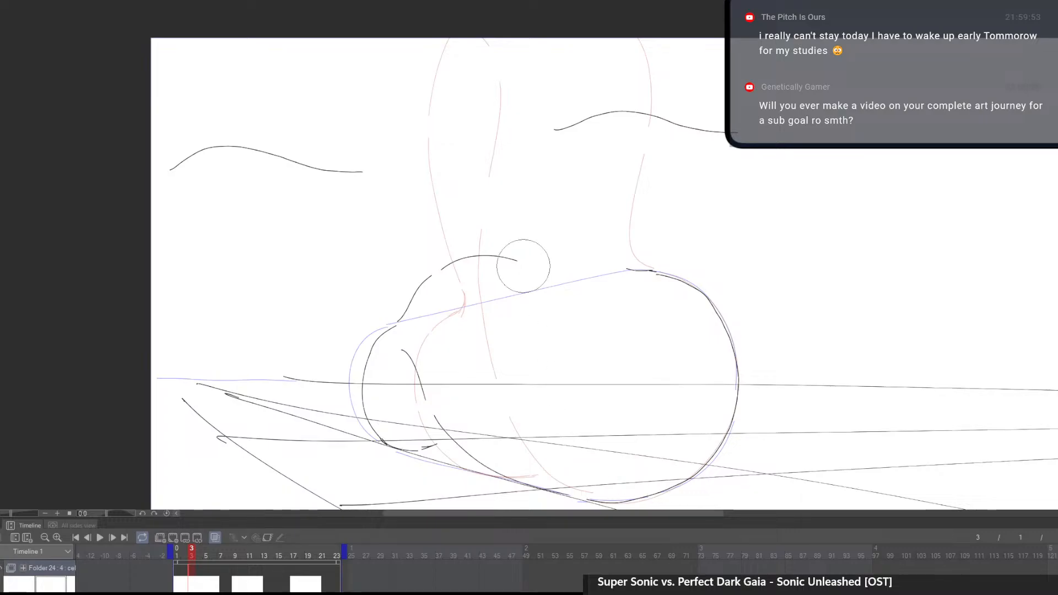
mouse_move(524, 265)
mouse_down()
mouse_move(450, 265)
mouse_move(466, 258)
mouse_move(534, 285)
mouse_move(612, 278)
mouse_up()
key(p)
key(h)
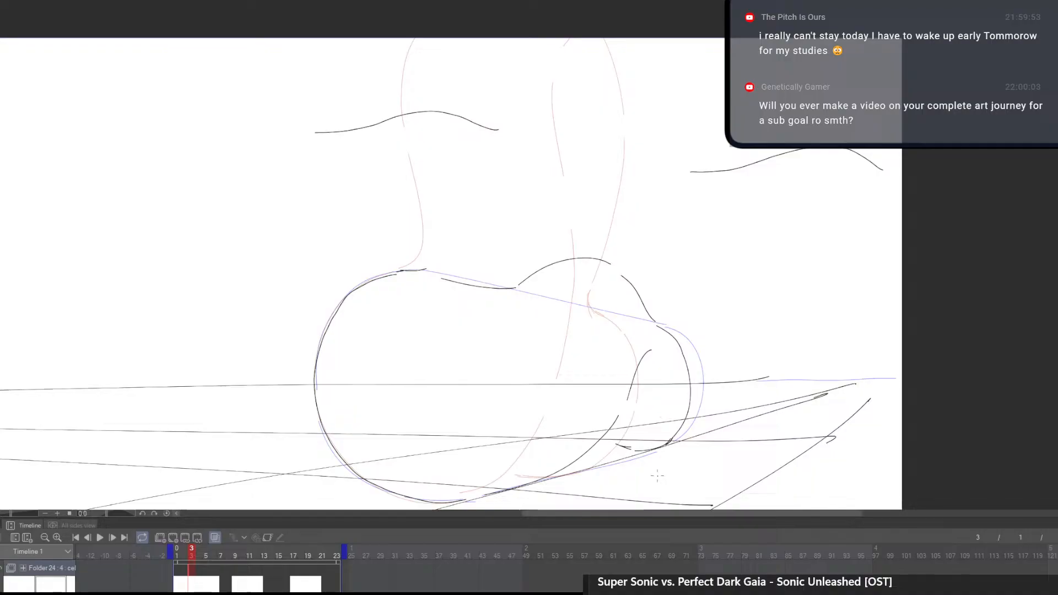
key(e)
drag(442, 279, 473, 284)
click(100, 537)
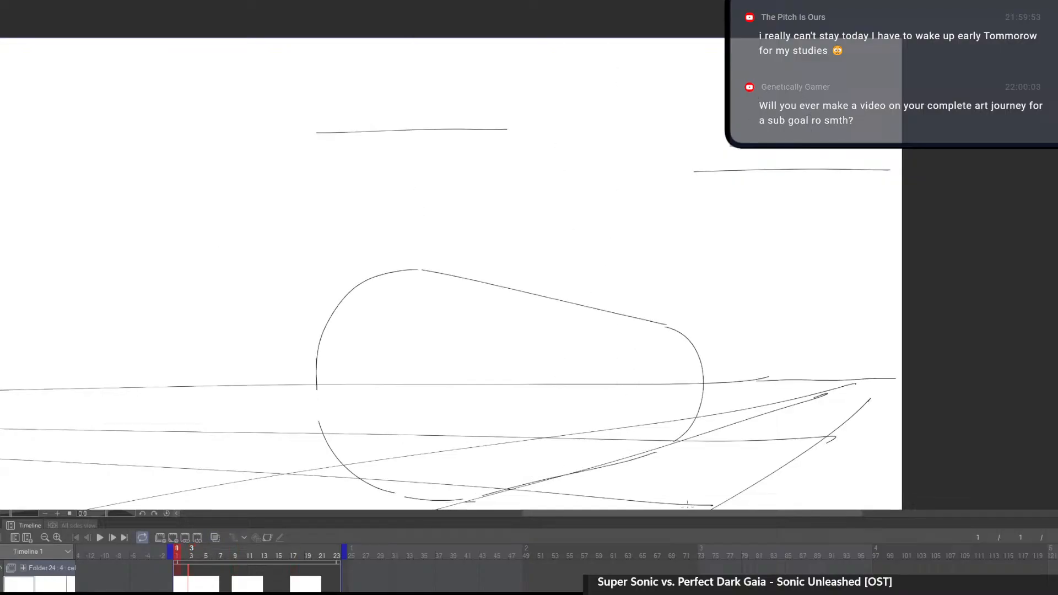
click(216, 537)
scroll(651, 458, down, 4)
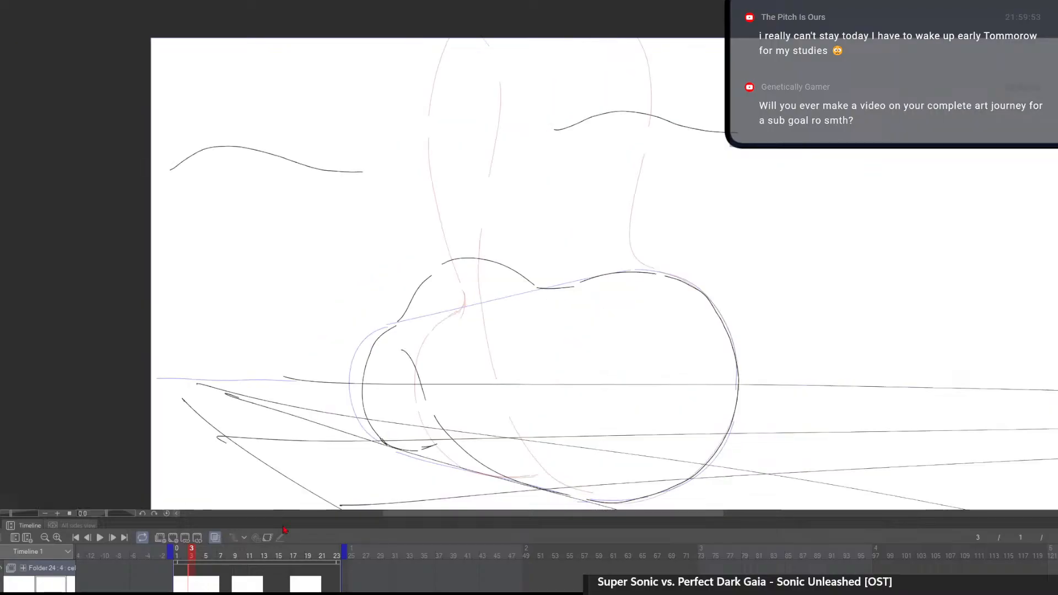
Erase and redraw the short lower edge running from the left end's base on the frame 3 cel
click(504, 378)
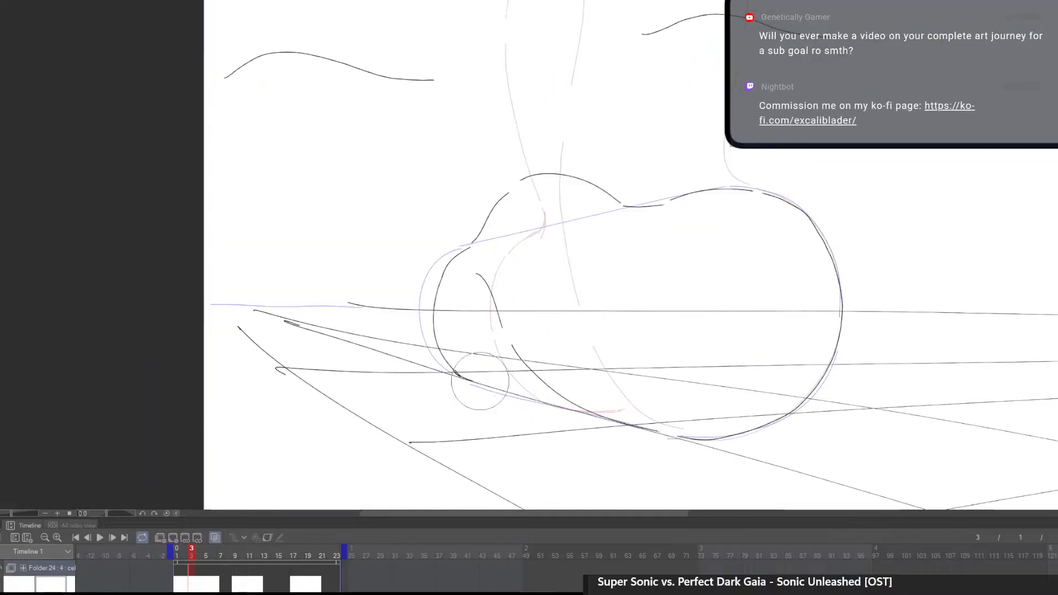
mouse_move(455, 373)
mouse_down()
mouse_move(486, 378)
mouse_move(528, 382)
mouse_up()
key(ctrl+z)
drag(464, 379, 539, 383)
key(ctrl+z)
drag(468, 378, 540, 383)
key(ctrl+z)
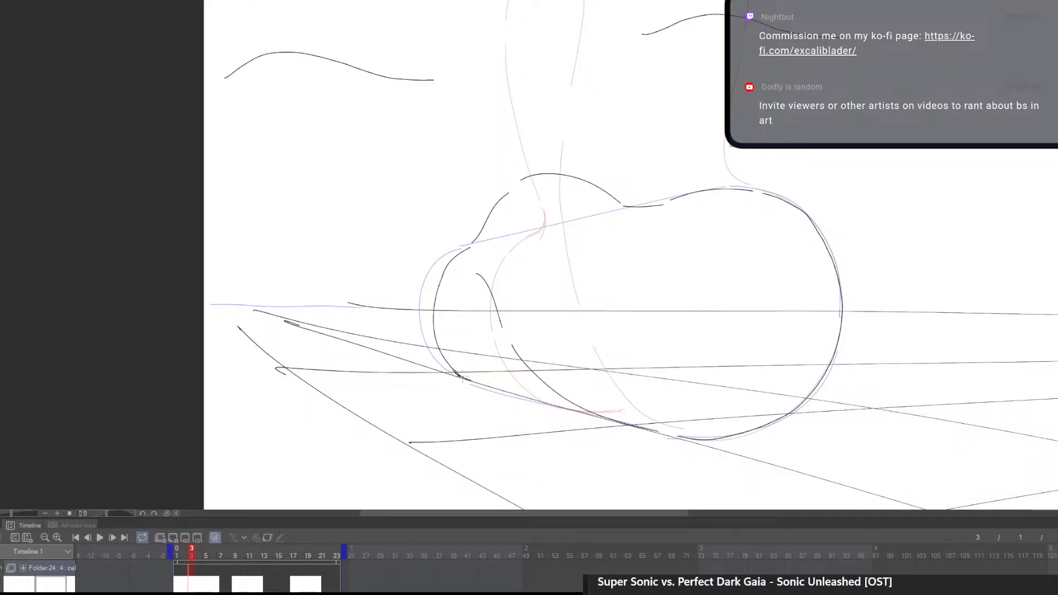
drag(468, 379, 541, 388)
Clean up and redraw the cylinder's top edge where it runs from the bulge into the rounded right end
mouse_move(617, 423)
mouse_down()
mouse_move(600, 444)
mouse_move(552, 463)
mouse_up()
drag(633, 474, 558, 446)
drag(566, 383, 599, 381)
drag(592, 428, 633, 359)
key(e)
mouse_move(576, 334)
mouse_down()
mouse_move(552, 346)
mouse_move(617, 289)
mouse_move(581, 317)
mouse_move(623, 287)
mouse_up()
key(p)
key(e)
key(p)
key(ctrl+z)
drag(578, 320, 612, 288)
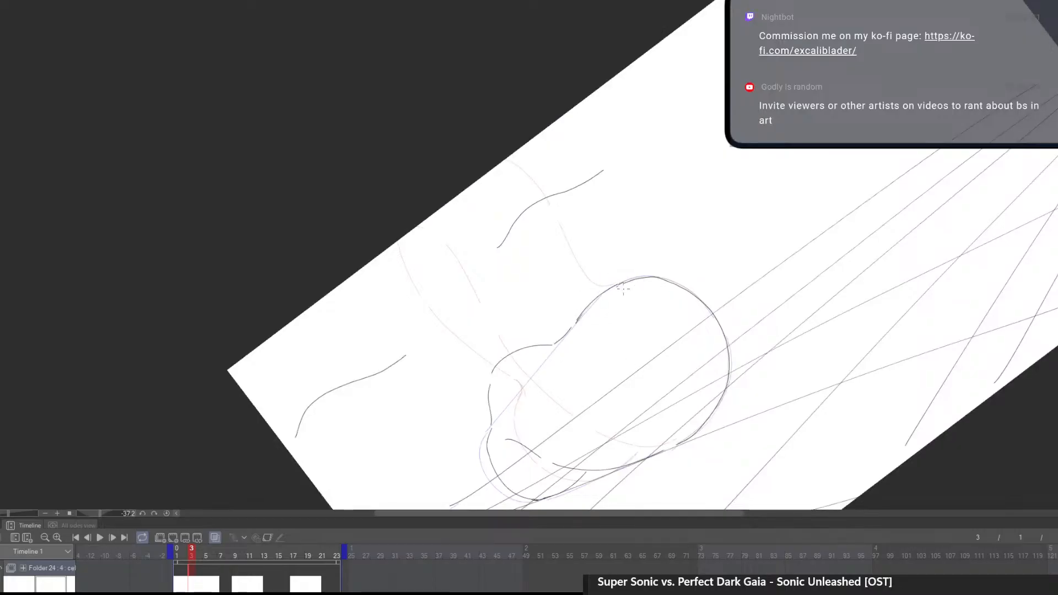
drag(747, 435, 632, 458)
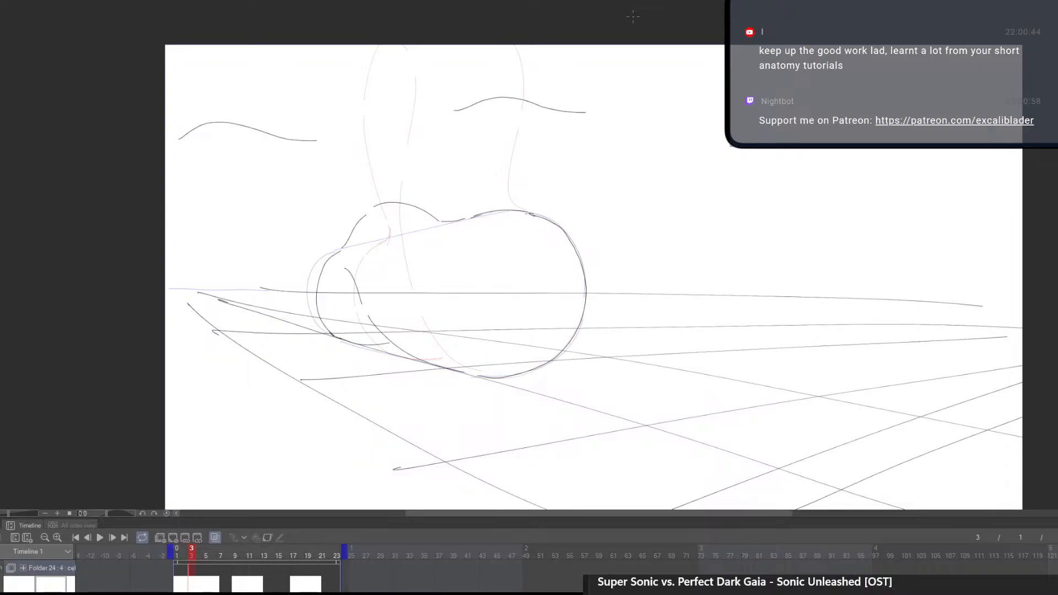
Retouch the bulge's rising left contour and slightly extend the short lower edge toward the inner contour
scroll(363, 204, up, 3)
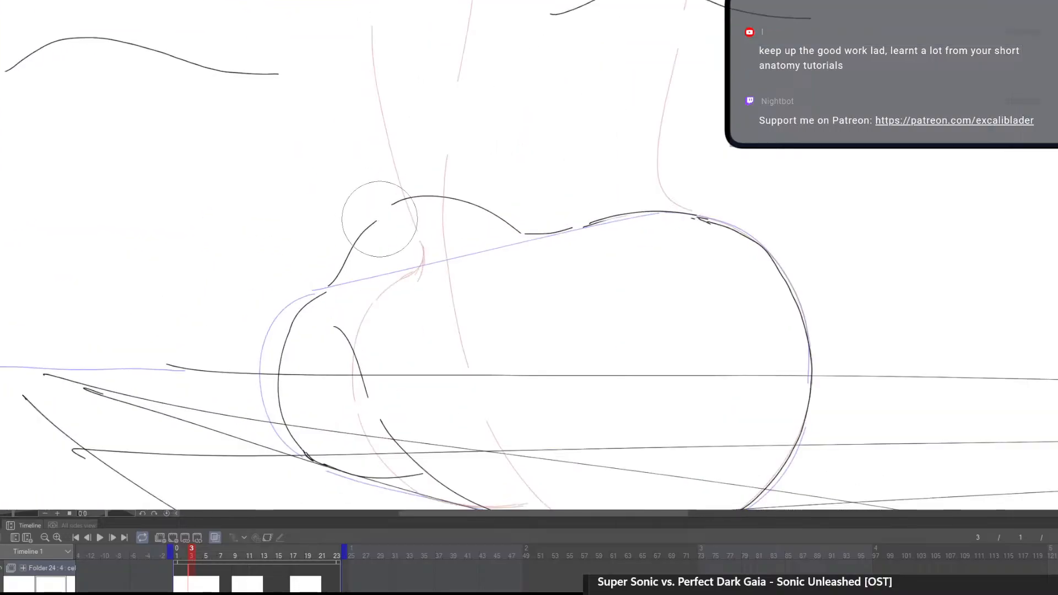
mouse_move(356, 242)
mouse_down()
mouse_move(392, 204)
mouse_move(385, 211)
mouse_up()
key(ctrl+z)
scroll(501, 442, down, 5)
scroll(425, 347, up, 4)
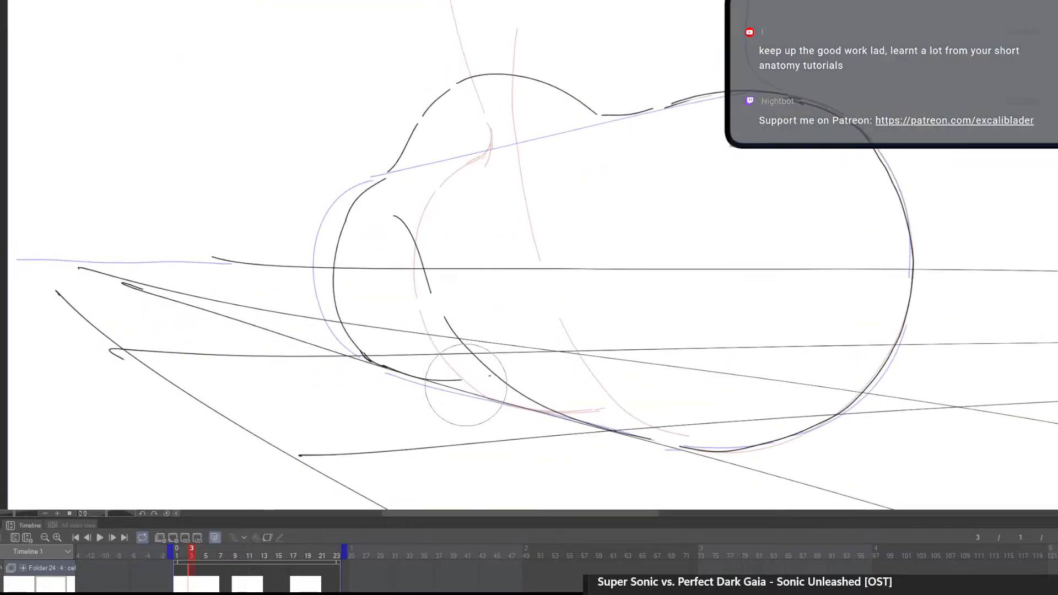
key(ctrl+z)
drag(464, 379, 484, 375)
Add a new in-between cel at frame 5 and trace the cylinder's rounded right end on it
scroll(471, 377, down, 4)
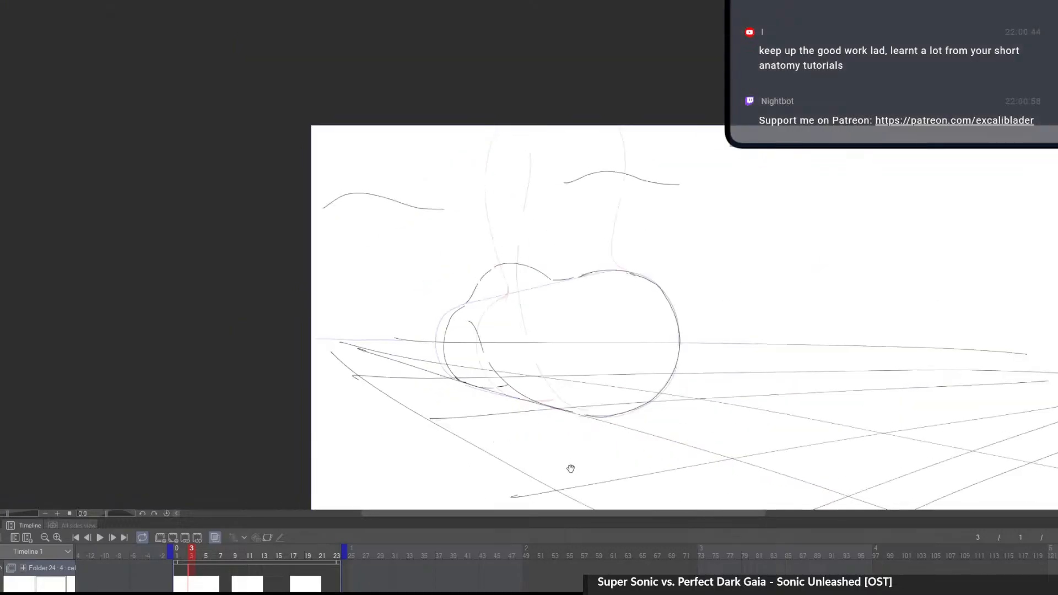
click(208, 578)
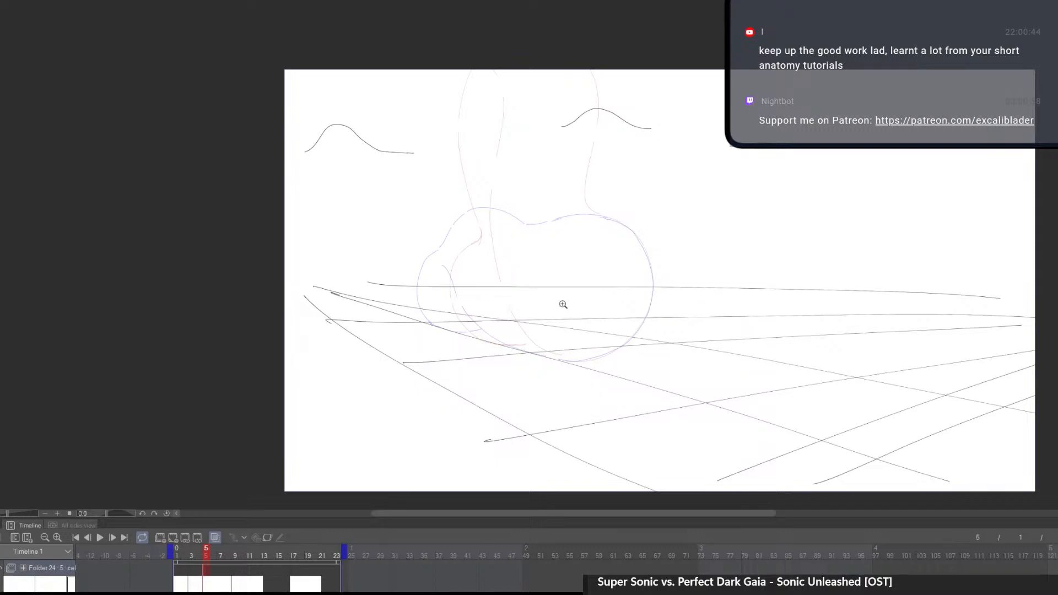
scroll(562, 302, up, 3)
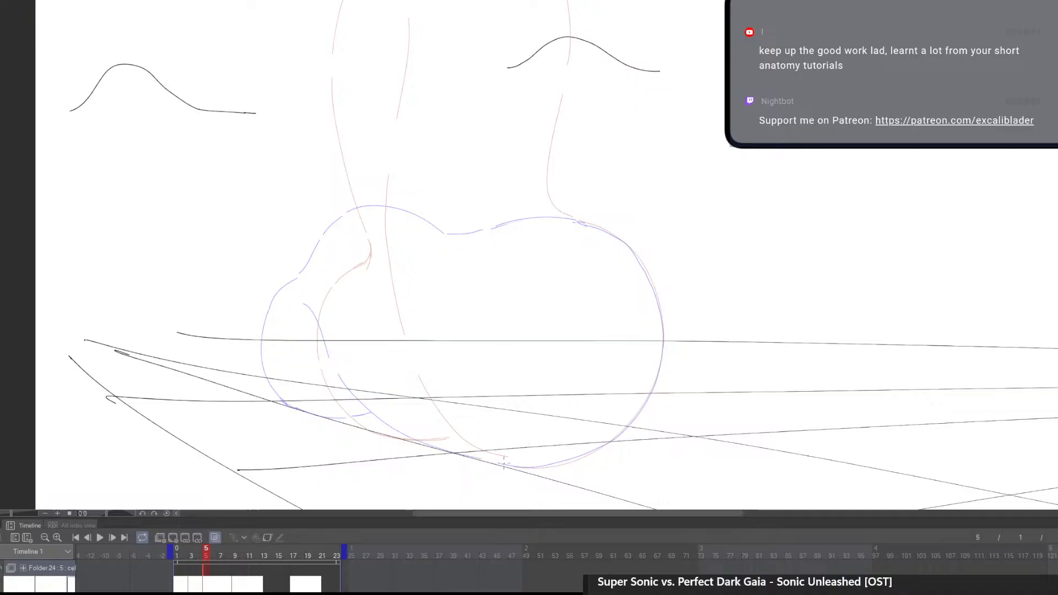
mouse_move(504, 465)
mouse_down()
mouse_move(617, 443)
mouse_move(647, 410)
mouse_move(662, 339)
mouse_move(646, 279)
mouse_move(657, 330)
mouse_up()
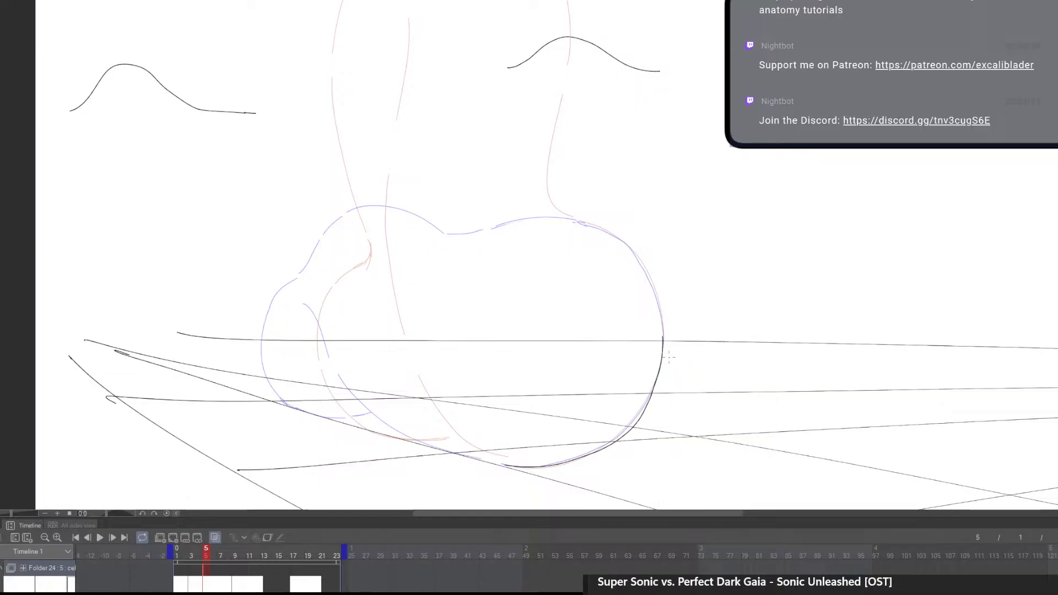
mouse_move(657, 326)
mouse_down()
mouse_move(593, 457)
mouse_move(657, 387)
mouse_move(663, 325)
mouse_move(636, 257)
mouse_move(604, 230)
mouse_move(574, 217)
mouse_up()
Draw the cylinder's rounded left end on the frame 5 cel and try a short lower edge
drag(598, 279, 654, 301)
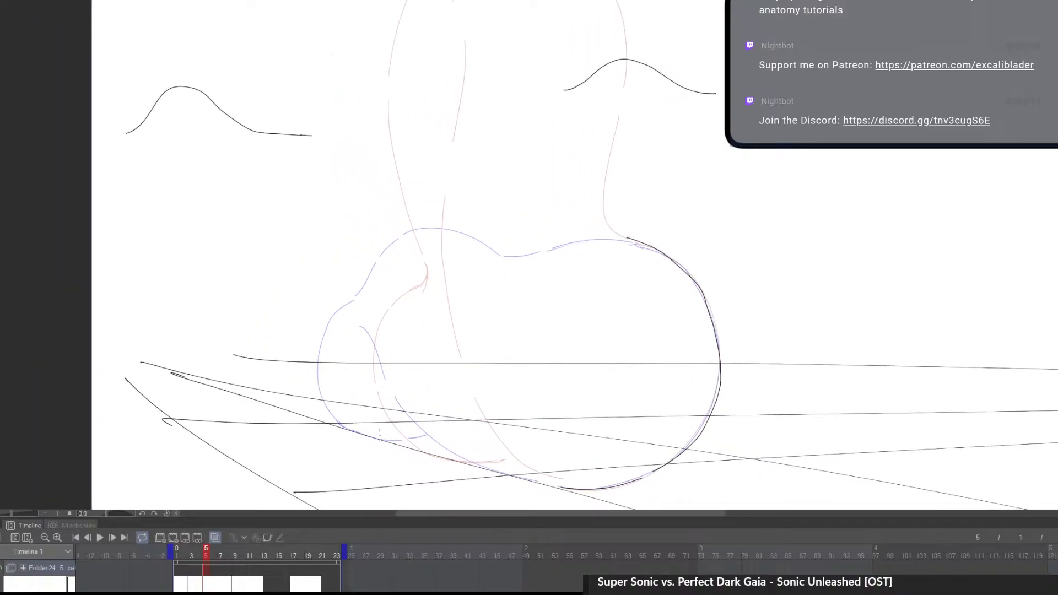
mouse_move(381, 438)
mouse_down()
mouse_move(360, 425)
mouse_move(337, 376)
mouse_move(350, 309)
mouse_up()
drag(368, 429, 428, 440)
key(ctrl+z)
Draw the bulge's inner contour from the cylinder's underside up to a small hooked arc above the left end
mouse_move(568, 487)
mouse_down()
mouse_move(503, 450)
mouse_move(465, 357)
mouse_up()
key(ctrl+z)
mouse_move(562, 488)
mouse_down()
mouse_move(479, 444)
mouse_move(426, 344)
mouse_move(381, 209)
mouse_move(356, 210)
mouse_move(411, 276)
mouse_up()
mouse_move(380, 237)
mouse_down()
mouse_move(403, 256)
mouse_move(370, 253)
mouse_up()
key(ctrl+z)
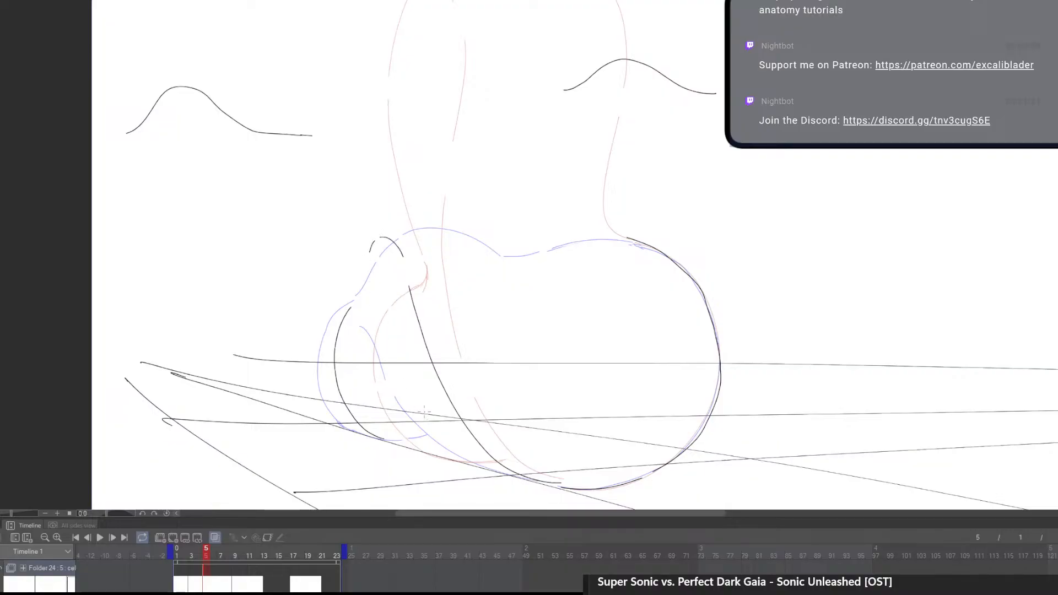
Redraw the frame 5 cel's rounded left end and extend its lower edge toward the inner contour
mouse_move(362, 423)
mouse_down()
mouse_move(425, 438)
mouse_move(406, 442)
mouse_move(355, 312)
mouse_move(333, 331)
mouse_move(340, 399)
mouse_up()
key(e)
key(p)
key(ctrl+z)
mouse_move(352, 302)
mouse_down()
mouse_move(335, 407)
mouse_move(382, 440)
mouse_up()
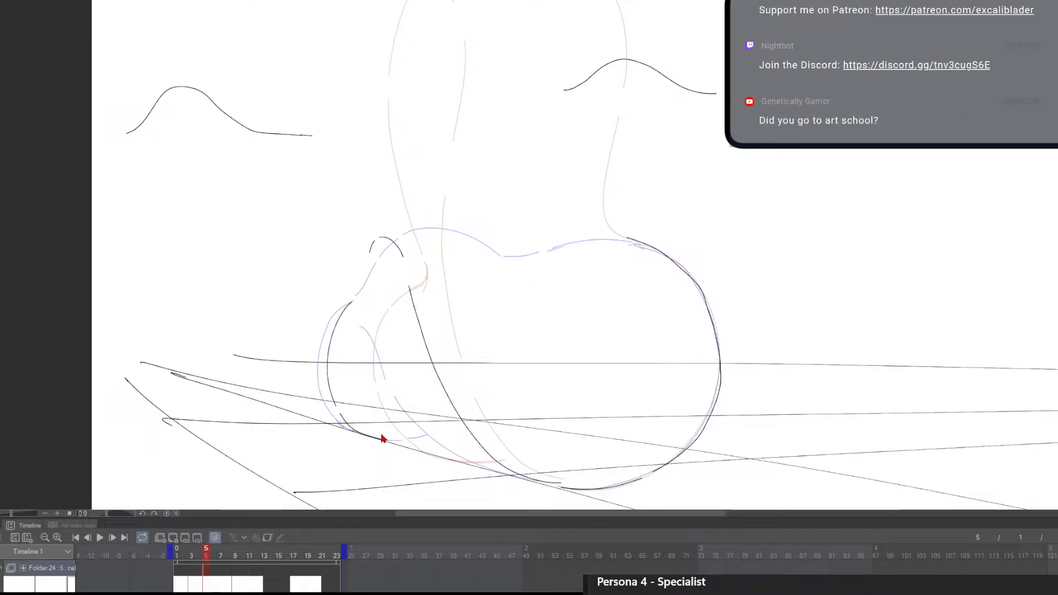
drag(382, 440, 453, 439)
mouse_move(354, 296)
mouse_down()
mouse_move(357, 157)
mouse_move(384, 132)
mouse_up()
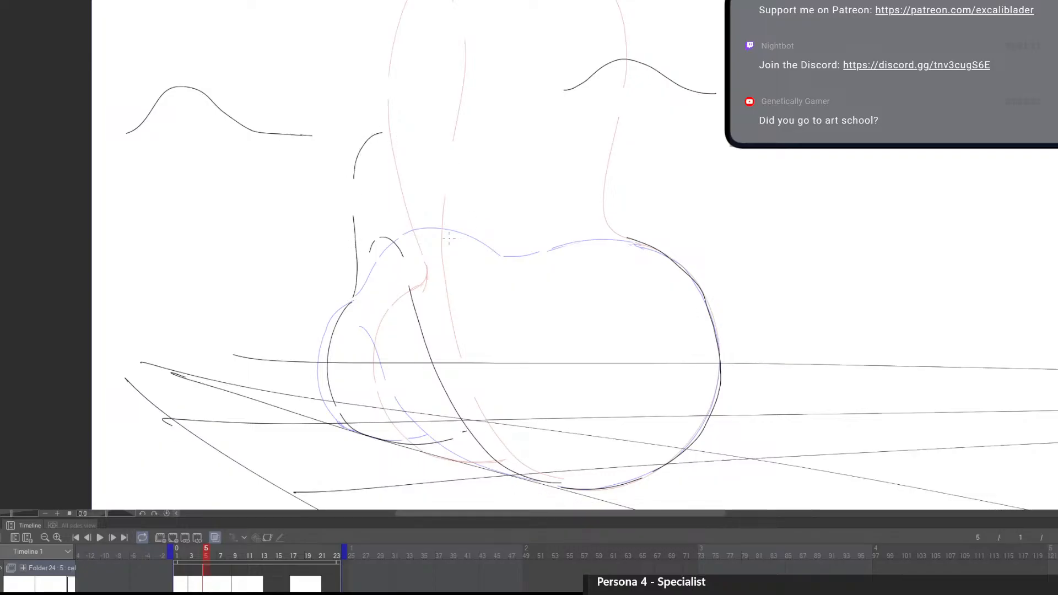
key(ctrl+z)
key(ctrl+z)
Draw the tall bulge from the left end up over its crest and down to the cylinder's right end
drag(354, 296, 349, 214)
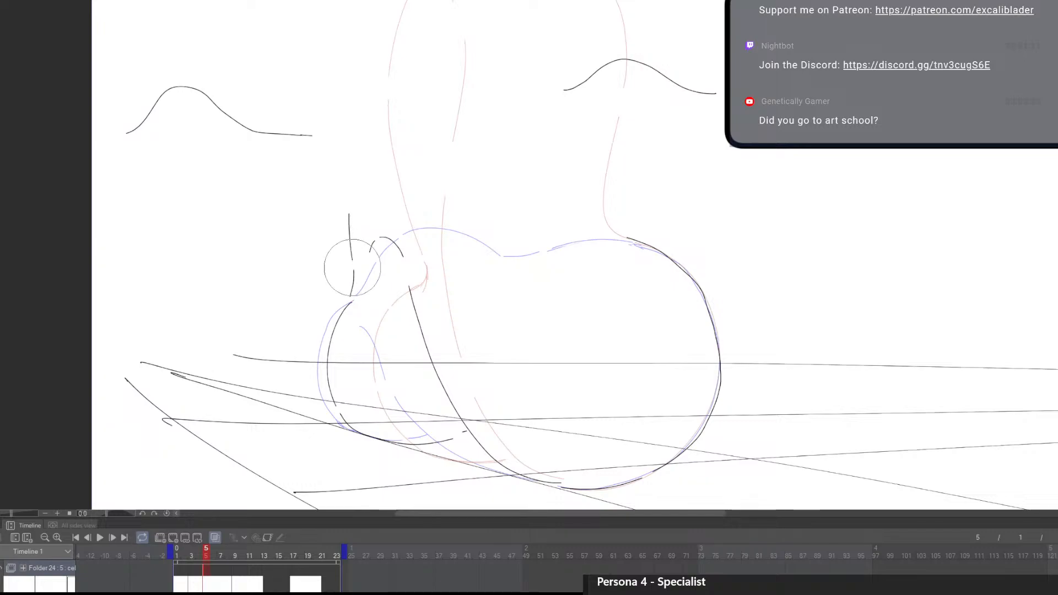
mouse_move(353, 268)
mouse_down()
mouse_move(340, 315)
mouse_move(348, 215)
mouse_move(386, 152)
mouse_move(433, 142)
mouse_move(479, 155)
mouse_move(360, 183)
mouse_move(364, 160)
mouse_move(417, 123)
mouse_up()
mouse_move(432, 120)
mouse_down()
mouse_move(466, 121)
mouse_move(534, 165)
mouse_move(573, 212)
mouse_move(630, 243)
mouse_up()
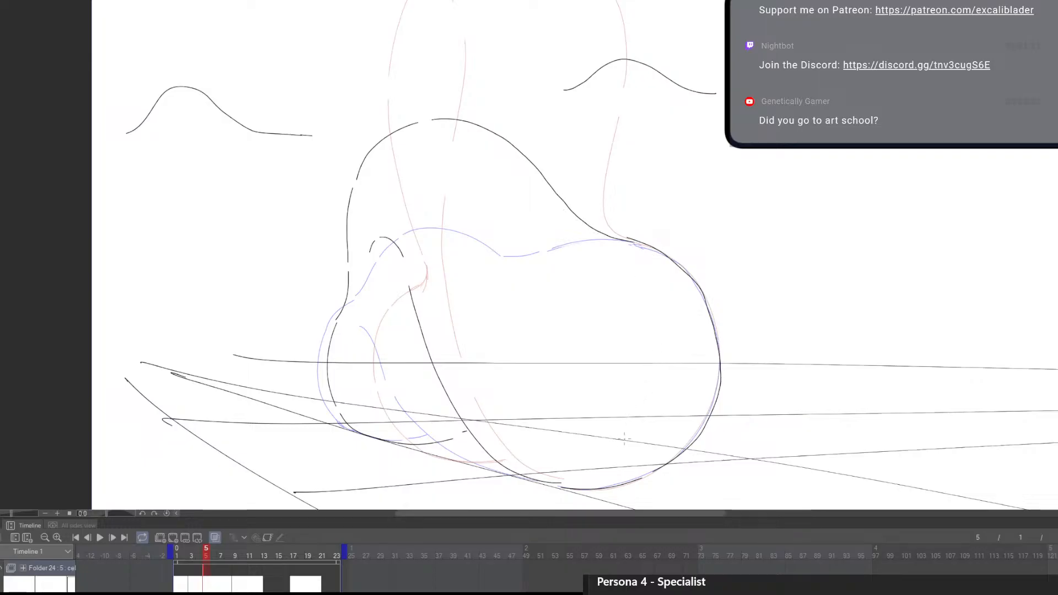
Check the frame 5 drawing mirrored and retouch the bulge's descent where it joins the rounded right end
key(shift+h)
key(shift+h)
mouse_move(643, 272)
mouse_down()
mouse_move(581, 216)
mouse_move(633, 243)
mouse_up()
key(ctrl+z)
mouse_move(680, 328)
mouse_down()
mouse_move(651, 400)
mouse_move(581, 397)
mouse_up()
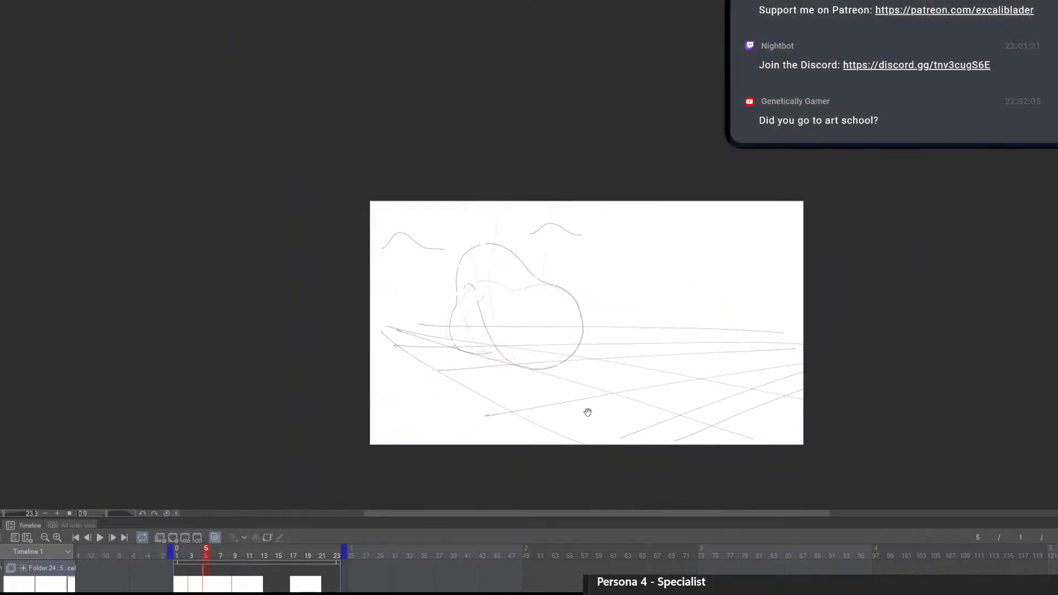
mouse_move(493, 352)
mouse_down()
mouse_move(538, 352)
mouse_move(514, 347)
mouse_move(538, 341)
mouse_up()
key(e)
key(p)
drag(631, 422, 555, 426)
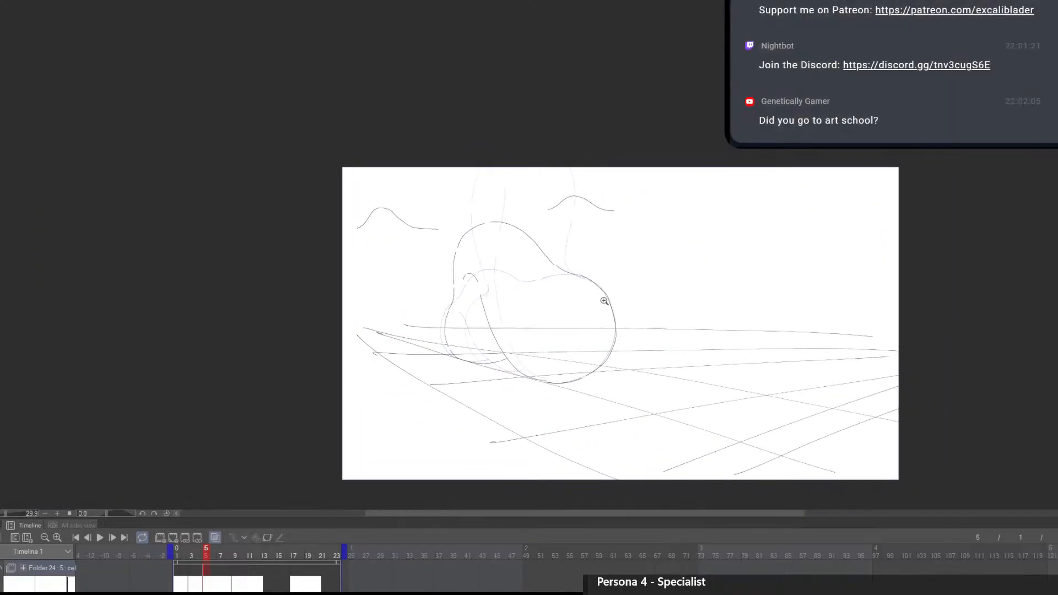
drag(589, 319, 607, 315)
Add a new in-between cel at frame 7 and trace the cylinder's rounded right end on it
click(222, 586)
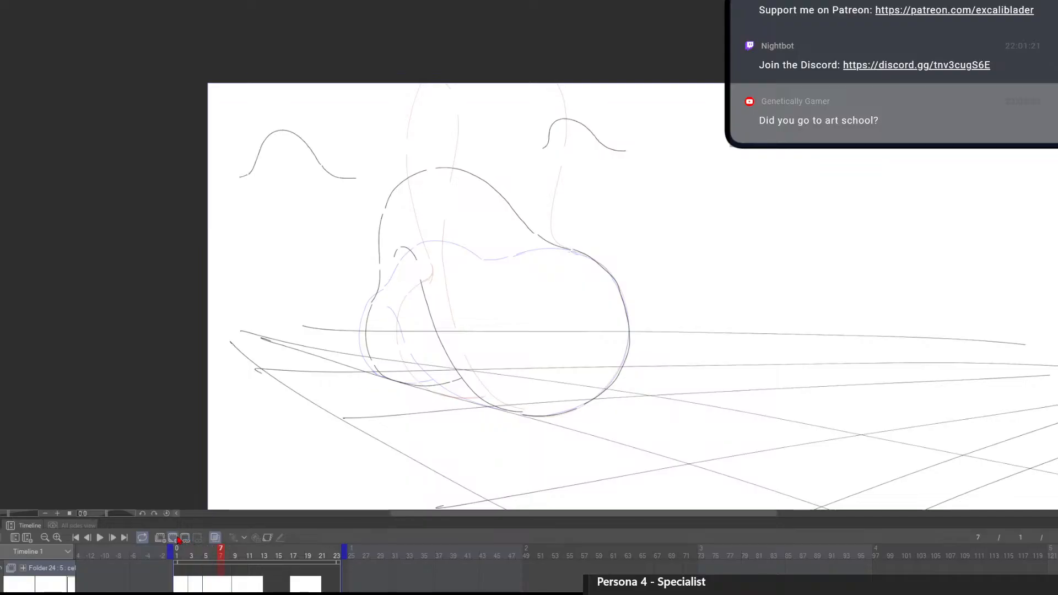
click(174, 538)
scroll(473, 307, up, 1)
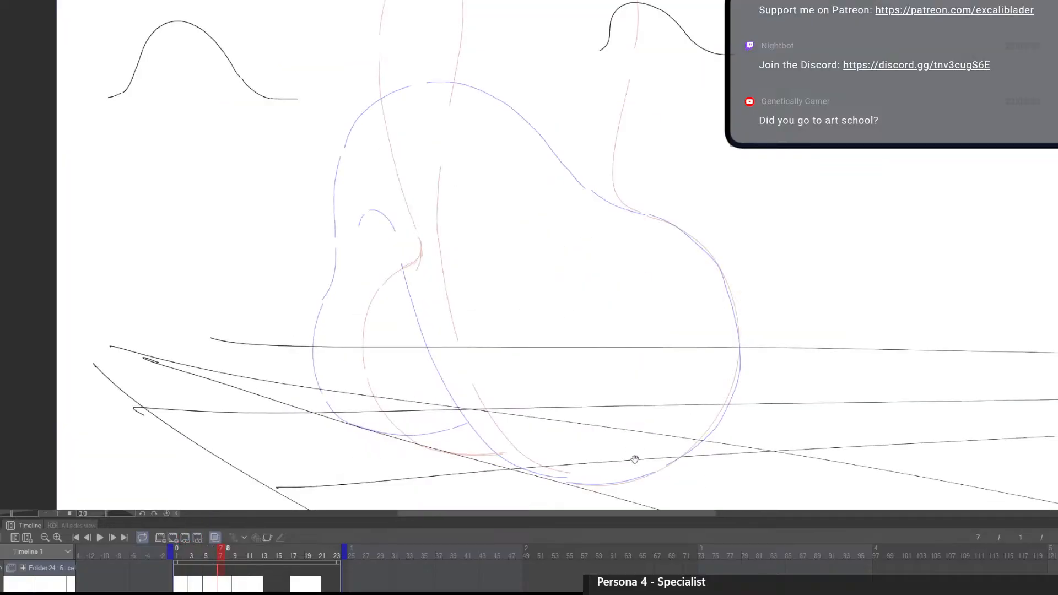
scroll(635, 459, up, 1)
mouse_move(640, 453)
mouse_down()
mouse_move(691, 395)
mouse_move(703, 342)
mouse_up()
mouse_move(698, 298)
mouse_down()
mouse_move(659, 232)
mouse_move(604, 207)
mouse_up()
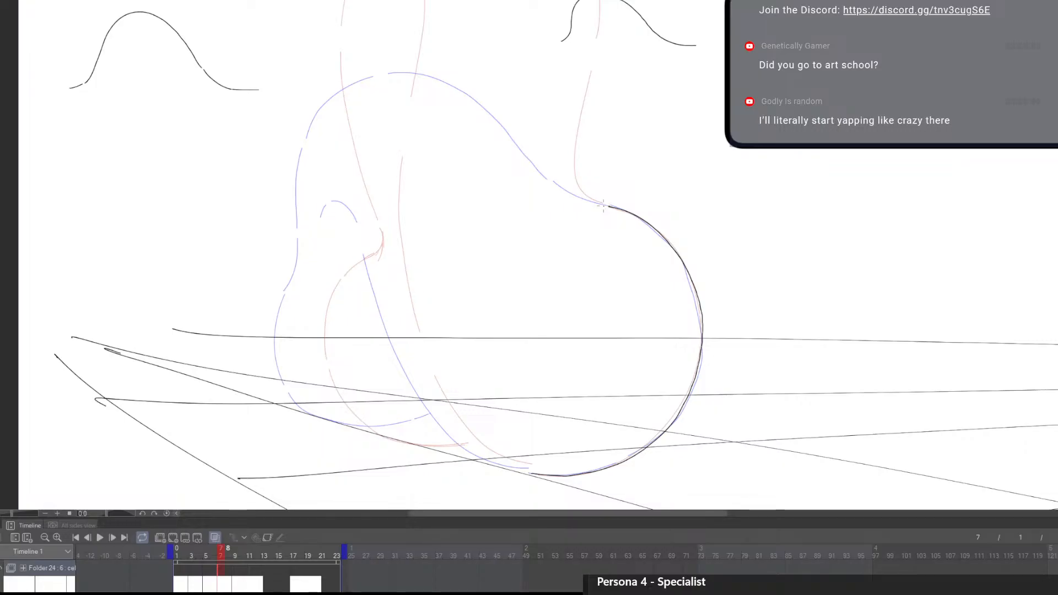
drag(543, 277, 548, 281)
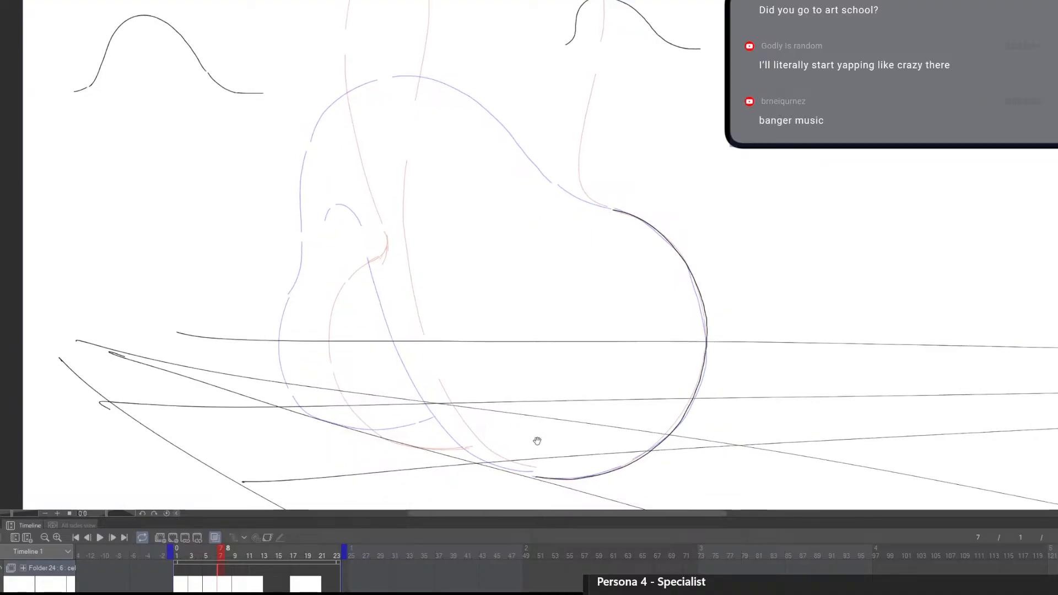
Draw the frame 7 bulge's inner contour from the cylinder's lower edge up to a small hooked tip
mouse_move(538, 475)
mouse_down()
mouse_move(479, 453)
mouse_move(438, 405)
mouse_move(360, 131)
mouse_move(329, 97)
mouse_up()
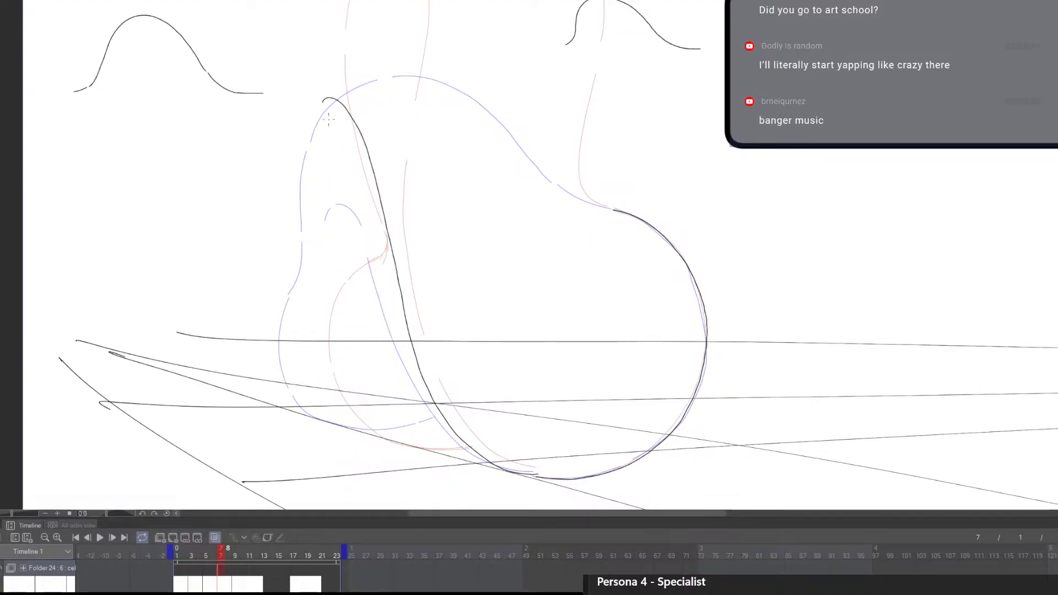
key(ctrl+z)
key(ctrl+z)
mouse_move(401, 279)
mouse_down()
mouse_move(365, 107)
mouse_move(327, 82)
mouse_up()
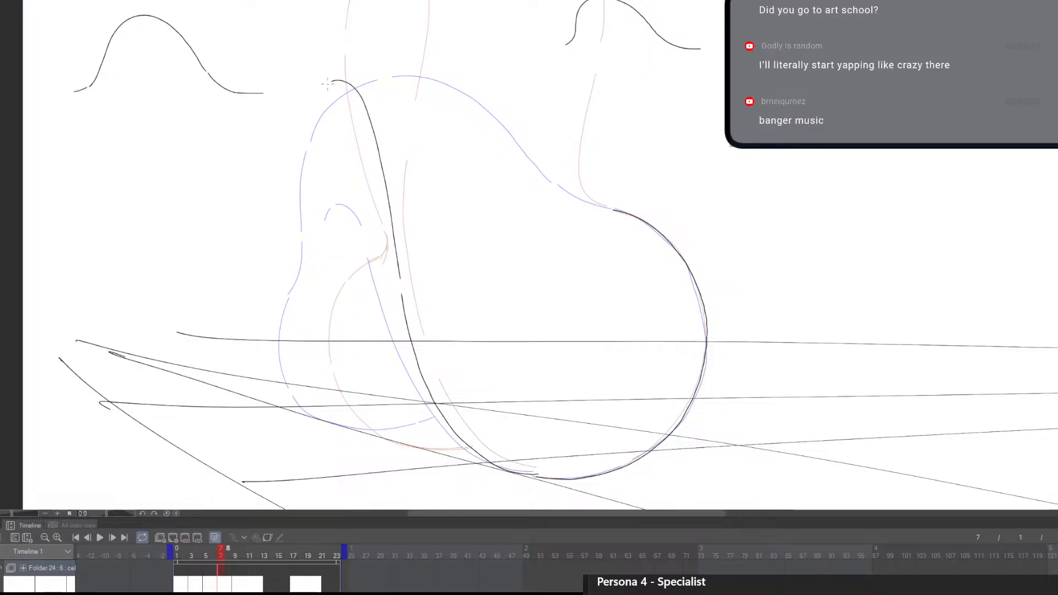
Draw the frame 7 cel's rounded left end and carry the bulge's outer left contour up toward the canvas top
mouse_move(362, 430)
mouse_down()
mouse_move(333, 411)
mouse_move(300, 302)
mouse_move(318, 240)
mouse_move(300, 163)
mouse_move(300, 67)
mouse_move(314, 27)
mouse_up()
mouse_move(335, 43)
mouse_down()
mouse_move(341, 105)
mouse_move(322, 295)
mouse_up()
key(e)
key(p)
mouse_move(318, 264)
mouse_down()
mouse_move(300, 164)
mouse_move(305, 79)
mouse_move(330, 30)
mouse_move(355, 12)
mouse_up()
mouse_move(445, 9)
mouse_down()
mouse_move(507, 46)
mouse_move(543, 108)
mouse_up()
key(ctrl+z)
key(ctrl+z)
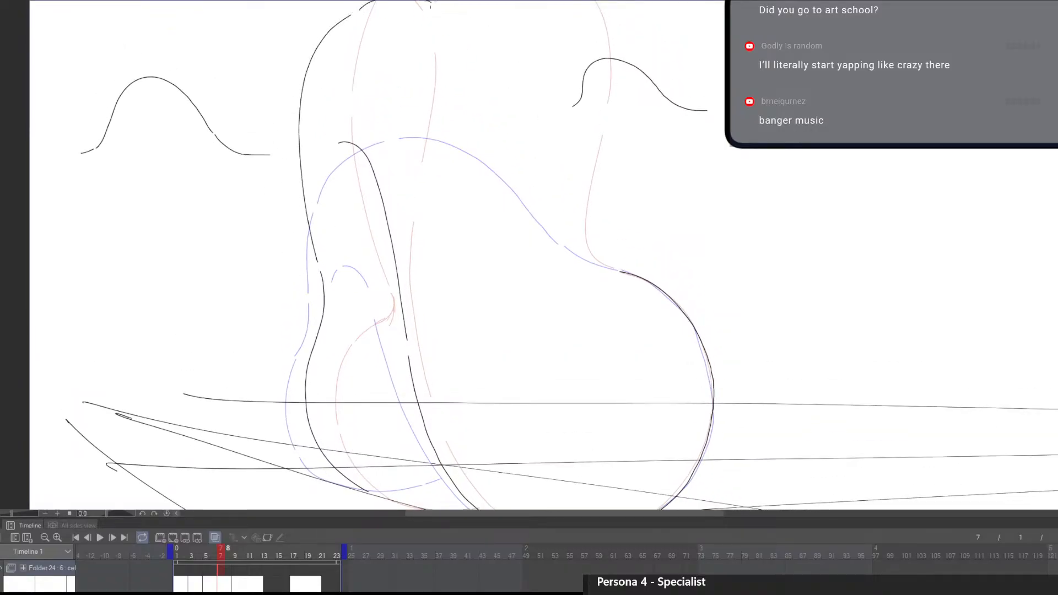
Redraw the frame 7 bulge's upper left side and shoulders, and clear the overlap where the descent meets the rounded right end
key(e)
mouse_move(431, 4)
mouse_down()
mouse_move(440, 7)
mouse_move(308, 85)
mouse_move(323, 256)
mouse_move(310, 206)
mouse_move(351, 29)
mouse_move(392, 2)
mouse_move(531, 44)
mouse_move(617, 266)
mouse_move(560, 154)
mouse_move(612, 265)
mouse_move(590, 220)
mouse_move(637, 274)
mouse_up()
key(p)
key(e)
key(p)
key(e)
key(p)
key(e)
key(p)
Rework the frame 7 bulge's right-hand descent into a steeper line that curves into the cylinder's rounded right end
key(ctrl+z)
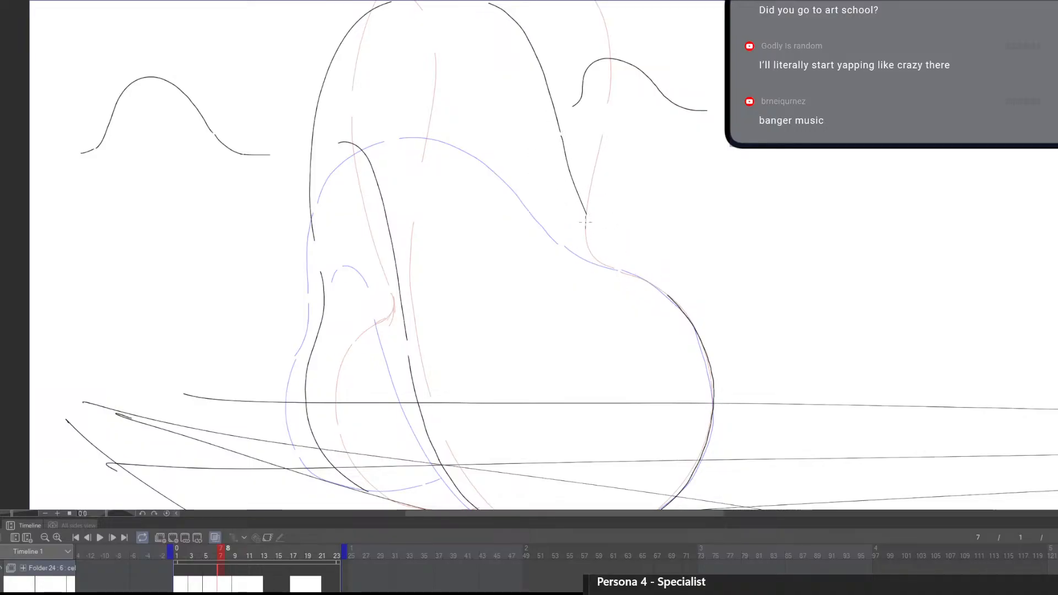
mouse_move(587, 219)
mouse_down()
mouse_move(637, 276)
mouse_move(608, 255)
mouse_move(570, 188)
mouse_up()
key(e)
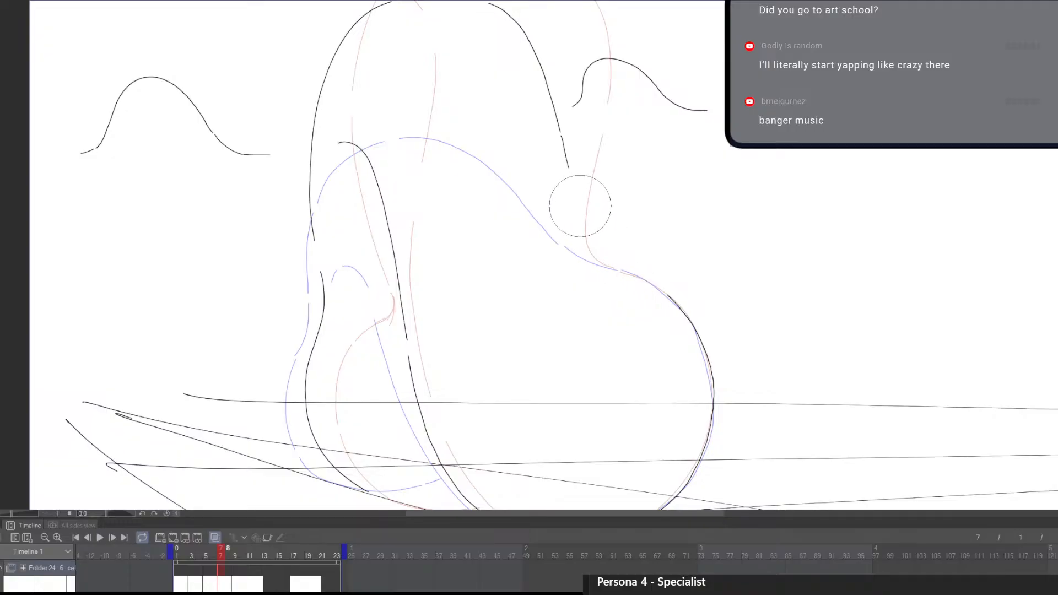
key(p)
mouse_move(664, 291)
mouse_down()
mouse_move(598, 260)
mouse_move(568, 203)
mouse_move(569, 167)
mouse_move(570, 229)
mouse_move(569, 171)
mouse_move(537, 77)
mouse_move(565, 212)
mouse_up()
key(e)
key(p)
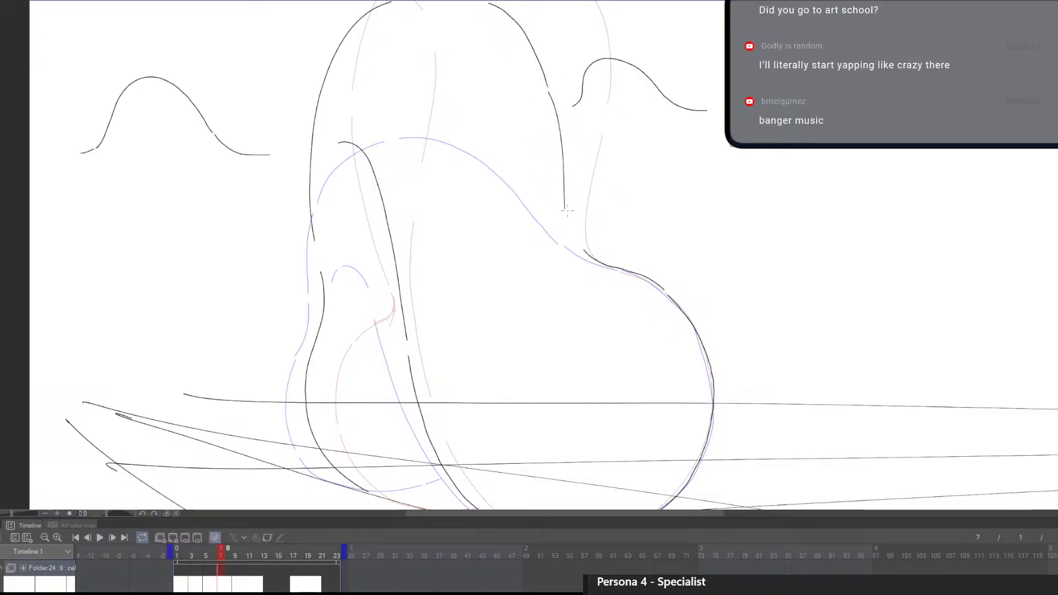
key(ctrl+z)
drag(548, 95, 565, 211)
key(ctrl+z)
drag(549, 100, 566, 205)
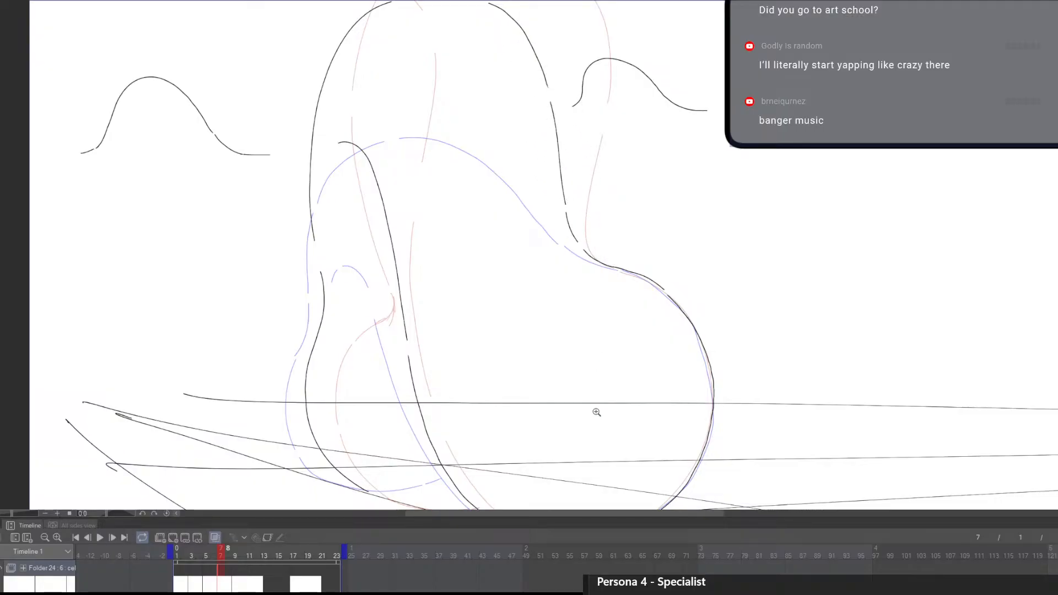
Redraw the lower curve of the frame 7 cel's left end and extend it to the inner contour
scroll(596, 413, down, 3)
scroll(546, 385, up, 6)
mouse_move(441, 417)
mouse_down()
mouse_move(560, 432)
mouse_move(463, 420)
mouse_move(374, 341)
mouse_move(360, 311)
mouse_move(426, 413)
mouse_move(502, 435)
mouse_move(618, 419)
mouse_up()
key(e)
key(p)
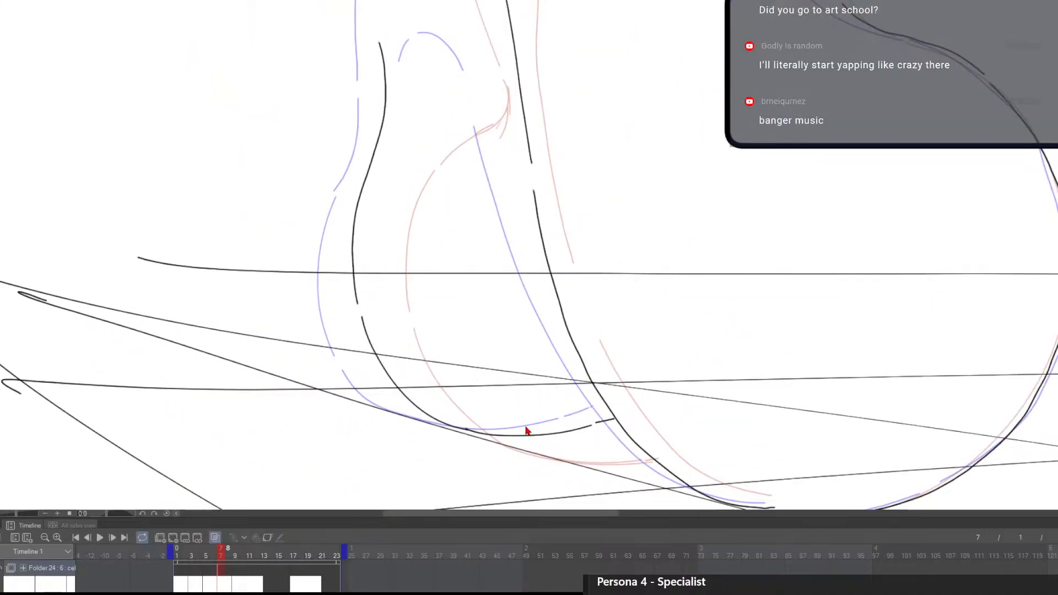
key(ctrl+z)
key(ctrl+z)
mouse_move(463, 429)
mouse_down()
mouse_move(553, 435)
mouse_move(586, 429)
mouse_up()
mouse_move(589, 426)
mouse_down()
mouse_move(611, 423)
mouse_move(607, 386)
mouse_move(557, 354)
mouse_move(529, 475)
mouse_up()
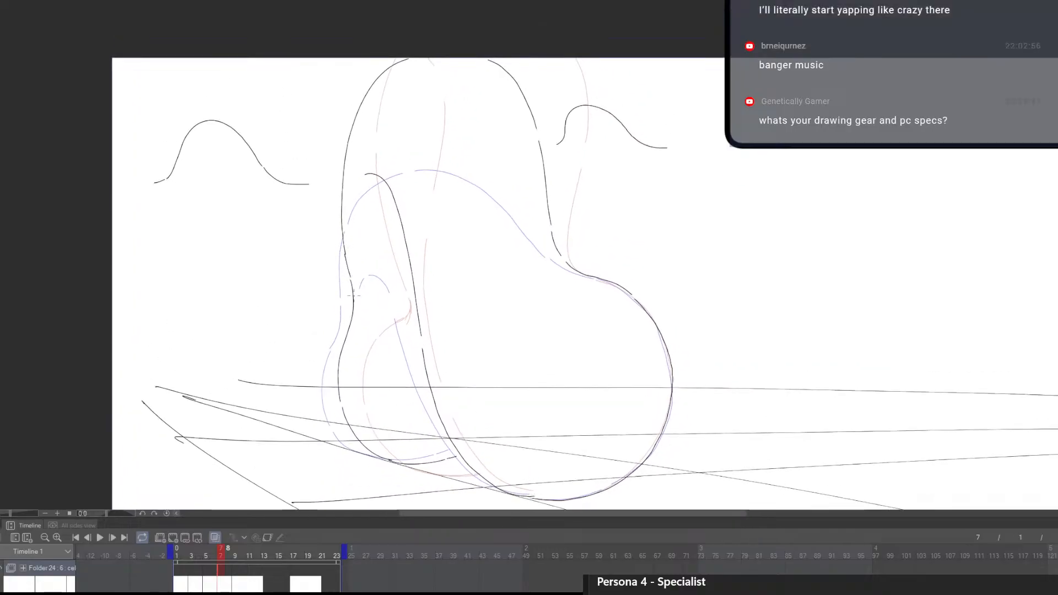
Check the frame 7 drawing mirrored and flip through the cels from frame 1 to 9 to examine the rising bulge's motion
key(h)
key(h)
key(Left)
key(Left)
key(Left)
key(Right)
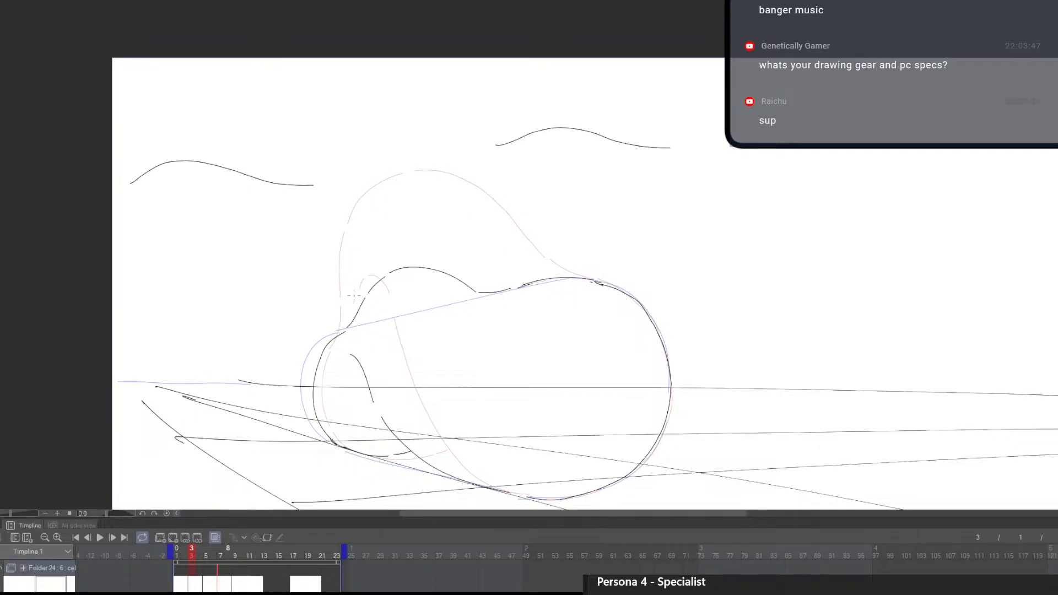
key(Right)
key(Right)
key(Right)
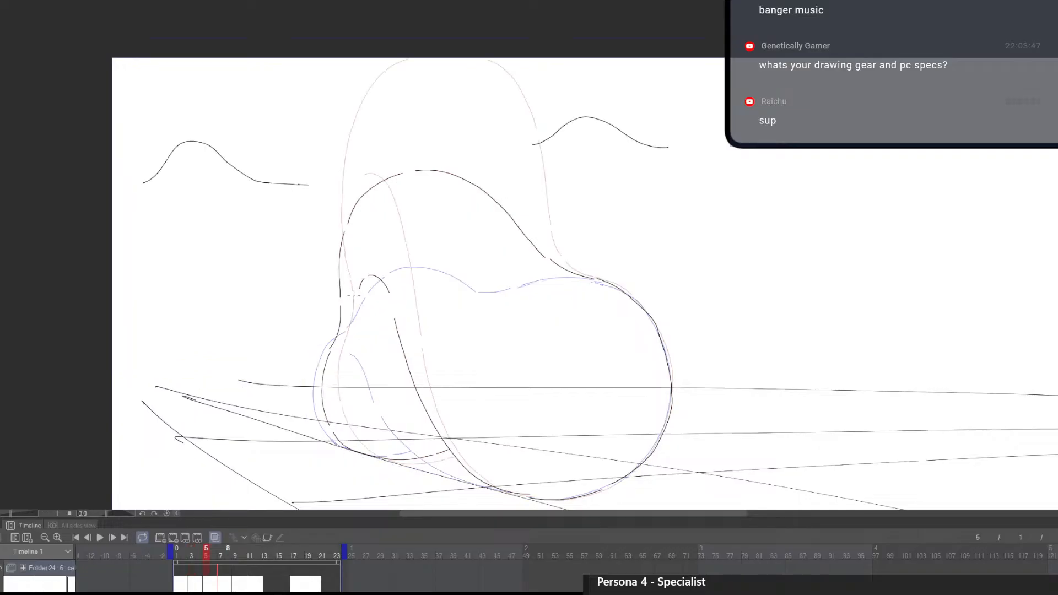
key(Left)
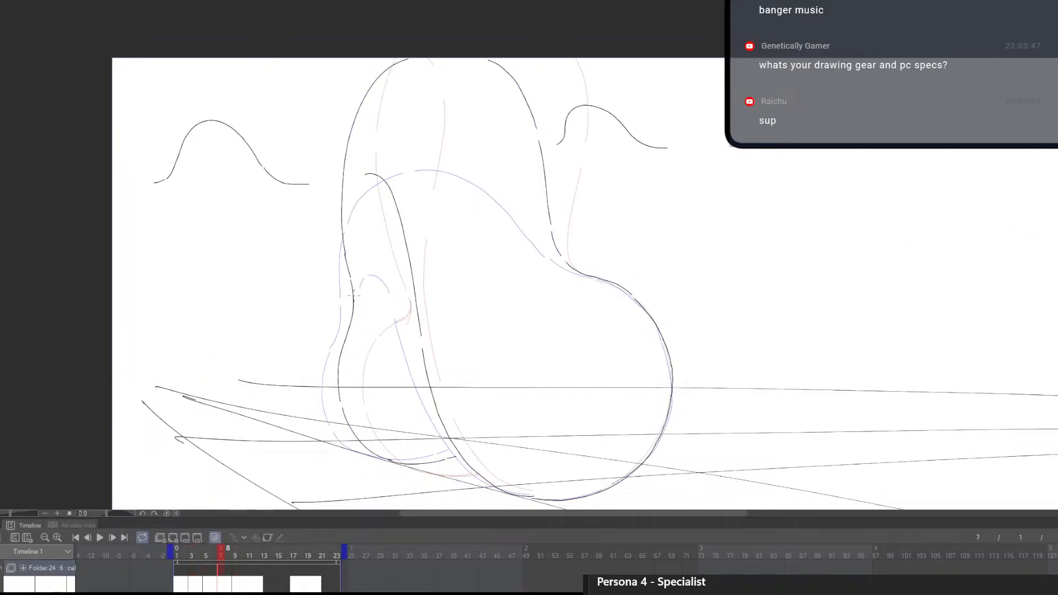
key(Right)
key(Left)
key(Left)
key(Left)
key(Left)
key(Right)
key(Right)
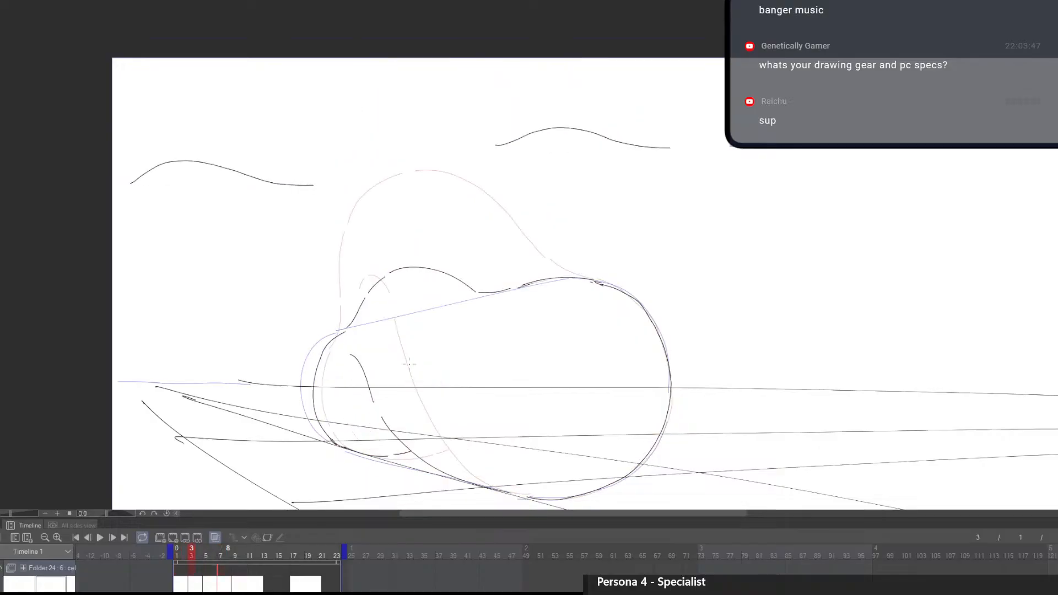
key(Right)
key(Right)
key(Left)
key(Left)
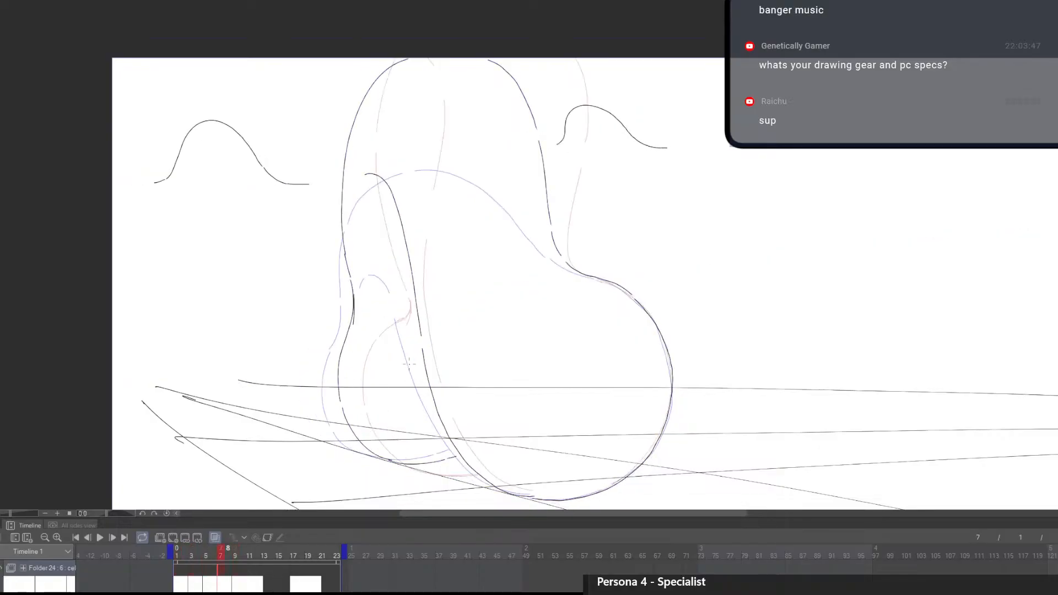
key(Left)
key(Right)
key(Left)
key(Left)
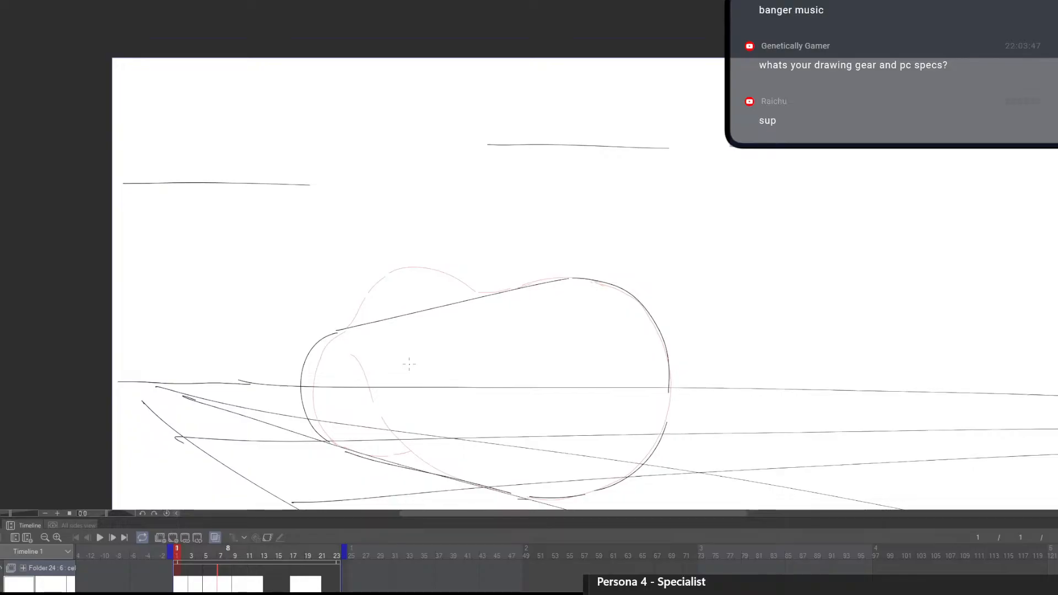
On the frame 3 cel, shift the inner contour to the right and reshape the bulge into a wider, longer crest
click(179, 583)
key(Right)
key(Right)
key(Right)
key(Left)
key(Left)
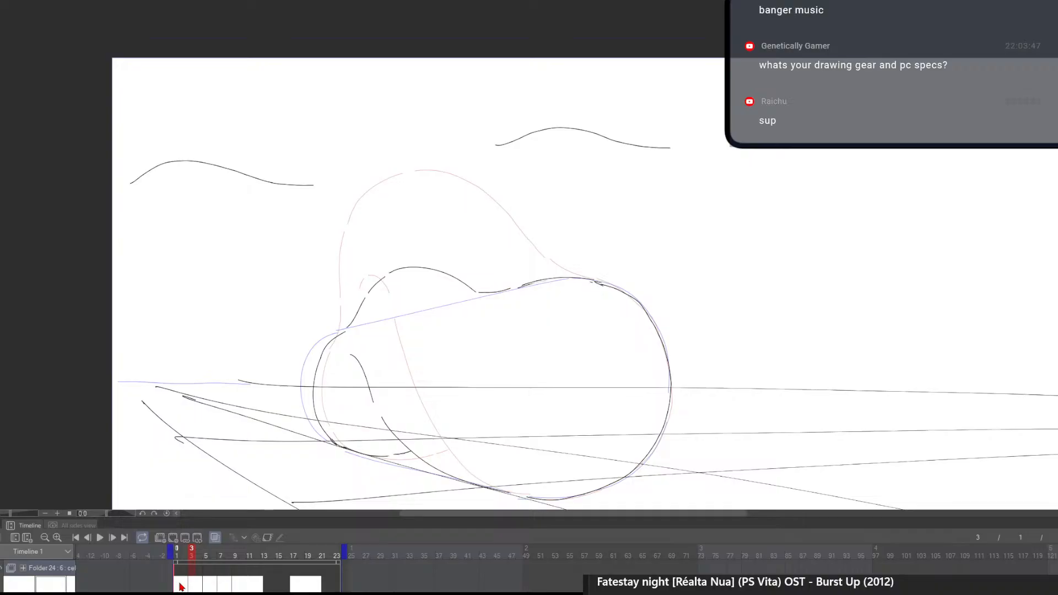
mouse_move(354, 355)
mouse_down()
mouse_move(402, 437)
mouse_move(427, 454)
mouse_move(378, 351)
mouse_up()
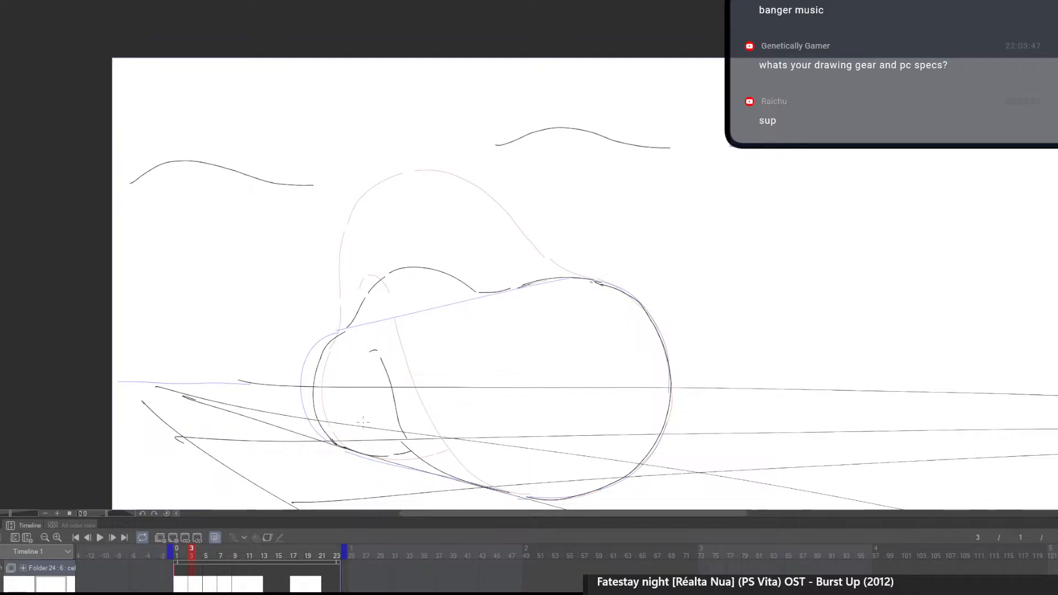
mouse_move(460, 288)
mouse_down()
mouse_move(539, 281)
mouse_move(479, 296)
mouse_move(445, 276)
mouse_move(385, 275)
mouse_move(460, 257)
mouse_move(532, 298)
mouse_move(510, 279)
mouse_move(553, 283)
mouse_up()
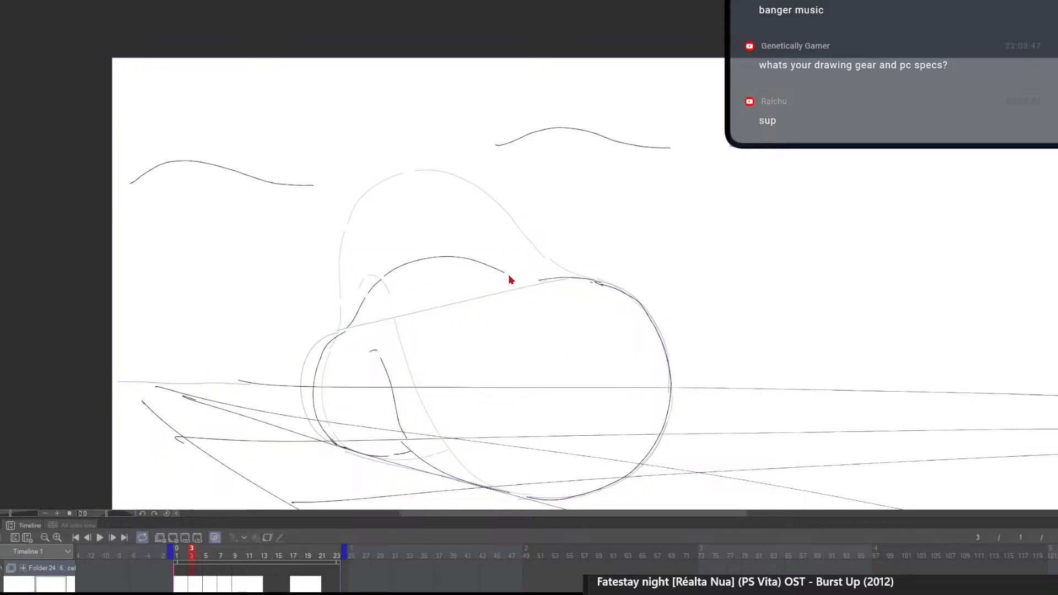
scroll(647, 364, down, 5)
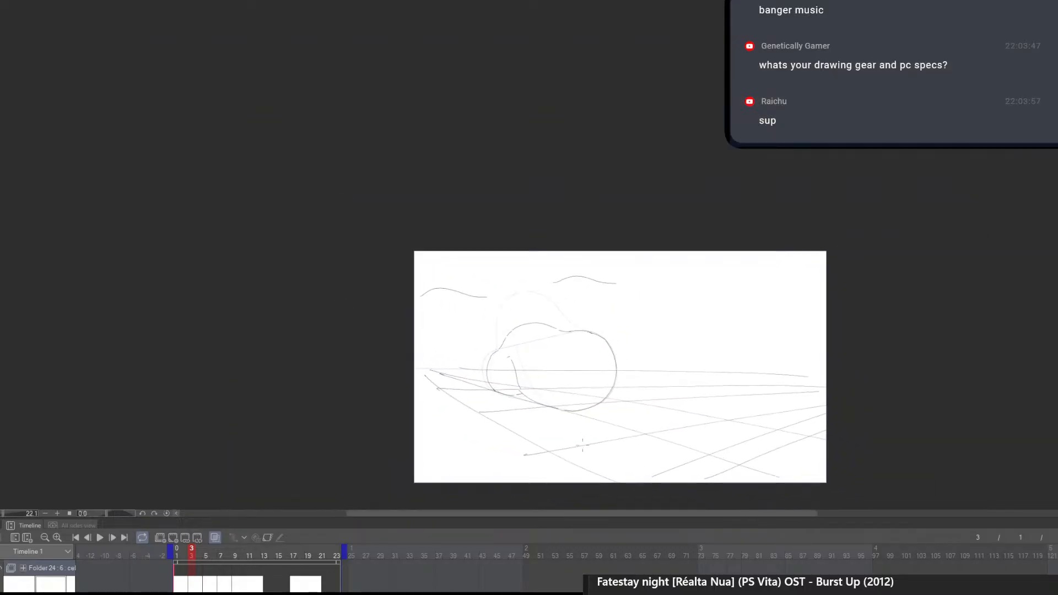
mouse_move(659, 446)
mouse_down()
mouse_move(424, 482)
mouse_move(393, 345)
mouse_move(474, 238)
mouse_up()
scroll(394, 345, up, 5)
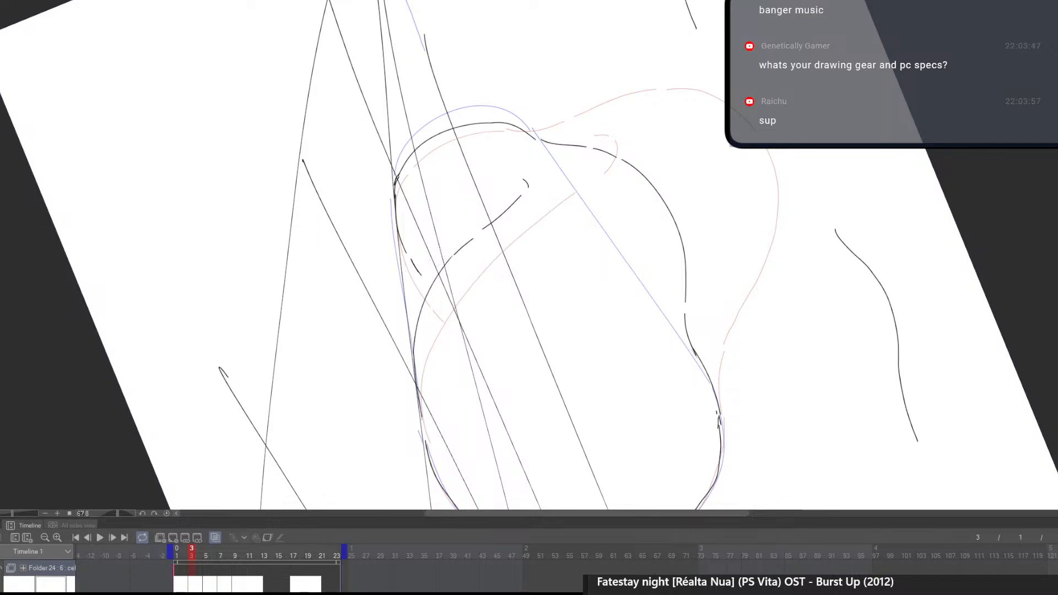
Fade the perspective guide lines, reset the canvas rotation and show the frame 17 end cel over the frame 9 drawing
key(alt+])
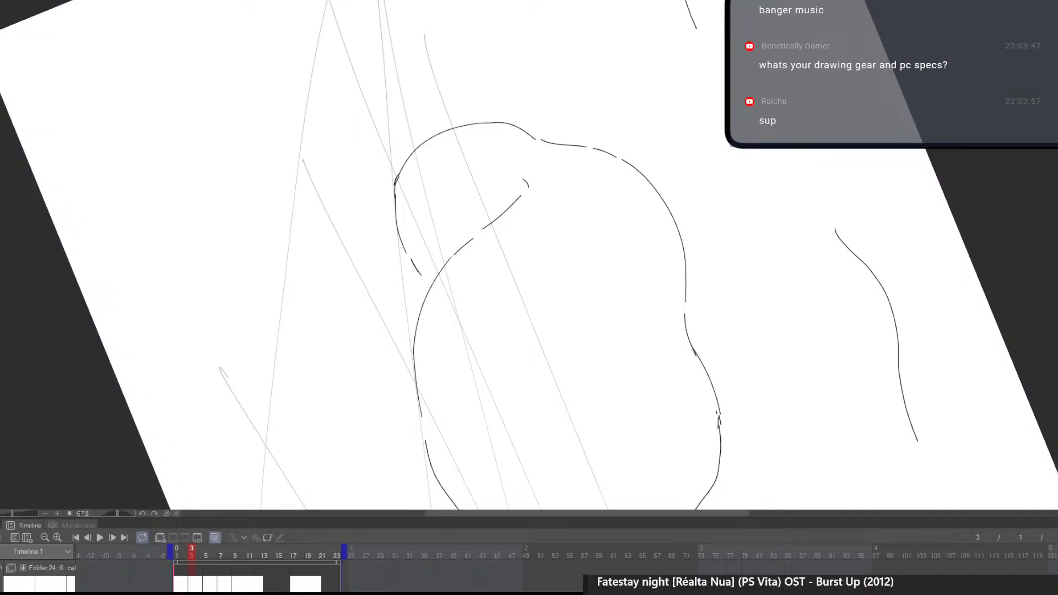
key(Right)
key(ctrl+@)
drag(749, 404, 477, 422)
scroll(477, 422, down, 5)
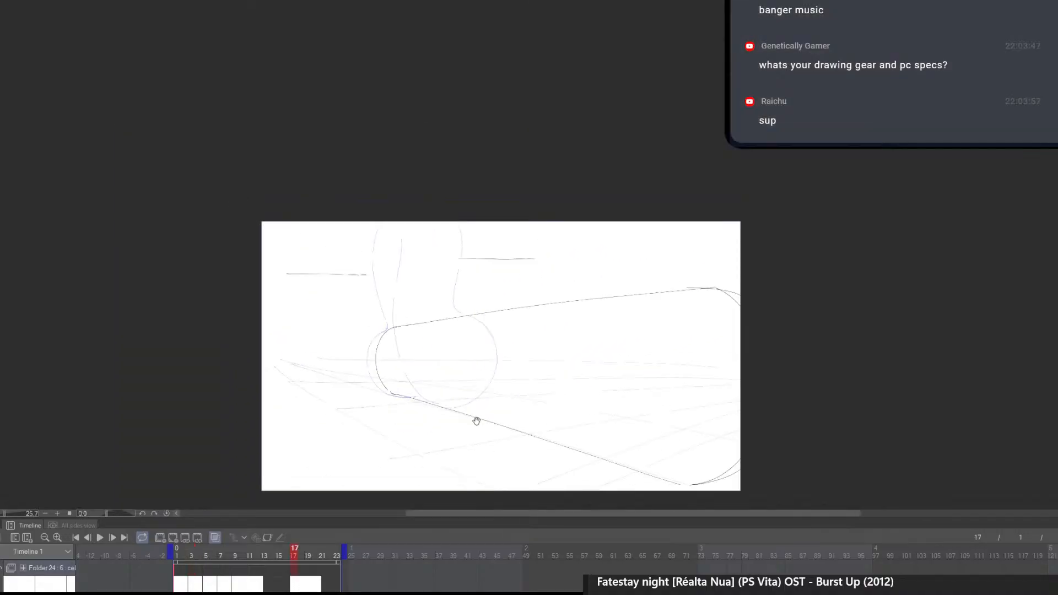
scroll(503, 395, up, 3)
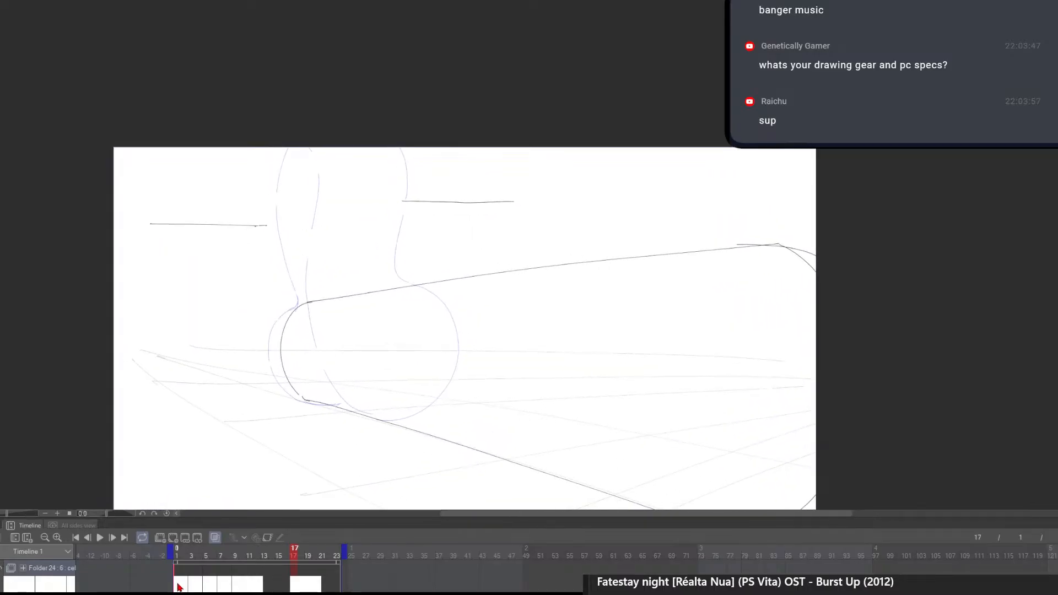
key(space)
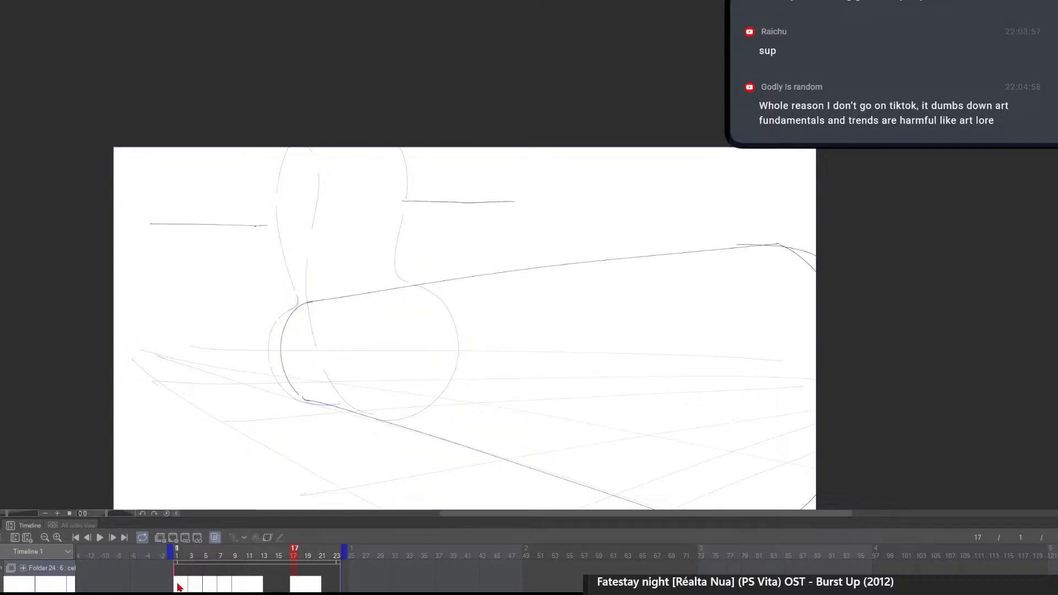
Compare the cels at frames 9, 13 and 17, and move the frame 13 cel behind the frame 17 cel
click(265, 589)
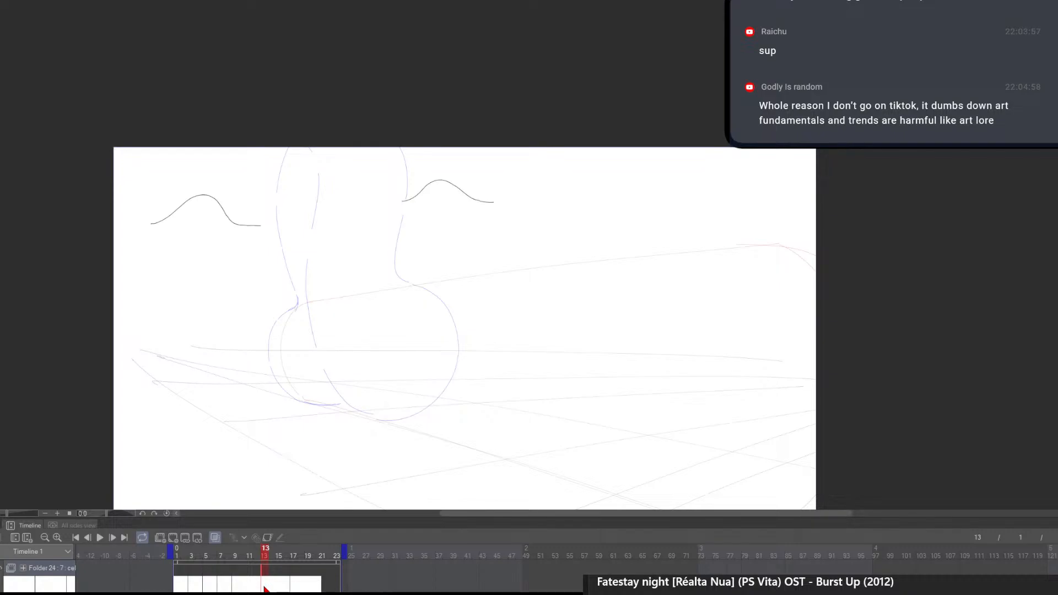
click(235, 588)
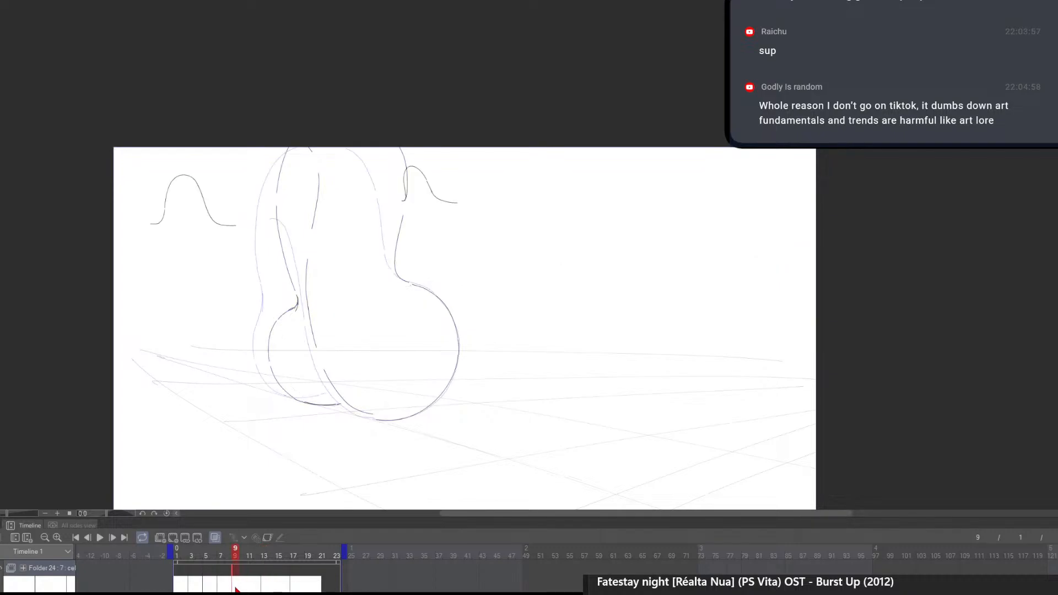
click(292, 588)
click(236, 588)
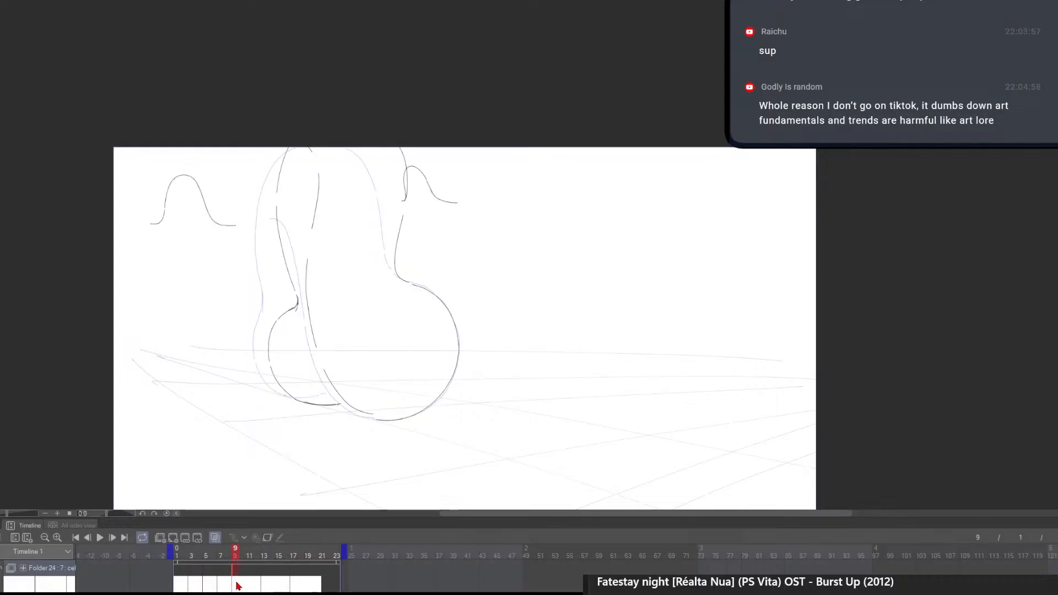
click(297, 589)
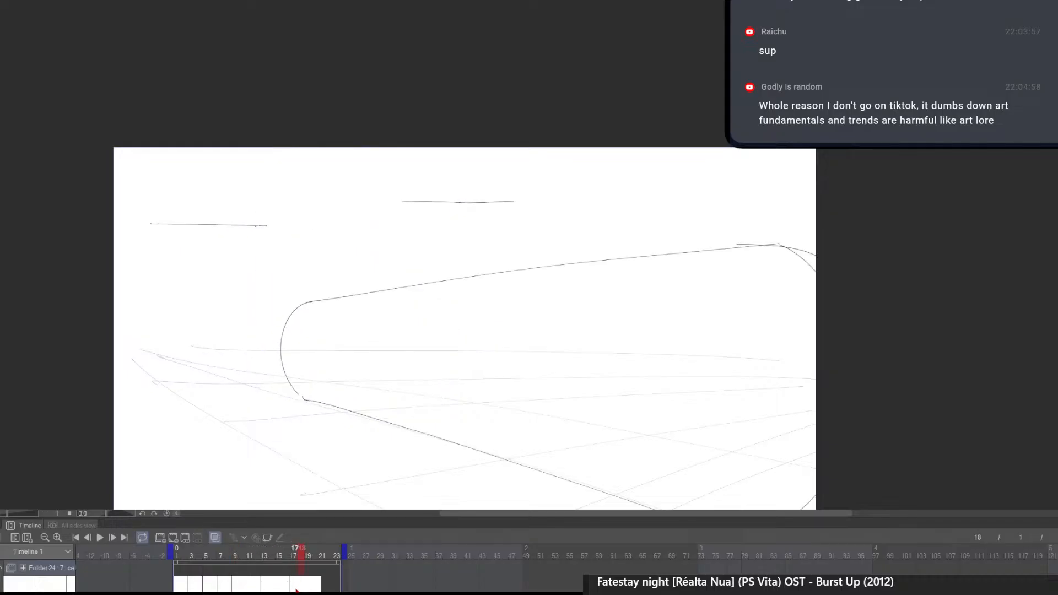
click(270, 588)
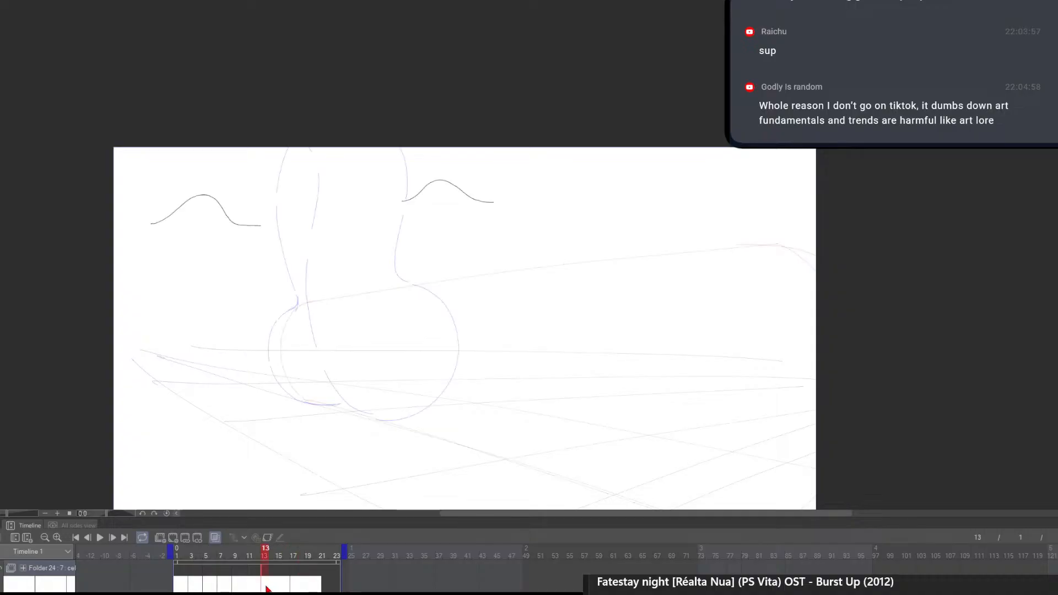
click(292, 588)
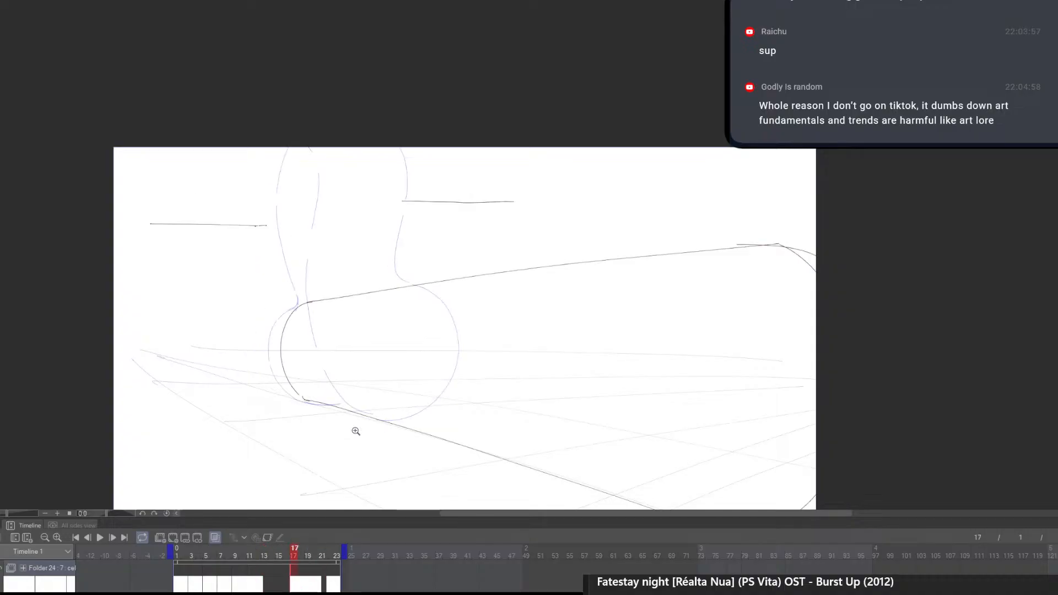
Shift the frame 17 cylinder left to match the frame 9 cel's left end and redraw its upper left corner
scroll(334, 432, up, 2)
drag(438, 425, 544, 405)
drag(767, 442, 673, 433)
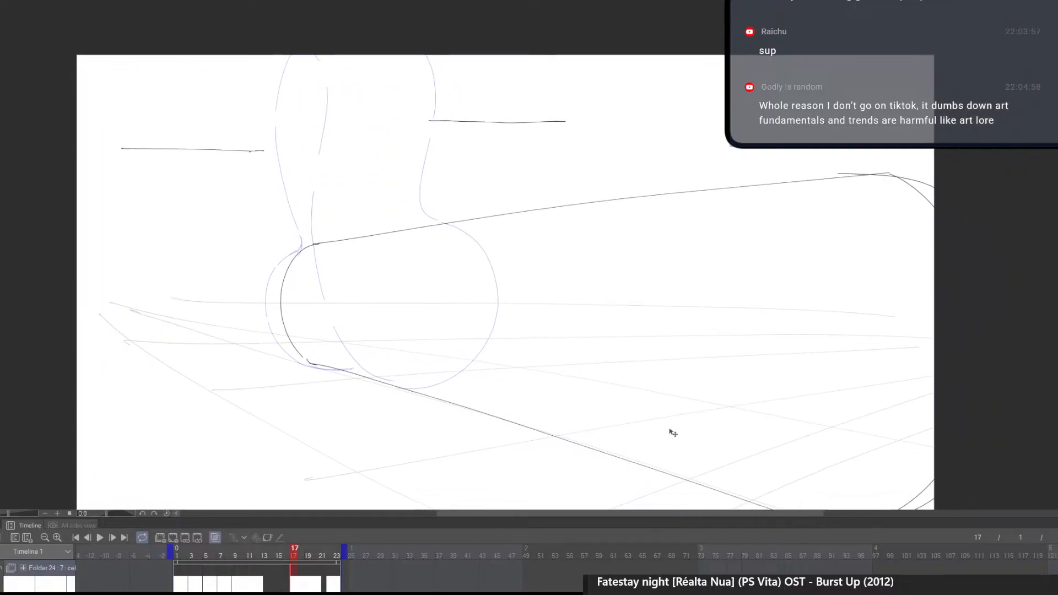
key(e)
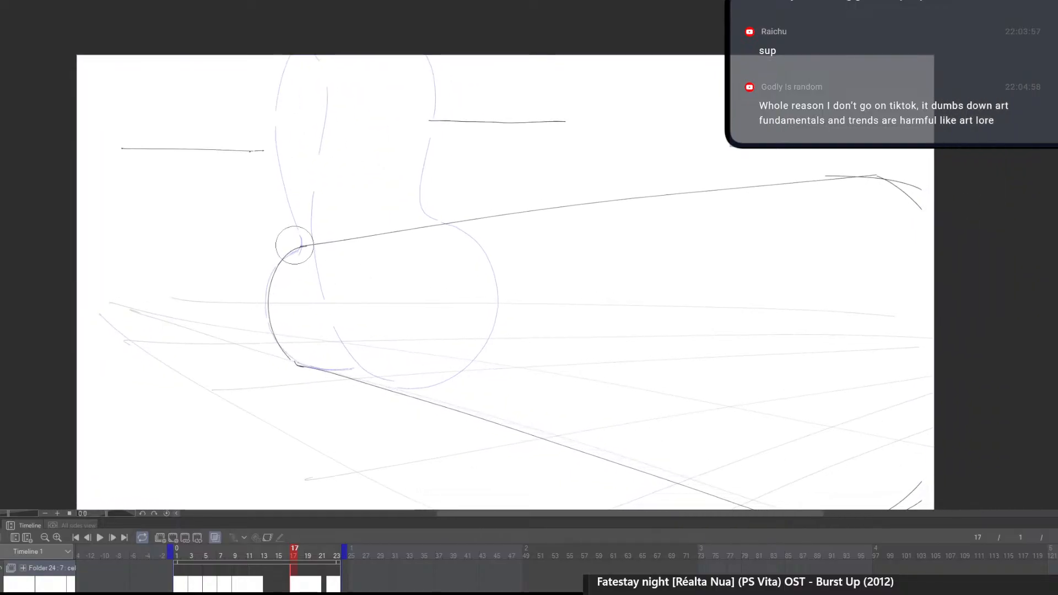
drag(294, 245, 363, 238)
key(p)
drag(290, 252, 389, 232)
Erase the doubled arcs at the frame 17 cylinder's right end and extend its upper and lower curves to the canvas edge
scroll(862, 392, down, 5)
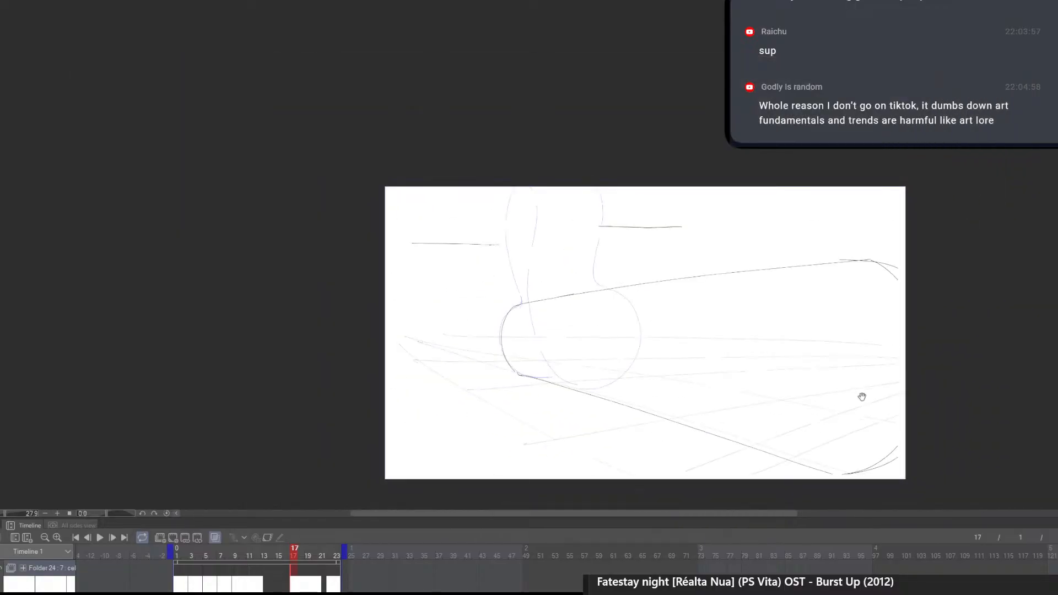
drag(862, 397, 665, 374)
key(e)
mouse_move(703, 263)
mouse_down()
mouse_move(676, 241)
mouse_move(733, 288)
mouse_up()
key(p)
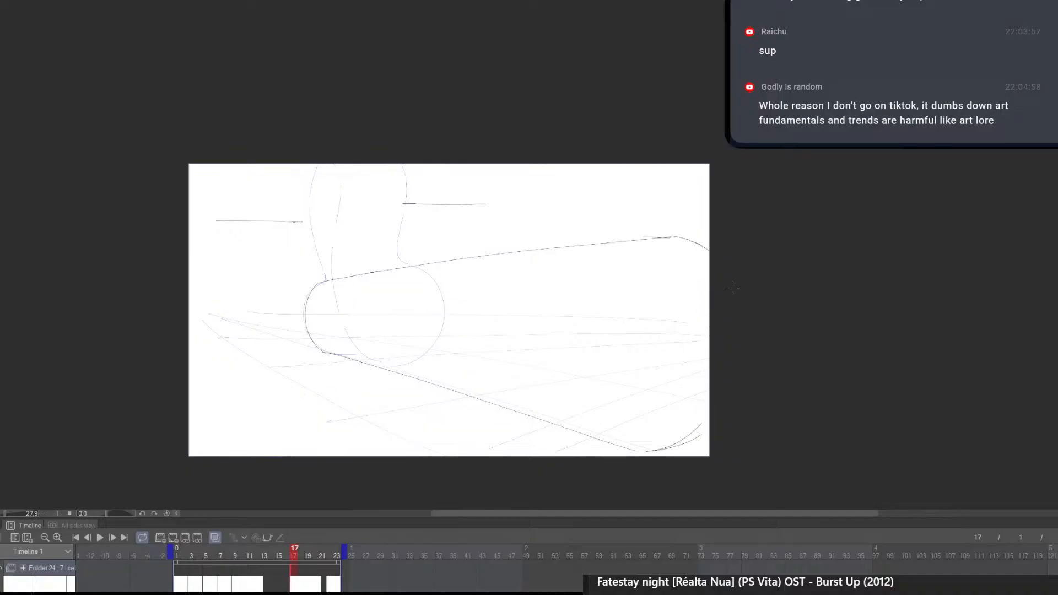
key(e)
mouse_move(696, 428)
mouse_down()
mouse_move(659, 444)
mouse_move(689, 440)
mouse_move(715, 413)
mouse_up()
key(p)
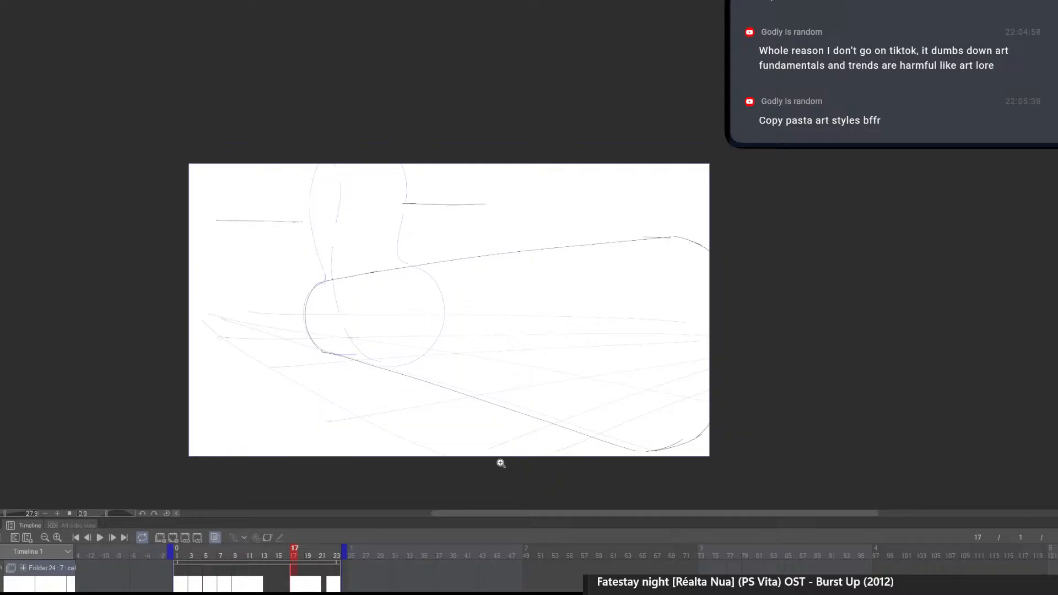
Go to frame 13 and trace the cylinder's left end arc over the onion-skinned outline
scroll(501, 465, up, 3)
scroll(595, 461, up, 2)
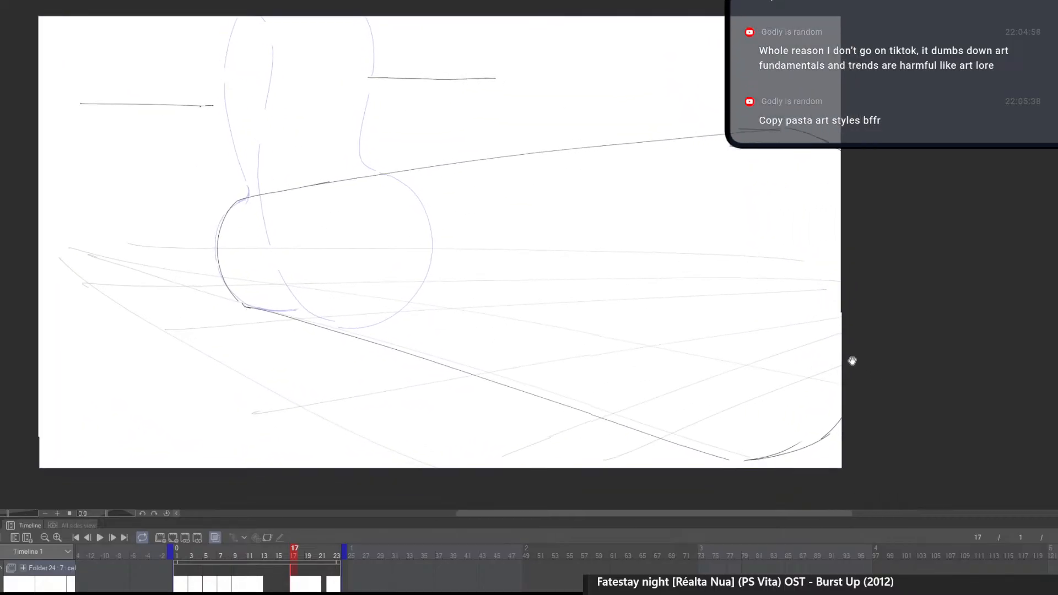
drag(329, 586, 270, 585)
click(265, 585)
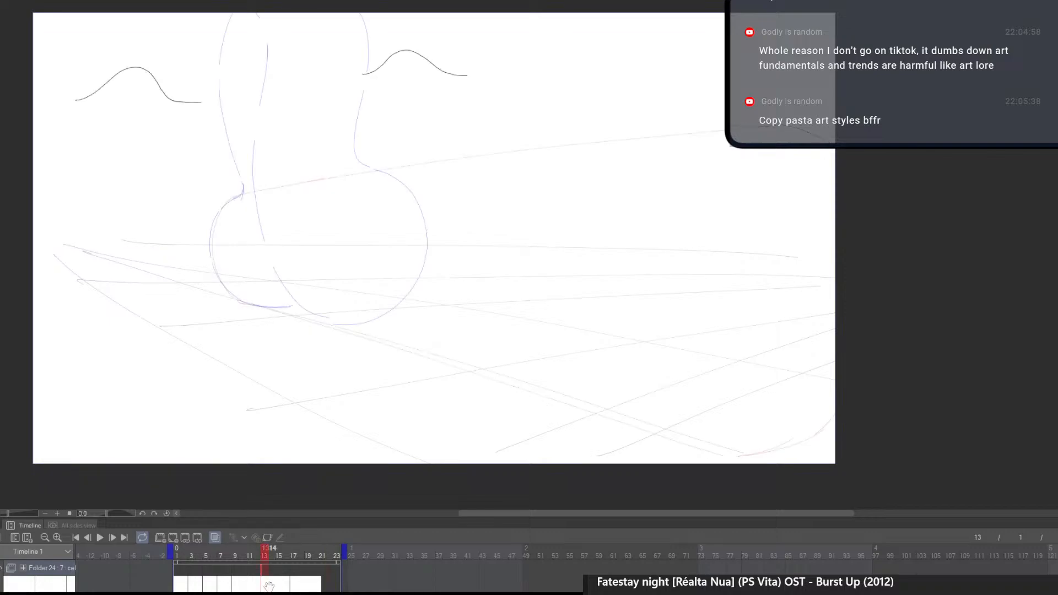
drag(470, 419, 552, 430)
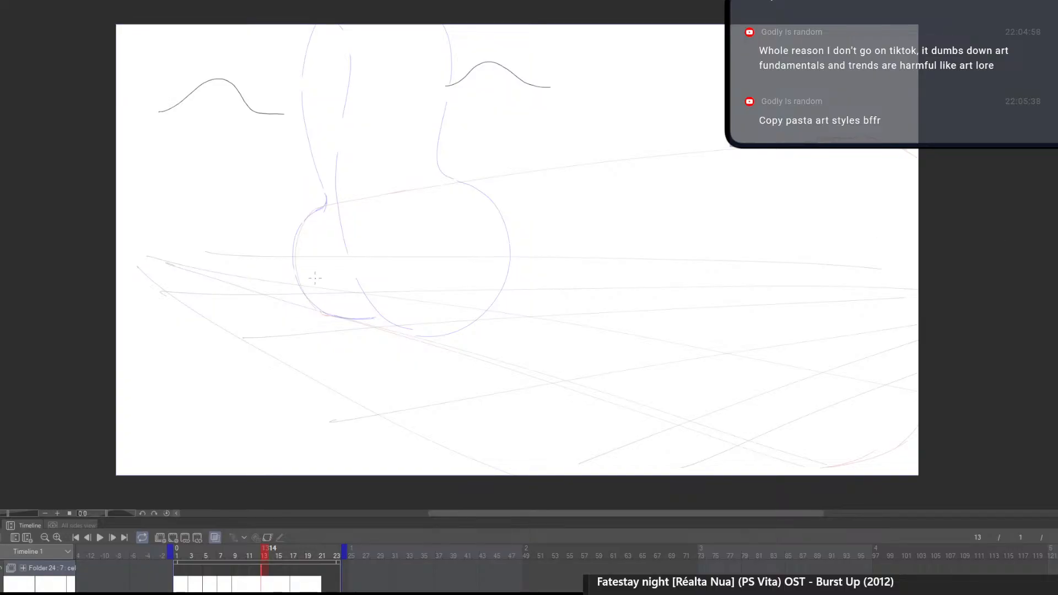
scroll(312, 284, up, 2)
mouse_move(370, 318)
mouse_down()
mouse_move(340, 300)
mouse_move(337, 333)
mouse_move(285, 327)
mouse_move(247, 295)
mouse_move(275, 221)
mouse_up()
scroll(355, 305, down, 1)
scroll(280, 298, up, 1)
drag(373, 334, 368, 370)
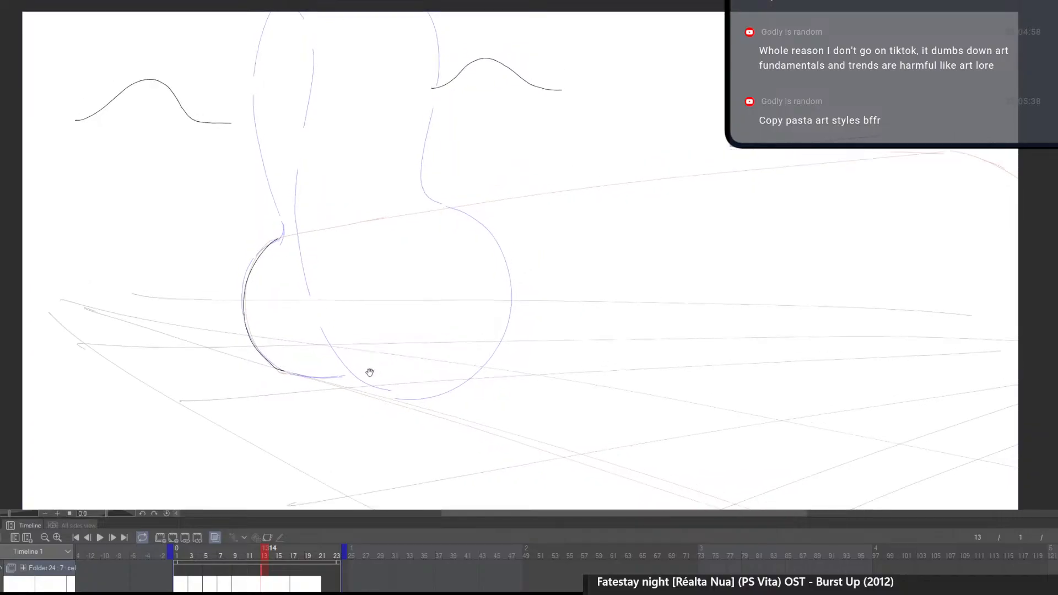
Clean up the frame 13 cylinder's left end arc by erasing and redrawing its side
key(e)
drag(282, 260, 248, 335)
drag(244, 337, 253, 271)
key(ctrl+z)
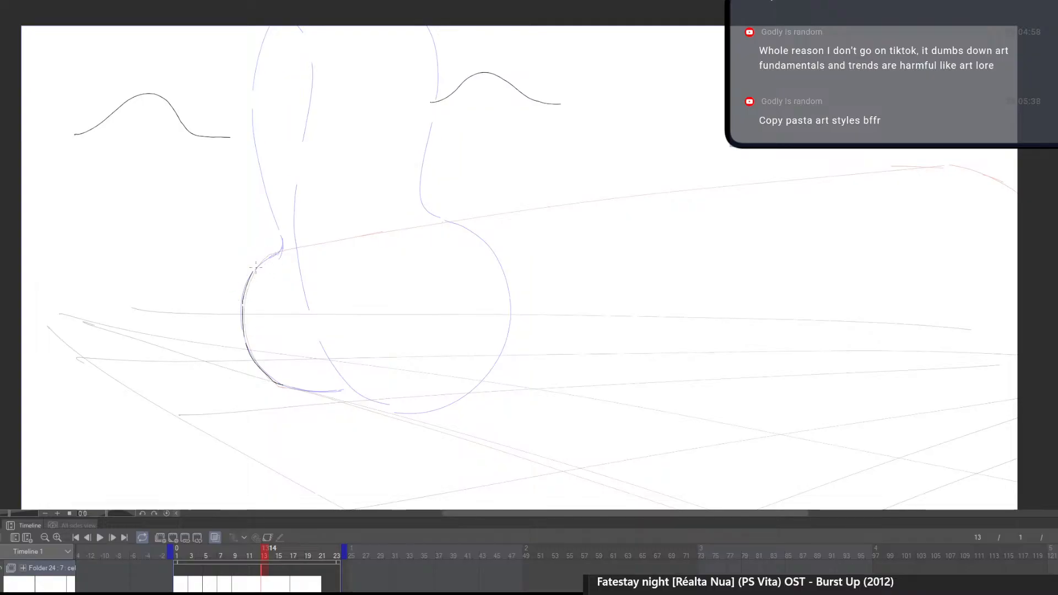
scroll(570, 430, down, 1)
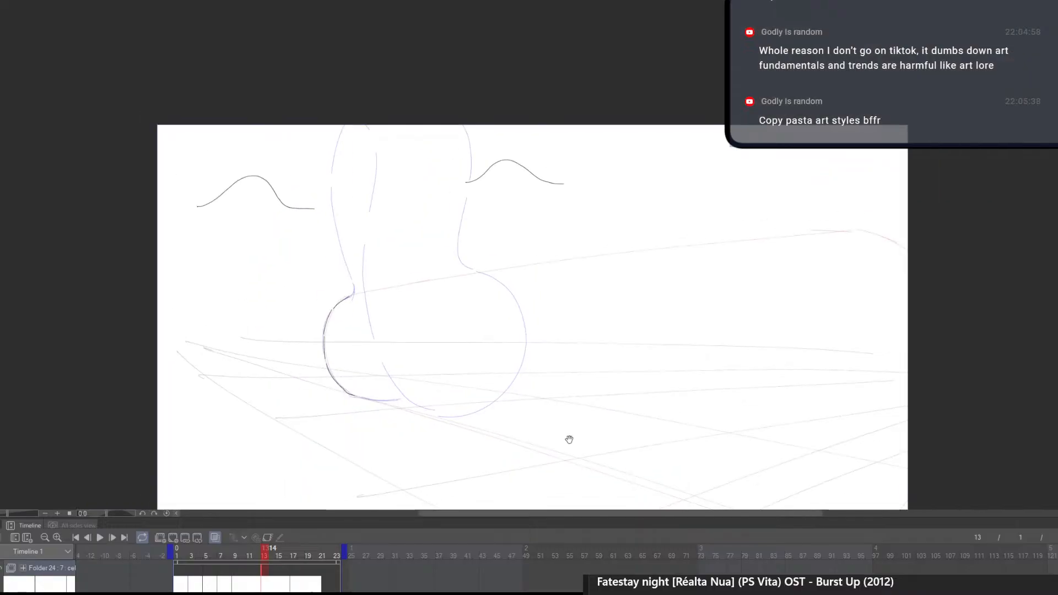
Draw the frame 13 cylinder's lower edge as a shallow curve running right from the left end arc
drag(287, 374, 346, 387)
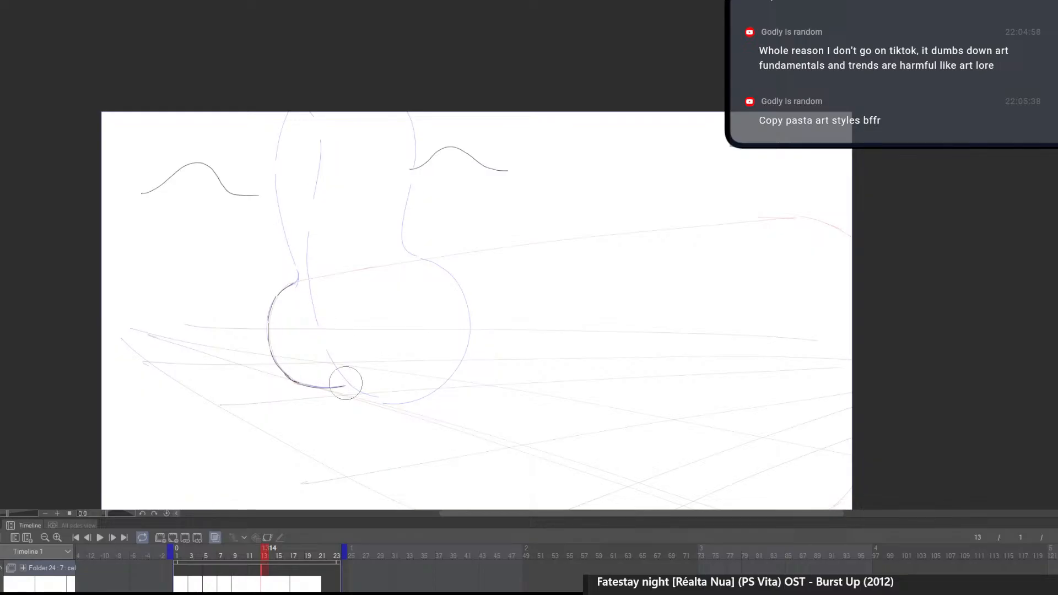
drag(295, 382, 405, 393)
key(ctrl+z)
drag(298, 385, 393, 388)
drag(675, 484, 662, 441)
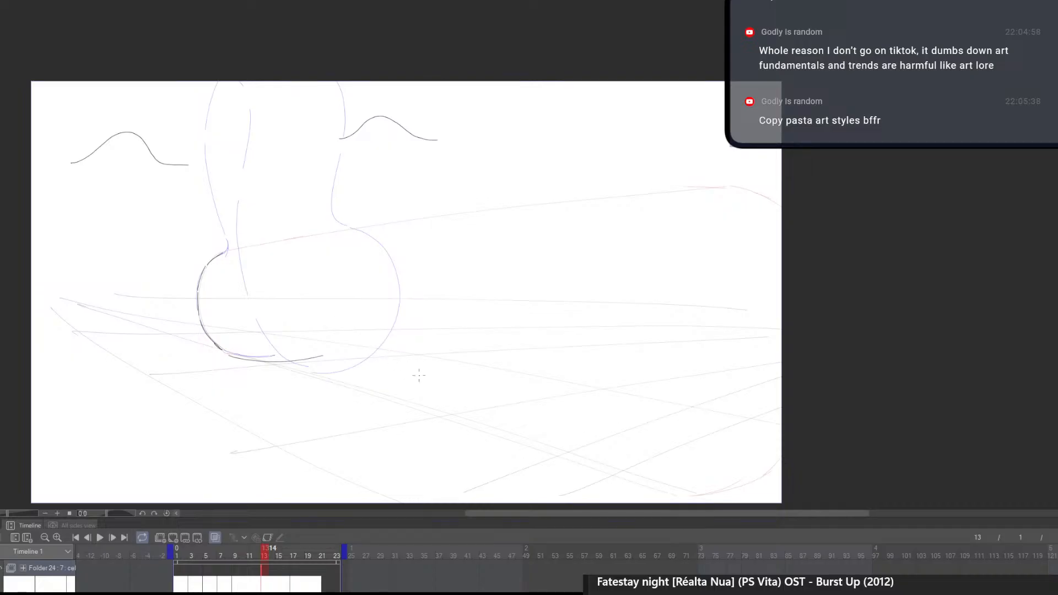
Sketch a short ground-contact stroke right of the old bulge and a tall arc above it for the frame 13 bulge's right side
drag(455, 433, 559, 415)
key(ctrl+z)
drag(373, 415, 467, 395)
key(ctrl+z)
drag(409, 411, 499, 397)
mouse_move(448, 217)
mouse_down()
mouse_move(490, 230)
mouse_move(510, 351)
mouse_move(433, 411)
mouse_up()
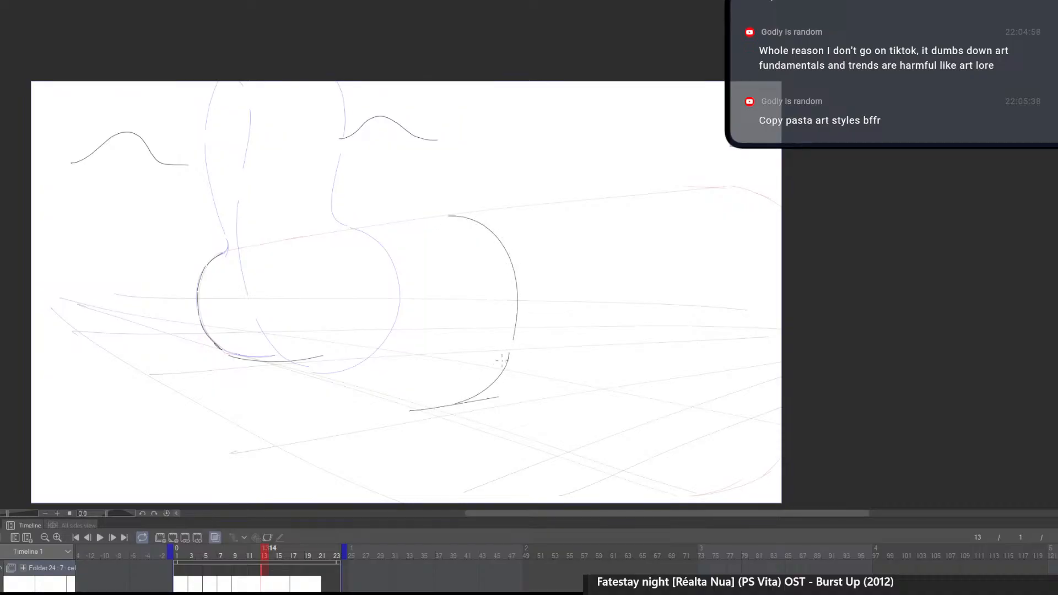
Erase the frame 13 bulge's right arc and redraw it wider and rounder
key(e)
mouse_move(503, 371)
mouse_down()
mouse_move(461, 397)
mouse_move(484, 393)
mouse_move(508, 355)
mouse_move(454, 402)
mouse_move(489, 396)
mouse_move(520, 359)
mouse_move(453, 210)
mouse_move(521, 243)
mouse_up()
key(p)
key(e)
key(p)
key(e)
key(p)
key(ctrl+z)
mouse_move(428, 213)
mouse_down()
mouse_move(521, 255)
mouse_move(523, 349)
mouse_up()
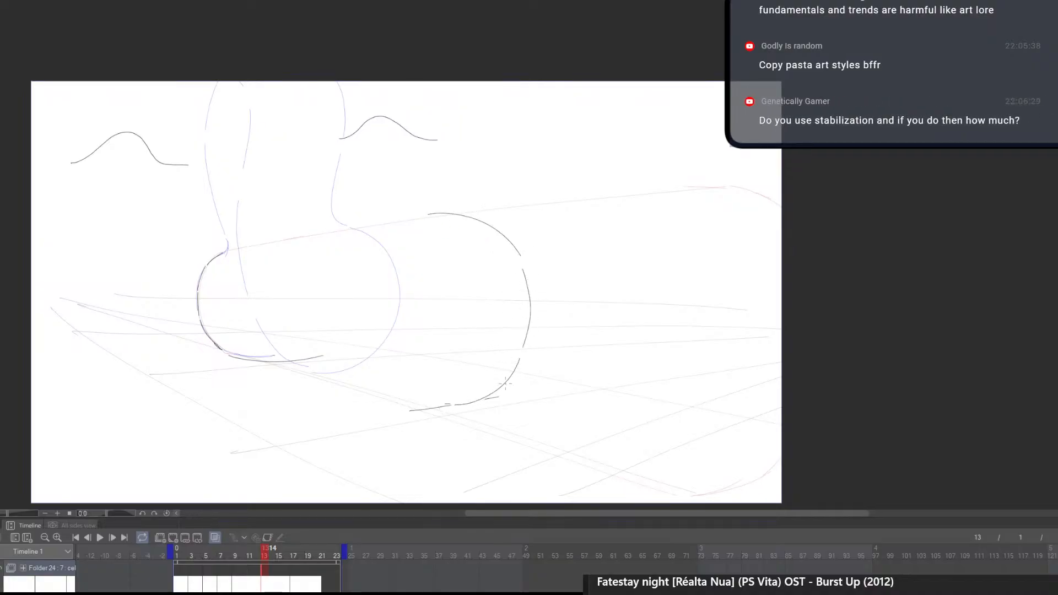
Redraw the lower right curve of the frame 13 bulge down to the perspective guide and rework its upper and side arcs
mouse_move(519, 419)
mouse_down()
mouse_move(555, 428)
mouse_move(536, 443)
mouse_up()
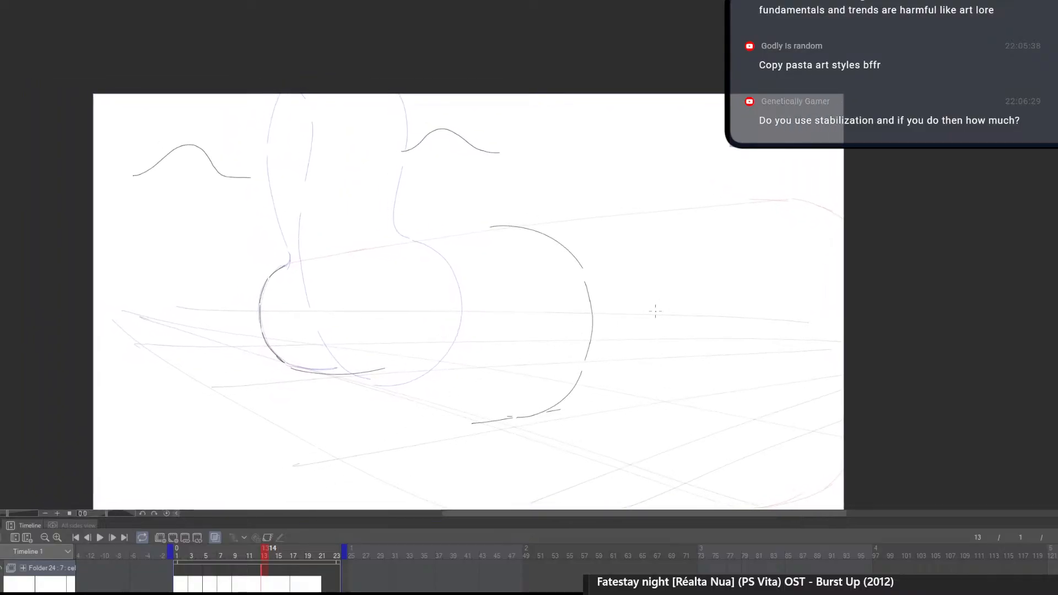
mouse_move(498, 407)
mouse_down()
mouse_move(539, 408)
mouse_move(578, 374)
mouse_move(513, 416)
mouse_up()
drag(580, 373, 506, 421)
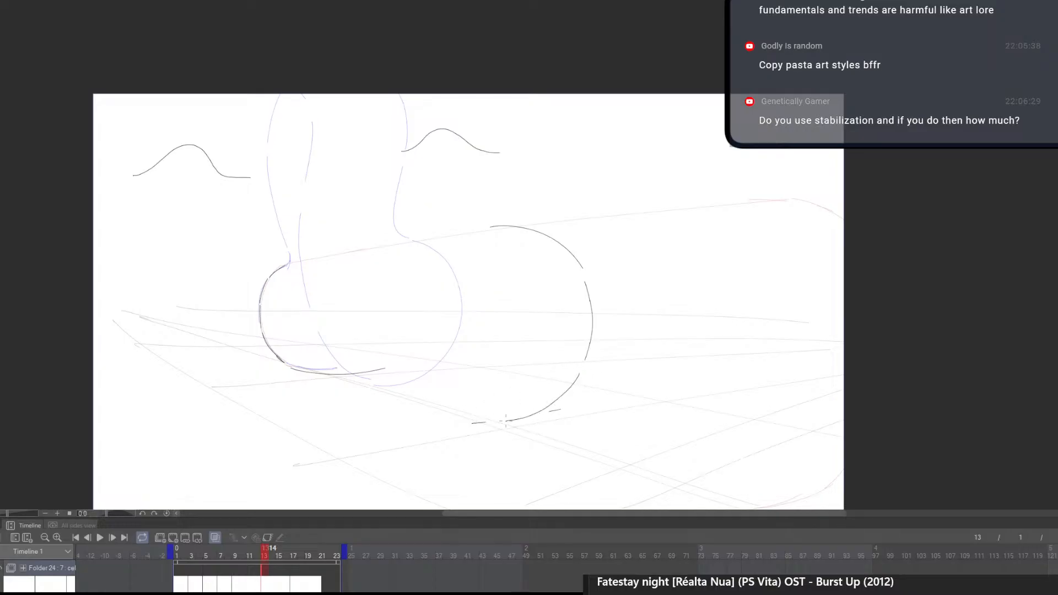
mouse_move(584, 276)
mouse_down()
mouse_move(492, 225)
mouse_move(562, 242)
mouse_move(593, 309)
mouse_move(585, 371)
mouse_move(587, 347)
mouse_up()
key(ctrl+z)
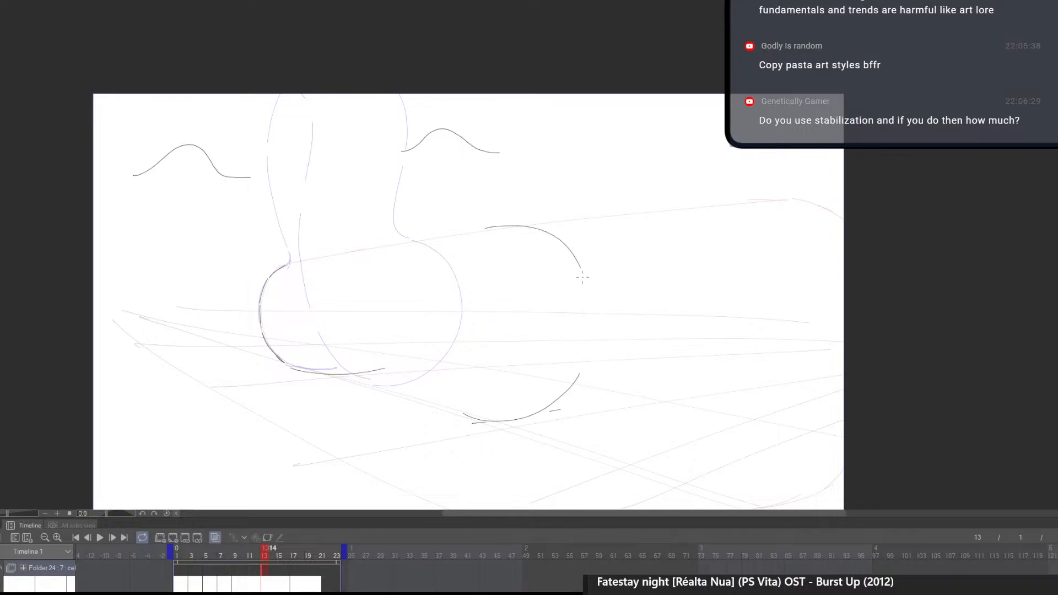
On frame 13, close the large round shape's outer edge and draw the tall arch from it over to the small round shape
mouse_move(583, 276)
mouse_down()
mouse_move(584, 361)
mouse_move(510, 421)
mouse_move(466, 418)
mouse_move(556, 408)
mouse_up()
key(p)
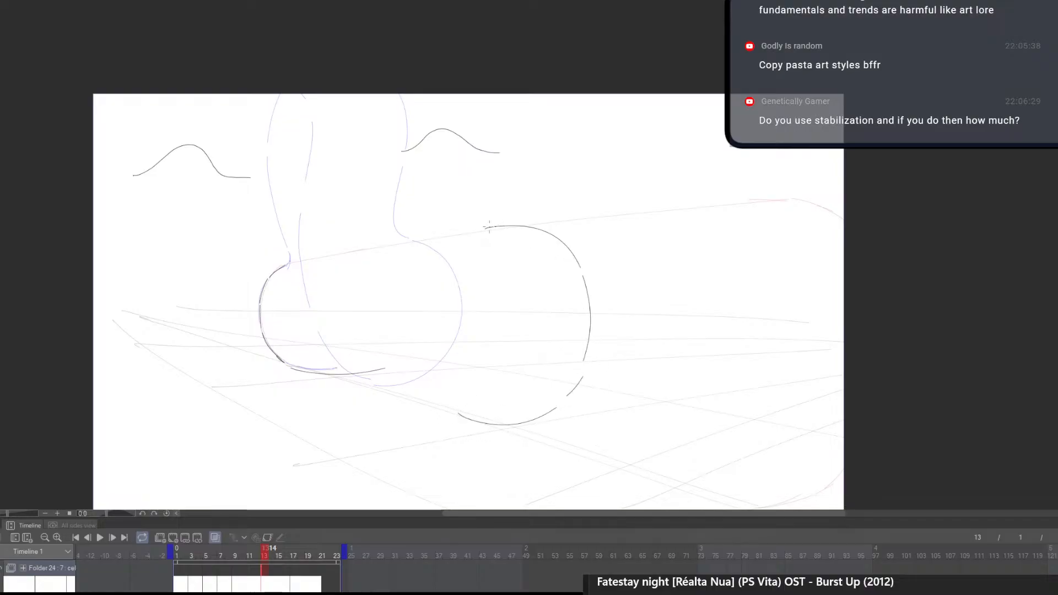
mouse_move(485, 226)
mouse_down()
mouse_move(462, 218)
mouse_move(408, 129)
mouse_move(355, 121)
mouse_move(298, 177)
mouse_up()
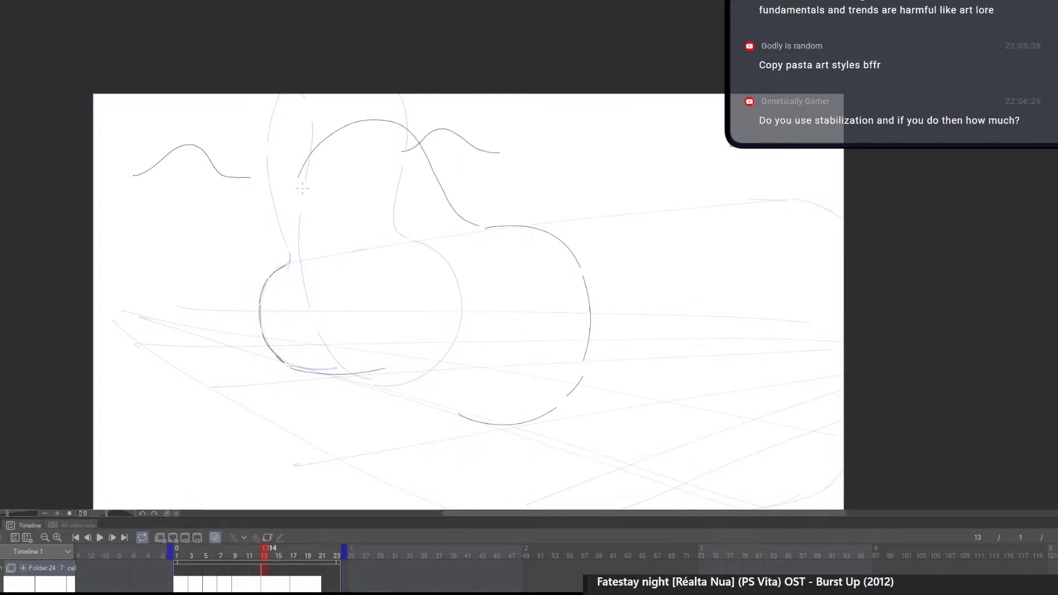
drag(300, 176, 288, 264)
Draw the inner contour down to the large round shape's lower edge and curve the small shape's underside up to meet it
drag(440, 403, 389, 301)
key(ctrl+z)
mouse_move(449, 409)
mouse_down()
mouse_move(400, 372)
mouse_move(357, 243)
mouse_up()
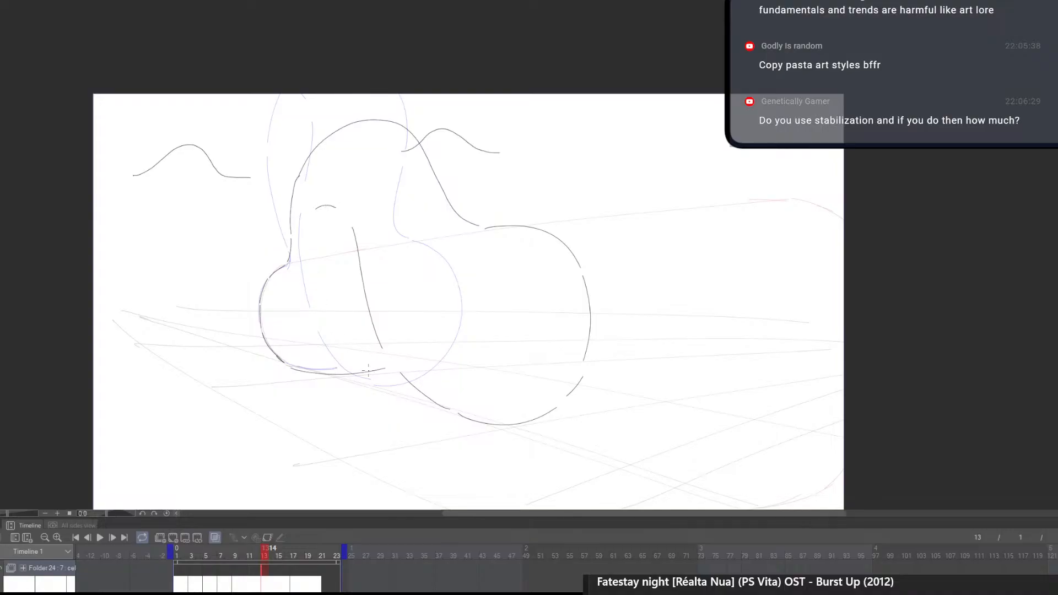
drag(366, 371, 334, 373)
mouse_move(354, 229)
mouse_down()
mouse_move(361, 260)
mouse_move(333, 240)
mouse_up()
key(ctrl+z)
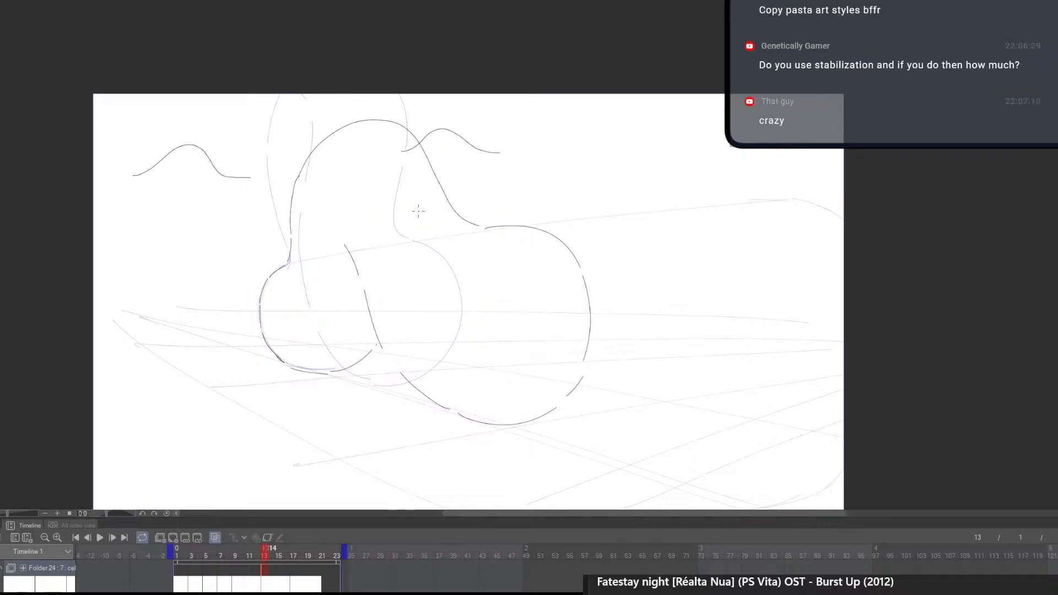
Rework the upper-left side of the arch and connect the inner contour to the large round shape's lower curve
mouse_move(296, 184)
mouse_down()
mouse_move(304, 163)
mouse_move(294, 214)
mouse_move(302, 171)
mouse_move(350, 121)
mouse_up()
drag(301, 165, 350, 120)
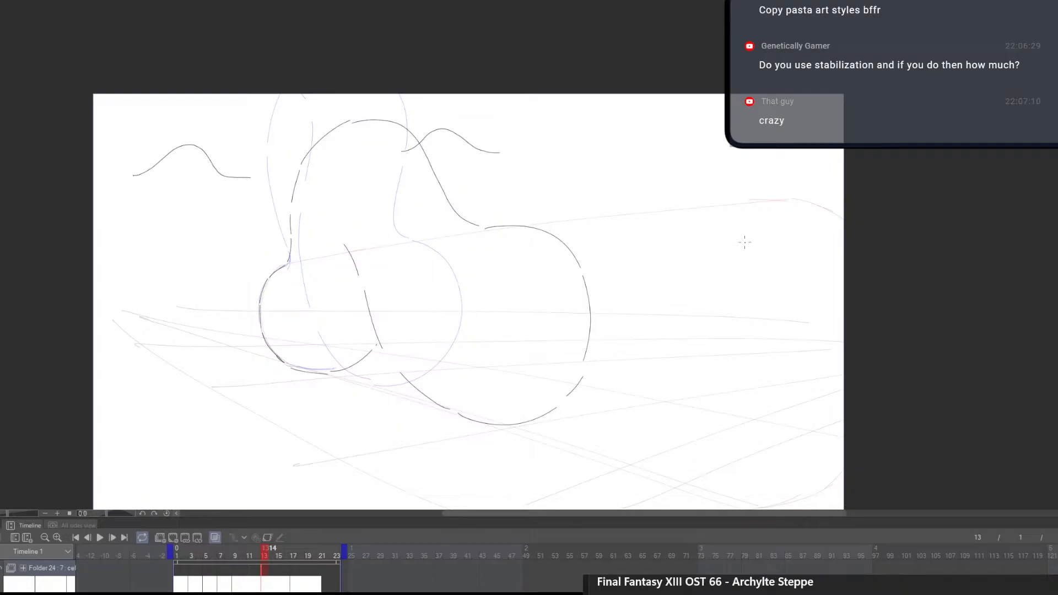
mouse_move(695, 375)
mouse_down()
mouse_move(465, 496)
mouse_move(414, 485)
mouse_up()
key(e)
key(p)
mouse_move(351, 233)
mouse_down()
mouse_move(386, 158)
mouse_move(373, 174)
mouse_up()
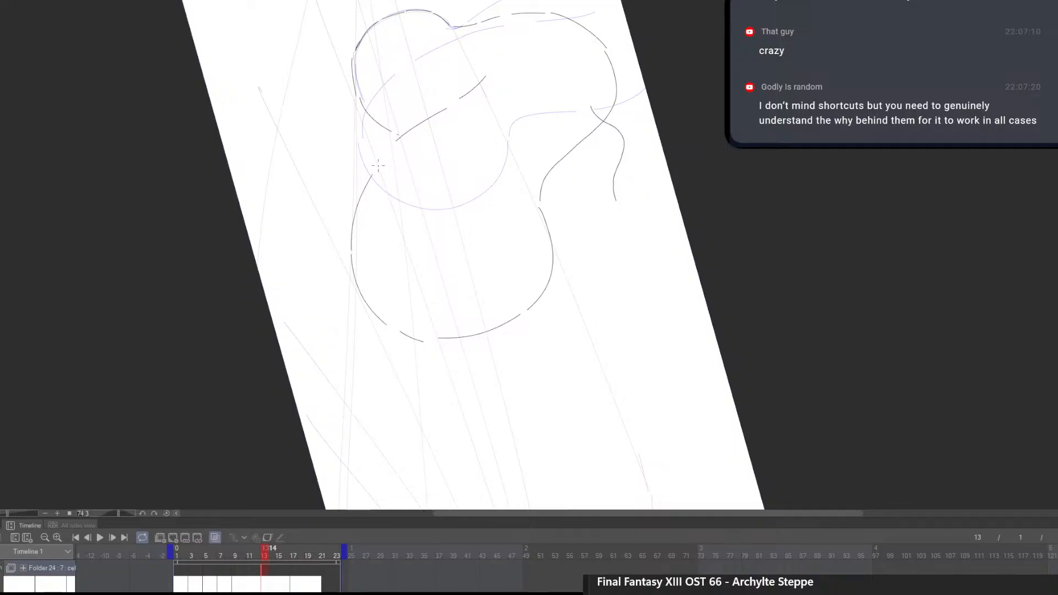
drag(410, 135, 688, 393)
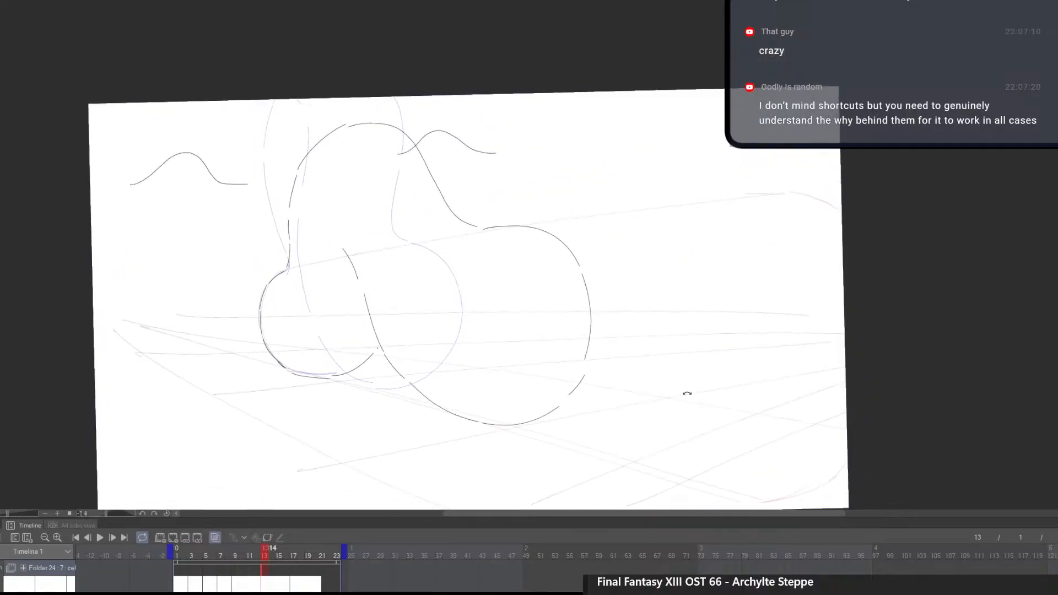
Erase and redraw the junction where the arch runs down into the large round shape on frame 13
mouse_move(571, 392)
mouse_down()
mouse_move(341, 177)
mouse_move(369, 94)
mouse_move(307, 314)
mouse_move(336, 384)
mouse_up()
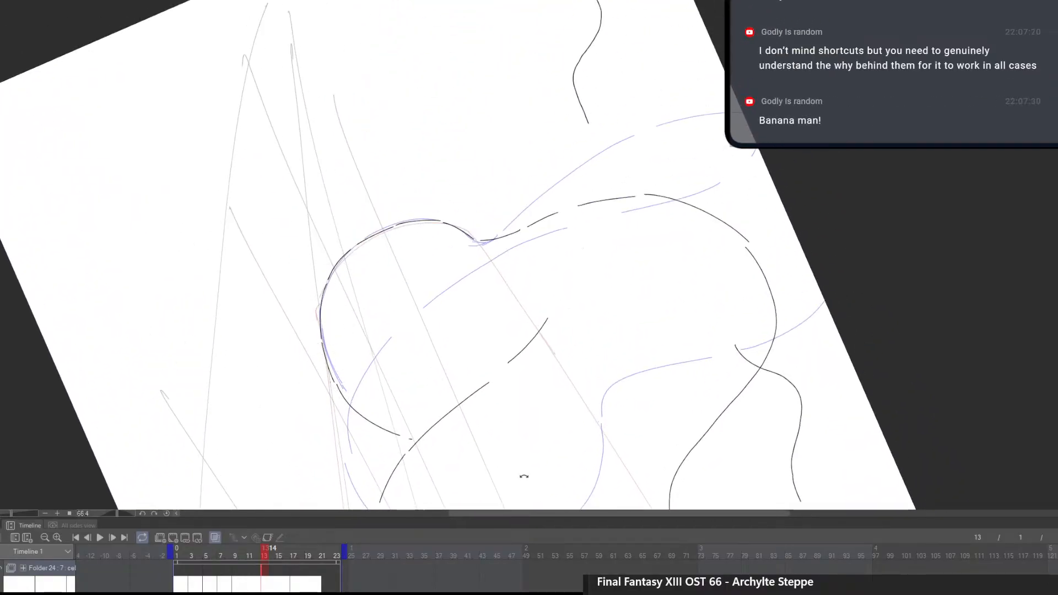
double_click(708, 447)
drag(828, 435, 513, 380)
drag(608, 430, 586, 435)
drag(673, 359, 466, 314)
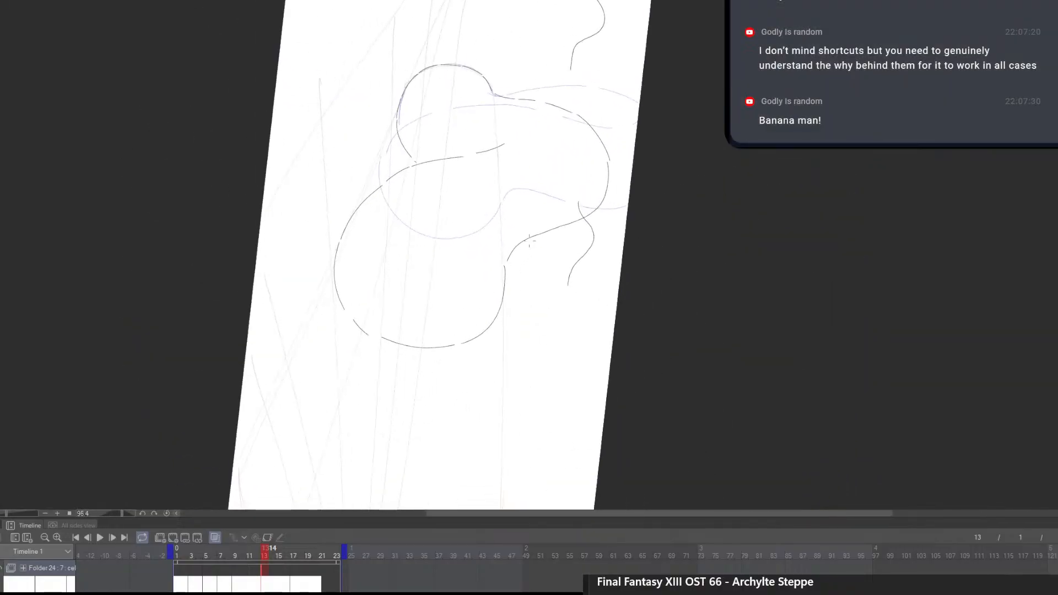
key(e)
mouse_move(506, 257)
mouse_down()
mouse_move(505, 291)
mouse_move(480, 331)
mouse_up()
key(ctrl+z)
key(ctrl+z)
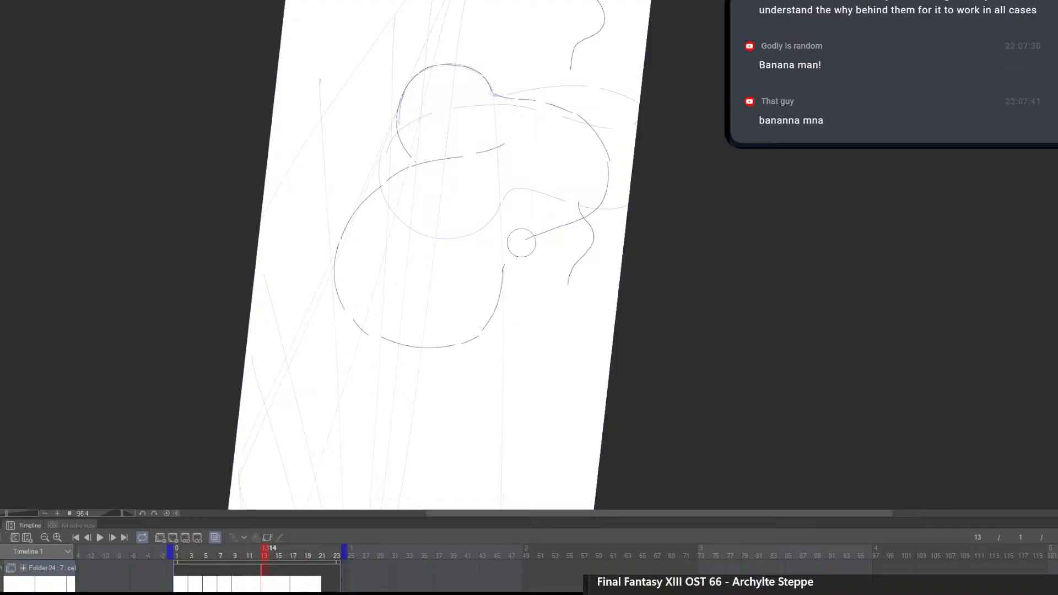
key(ctrl+z)
Add a new blank animation cel at frame 11 for the in-between drawing
drag(506, 443, 624, 232)
drag(702, 386, 721, 338)
click(251, 586)
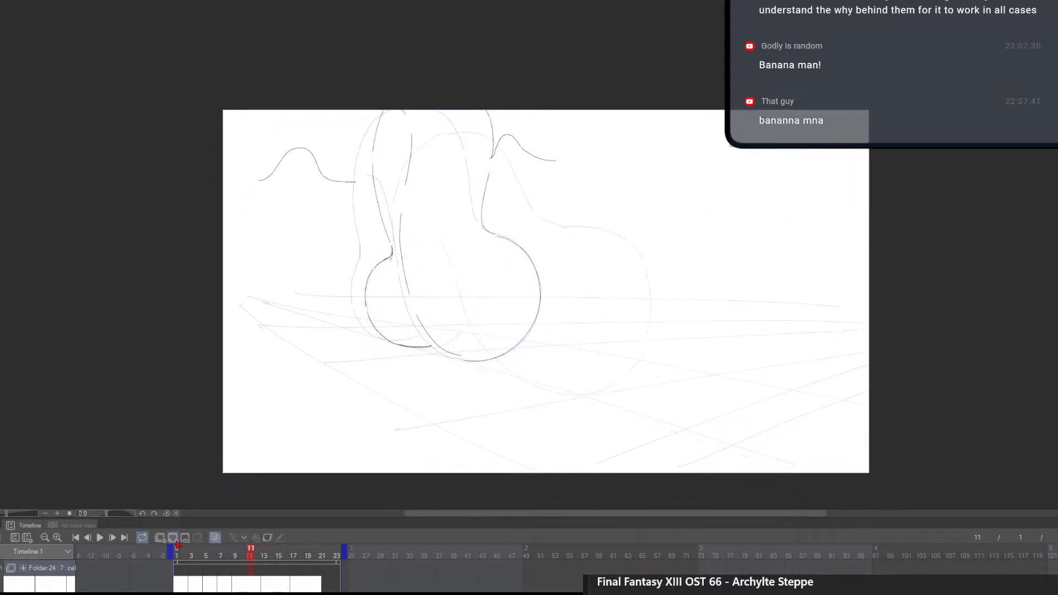
click(173, 539)
click(477, 260)
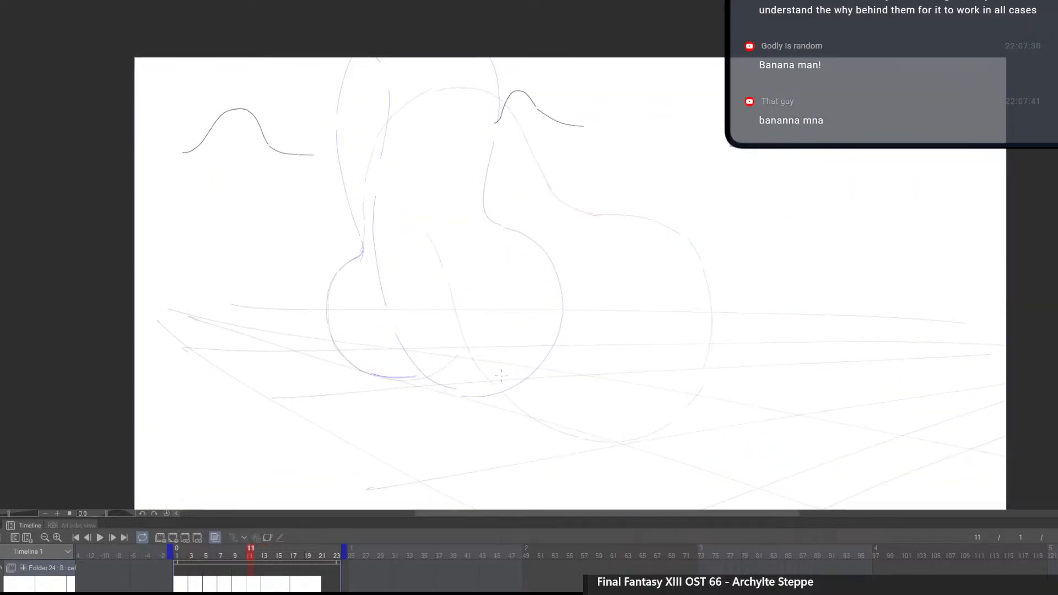
On frame 11, sketch the small round shape's left edge and the arch's left contour between the neighbouring frames' onion-skin lines
mouse_move(370, 374)
mouse_down()
mouse_move(328, 327)
mouse_move(328, 301)
mouse_up()
mouse_move(359, 215)
mouse_down()
mouse_move(349, 139)
mouse_move(369, 92)
mouse_move(420, 60)
mouse_up()
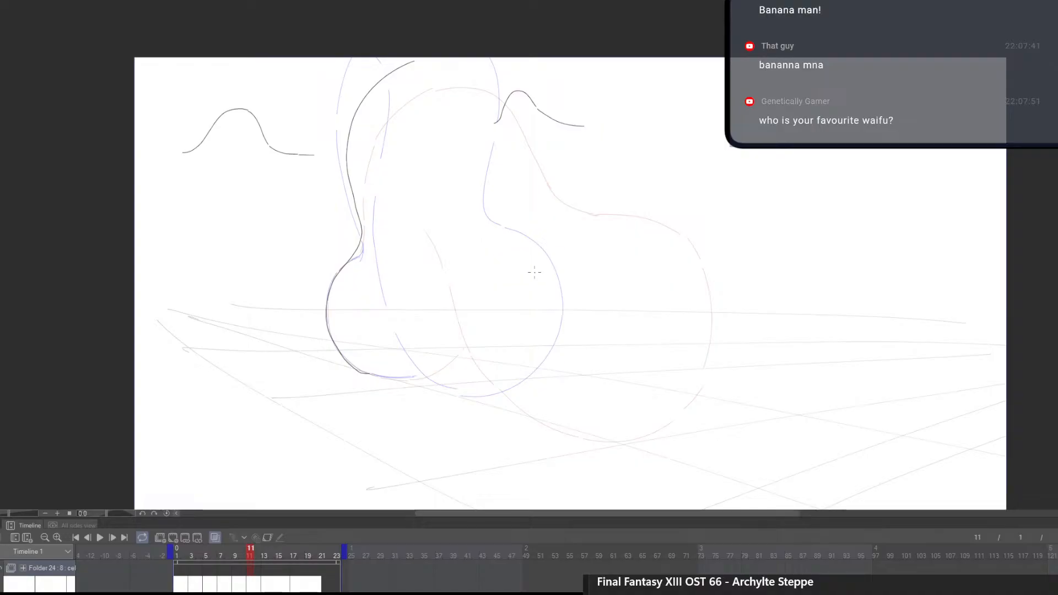
key(ctrl+z)
mouse_move(345, 144)
mouse_down()
mouse_move(356, 94)
mouse_move(380, 58)
mouse_up()
key(ctrl+z)
mouse_move(348, 143)
mouse_down()
mouse_move(353, 99)
mouse_move(385, 55)
mouse_up()
drag(365, 239, 331, 274)
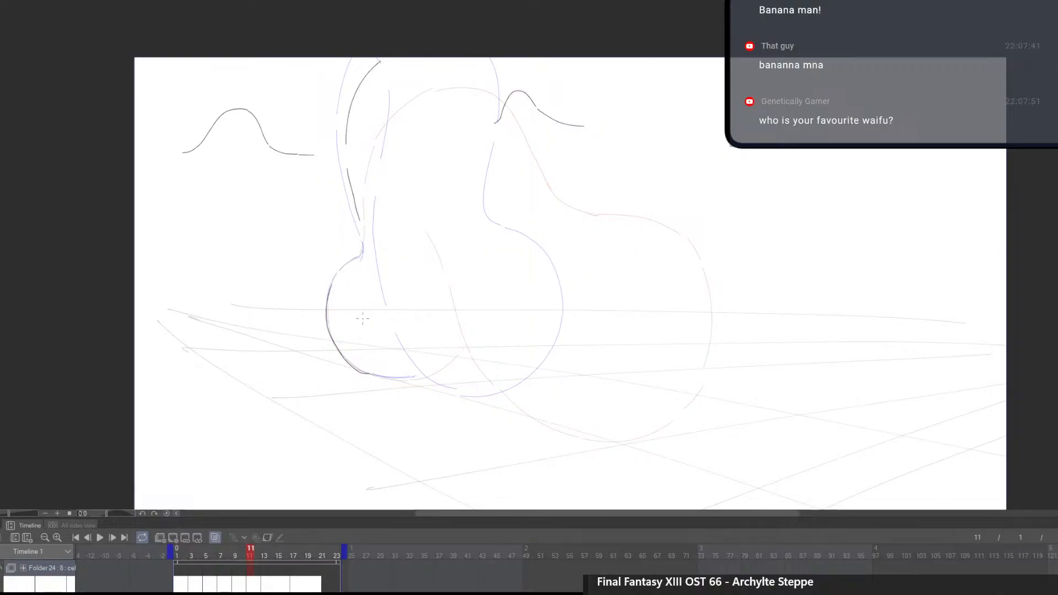
scroll(363, 319, up, 4)
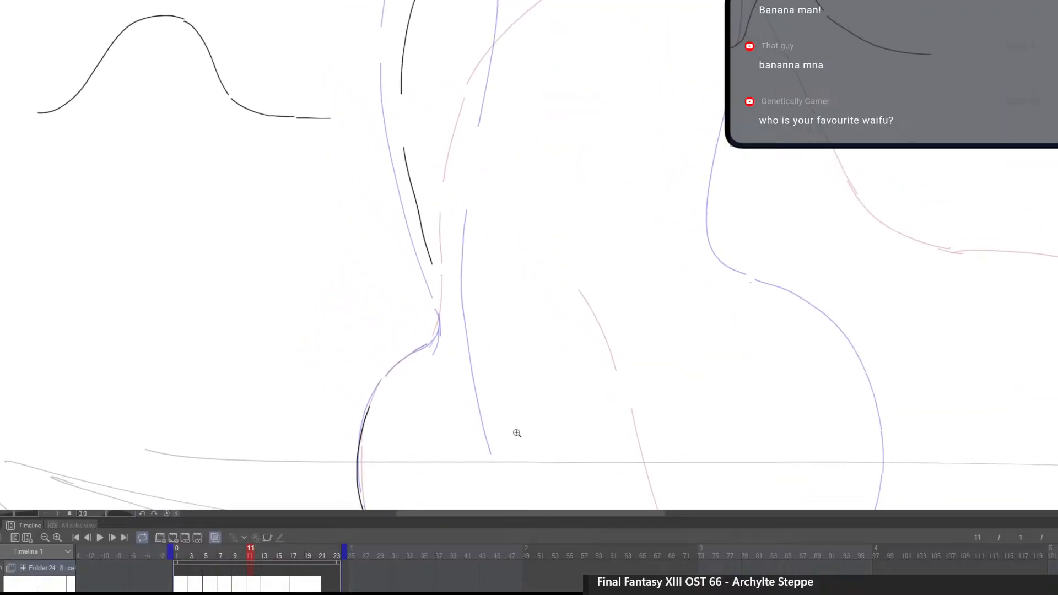
scroll(517, 433, down, 4)
drag(489, 454, 489, 404)
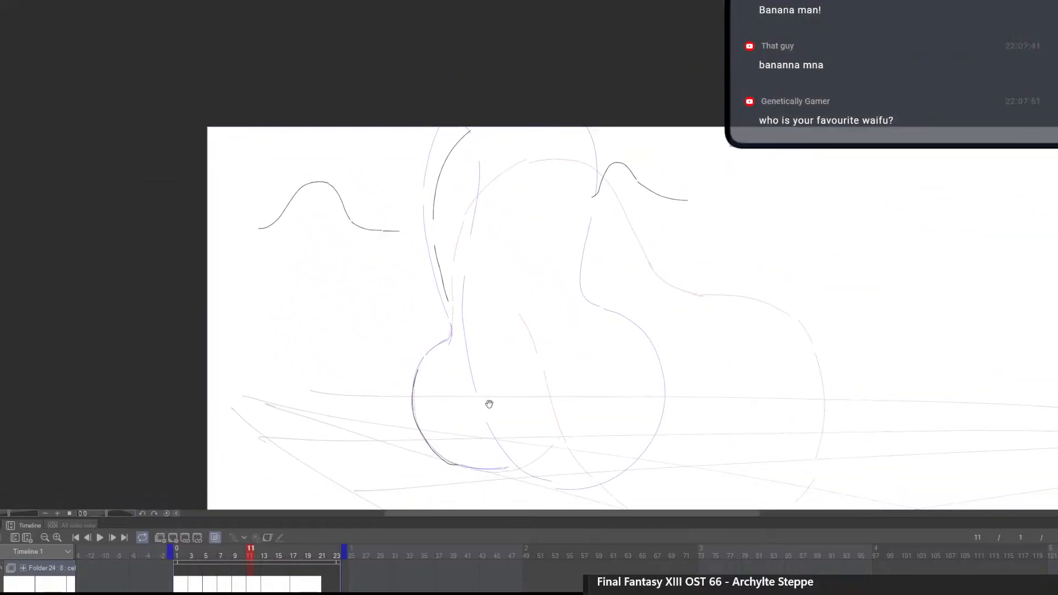
drag(438, 343, 448, 353)
key(ctrl+z)
Try moving the frame 13 cel to the empty frames at the end of the timeline
click(271, 587)
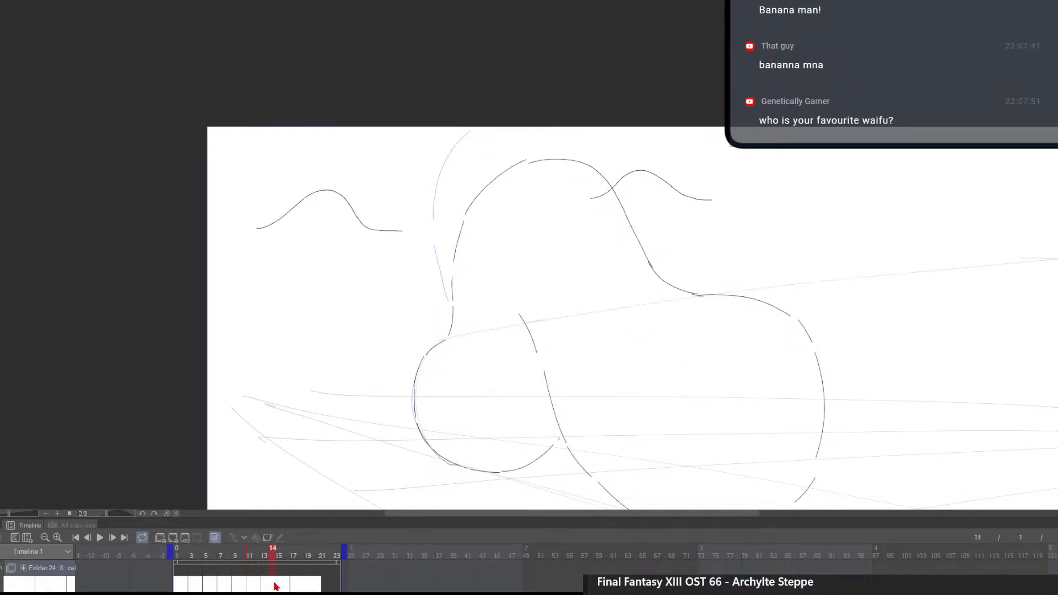
drag(266, 588, 329, 587)
click(294, 586)
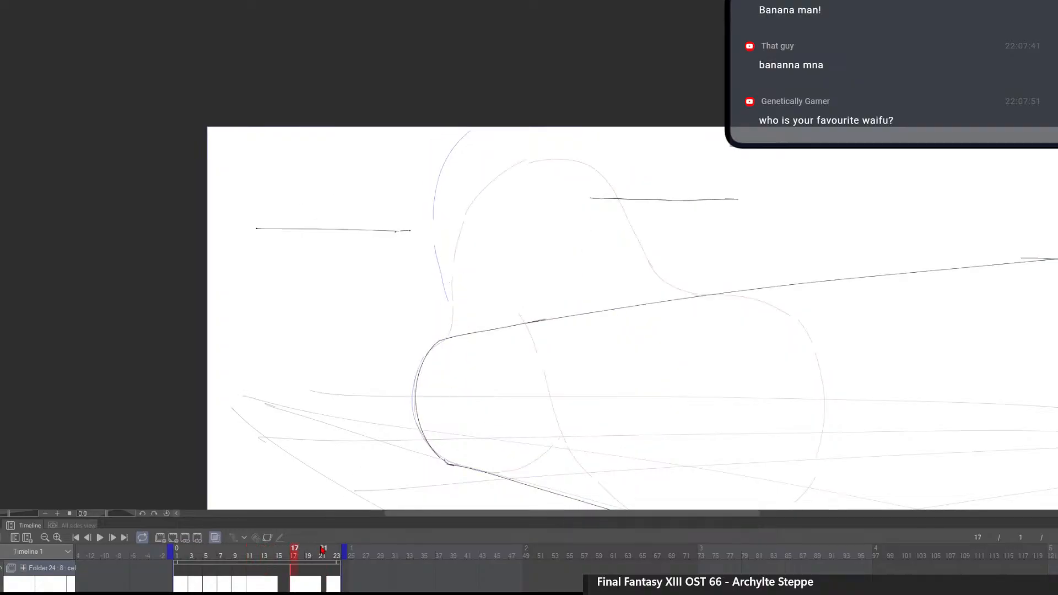
scroll(453, 345, up, 5)
click(256, 587)
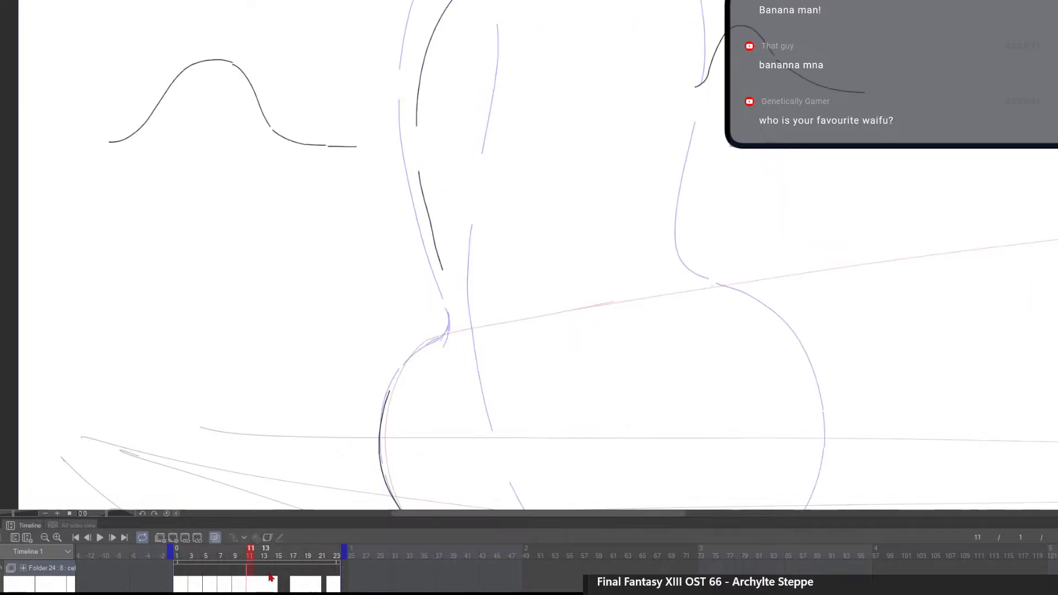
key(ctrl+z)
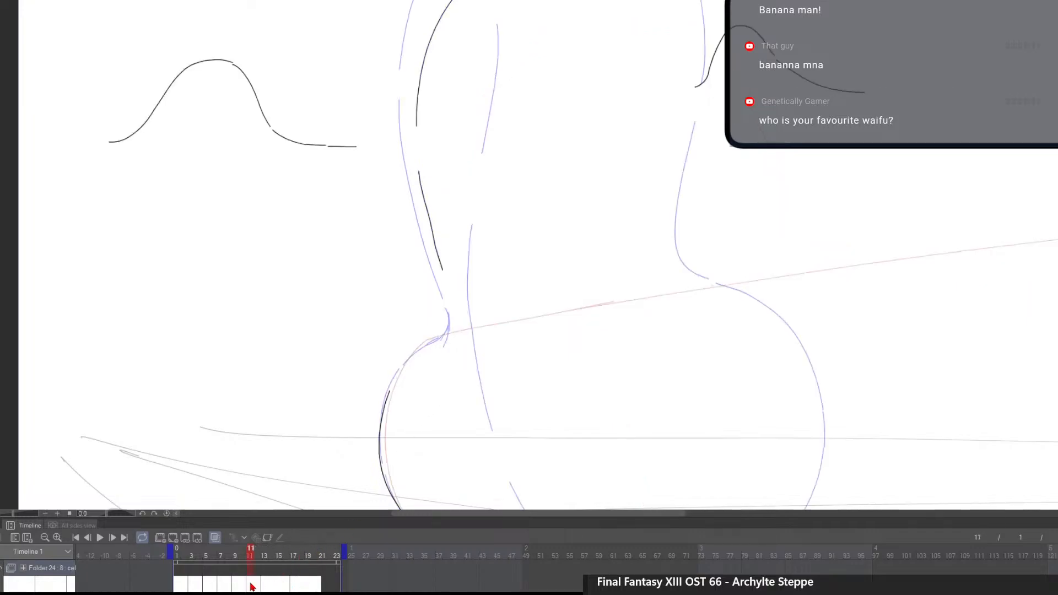
Move the frame 11 cel to the timeline's end and redraw the arch's left side on frame 13 as one continuous curve
drag(254, 584, 333, 587)
click(267, 588)
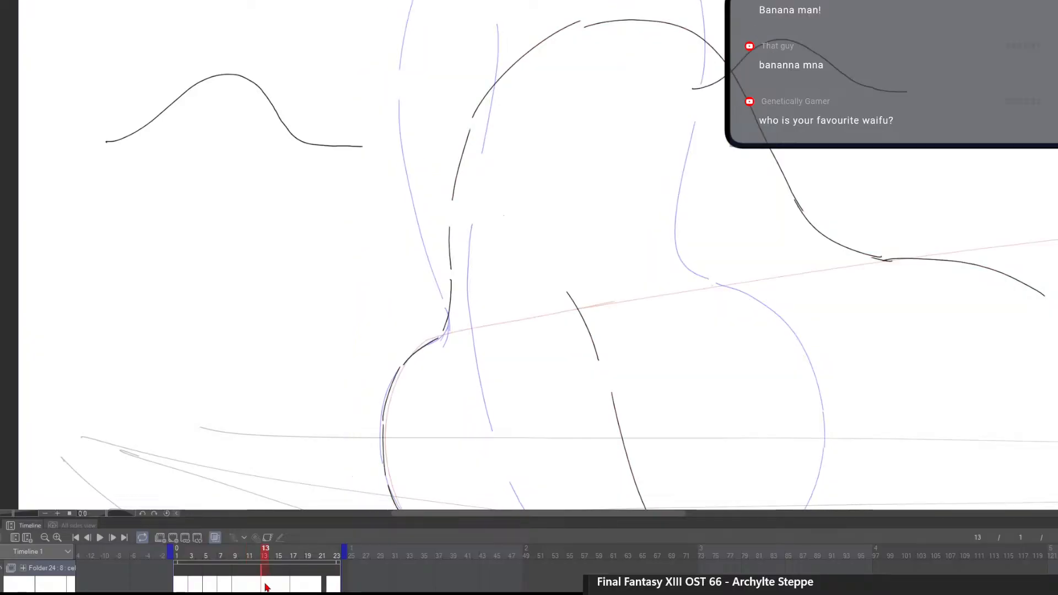
mouse_move(454, 276)
mouse_down()
mouse_move(406, 364)
mouse_move(461, 325)
mouse_move(378, 316)
mouse_move(424, 207)
mouse_move(414, 208)
mouse_move(514, 140)
mouse_move(469, 174)
mouse_move(551, 149)
mouse_up()
key(p)
key(e)
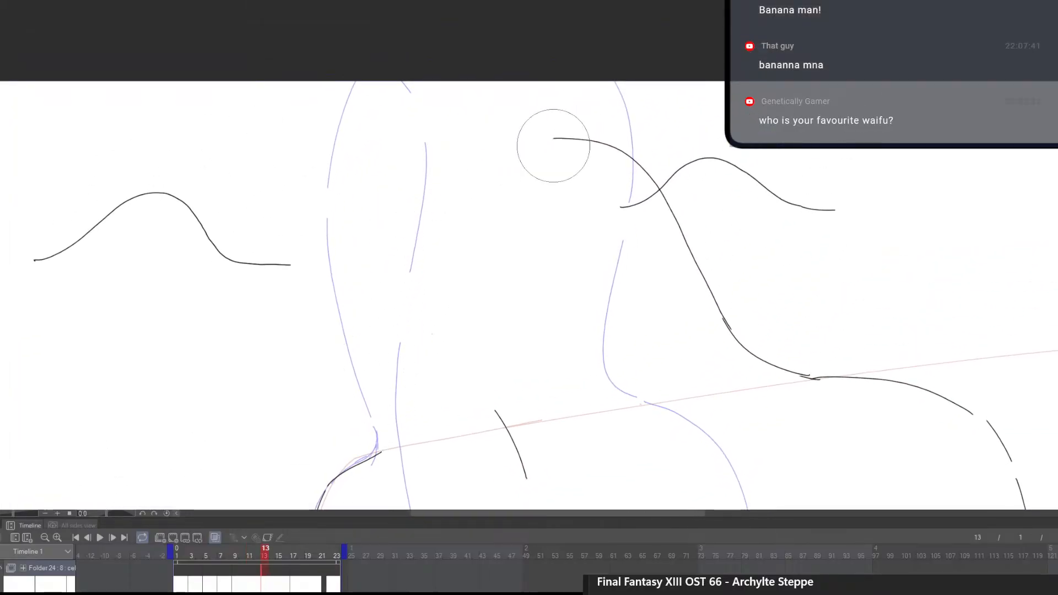
key(p)
mouse_move(382, 453)
mouse_down()
mouse_move(400, 402)
mouse_move(405, 268)
mouse_move(450, 186)
mouse_move(551, 165)
mouse_up()
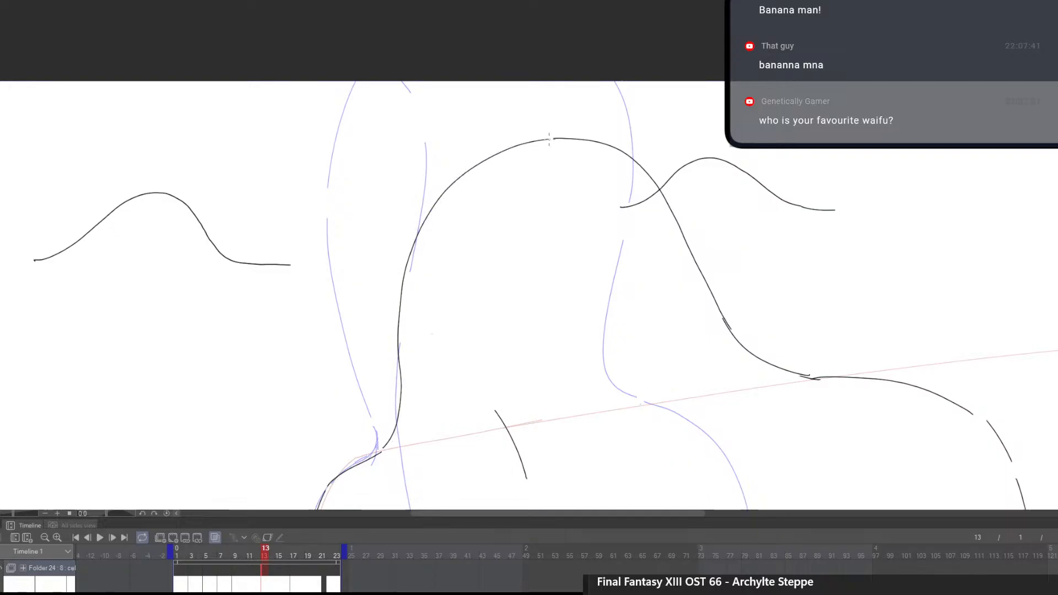
scroll(607, 265, down, 5)
scroll(584, 309, up, 2)
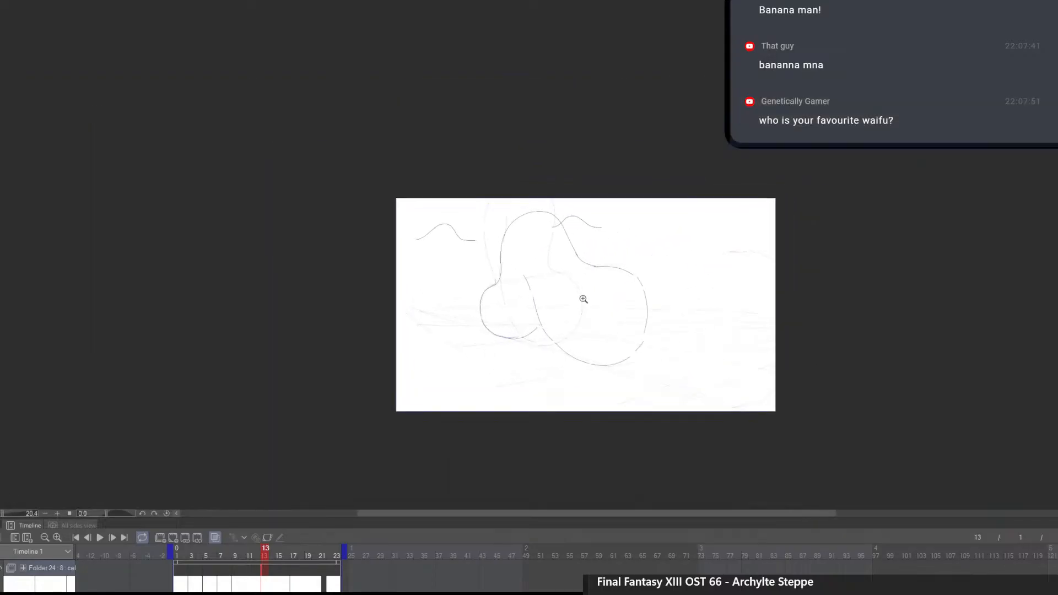
Put the moved cel back at frame 11 and check it against the frame 13 drawing
click(330, 581)
click(251, 584)
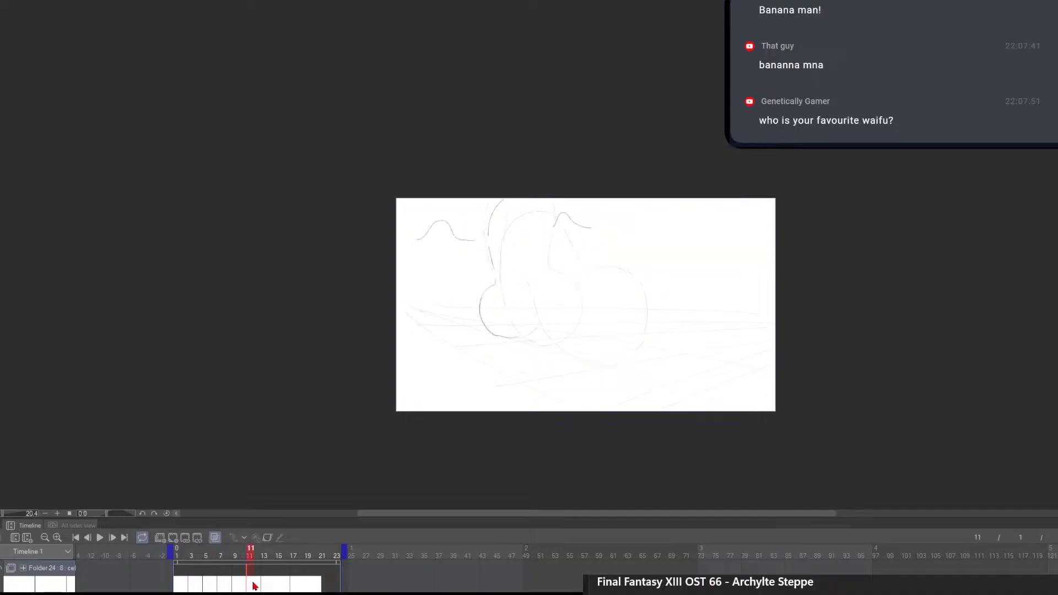
key(Delete)
scroll(501, 274, up, 5)
scroll(541, 274, down, 2)
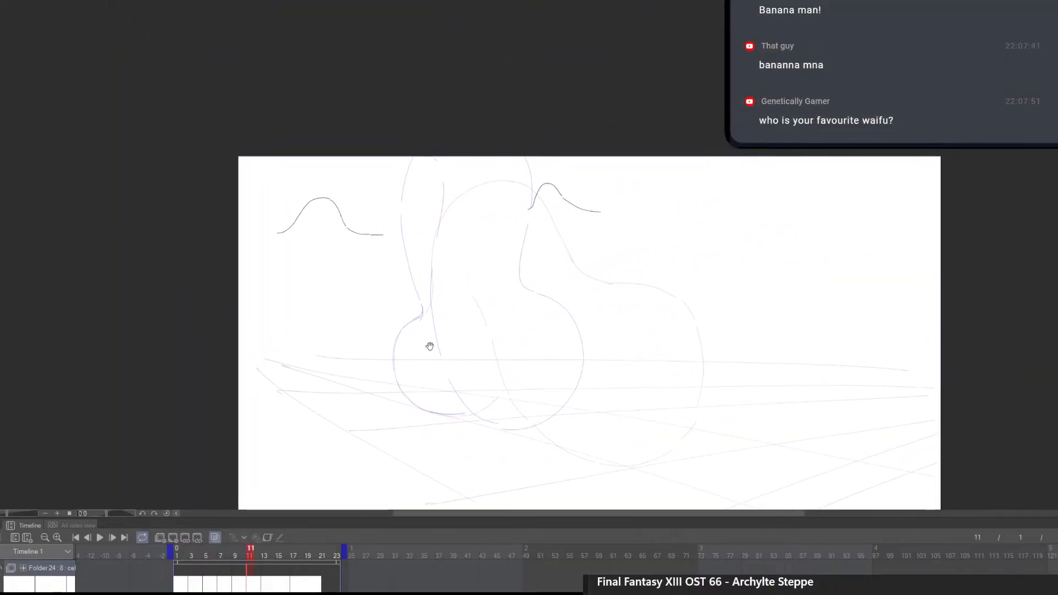
click(266, 581)
click(251, 585)
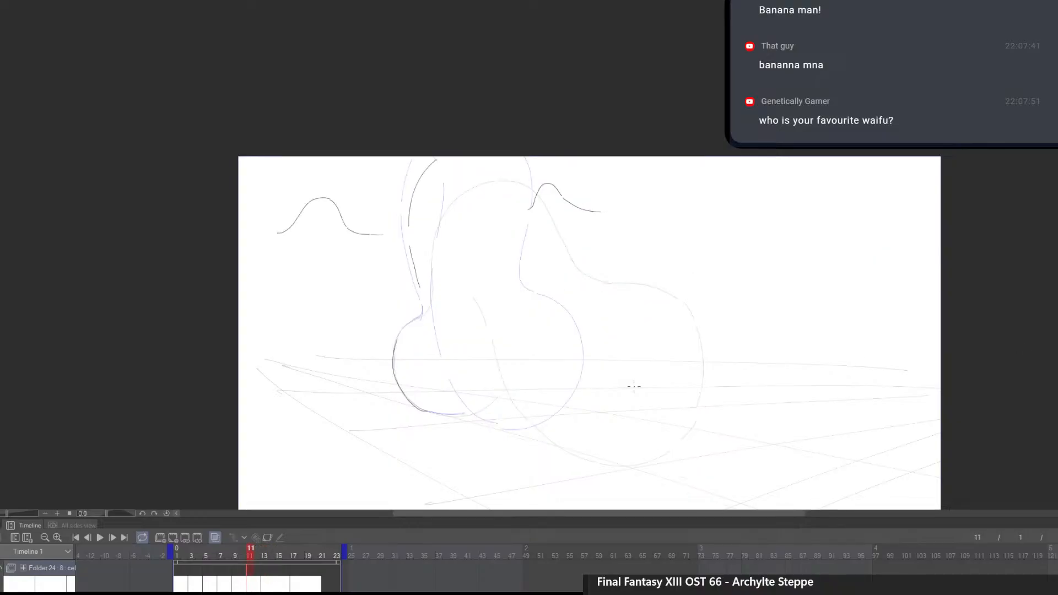
Join the arch's left contour on frame 11 into one line running down to the small round shape
scroll(421, 307, up, 2)
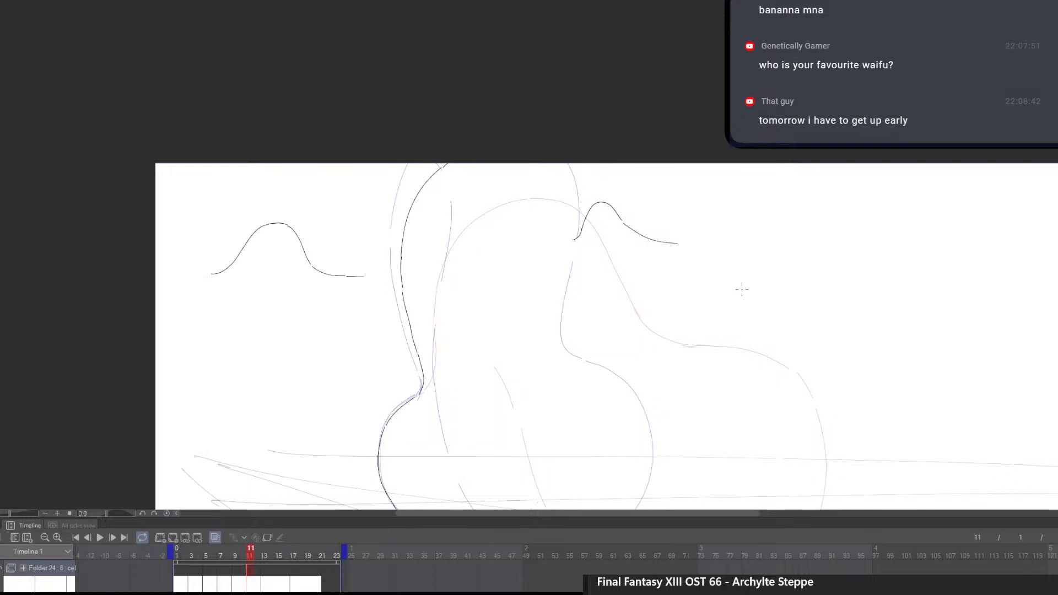
mouse_move(461, 160)
mouse_down()
mouse_move(407, 239)
mouse_move(405, 243)
mouse_up()
mouse_move(737, 339)
mouse_down()
mouse_move(708, 347)
mouse_move(591, 286)
mouse_up()
drag(411, 358, 443, 361)
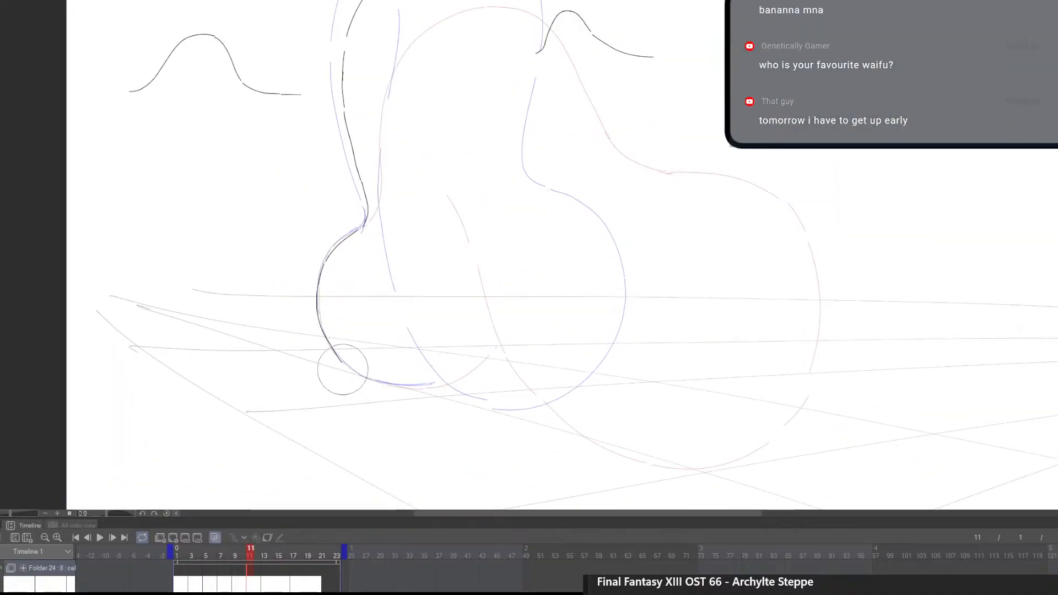
Redraw the small round shape's lower-left edge and extend its underside toward the large shape on frame 11
drag(324, 331, 435, 384)
drag(324, 331, 453, 383)
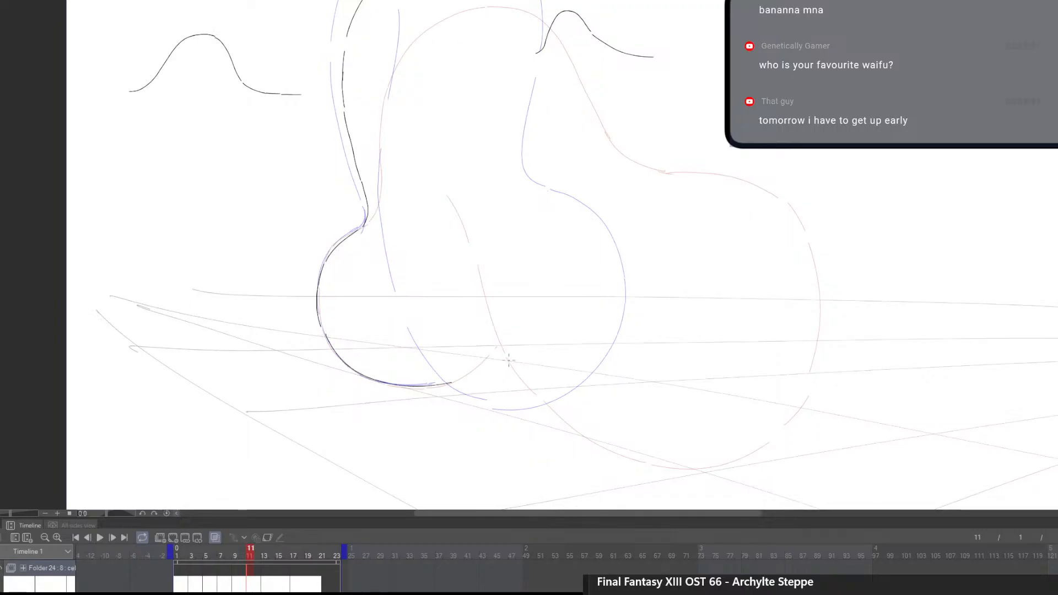
key(ctrl+z)
drag(324, 329, 499, 382)
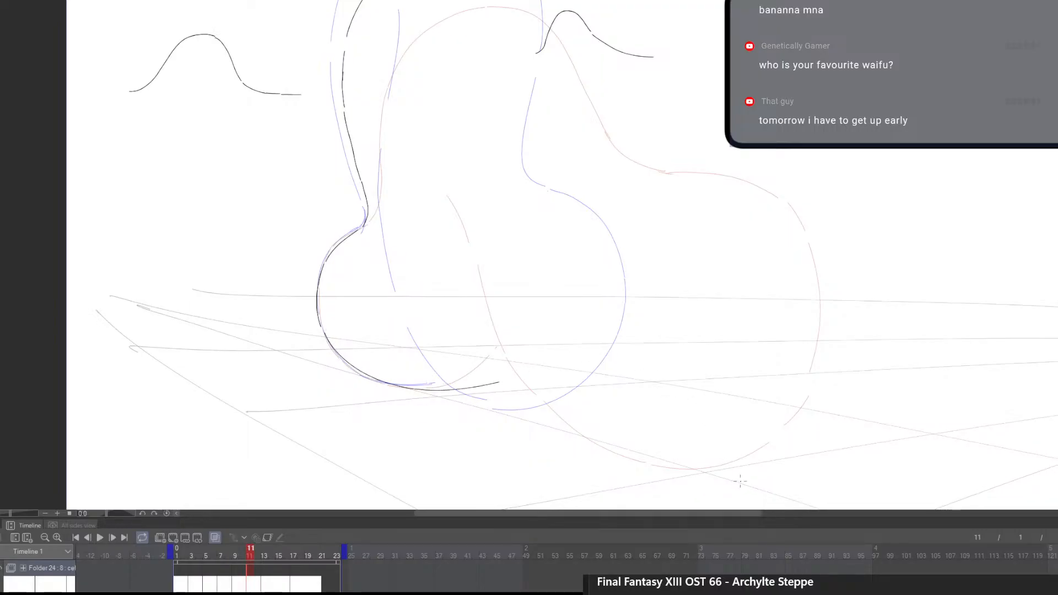
scroll(739, 461, down, 2)
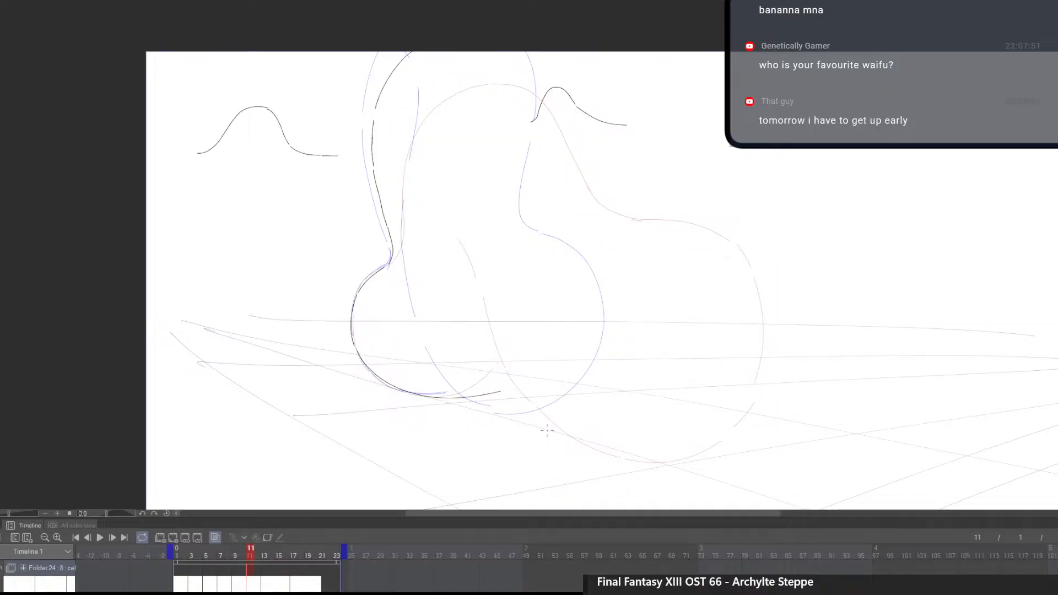
Draw the large round shape's outline on frame 11 and erase its right side back to the bottom curve
mouse_move(548, 432)
mouse_down()
mouse_move(640, 415)
mouse_move(673, 286)
mouse_move(635, 239)
mouse_move(607, 227)
mouse_up()
key(e)
key(p)
key(ctrl+z)
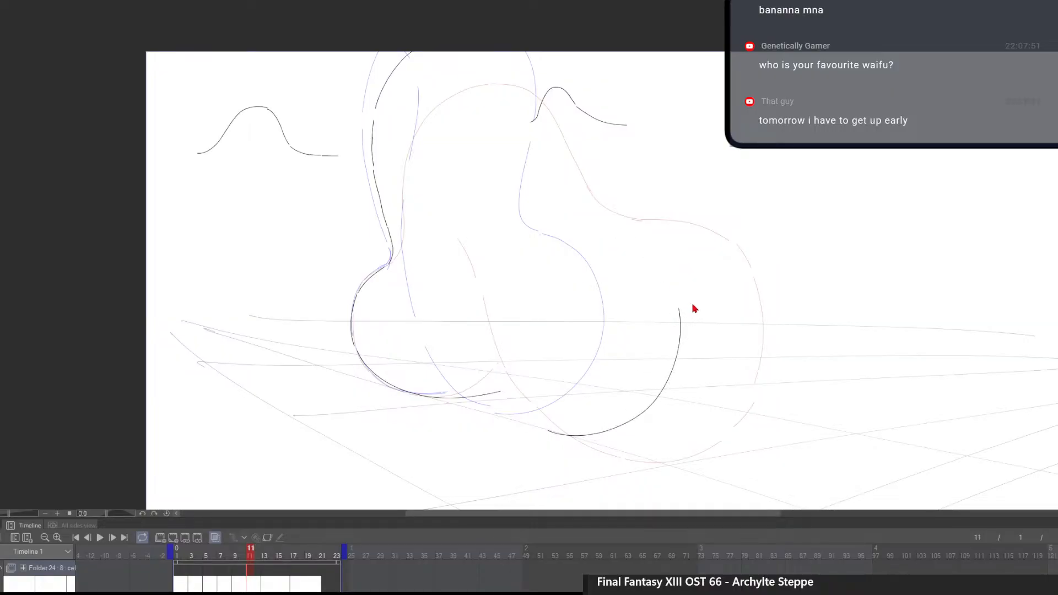
drag(676, 283, 615, 219)
key(e)
mouse_move(680, 309)
mouse_down()
mouse_move(673, 374)
mouse_move(657, 401)
mouse_up()
Redraw the large round shape's right side and upper-right curve on frame 11, then trim the new curve's upper-left end
key(p)
mouse_move(689, 337)
mouse_down()
mouse_move(686, 276)
mouse_move(666, 391)
mouse_move(678, 282)
mouse_move(610, 220)
mouse_up()
key(ctrl+z)
key(e)
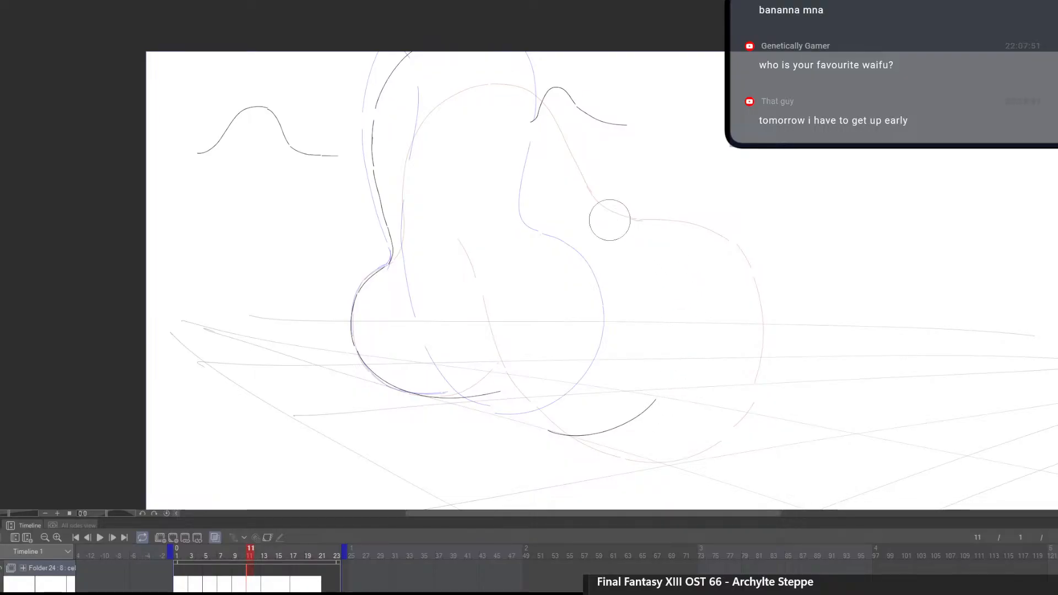
key(p)
key(ctrl+z)
mouse_move(684, 281)
mouse_down()
mouse_move(673, 382)
mouse_move(599, 437)
mouse_move(662, 399)
mouse_move(676, 380)
mouse_move(669, 371)
mouse_up()
key(e)
key(p)
key(e)
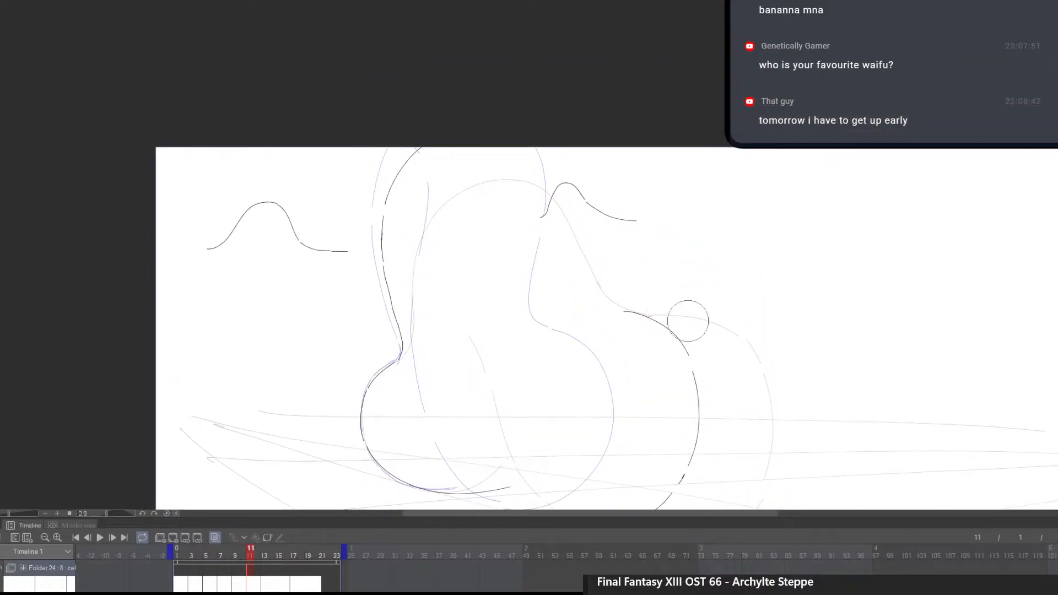
drag(615, 306, 628, 309)
key(p)
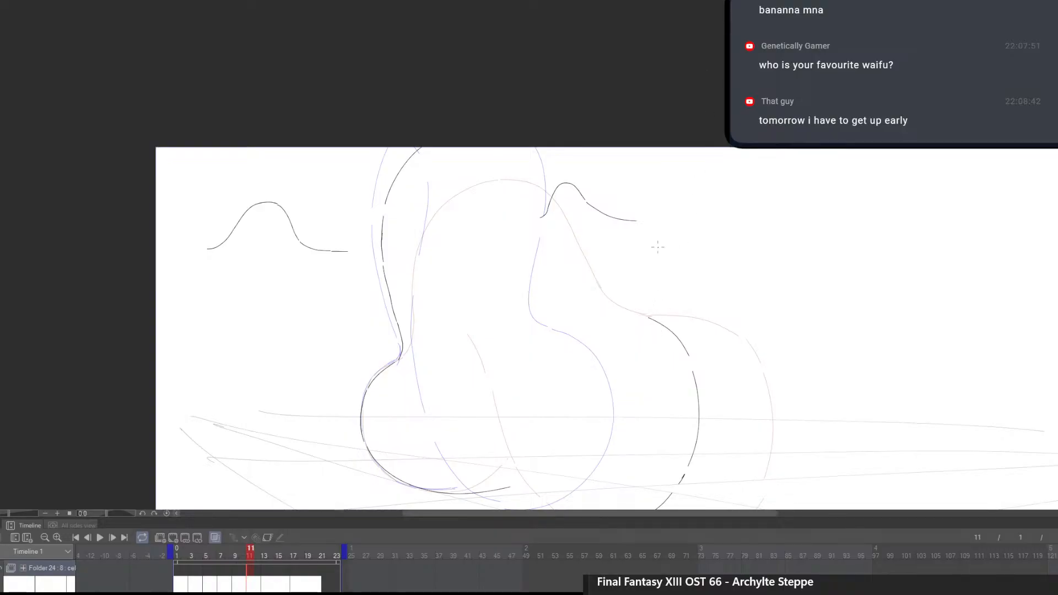
Erase and redraw the arch's left contour where it meets the canvas's top edge on frame 11
key(e)
mouse_move(430, 147)
mouse_down()
mouse_move(388, 205)
mouse_move(411, 137)
mouse_up()
key(p)
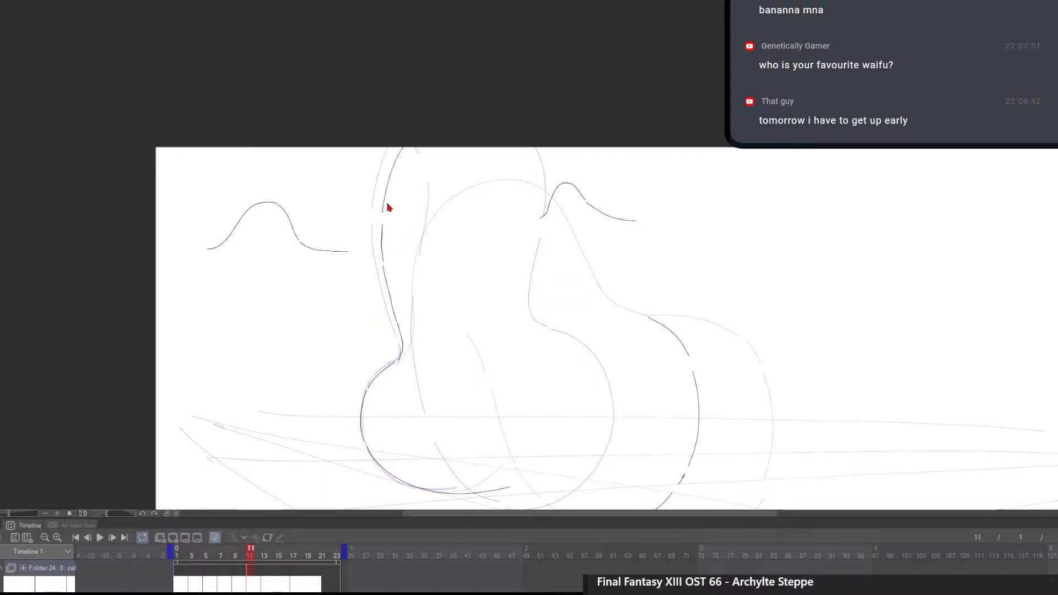
drag(388, 207, 418, 144)
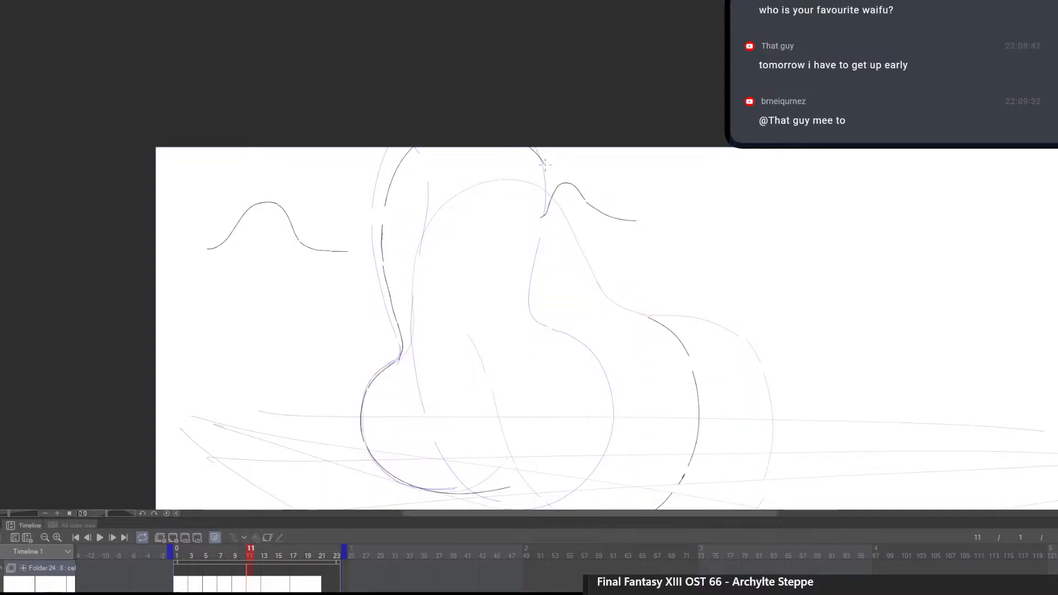
Draw the arch's right contour on frame 11 so it curves down into the top of the large round shape
mouse_move(545, 165)
mouse_down()
mouse_move(559, 220)
mouse_move(559, 233)
mouse_move(551, 178)
mouse_move(550, 253)
mouse_move(575, 293)
mouse_move(635, 312)
mouse_up()
key(ctrl+z)
key(ctrl+z)
mouse_move(561, 263)
mouse_down()
mouse_move(581, 296)
mouse_move(664, 338)
mouse_up()
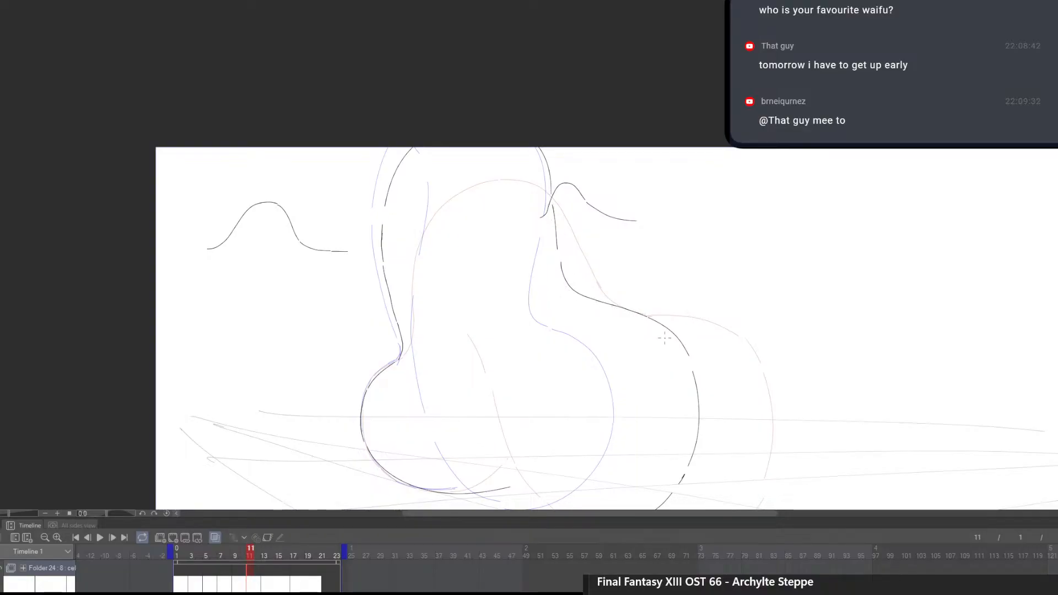
key(ctrl+z)
drag(562, 268, 612, 305)
key(ctrl+z)
mouse_move(560, 266)
mouse_down()
mouse_move(575, 297)
mouse_move(650, 318)
mouse_up()
Draw the large round shape's left contour on frame 11 from its bottom curve up toward the inside of the arch
scroll(677, 396, down, 3)
drag(668, 463, 597, 393)
scroll(524, 369, up, 4)
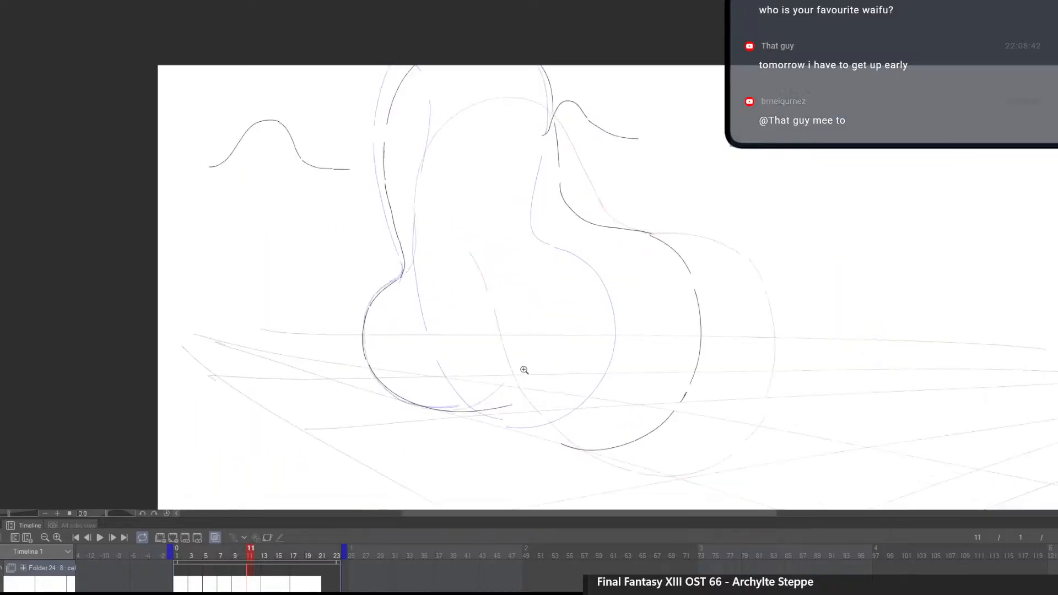
mouse_move(740, 475)
mouse_down()
mouse_move(351, 323)
mouse_move(364, 218)
mouse_up()
drag(485, 493, 652, 366)
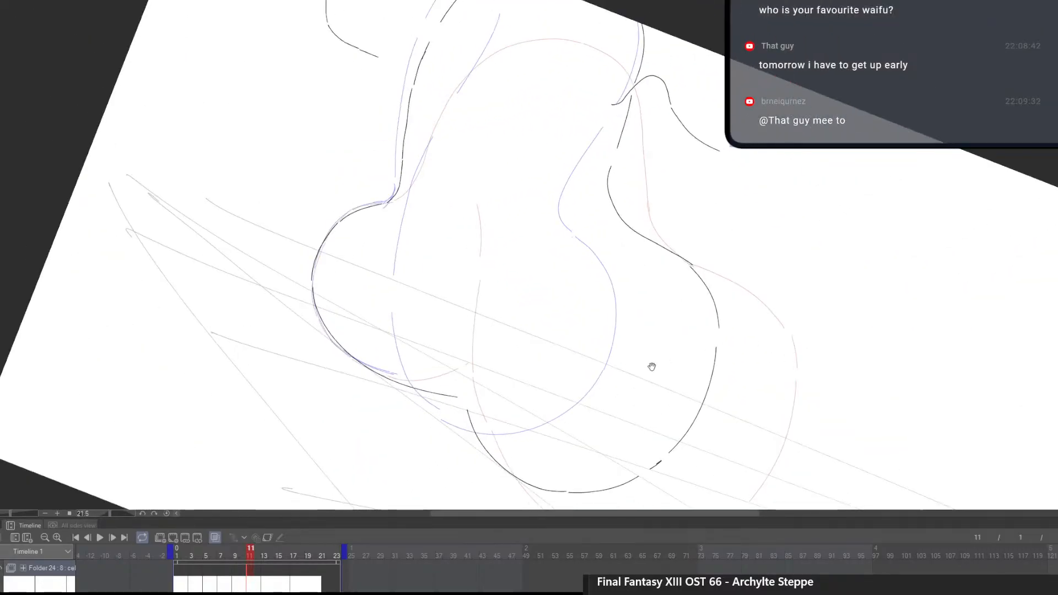
mouse_move(466, 413)
mouse_down()
mouse_move(460, 362)
mouse_move(519, 114)
mouse_up()
mouse_move(496, 307)
mouse_down()
mouse_move(702, 430)
mouse_move(629, 424)
mouse_move(406, 326)
mouse_up()
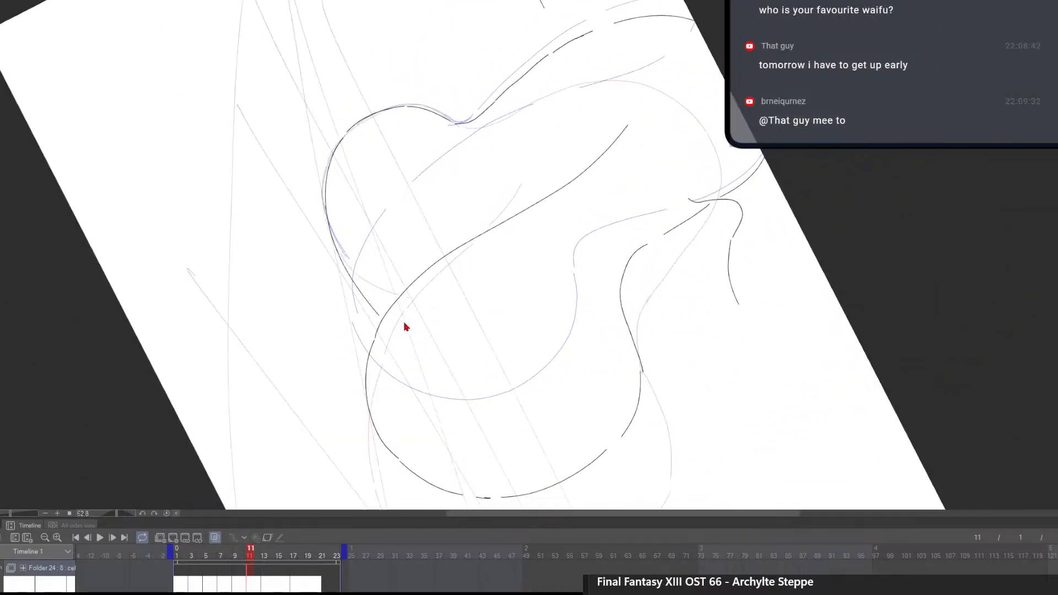
mouse_move(364, 380)
mouse_down()
mouse_move(396, 292)
mouse_move(482, 190)
mouse_move(614, 100)
mouse_up()
drag(491, 315, 716, 336)
scroll(703, 394, down, 3)
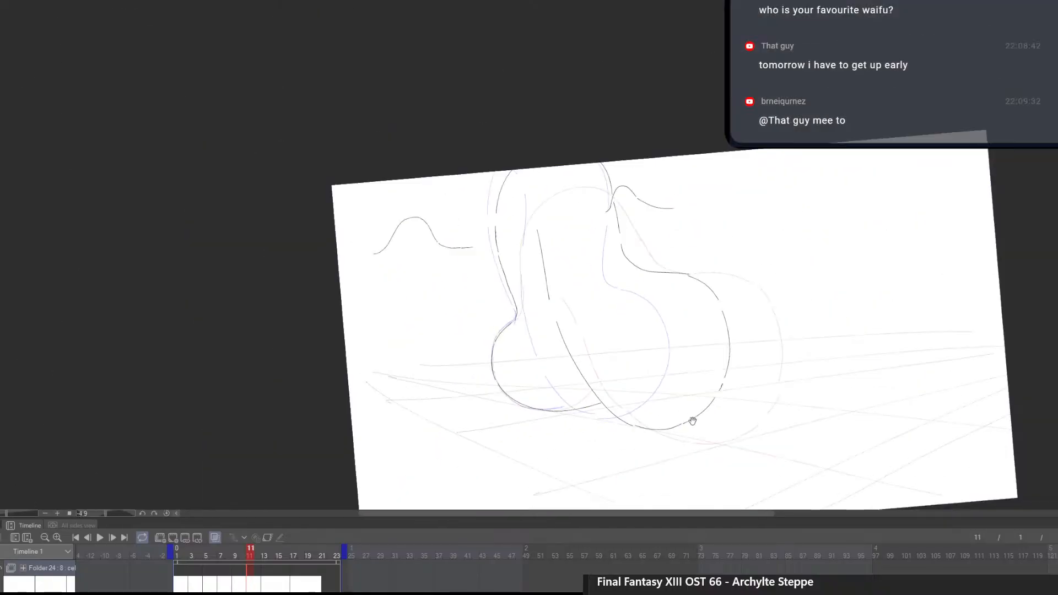
drag(692, 421, 619, 398)
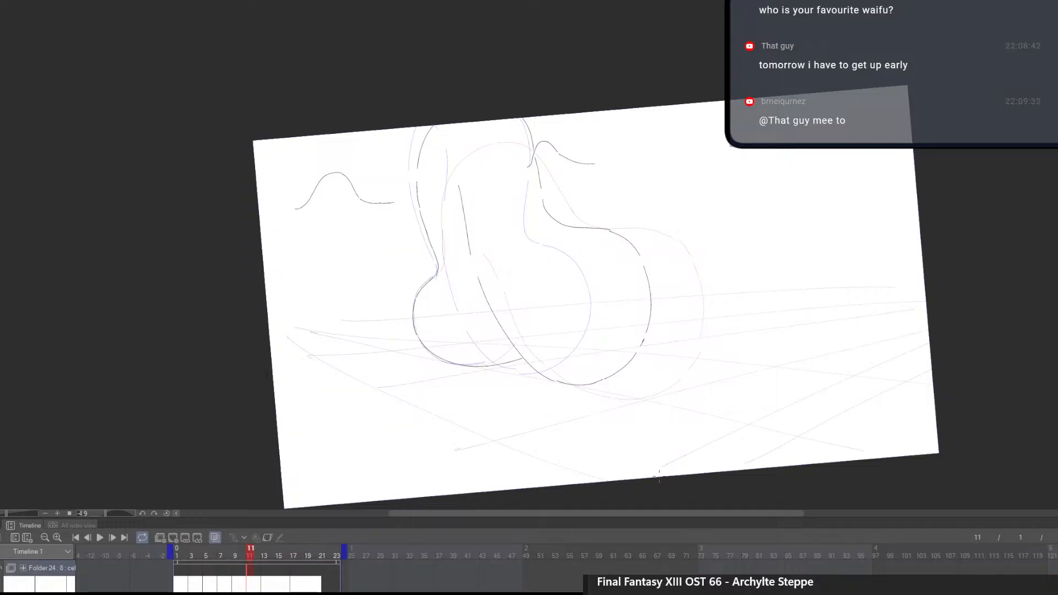
Go to frame 15 and draw the small round shape's left edge and a low arch above it
click(280, 585)
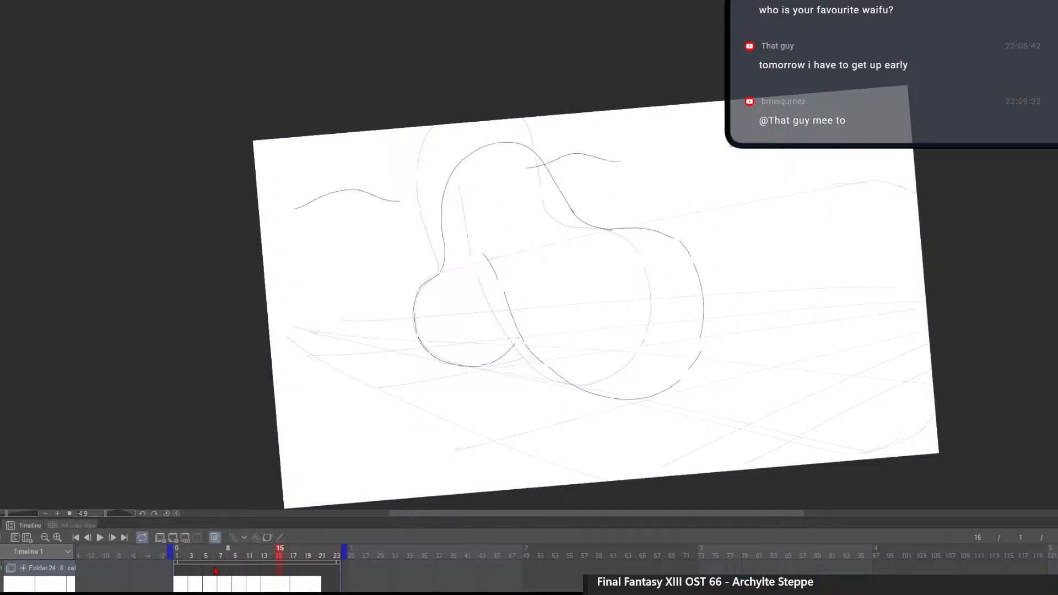
double_click(575, 453)
drag(656, 359, 629, 430)
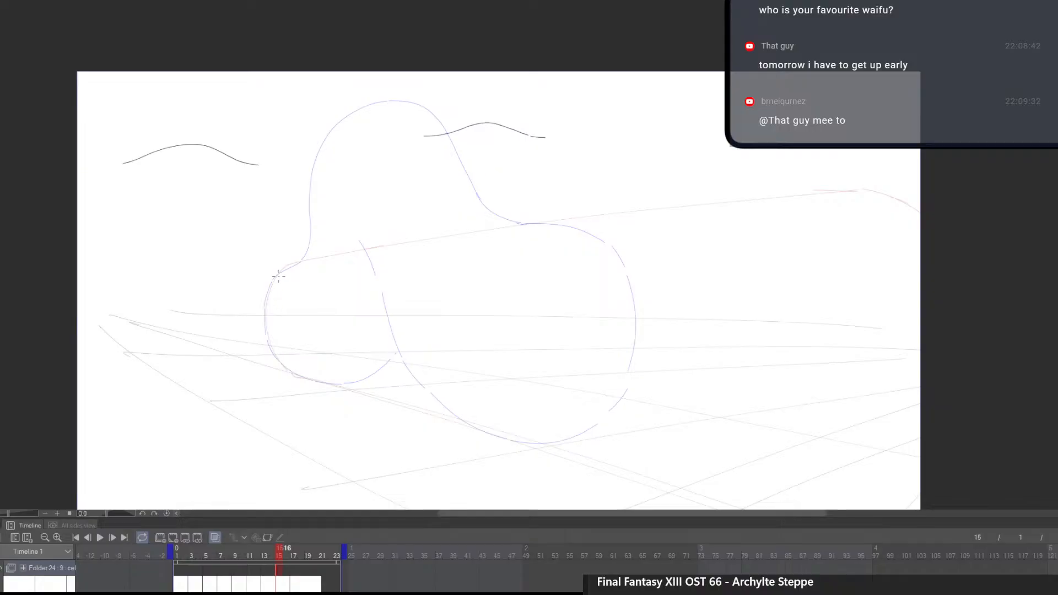
drag(280, 274, 265, 305)
mouse_move(287, 266)
mouse_down()
mouse_move(336, 199)
mouse_move(418, 152)
mouse_move(487, 162)
mouse_move(513, 178)
mouse_up()
drag(281, 273, 330, 217)
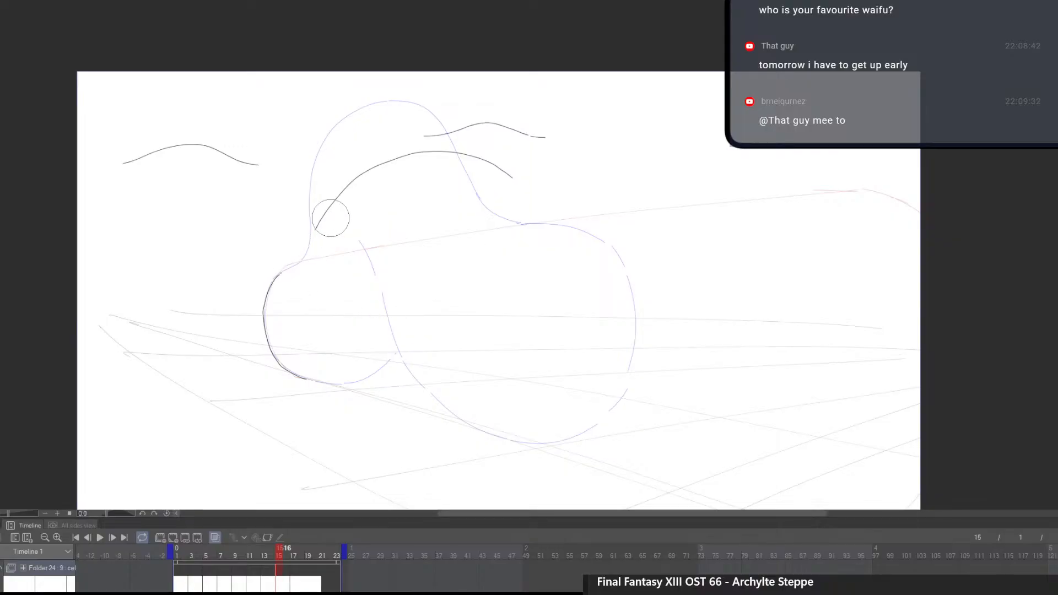
Connect the top of the small round shape to the arch's left end on frame 15
scroll(339, 275, up, 4)
drag(339, 275, 358, 388)
drag(314, 417, 379, 335)
key(ctrl+z)
key(e)
key(p)
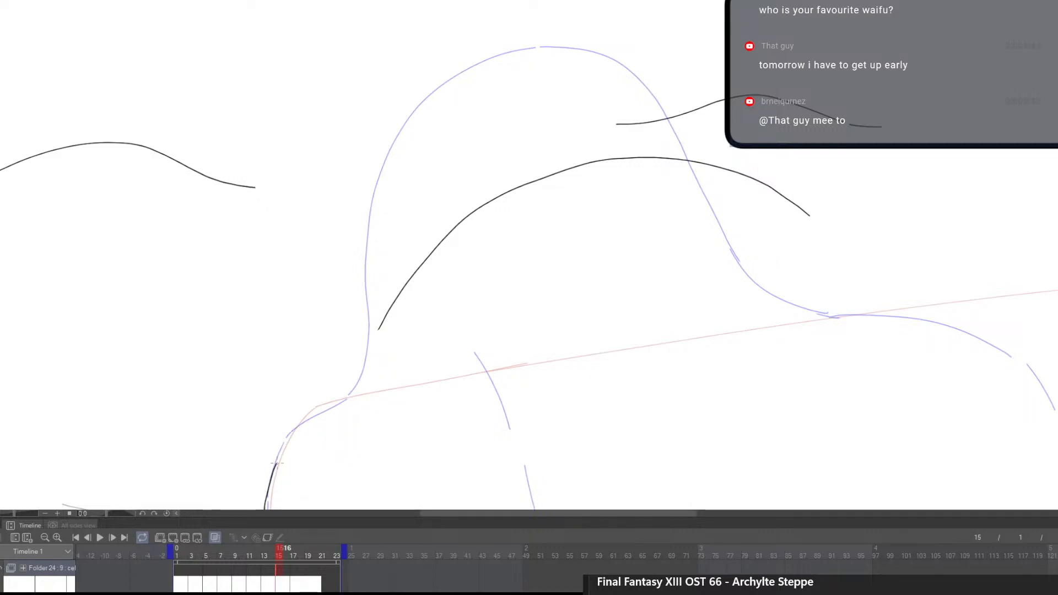
drag(278, 463, 321, 410)
key(ctrl+z)
drag(279, 460, 365, 360)
Redraw the arch's crest and right slope on frame 15 as a smoother curve
scroll(400, 312, down, 5)
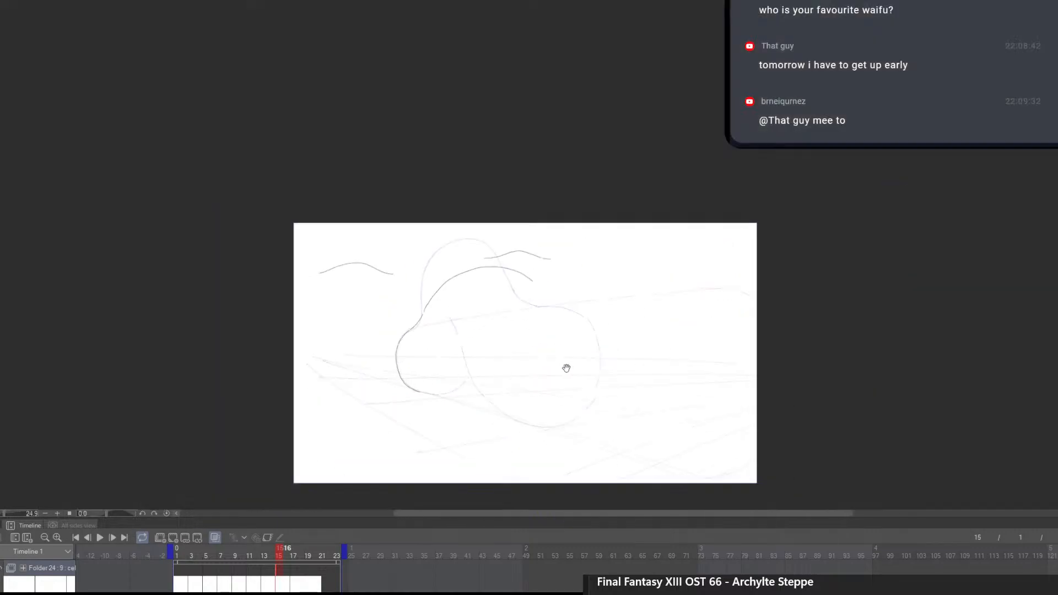
scroll(551, 353, up, 3)
key(e)
mouse_move(487, 190)
mouse_down()
mouse_move(364, 211)
mouse_move(391, 192)
mouse_move(554, 231)
mouse_up()
key(p)
key(space)
drag(704, 369, 628, 300)
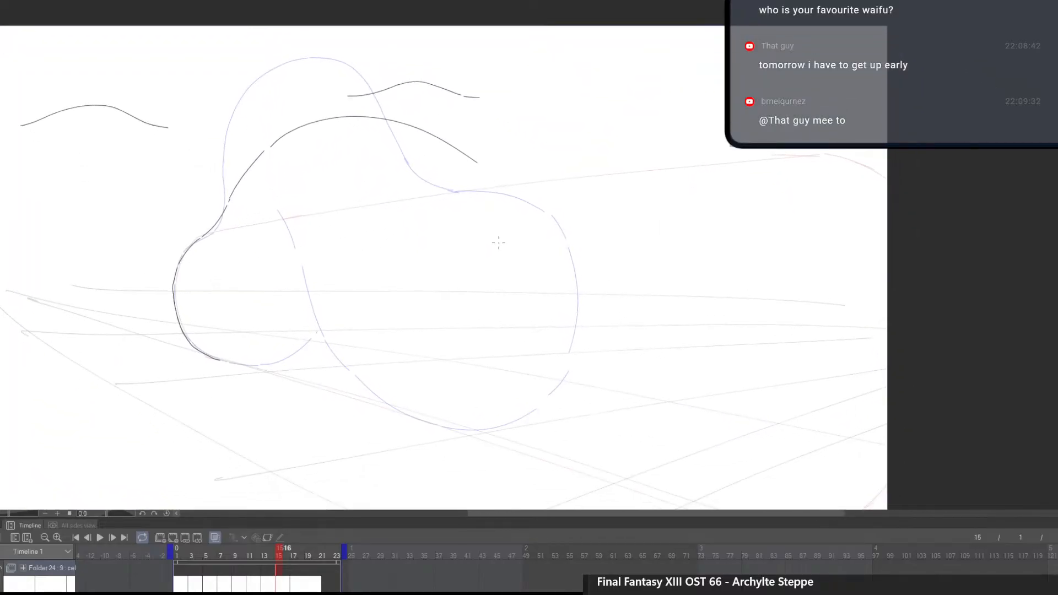
Extend the small round shape's underside on frame 15 toward the large shape
drag(235, 364, 296, 361)
key(e)
key(p)
mouse_move(288, 364)
mouse_down()
mouse_move(209, 355)
mouse_move(344, 353)
mouse_up()
key(ctrl+z)
drag(220, 361, 337, 356)
Extend the arch on frame 15 into a long upper contour reaching the canvas's right side and curve its end downward
key(e)
mouse_move(468, 165)
mouse_down()
mouse_move(361, 116)
mouse_move(538, 148)
mouse_move(759, 158)
mouse_up()
key(p)
key(ctrl+z)
mouse_move(375, 117)
mouse_down()
mouse_move(422, 123)
mouse_move(539, 153)
mouse_move(770, 165)
mouse_move(809, 180)
mouse_move(746, 162)
mouse_move(670, 163)
mouse_up()
key(e)
key(p)
drag(736, 165, 863, 257)
scroll(873, 404, down, 3)
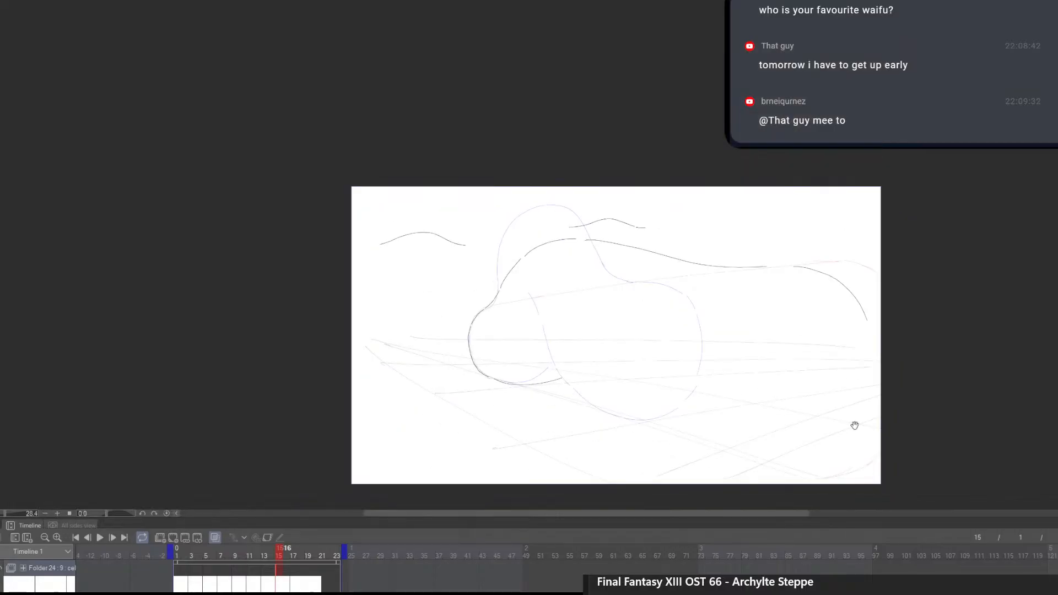
drag(855, 425, 721, 355)
scroll(455, 333, up, 1)
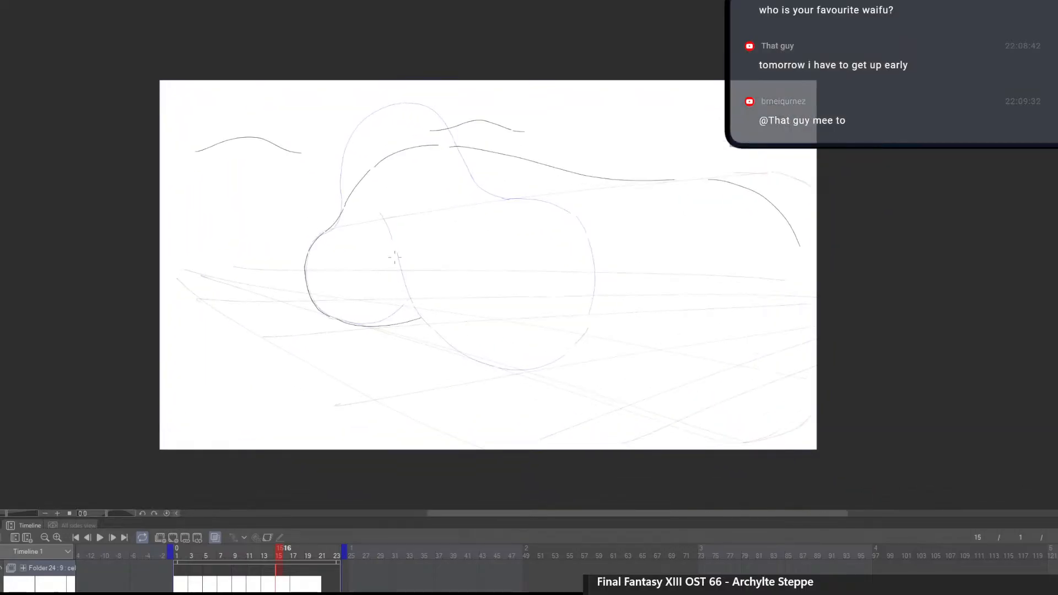
Draw the large shape's front-left contour on frame 15 as a diagonal curve past the small round shape
drag(380, 247, 444, 306)
key(ctrl+z)
mouse_move(399, 270)
mouse_down()
mouse_move(456, 341)
mouse_move(523, 378)
mouse_up()
Draw the large shape's long underside on frame 15 toward the canvas's lower-right corner
drag(783, 417, 397, 489)
drag(502, 418, 449, 390)
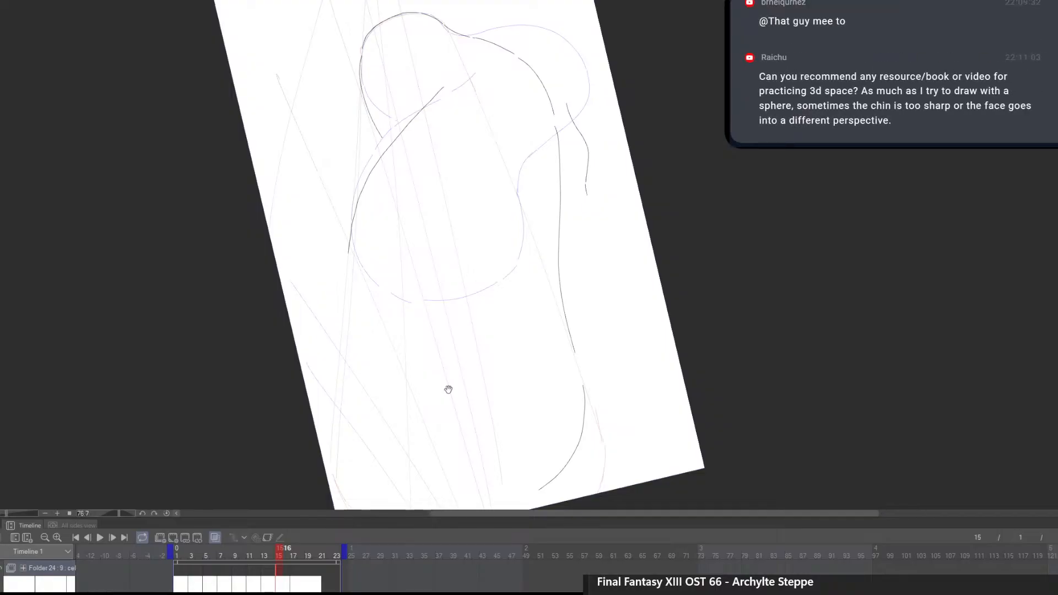
scroll(354, 319, down, 3)
mouse_move(352, 221)
mouse_down()
mouse_move(338, 428)
mouse_move(343, 333)
mouse_move(337, 416)
mouse_up()
key(ctrl+z)
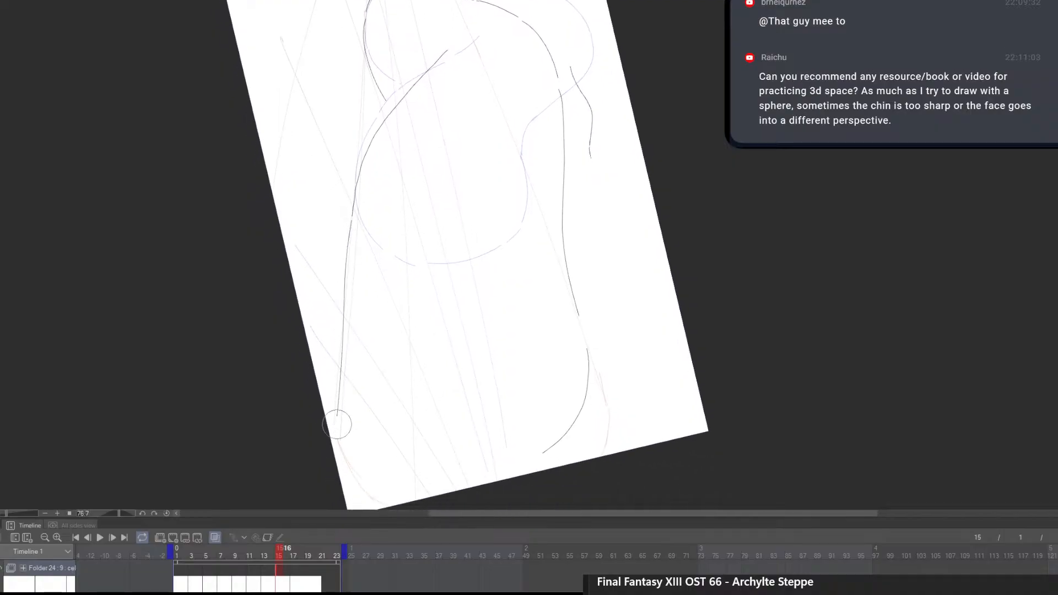
key(ctrl+z)
drag(352, 215, 345, 327)
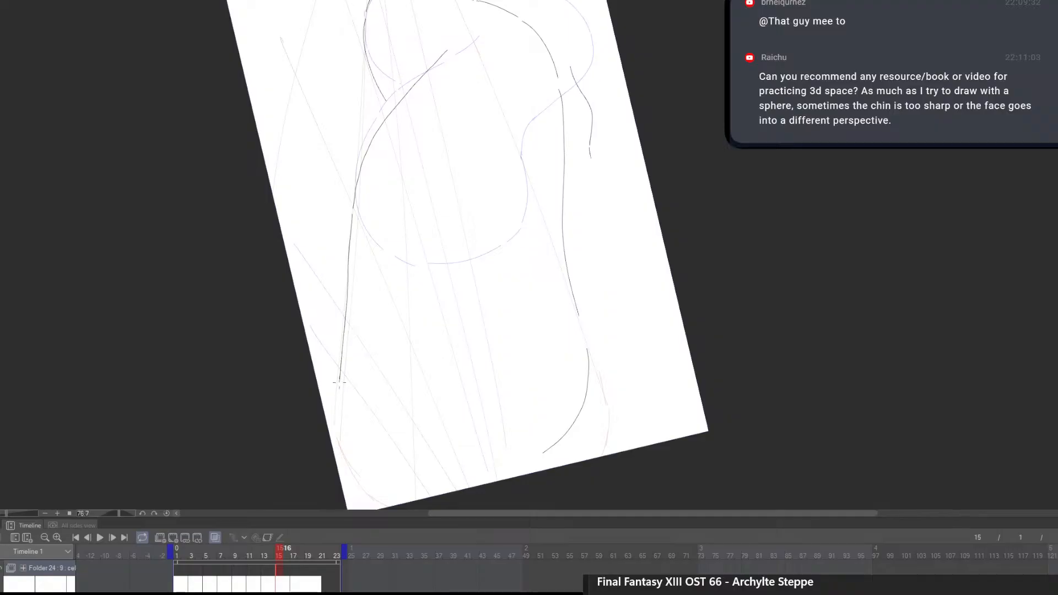
Draw the large shape's rounded right end on frame 15, joining the underside up to the upper contour
mouse_move(338, 410)
mouse_down()
mouse_move(569, 486)
mouse_move(768, 347)
mouse_up()
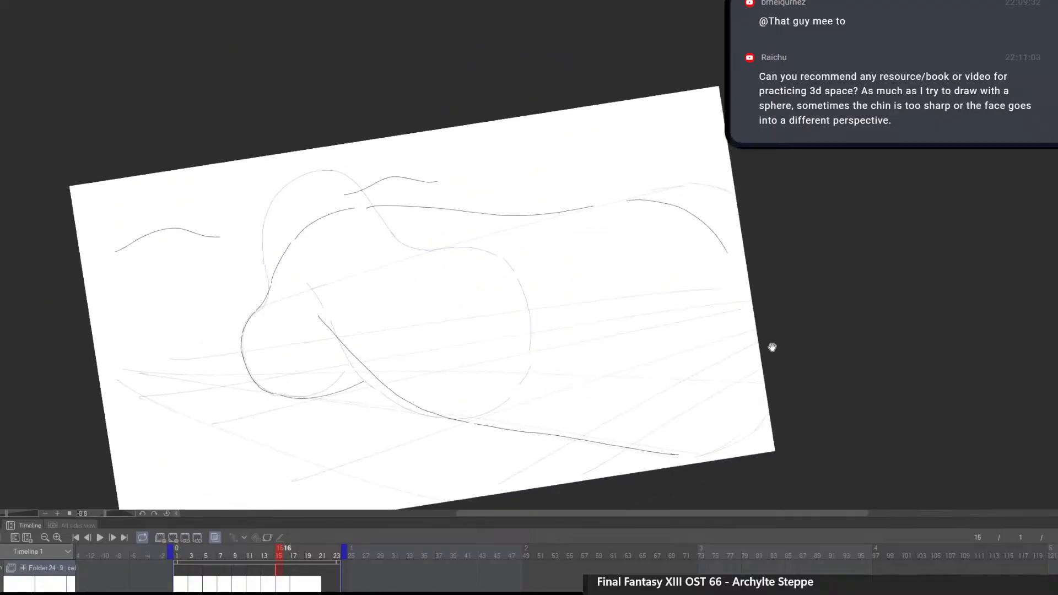
mouse_move(621, 448)
mouse_down()
mouse_move(700, 414)
mouse_move(727, 347)
mouse_move(729, 304)
mouse_up()
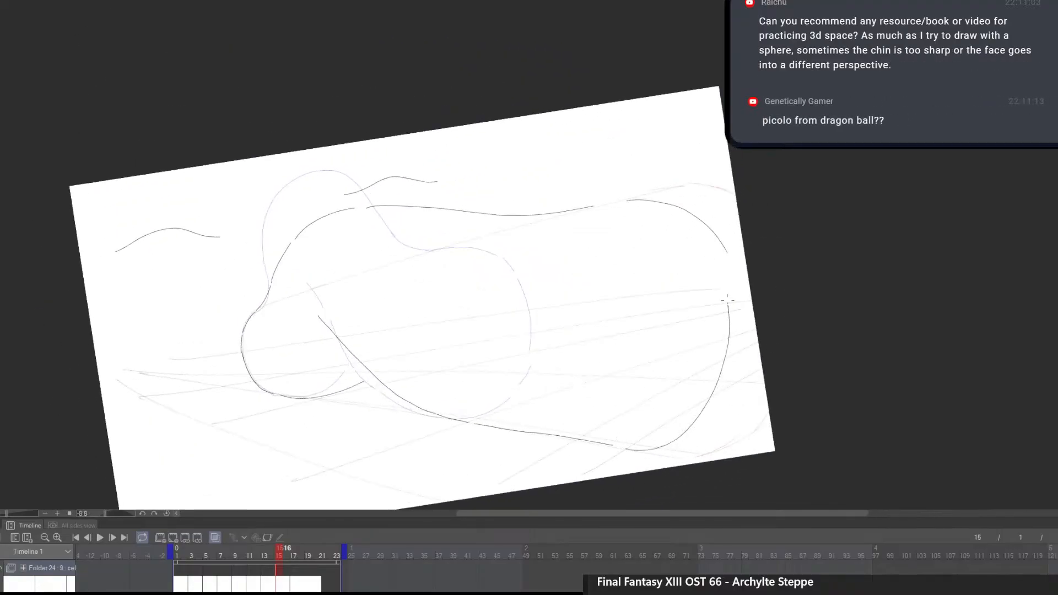
mouse_move(729, 372)
mouse_down()
mouse_move(600, 406)
mouse_move(626, 267)
mouse_move(524, 302)
mouse_up()
scroll(524, 301, up, 2)
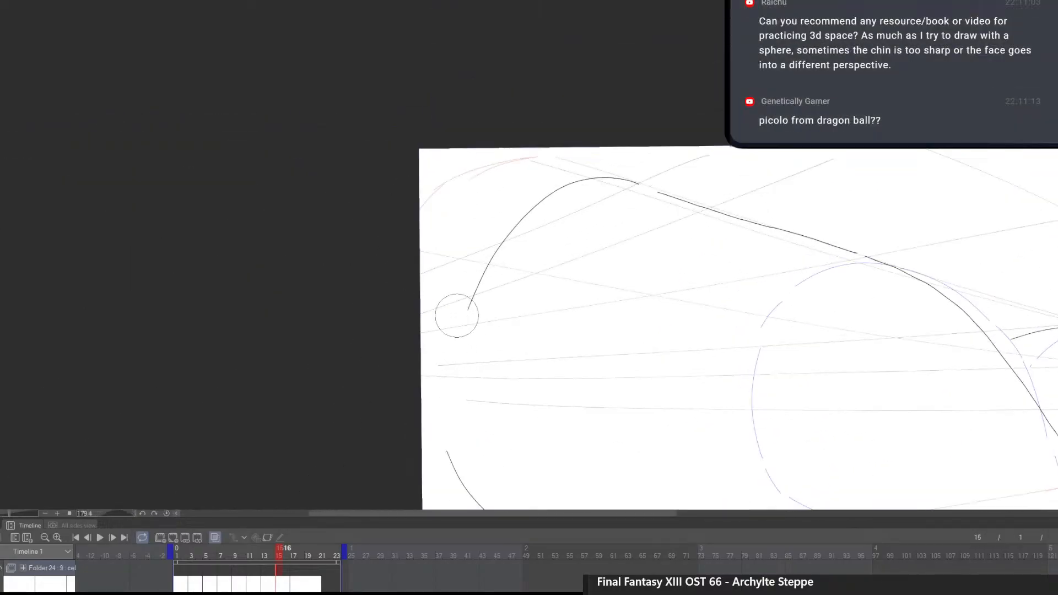
mouse_move(442, 426)
mouse_down()
mouse_move(438, 362)
mouse_move(475, 259)
mouse_move(559, 192)
mouse_move(631, 183)
mouse_up()
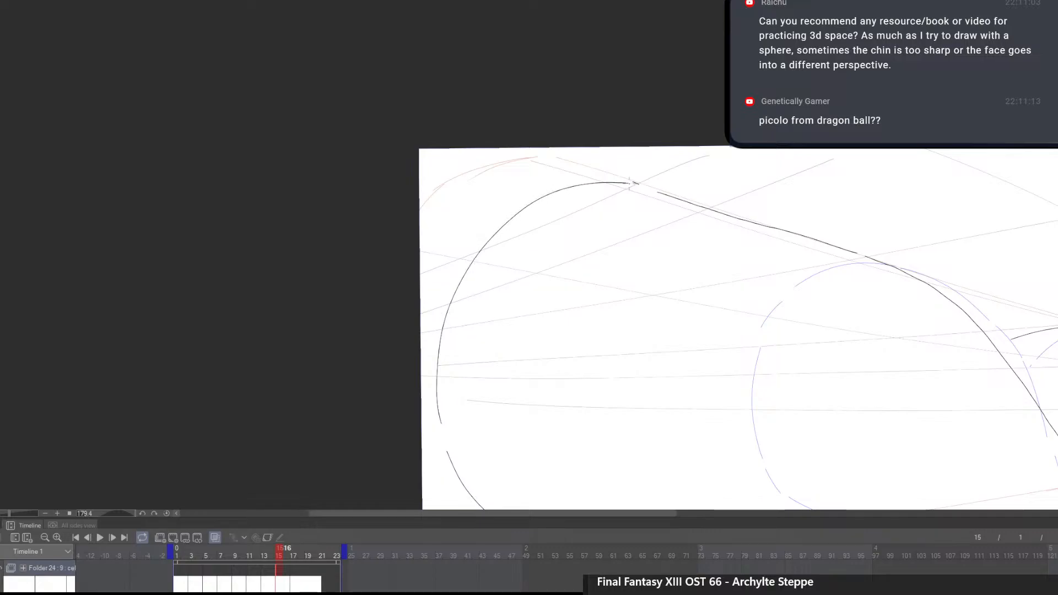
drag(602, 424, 472, 198)
scroll(518, 282, down, 5)
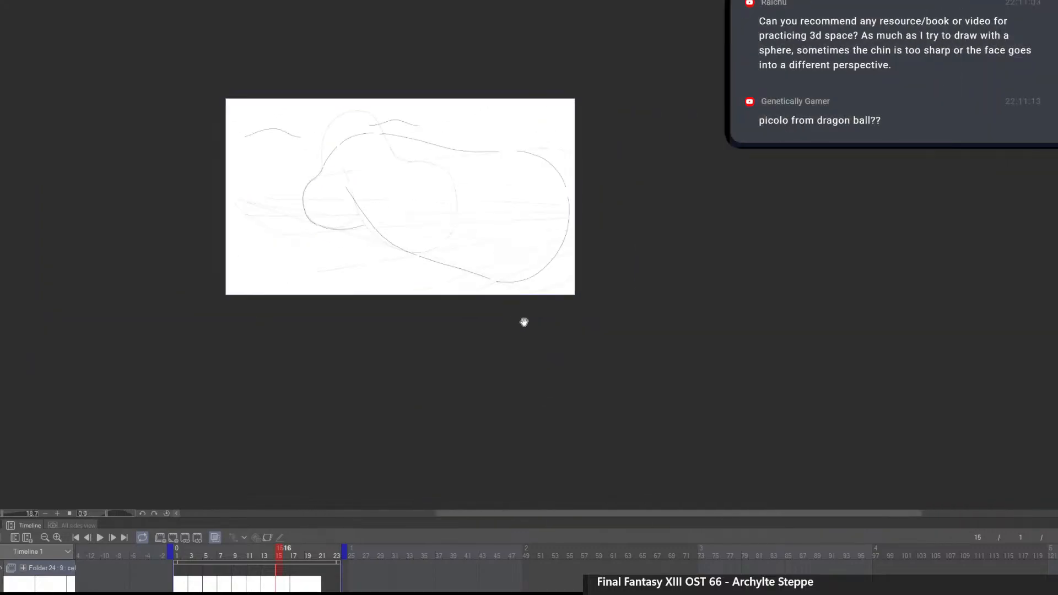
drag(525, 324, 652, 439)
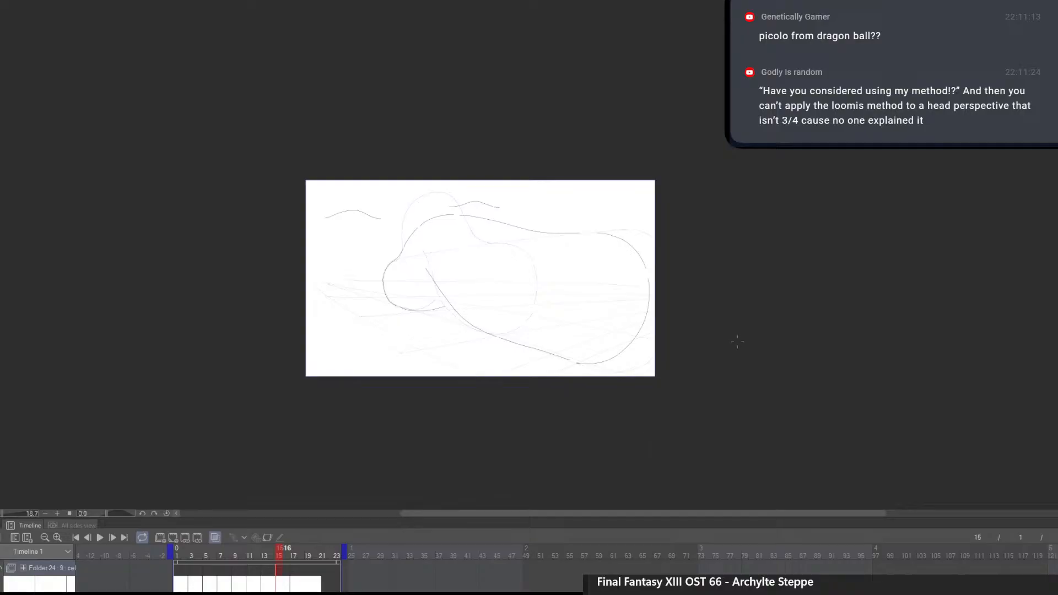
drag(737, 347, 623, 330)
scroll(539, 253, up, 4)
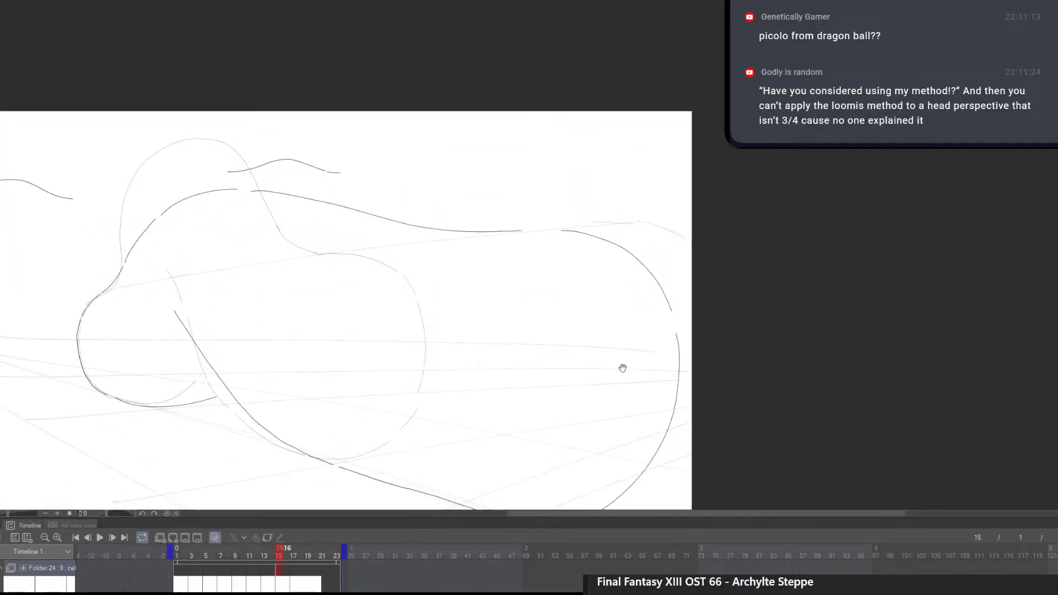
drag(623, 368, 657, 331)
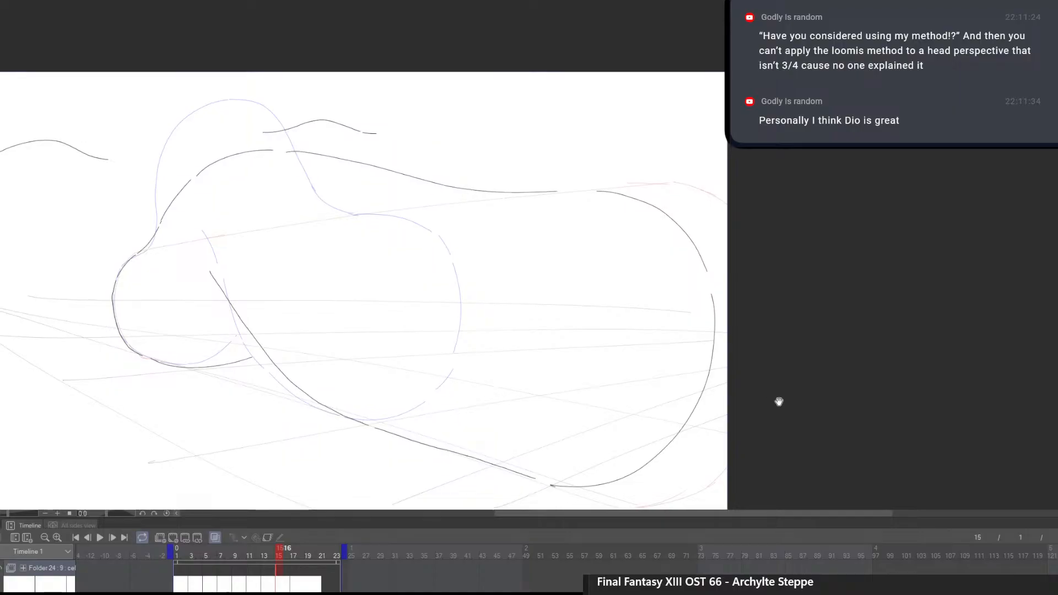
drag(618, 452, 696, 399)
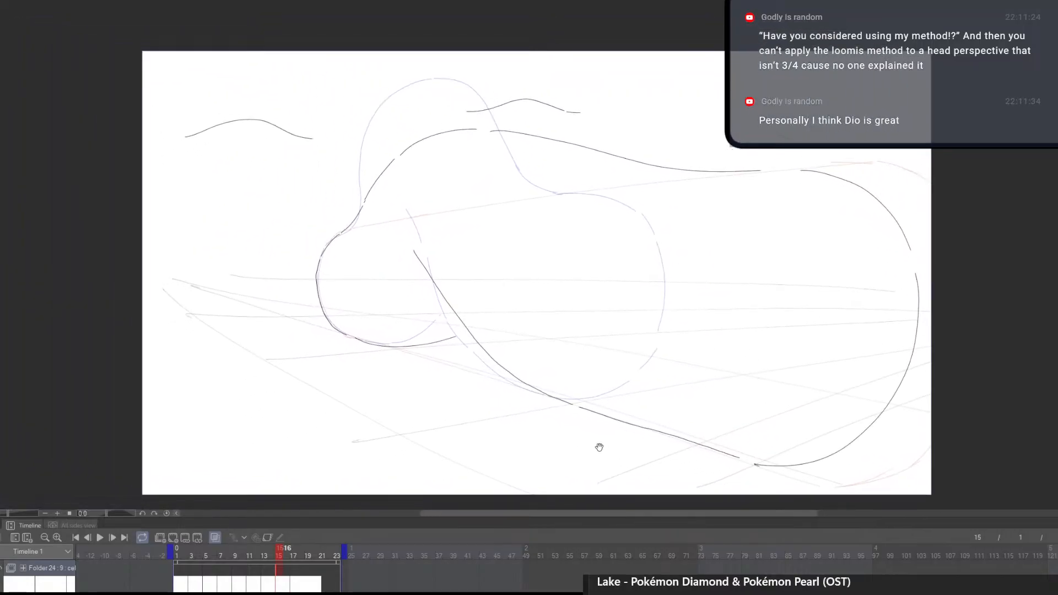
Extend the end of the small round shape's underside on frame 15 to meet the large shape's contour
scroll(513, 347, up, 3)
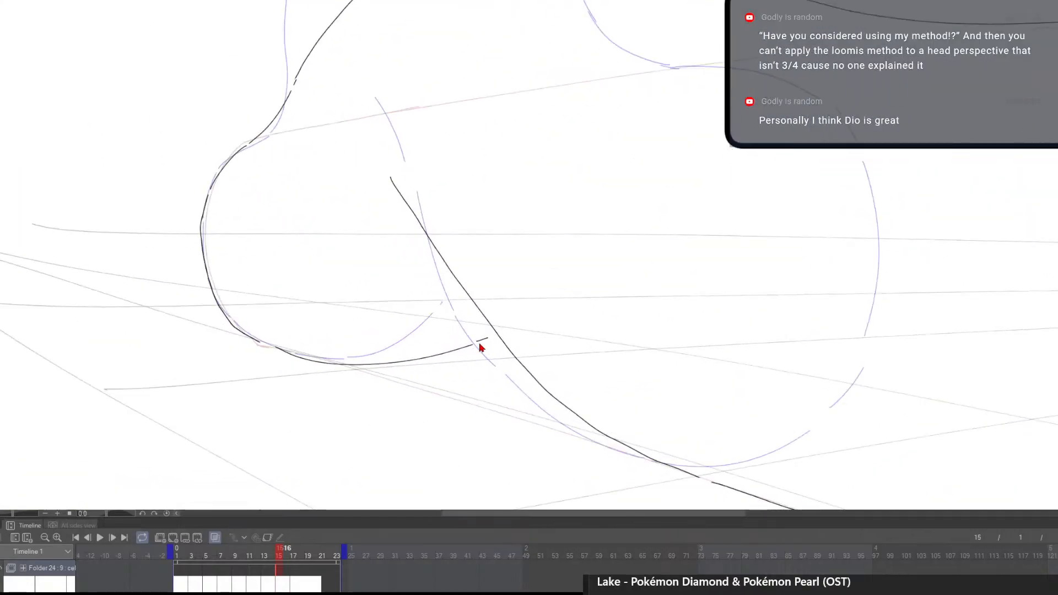
drag(479, 344, 500, 333)
scroll(458, 364, down, 5)
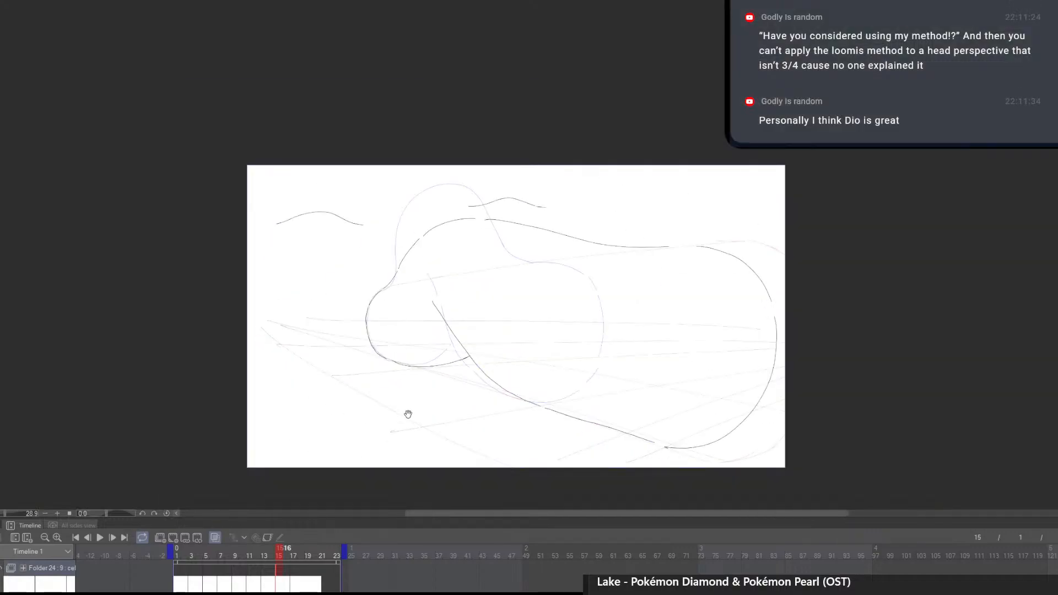
Close the gap between the long upper contour and the rounded right end on frame 15
drag(679, 416, 659, 102)
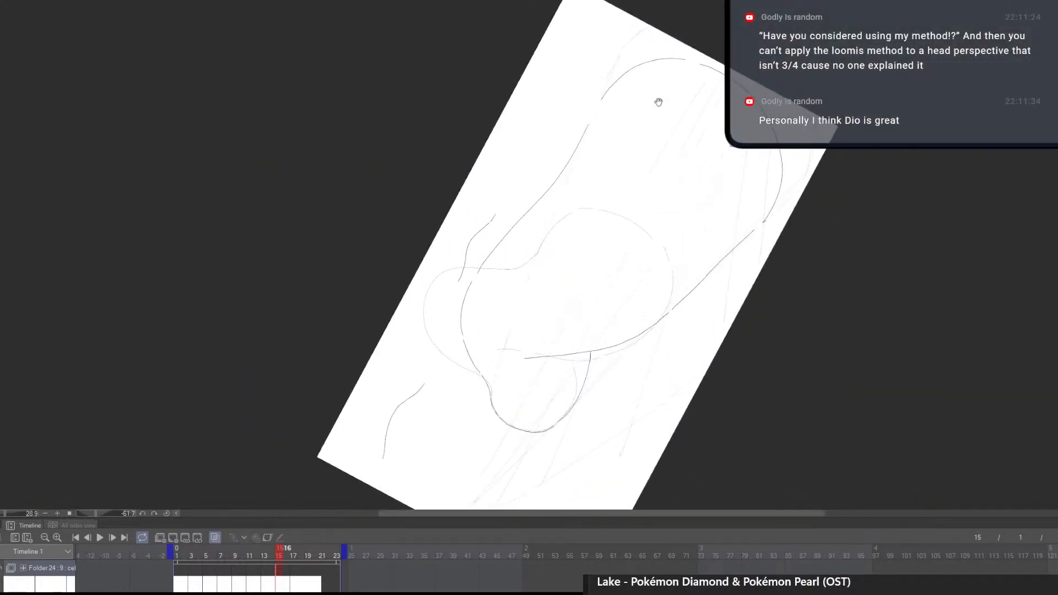
scroll(640, 91, up, 5)
mouse_move(464, 343)
mouse_down()
mouse_move(441, 390)
mouse_move(468, 337)
mouse_up()
key(ctrl+z)
drag(756, 453, 678, 116)
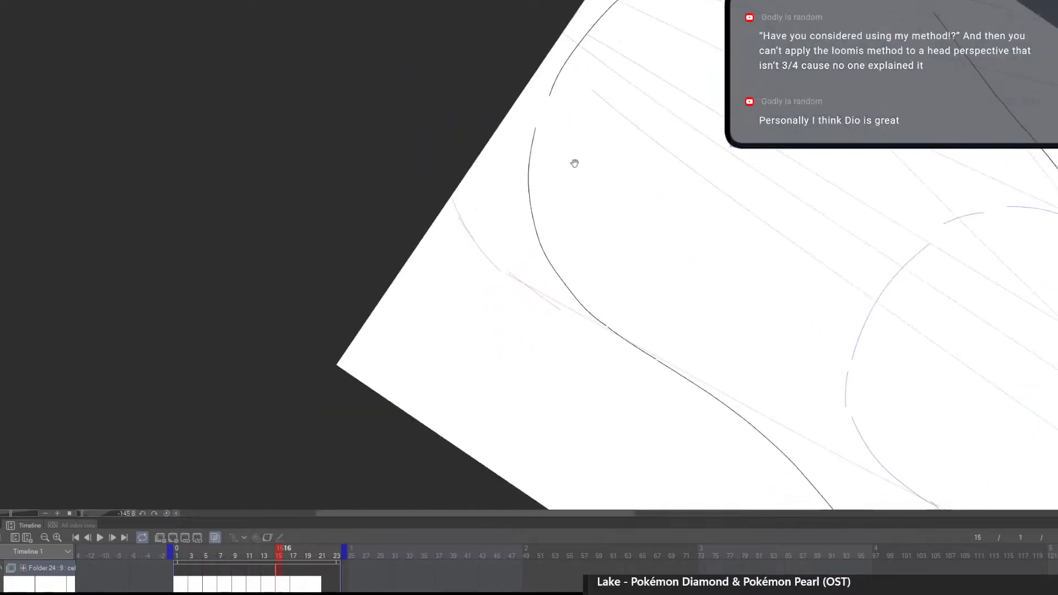
Redraw the stretch of the large shape's upper contour on frame 15 that leads into the rounded right end
drag(574, 163, 452, 436)
key(e)
mouse_move(445, 358)
mouse_down()
mouse_move(508, 265)
mouse_move(634, 215)
mouse_up()
key(p)
mouse_move(417, 393)
mouse_down()
mouse_move(472, 300)
mouse_move(629, 217)
mouse_up()
Redraw the upper bend of the large shape's rounded right end on frame 15 as one smooth curve
mouse_move(604, 411)
mouse_down()
mouse_move(681, 226)
mouse_move(397, 208)
mouse_move(550, 373)
mouse_up()
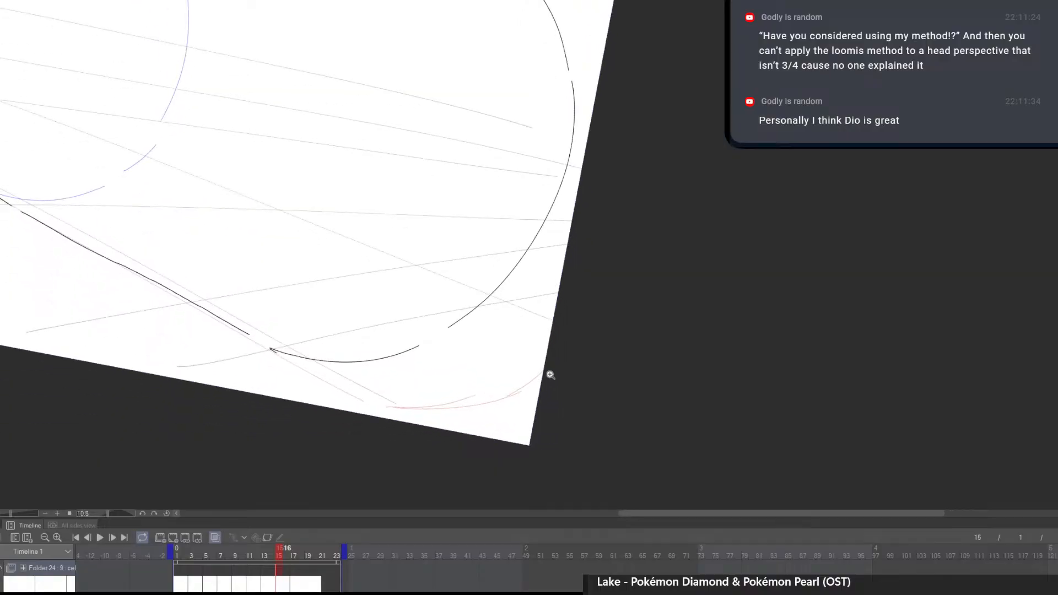
scroll(546, 421, down, 5)
drag(570, 470, 428, 128)
click(428, 128)
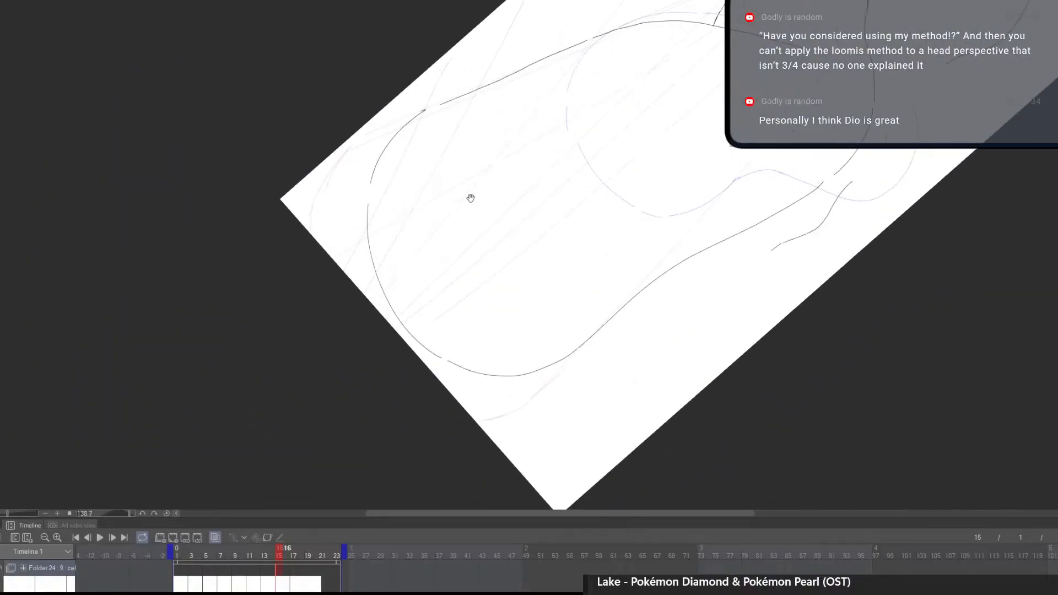
mouse_move(752, 272)
mouse_down()
mouse_move(569, 439)
mouse_move(671, 381)
mouse_move(648, 397)
mouse_move(500, 325)
mouse_move(629, 441)
mouse_move(417, 377)
mouse_move(501, 451)
mouse_move(496, 443)
mouse_up()
key(e)
key(p)
drag(398, 388, 504, 442)
key(ctrl+z)
mouse_move(398, 388)
mouse_down()
mouse_move(433, 418)
mouse_move(528, 438)
mouse_up()
Erase the rough join between the rounded right end and the upper contour and redraw it with a smoother stroke
drag(620, 449, 776, 246)
key(e)
drag(688, 353, 708, 251)
key(p)
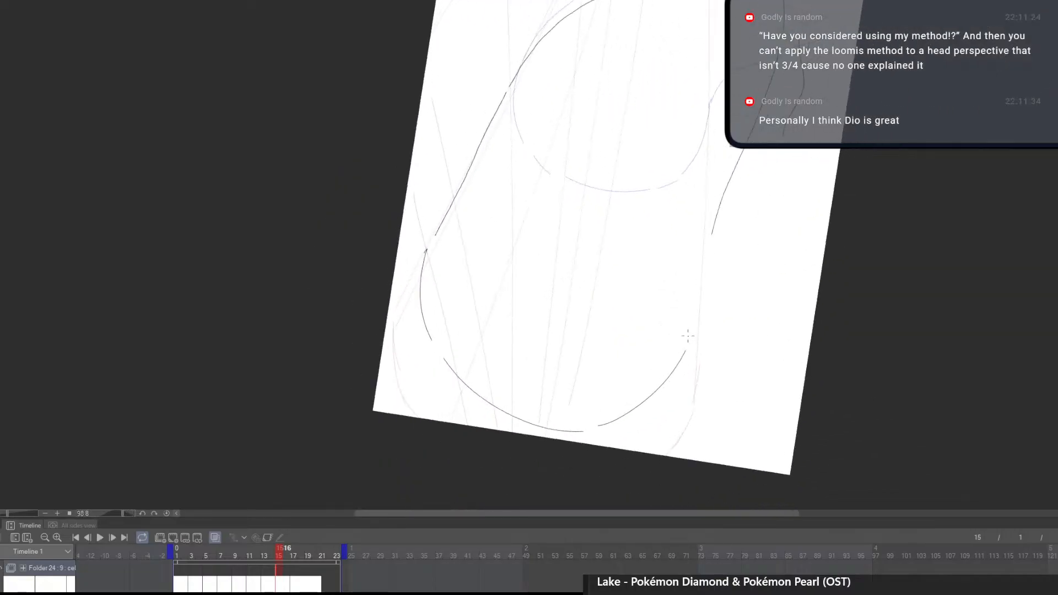
key(ctrl+z)
drag(687, 343, 700, 290)
Sketch a small upright box in perspective on frame 15, in the empty area below and left of the small round shape
key(ctrl+0)
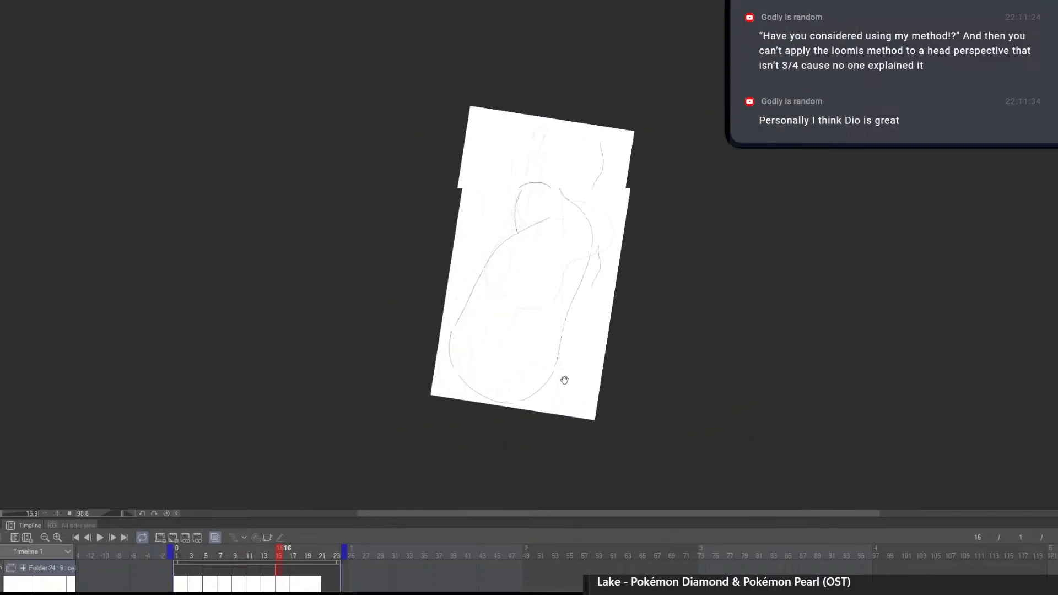
drag(668, 313, 866, 374)
drag(485, 407, 602, 421)
mouse_move(426, 276)
mouse_down()
mouse_move(423, 358)
mouse_move(446, 392)
mouse_move(509, 390)
mouse_up()
key(ctrl+z)
drag(448, 322, 448, 389)
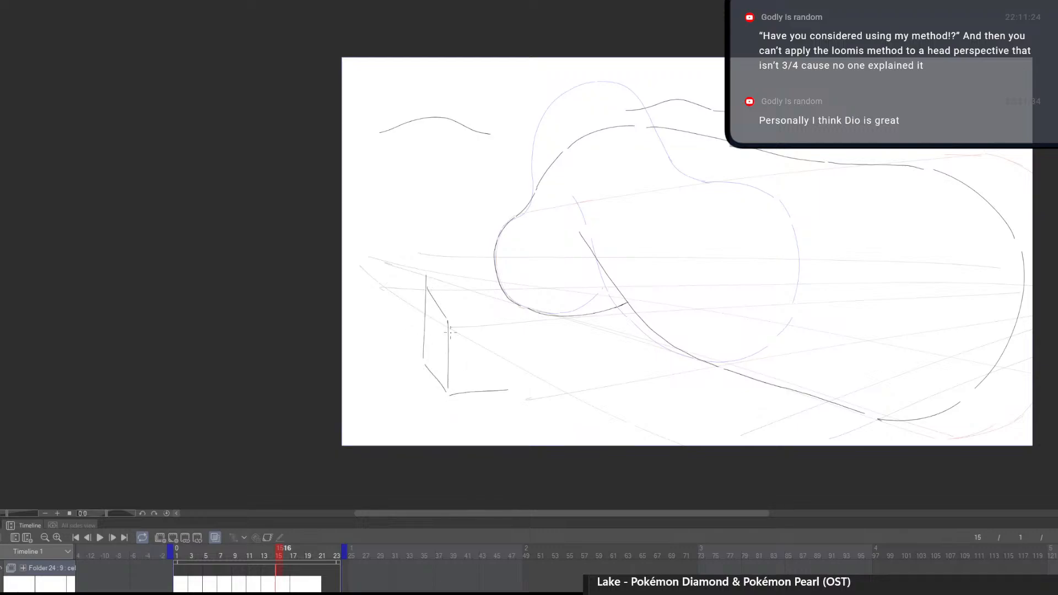
key(ctrl+z)
drag(511, 324, 509, 388)
key(ctrl+z)
mouse_move(429, 298)
mouse_down()
mouse_move(477, 295)
mouse_move(502, 311)
mouse_up()
mouse_move(513, 430)
mouse_down()
mouse_move(610, 435)
mouse_move(661, 399)
mouse_up()
Clean up the small box's corners and redraw its far left vertical edge
scroll(526, 339, up, 2)
key(e)
mouse_move(518, 313)
mouse_down()
mouse_move(475, 359)
mouse_move(536, 309)
mouse_up()
key(p)
mouse_move(705, 332)
mouse_down()
mouse_move(553, 428)
mouse_move(589, 418)
mouse_up()
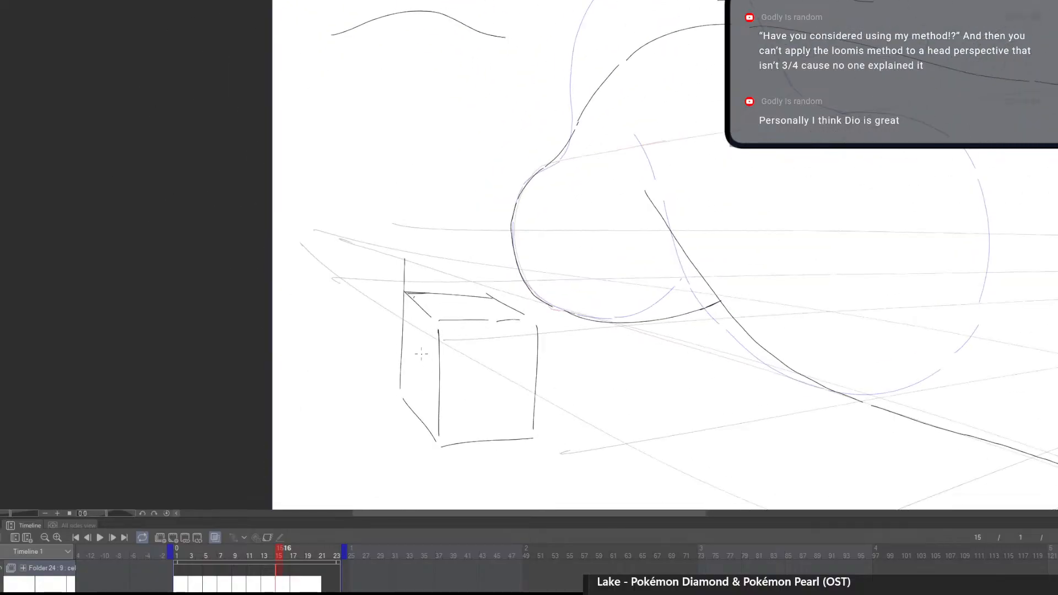
key(e)
drag(401, 309, 401, 394)
key(p)
drag(404, 295, 408, 407)
Redraw the back and front edges of the small box's top face with cleaner lines
key(e)
mouse_move(399, 289)
mouse_down()
mouse_move(526, 292)
mouse_move(460, 295)
mouse_move(498, 300)
mouse_up()
key(p)
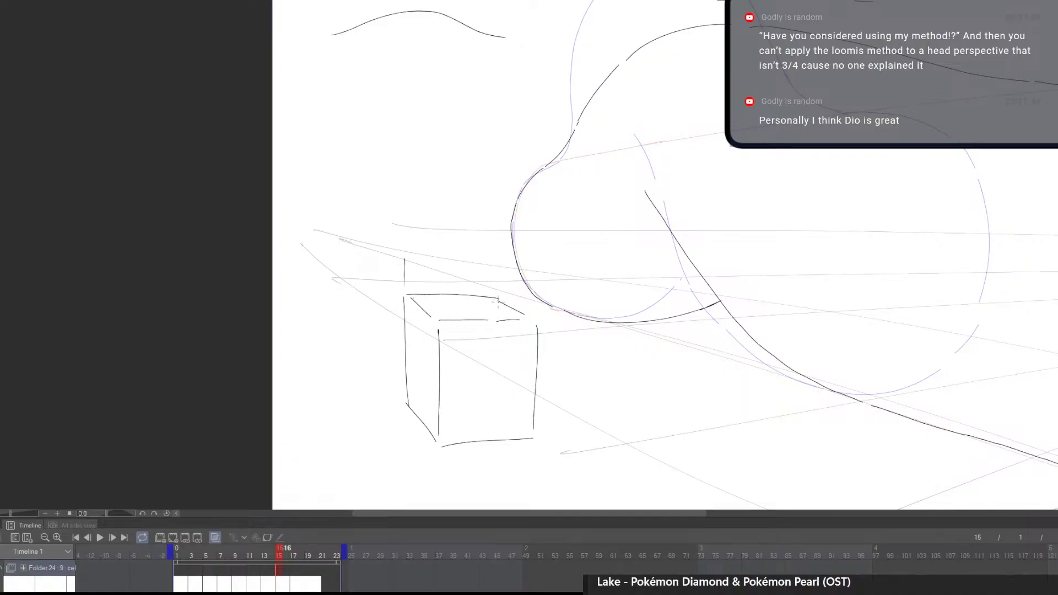
key(e)
drag(414, 296, 504, 301)
key(p)
drag(410, 294, 506, 294)
key(e)
drag(446, 321, 520, 324)
key(p)
drag(440, 321, 533, 319)
scroll(550, 349, down, 4)
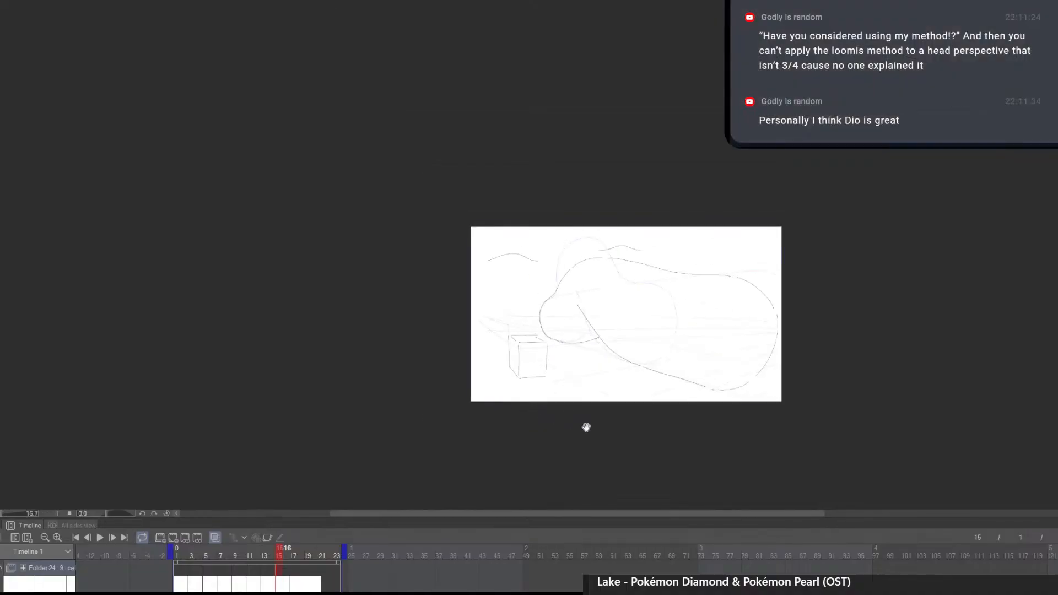
scroll(586, 427, up, 3)
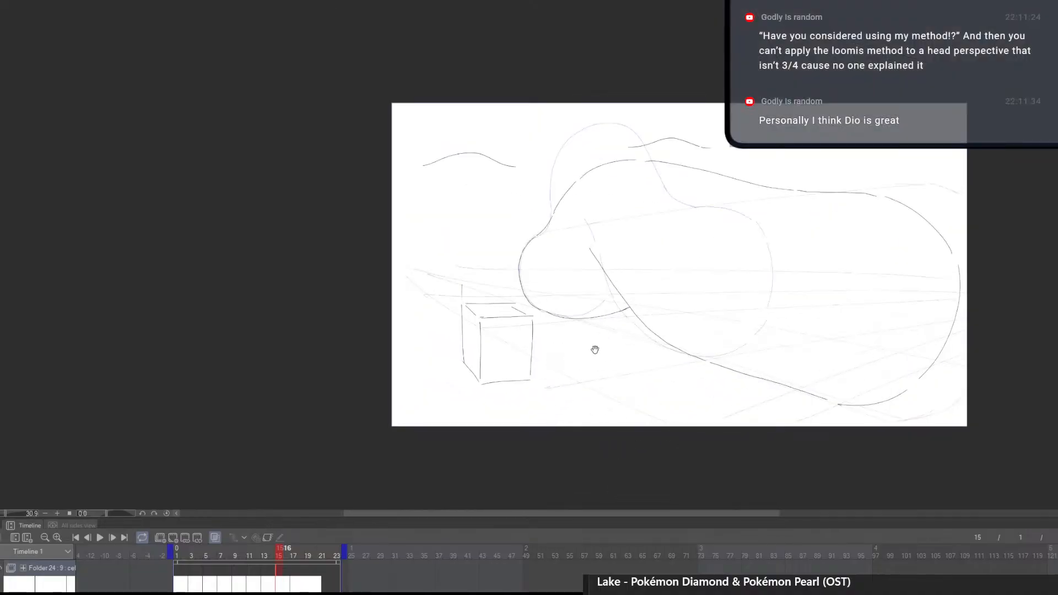
scroll(563, 429, up, 1)
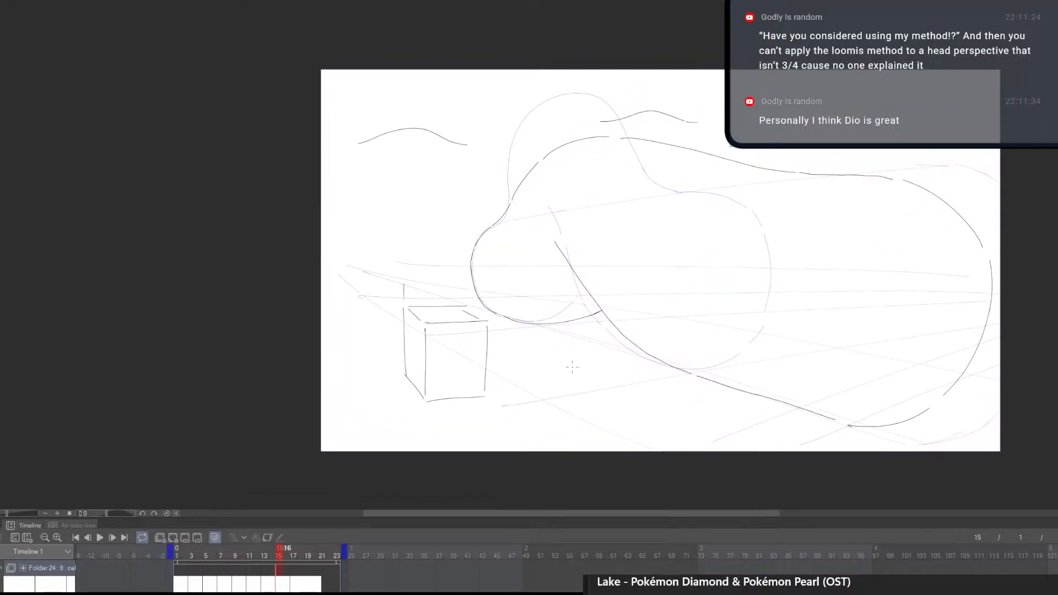
Sketch a large flat box in perspective across the lower middle of the canvas, with its vertical edges running downward
drag(323, 382, 809, 350)
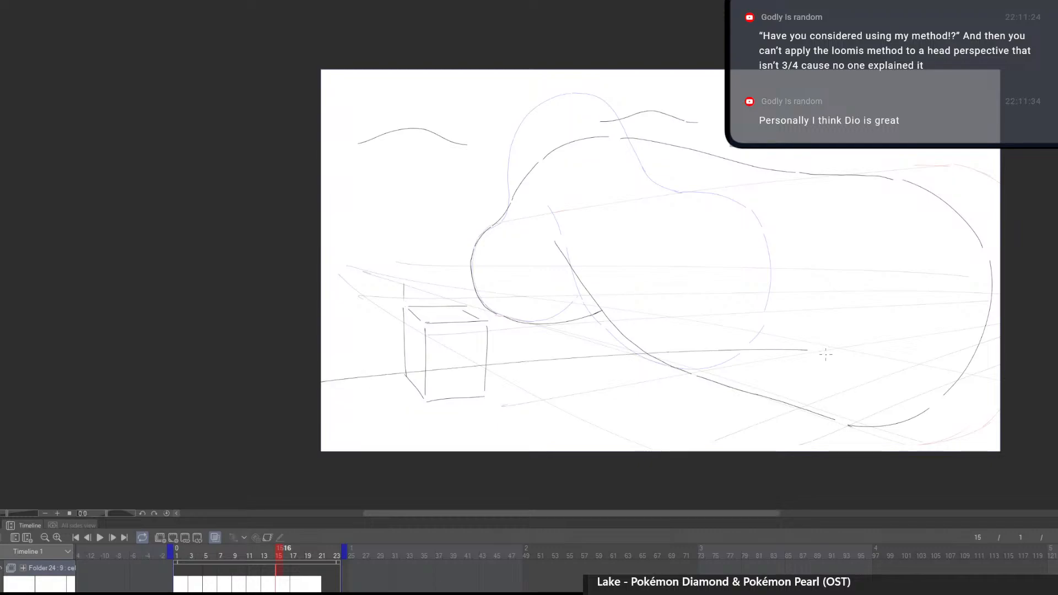
key(ctrl+z)
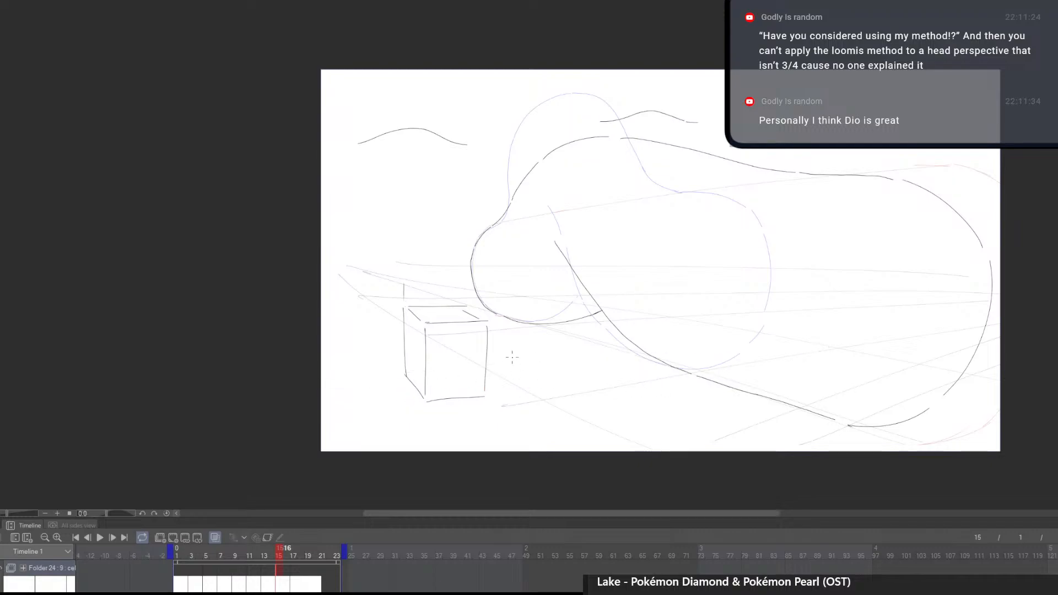
drag(512, 357, 633, 349)
drag(513, 357, 616, 417)
drag(512, 358, 509, 440)
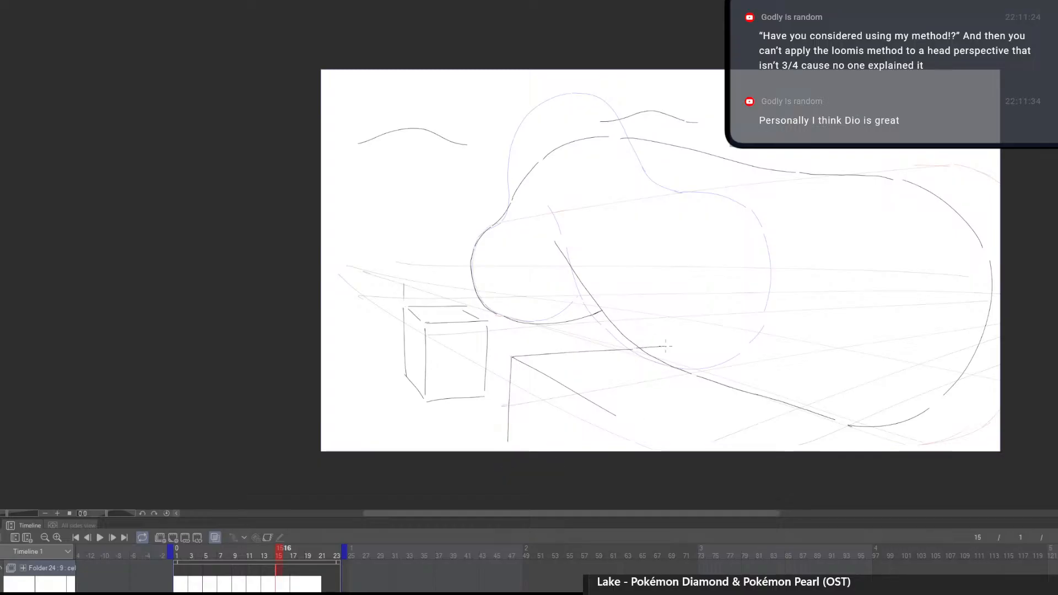
mouse_move(698, 351)
mouse_down()
mouse_move(785, 408)
mouse_move(644, 425)
mouse_up()
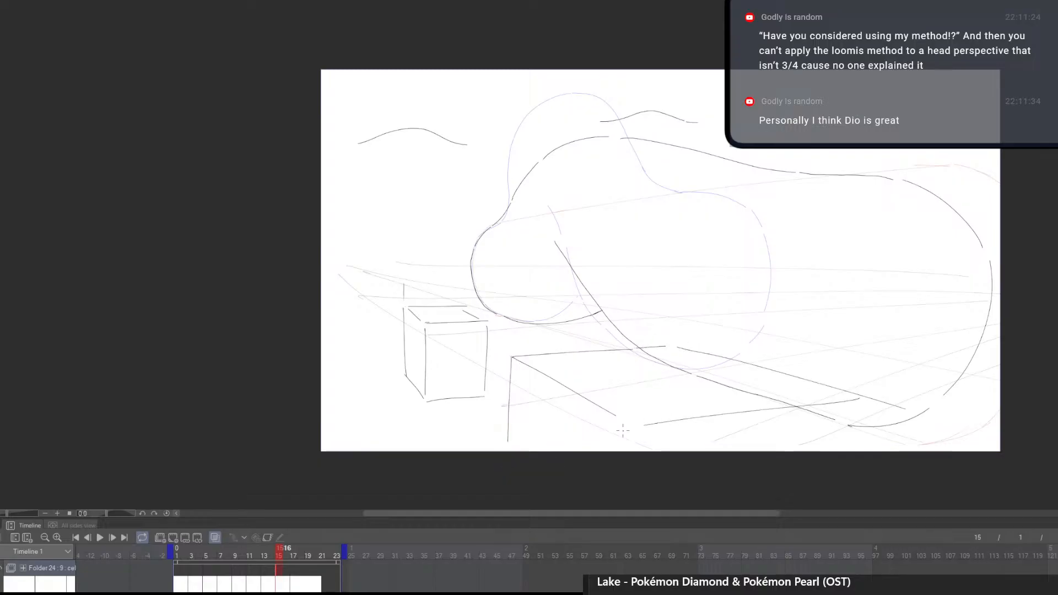
mouse_move(858, 399)
mouse_down()
mouse_move(856, 443)
mouse_move(837, 470)
mouse_up()
drag(837, 470, 669, 425)
drag(573, 432, 599, 436)
drag(598, 435, 595, 455)
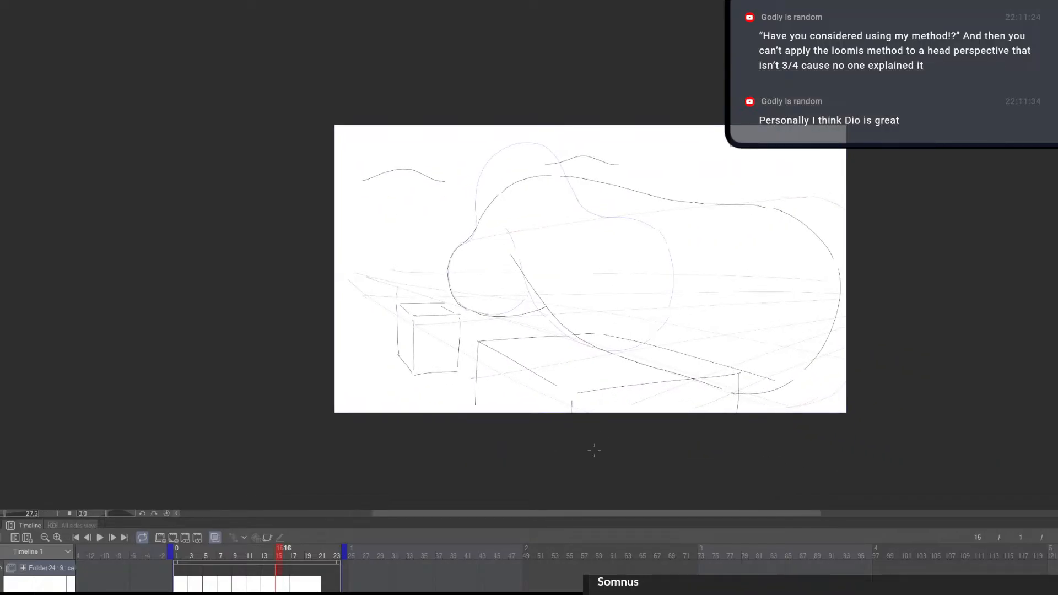
Undo all the strokes of the large flat box
key(ctrl+z)
key(ctrl+z)
key(ctrl+z)
key(ctrl+z)
key(ctrl+z)
key(ctrl+z)
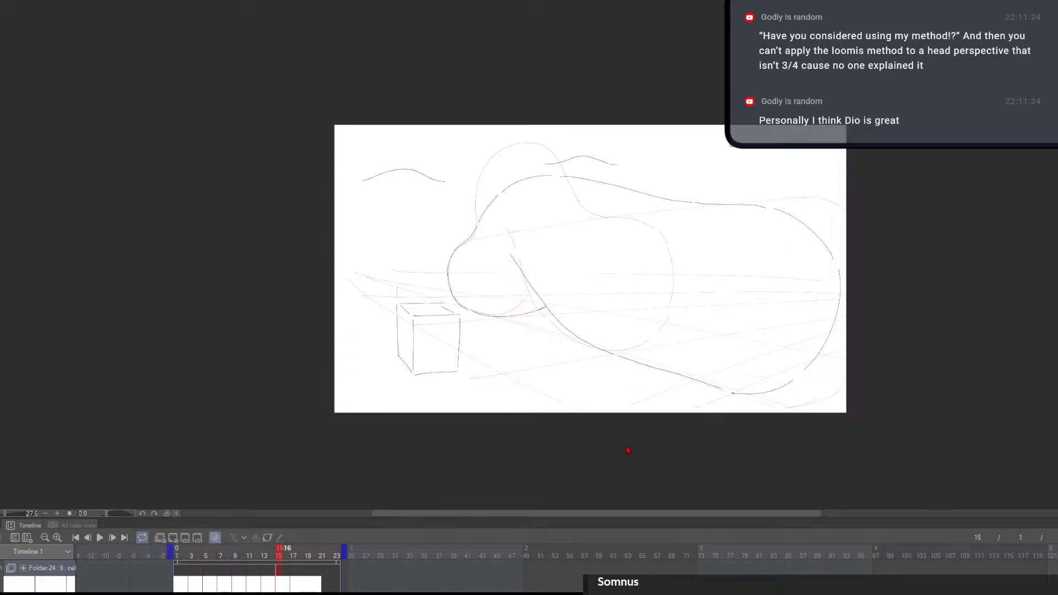
Undo all the strokes of the small upright box
key(ctrl+z)
key(ctrl+z)
key(ctrl+z)
key(ctrl+z)
key(ctrl+z)
key(ctrl+z)
key(ctrl+z)
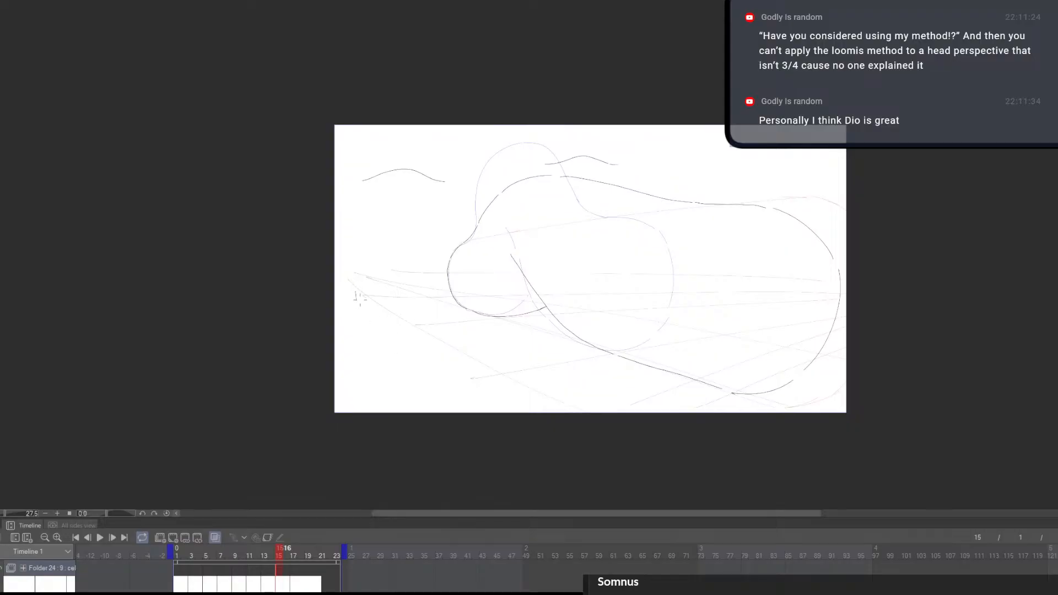
Sketch a tall box with a very thin top face near the canvas's left edge, seen almost at eye level
scroll(360, 298, up, 1)
drag(341, 297, 447, 301)
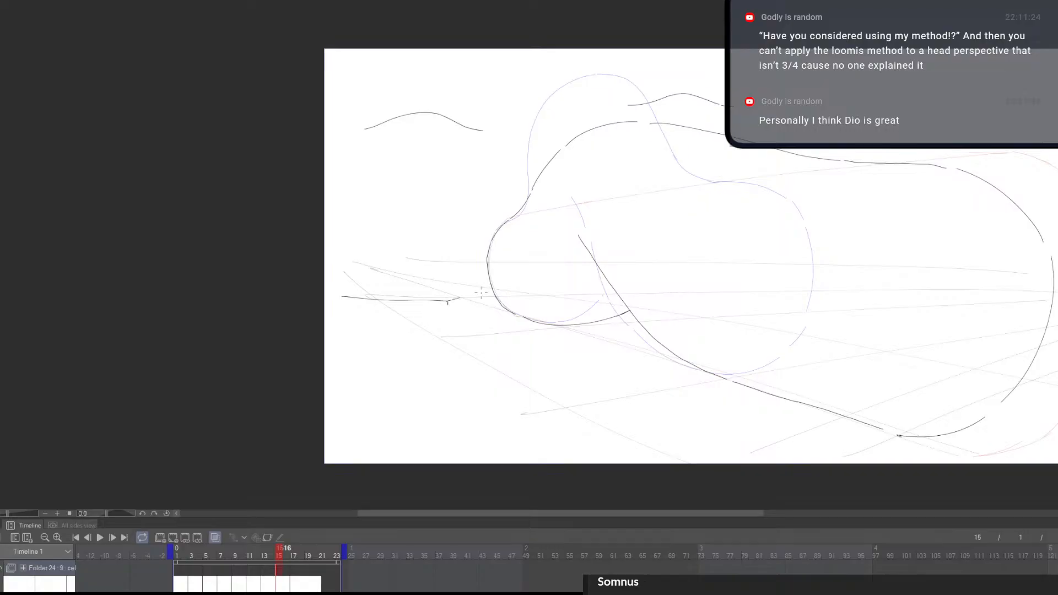
mouse_move(404, 291)
mouse_down()
mouse_move(478, 294)
mouse_move(441, 444)
mouse_up()
drag(343, 301, 341, 415)
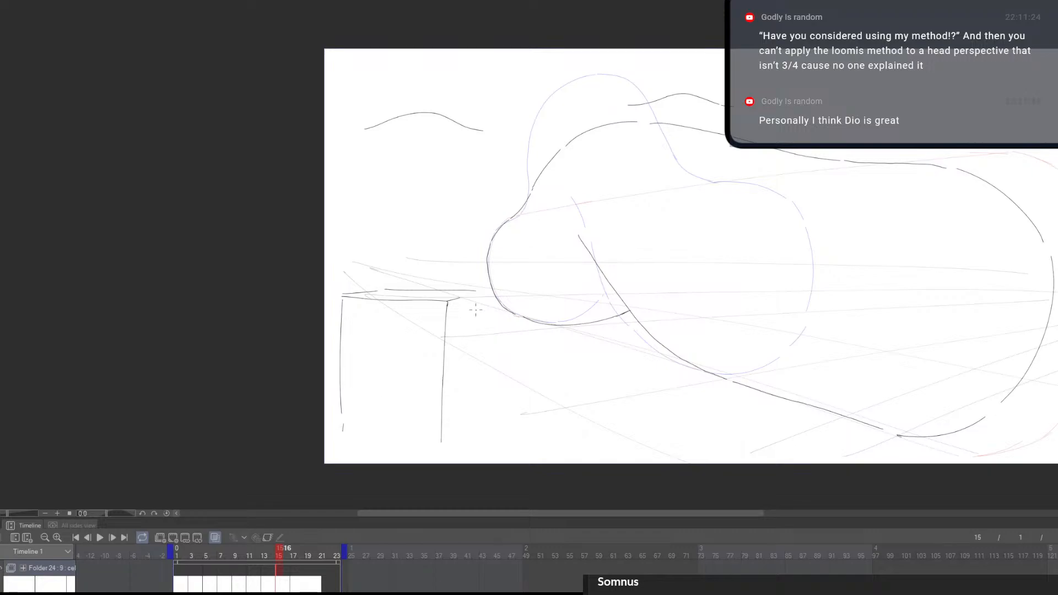
drag(475, 302, 472, 424)
key(ctrl+z)
drag(475, 298, 470, 421)
drag(381, 304, 379, 403)
drag(474, 289, 488, 152)
mouse_move(376, 282)
mouse_down()
mouse_move(388, 174)
mouse_move(483, 157)
mouse_up()
drag(568, 251, 496, 276)
drag(582, 349, 548, 399)
Undo the tall box sketched near the canvas's left edge
key(ctrl+z)
key(ctrl+z)
key(ctrl+z)
key(ctrl+z)
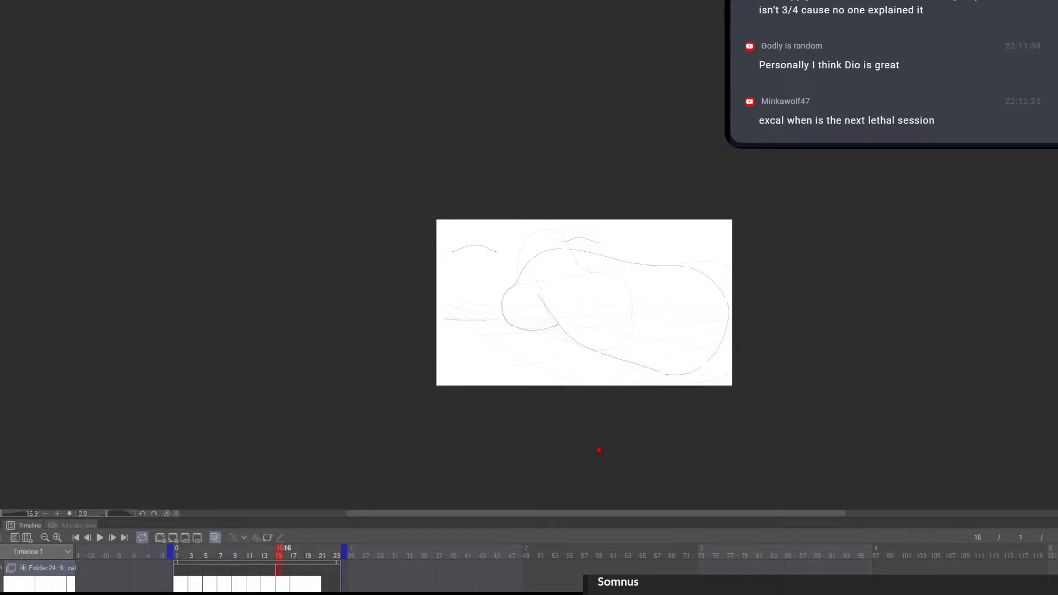
Touch up the gap in the large shape's upper contour just before the rounded right end with a short stroke
drag(671, 356, 686, 369)
drag(683, 371, 607, 397)
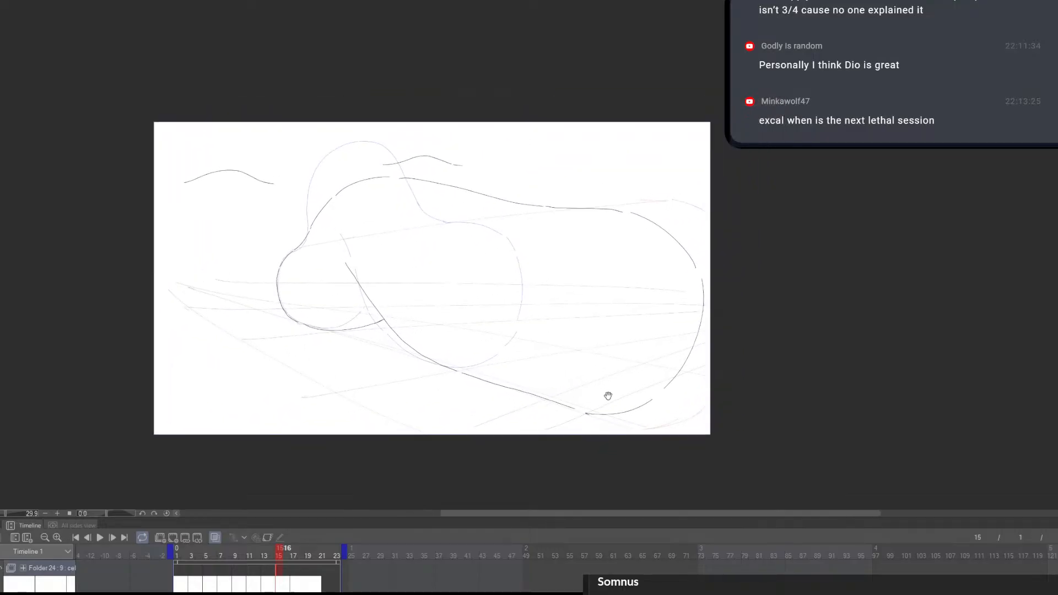
drag(453, 370, 505, 405)
drag(505, 406, 446, 425)
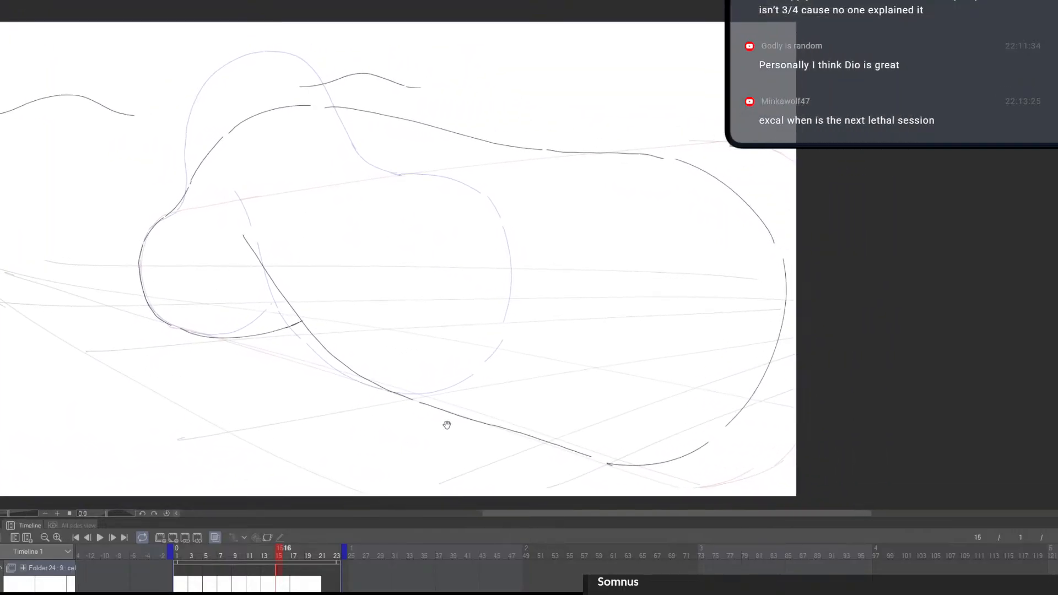
drag(513, 454, 555, 460)
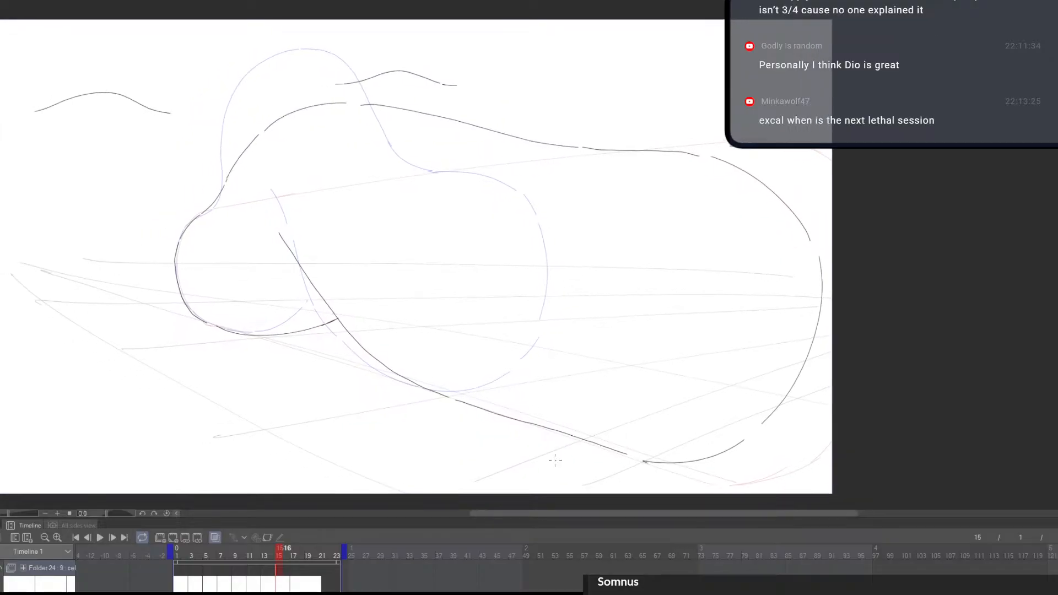
mouse_move(752, 329)
mouse_down()
mouse_move(610, 371)
mouse_move(656, 226)
mouse_up()
key(e)
key(p)
mouse_move(485, 213)
mouse_down()
mouse_move(436, 276)
mouse_move(486, 204)
mouse_up()
drag(688, 425, 690, 311)
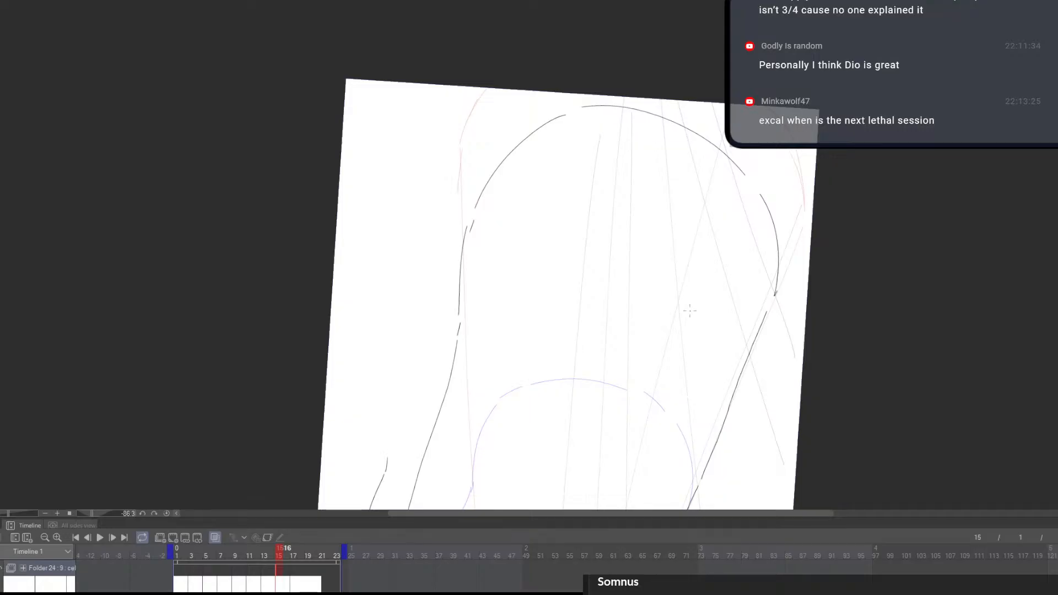
Erase and redraw the upper curve of the large shape's rounded right end on frame 15
key(e)
drag(474, 212, 508, 171)
mouse_move(467, 254)
mouse_down()
mouse_move(425, 415)
mouse_move(506, 262)
mouse_move(481, 293)
mouse_move(677, 155)
mouse_up()
key(p)
key(e)
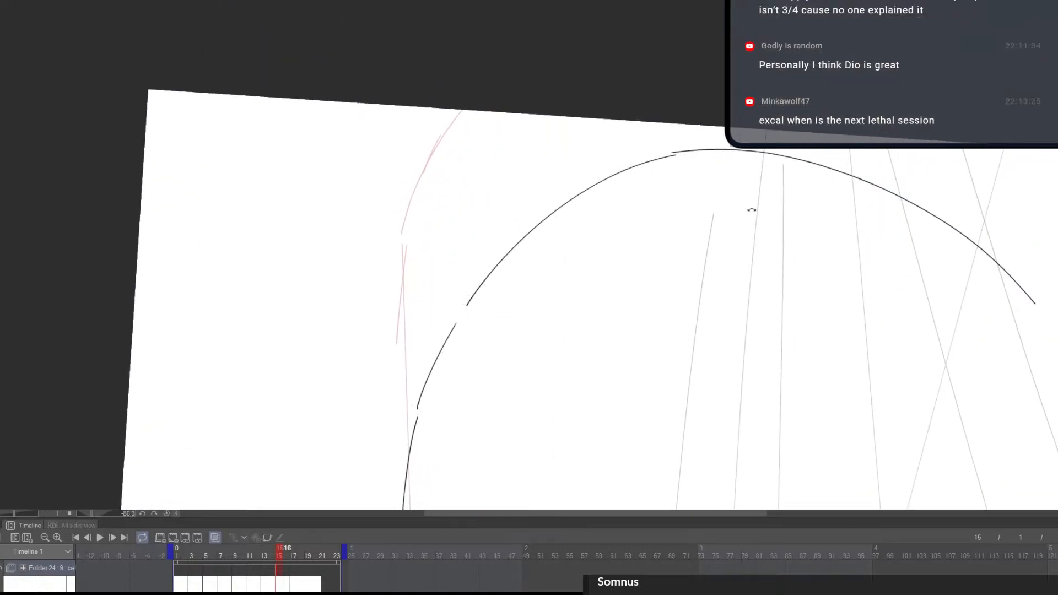
drag(752, 212, 436, 411)
drag(523, 379, 322, 346)
click(601, 381)
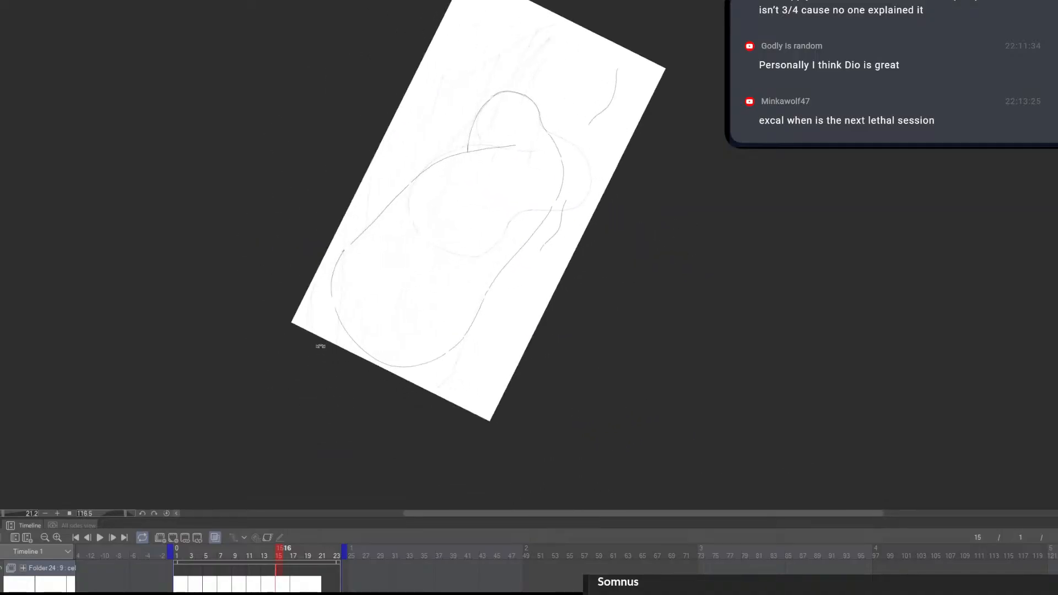
Add a short stroke bridging the long underside and the rounded end near the canvas's lower-right corner
drag(322, 266, 386, 267)
mouse_move(421, 286)
mouse_down()
mouse_move(468, 303)
mouse_move(420, 285)
mouse_move(466, 219)
mouse_up()
click(420, 285)
key(ctrl+z)
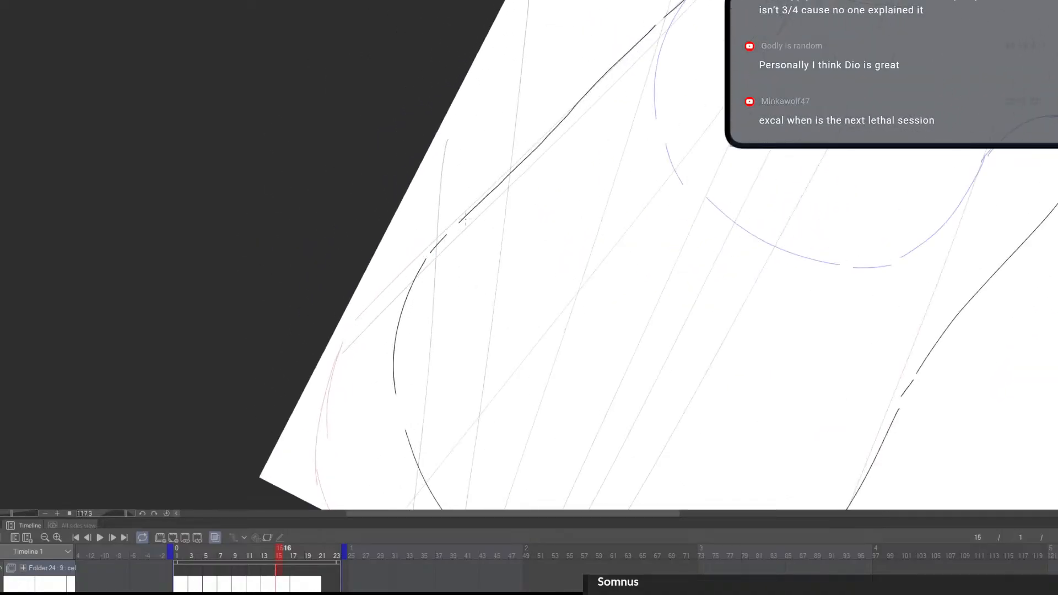
drag(450, 263, 353, 287)
drag(508, 458, 600, 136)
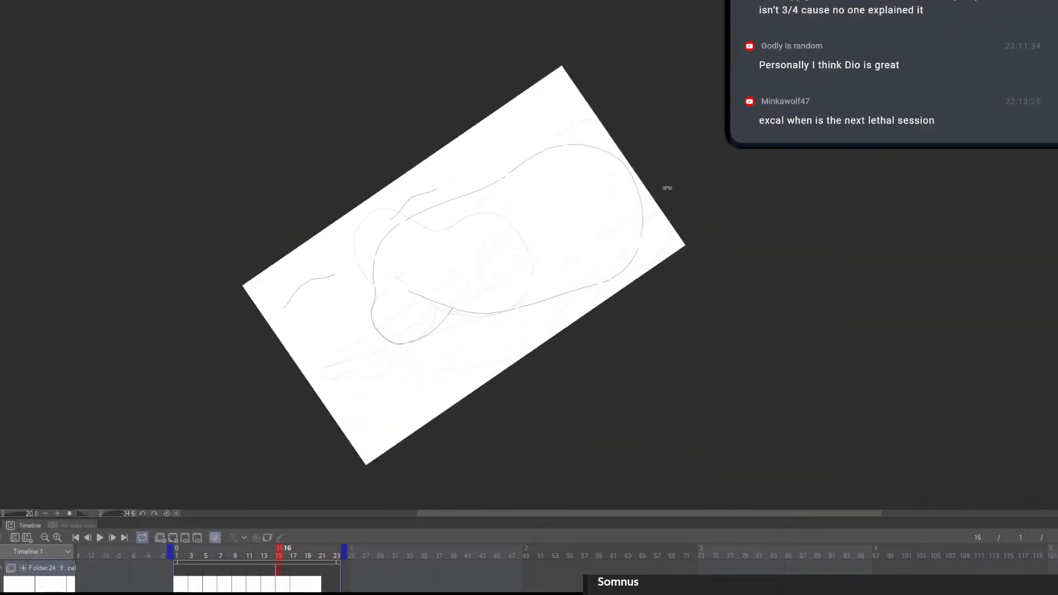
Redraw the small bridging stroke in the large shape's upper contour where it turns toward the rounded right end
drag(666, 189, 682, 295)
double_click(682, 298)
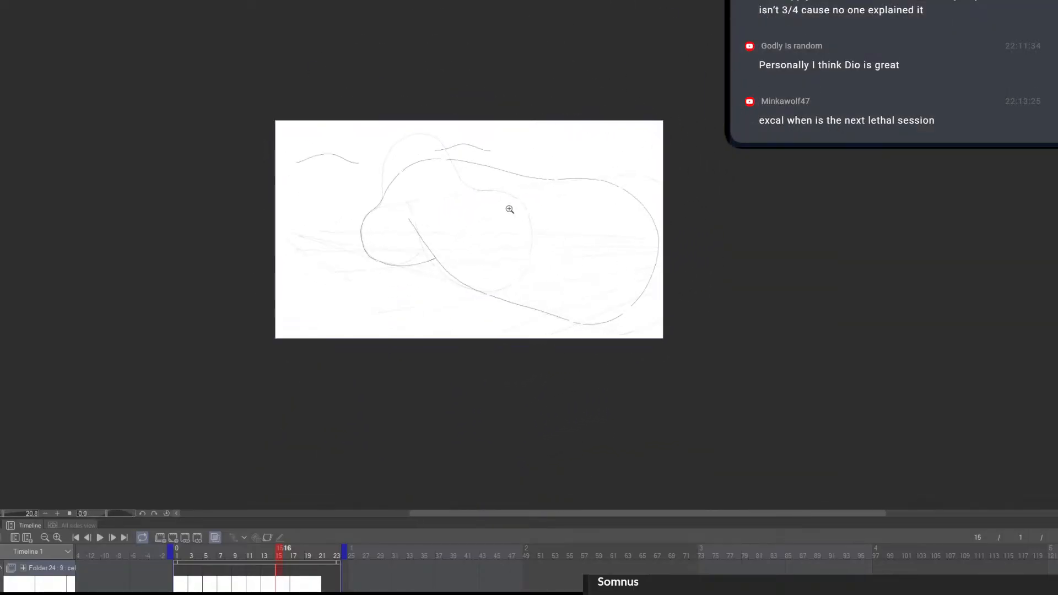
drag(508, 209, 803, 232)
drag(877, 378, 937, 436)
drag(753, 430, 511, 343)
drag(590, 446, 744, 354)
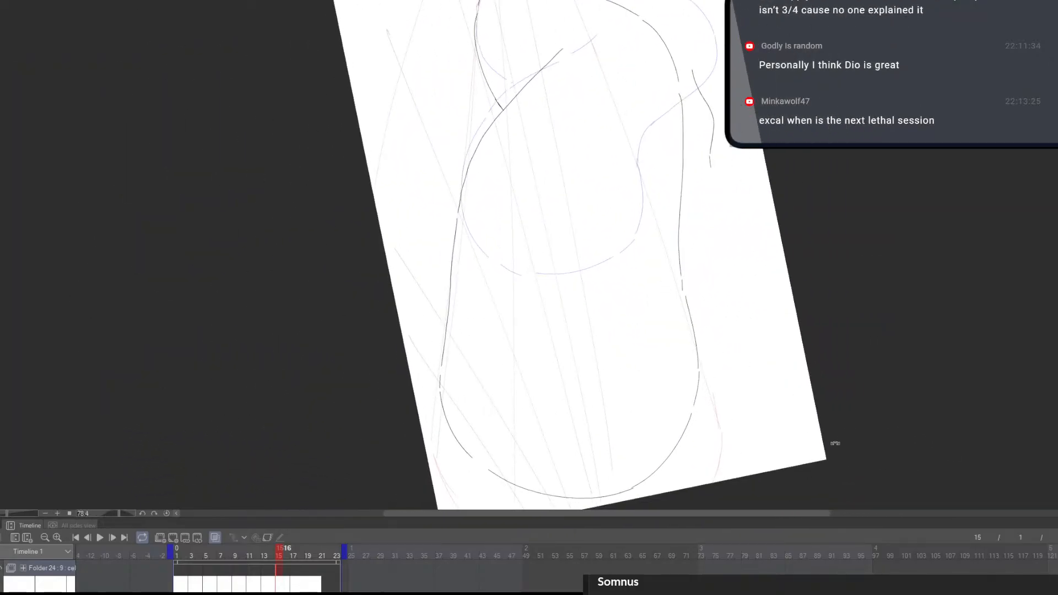
mouse_move(835, 443)
mouse_down()
mouse_move(590, 468)
mouse_move(685, 273)
mouse_up()
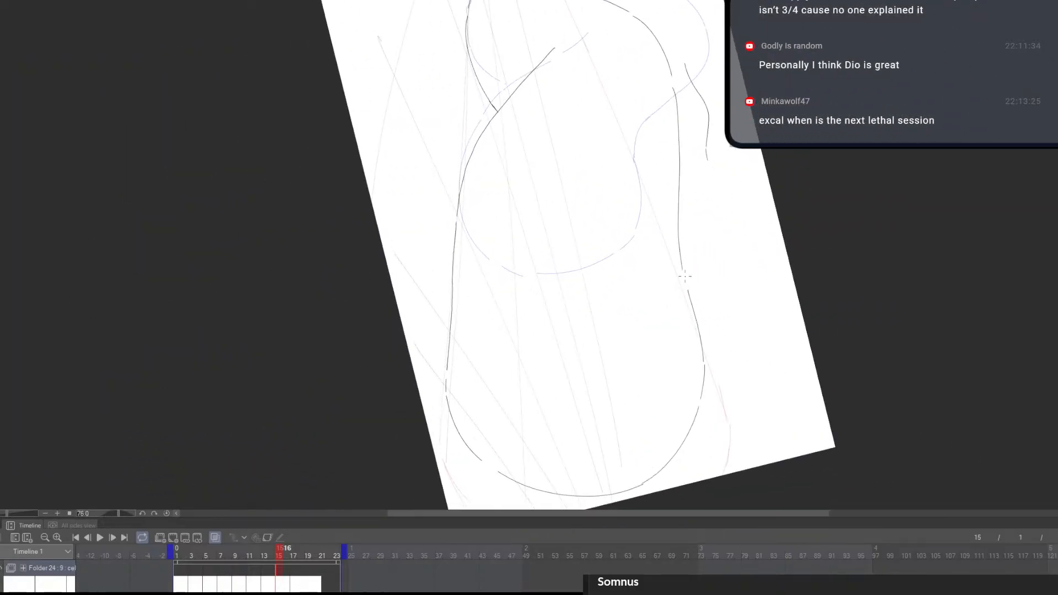
double_click(629, 415)
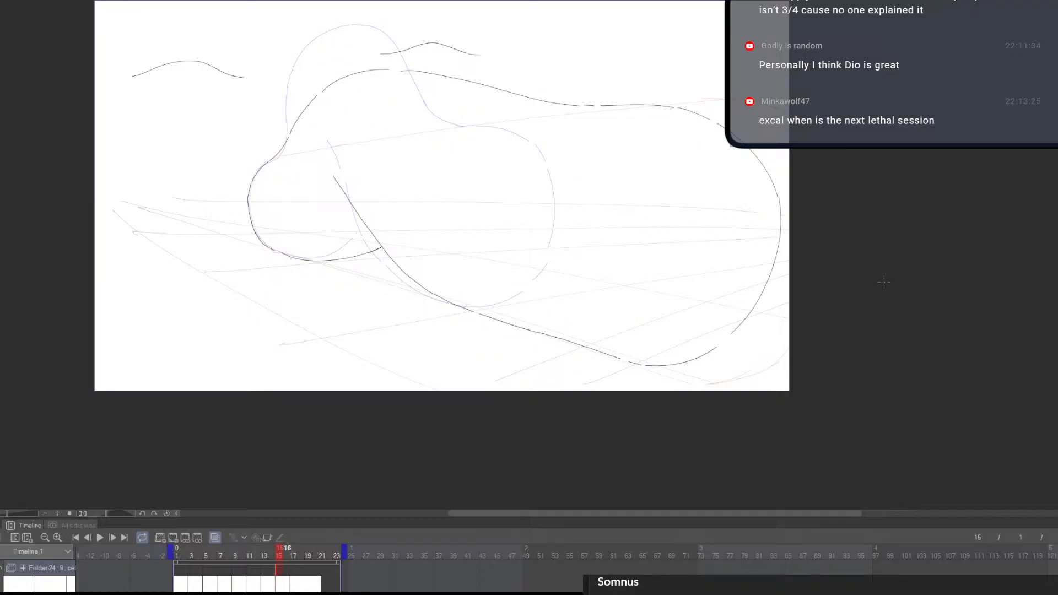
drag(881, 396, 355, 359)
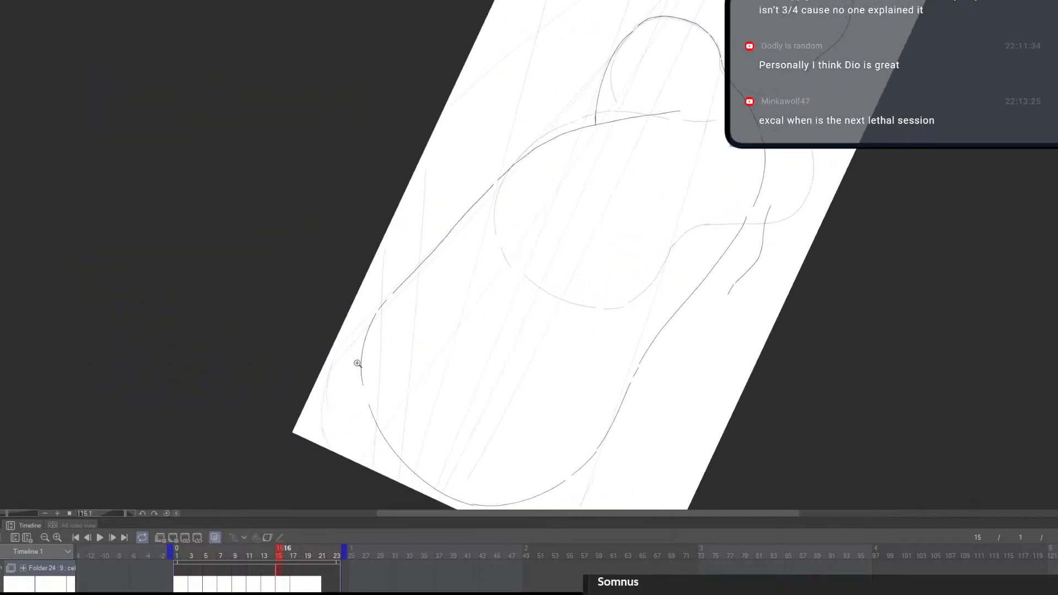
scroll(383, 348, up, 5)
double_click(558, 395)
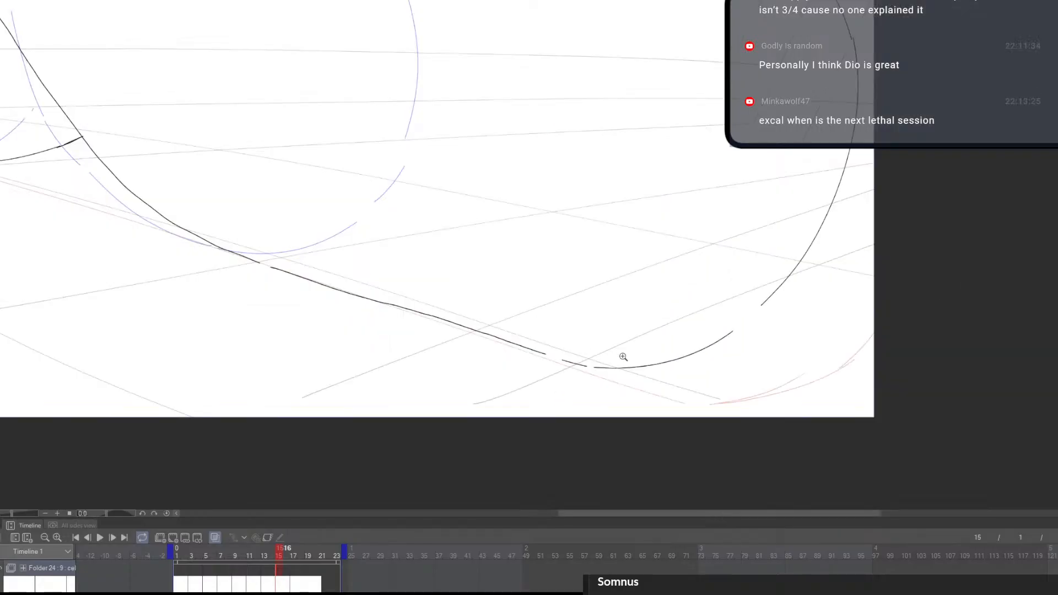
drag(622, 357, 579, 380)
drag(620, 403, 645, 446)
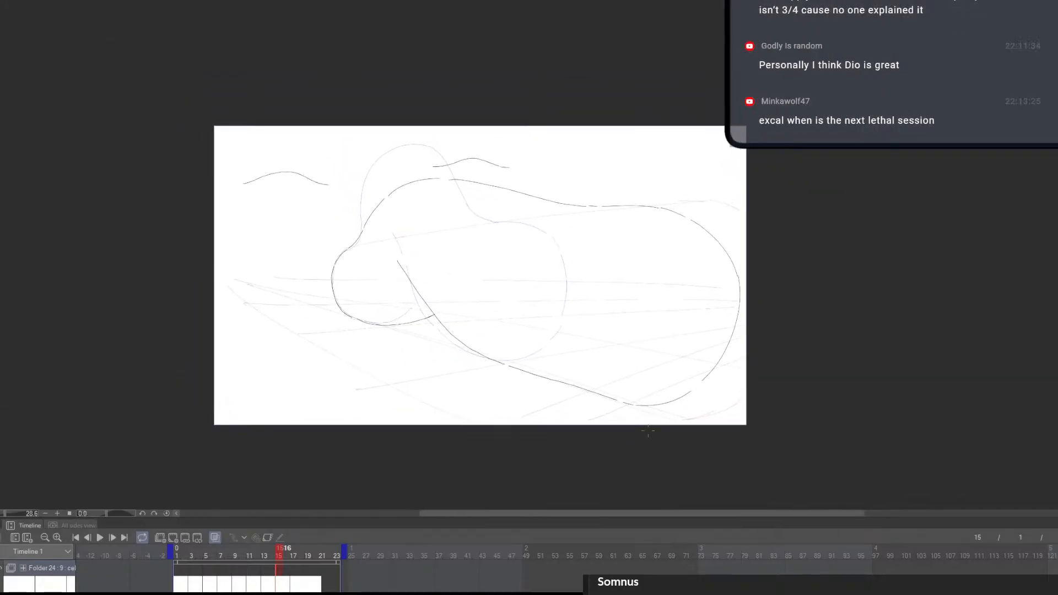
Play the animation from frame 1 to check the motion of the rounded form, and stop the playback
click(177, 584)
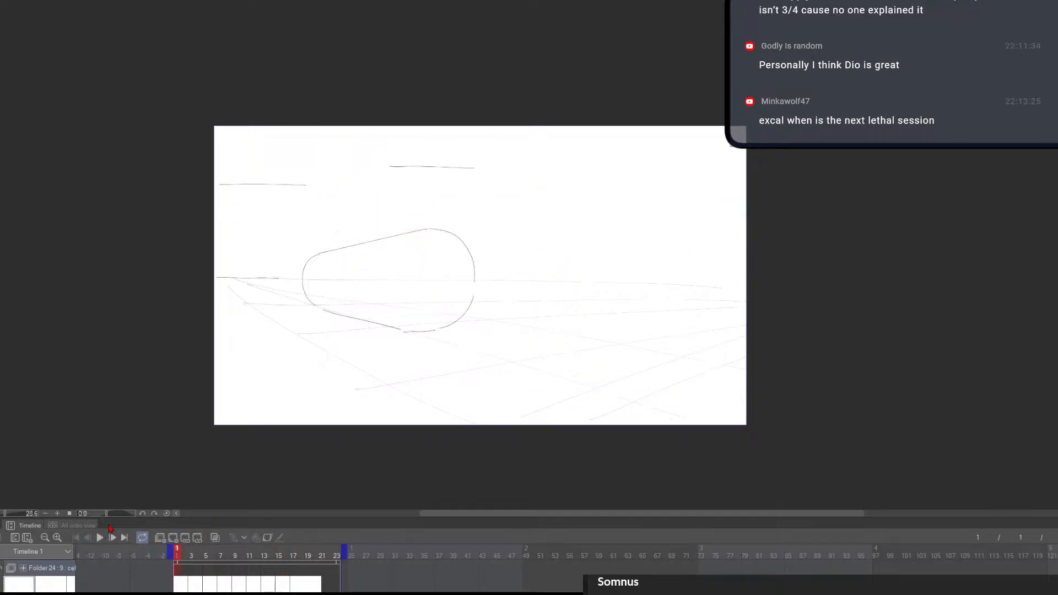
click(101, 538)
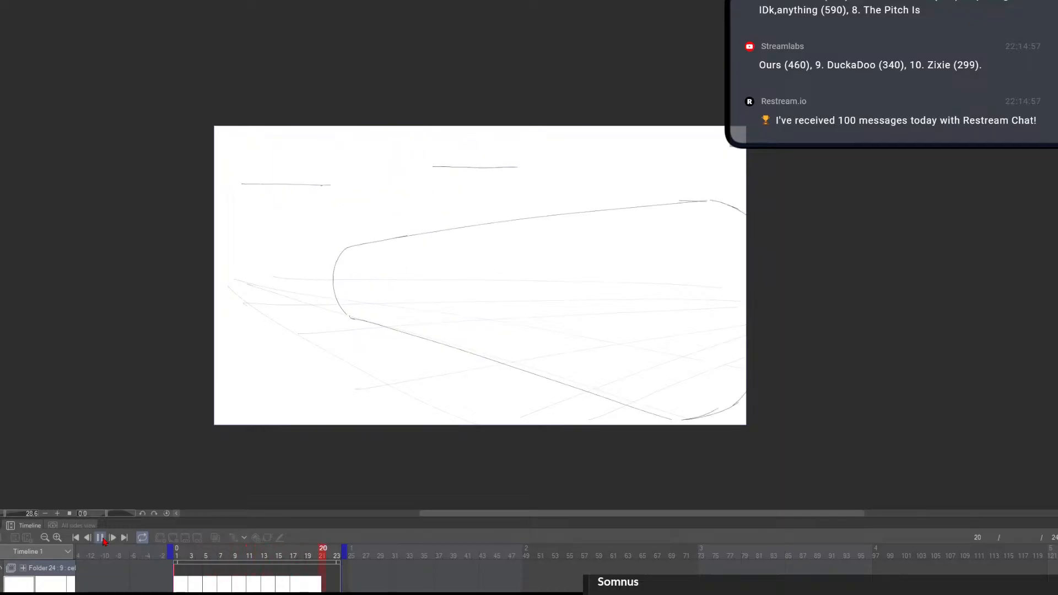
click(100, 538)
scroll(463, 356, up, 3)
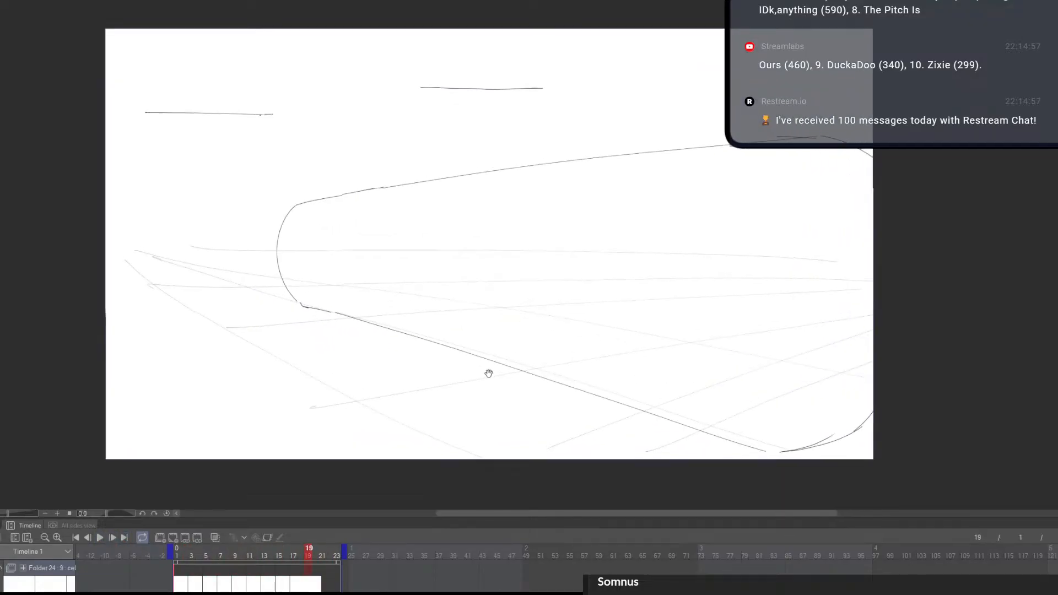
drag(489, 374, 472, 394)
Step back and forth through frames 1 to 17 to examine the squash-and-stretch in-betweens one at a time
click(177, 587)
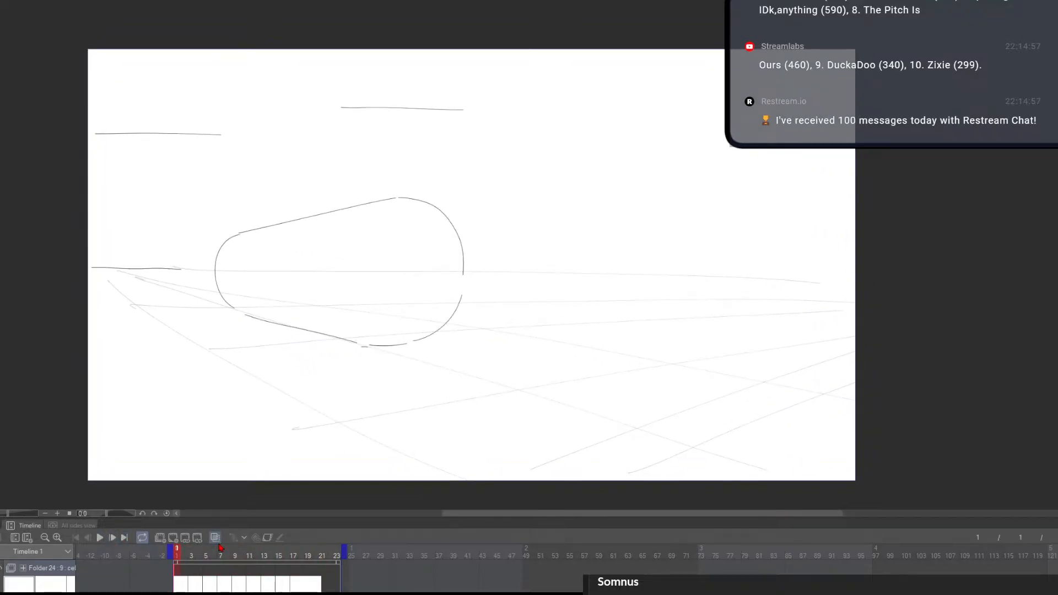
key(Right)
key(Right)
key(Right)
key(Right)
key(Right)
key(Right)
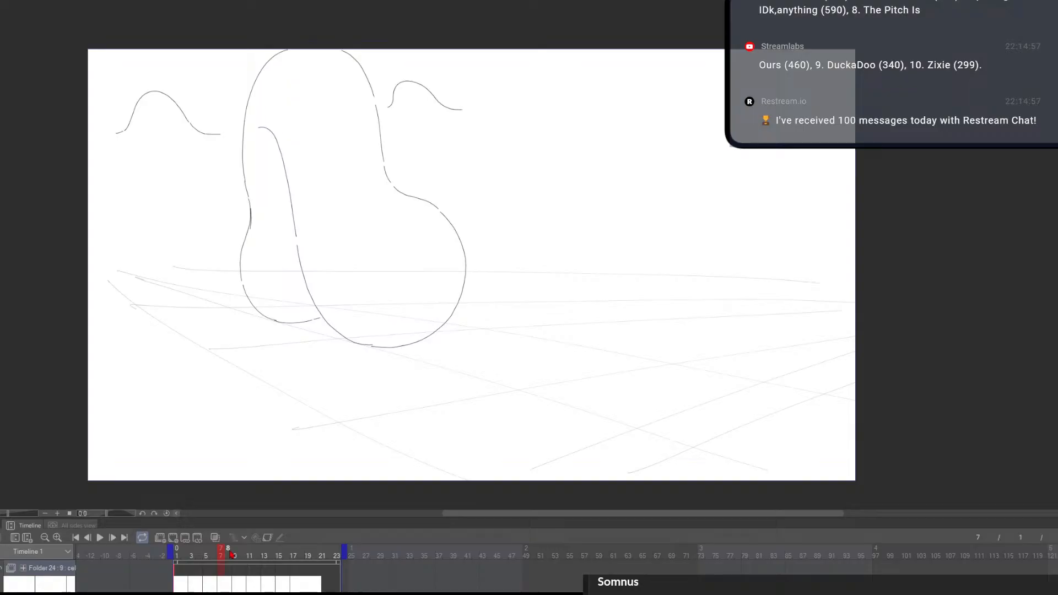
key(Left)
key(Left)
key(Left)
key(Right)
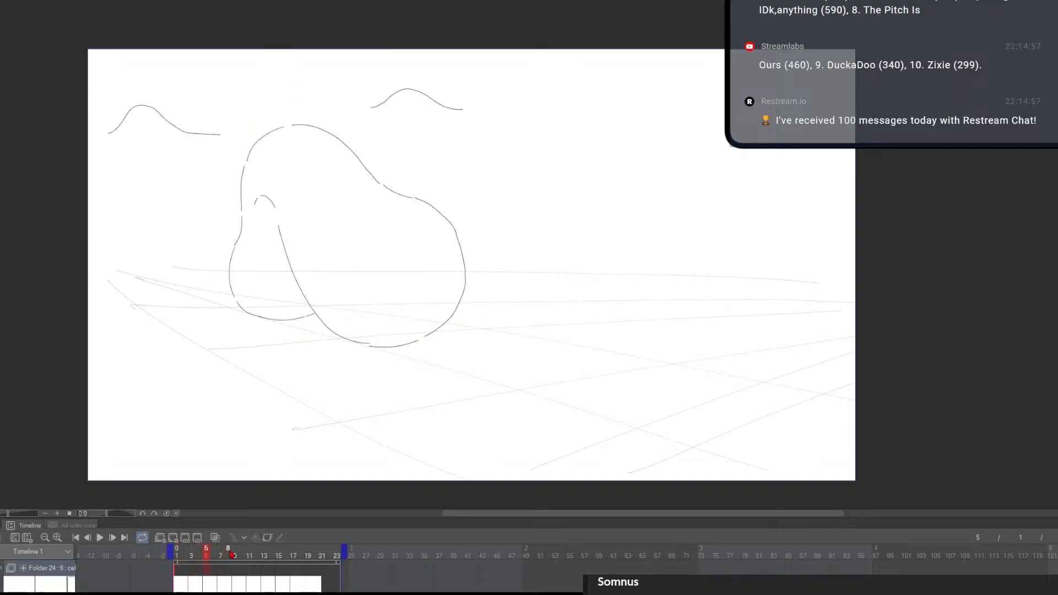
key(Right)
key(Right)
key(Right)
key(Right)
key(Right)
key(Right)
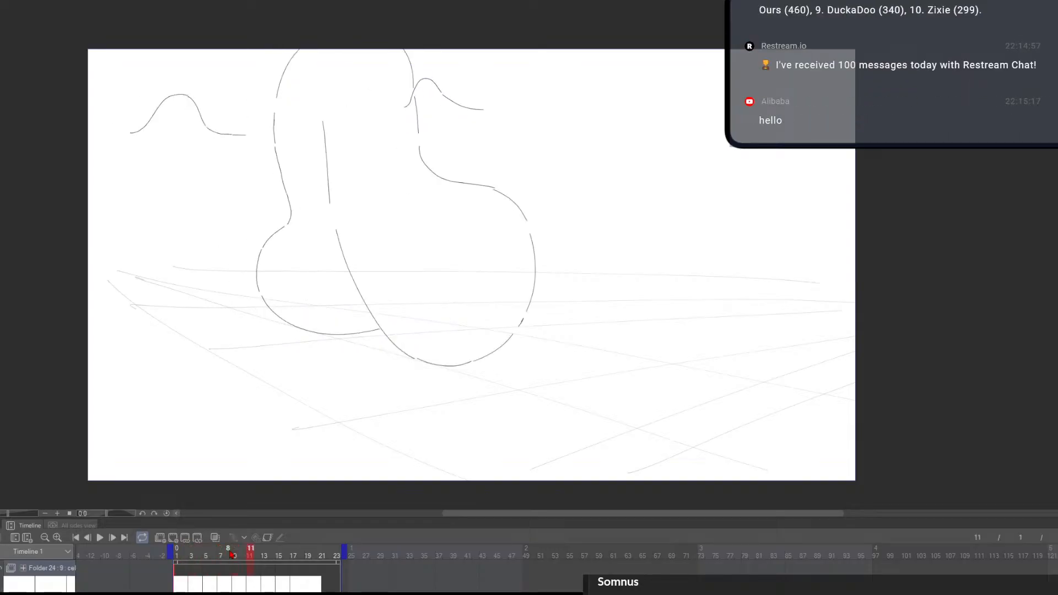
key(Right)
key(Right)
key(Right)
key(Right)
key(Right)
key(Right)
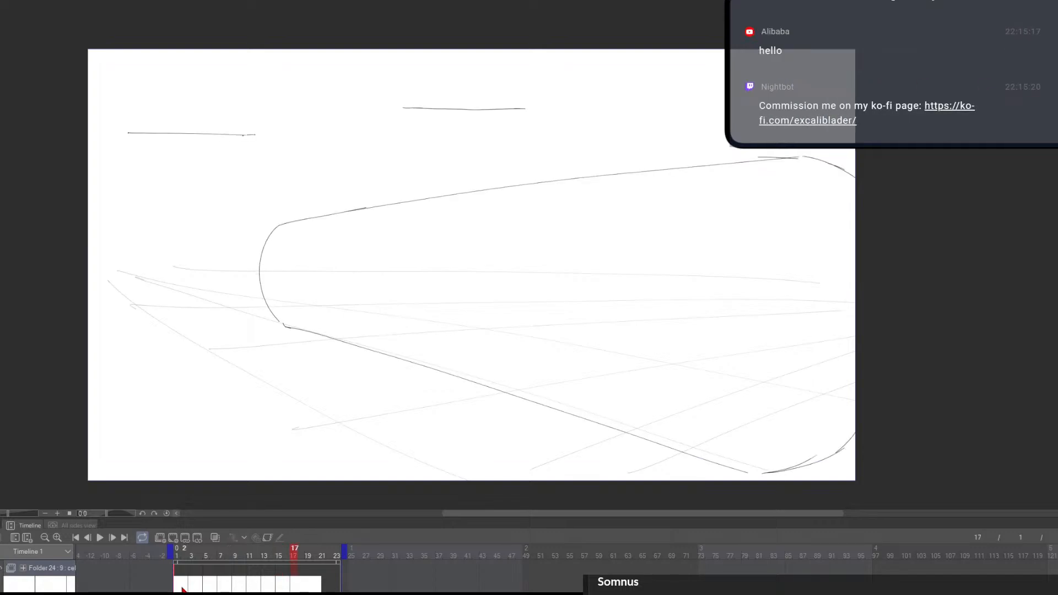
Play the looping animation once more and return to frame 1
click(100, 537)
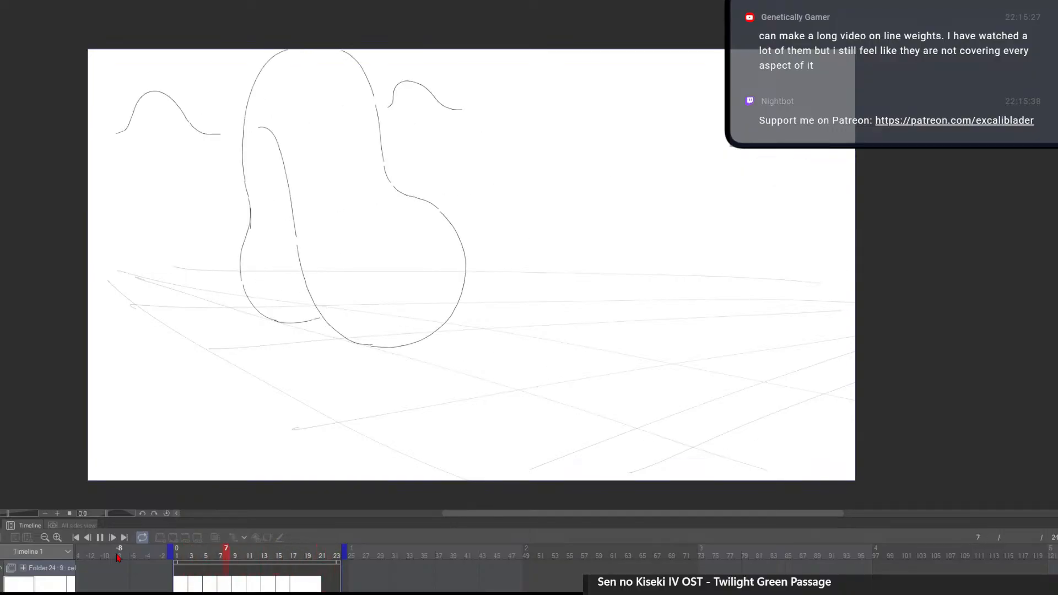
click(176, 583)
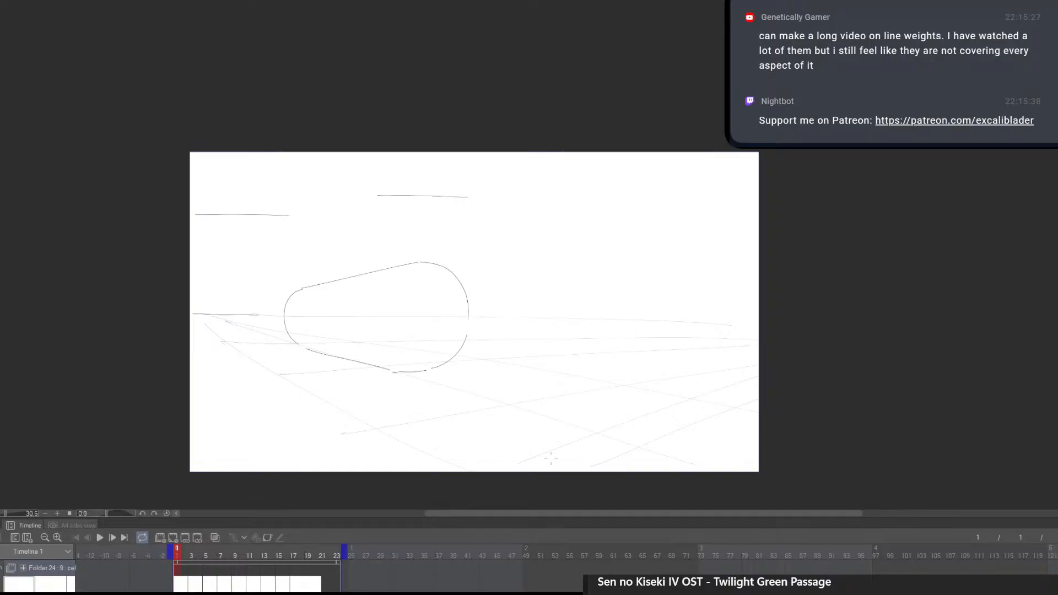
scroll(399, 438, up, 1)
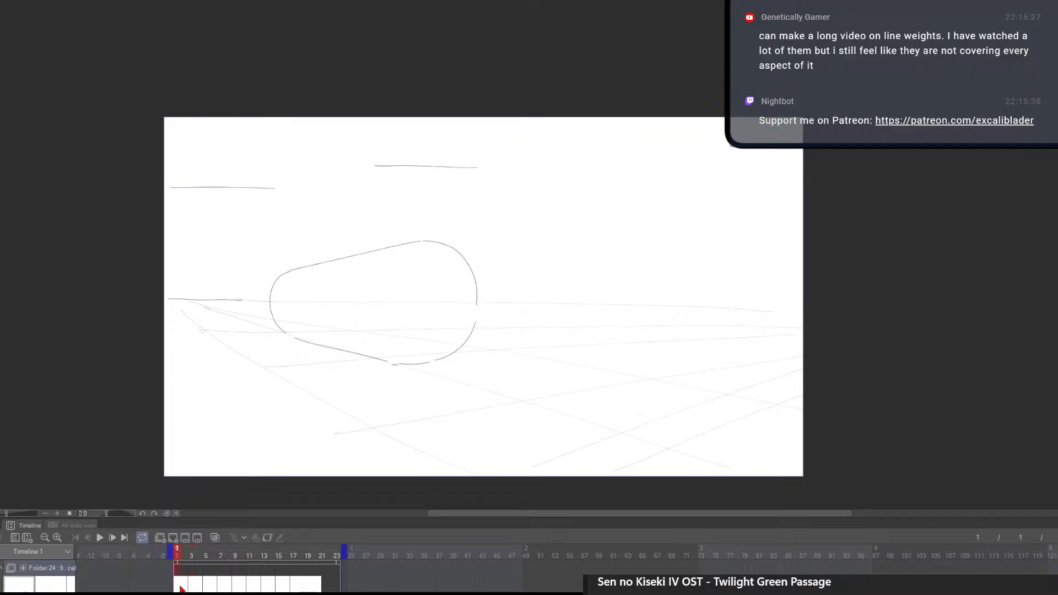
Add a new animation folder to the timeline, and clear the perspective floor lines and the two short upper strokes from the canvas
click(173, 539)
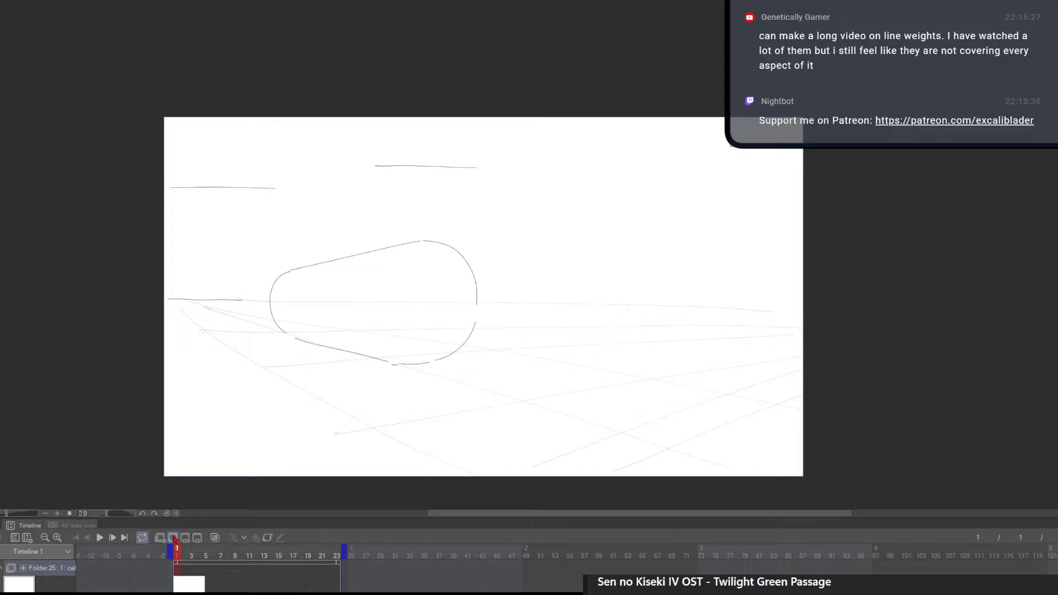
scroll(407, 476, up, 1)
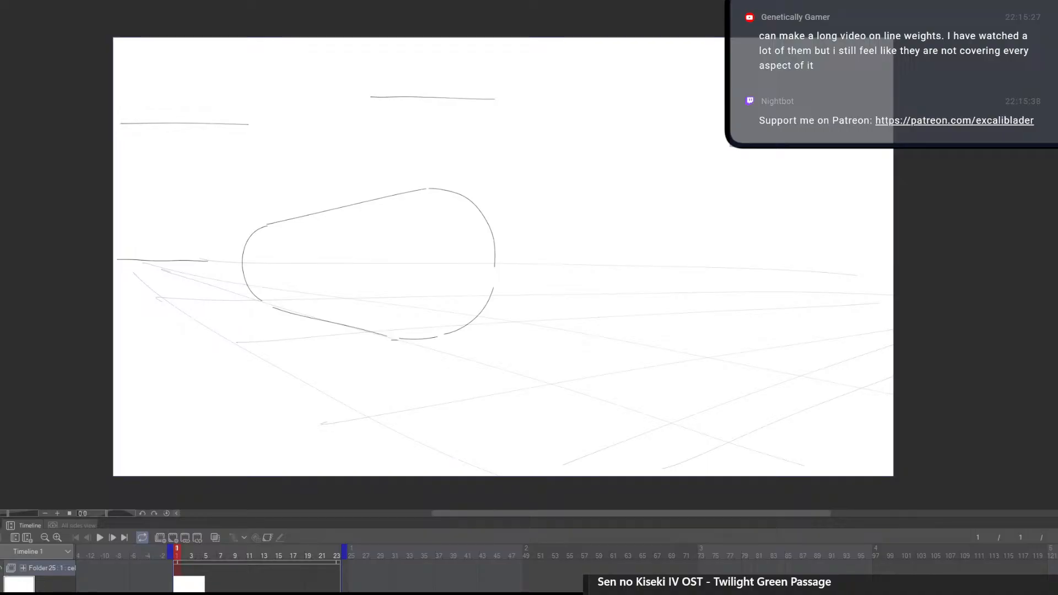
key(Delete)
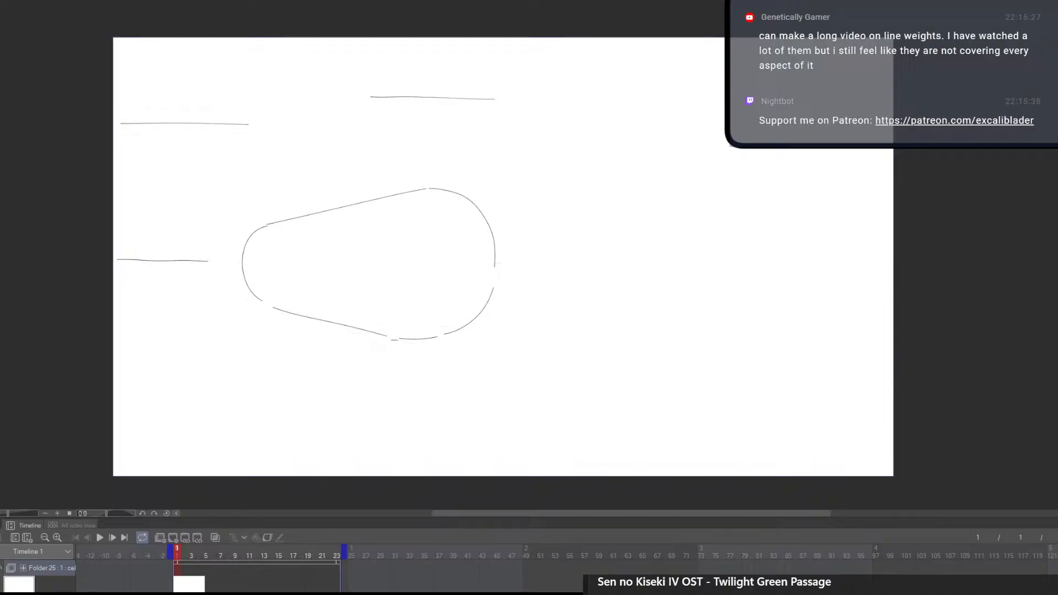
key(ctrl+z)
key(ctrl+z)
key(Delete)
key(ctrl+z)
key(ctrl+y)
key(ctrl+z)
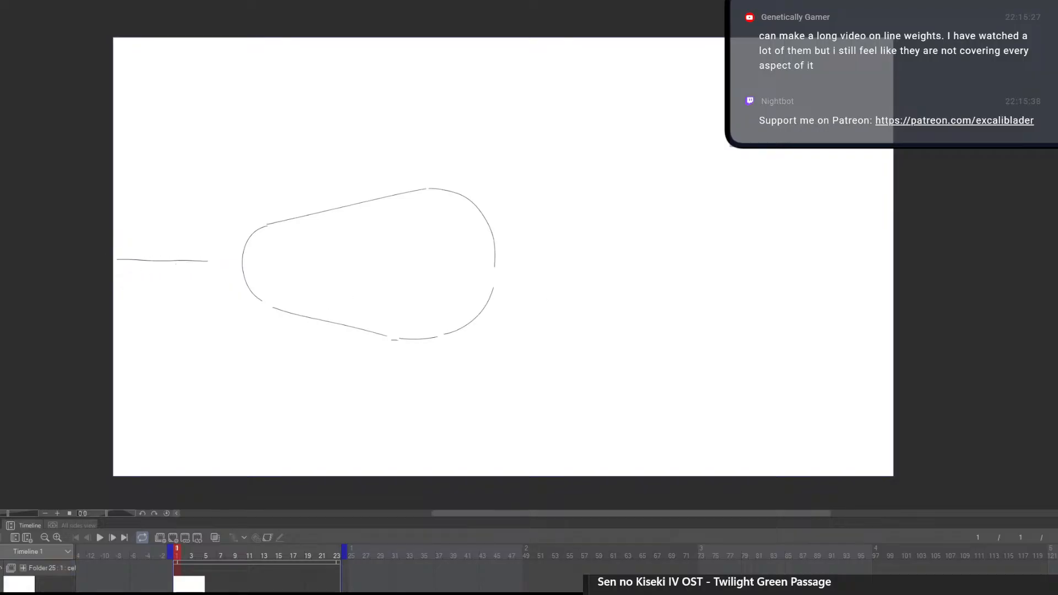
Clear the short horizontal stroke beside the narrow end of the rounded form
drag(200, 578, 212, 505)
click(181, 575)
drag(211, 264, 98, 256)
click(195, 584)
key(space)
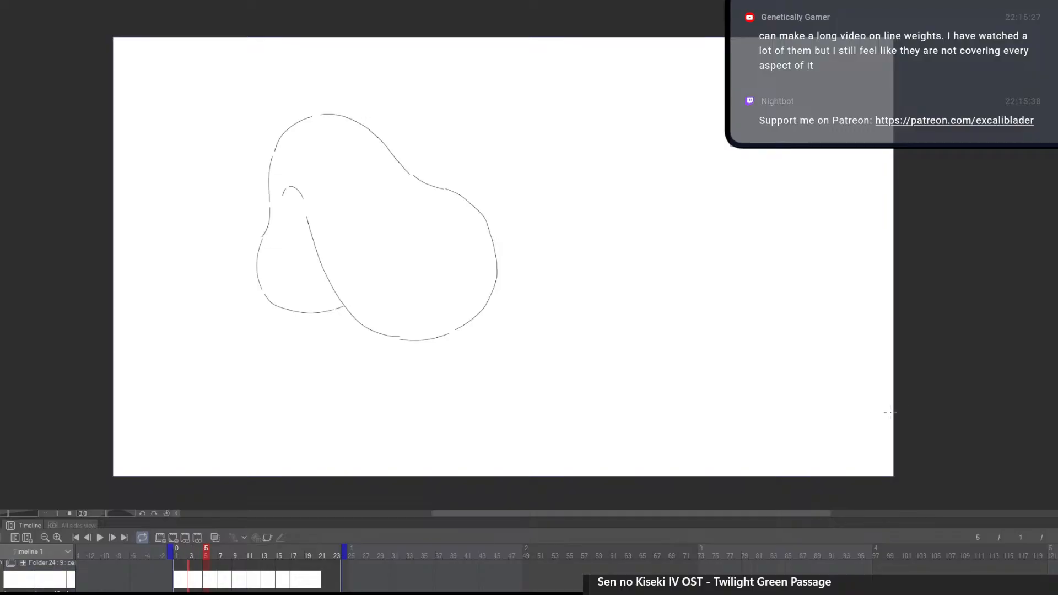
Return to the new folder's cel on frame 1 and clear the old rounded form from the canvas
click(179, 583)
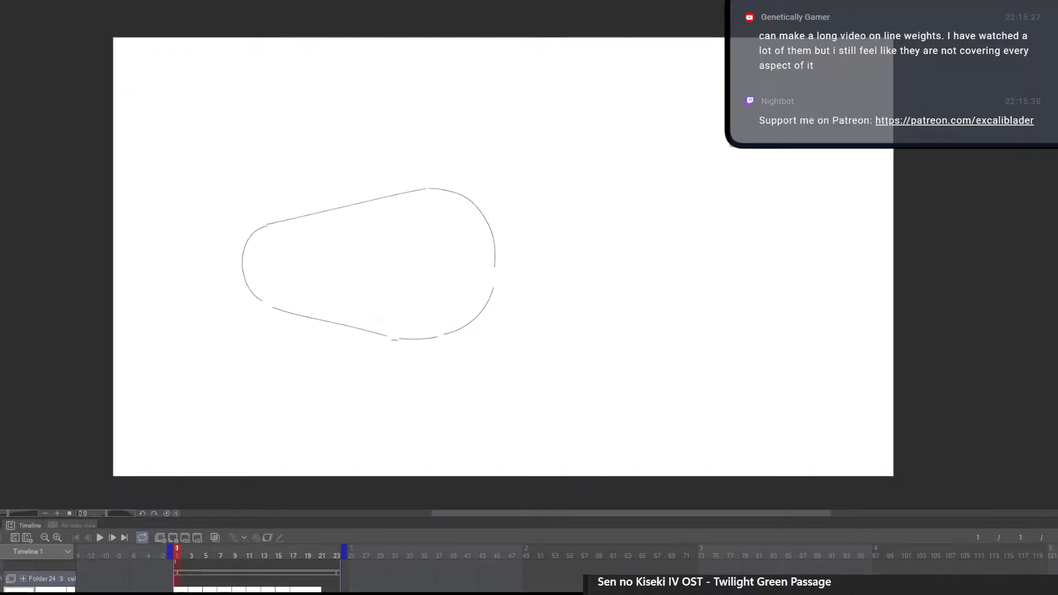
scroll(207, 574, up, 1)
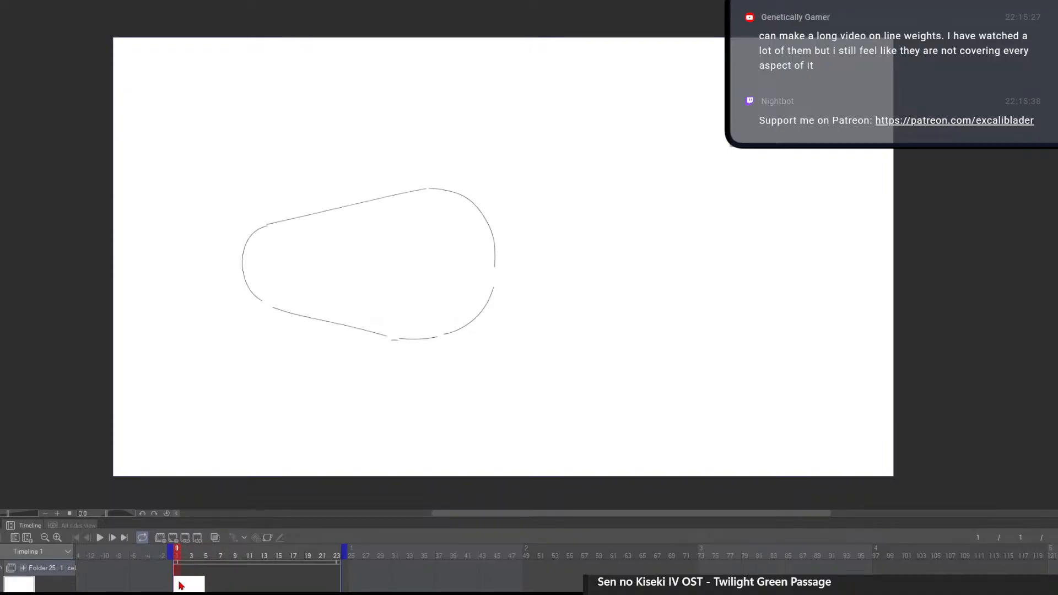
key(Delete)
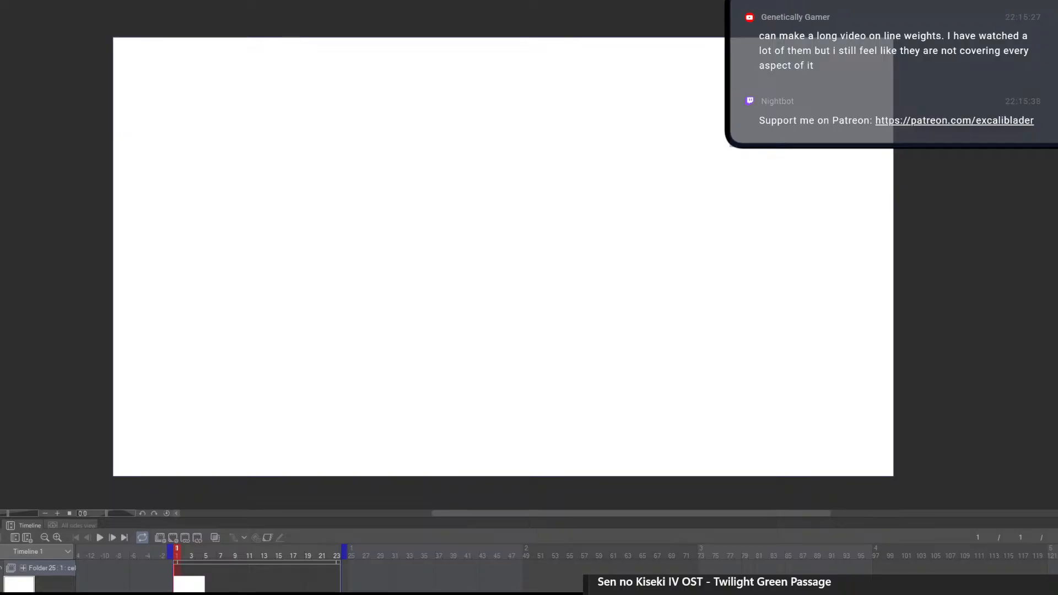
drag(356, 342, 420, 352)
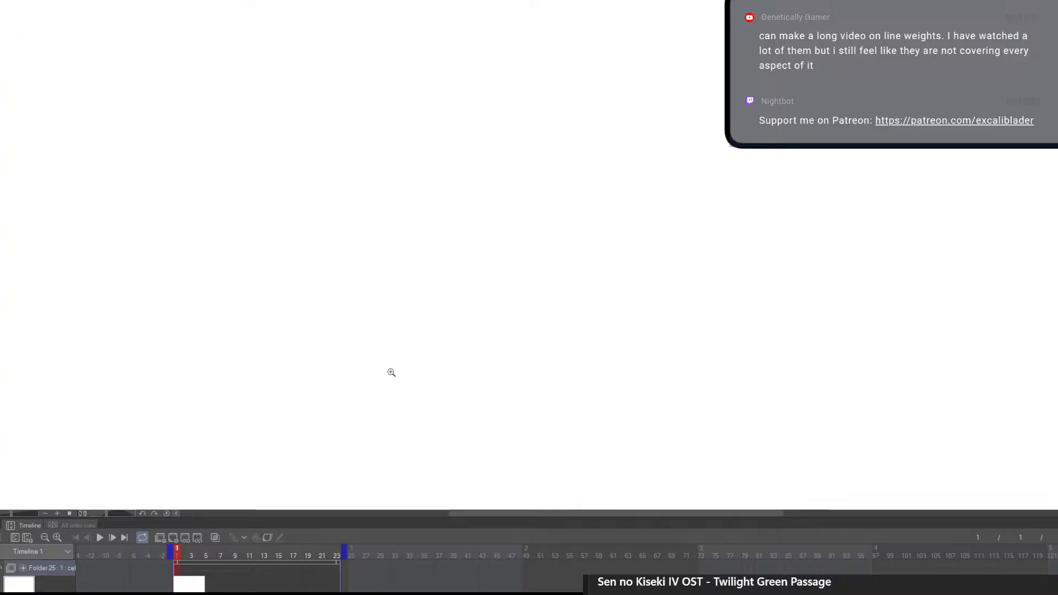
key(ctrl+0)
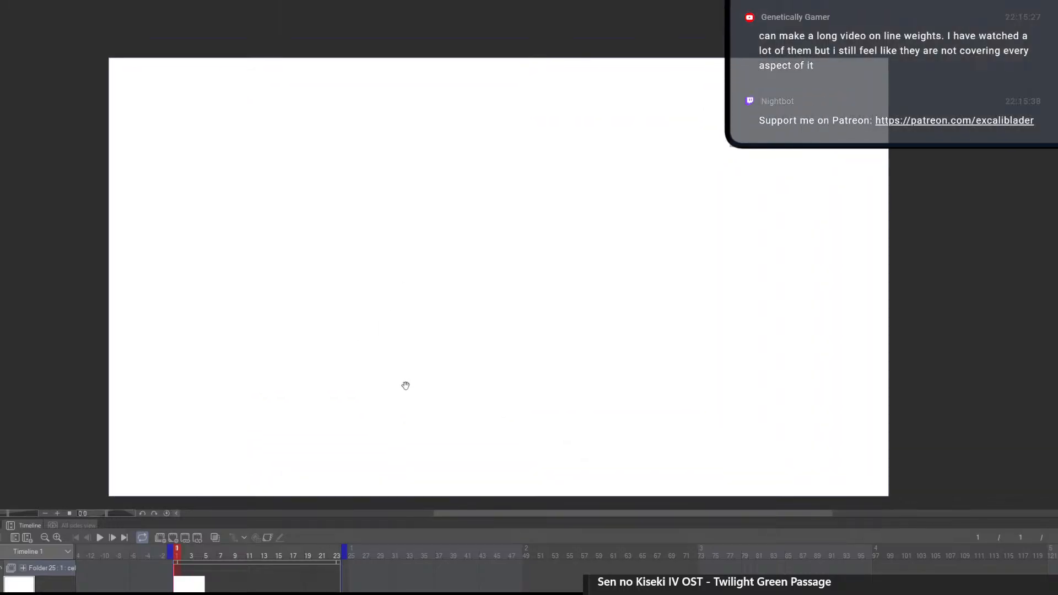
mouse_move(404, 385)
mouse_down()
mouse_move(392, 359)
mouse_move(411, 376)
mouse_up()
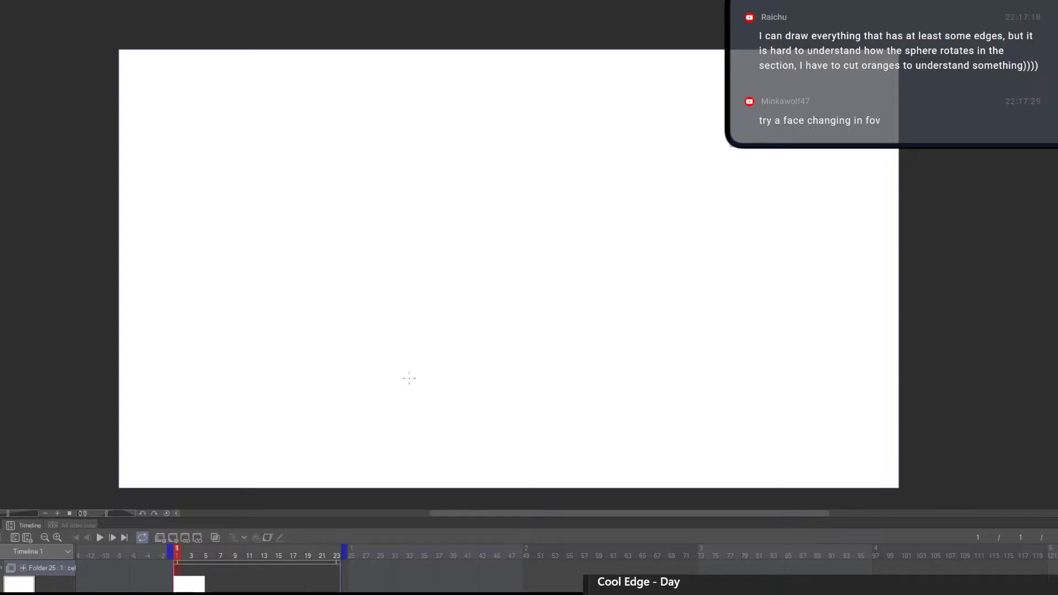
Draw a large circle by hand near the middle of the blank canvas
mouse_move(436, 199)
mouse_down()
mouse_move(468, 220)
mouse_move(535, 309)
mouse_up()
mouse_move(443, 178)
mouse_down()
mouse_move(504, 400)
mouse_move(476, 160)
mouse_move(566, 360)
mouse_move(571, 186)
mouse_up()
key(ctrl+z)
mouse_move(495, 167)
mouse_down()
mouse_move(463, 186)
mouse_move(571, 196)
mouse_up()
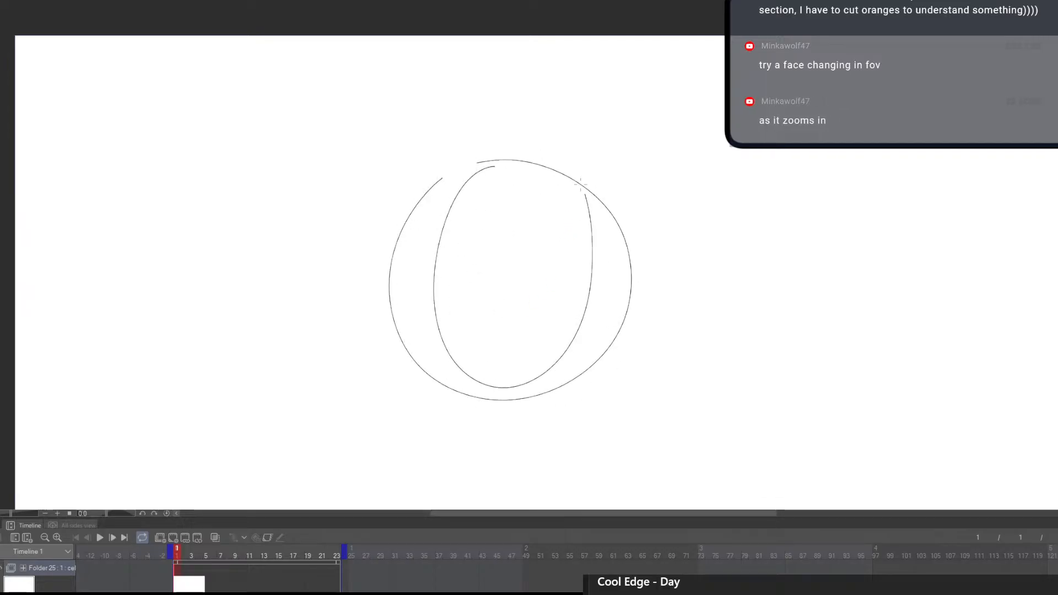
key(ctrl+z)
mouse_move(475, 179)
mouse_down()
mouse_move(432, 283)
mouse_move(519, 164)
mouse_up()
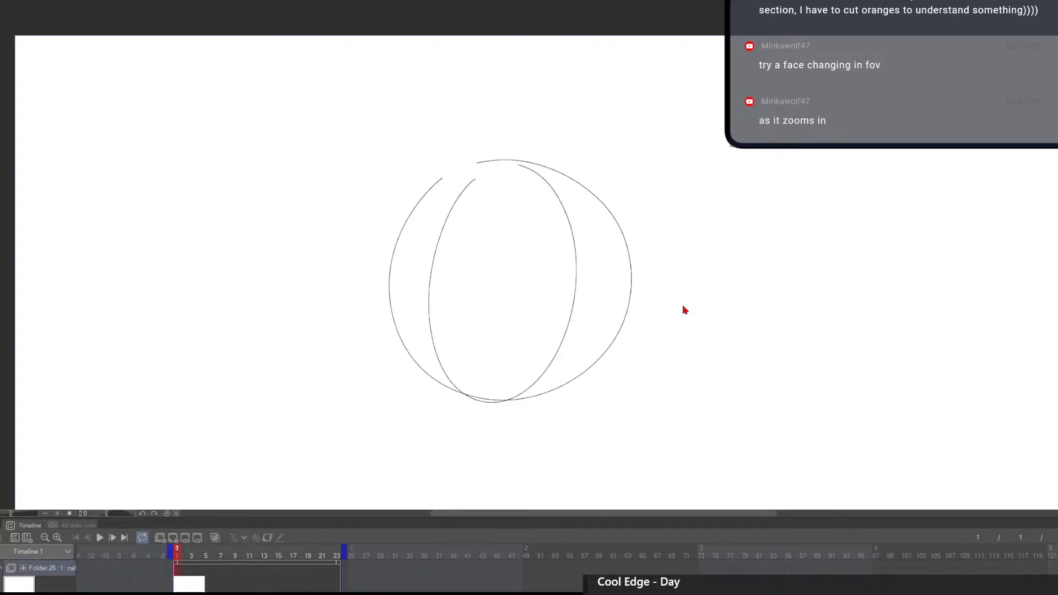
key(ctrl+z)
drag(315, 218, 724, 360)
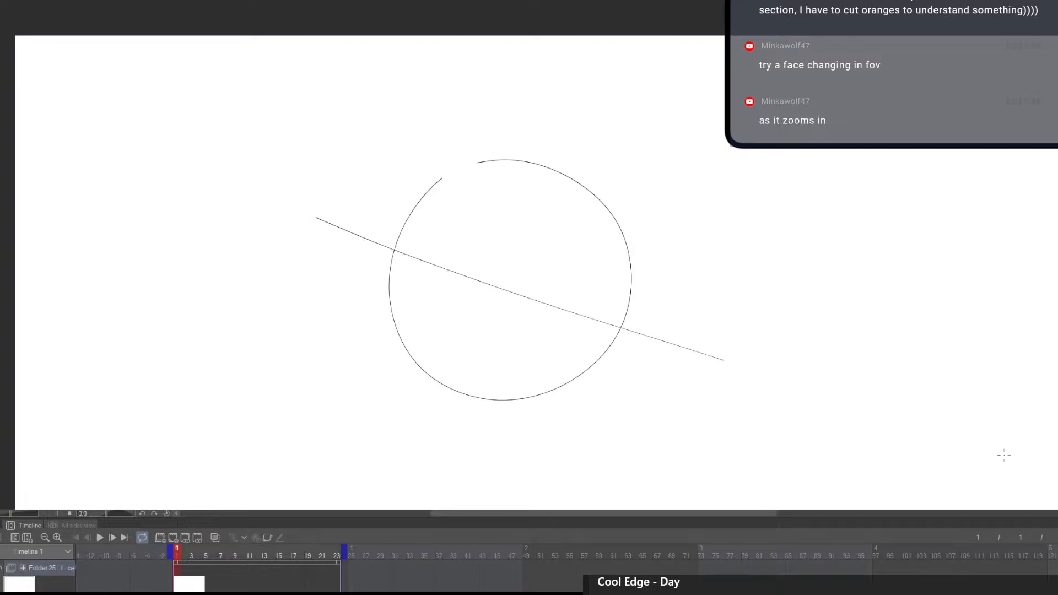
drag(626, 73, 412, 504)
key(ctrl+z)
drag(553, 99, 473, 468)
key(ctrl+z)
key(ctrl+z)
drag(251, 134, 736, 149)
key(ctrl+z)
drag(160, 150, 926, 138)
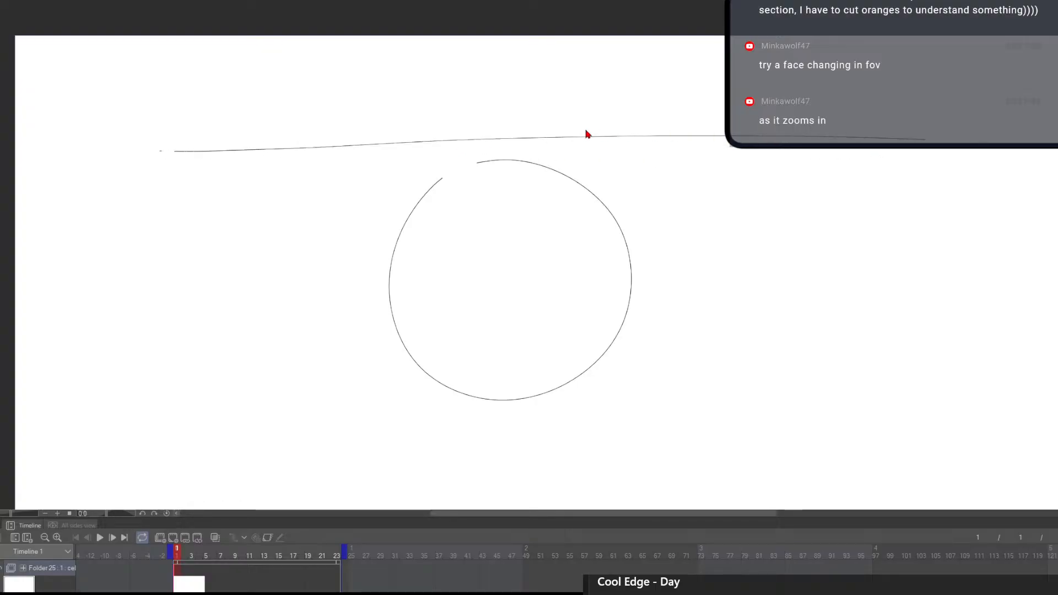
key(ctrl+z)
drag(160, 133, 870, 132)
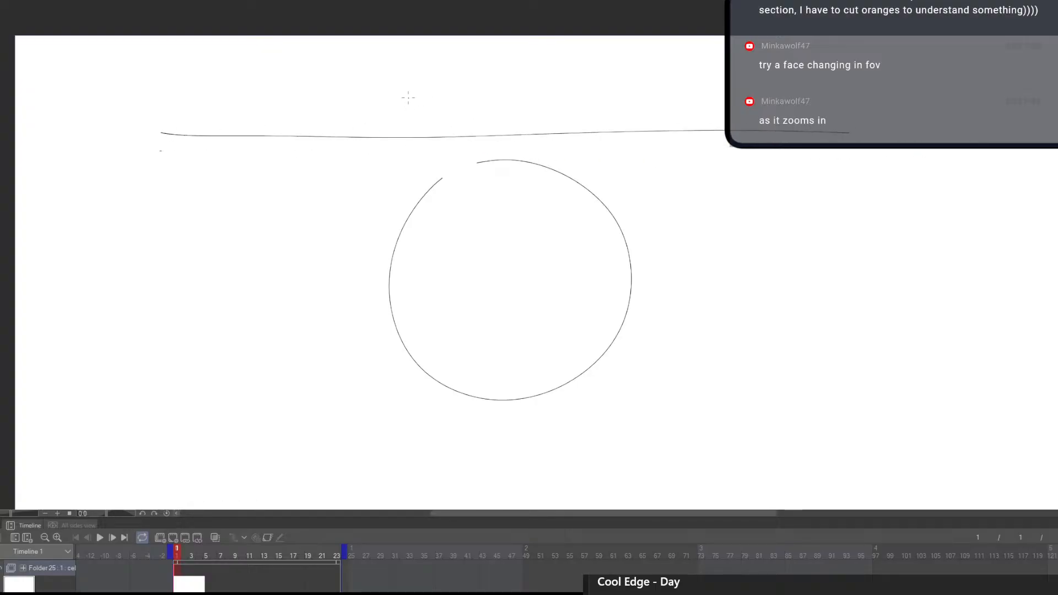
mouse_move(414, 90)
mouse_down()
mouse_move(427, 123)
mouse_move(474, 123)
mouse_up()
mouse_move(518, 161)
mouse_down()
mouse_move(466, 378)
mouse_move(515, 385)
mouse_up()
key(ctrl+z)
key(ctrl+z)
key(ctrl+z)
key(ctrl+z)
drag(86, 281, 1012, 297)
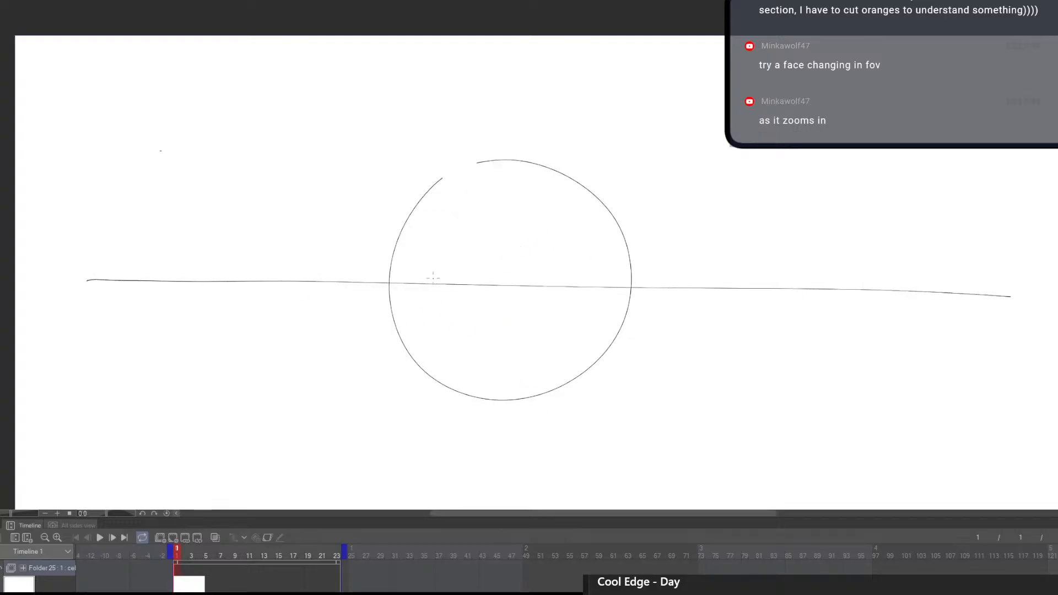
mouse_move(493, 257)
mouse_down()
mouse_move(507, 280)
mouse_move(550, 276)
mouse_up()
mouse_move(499, 162)
mouse_down()
mouse_move(460, 181)
mouse_move(545, 377)
mouse_up()
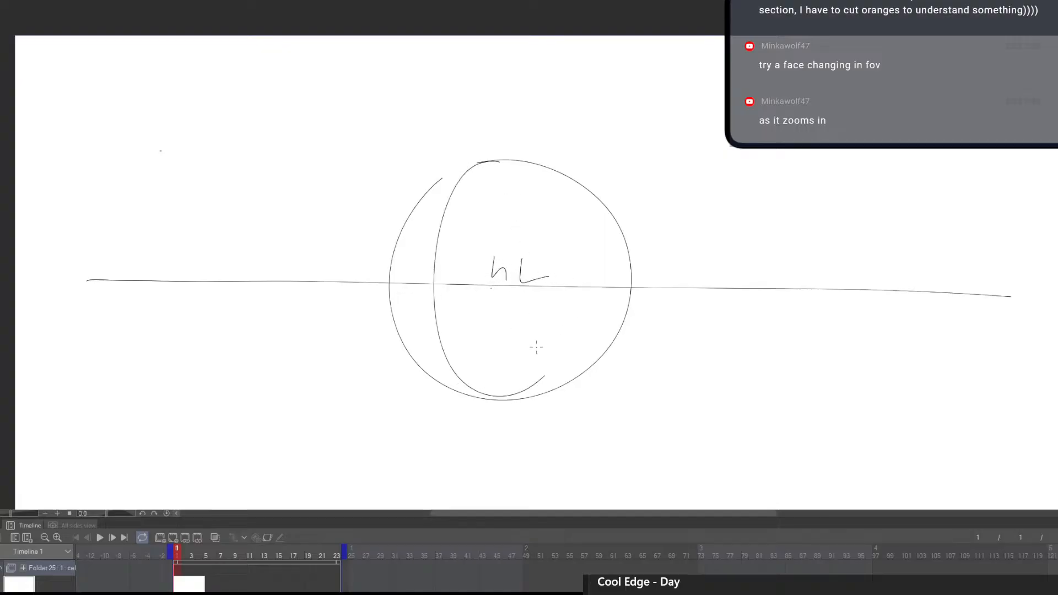
key(ctrl+z)
key(ctrl+z)
key(ctrl+z)
key(ctrl+z)
Draw an upright ellipse inside the circle, reaching from its upper edge to its lower edge as a vertical cross-section
drag(205, 284, 802, 293)
key(ctrl+z)
mouse_move(488, 159)
mouse_down()
mouse_move(451, 300)
mouse_move(480, 160)
mouse_move(447, 248)
mouse_move(448, 361)
mouse_move(507, 162)
mouse_up()
key(ctrl+z)
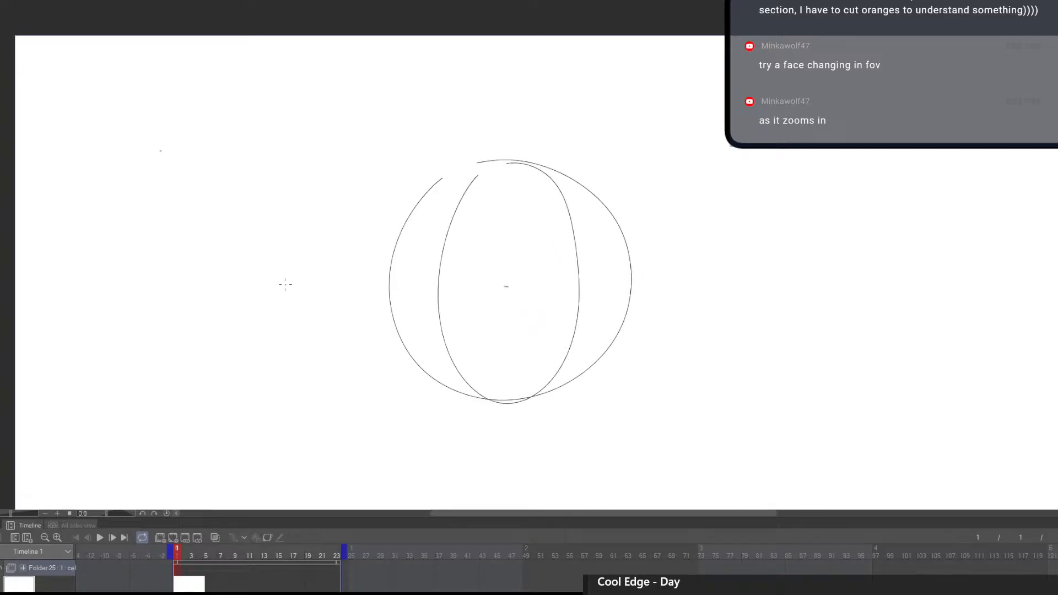
Draw a long horizontal line and a vertical line crossing near the circle's centre and extending past its outline
mouse_move(265, 285)
mouse_down()
mouse_move(876, 303)
mouse_move(309, 288)
mouse_move(772, 295)
mouse_up()
key(ctrl+z)
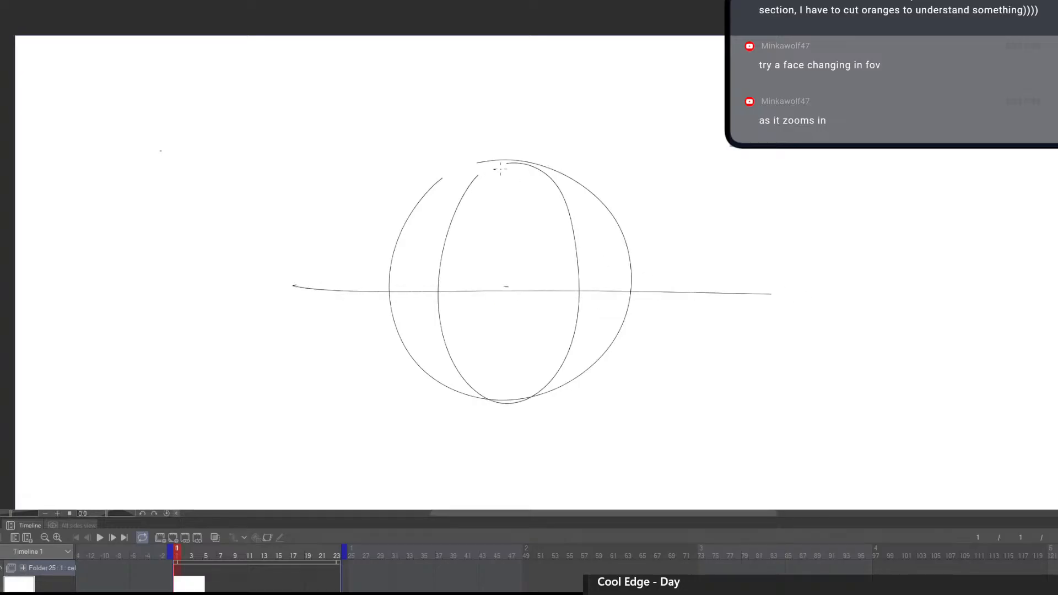
drag(507, 113, 511, 450)
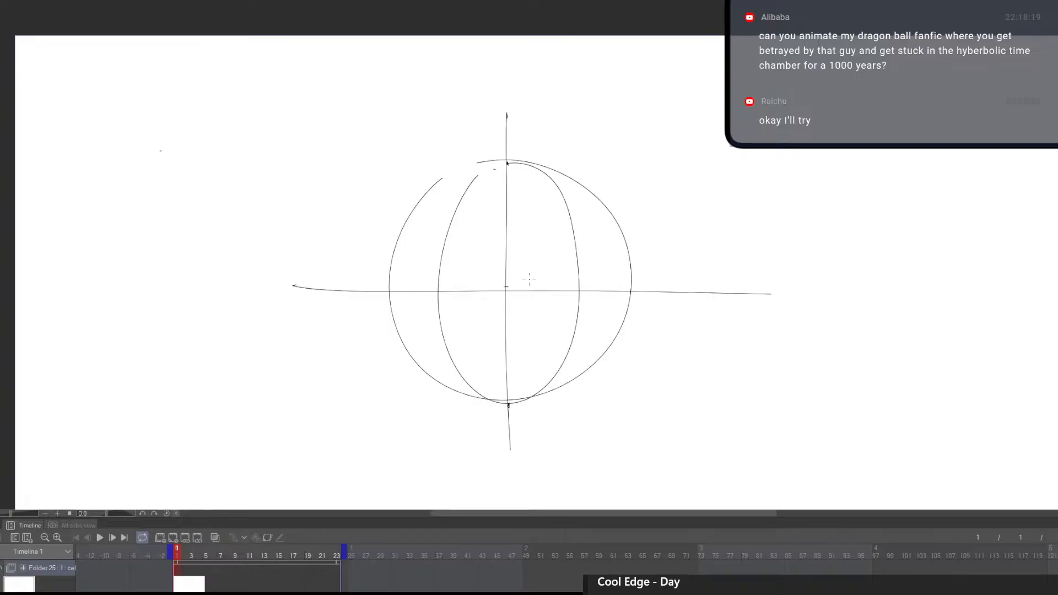
Draw a flat horizontal ellipse across the circle's middle and a tall narrow ellipse around the vertical axis, extending beyond the circle
mouse_move(512, 99)
mouse_down()
mouse_move(543, 438)
mouse_move(437, 298)
mouse_up()
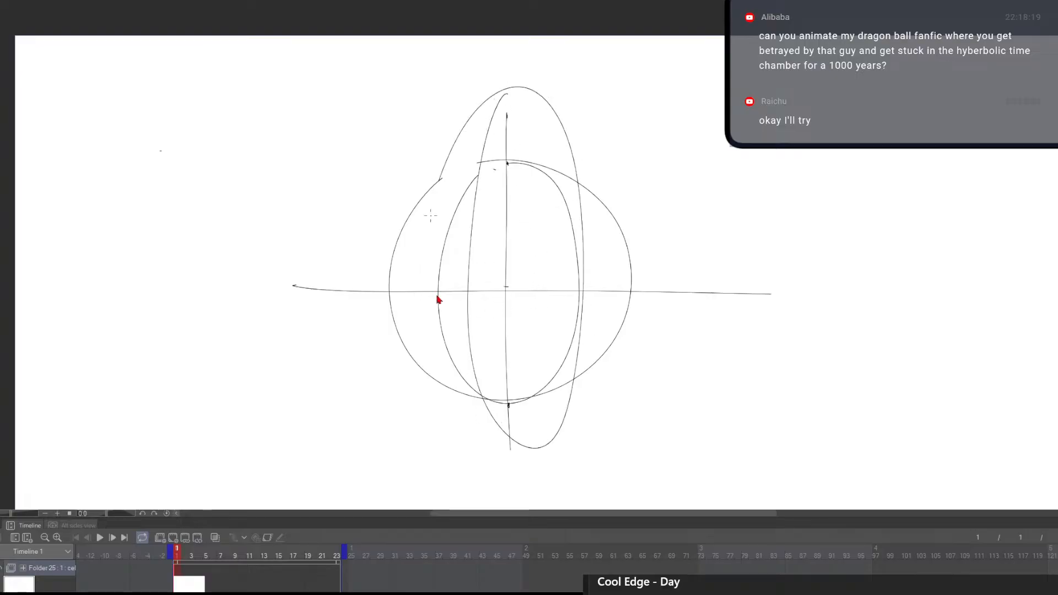
key(ctrl+z)
mouse_move(506, 258)
mouse_down()
mouse_move(452, 315)
mouse_move(464, 256)
mouse_up()
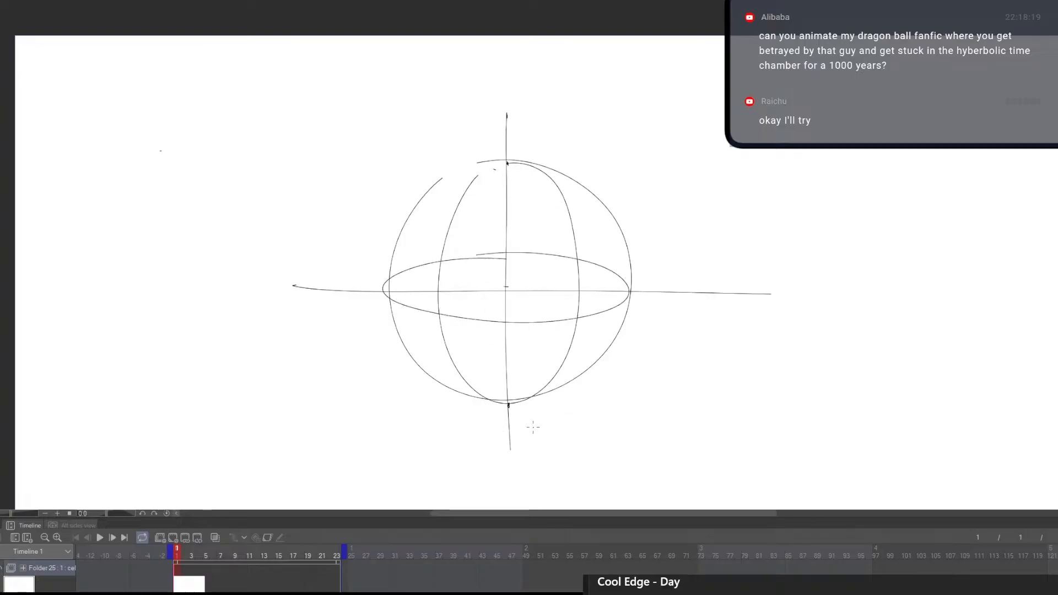
mouse_move(511, 111)
mouse_down()
mouse_move(497, 430)
mouse_move(469, 110)
mouse_up()
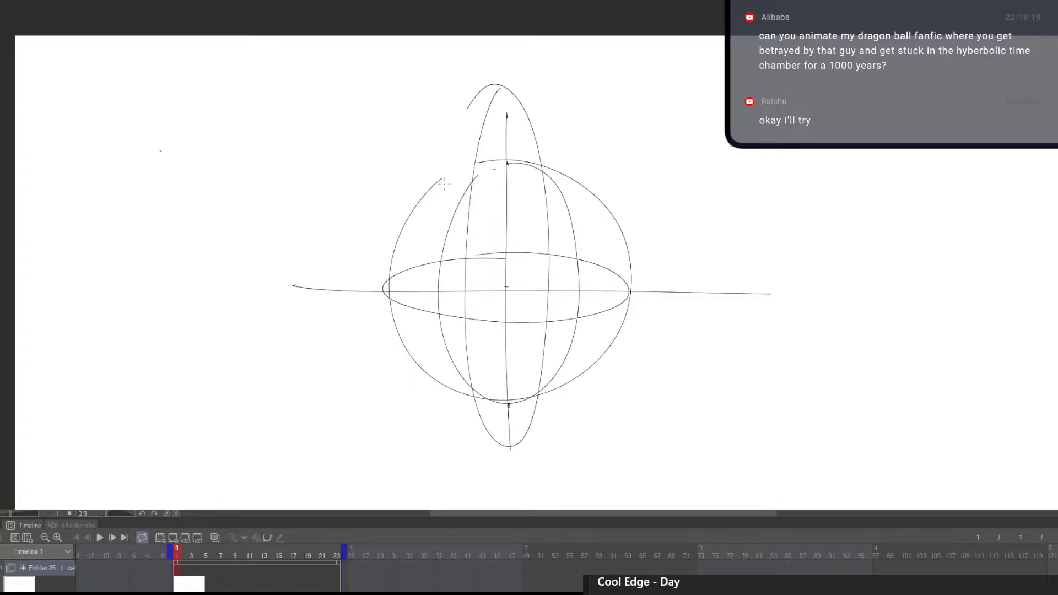
Undo the tall narrow ellipse drawn around the sphere's vertical axis
key(ctrl+z)
mouse_move(543, 253)
mouse_down()
mouse_move(375, 296)
mouse_move(552, 251)
mouse_move(380, 278)
mouse_up()
key(ctrl+z)
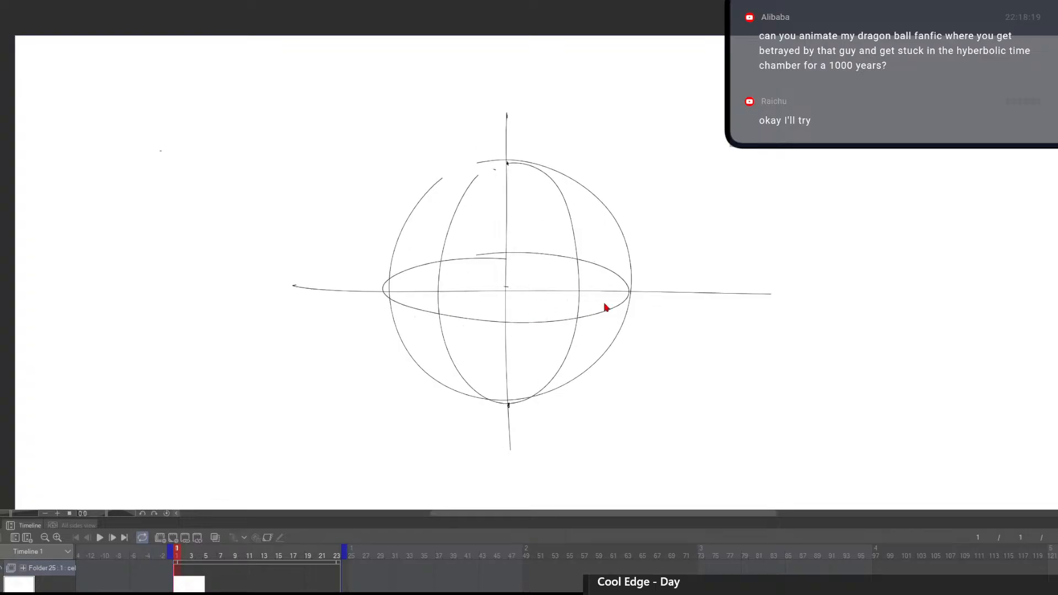
Mark the points where the horizontal ellipse meets the circle's sides and the vertical axis
click(391, 290)
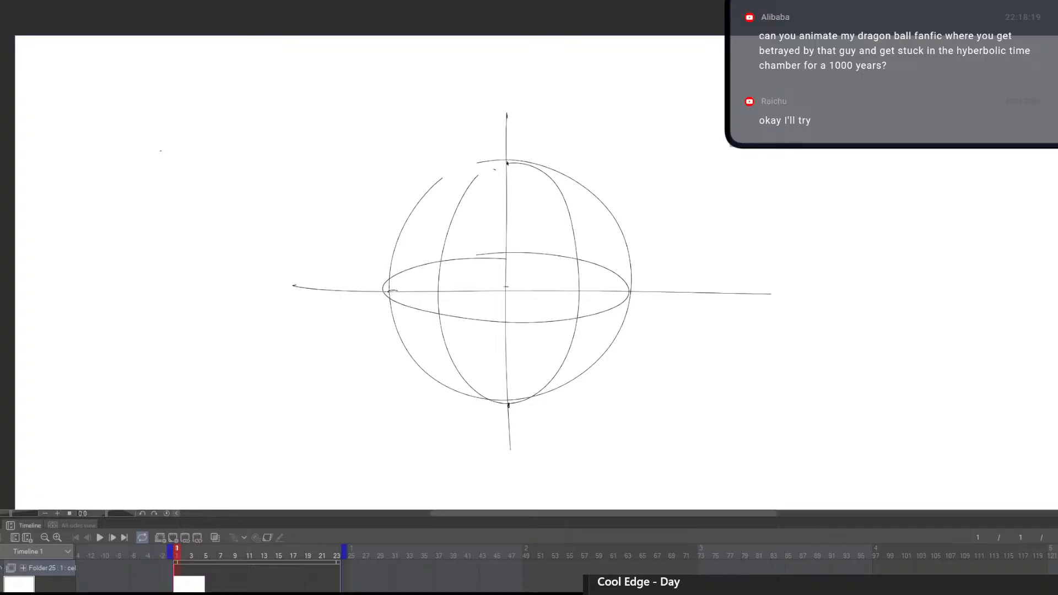
click(630, 292)
click(390, 293)
click(506, 323)
key(ctrl+z)
key(ctrl+z)
key(ctrl+z)
key(ctrl+z)
key(ctrl+z)
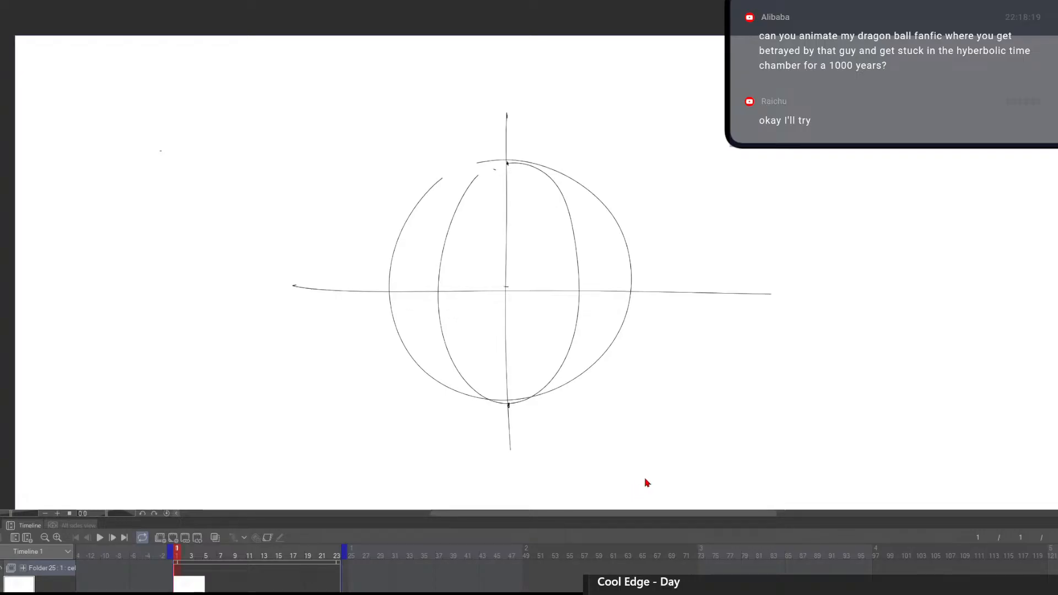
key(ctrl+y)
Draw a second circle of similar size on the blank area to the lower right of the first sphere
drag(754, 442, 716, 442)
drag(786, 441, 611, 327)
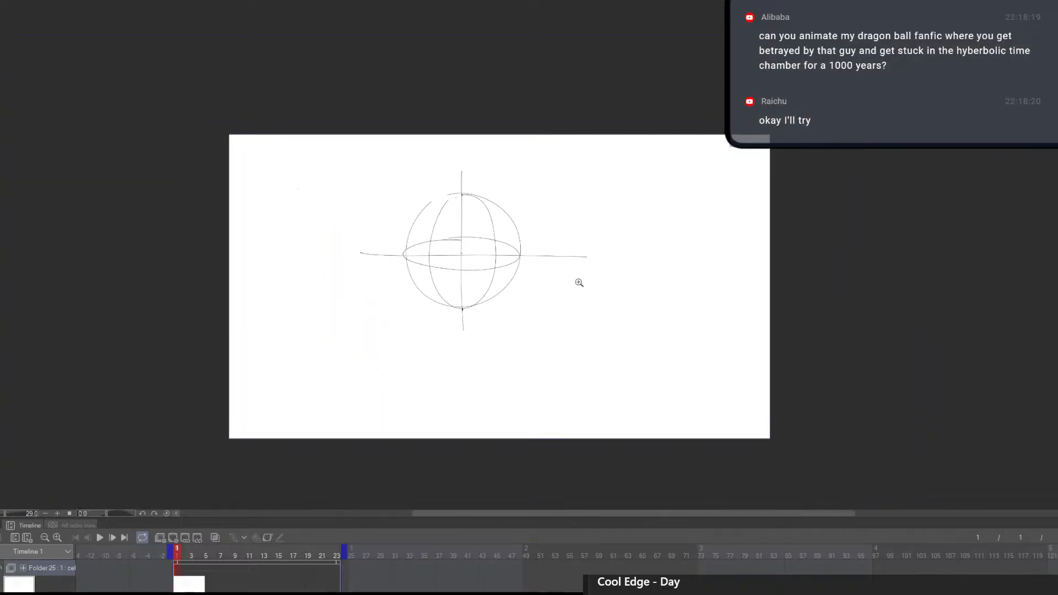
drag(580, 284, 645, 326)
drag(648, 327, 594, 351)
Draw a vertical cross-section ellipse and a flat horizontal ellipse inside the second circle
mouse_move(556, 257)
mouse_down()
mouse_move(515, 331)
mouse_move(569, 251)
mouse_move(531, 374)
mouse_move(631, 379)
mouse_up()
key(ctrl+z)
mouse_move(571, 255)
mouse_down()
mouse_move(548, 395)
mouse_move(610, 393)
mouse_up()
mouse_move(642, 338)
mouse_down()
mouse_move(639, 300)
mouse_move(564, 257)
mouse_up()
mouse_move(531, 319)
mouse_down()
mouse_move(604, 362)
mouse_move(650, 324)
mouse_up()
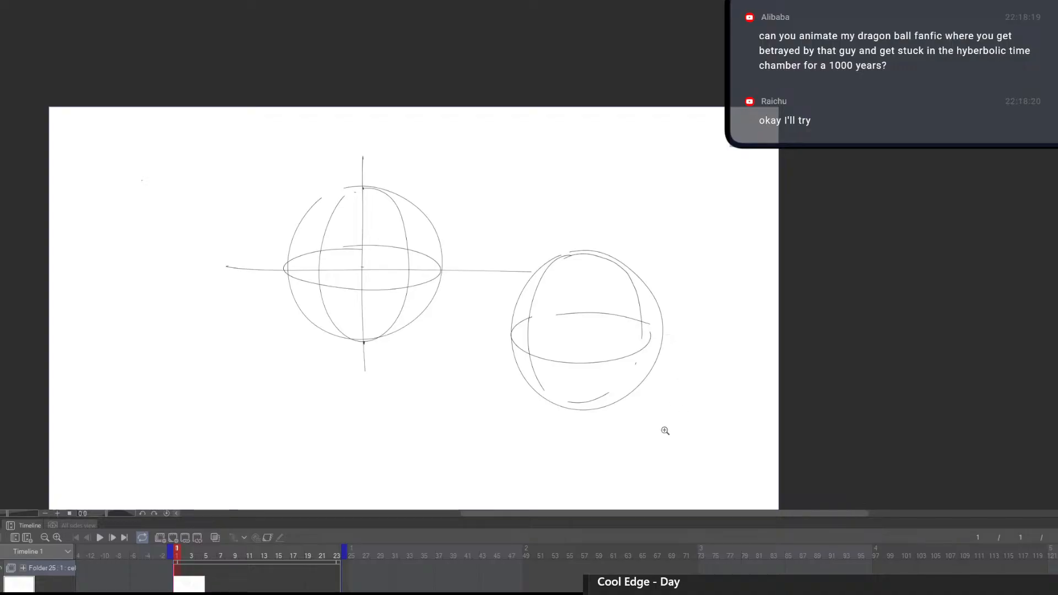
Draw a slanted axis line across the second sphere and a vertical line crossing it near the sphere's left edge
scroll(664, 430, down, 3)
scroll(630, 412, up, 3)
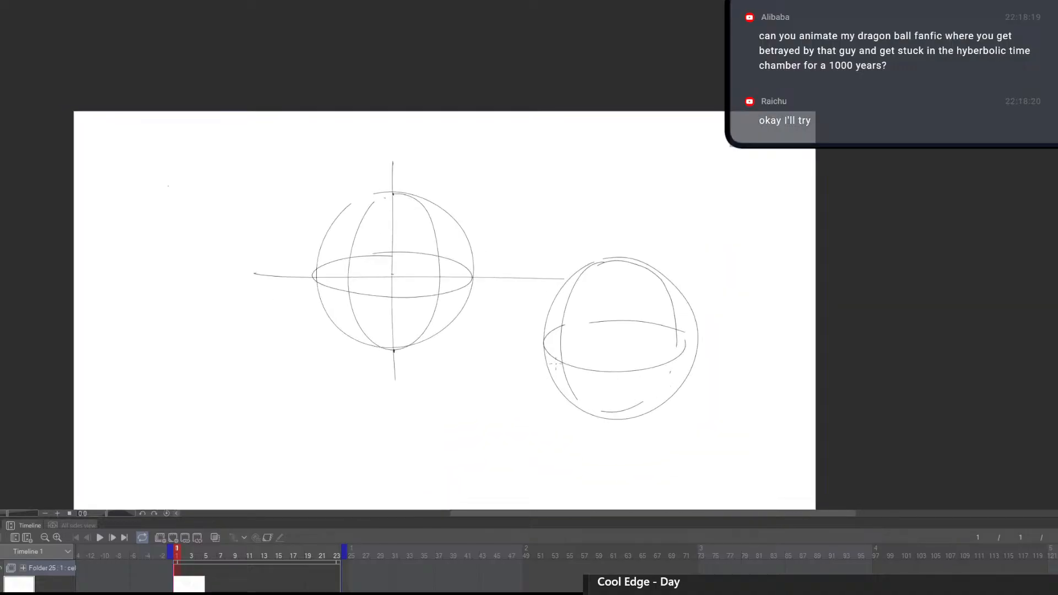
drag(549, 365, 697, 328)
drag(549, 365, 522, 374)
drag(563, 328, 560, 489)
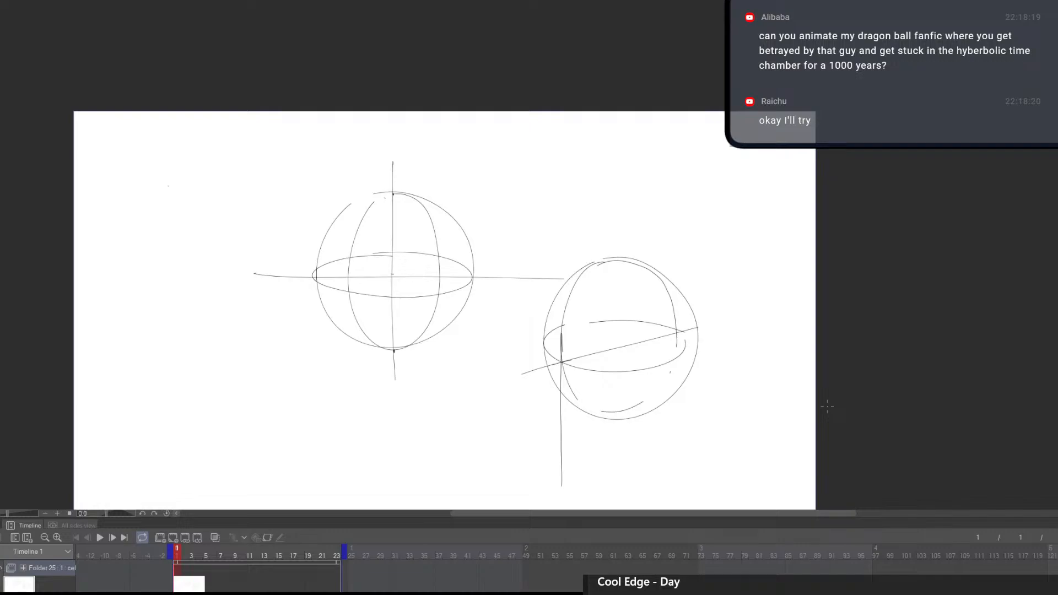
Erase both sphere sketches with their axes to clear the canvas for a new drawing
key(e)
key(e)
key(e)
mouse_move(689, 295)
mouse_down()
mouse_move(708, 287)
mouse_move(725, 398)
mouse_move(287, 294)
mouse_move(422, 238)
mouse_up()
key(space)
drag(635, 405, 760, 323)
mouse_move(663, 268)
mouse_down()
mouse_move(543, 293)
mouse_move(544, 258)
mouse_move(579, 292)
mouse_up()
key(space)
scroll(551, 258, up, 2)
scroll(588, 331, down, 1)
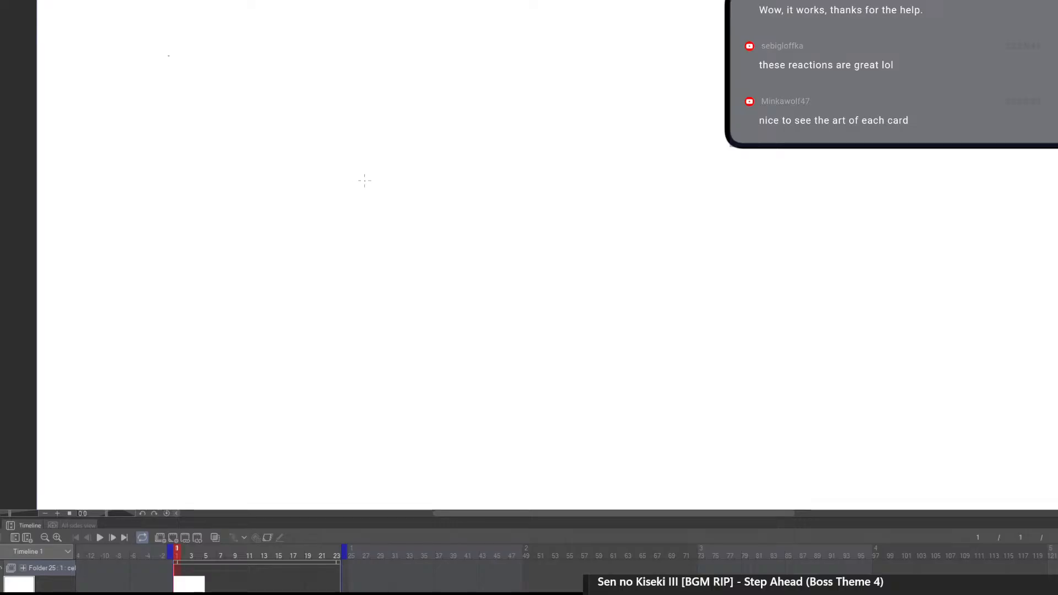
drag(576, 198, 542, 253)
drag(363, 288, 415, 289)
mouse_move(324, 197)
mouse_down()
mouse_move(520, 144)
mouse_move(581, 178)
mouse_move(546, 274)
mouse_move(520, 277)
mouse_up()
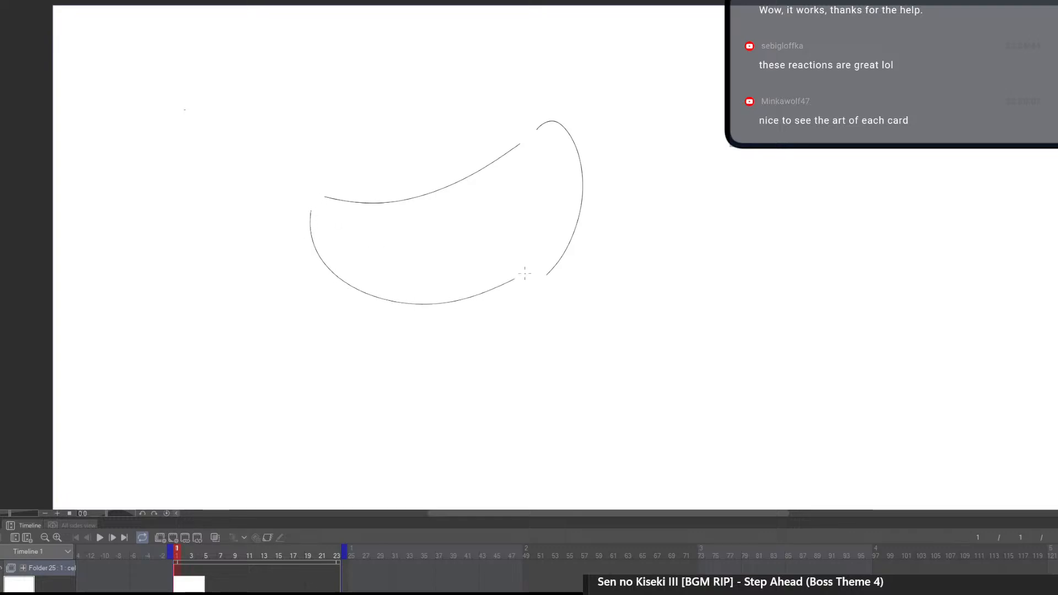
key(ctrl+z)
key(ctrl+z)
key(ctrl+z)
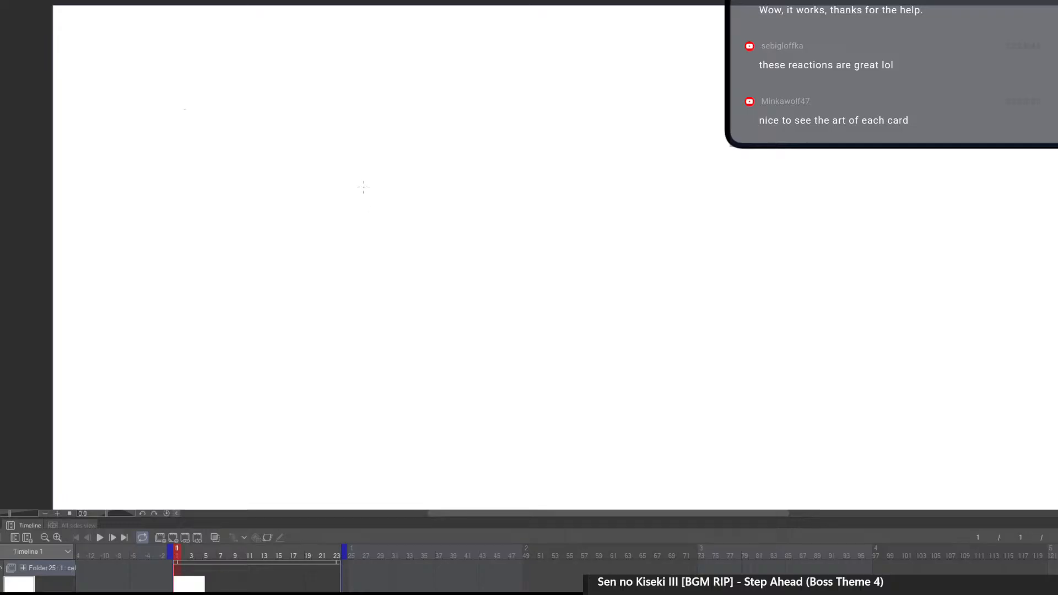
Draw the narrow slanted side face of a tilted cube on the left half of the canvas
drag(367, 180, 331, 263)
mouse_move(351, 156)
mouse_down()
mouse_move(364, 175)
mouse_move(344, 163)
mouse_move(317, 229)
mouse_up()
key(ctrl+z)
drag(353, 151, 323, 207)
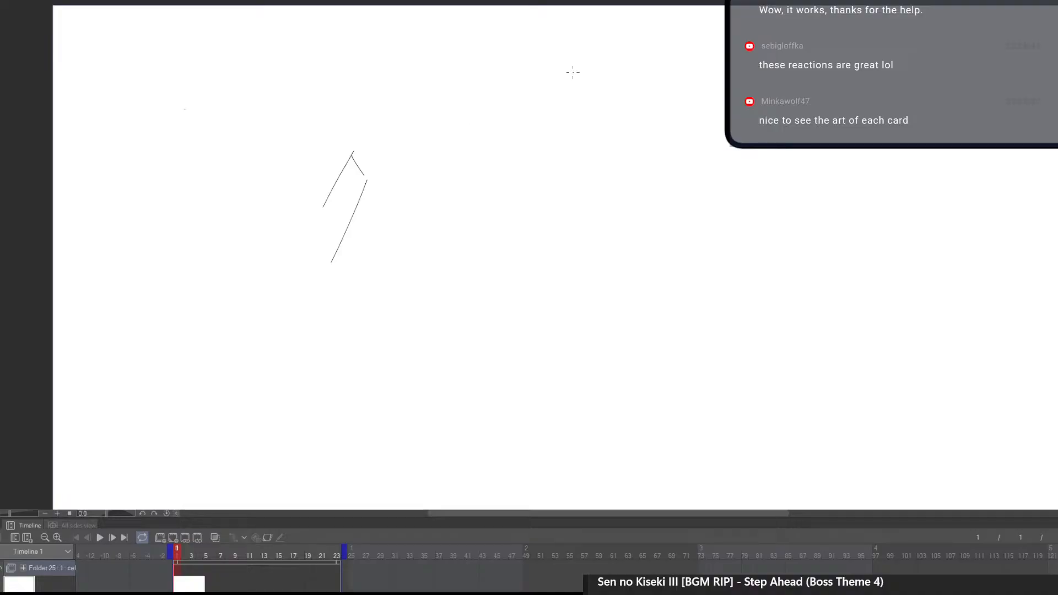
key(ctrl+z)
drag(353, 154, 329, 208)
key(ctrl+z)
drag(352, 152, 317, 229)
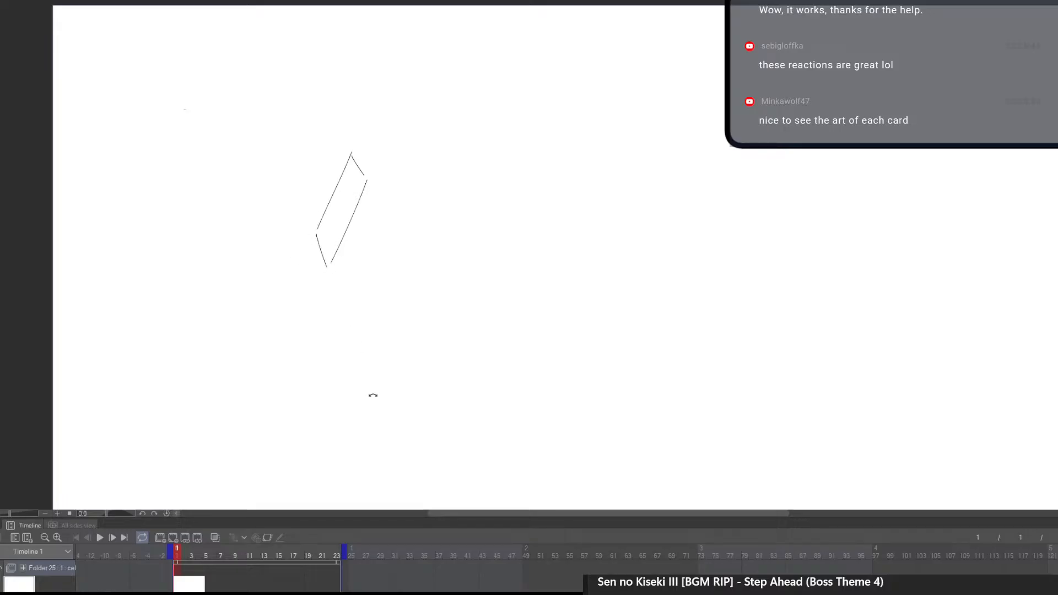
Complete the tilted cube by adding the edges of its top face and large front face to the side face
drag(371, 395, 562, 333)
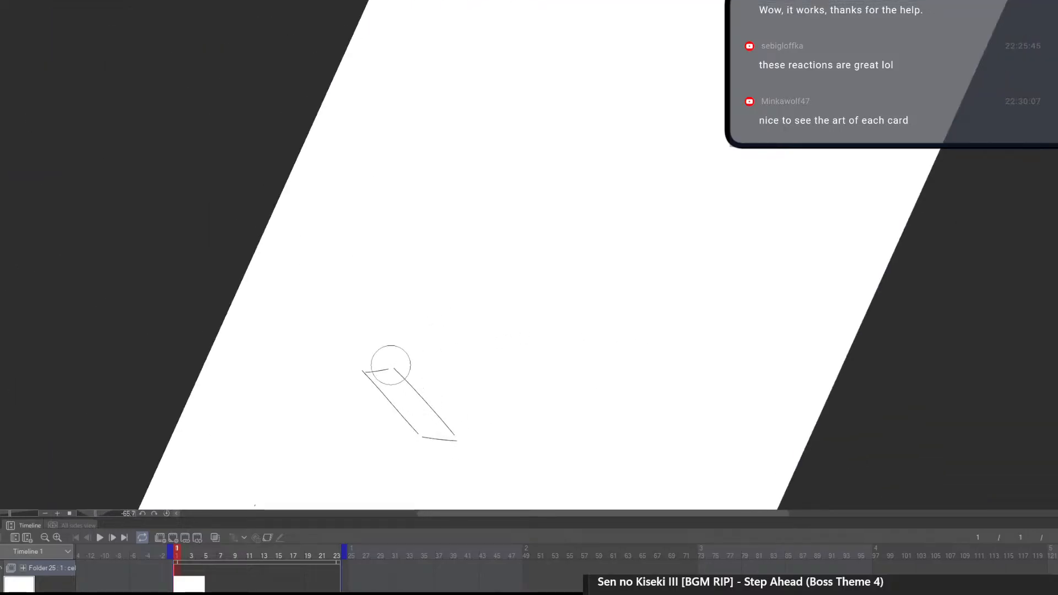
drag(405, 361, 456, 315)
mouse_move(364, 372)
mouse_down()
mouse_move(459, 311)
mouse_move(509, 379)
mouse_up()
mouse_move(457, 436)
mouse_down()
mouse_move(517, 385)
mouse_move(418, 430)
mouse_move(558, 408)
mouse_up()
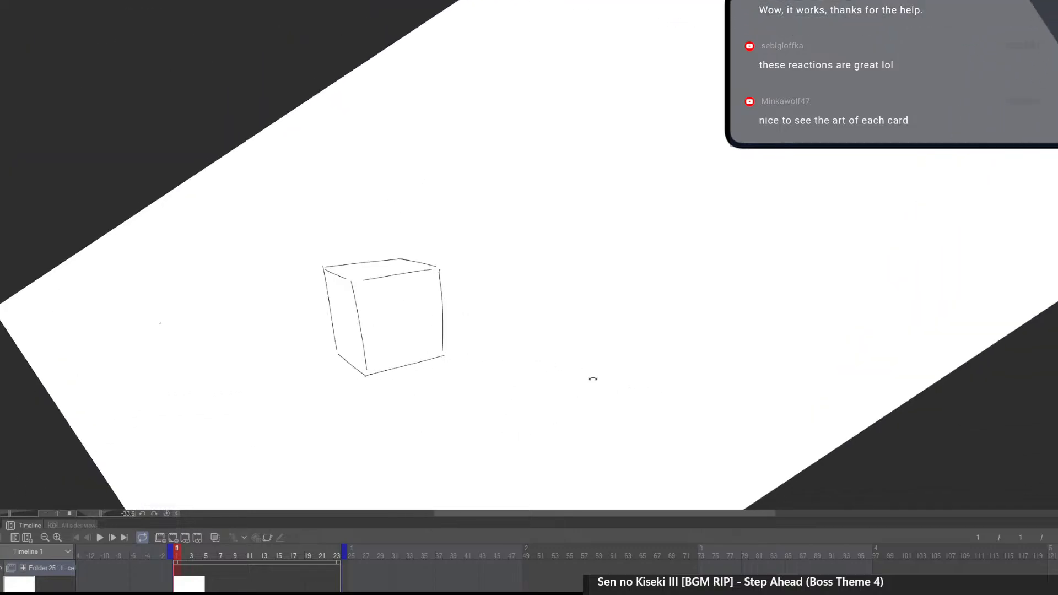
Redraw the edge between the cube's side and front faces so that it meets the lower left corner
drag(593, 379, 439, 467)
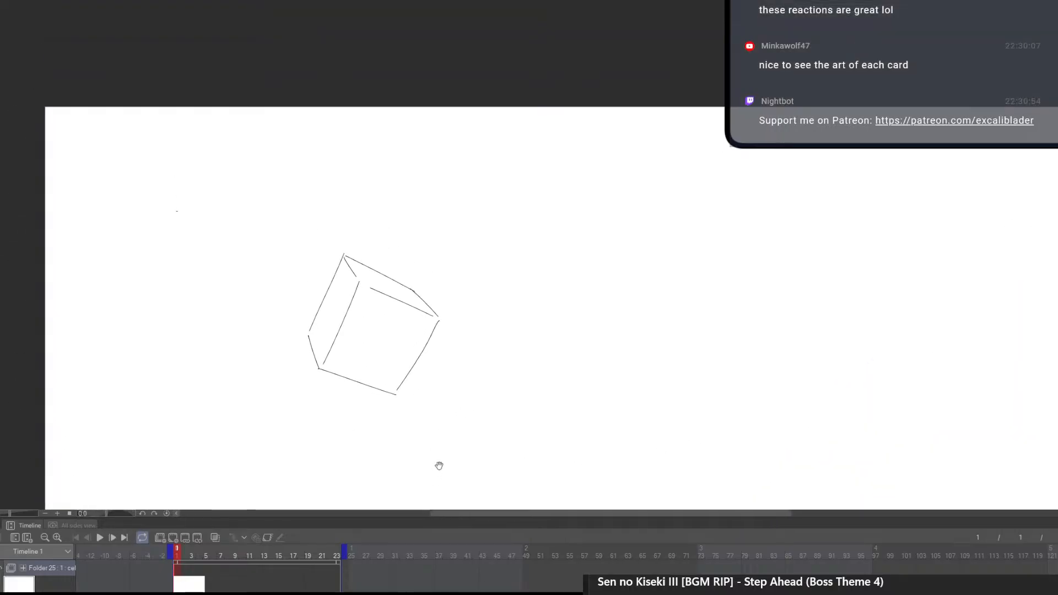
mouse_move(349, 295)
mouse_down()
mouse_move(326, 359)
mouse_move(359, 288)
mouse_up()
key(p)
key(ctrl+z)
drag(319, 369, 360, 288)
Clean up the cube's back top edge by erasing its uneven end and redrawing the line at the back corner
drag(550, 205, 488, 392)
scroll(496, 386, up, 3)
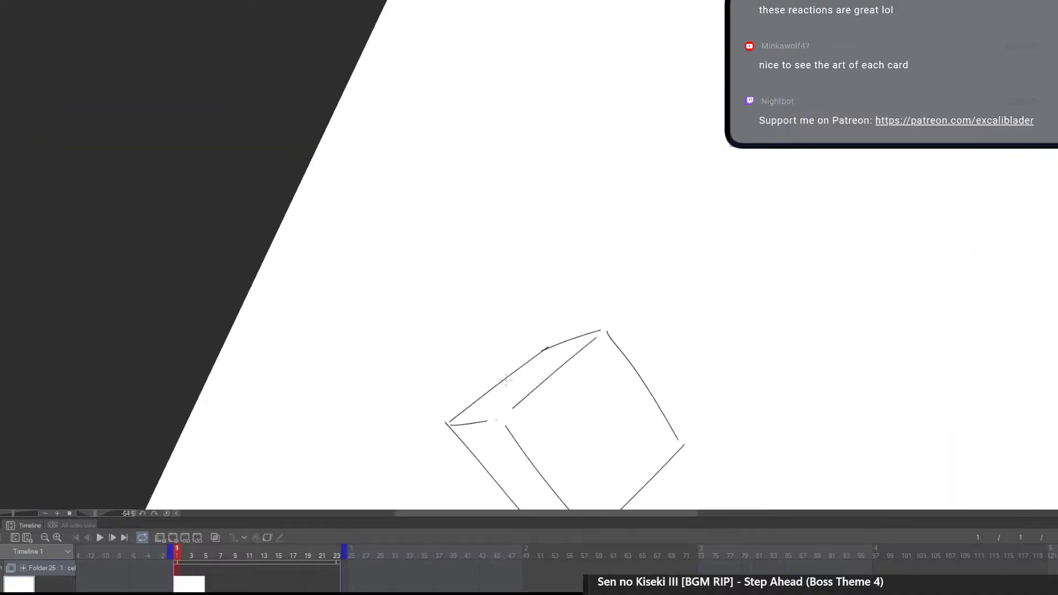
key(e)
mouse_move(449, 422)
mouse_down()
mouse_move(542, 352)
mouse_move(455, 413)
mouse_up()
key(p)
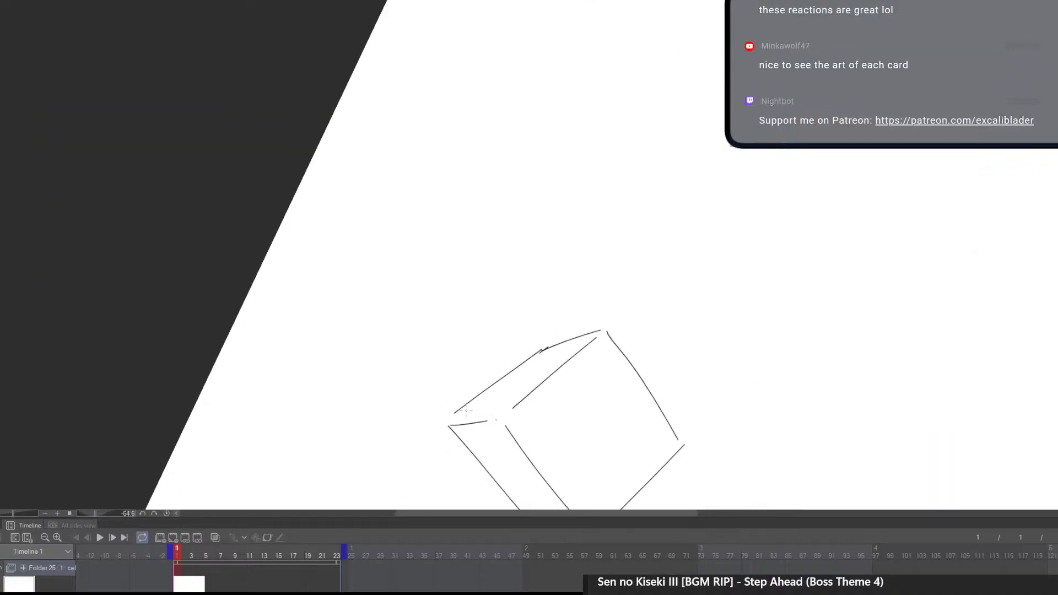
key(ctrl+z)
mouse_move(541, 350)
mouse_down()
mouse_move(449, 424)
mouse_move(559, 343)
mouse_up()
drag(691, 354, 508, 423)
drag(617, 406, 567, 411)
drag(641, 435, 544, 359)
drag(500, 333, 551, 324)
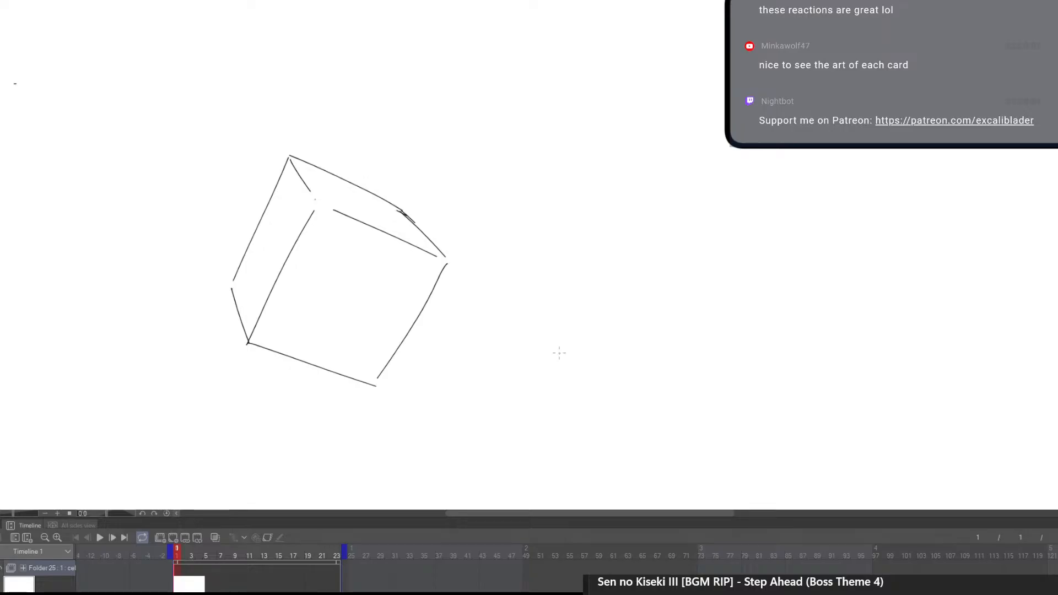
drag(441, 437, 425, 430)
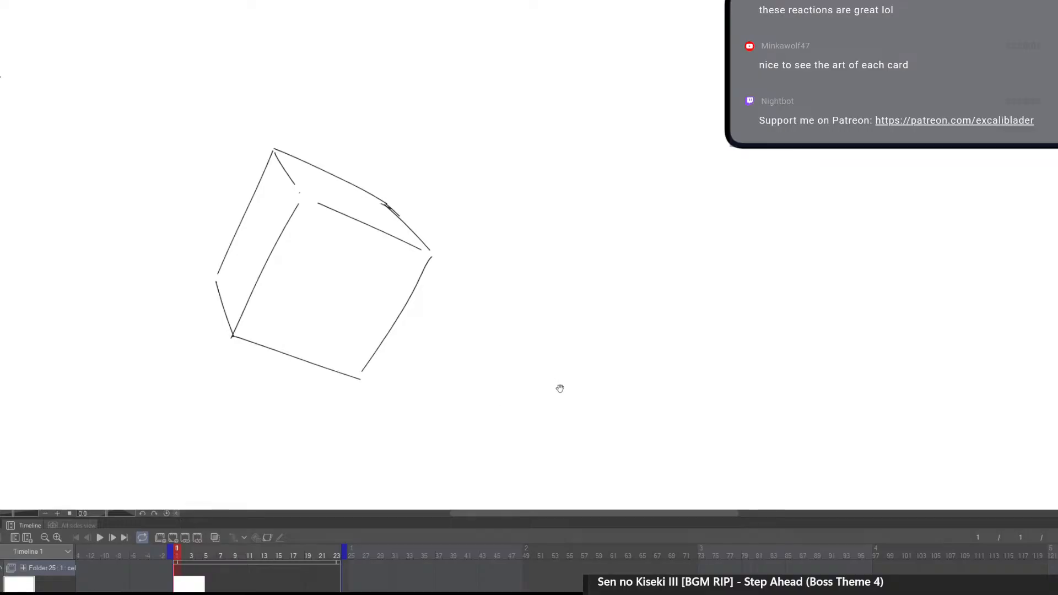
Add a new blank cel at frame 9 and turn on onion skin to show the first cube
click(220, 582)
click(236, 585)
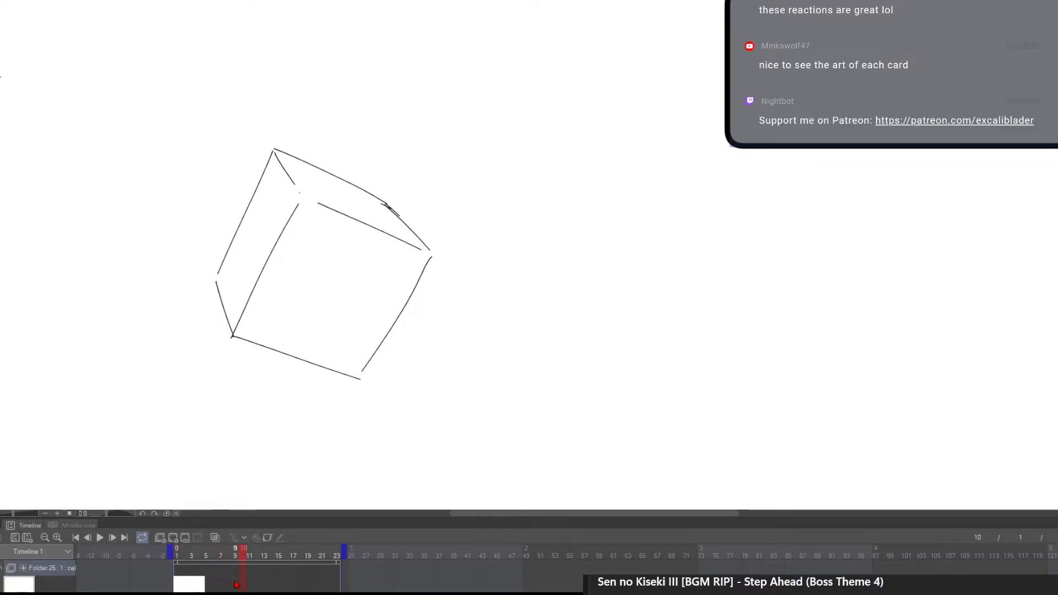
click(173, 538)
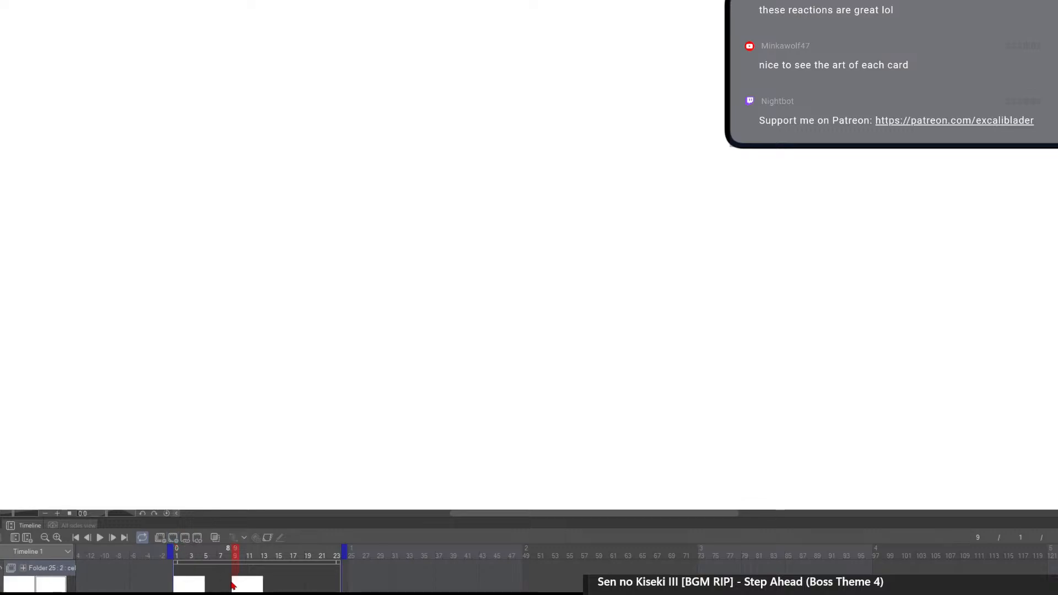
click(215, 539)
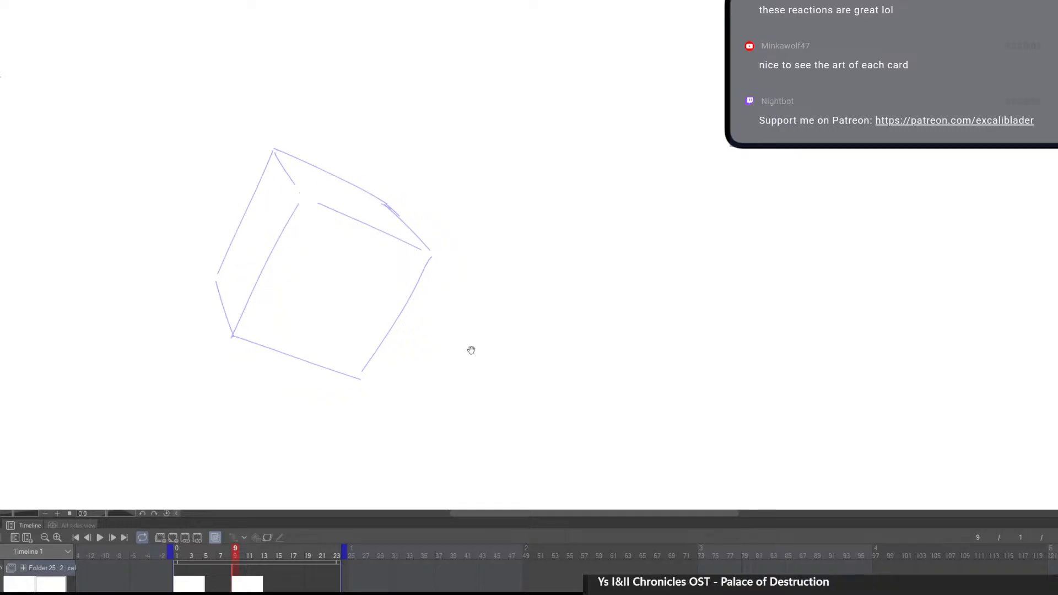
Draw a wide U-shaped motion arc from the cube across the canvas on a layer separate from the cube's cel
scroll(485, 349, down, 1)
scroll(510, 348, up, 2)
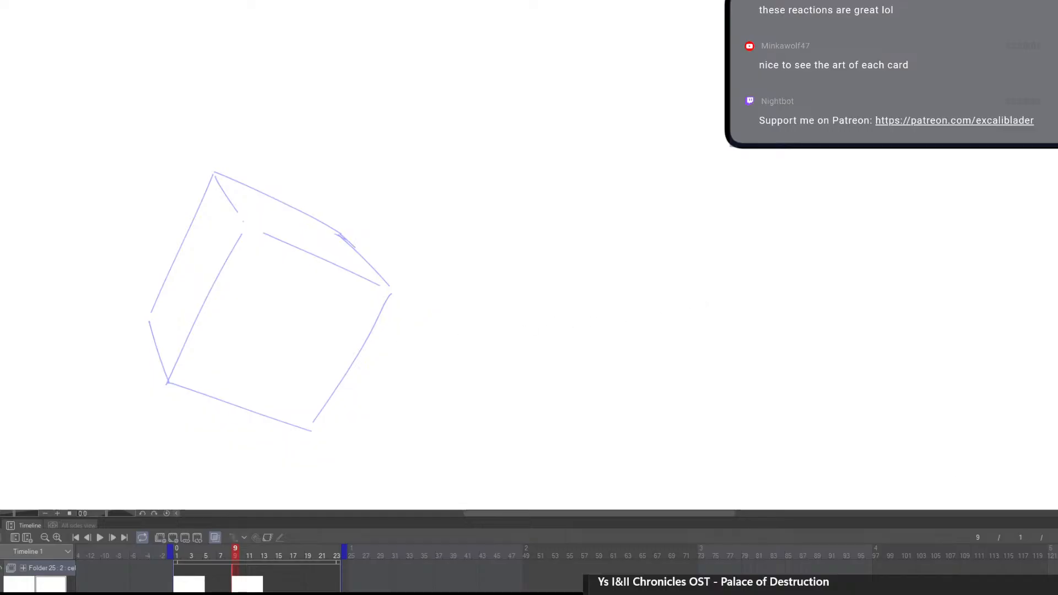
key(Delete)
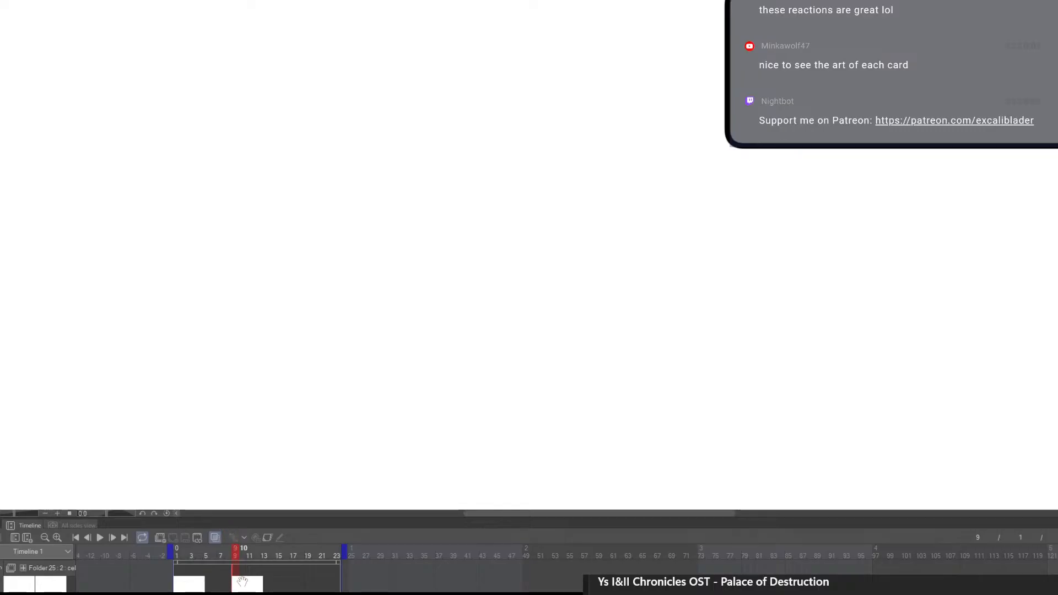
click(179, 588)
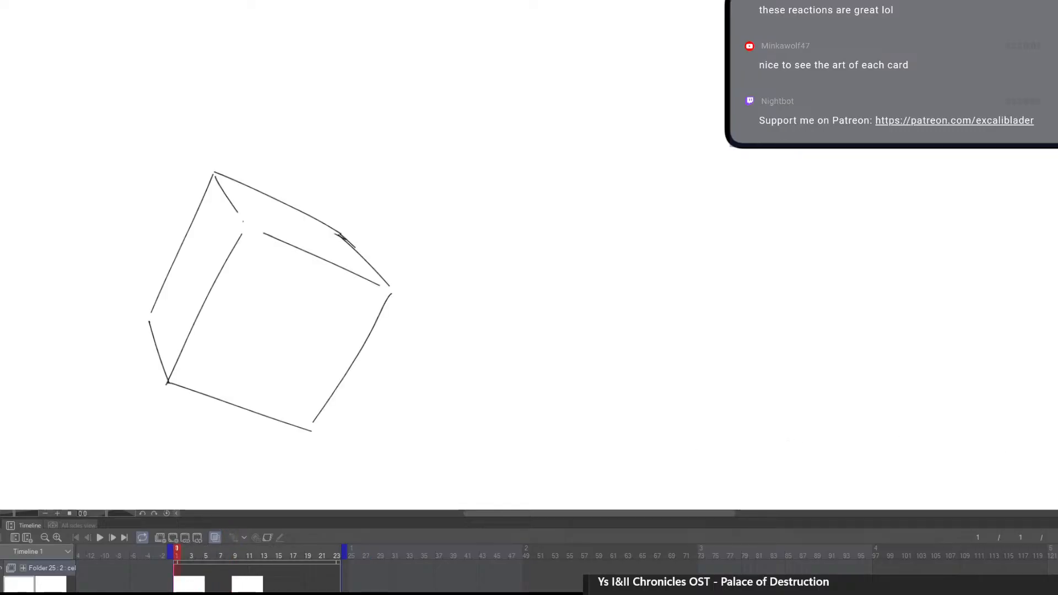
mouse_move(204, 296)
mouse_down()
mouse_move(417, 374)
mouse_move(714, 199)
mouse_move(739, 165)
mouse_up()
key(ctrl+z)
mouse_move(188, 194)
mouse_down()
mouse_move(291, 369)
mouse_move(622, 365)
mouse_move(762, 156)
mouse_move(758, 202)
mouse_up()
key(e)
key(p)
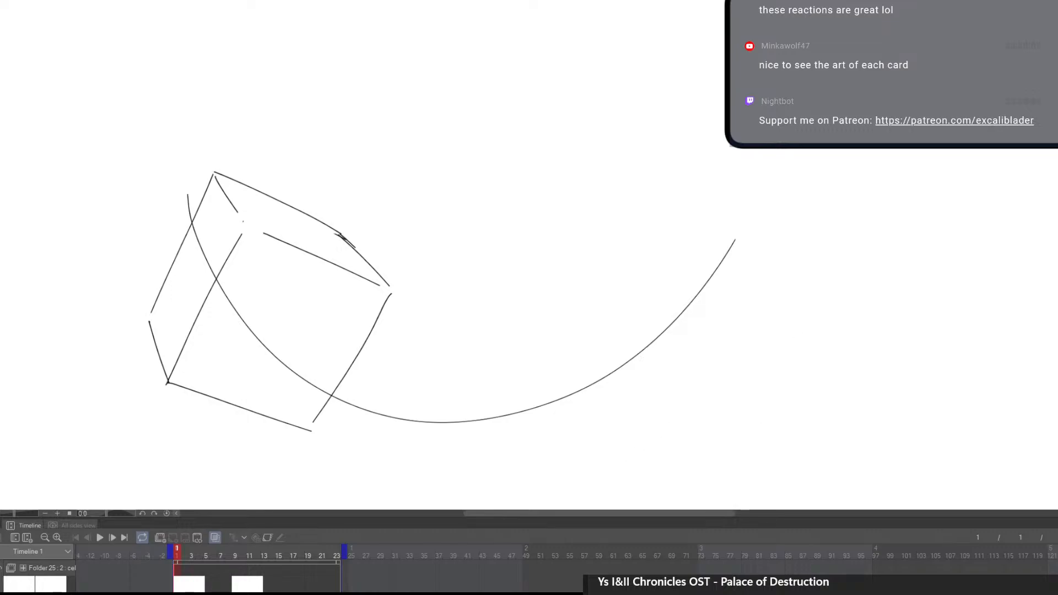
key(Right)
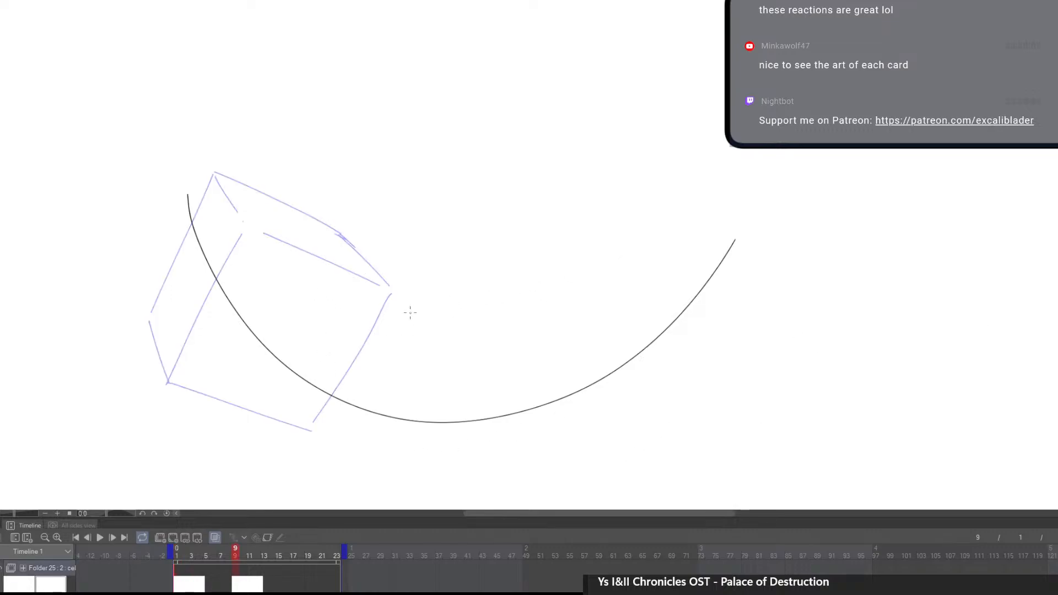
Tidy the doubled line at the first cube's back top corner, leaving a single clean edge
click(184, 586)
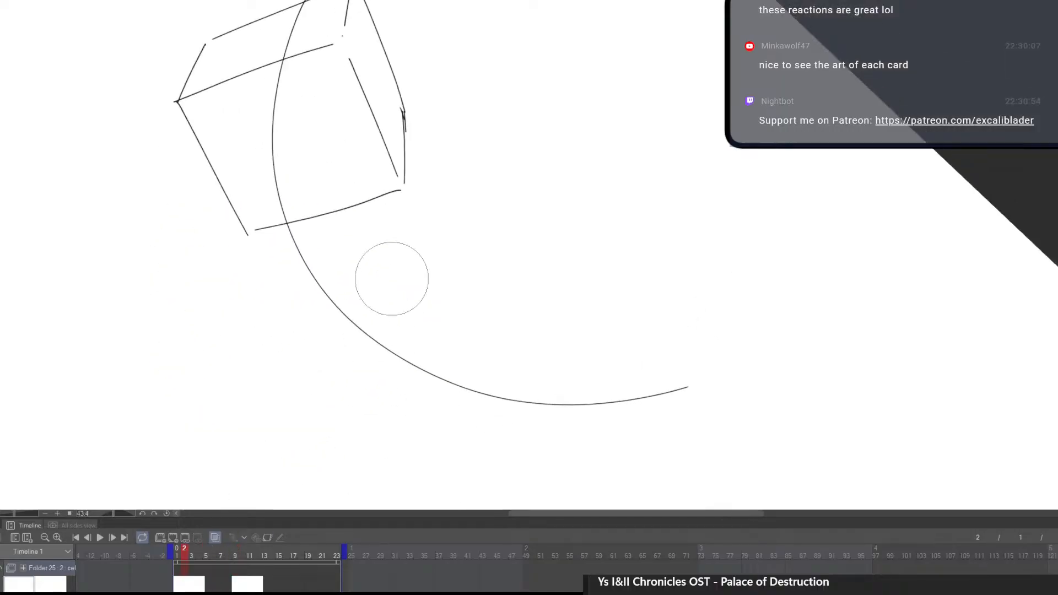
drag(404, 109, 404, 185)
key(ctrl+0)
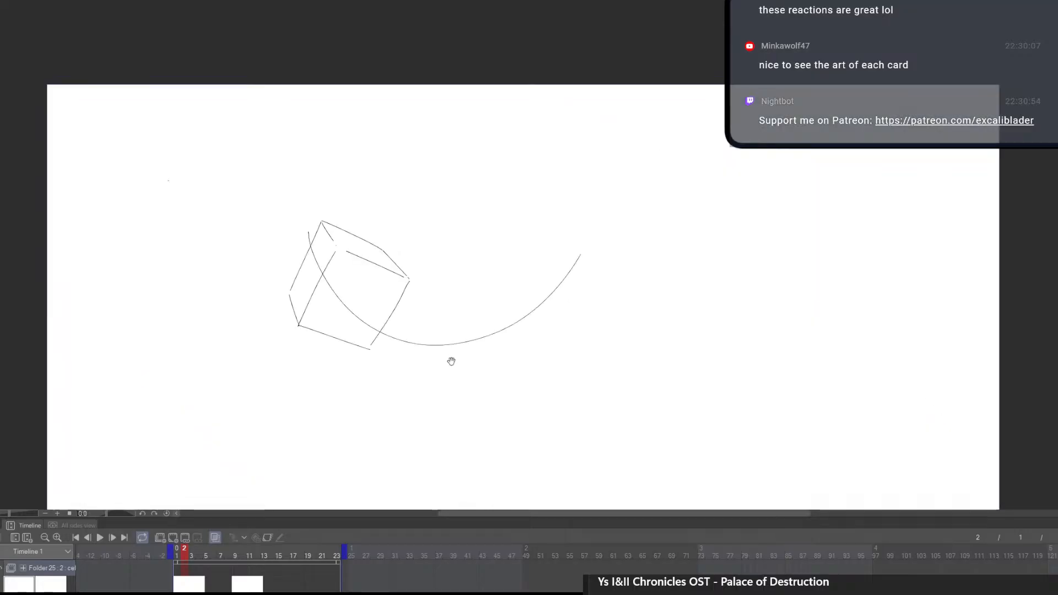
On the frame 9 cel, draw the first diagonal edge of a second cube above the arc's right end
click(238, 585)
scroll(425, 316, up, 3)
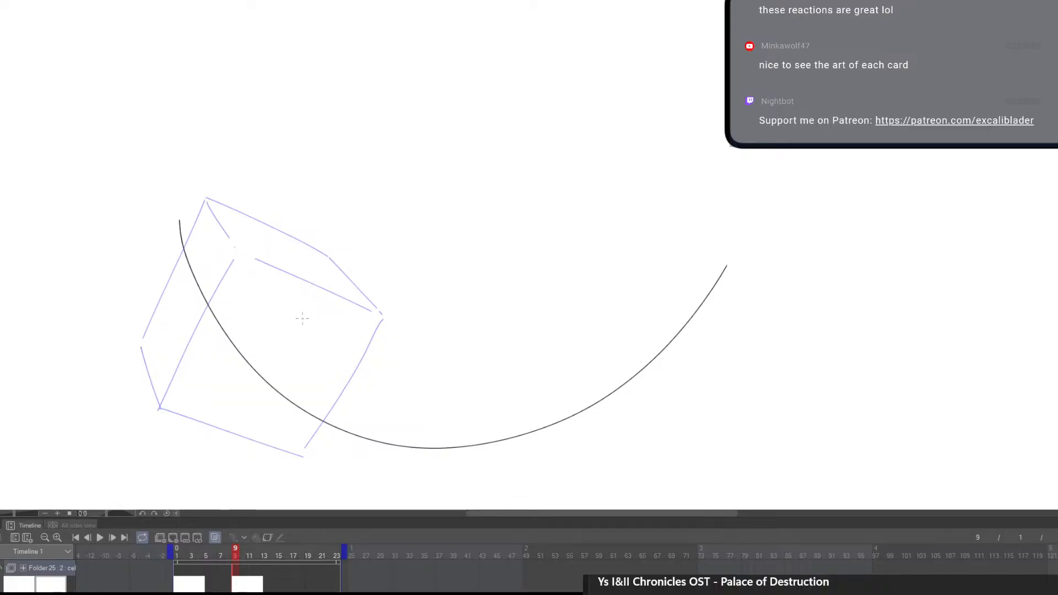
drag(546, 308, 642, 237)
key(ctrl+z)
mouse_move(564, 294)
mouse_down()
mouse_move(660, 214)
mouse_move(583, 286)
mouse_up()
key(ctrl+z)
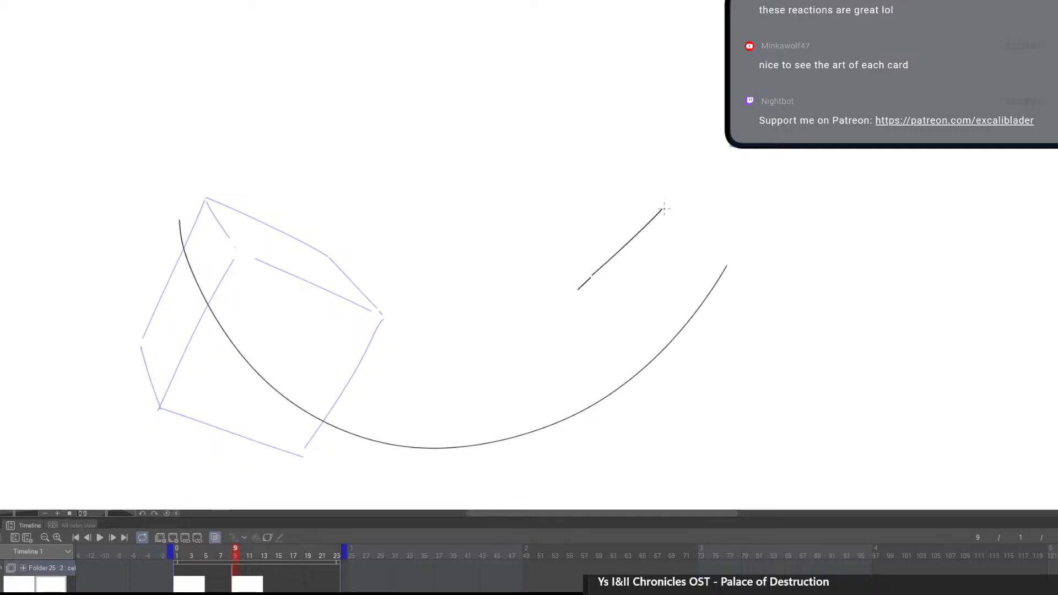
Close the second cube's slanted top face with its three remaining edges and clean up the corners
drag(665, 208, 587, 213)
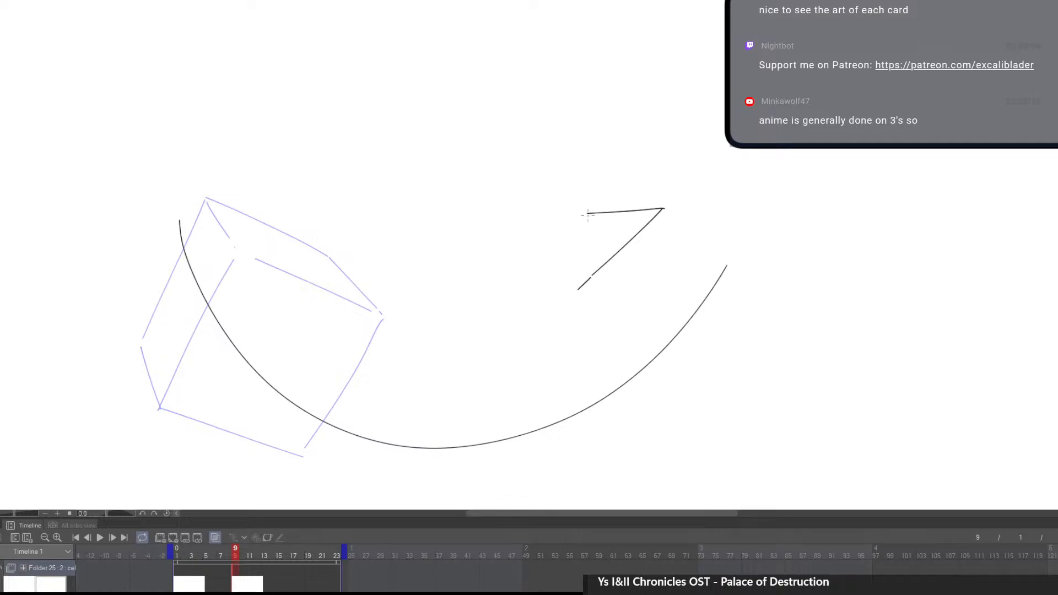
drag(584, 217, 518, 272)
mouse_move(591, 212)
mouse_down()
mouse_move(499, 283)
mouse_move(592, 293)
mouse_move(581, 286)
mouse_move(594, 279)
mouse_move(579, 294)
mouse_move(618, 390)
mouse_up()
key(p)
key(e)
key(p)
key(ctrl+z)
Draw two parallel side edges extending down from the near corners of the second cube's top face
drag(584, 286, 641, 408)
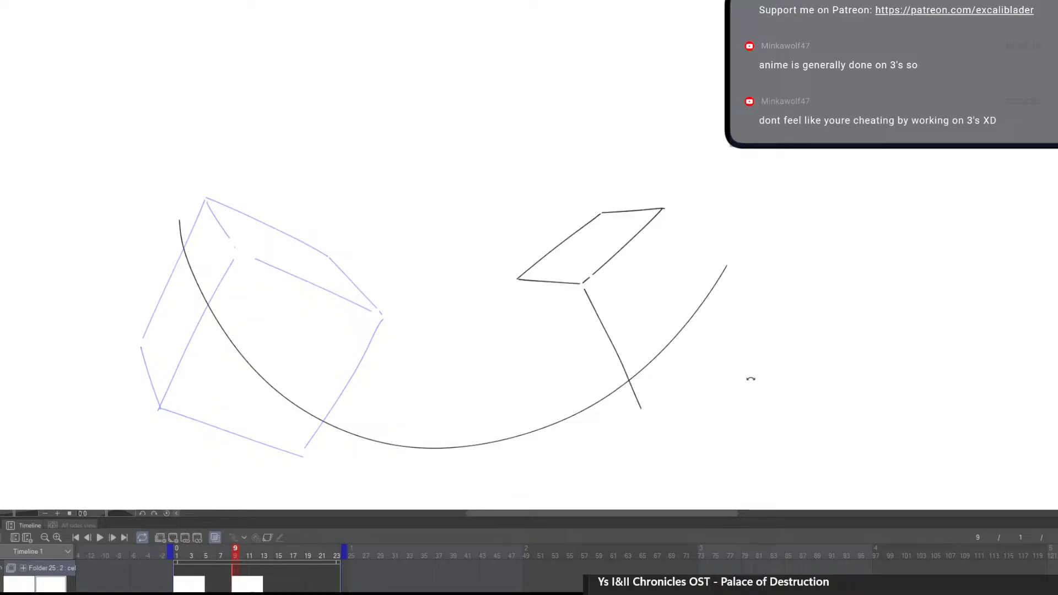
drag(751, 378, 553, 440)
key(ctrl+z)
drag(528, 293, 480, 419)
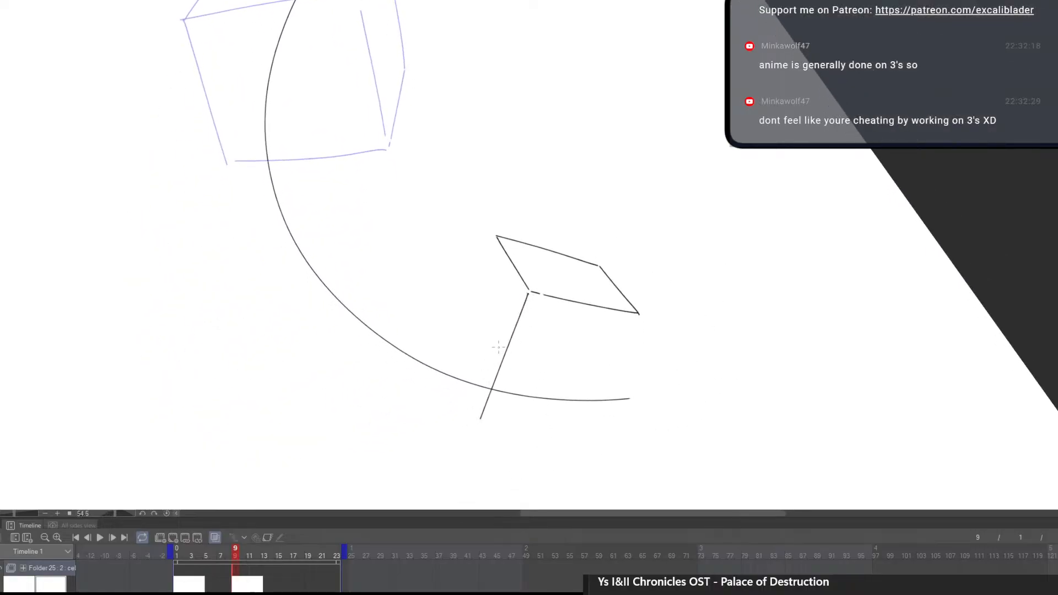
key(ctrl+z)
drag(530, 290, 481, 407)
drag(638, 314, 588, 417)
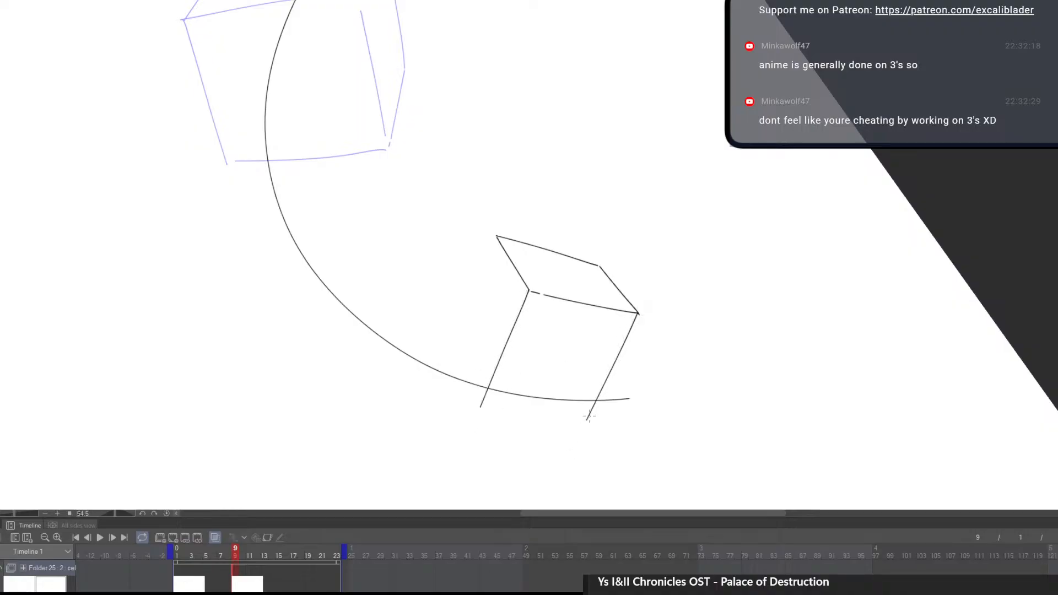
Draw the second cube's lower front edge between the ends of its two side edges, redrawing it once for a cleaner line
drag(482, 411, 583, 413)
mouse_move(529, 459)
mouse_down()
mouse_move(704, 430)
mouse_move(746, 376)
mouse_up()
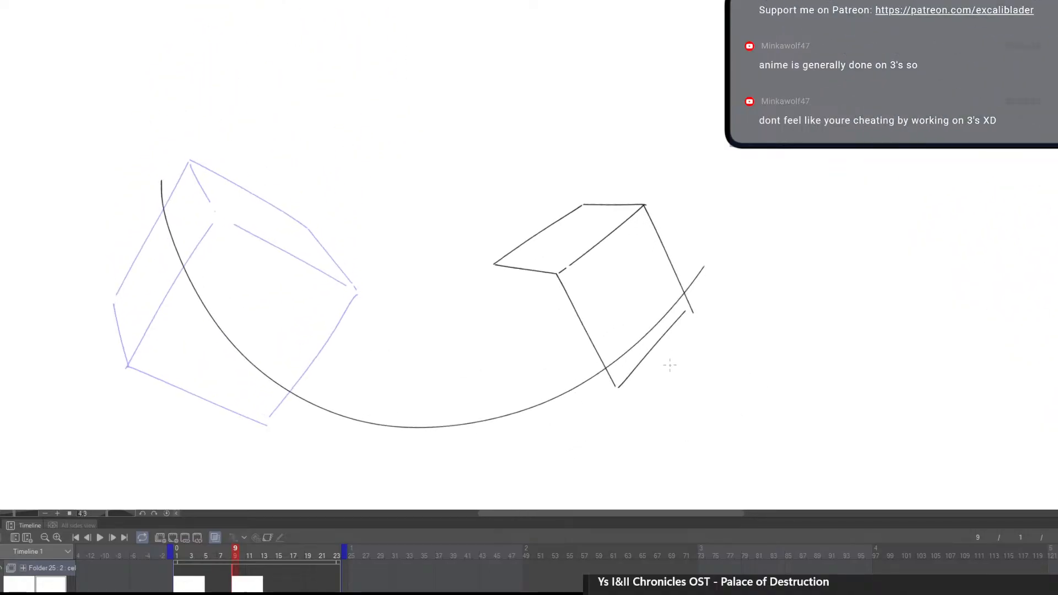
key(ctrl+z)
drag(698, 320, 631, 386)
drag(759, 340, 553, 439)
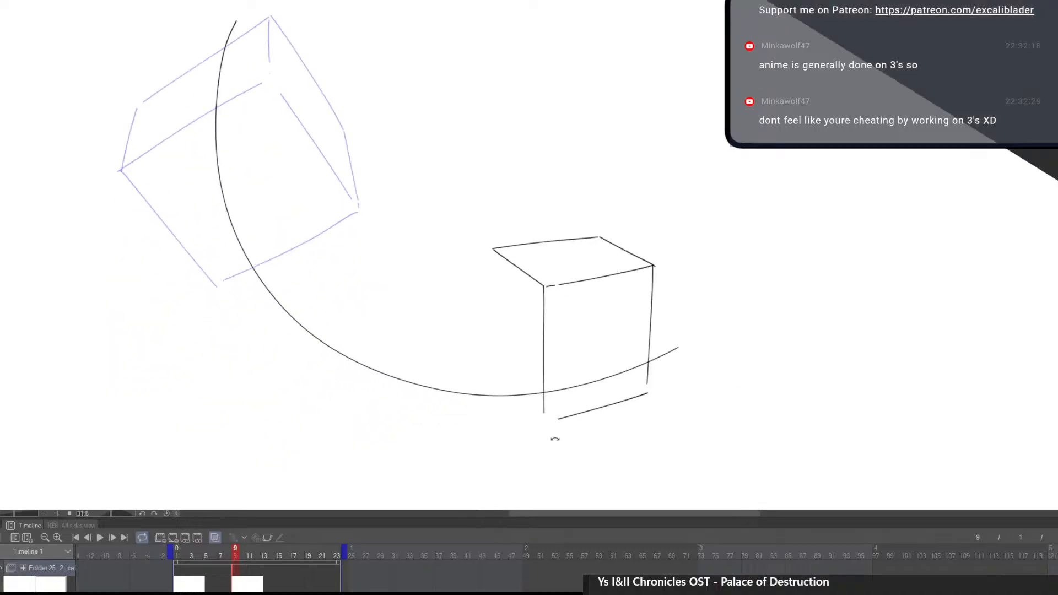
Add the second cube's narrow side face with an outer side edge and a short bottom edge
mouse_move(494, 253)
mouse_down()
mouse_move(497, 368)
mouse_move(525, 396)
mouse_up()
key(ctrl+z)
key(ctrl+z)
drag(498, 368, 533, 416)
mouse_move(597, 425)
mouse_down()
mouse_move(576, 456)
mouse_move(597, 462)
mouse_up()
click(598, 462)
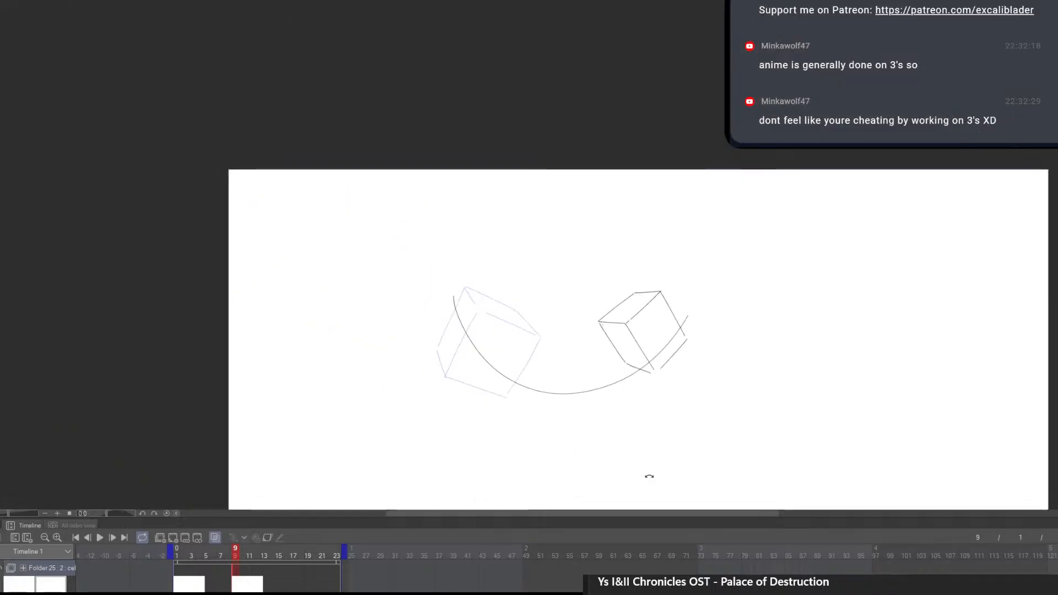
Sketch trial guide arcs linking matching upper and lower corners of the two cubes and undo them
scroll(653, 404, up, 5)
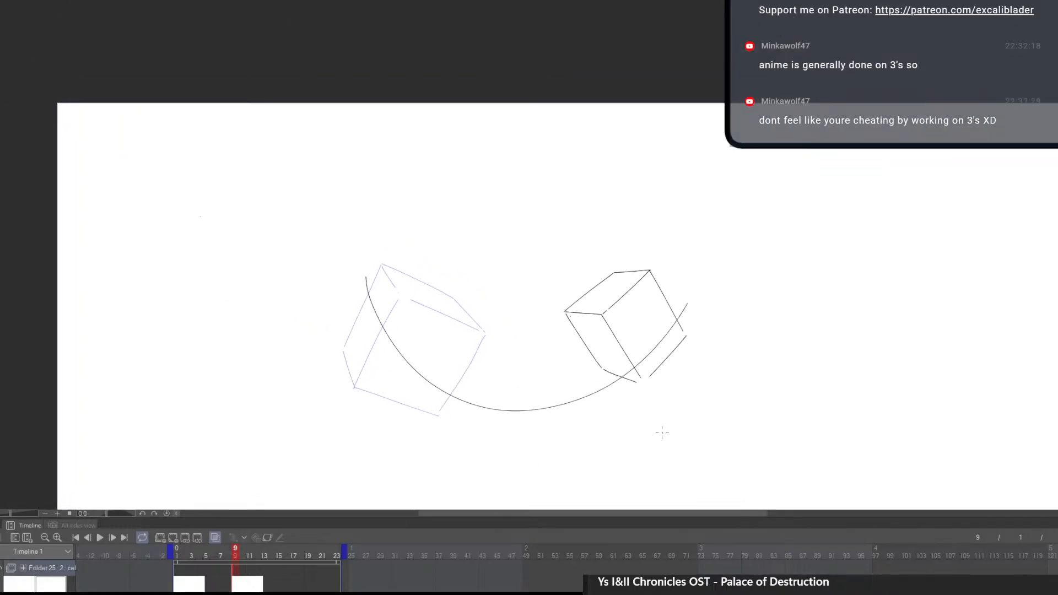
mouse_move(408, 325)
mouse_down()
mouse_move(466, 293)
mouse_move(662, 264)
mouse_up()
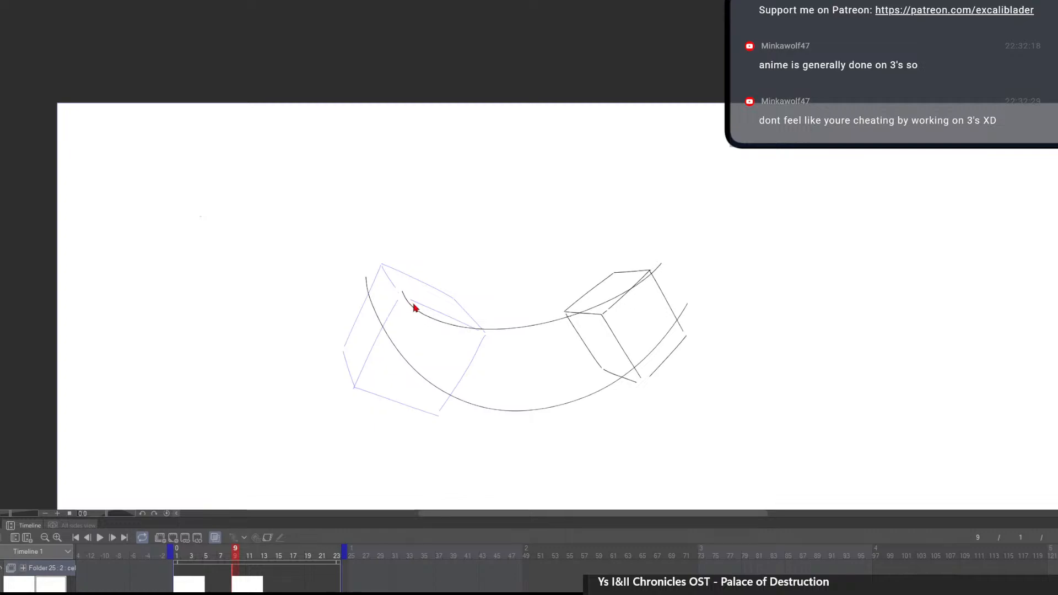
key(ctrl+z)
key(ctrl+z)
mouse_move(414, 303)
mouse_down()
mouse_move(592, 329)
mouse_move(639, 287)
mouse_up()
key(ctrl+z)
mouse_move(405, 295)
mouse_down()
mouse_move(428, 316)
mouse_move(607, 314)
mouse_up()
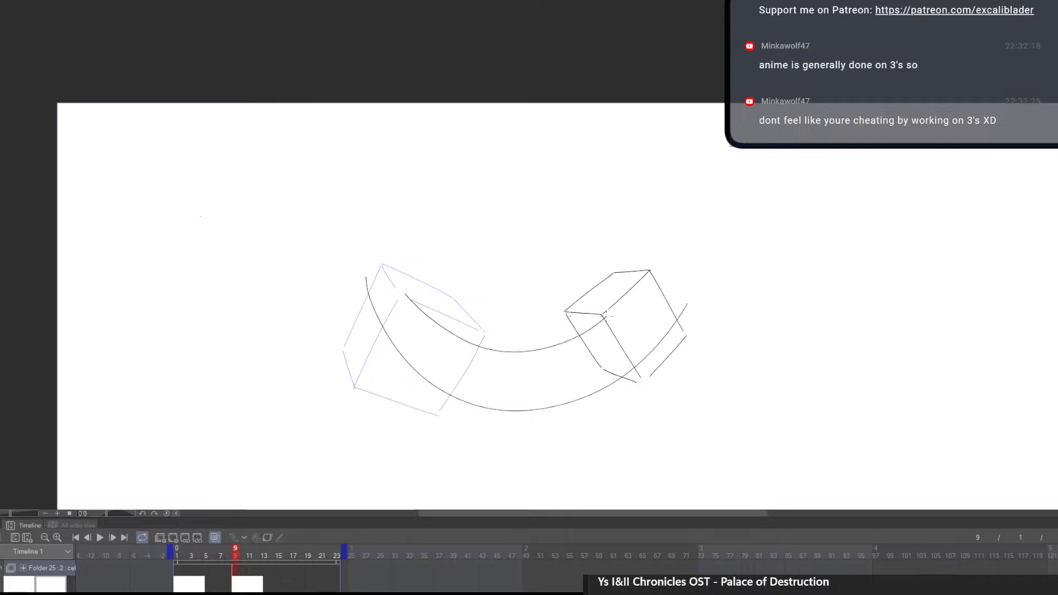
mouse_move(365, 382)
mouse_down()
mouse_move(394, 415)
mouse_move(618, 400)
mouse_move(641, 367)
mouse_move(456, 438)
mouse_move(648, 397)
mouse_up()
key(ctrl+z)
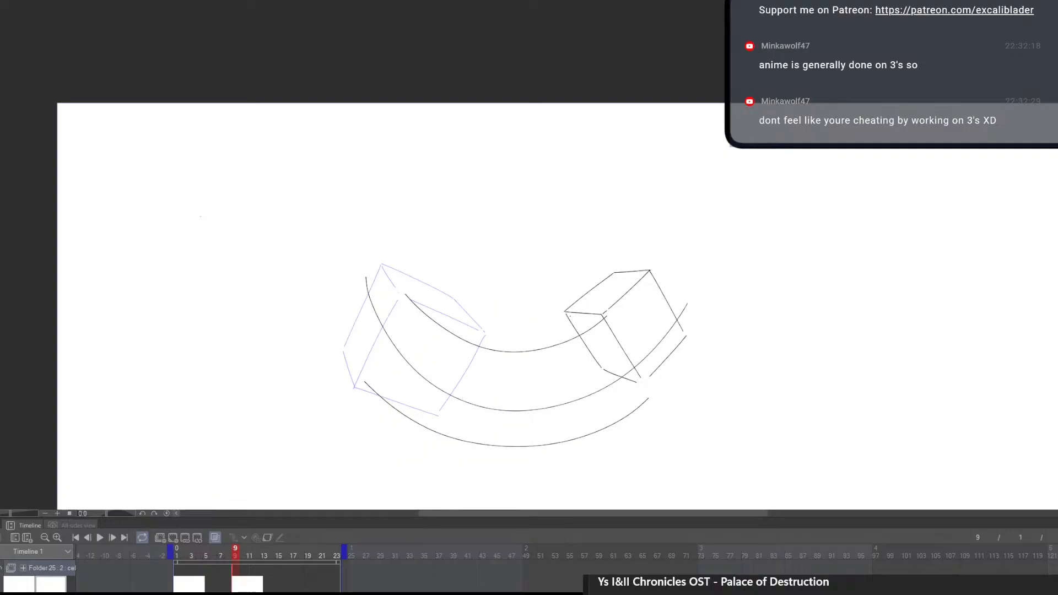
key(ctrl+z)
key(ctrl+z)
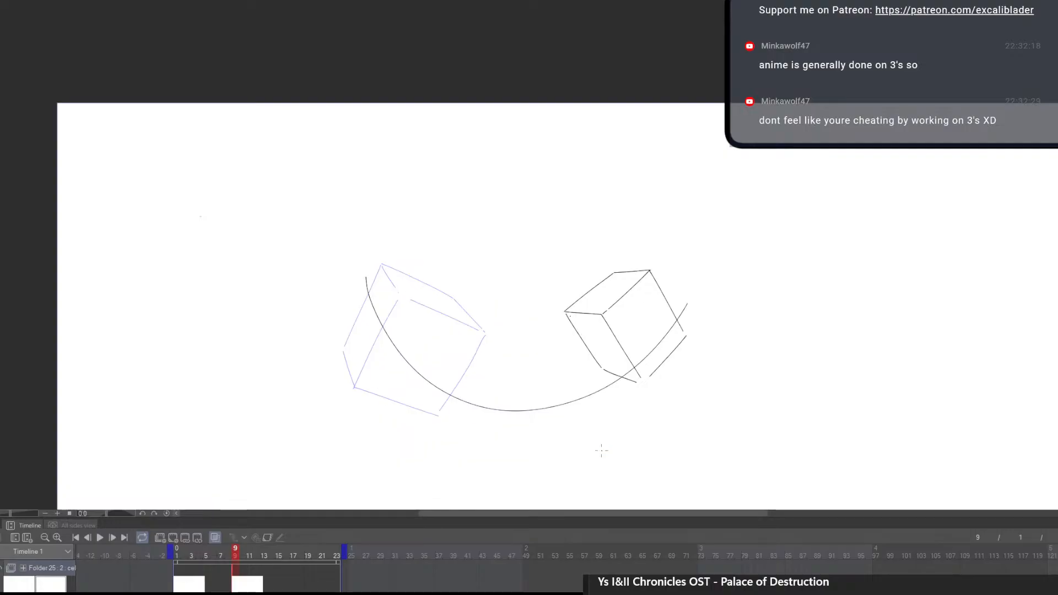
Enlarge the second cube slightly with a free transform and apply it
key(ctrl+t)
drag(690, 325, 697, 326)
click(594, 407)
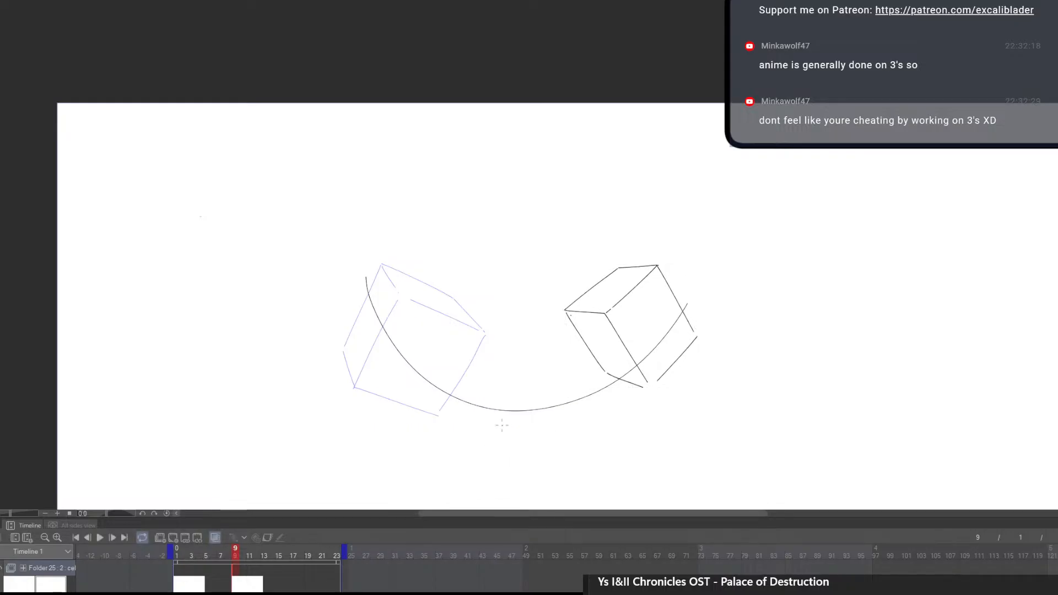
scroll(645, 397, up, 2)
drag(647, 406, 586, 361)
scroll(567, 358, up, 2)
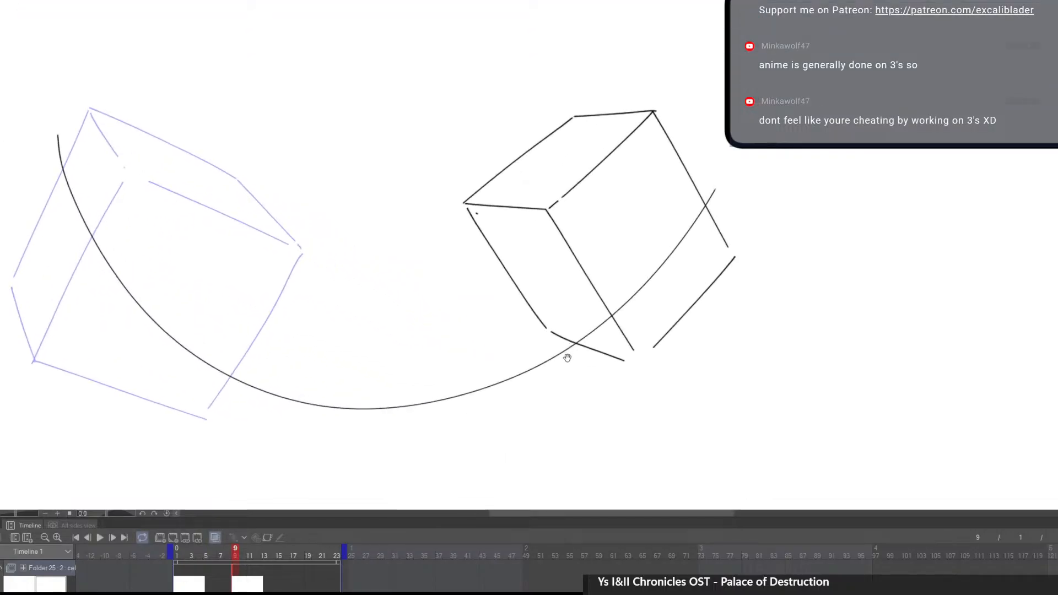
scroll(584, 375, down, 2)
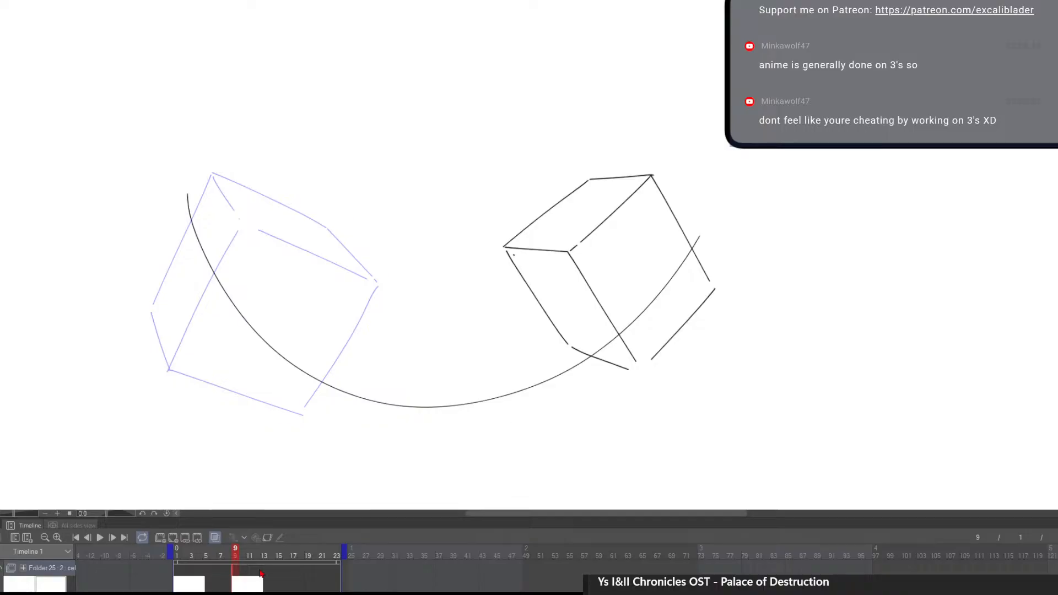
Move the second cube's cel from frame 9 to frame 12 and add a new blank cel on frame 7
click(191, 586)
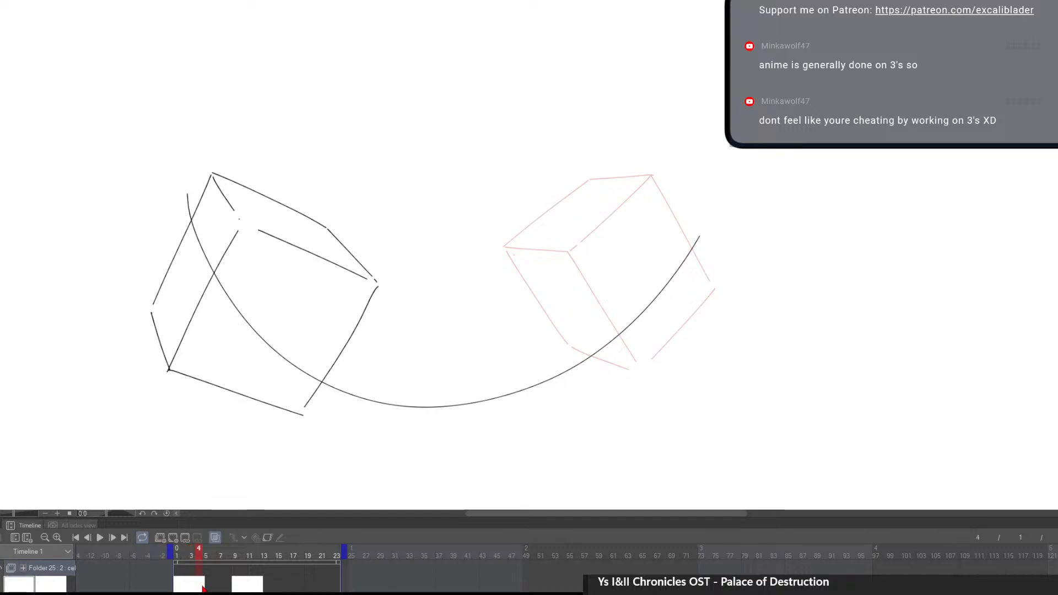
click(200, 585)
click(237, 582)
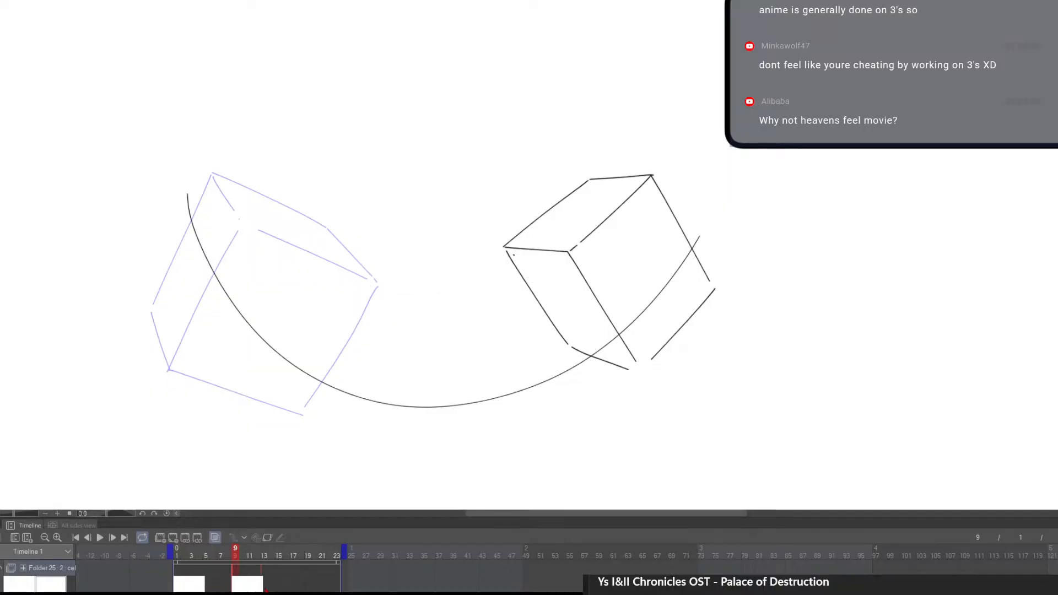
drag(268, 589, 290, 589)
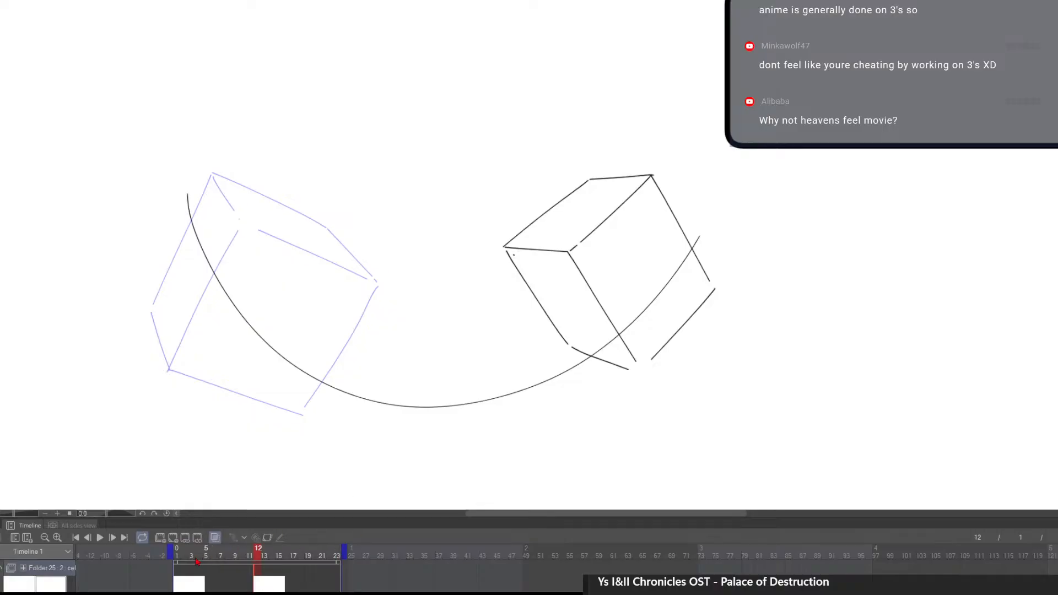
click(221, 588)
click(173, 538)
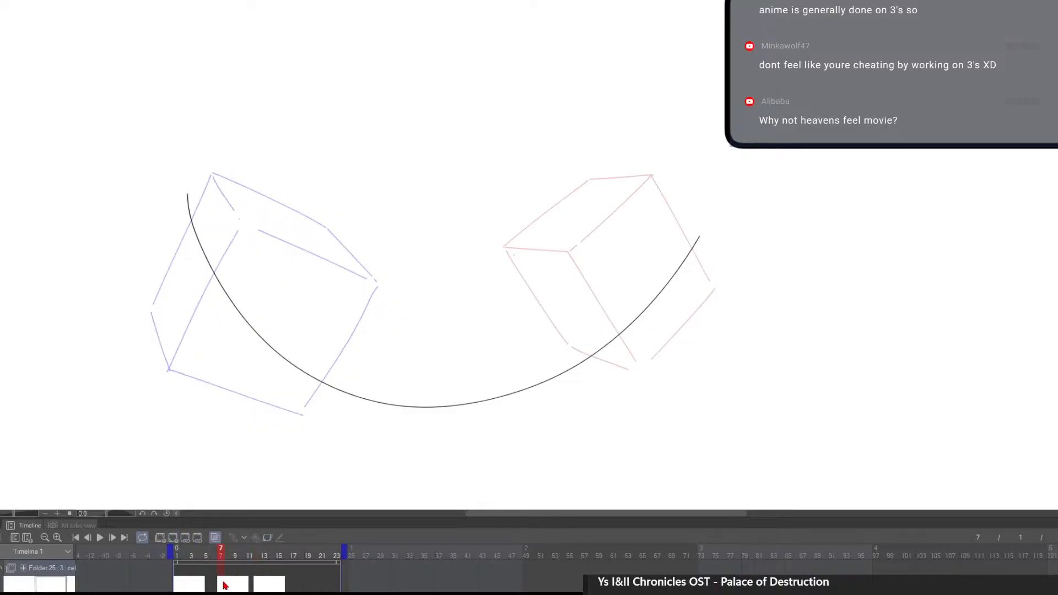
On the frame 7 cel, draw the near top edge of a middle cube between the two onion-skinned cubes
drag(370, 288, 528, 254)
key(ctrl+z)
drag(388, 285, 519, 266)
drag(332, 240, 380, 282)
key(ctrl+z)
drag(334, 246, 386, 285)
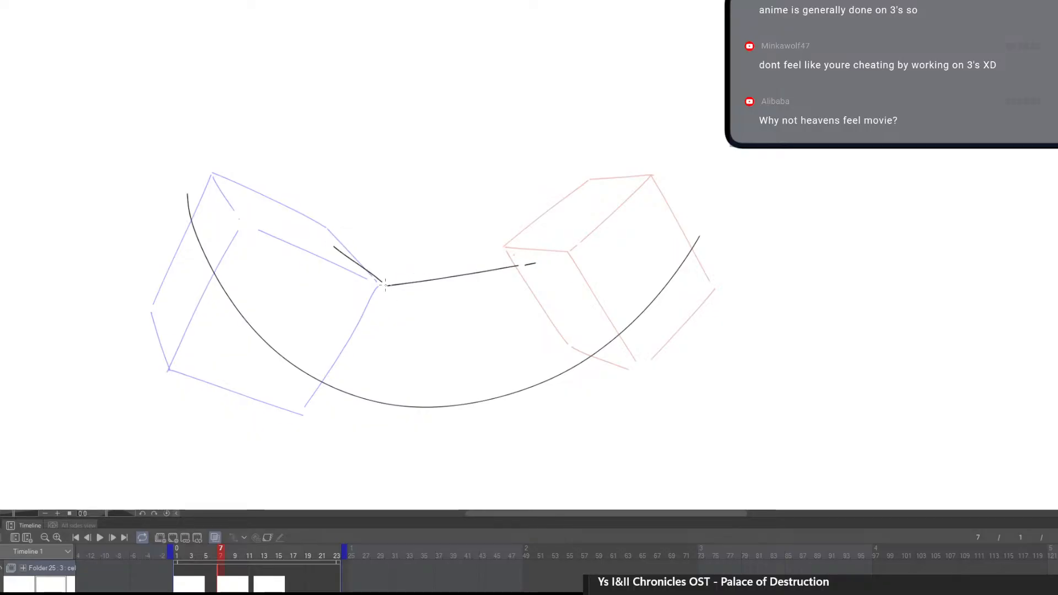
drag(334, 240, 468, 227)
key(ctrl+z)
key(ctrl+z)
drag(342, 239, 389, 281)
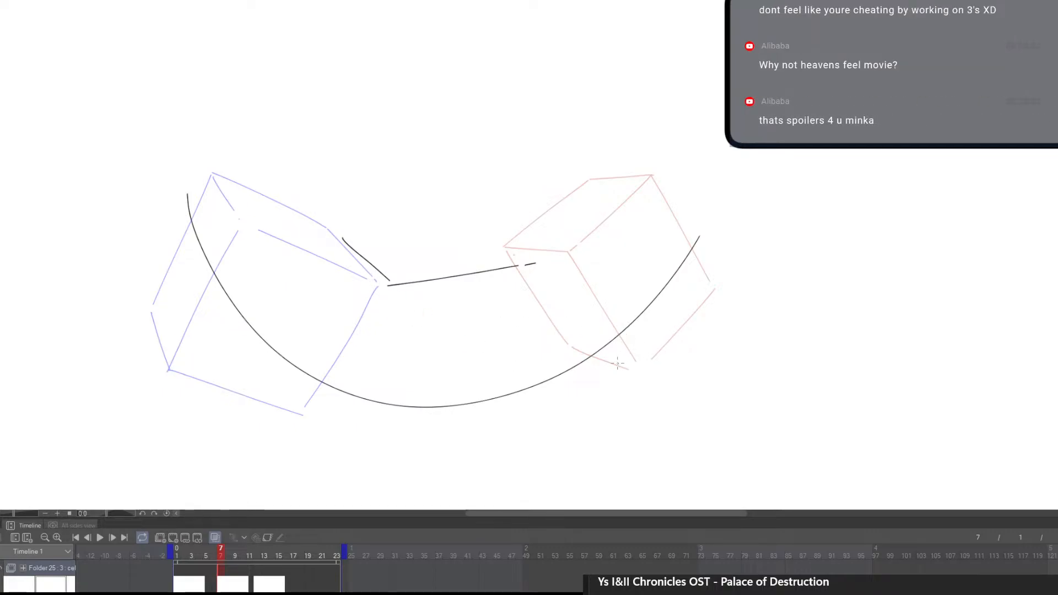
key(ctrl+z)
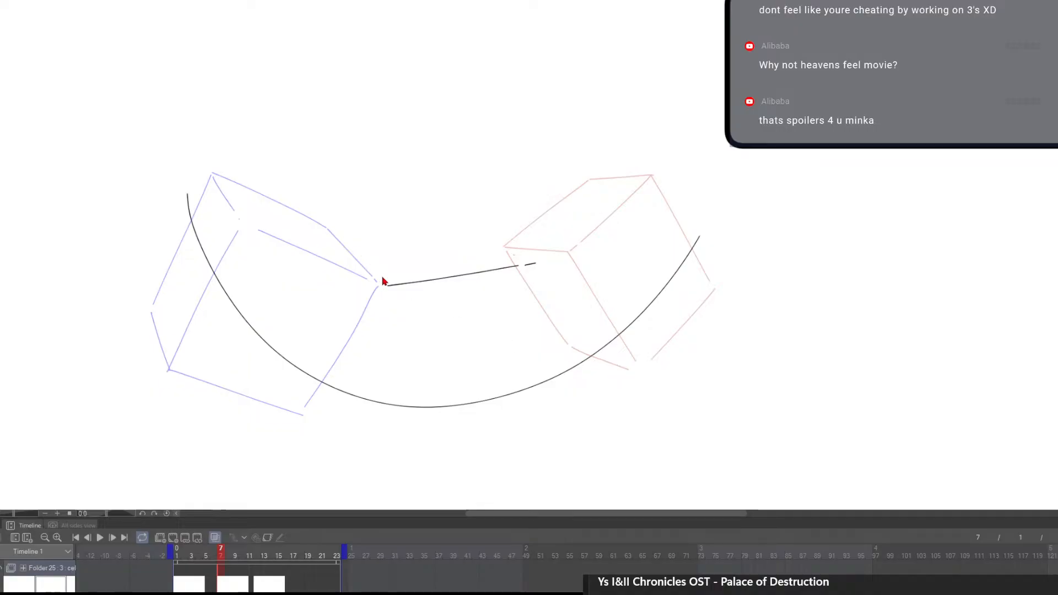
Close the middle cube's top face with its left, back and right edges
drag(324, 237, 382, 281)
mouse_move(328, 235)
mouse_down()
mouse_move(470, 229)
mouse_move(430, 230)
mouse_move(493, 247)
mouse_move(536, 265)
mouse_up()
key(ctrl+z)
key(ctrl+z)
mouse_move(331, 239)
mouse_down()
mouse_move(470, 232)
mouse_move(528, 265)
mouse_up()
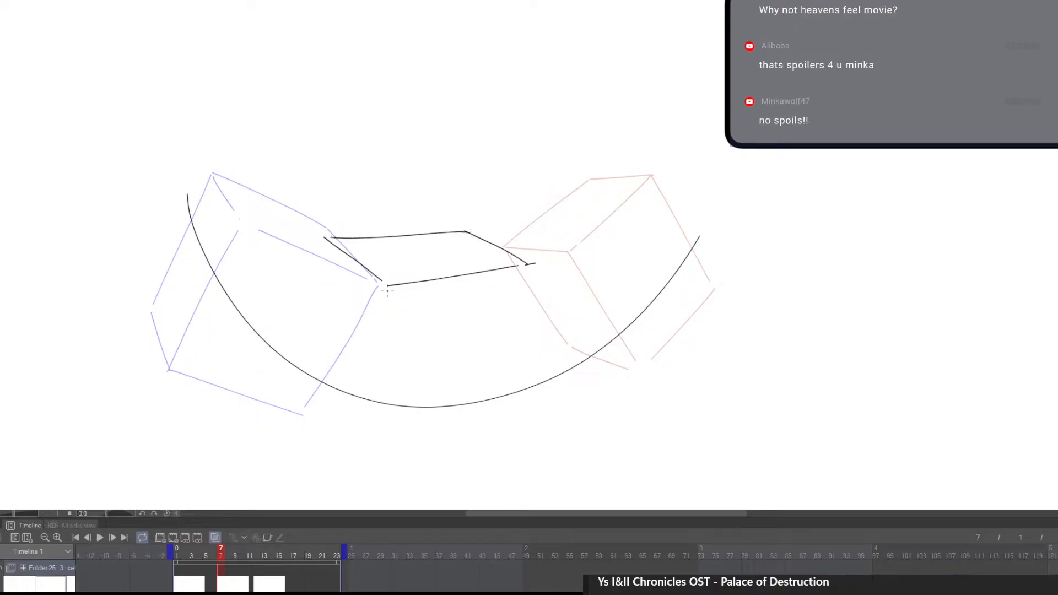
Draw the middle cube's near vertical edge and its left side face with an outer vertical and a slanted bottom edge
drag(388, 291, 396, 432)
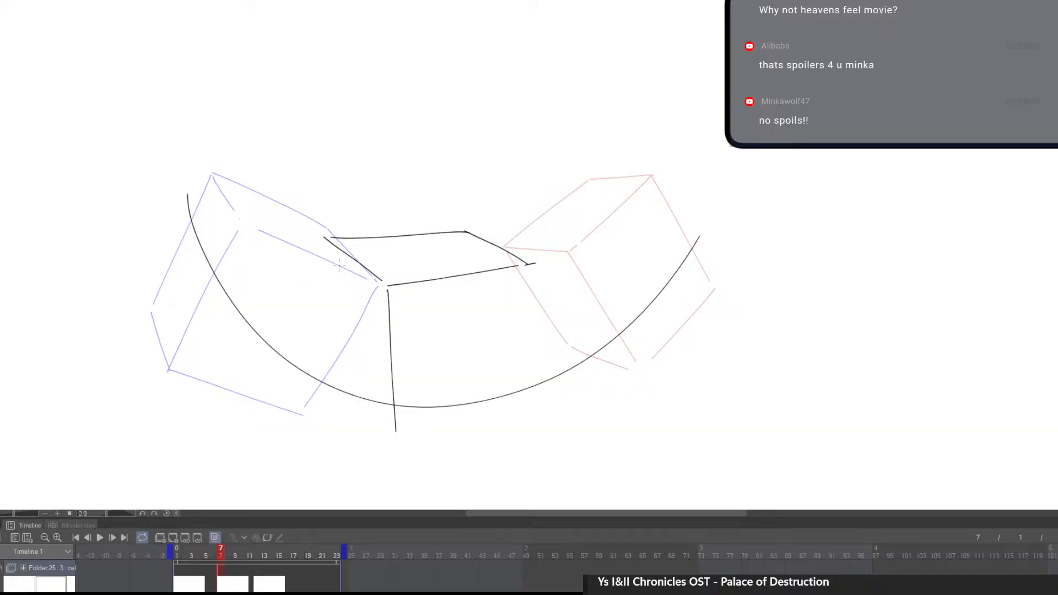
drag(326, 239, 332, 379)
key(ctrl+z)
mouse_move(328, 247)
mouse_down()
mouse_move(340, 401)
mouse_move(354, 394)
mouse_move(419, 461)
mouse_move(403, 458)
mouse_move(397, 439)
mouse_move(519, 411)
mouse_up()
key(ctrl+z)
Close the middle cube's front face with its bottom edge and right vertical edge
drag(399, 438, 528, 409)
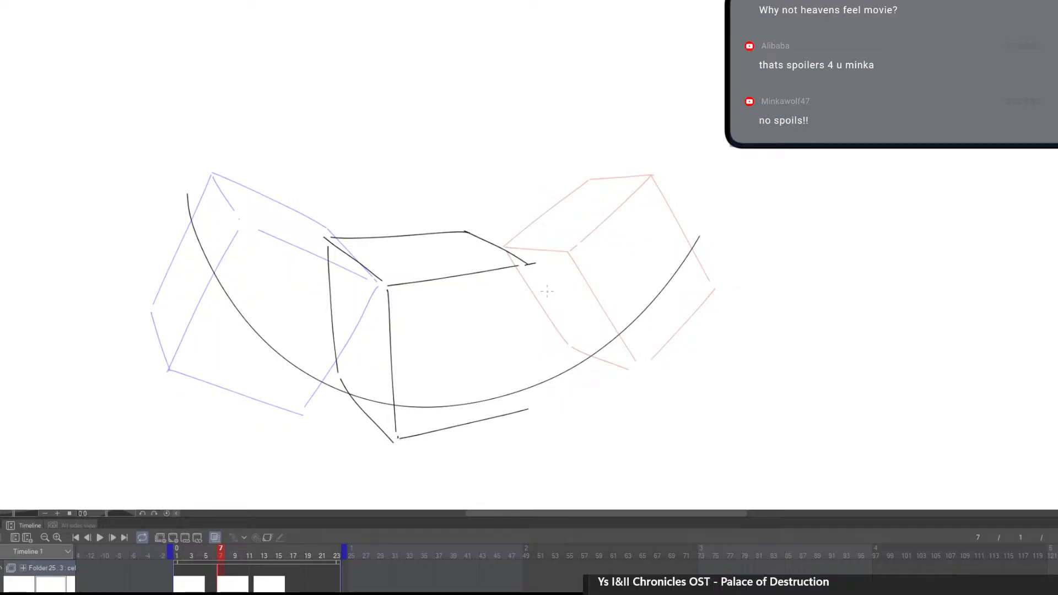
key(ctrl+z)
drag(400, 442, 538, 406)
drag(530, 268, 524, 404)
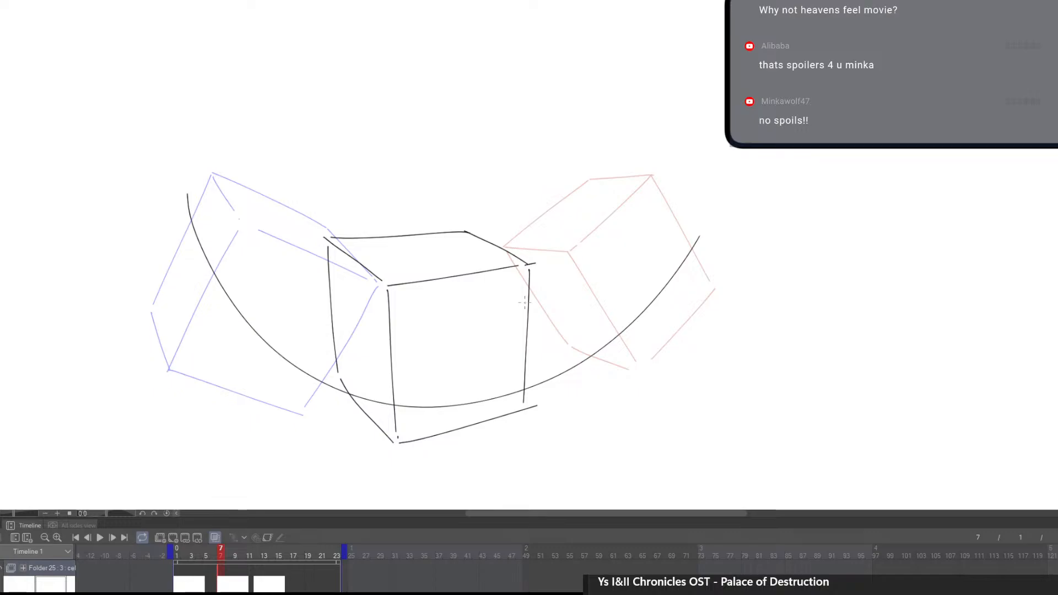
Flip through the cels on frames 1, 7 and 12 to compare the cube poses and their top faces
key(Left)
key(Right)
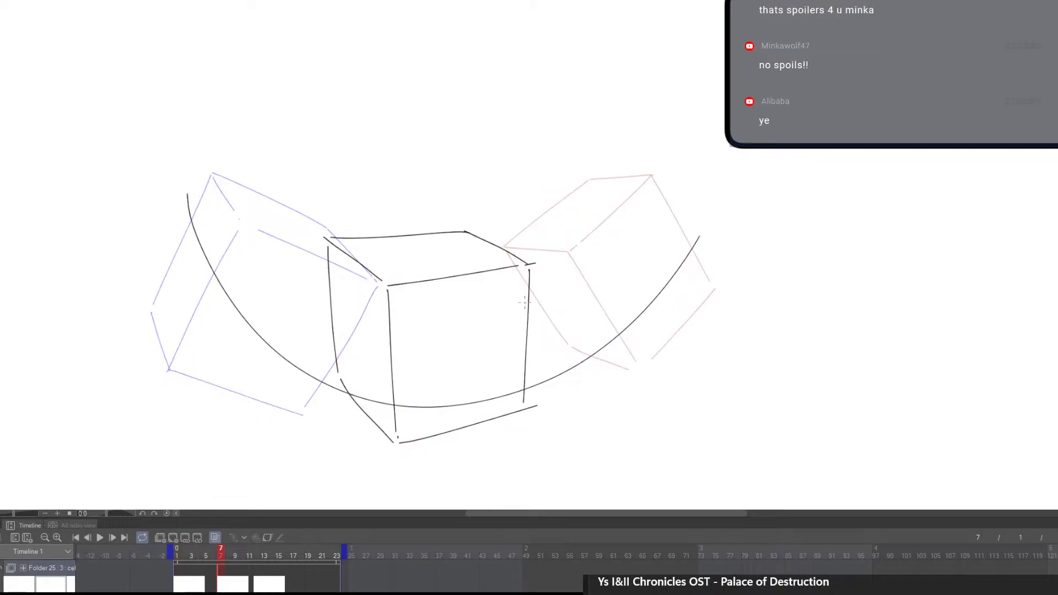
key(Right)
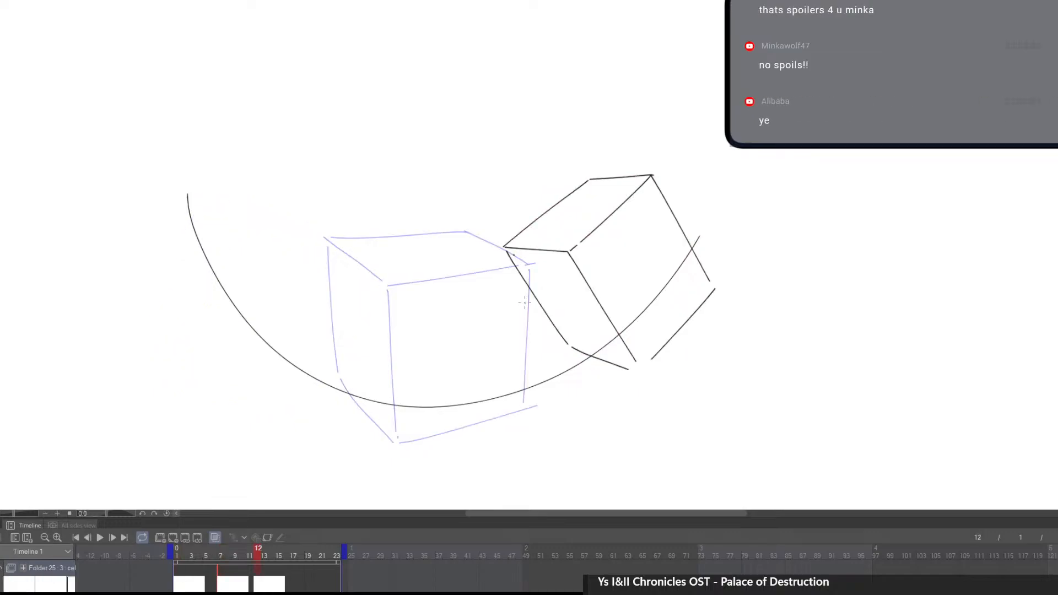
key(Right)
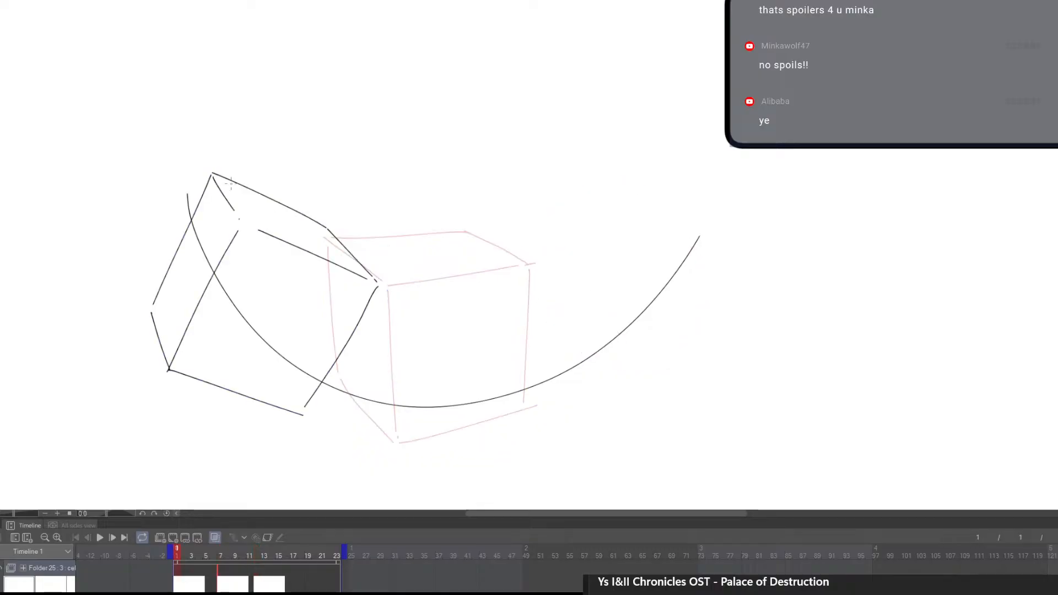
key(Right)
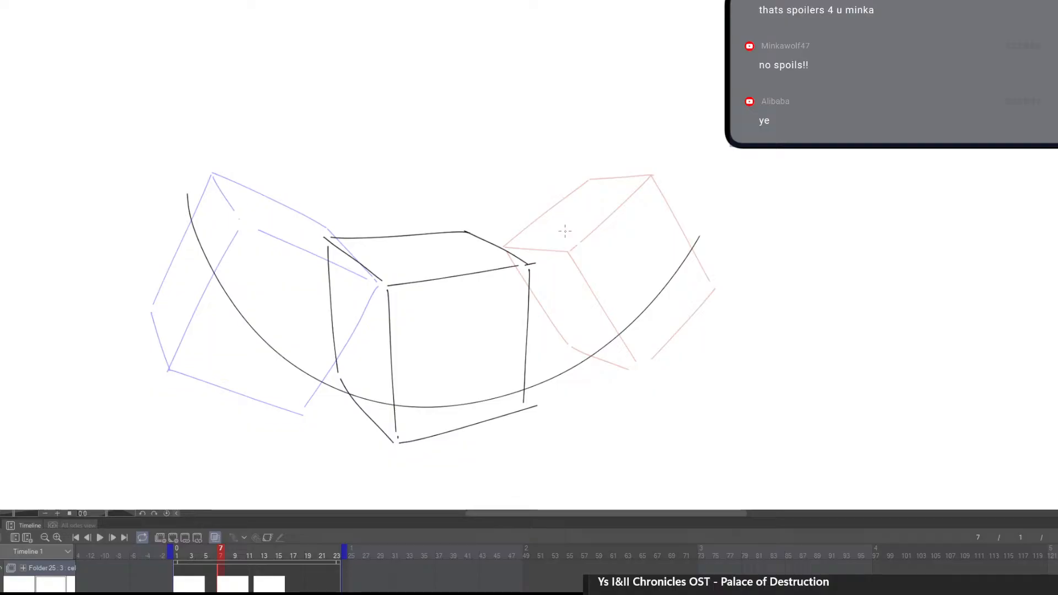
mouse_move(569, 168)
mouse_down()
mouse_move(510, 247)
mouse_move(508, 214)
mouse_up()
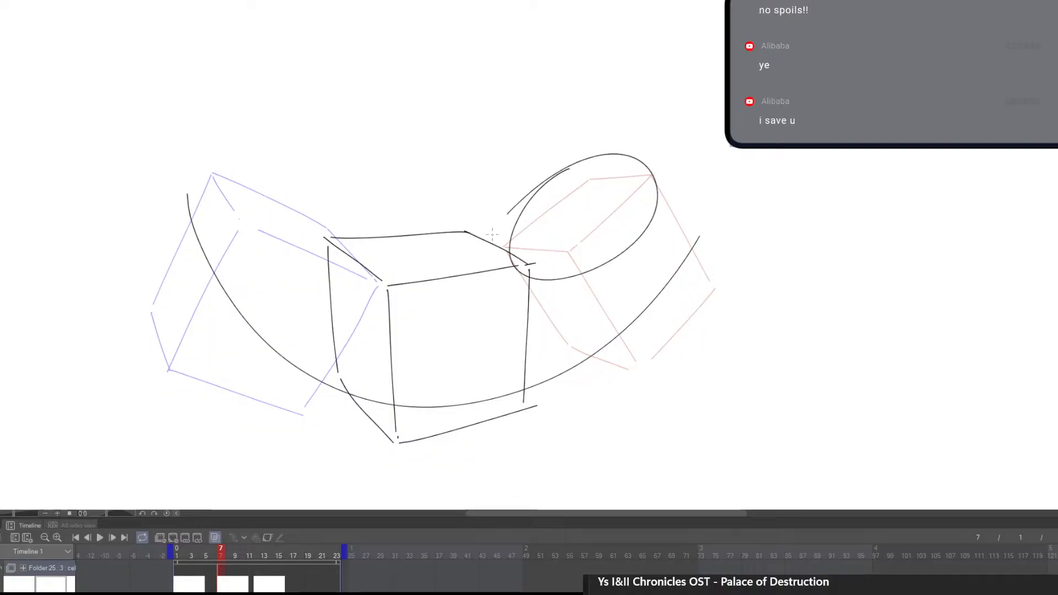
key(ctrl+z)
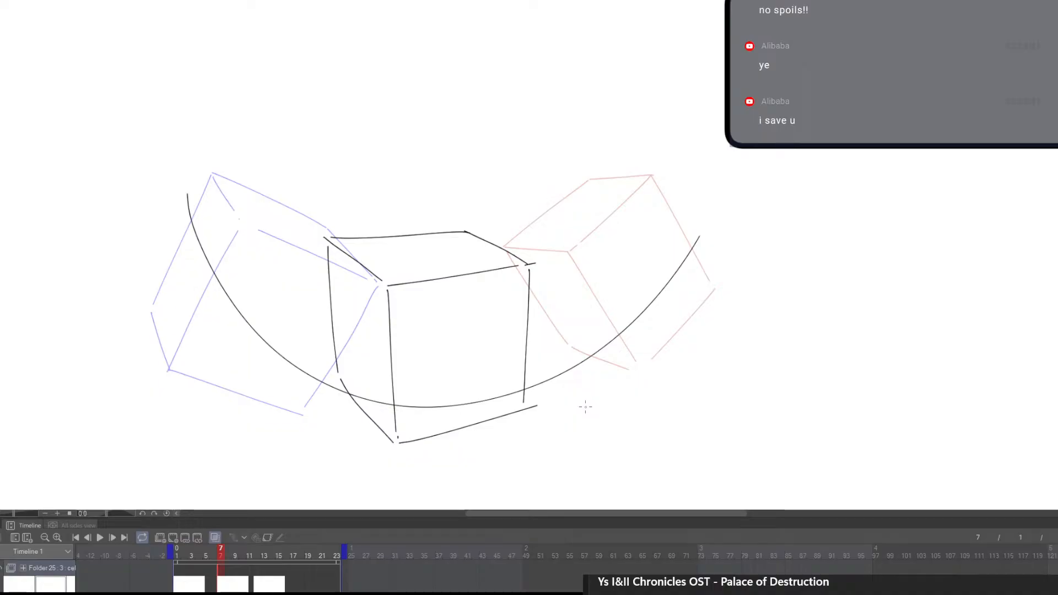
On the frame 12 cel, erase the cube's back and left top edges, keeping the front face's upper edge
key(Right)
key(e)
mouse_move(512, 250)
mouse_down()
mouse_move(549, 254)
mouse_move(503, 250)
mouse_move(564, 255)
mouse_move(521, 246)
mouse_move(577, 186)
mouse_move(642, 165)
mouse_up()
key(p)
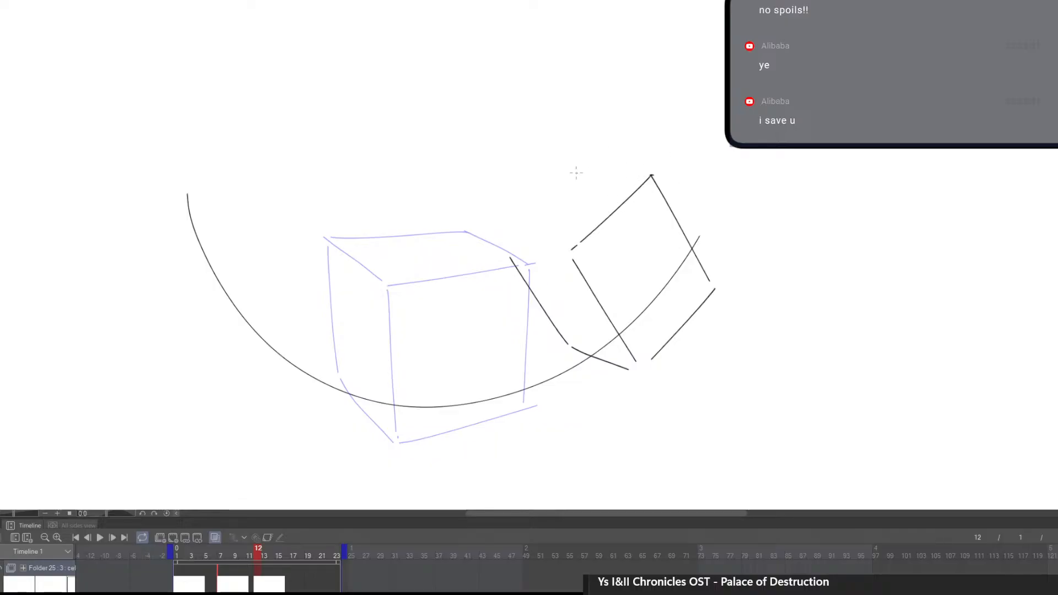
Redraw the frame 12 cube's top face wider, with new back, outer and short left edges
drag(565, 172, 647, 176)
key(ctrl+z)
key(e)
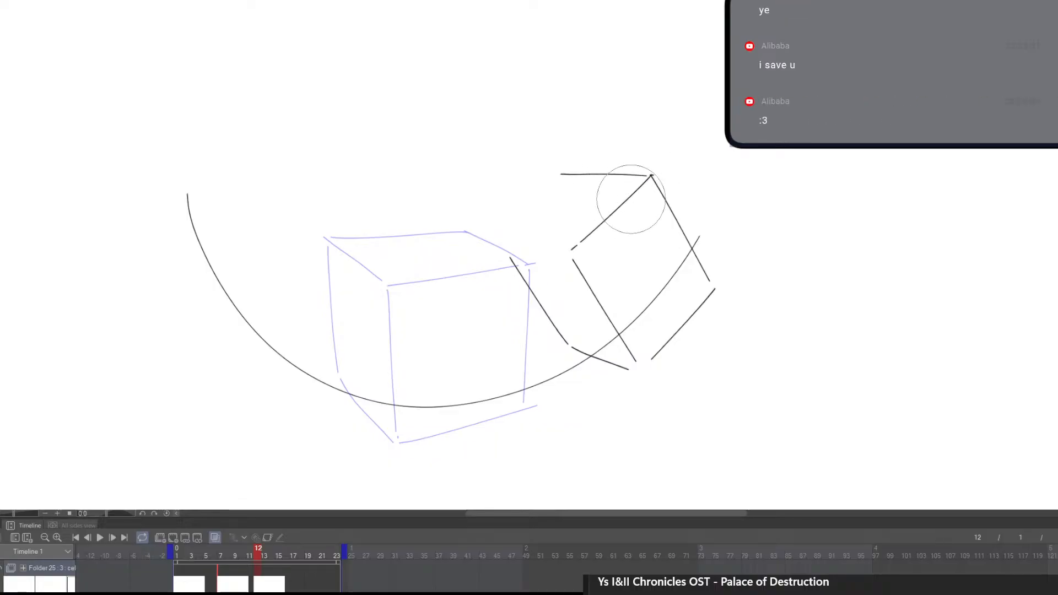
key(p)
drag(580, 160, 499, 225)
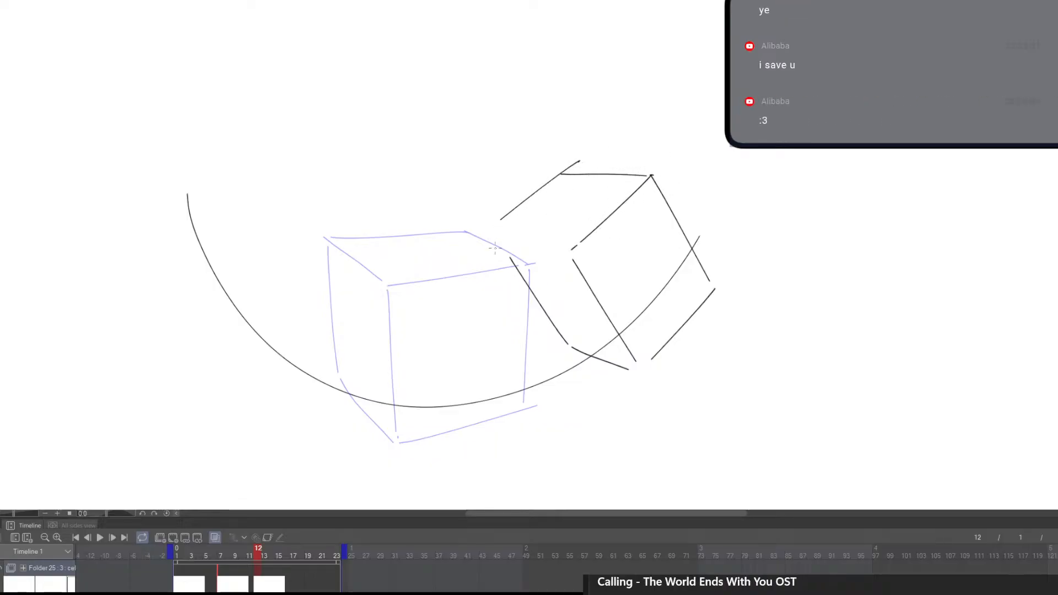
key(ctrl+z)
drag(570, 162, 478, 229)
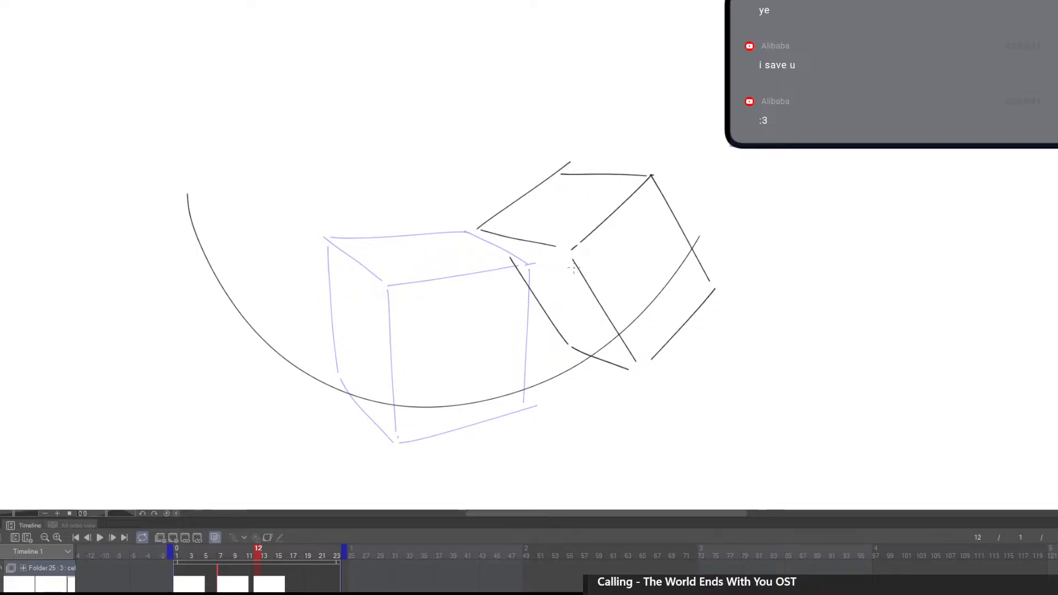
Replace the frame 12 cube's old left side and bottom edges with new ones starting from the widened top face's corner
drag(601, 424, 484, 389)
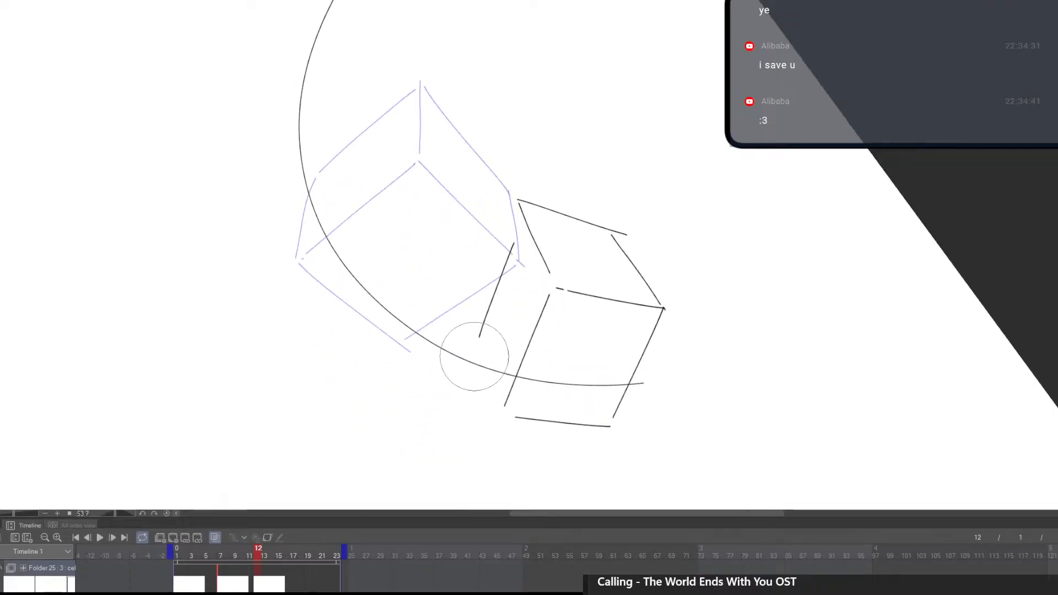
drag(474, 350, 508, 238)
key(p)
drag(516, 201, 476, 307)
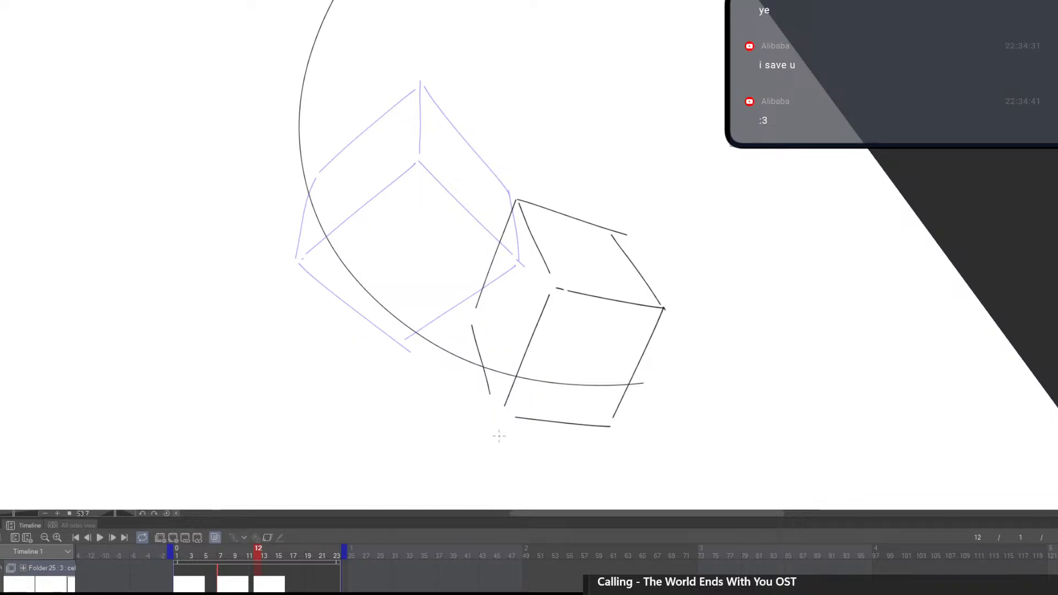
mouse_move(501, 437)
mouse_down()
mouse_move(683, 458)
mouse_move(777, 330)
mouse_move(587, 449)
mouse_move(524, 415)
mouse_move(596, 475)
mouse_move(669, 442)
mouse_move(488, 438)
mouse_move(544, 398)
mouse_up()
key(ctrl+z)
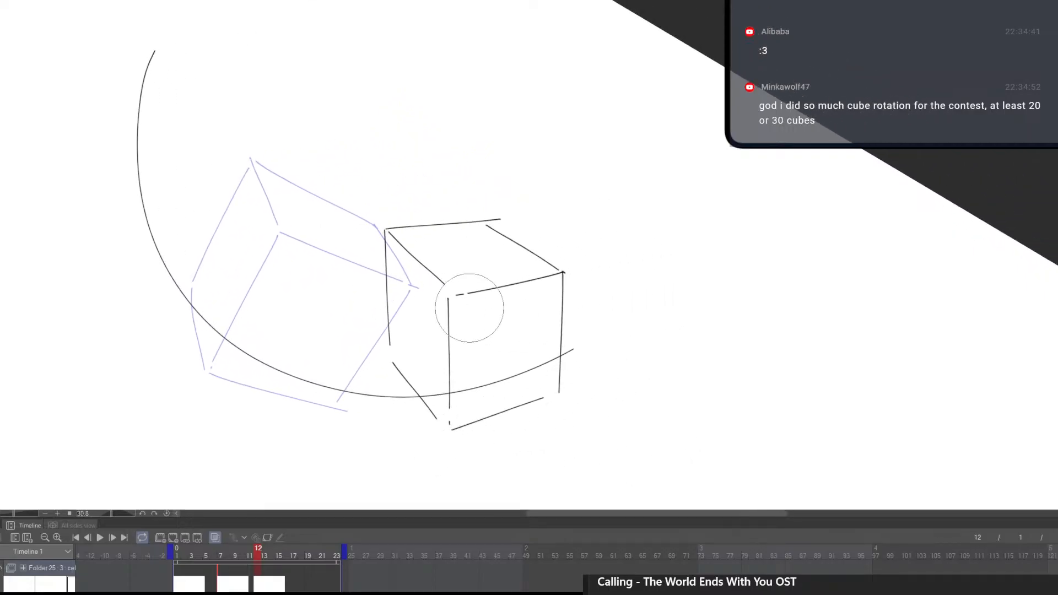
On the frame 12 cel, redraw the front face's upper edge slightly higher and replace the outer side edge to meet its new corner
key(ctrl+z)
drag(452, 285, 561, 267)
key(e)
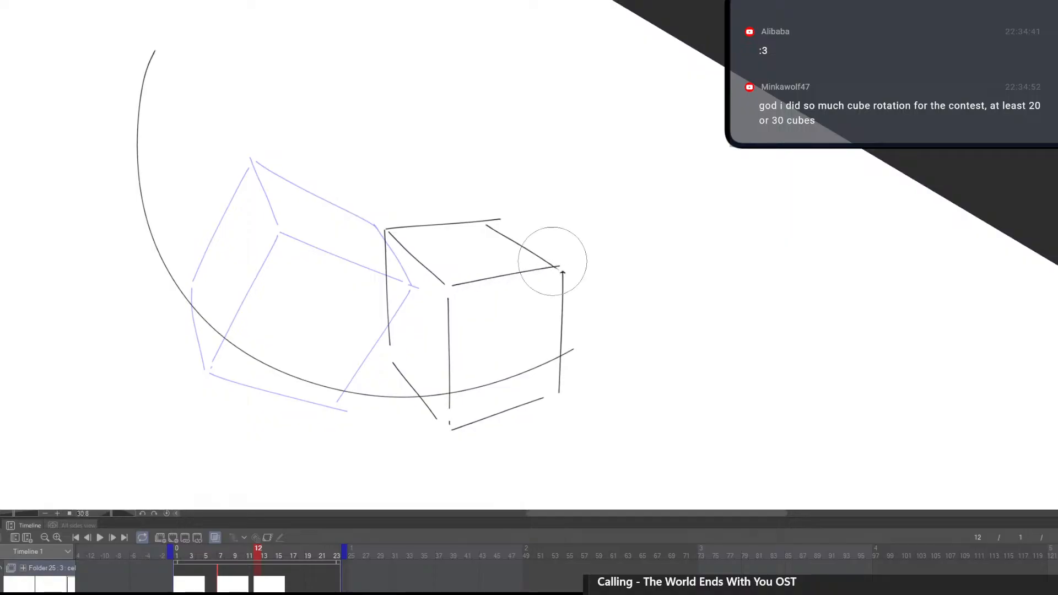
mouse_move(482, 228)
mouse_down()
mouse_move(576, 269)
mouse_move(562, 386)
mouse_up()
key(p)
key(e)
key(p)
drag(569, 268, 553, 416)
double_click(562, 423)
drag(577, 370, 591, 372)
Flip back and forth through the cels on frames 1, 7 and 12 to examine the cube's motion along the arc
key(Left)
key(Left)
key(Right)
key(Right)
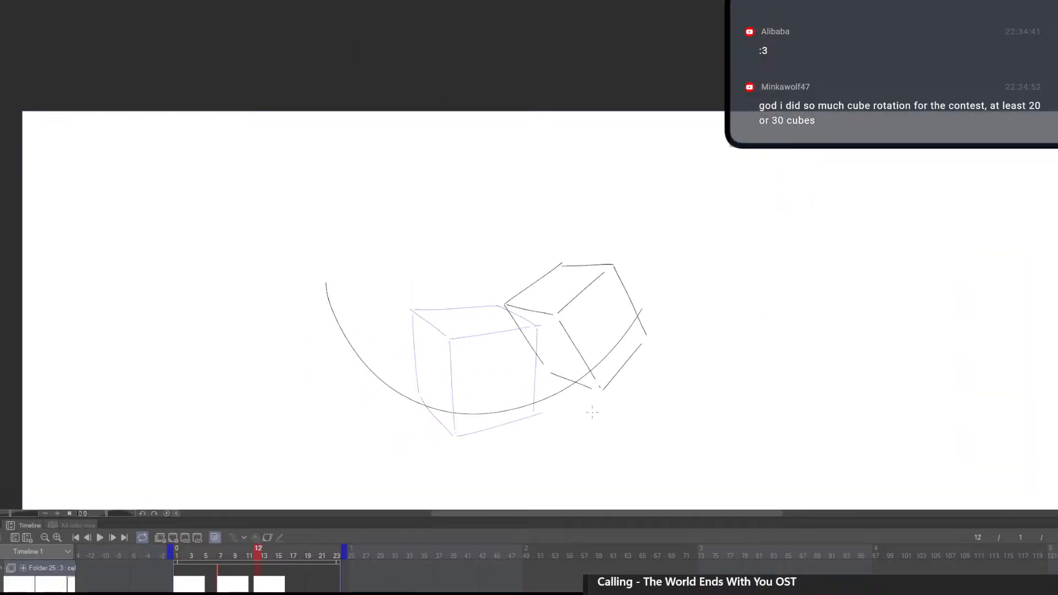
key(Left)
key(Left)
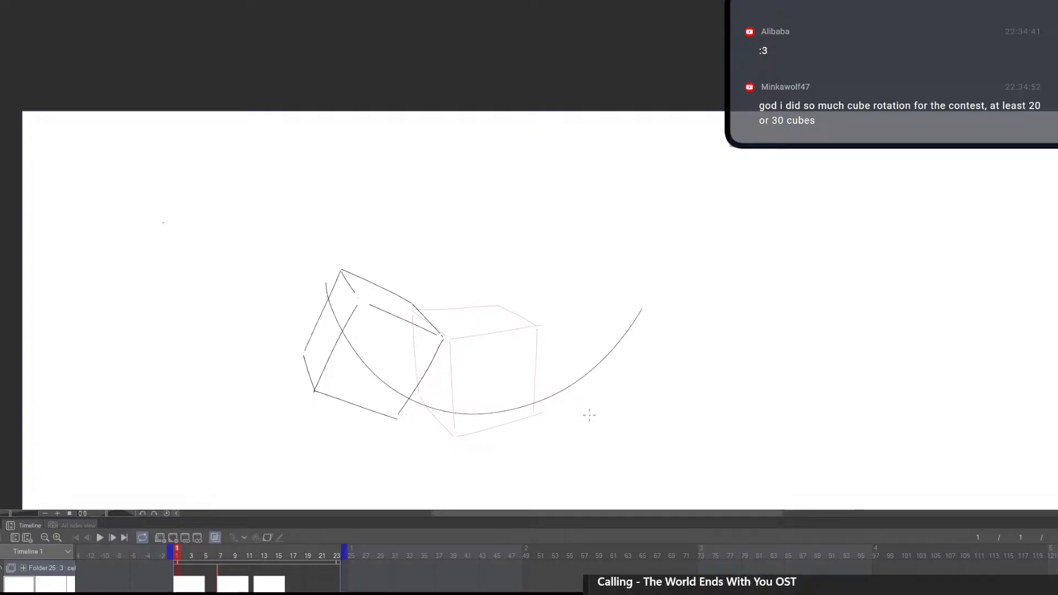
key(Right)
key(Right)
key(Left)
key(Left)
key(Right)
key(Right)
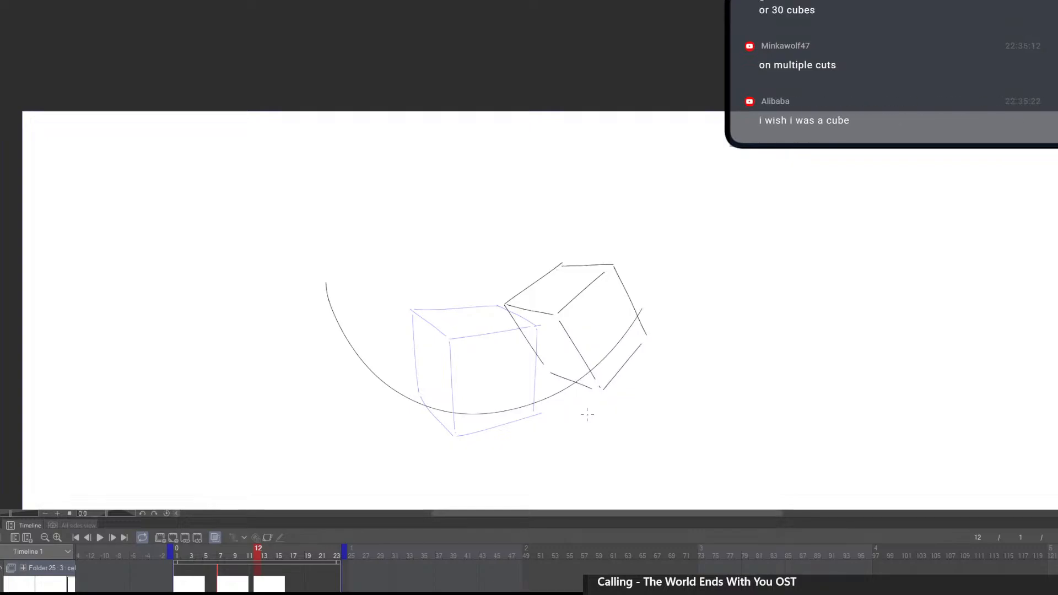
key(Left)
key(Left)
key(Right)
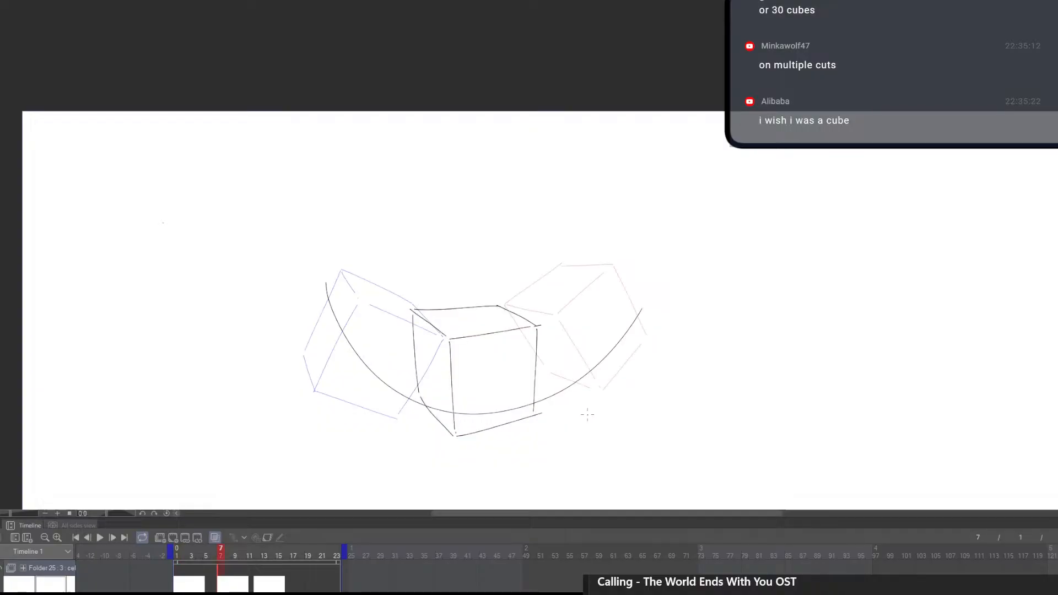
key(Right)
key(Left)
key(Left)
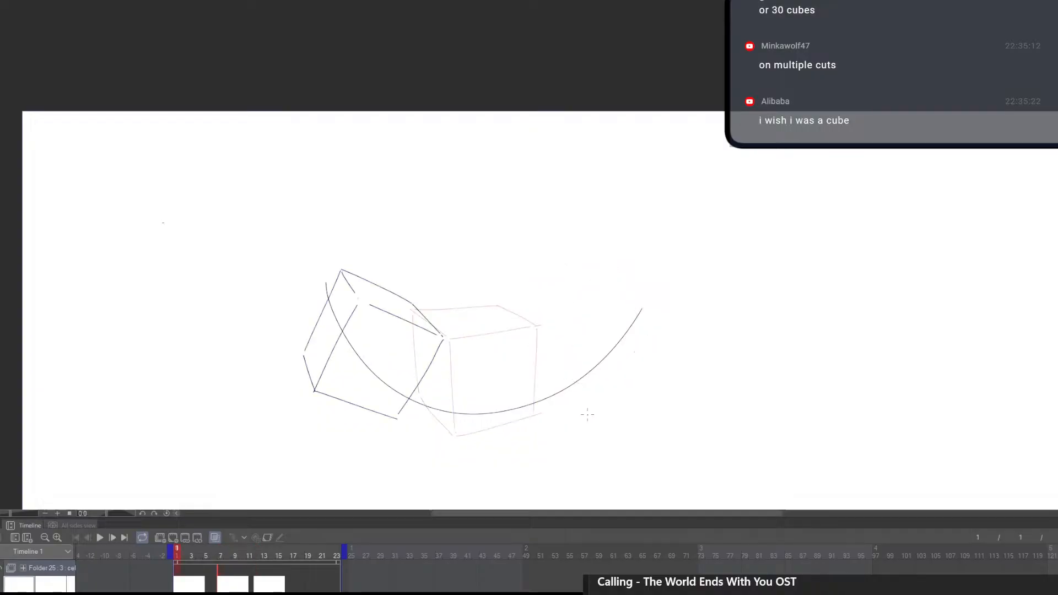
key(Right)
key(Right)
key(Left)
key(Left)
key(Right)
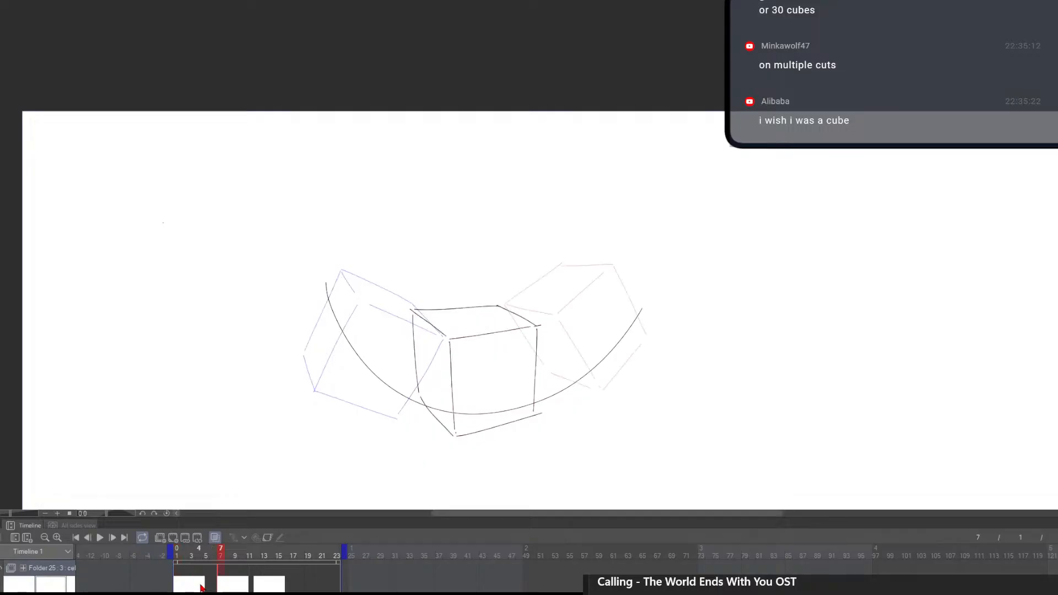
Add a blank cel on frame 4 for an in-between cube pose
key(Left)
click(198, 586)
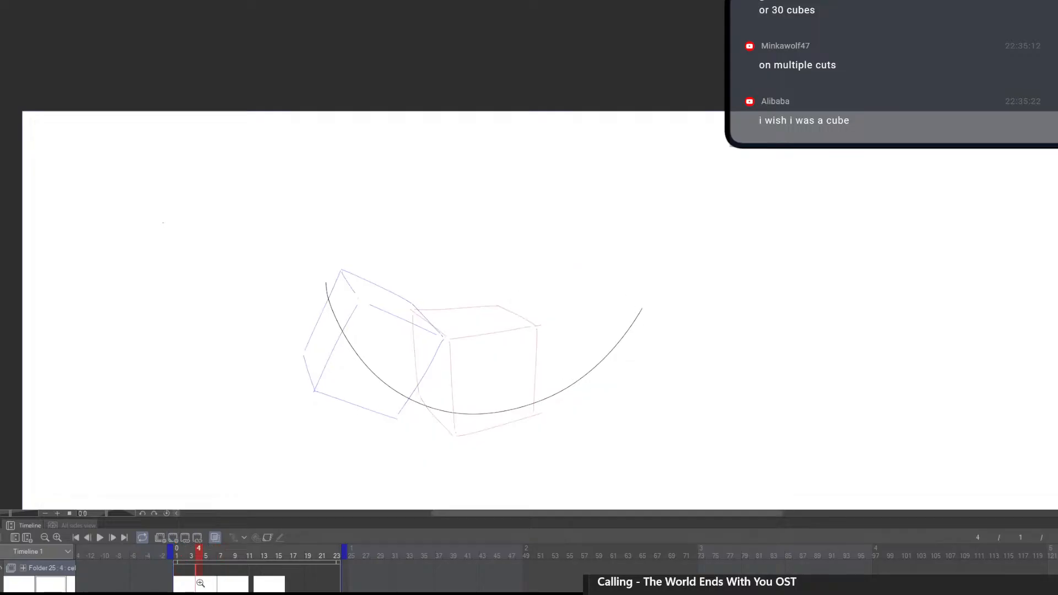
drag(400, 332, 530, 316)
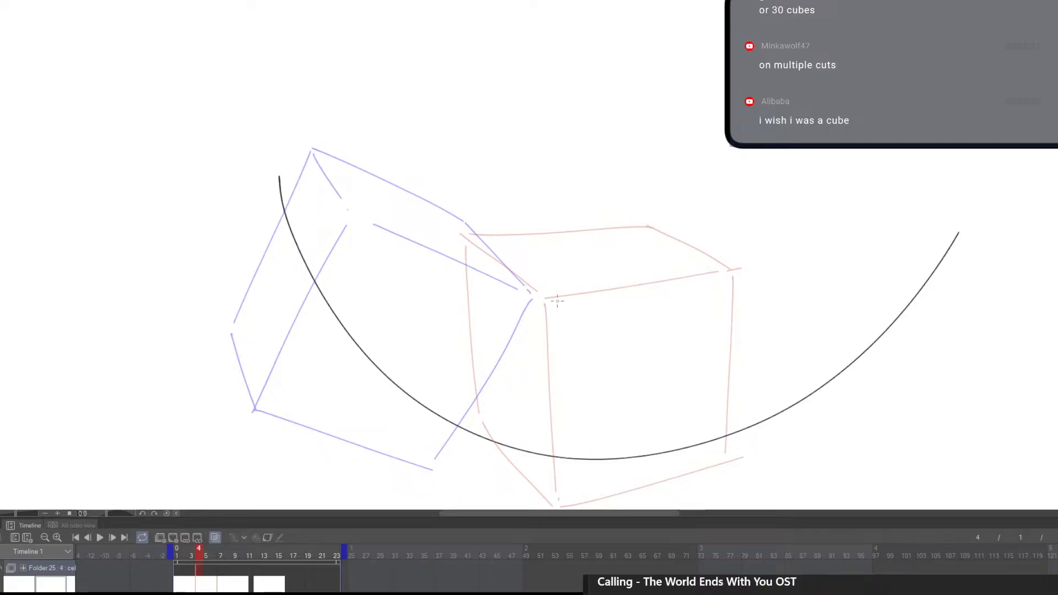
Draw the frame 4 cube's top face as a slanted parallelogram between the onion-skinned frame 1 and frame 7 poses
drag(438, 267, 652, 279)
key(ctrl+z)
drag(435, 265, 677, 283)
drag(391, 205, 434, 260)
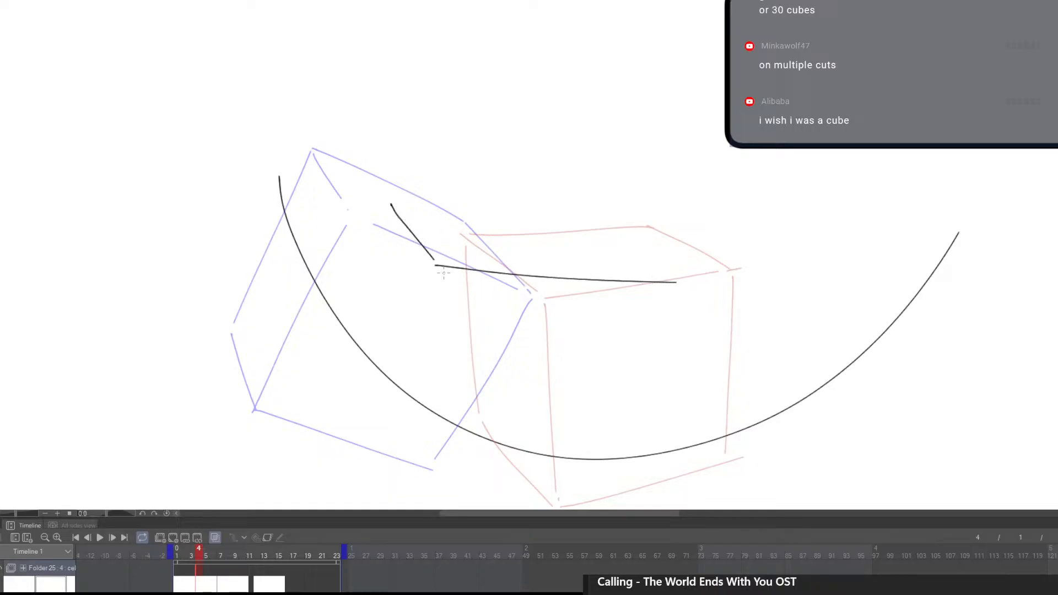
mouse_move(392, 204)
mouse_down()
mouse_move(572, 231)
mouse_move(650, 282)
mouse_up()
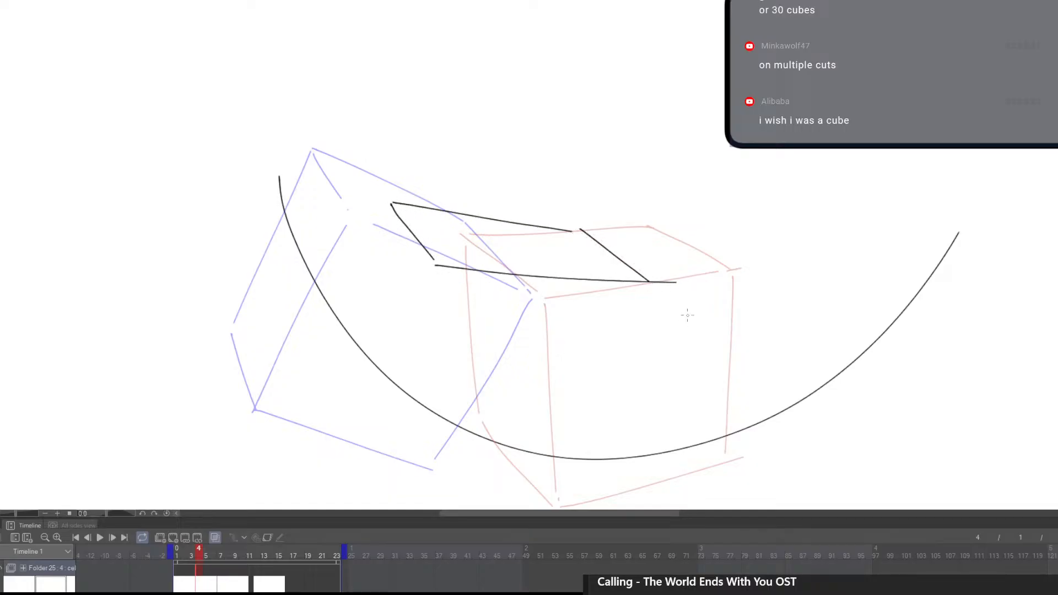
Draw the two long side edges of the frame 4 cube's front face down from the top face, slanting slightly inward to the left
mouse_move(434, 266)
mouse_down()
mouse_move(415, 462)
mouse_move(421, 357)
mouse_move(394, 484)
mouse_up()
key(ctrl+z)
drag(649, 284, 601, 488)
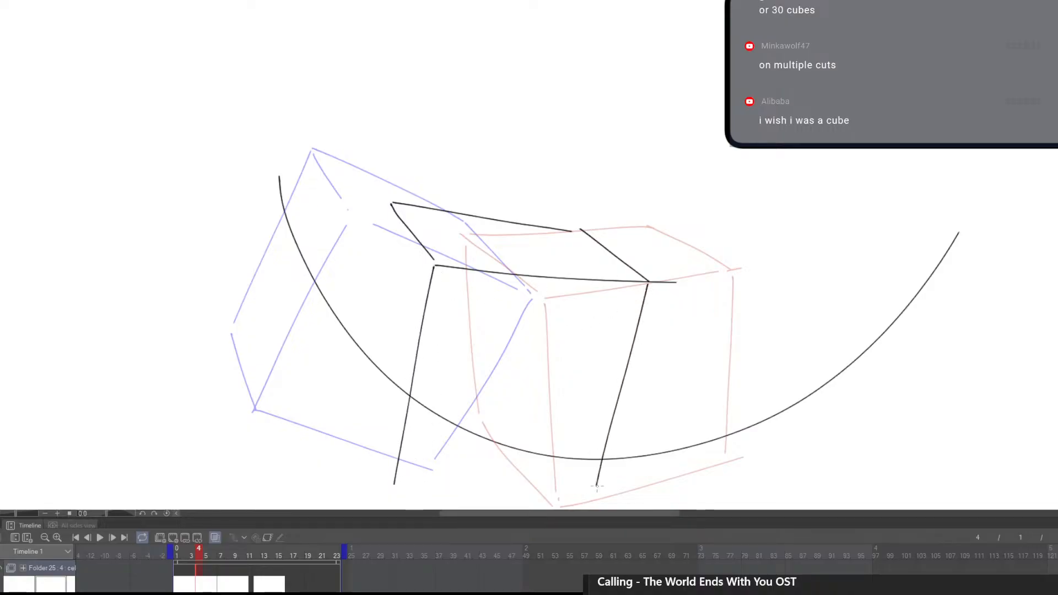
key(ctrl+z)
drag(649, 283, 598, 510)
drag(601, 410, 627, 334)
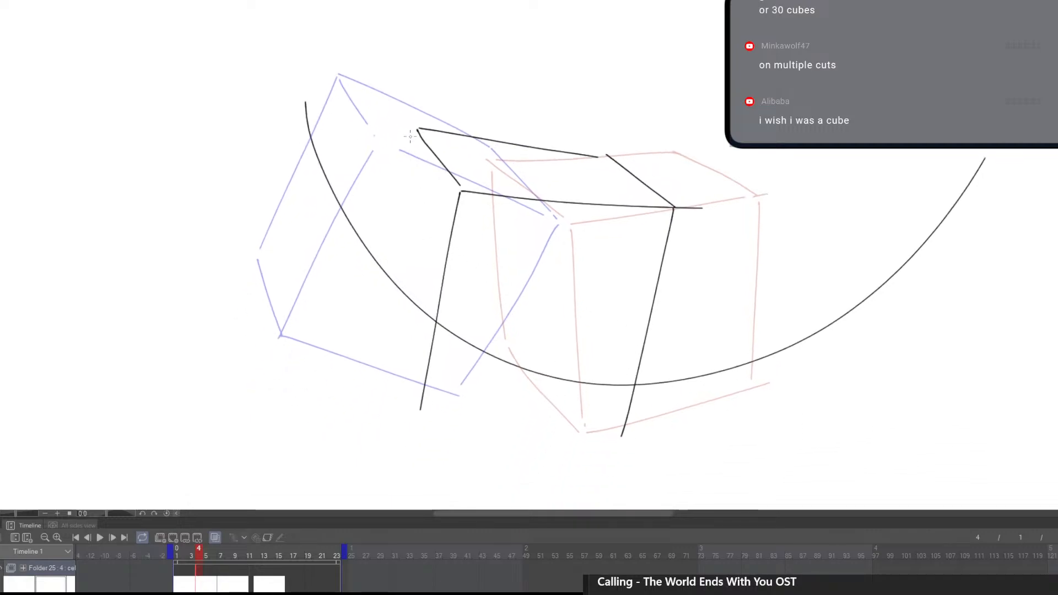
Erase the frame 4 top face's back and side edges and redraw them to make the face deeper, keeping its front edge
drag(420, 129, 449, 177)
drag(609, 158, 664, 196)
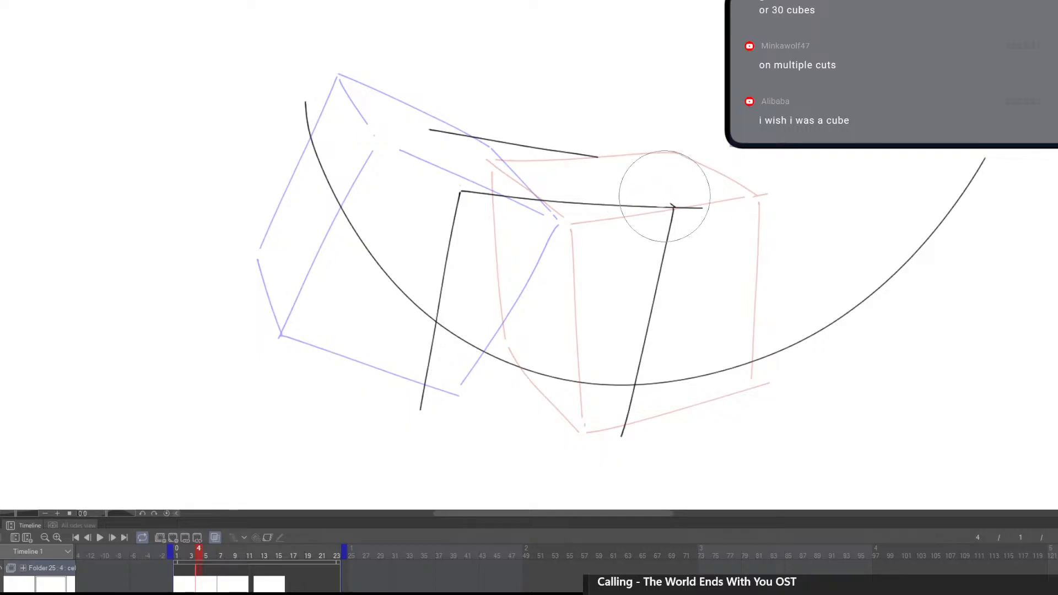
drag(610, 165, 425, 130)
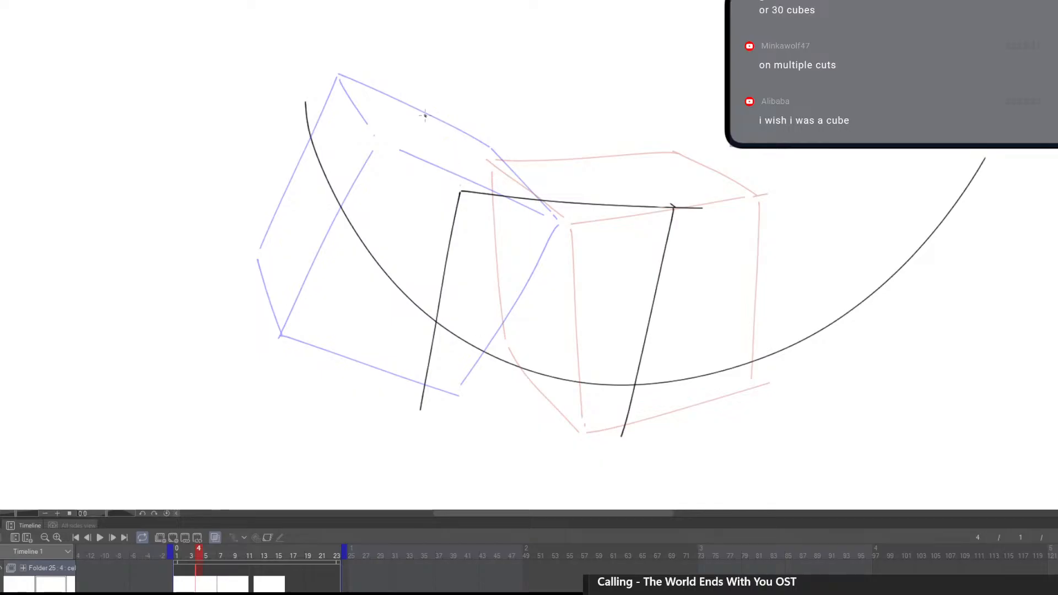
drag(425, 116, 457, 187)
mouse_move(428, 116)
mouse_down()
mouse_move(580, 158)
mouse_move(467, 127)
mouse_up()
key(ctrl+z)
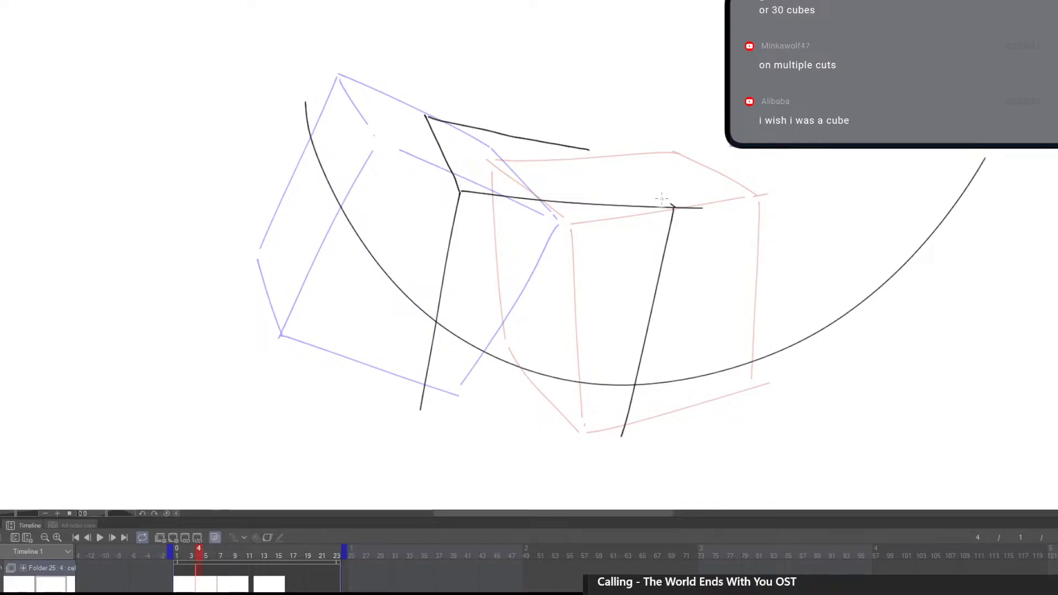
drag(671, 207, 591, 147)
Draw the frame 4 cube's left side face and close the front face with a bottom edge
drag(418, 118, 386, 315)
key(ctrl+z)
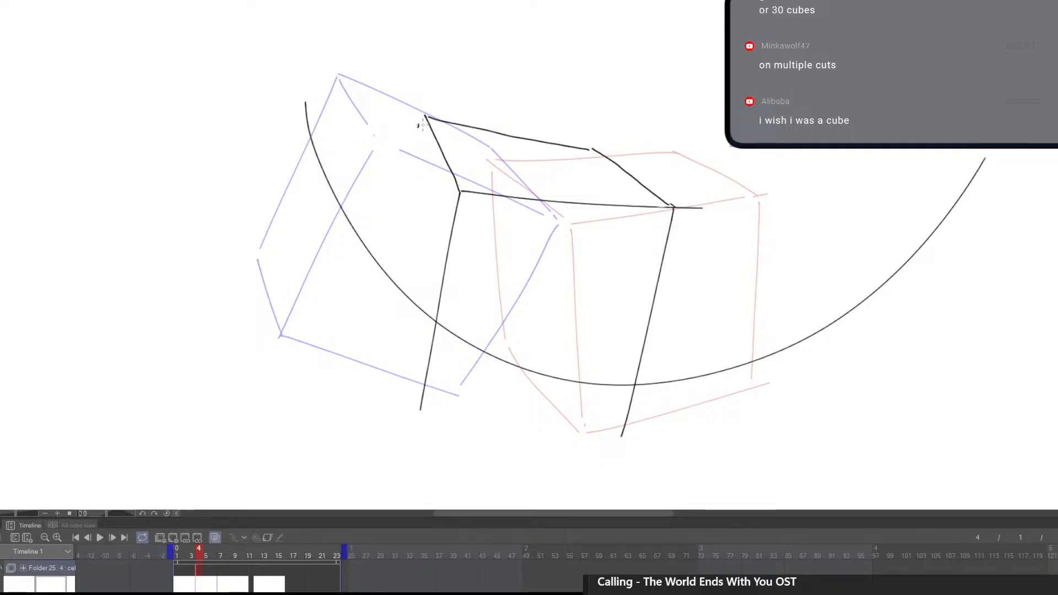
mouse_move(420, 117)
mouse_down()
mouse_move(391, 332)
mouse_move(539, 432)
mouse_move(602, 436)
mouse_up()
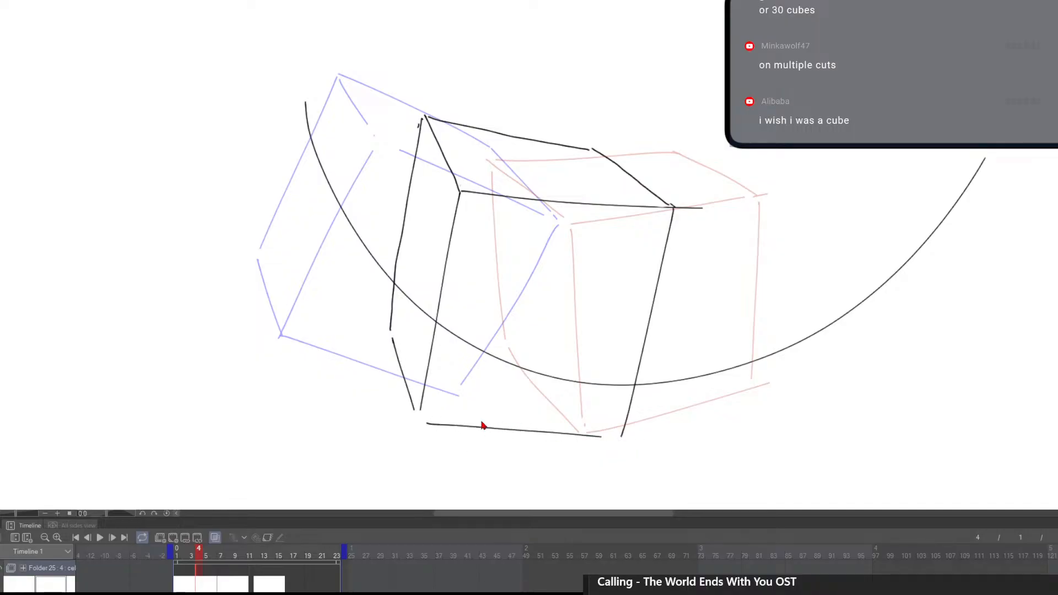
key(ctrl+z)
drag(430, 415, 618, 426)
Compare the frame 4 cube with its neighbouring poses and scale it down slightly with a transform
scroll(683, 392, down, 3)
drag(683, 418, 624, 404)
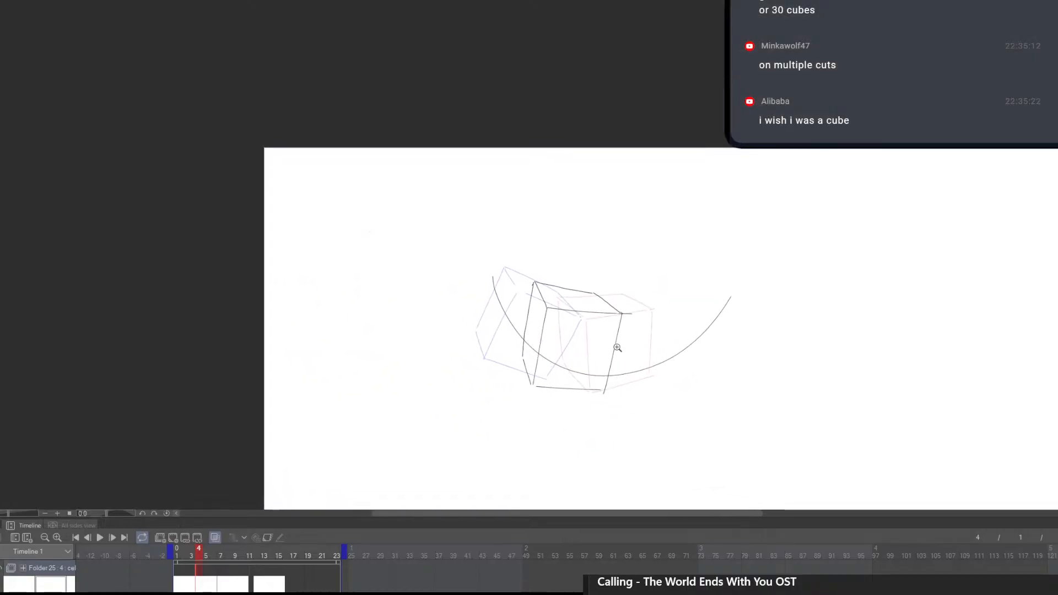
scroll(619, 353, up, 1)
key(Left)
key(Right)
key(Right)
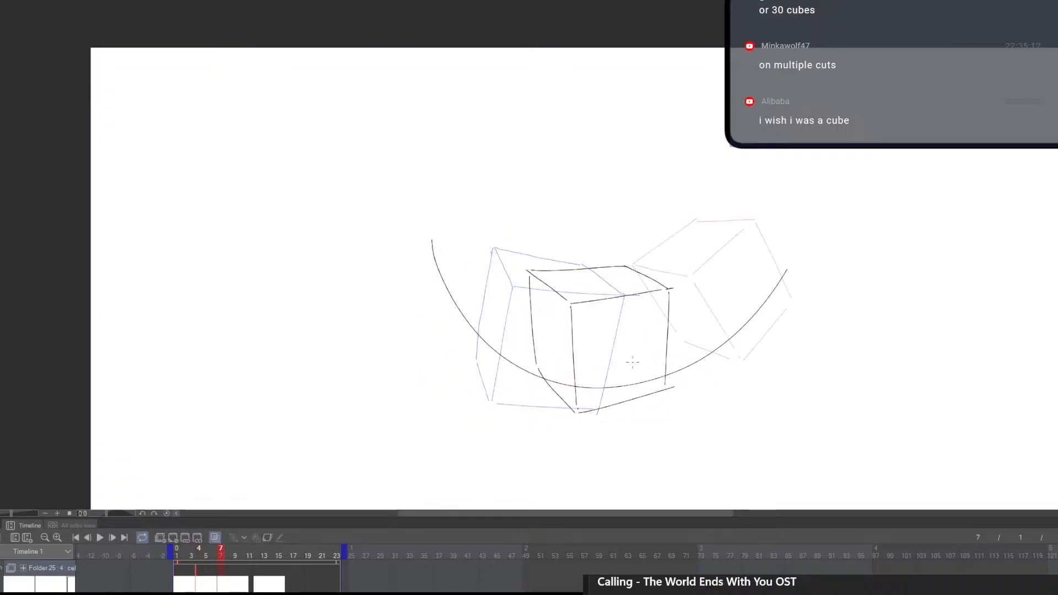
key(Left)
key(ctrl+t)
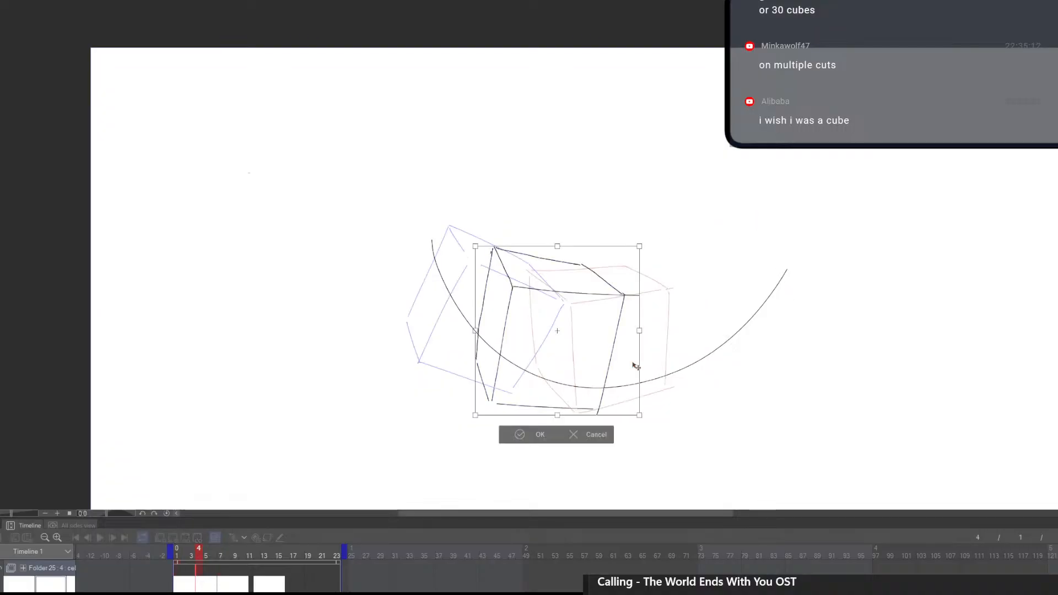
drag(638, 330, 632, 329)
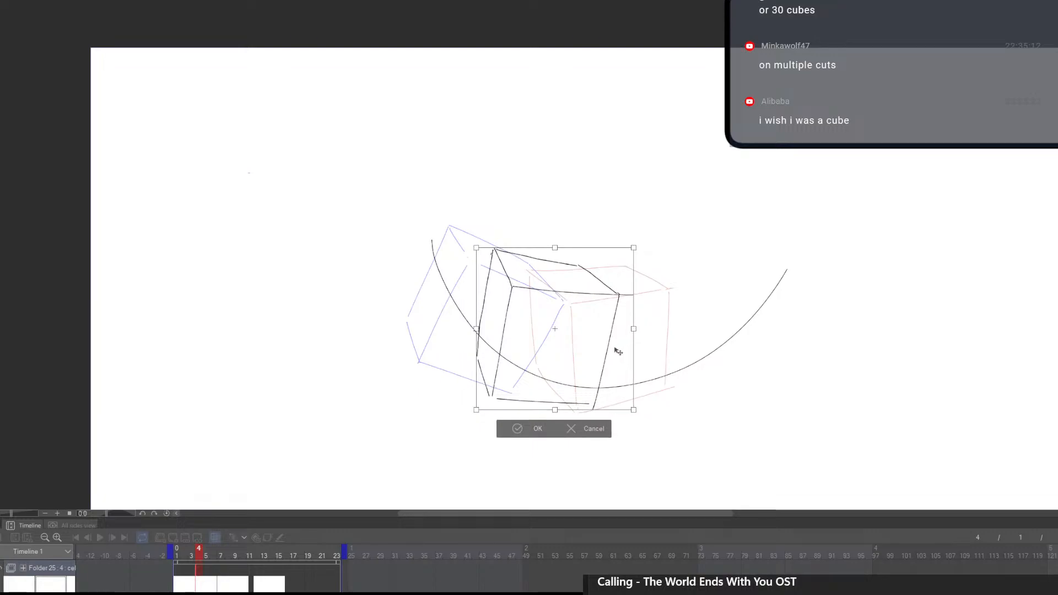
key(Return)
key(Left)
key(Right)
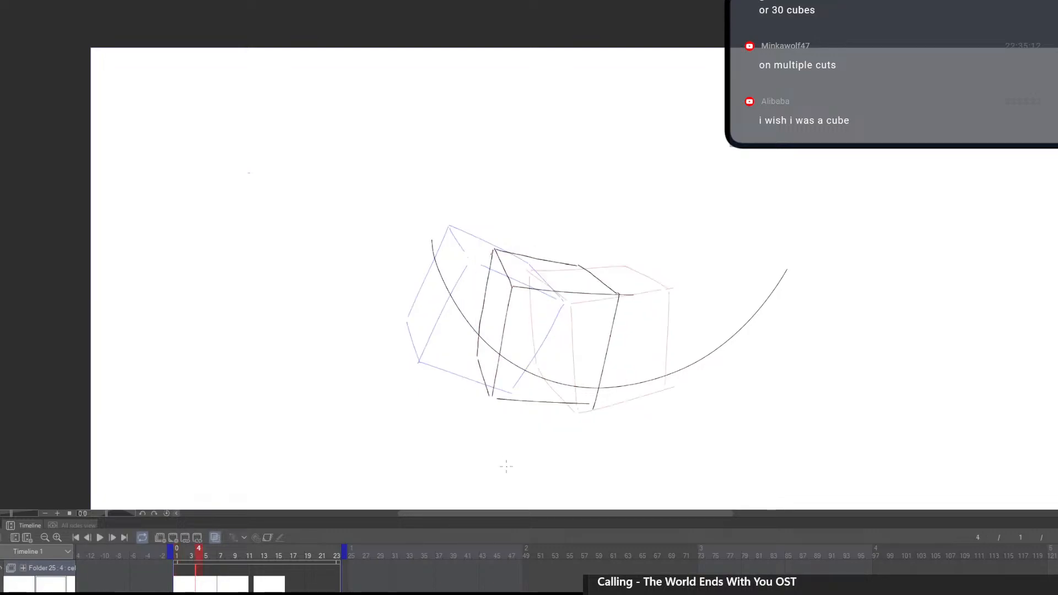
Add a blank cel on frame 10 and shift the final cube pose from frame 12 to frame 13
key(Right)
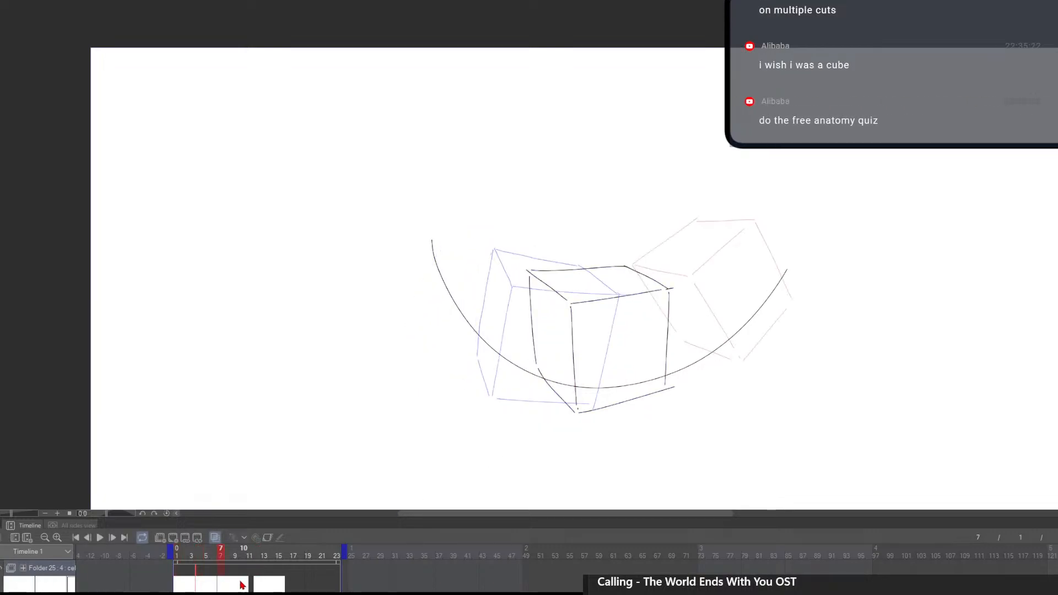
key(Right)
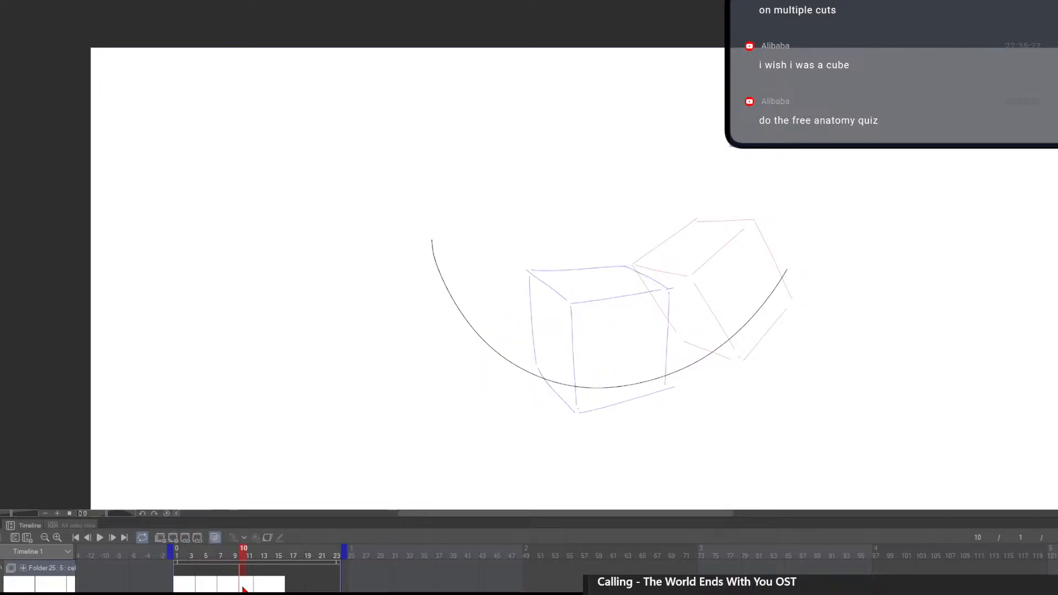
drag(243, 588, 221, 589)
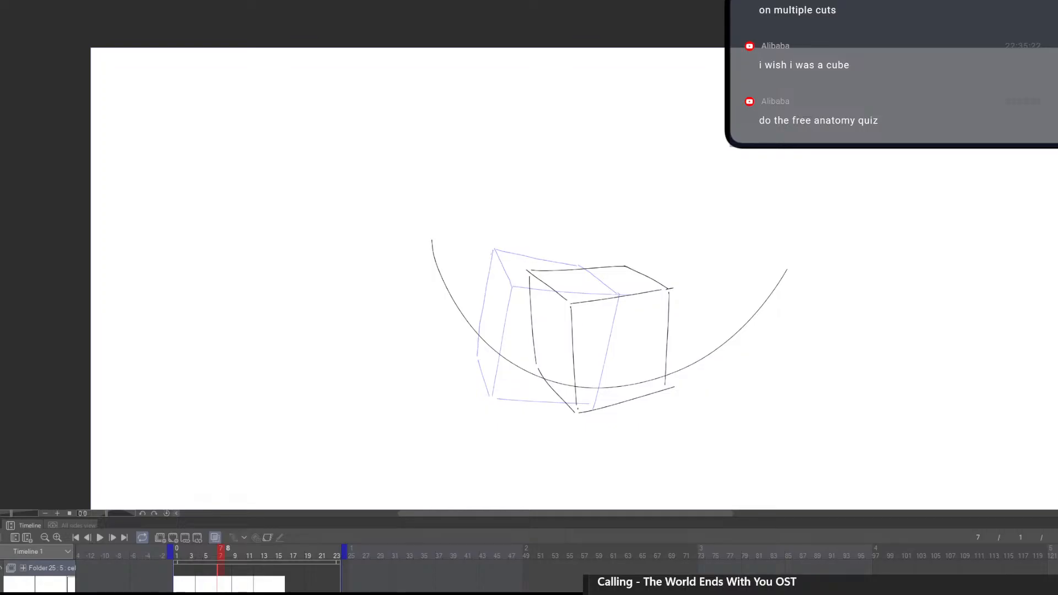
click(259, 588)
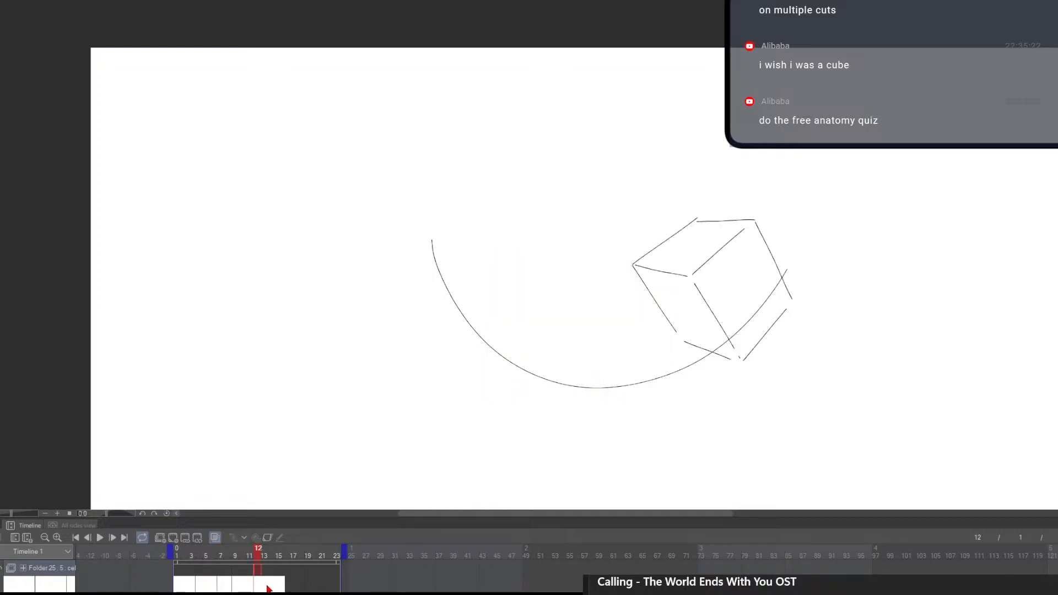
click(236, 588)
drag(245, 585, 243, 585)
click(245, 586)
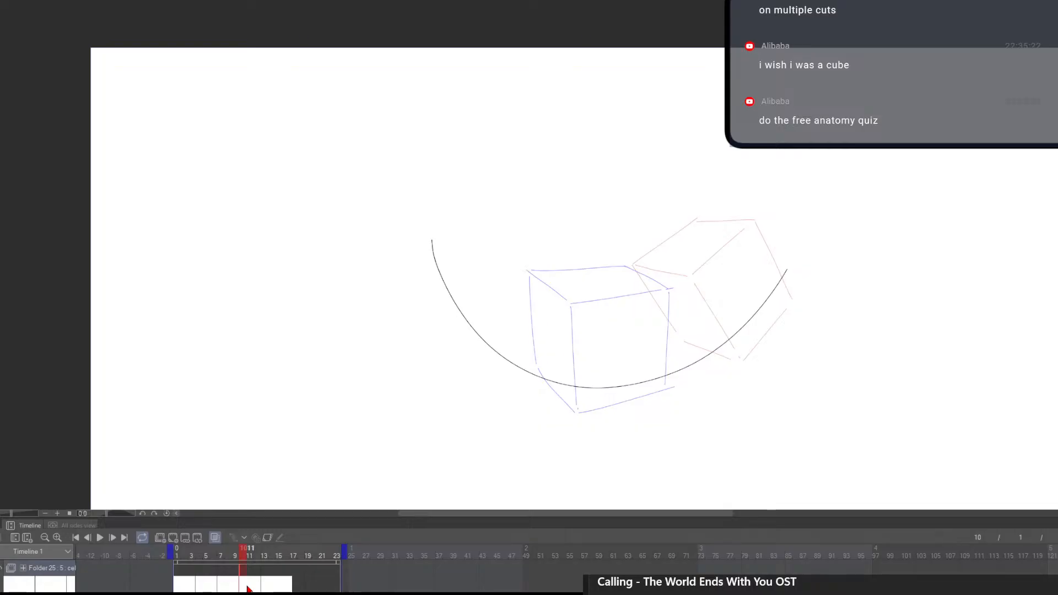
On the frame 10 cel, draw the cube's top face between the onion-skinned poses and the front face's near side edge
scroll(696, 270, up, 3)
drag(719, 276, 517, 267)
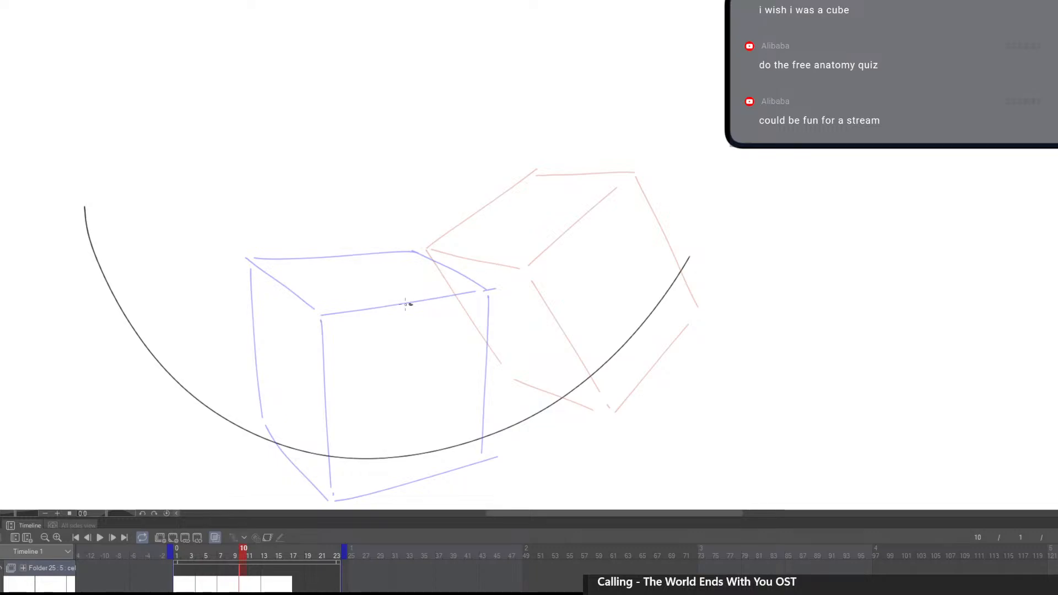
drag(406, 304, 593, 209)
key(ctrl+z)
mouse_move(406, 304)
mouse_down()
mouse_move(572, 227)
mouse_move(445, 215)
mouse_up()
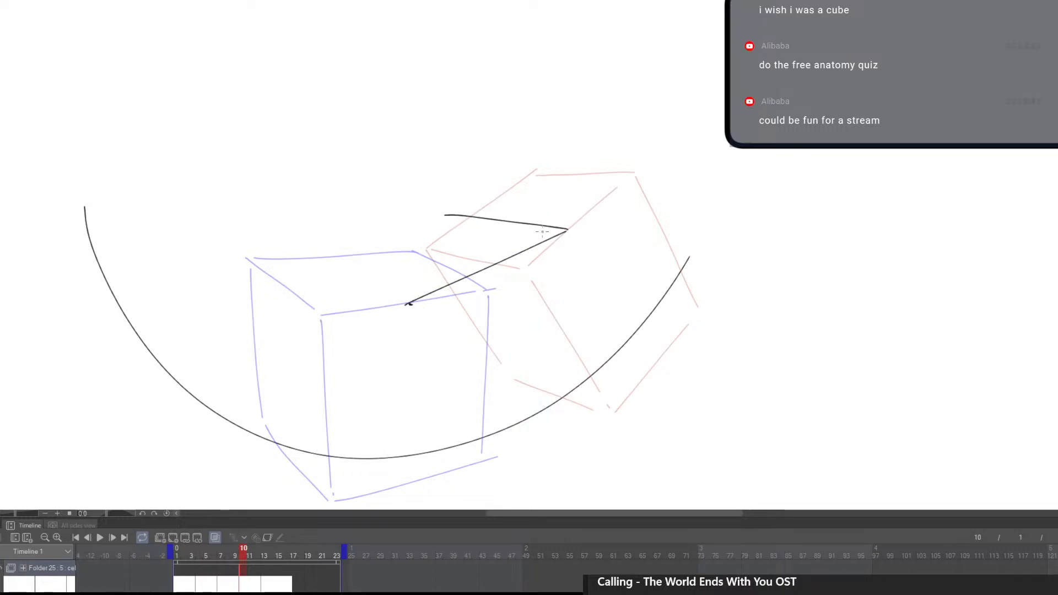
key(ctrl+z)
mouse_move(576, 230)
mouse_down()
mouse_move(470, 213)
mouse_move(332, 258)
mouse_move(390, 312)
mouse_up()
key(ctrl+z)
mouse_move(338, 260)
mouse_down()
mouse_move(411, 309)
mouse_move(400, 292)
mouse_move(457, 438)
mouse_up()
key(ctrl+z)
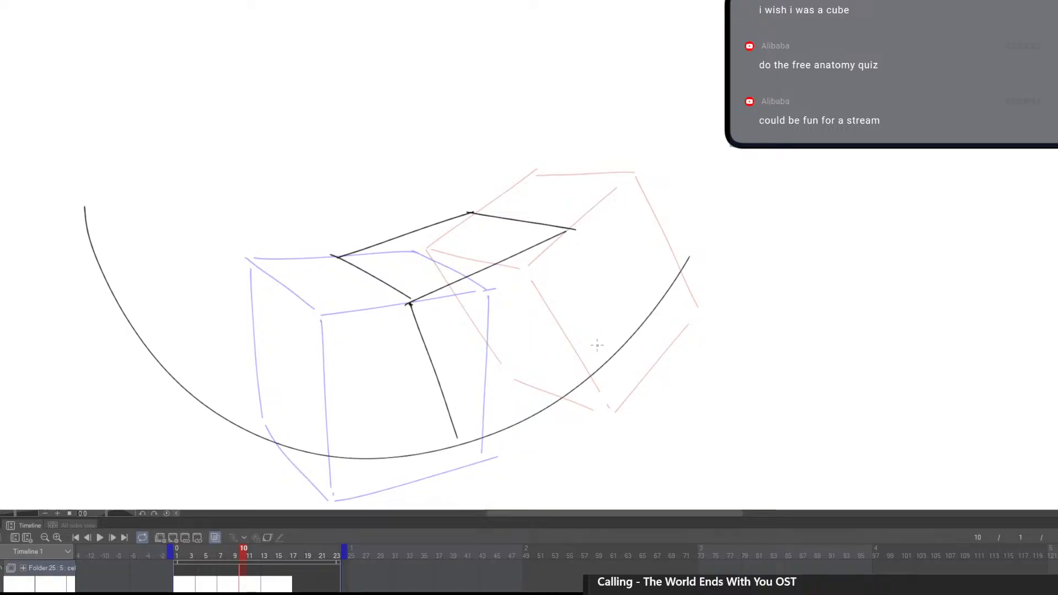
Complete the frame 10 cube's front face by drawing its far side edge, lengthening the near one and adding the bottom edge
mouse_move(640, 320)
mouse_down()
mouse_move(605, 406)
mouse_move(598, 303)
mouse_up()
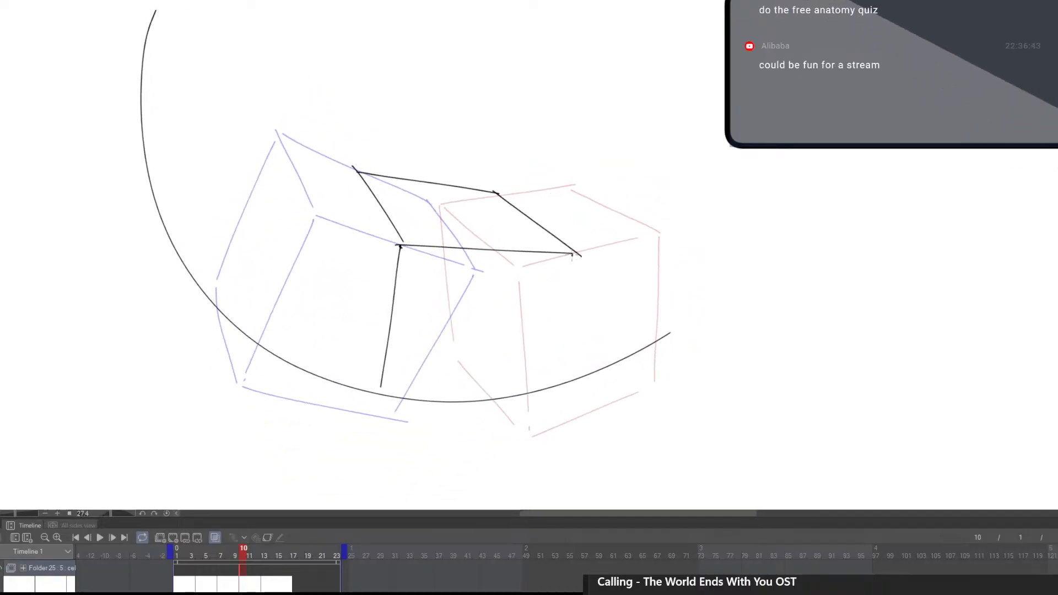
drag(574, 253, 545, 419)
key(ctrl+z)
drag(573, 254, 549, 423)
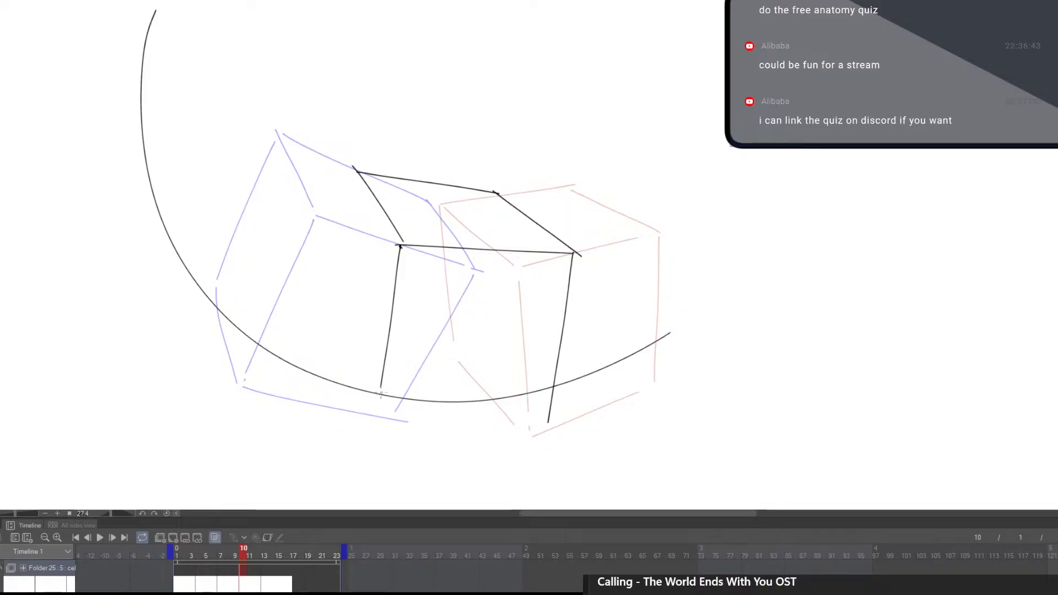
drag(379, 411, 382, 392)
mouse_move(435, 478)
mouse_down()
mouse_move(533, 492)
mouse_move(483, 467)
mouse_up()
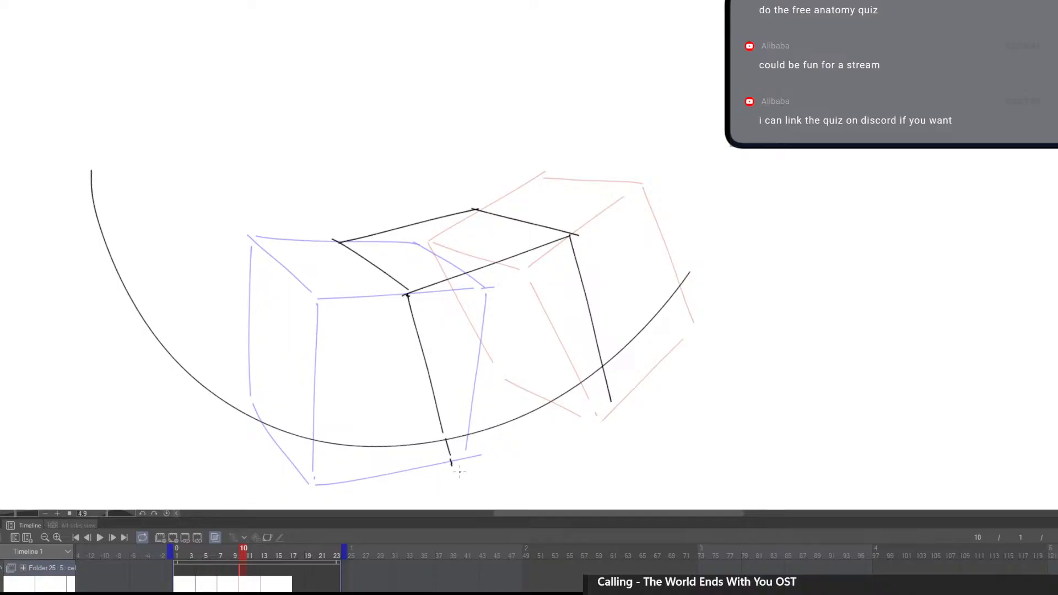
mouse_move(456, 473)
mouse_down()
mouse_move(602, 407)
mouse_move(519, 482)
mouse_move(485, 452)
mouse_up()
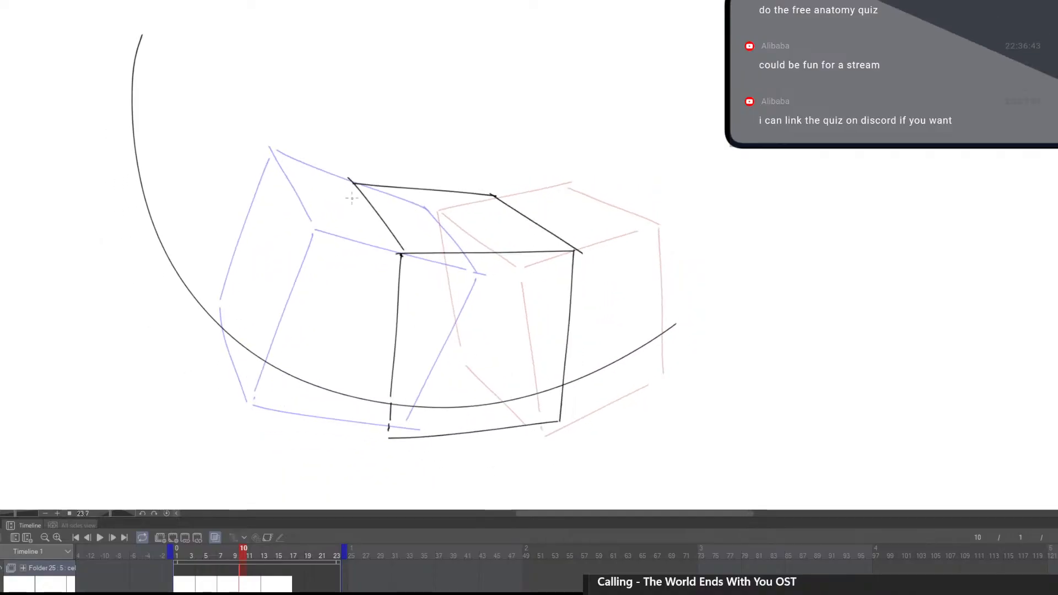
Close the frame 10 cube's side face by drawing its rear vertical edge and short bottom edge, erasing the stray line ends
mouse_move(353, 186)
mouse_down()
mouse_move(353, 343)
mouse_move(383, 435)
mouse_up()
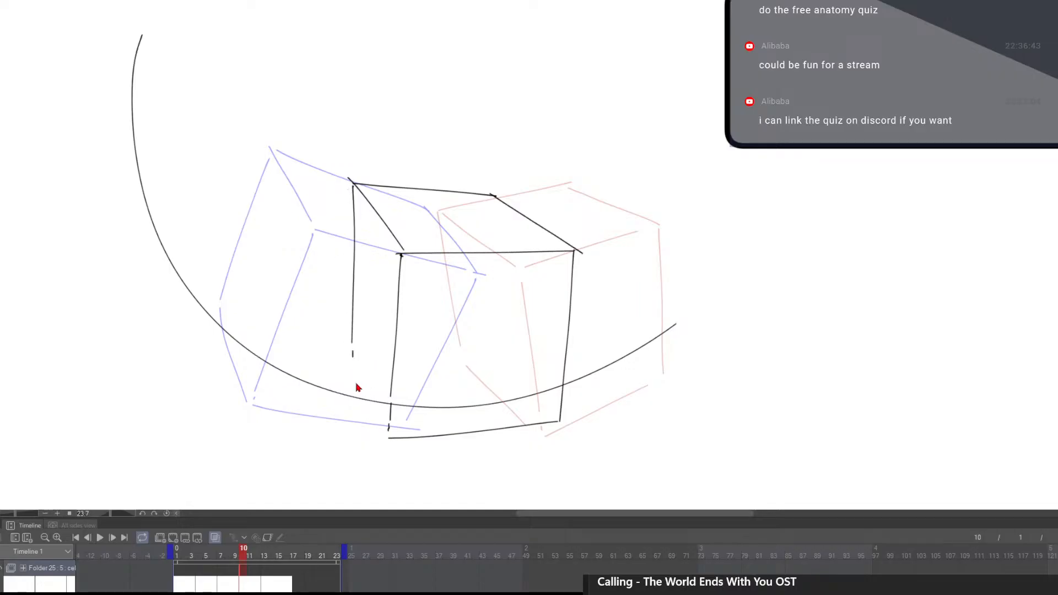
drag(351, 366, 381, 433)
drag(586, 358, 643, 329)
key(e)
mouse_move(354, 324)
mouse_down()
mouse_move(454, 239)
mouse_move(373, 322)
mouse_up()
key(p)
drag(621, 321, 470, 359)
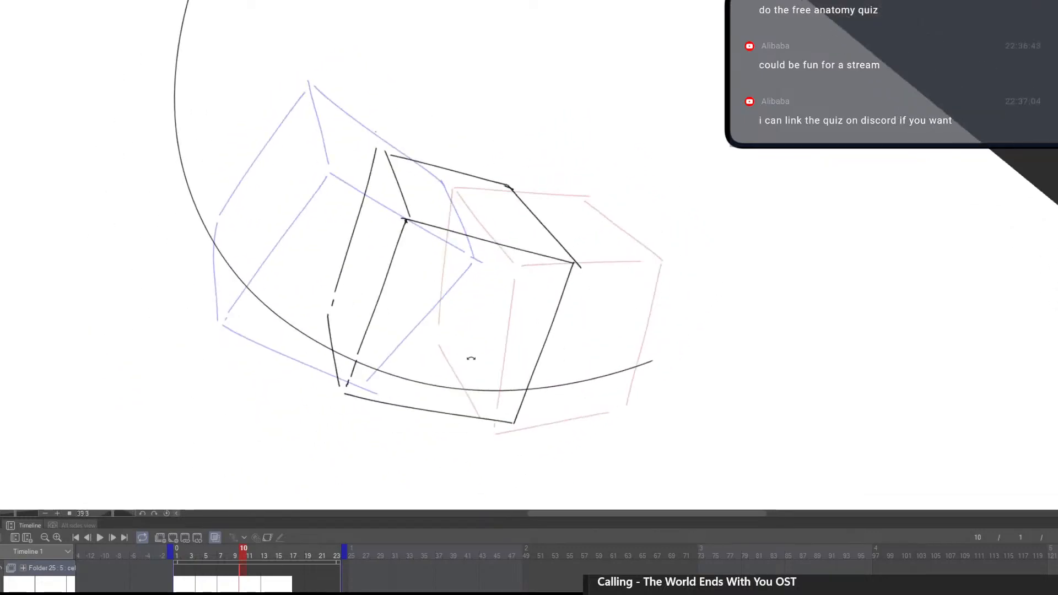
Erase the rear edge of the frame 10 cube's top face and redraw it between the two back corners
mouse_move(533, 412)
mouse_down()
mouse_move(555, 414)
mouse_move(671, 329)
mouse_up()
key(e)
mouse_move(373, 322)
mouse_down()
mouse_move(425, 268)
mouse_move(398, 273)
mouse_up()
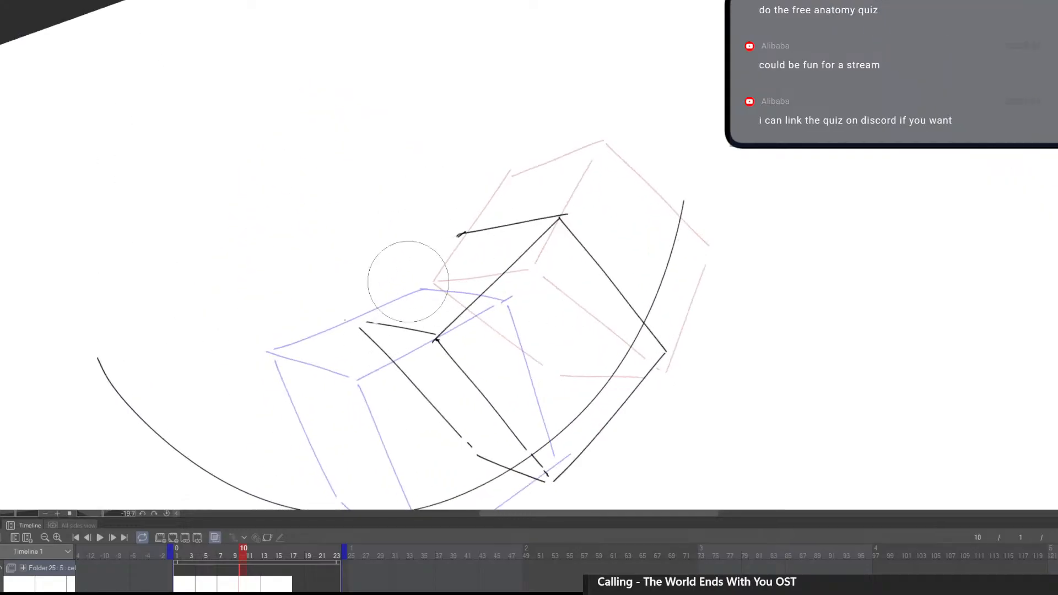
key(p)
drag(361, 322, 438, 246)
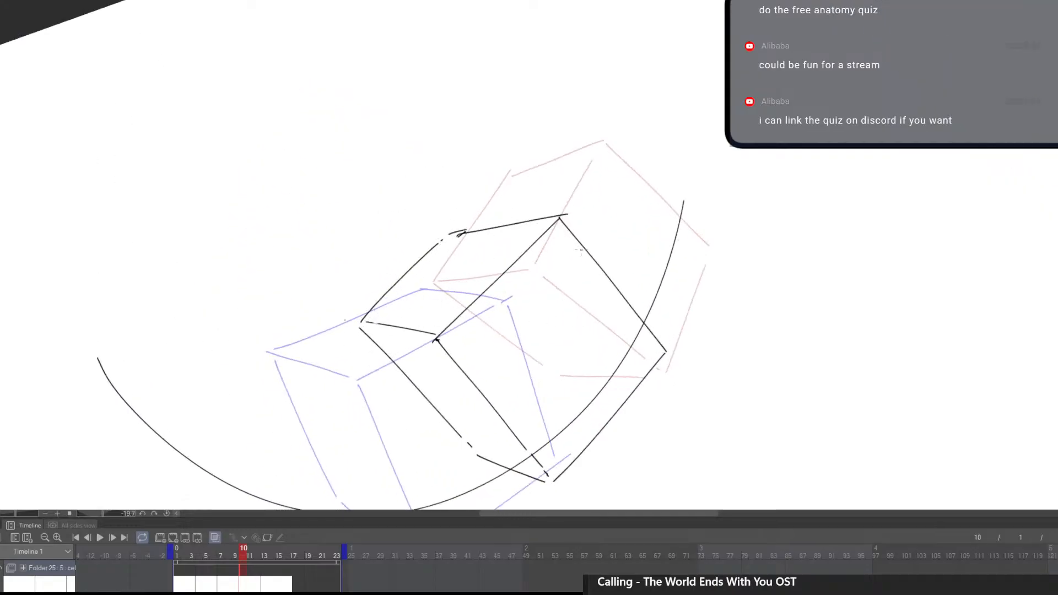
Erase most of the frame 10 cube's rear top edge again and replace it with a single cleaner line
scroll(594, 322, down, 5)
drag(612, 422, 727, 331)
scroll(587, 234, up, 6)
key(e)
mouse_move(581, 311)
mouse_down()
mouse_move(649, 230)
mouse_move(568, 310)
mouse_move(592, 278)
mouse_move(575, 293)
mouse_move(539, 381)
mouse_up()
key(p)
key(e)
key(p)
key(e)
key(p)
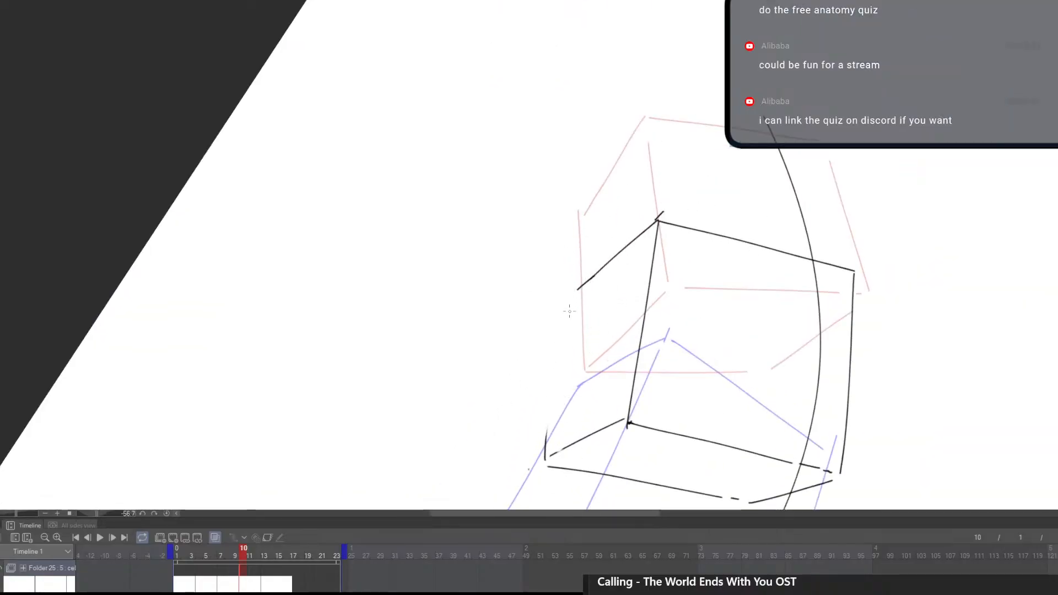
drag(574, 292, 541, 444)
key(ctrl+z)
drag(570, 295, 547, 441)
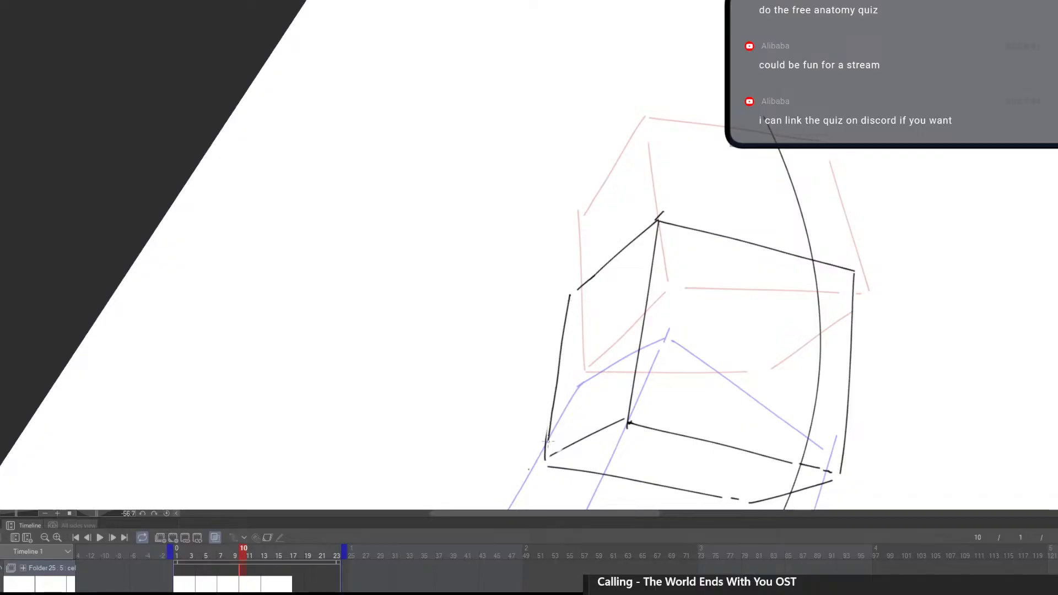
Nudge the whole frame 10 cube slightly downward with a transform and apply it
drag(607, 376, 528, 383)
drag(695, 421, 471, 470)
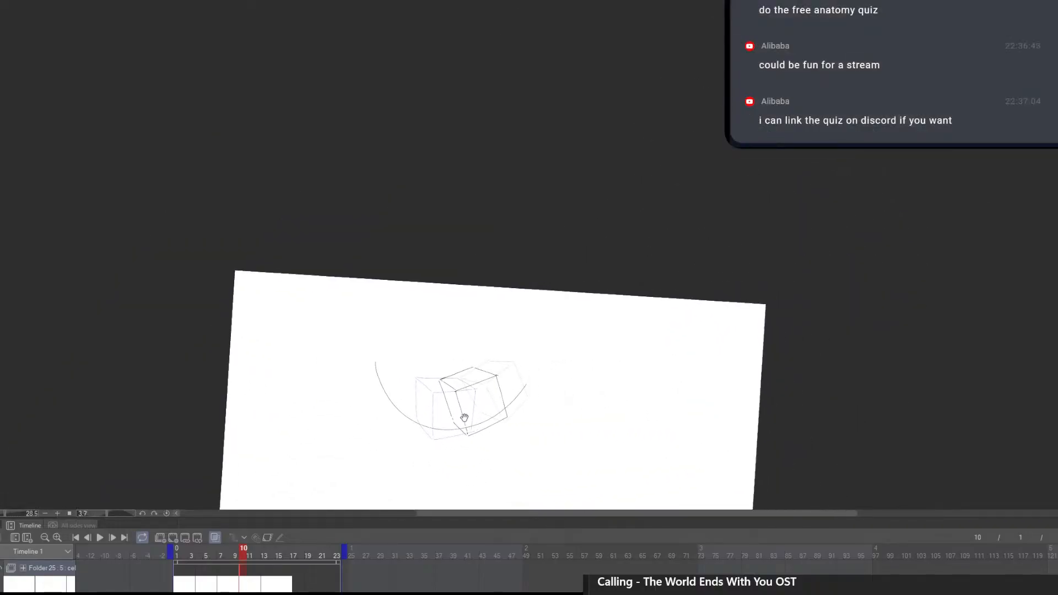
mouse_move(462, 434)
mouse_down()
mouse_move(517, 417)
mouse_move(482, 456)
mouse_move(558, 435)
mouse_up()
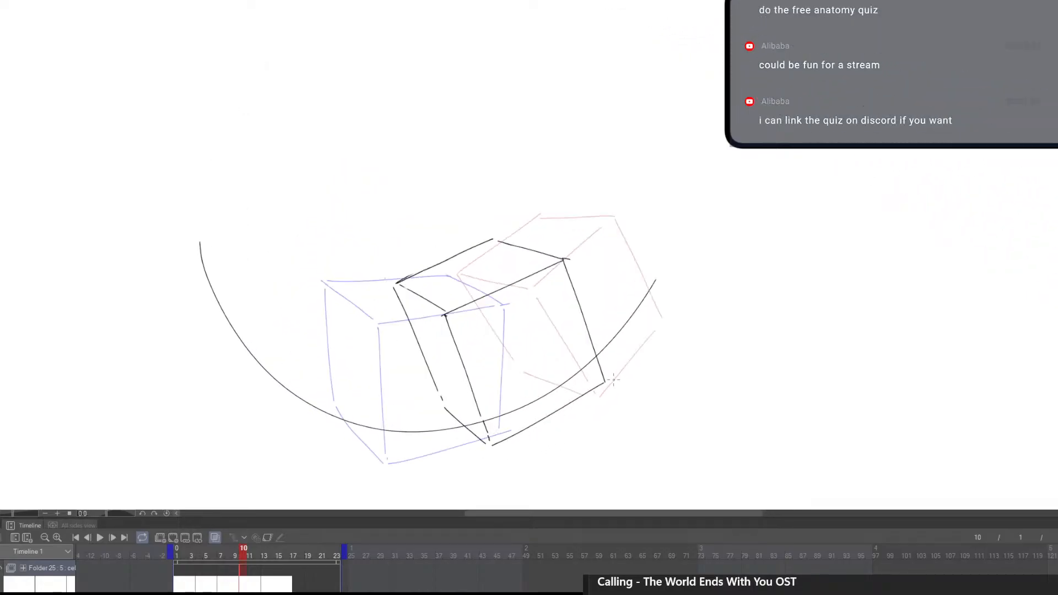
key(ctrl+t)
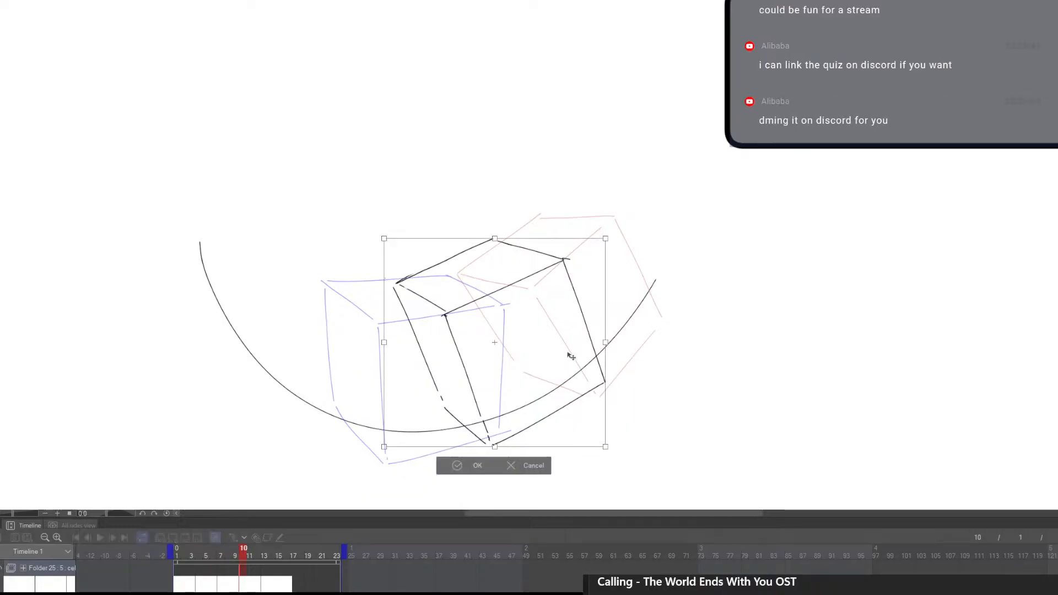
drag(571, 356, 573, 361)
click(459, 468)
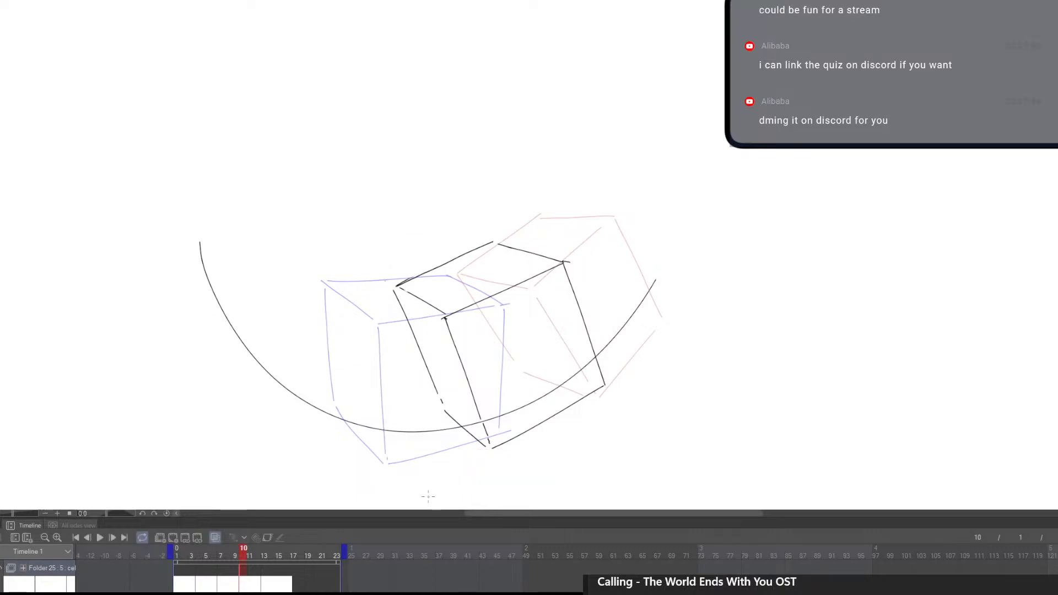
key(Return)
On frame 13, complete the cube's front face with full near and far side edges and a joined bottom edge
key(Right)
key(Left)
key(Right)
mouse_move(415, 475)
mouse_down()
mouse_move(654, 454)
mouse_move(614, 453)
mouse_up()
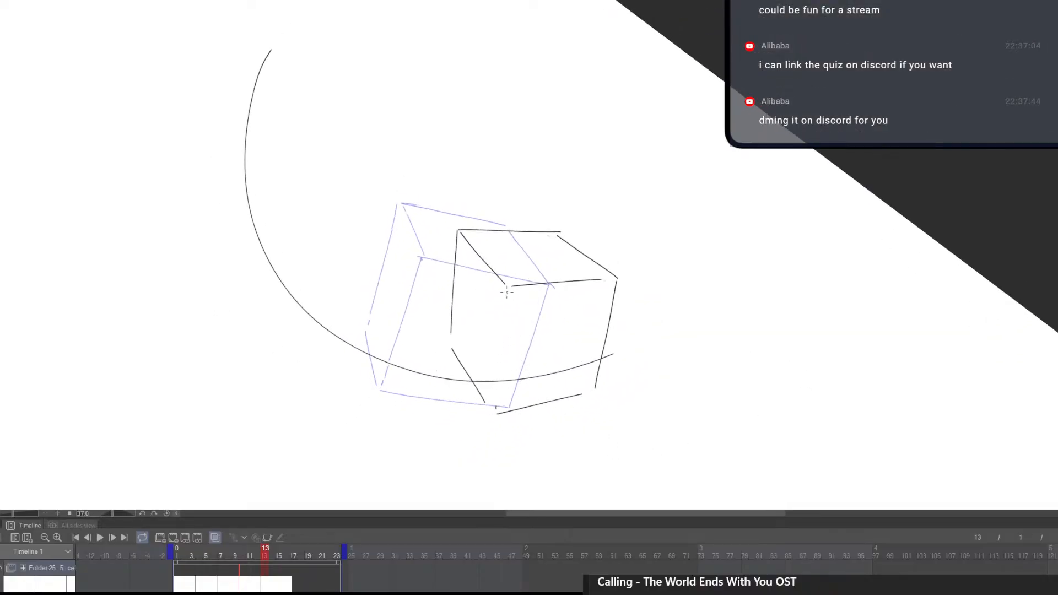
mouse_move(507, 292)
mouse_down()
mouse_move(497, 409)
mouse_move(598, 393)
mouse_move(614, 302)
mouse_move(601, 392)
mouse_up()
key(p)
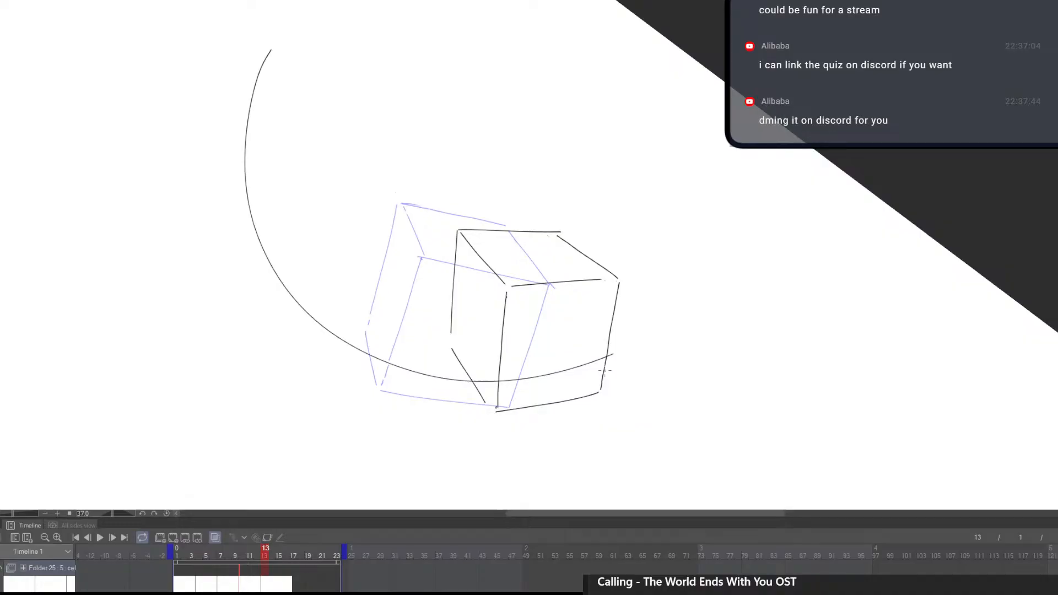
drag(641, 363, 603, 408)
drag(582, 463, 703, 382)
click(612, 263)
drag(633, 284, 587, 346)
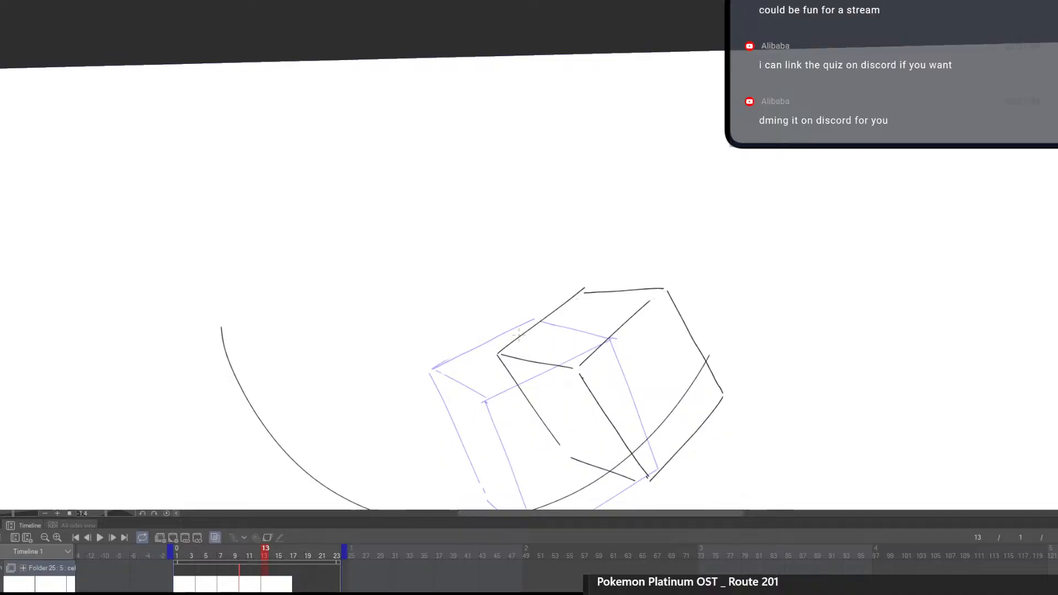
Flip back and forth through the cube poses from frame 1 to frame 13 to check spacing and shape
drag(701, 398, 611, 349)
key(comma)
key(comma)
key(comma)
key(comma)
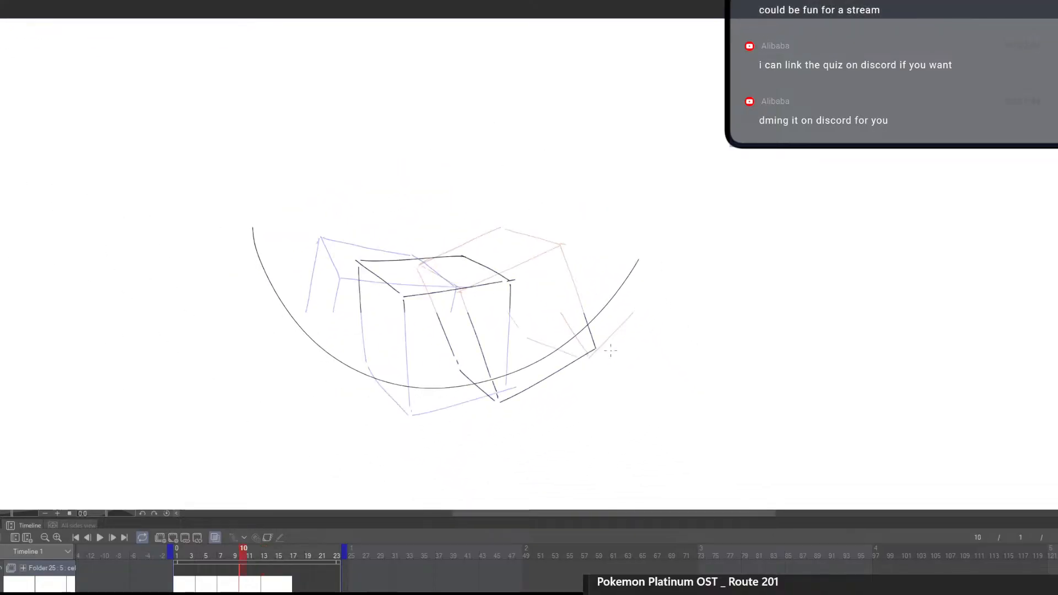
key(period)
key(period)
key(period)
key(period)
key(period)
key(period)
key(period)
key(period)
key(period)
key(period)
key(period)
key(period)
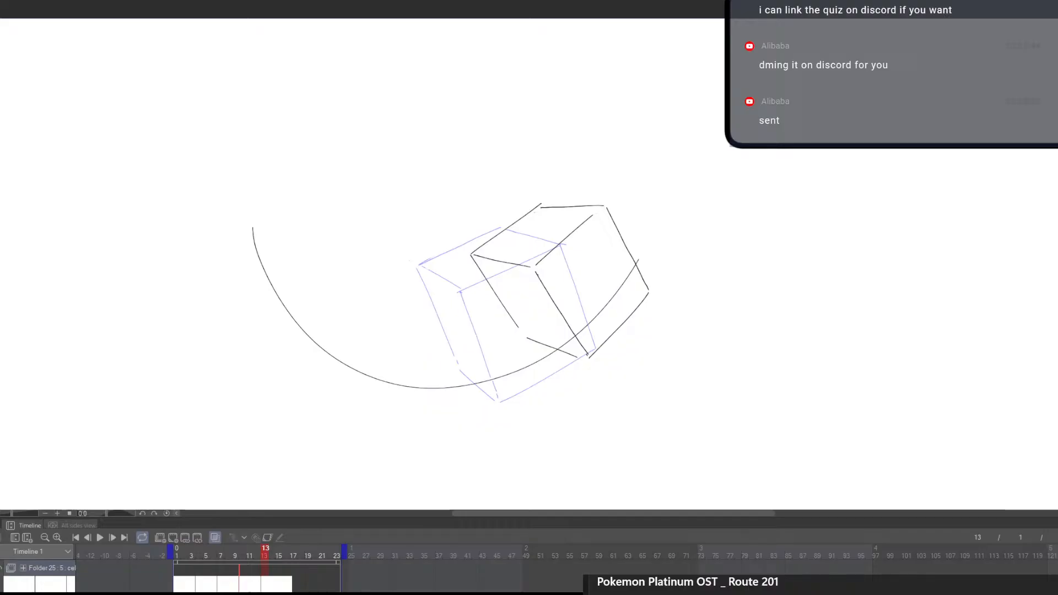
drag(607, 380, 605, 404)
key(comma)
key(comma)
key(comma)
key(comma)
key(period)
key(period)
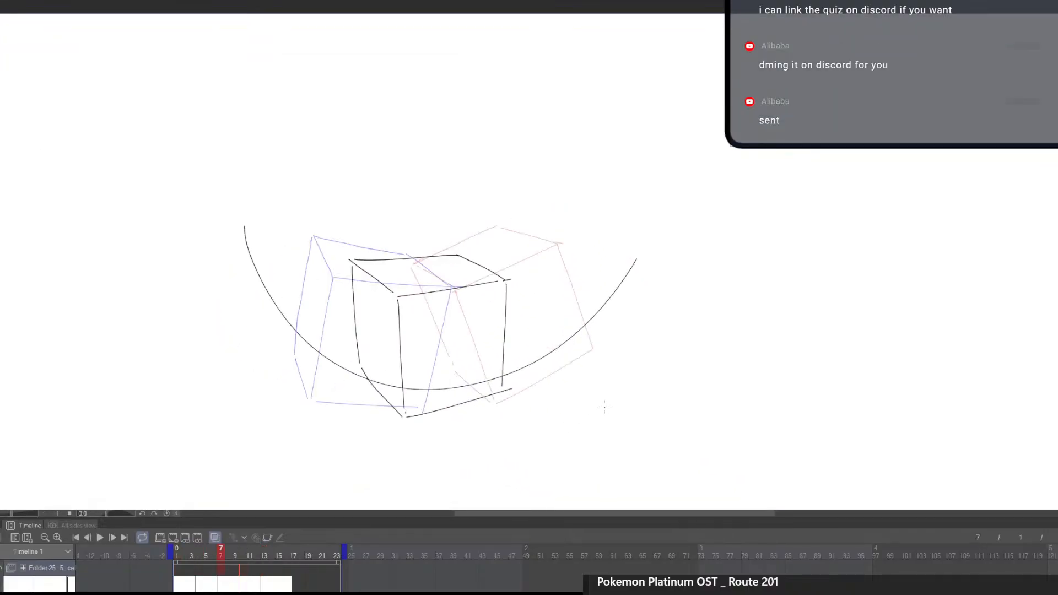
key(period)
key(comma)
key(comma)
key(comma)
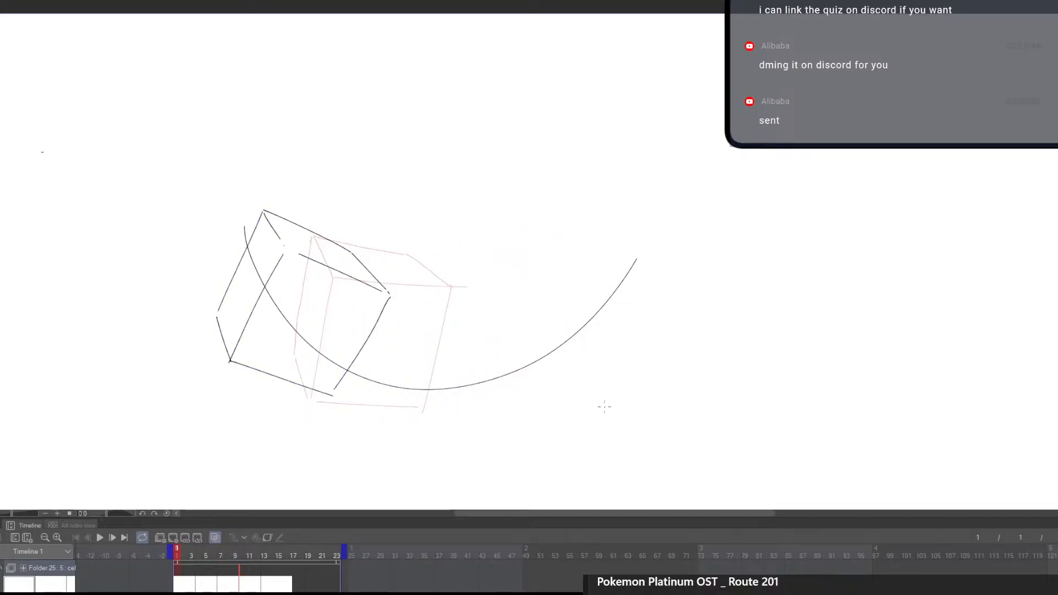
On frame 1, redraw the front face's far side edge longer and lower the bottom edge to meet it
mouse_move(507, 461)
mouse_down()
mouse_move(548, 477)
mouse_move(435, 386)
mouse_move(444, 378)
mouse_up()
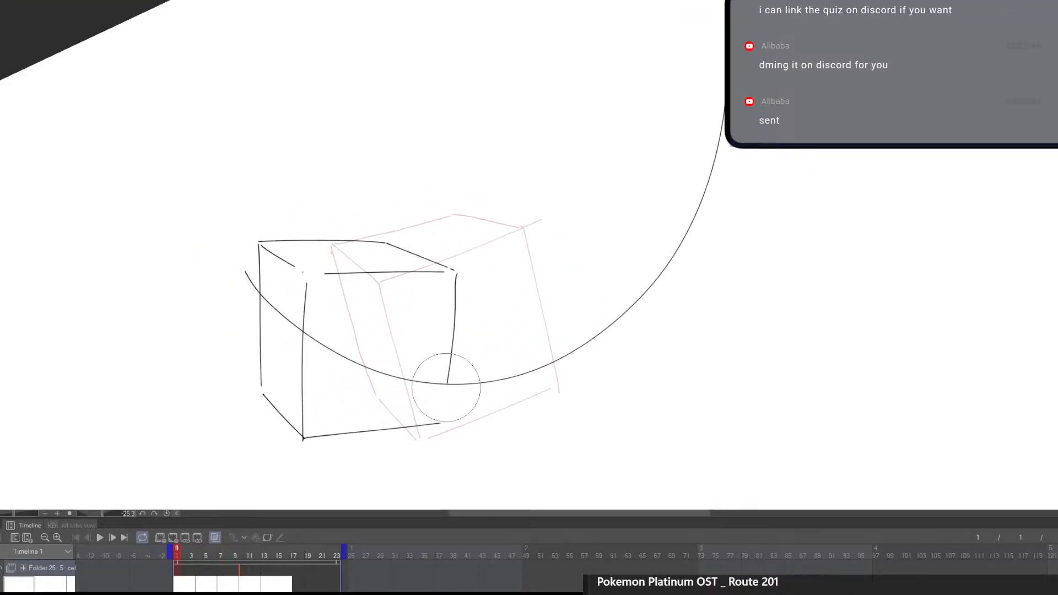
drag(456, 270, 445, 394)
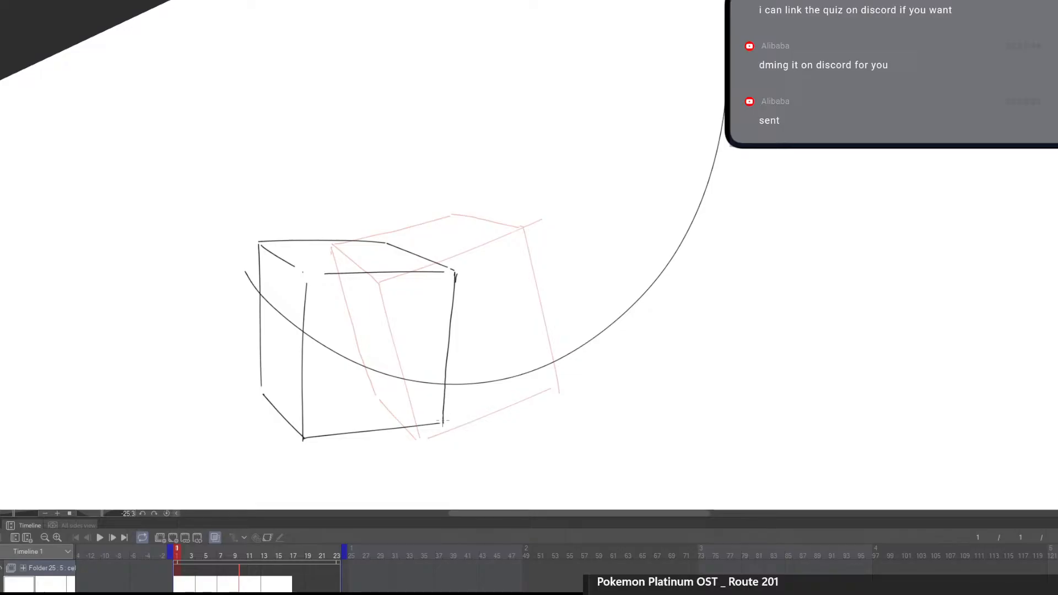
key(e)
mouse_move(437, 414)
mouse_down()
mouse_move(307, 437)
mouse_move(441, 433)
mouse_up()
key(p)
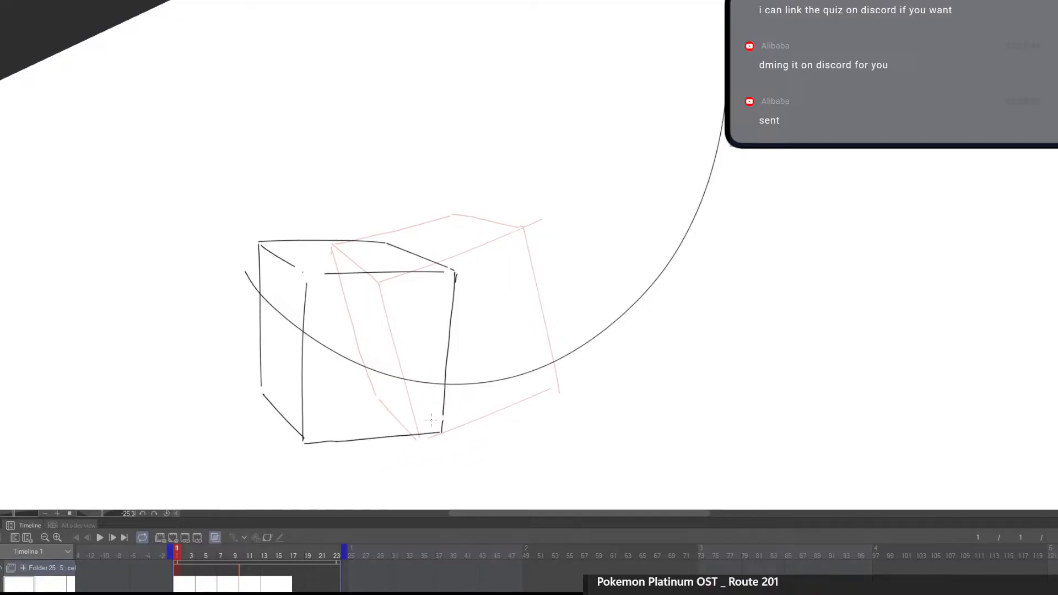
drag(352, 385, 431, 388)
key(e)
mouse_move(382, 440)
mouse_down()
mouse_move(341, 400)
mouse_move(364, 426)
mouse_up()
key(p)
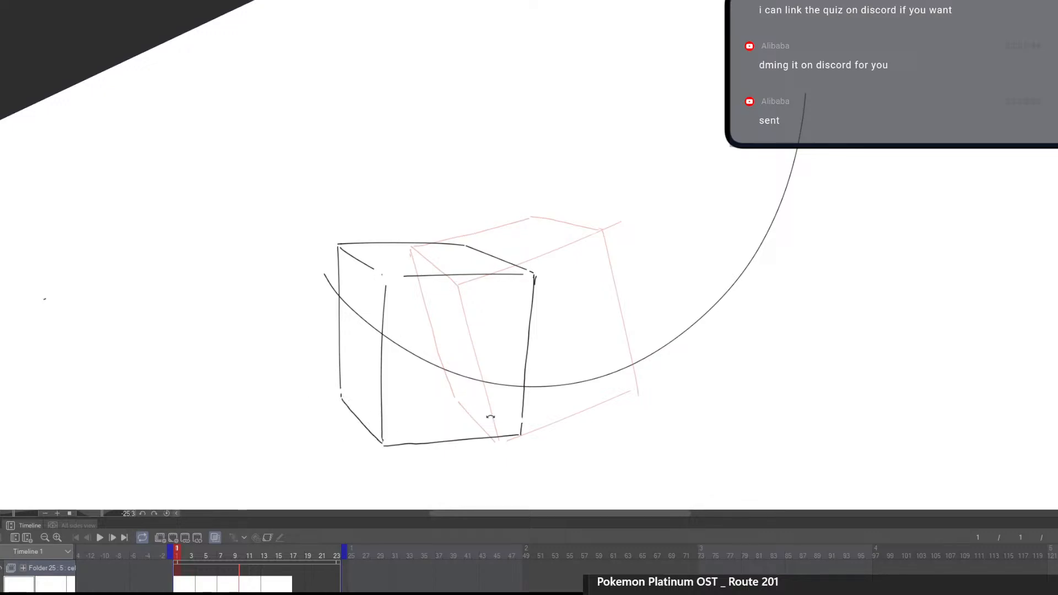
Clean up the frame 1 cube's near bottom corner and redraw the front face's bottom edge
drag(491, 417, 392, 407)
key(ctrl+z)
mouse_move(295, 291)
mouse_down()
mouse_move(301, 350)
mouse_move(446, 479)
mouse_move(553, 441)
mouse_up()
key(e)
key(p)
drag(435, 476, 565, 433)
key(ctrl+z)
mouse_move(439, 477)
mouse_down()
mouse_move(568, 432)
mouse_move(568, 458)
mouse_up()
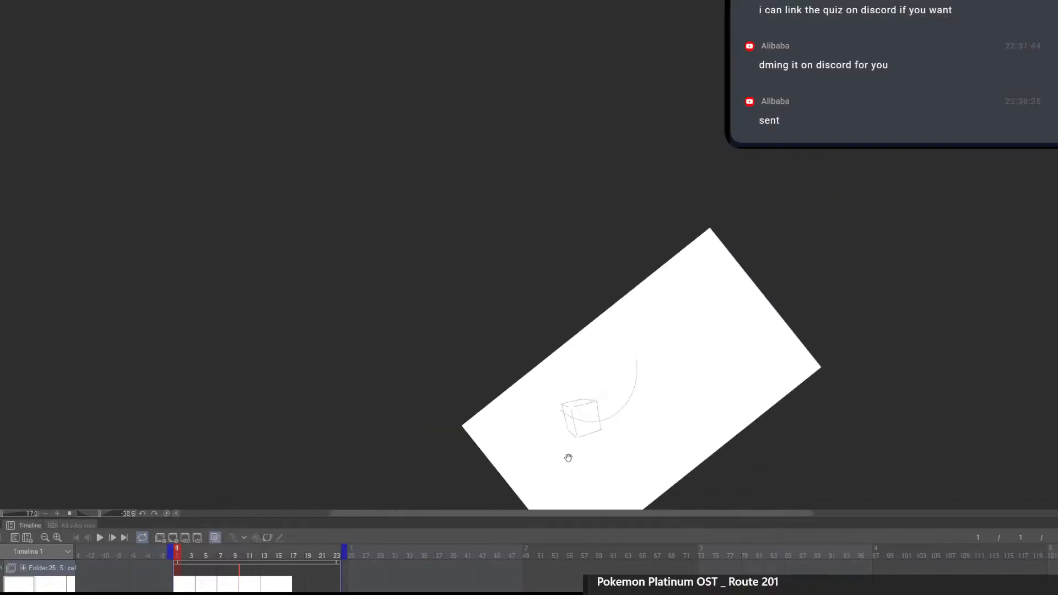
drag(649, 445, 488, 488)
drag(500, 439, 557, 409)
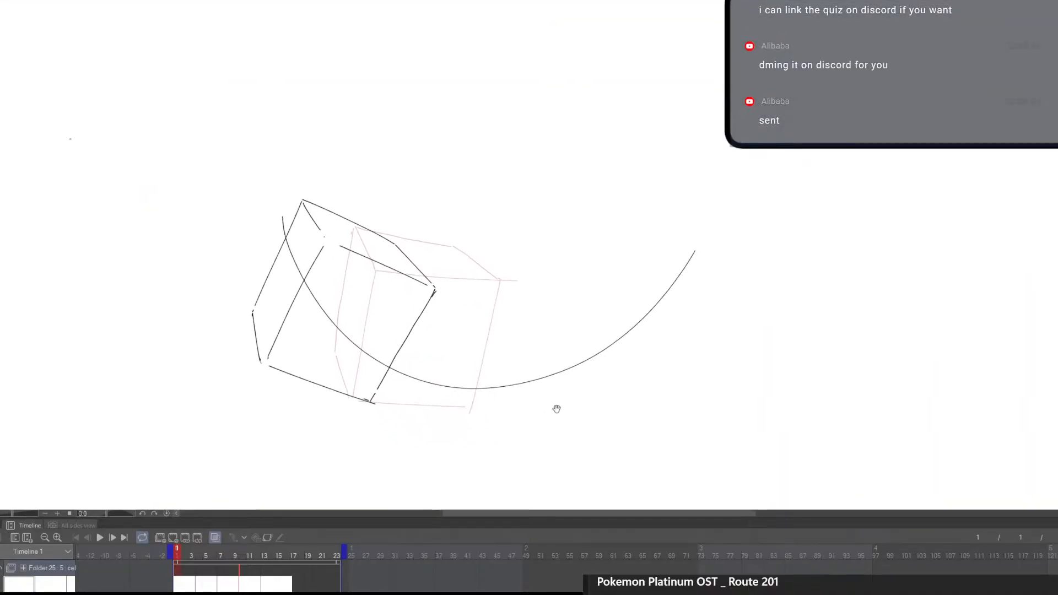
Step through the poses to frame 13 and play back the cube animation
key(Right)
key(Right)
key(Right)
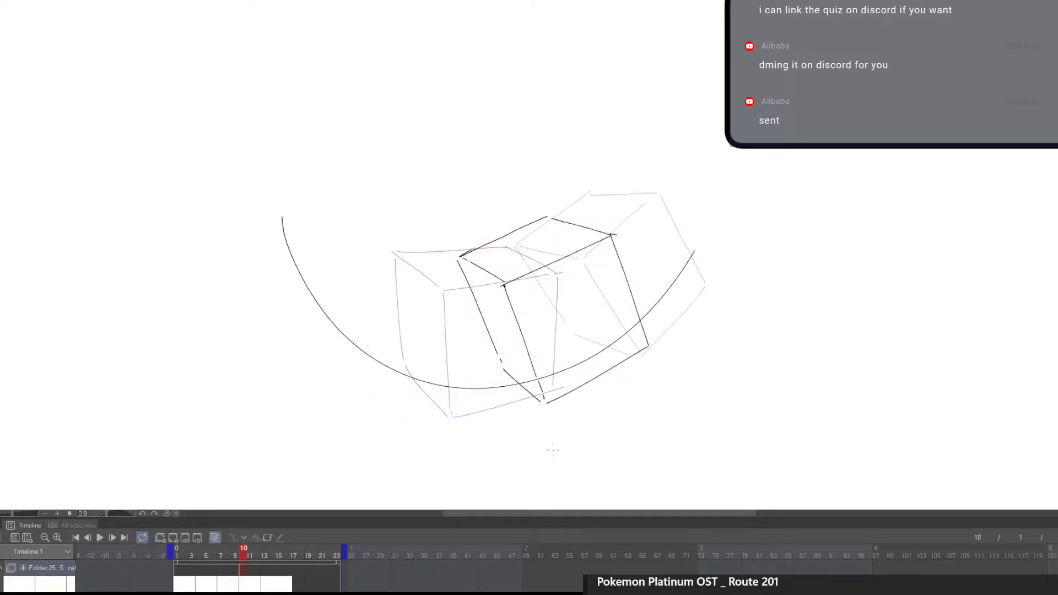
key(space)
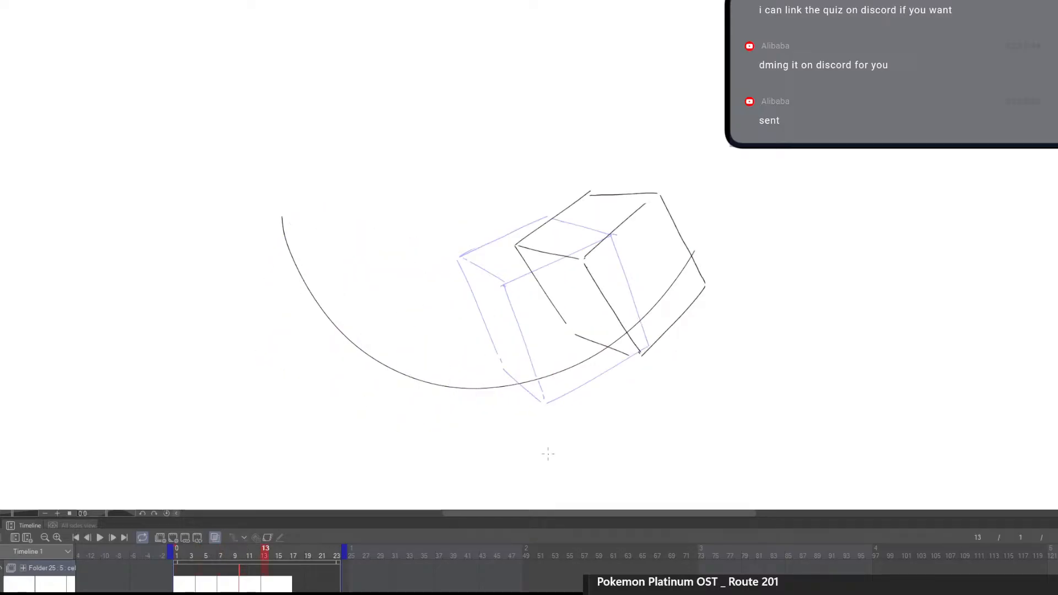
key(space)
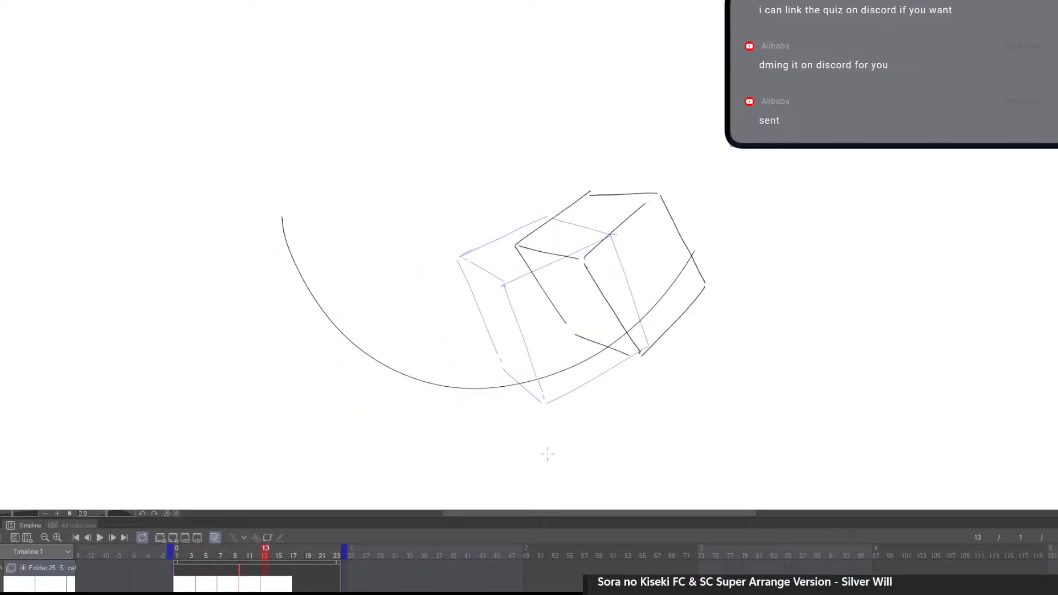
click(184, 583)
click(101, 539)
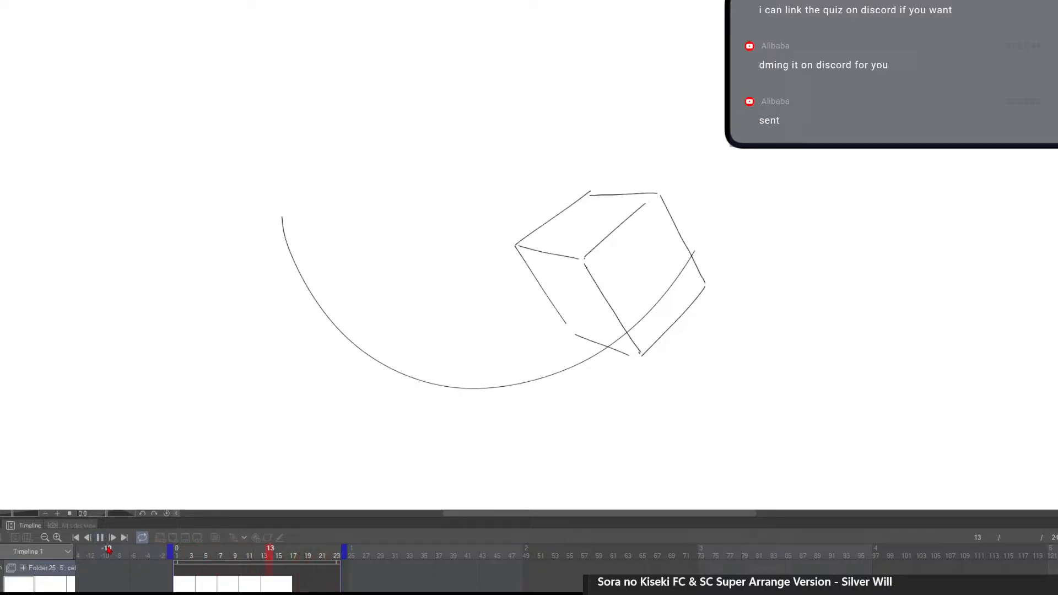
key(space)
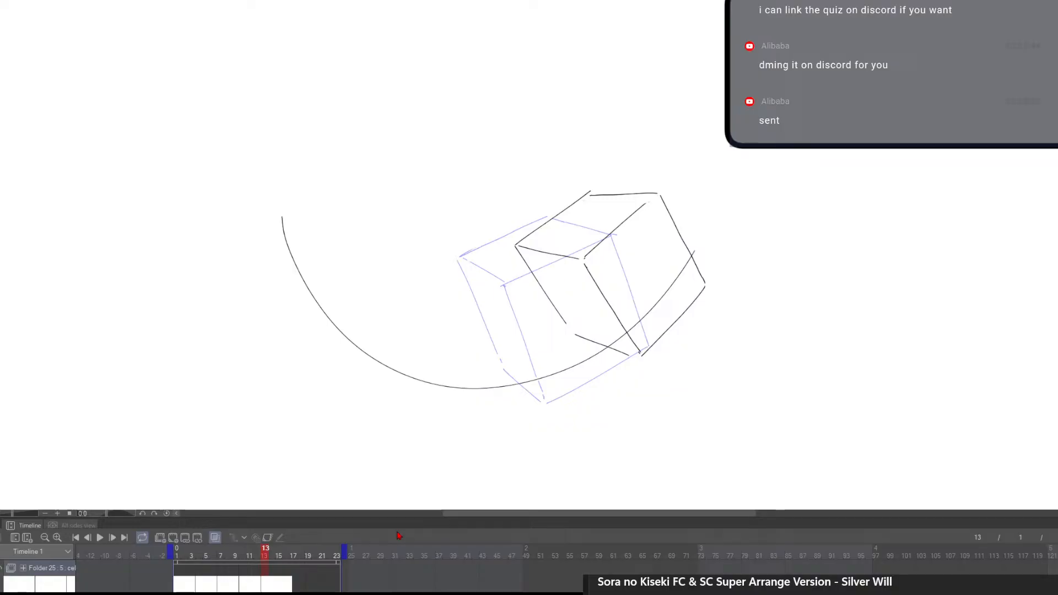
Review the arc motion again by flipping repeatedly between the frame 1 and frame 13 cube poses
drag(529, 433, 503, 434)
drag(587, 430, 518, 316)
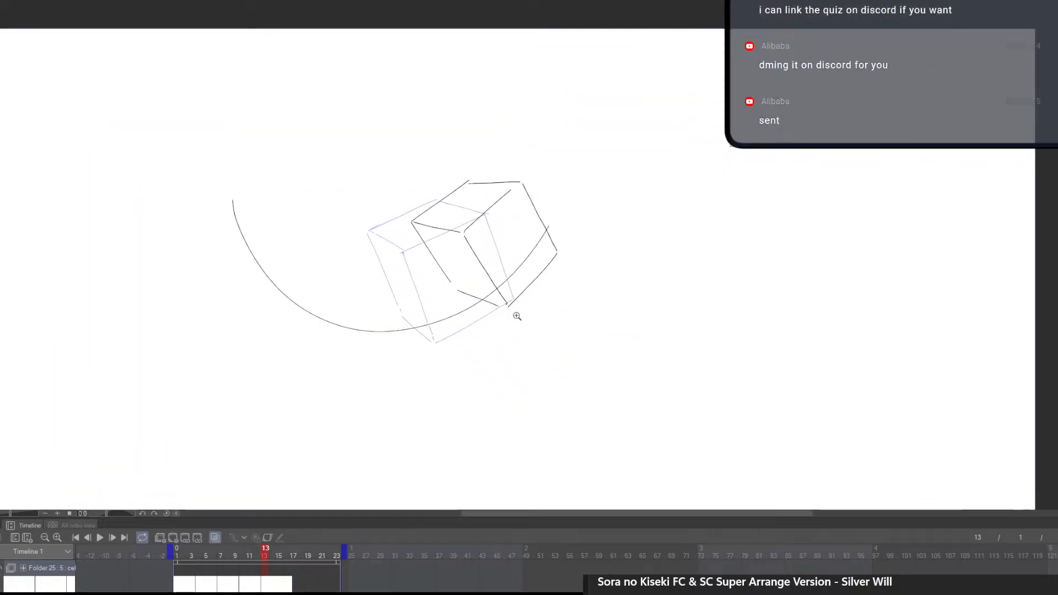
key(Left)
key(Left)
key(Left)
key(Left)
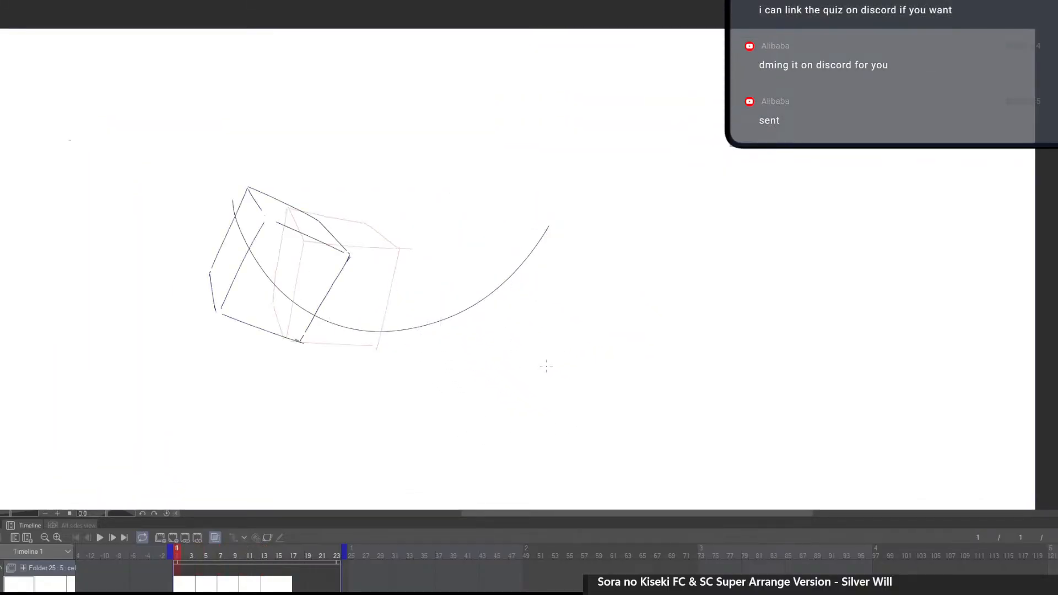
key(Right)
key(Right)
key(Right)
key(Right)
key(Left)
key(Left)
key(Left)
key(Left)
scroll(499, 424, down, 1)
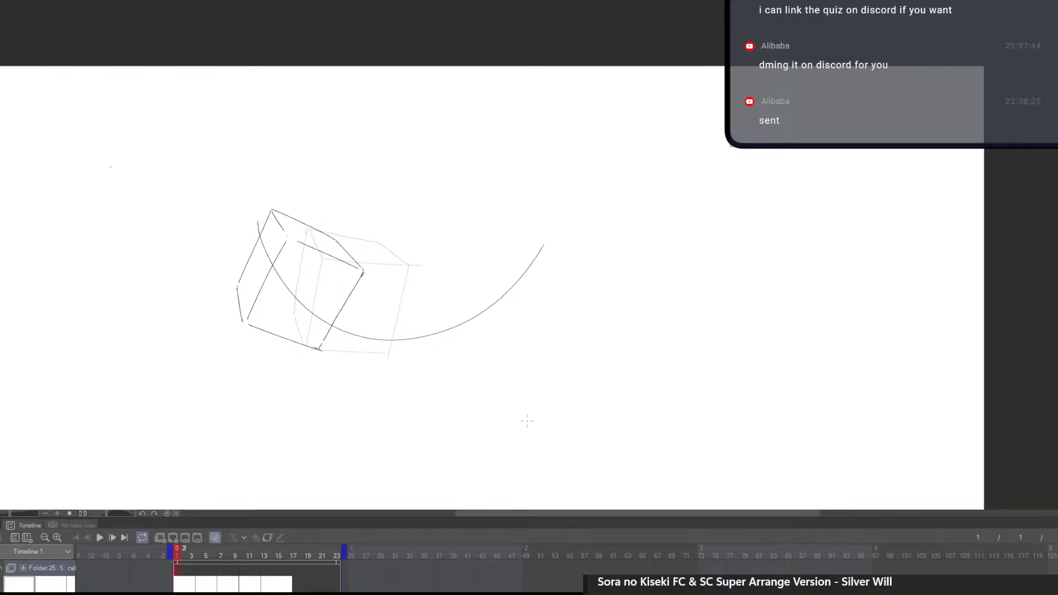
key(Return)
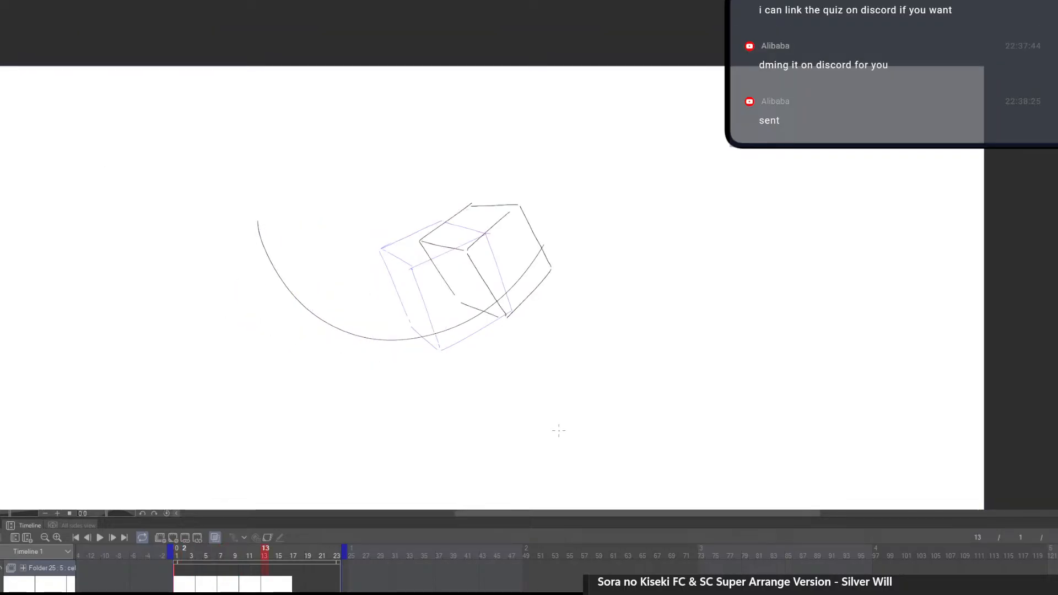
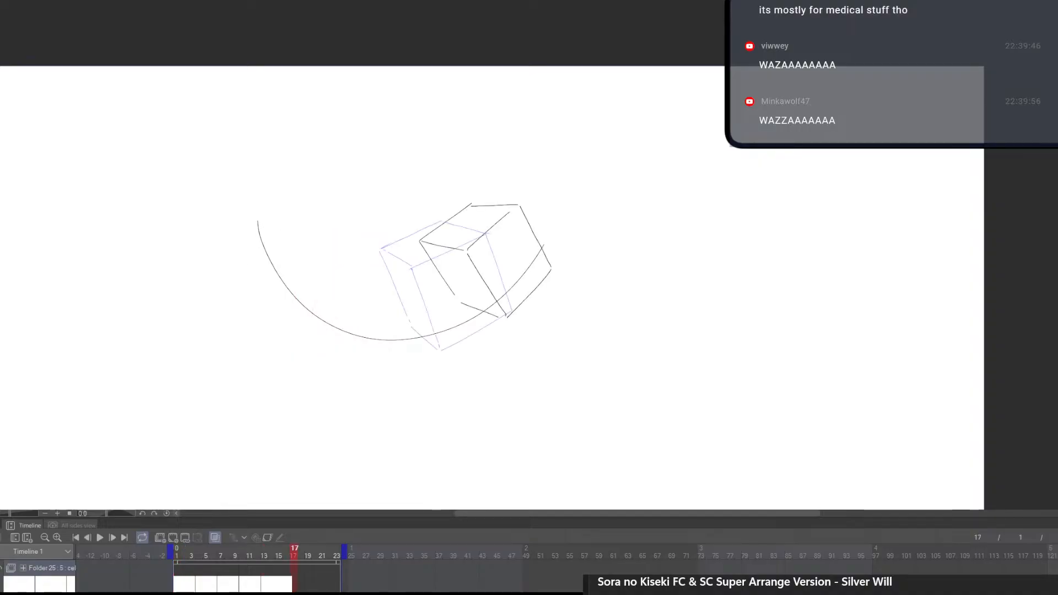
Add a new cel after the last cube pose, then extend the timeline to about frame 39 and the folder clip to frame 33
click(287, 588)
click(173, 538)
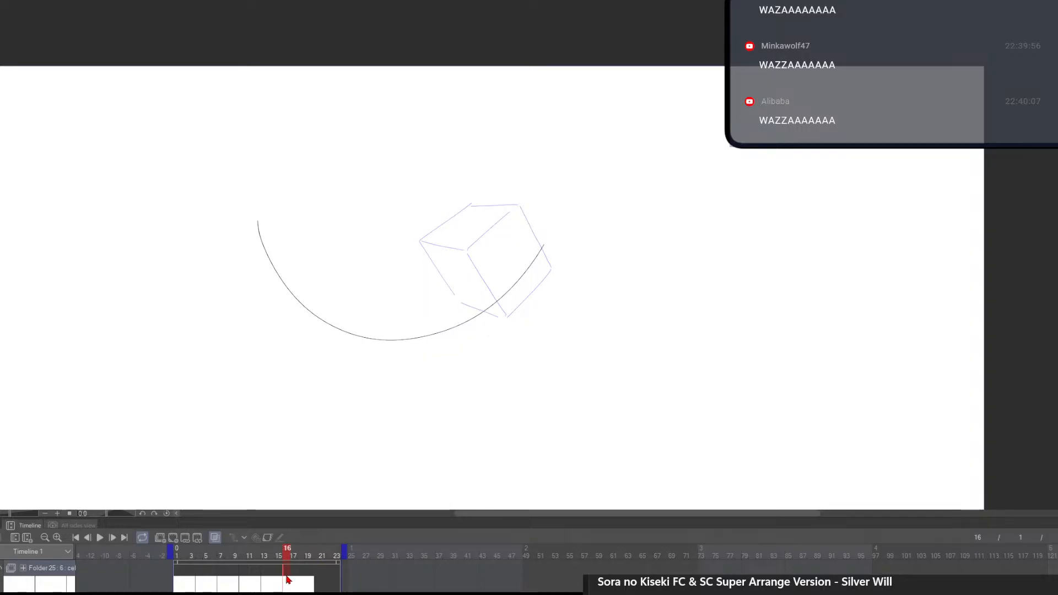
drag(288, 587, 459, 556)
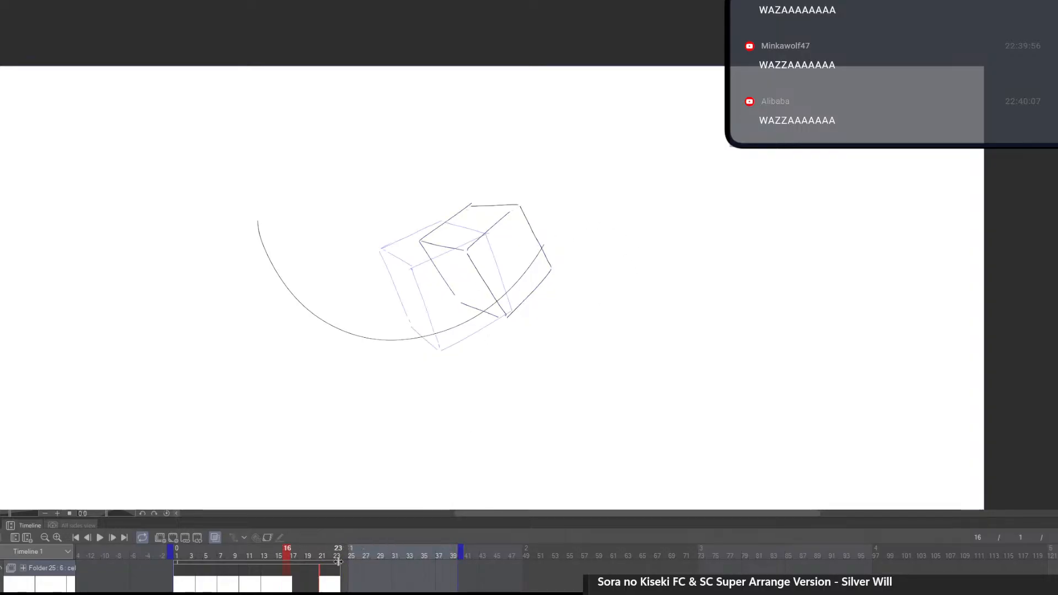
drag(339, 563, 416, 569)
Move the new blank cel to frame 28 and go to that frame
click(327, 585)
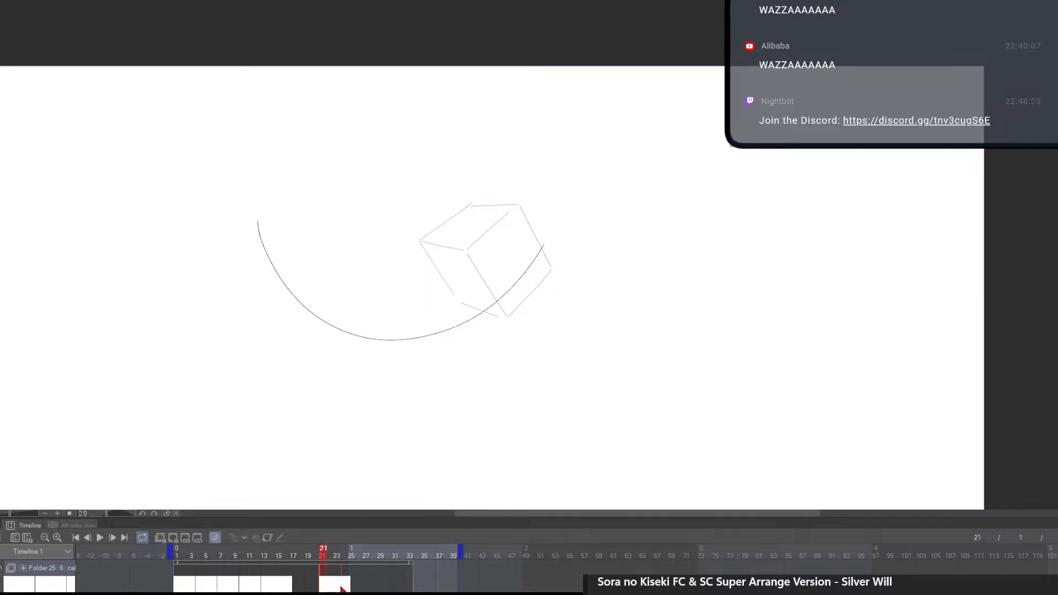
drag(340, 590, 354, 584)
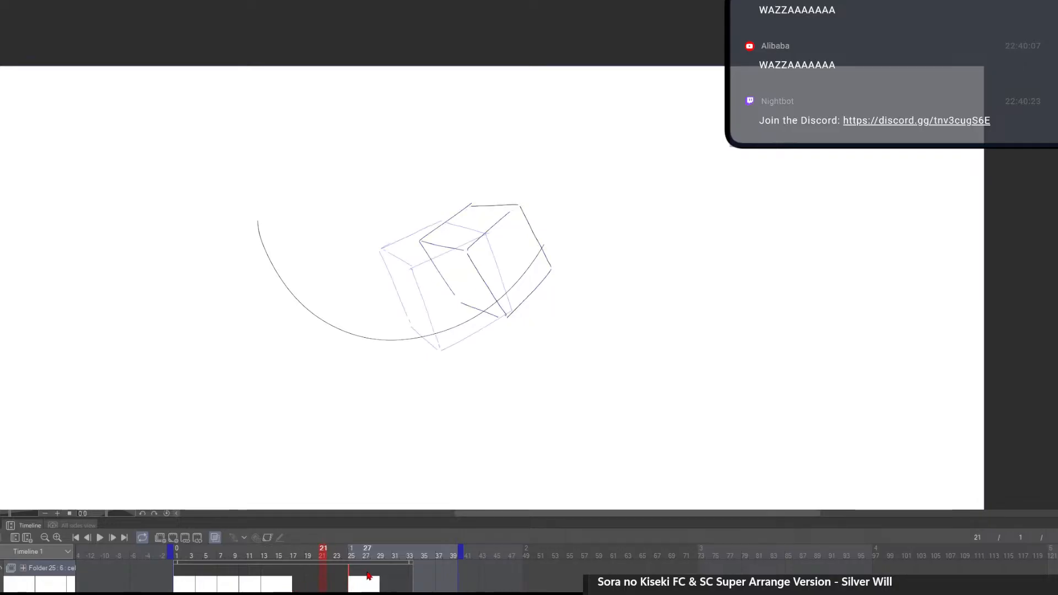
drag(371, 589, 377, 587)
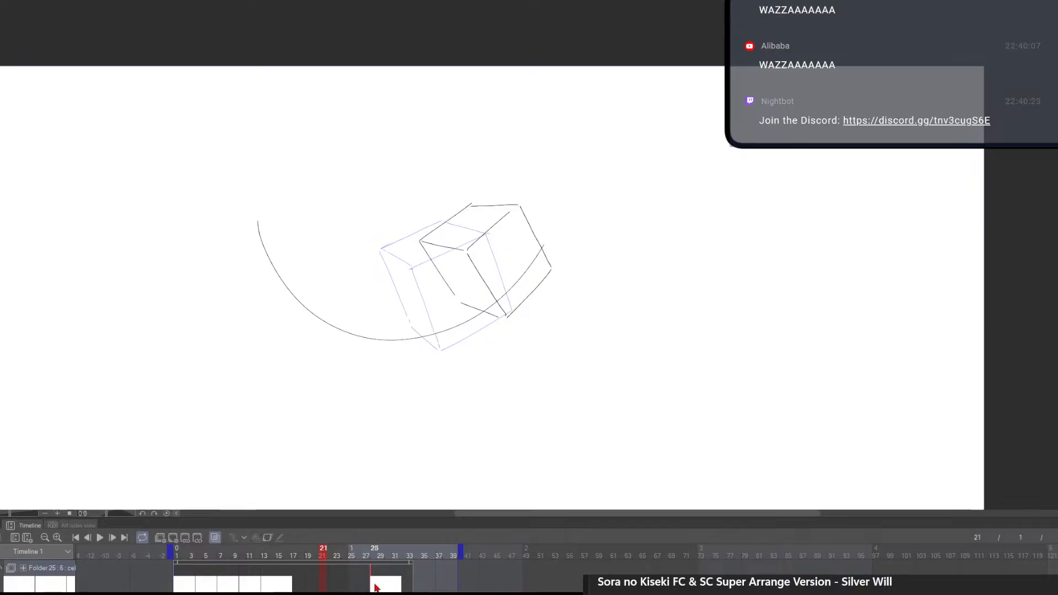
click(377, 588)
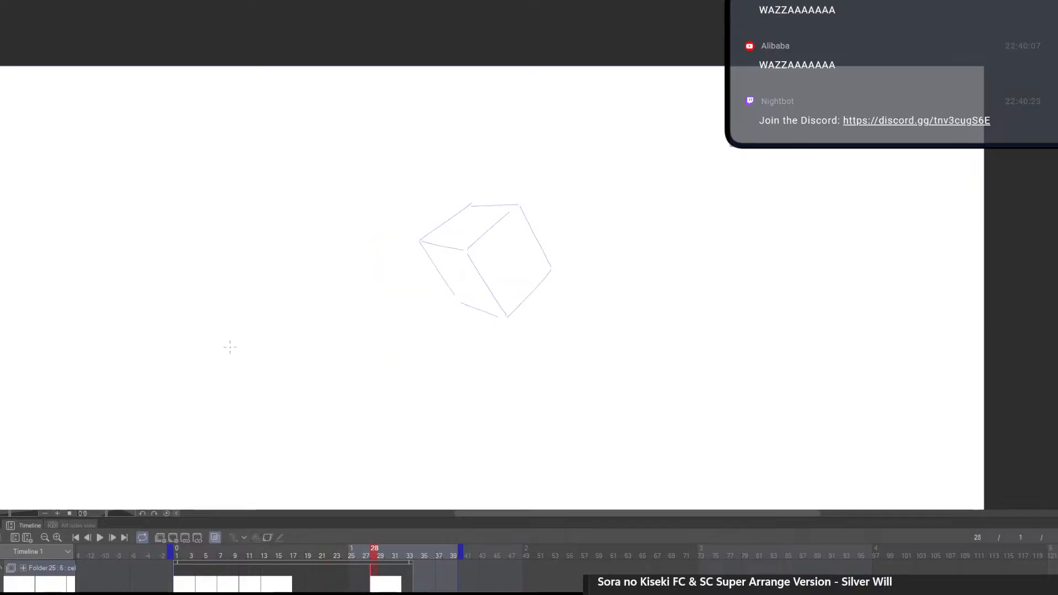
On frame 28, draw a large close-up cube's two upper edges and three long side edges beside the small cube's onion skin
drag(406, 416, 469, 421)
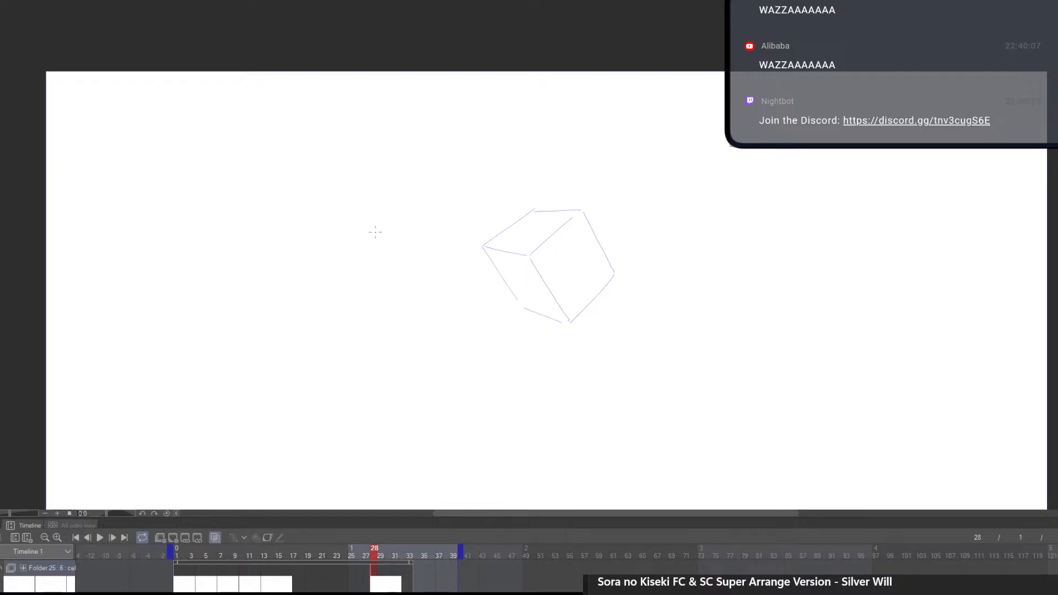
drag(389, 188, 456, 252)
key(ctrl+z)
drag(366, 168, 467, 243)
drag(360, 162, 272, 196)
drag(360, 163, 313, 371)
drag(472, 252, 443, 414)
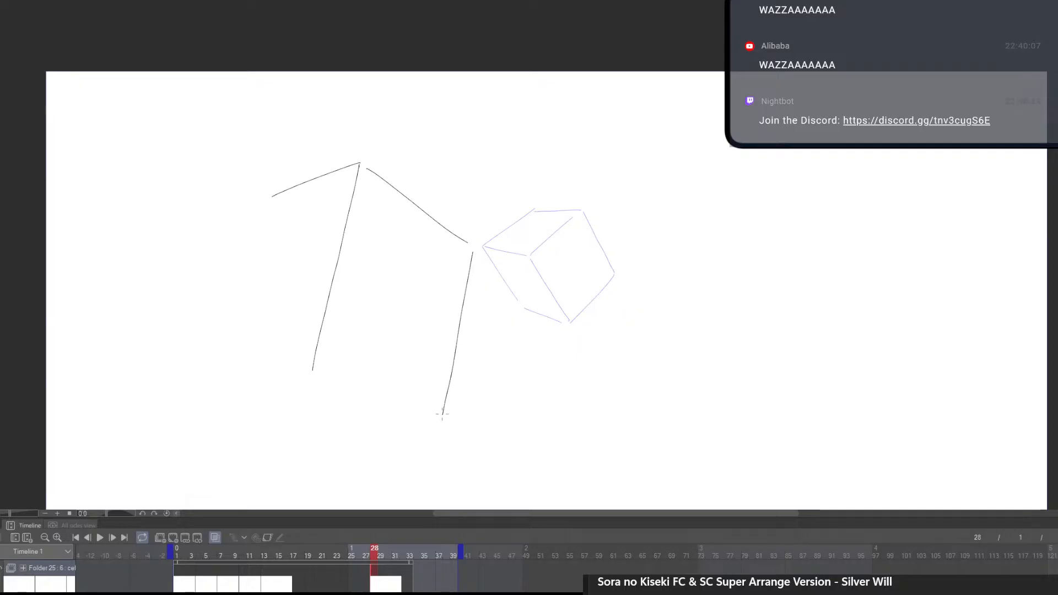
mouse_move(270, 198)
mouse_down()
mouse_move(240, 229)
mouse_move(214, 375)
mouse_up()
Close the frame 28 cube by extending its side edges and drawing the narrow visible bottom face
drag(582, 423, 679, 309)
drag(642, 411, 590, 275)
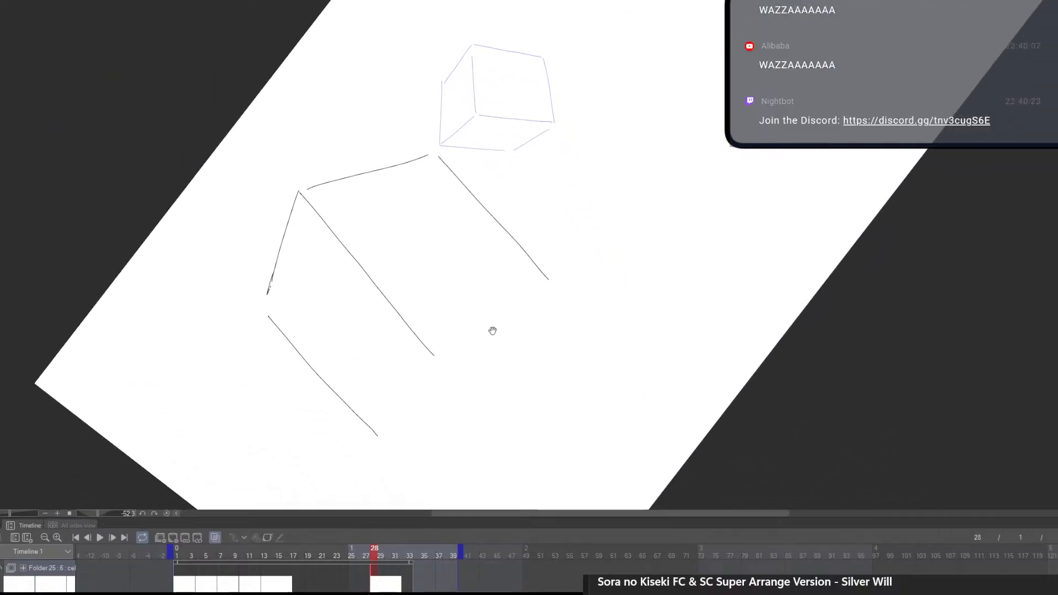
mouse_move(438, 361)
mouse_down()
mouse_move(444, 368)
mouse_move(510, 338)
mouse_move(568, 300)
mouse_up()
mouse_move(444, 373)
mouse_down()
mouse_move(387, 448)
mouse_move(515, 359)
mouse_up()
drag(567, 305, 474, 388)
key(ctrl+z)
drag(568, 303, 487, 375)
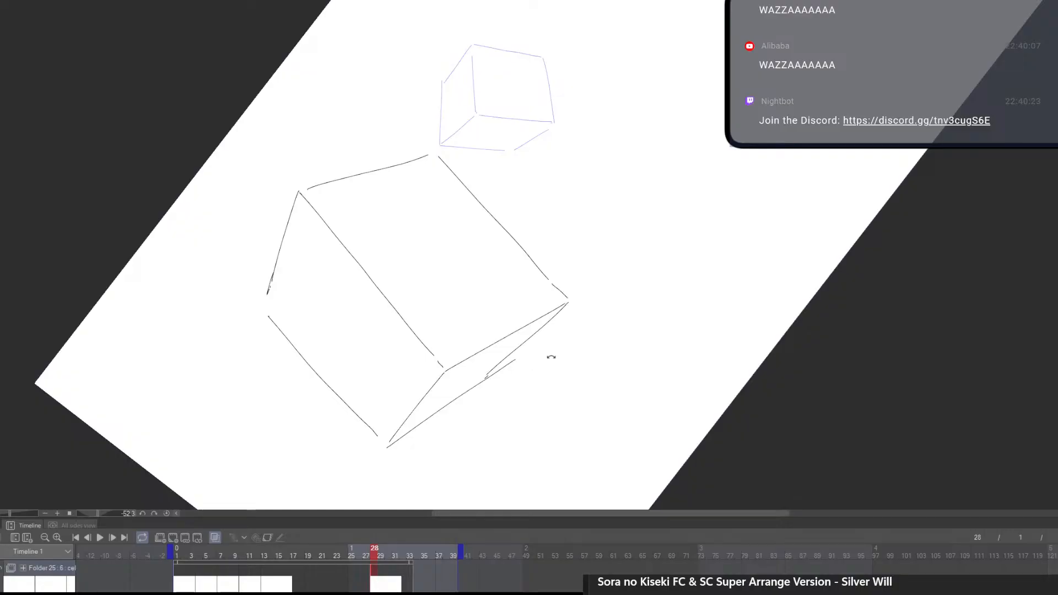
Touch up the frame 28 cube's bottom lines and compare the drawing with the previous pose
drag(551, 357, 457, 405)
drag(555, 391, 455, 411)
drag(569, 442, 555, 430)
drag(462, 312, 513, 317)
key(e)
mouse_move(439, 407)
mouse_down()
mouse_move(479, 219)
mouse_move(436, 414)
mouse_up()
key(p)
scroll(733, 406, down, 5)
drag(733, 406, 572, 421)
scroll(599, 405, up, 3)
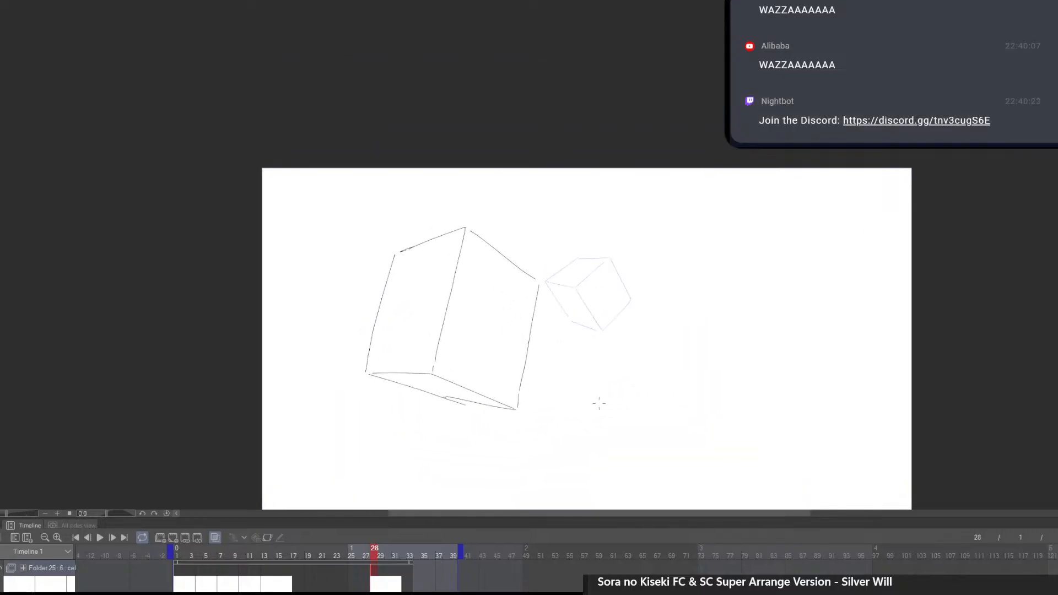
key(Left)
key(Right)
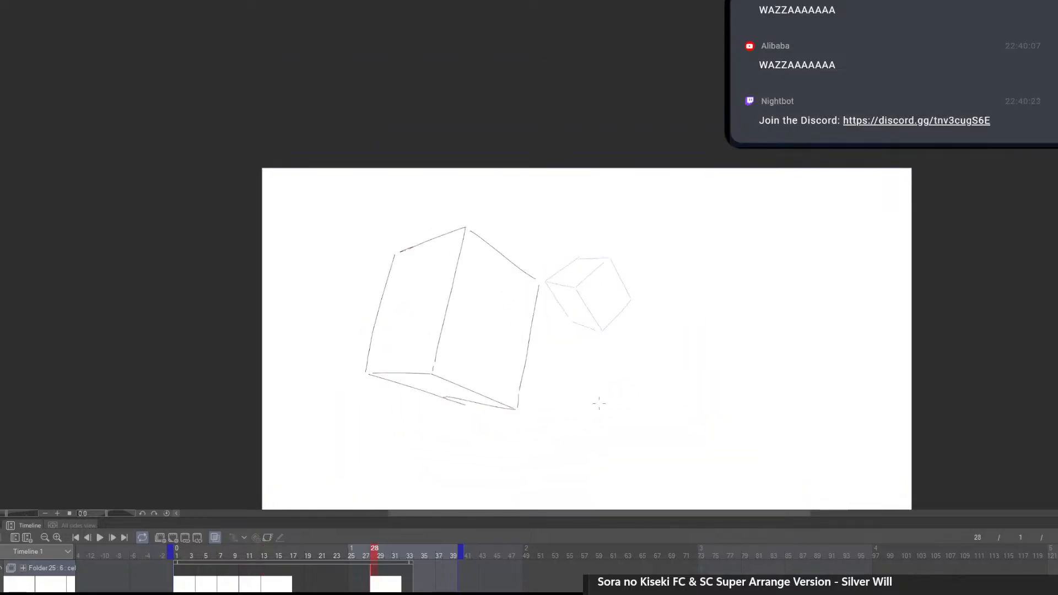
Add a new cel at frame 22, between the small cube and the large frame 28 cube
click(286, 586)
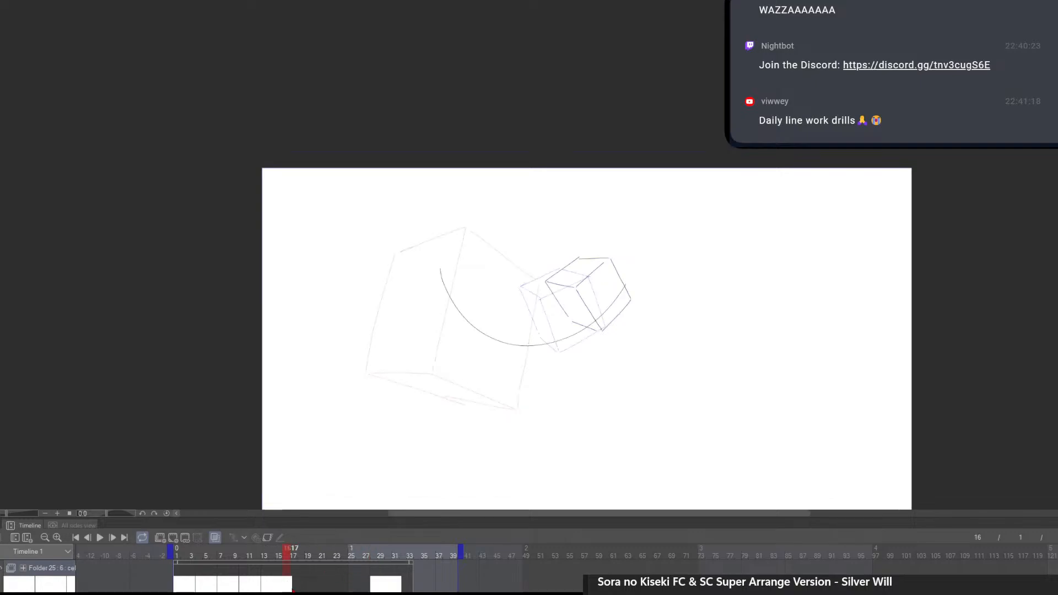
click(324, 585)
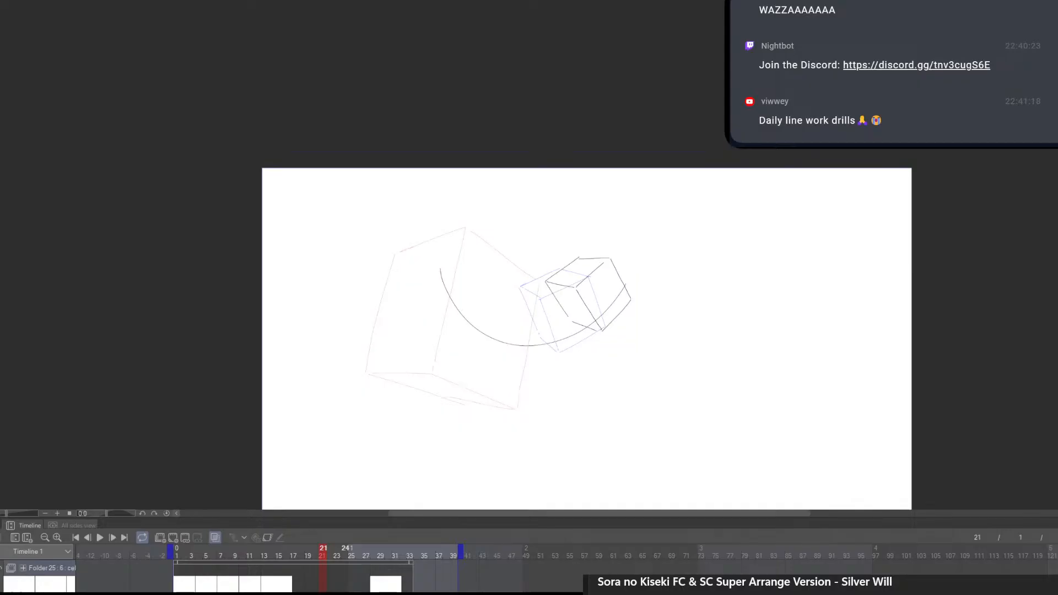
click(331, 554)
click(173, 538)
On frame 22, draw the in-between cube's two upper edges and its middle side edge down from the shared corner
scroll(548, 310, up, 2)
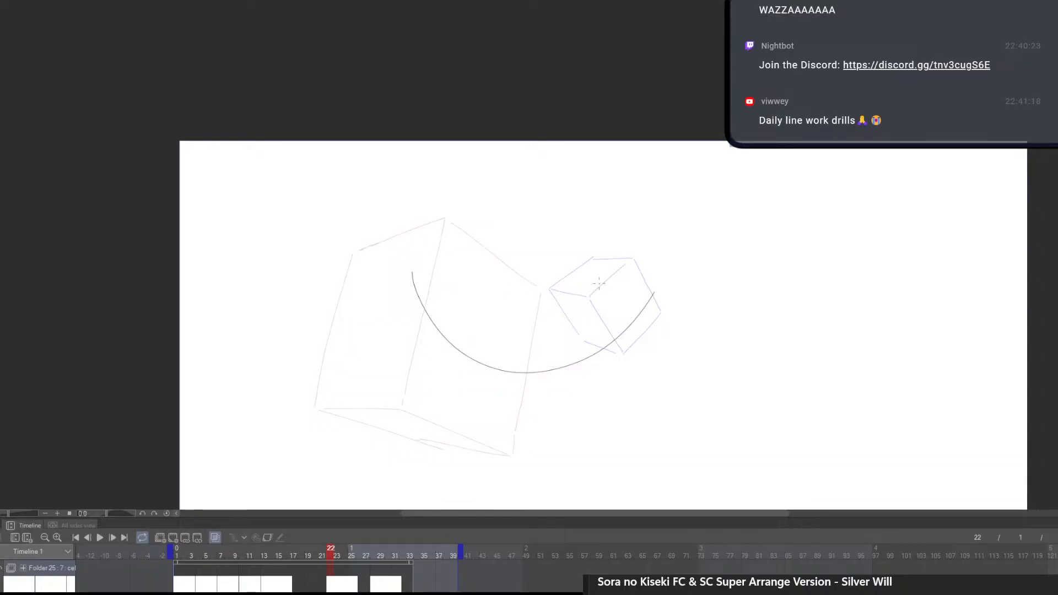
mouse_move(545, 289)
mouse_down()
mouse_move(608, 289)
mouse_move(625, 265)
mouse_move(567, 305)
mouse_move(550, 282)
mouse_up()
key(ctrl+z)
key(ctrl+z)
drag(501, 276, 580, 307)
key(ctrl+z)
drag(498, 270, 568, 308)
drag(495, 268, 428, 275)
drag(495, 270, 461, 409)
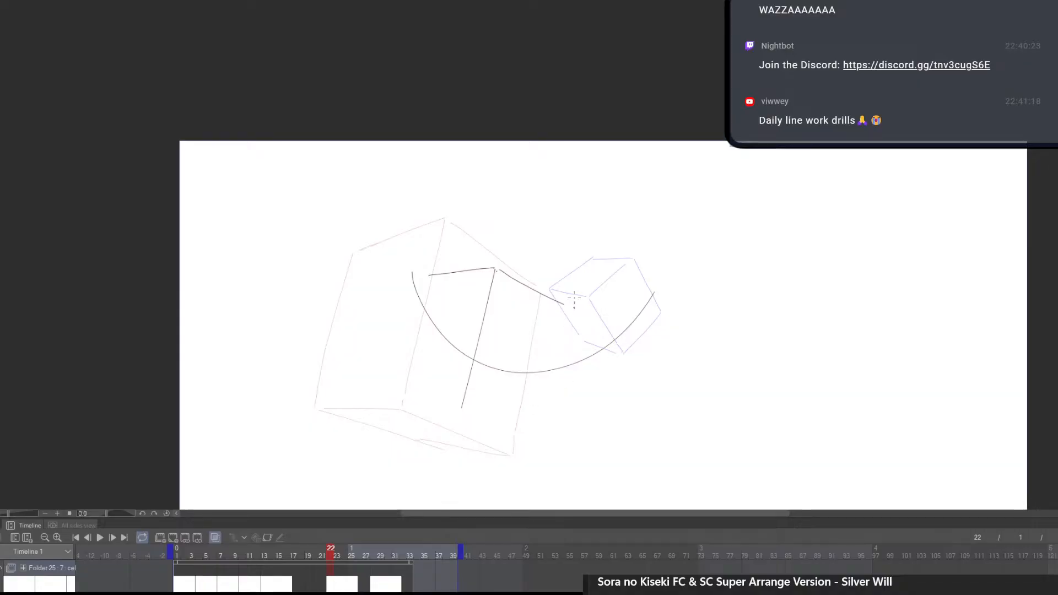
Draw the frame 22 cube's two outer side edges and close its upper corner
drag(574, 308, 541, 463)
key(ctrl+z)
drag(574, 309, 546, 449)
drag(424, 276, 400, 392)
drag(467, 433, 707, 320)
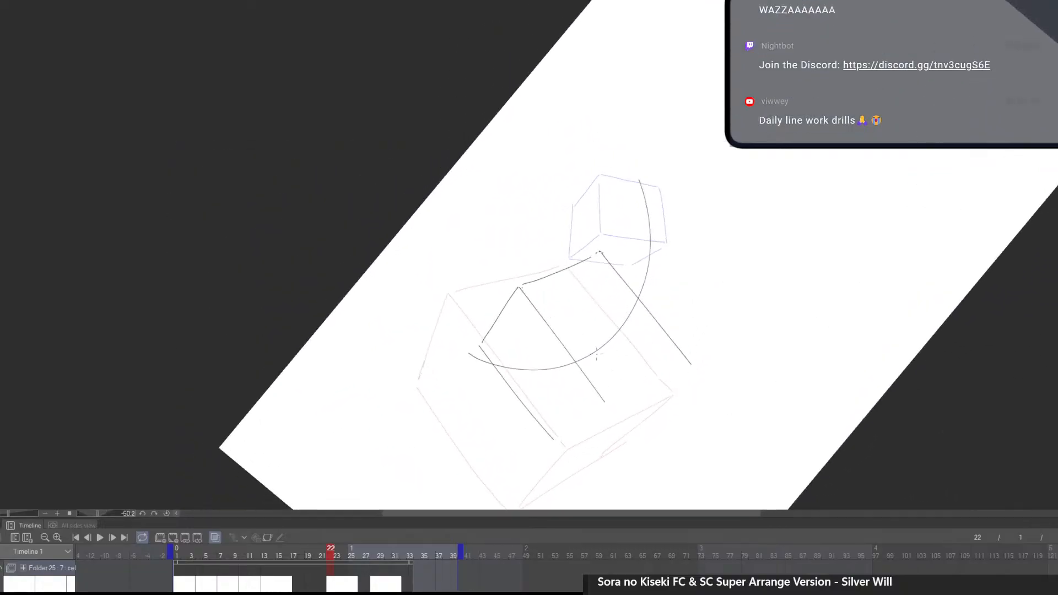
mouse_move(592, 257)
mouse_down()
mouse_move(523, 288)
mouse_move(599, 254)
mouse_up()
Lengthen the frame 22 cube's side edges downward to match the perspective of the large cube
mouse_move(715, 317)
mouse_down()
mouse_move(646, 422)
mouse_move(577, 472)
mouse_move(464, 341)
mouse_move(431, 378)
mouse_move(401, 318)
mouse_move(427, 396)
mouse_up()
key(ctrl+z)
drag(406, 325, 429, 392)
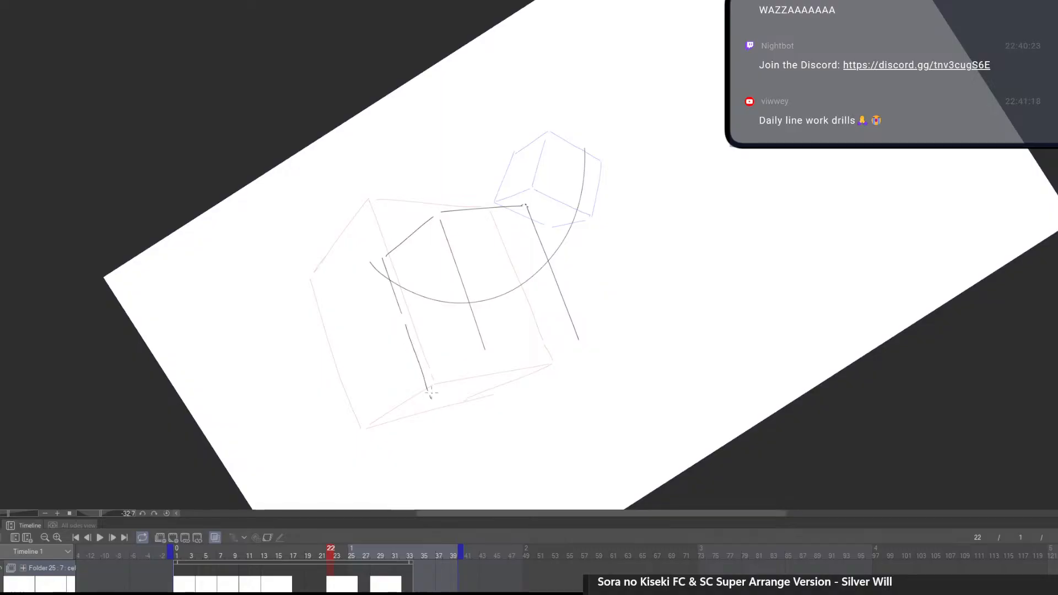
mouse_move(507, 341)
mouse_down()
mouse_move(608, 425)
mouse_move(511, 355)
mouse_up()
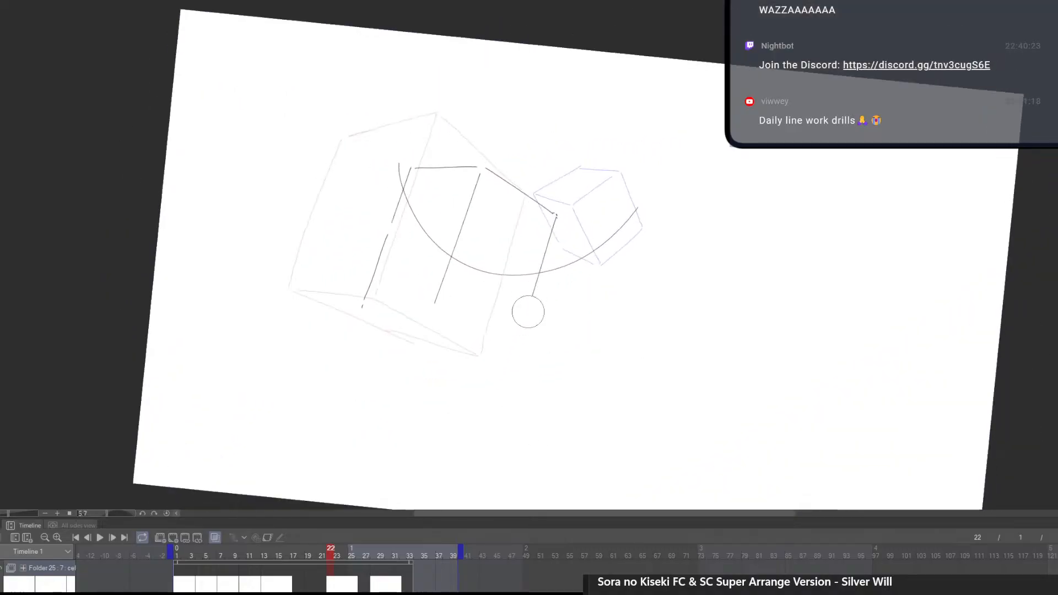
drag(531, 301, 517, 352)
mouse_move(528, 306)
mouse_down()
mouse_move(524, 478)
mouse_move(567, 355)
mouse_move(521, 359)
mouse_move(499, 413)
mouse_move(602, 337)
mouse_move(536, 319)
mouse_up()
Rotate and reposition the frame 22 drawing so its side edges stand more upright, and compare it with the neighbouring poses
key(ctrl+t)
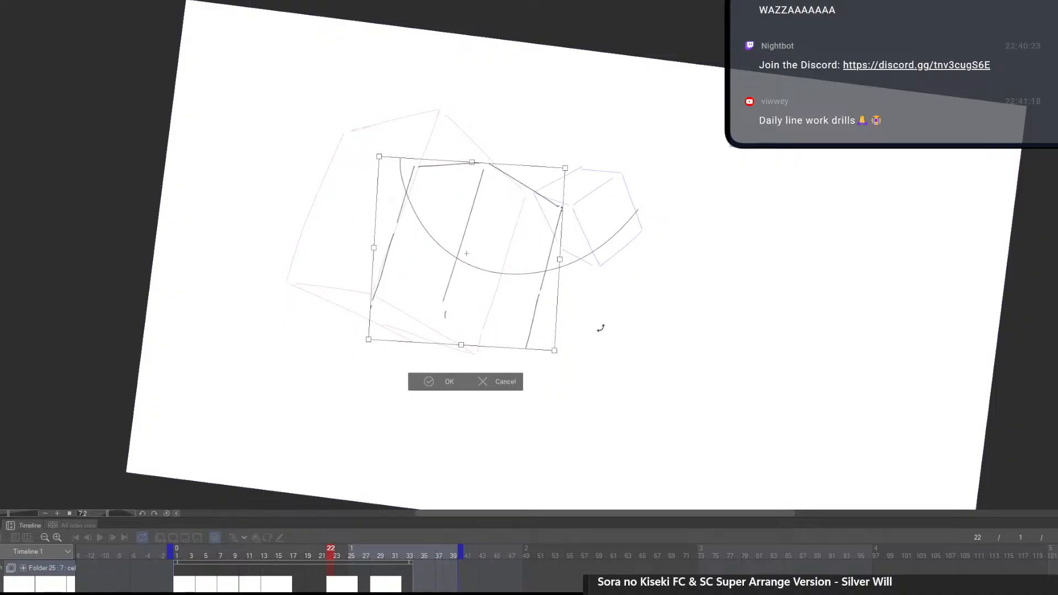
drag(602, 325, 601, 328)
mouse_move(499, 309)
mouse_down()
mouse_move(471, 300)
mouse_move(505, 323)
mouse_up()
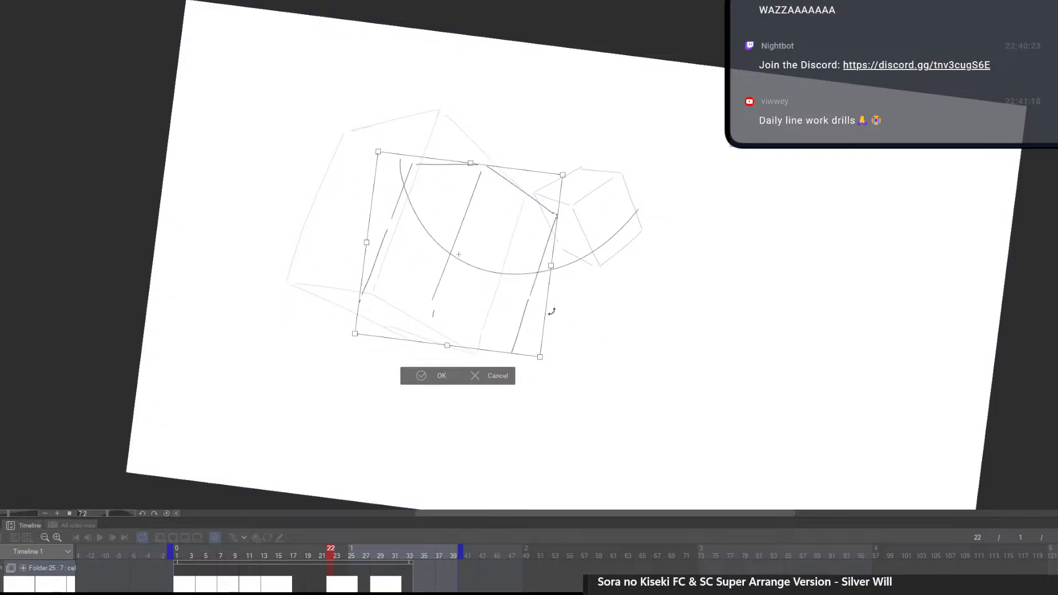
drag(619, 323, 617, 292)
drag(532, 328, 542, 334)
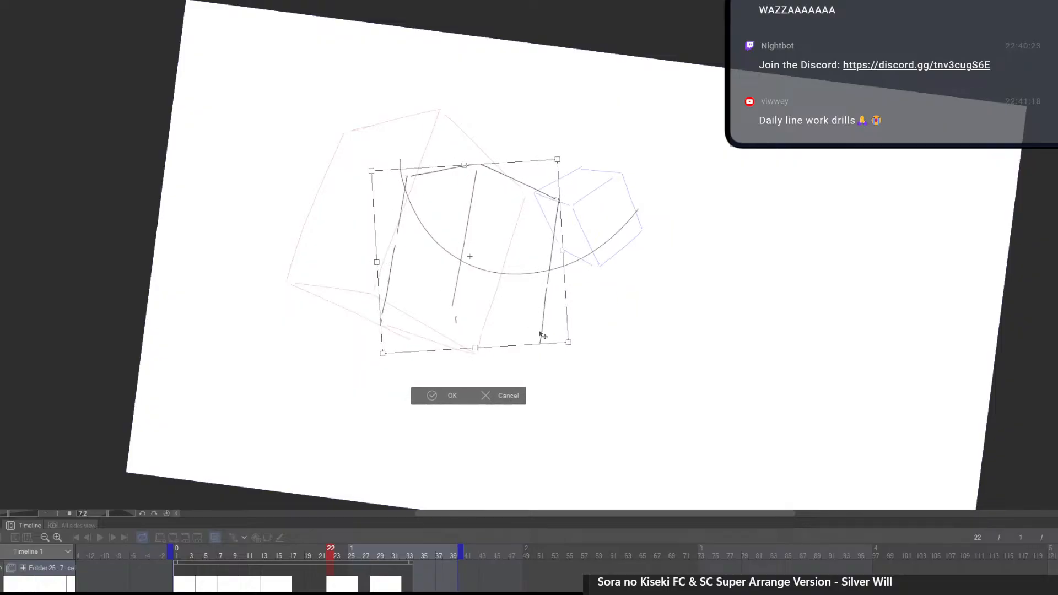
click(432, 396)
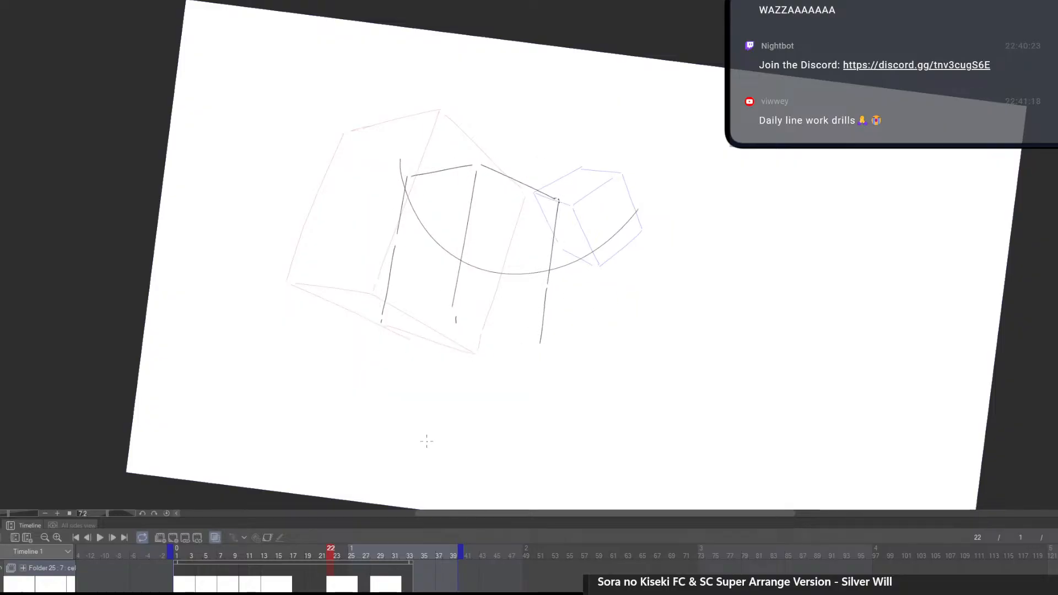
key(Left)
key(Right)
key(Right)
key(Left)
Clean up the middle edge's lower end and draw the frame 22 cube's narrow bottom face
key(e)
drag(455, 320, 455, 335)
mouse_move(444, 404)
mouse_down()
mouse_move(589, 445)
mouse_move(626, 369)
mouse_up()
mouse_move(523, 351)
mouse_down()
mouse_move(600, 311)
mouse_move(518, 351)
mouse_move(472, 404)
mouse_move(600, 309)
mouse_up()
key(ctrl+z)
key(ctrl+z)
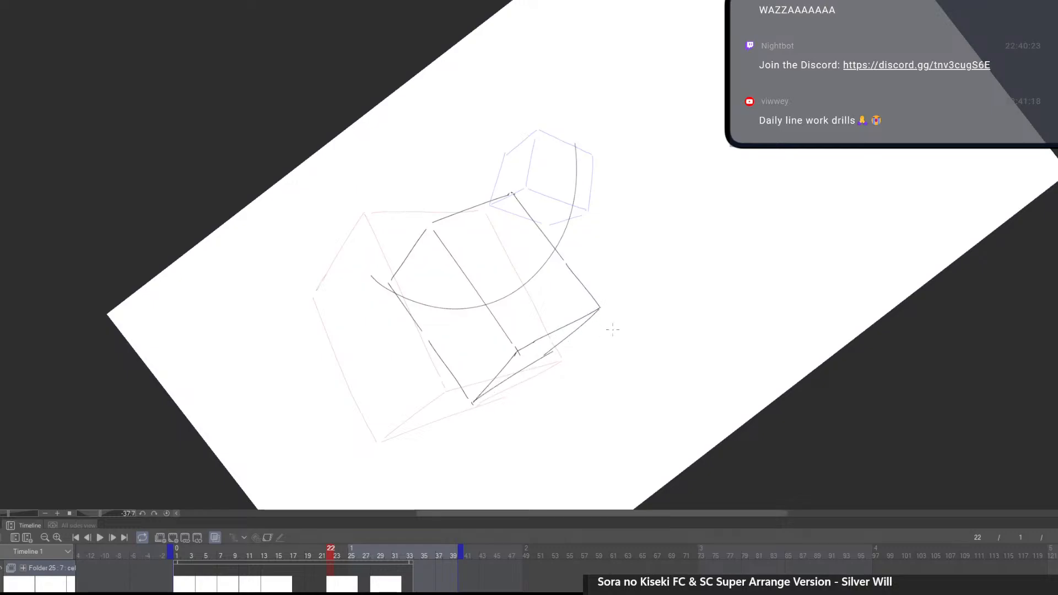
drag(550, 349, 530, 416)
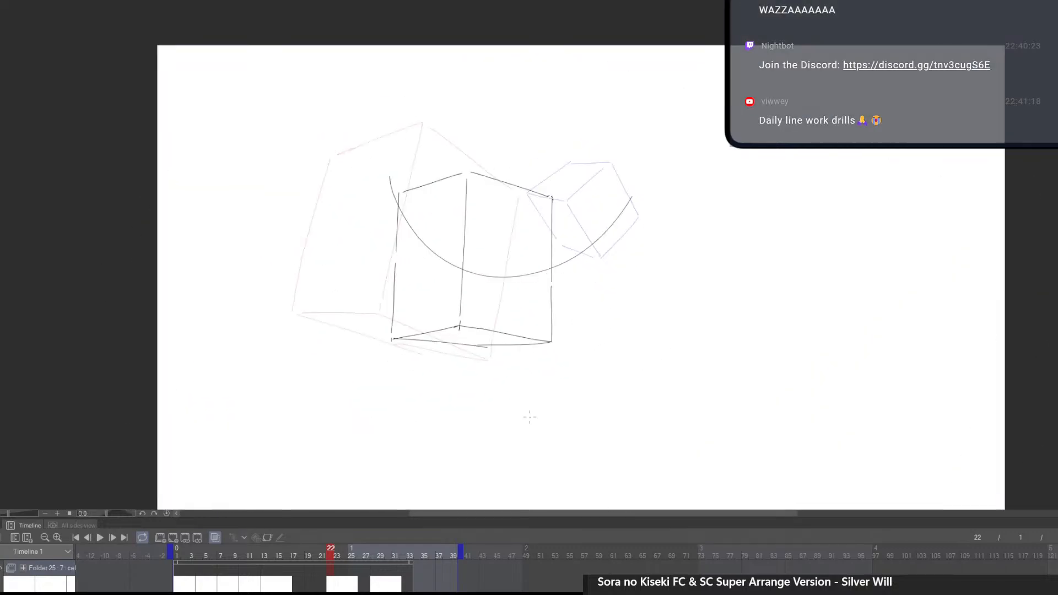
Flip between frames 22 and 28 and the preceding pose to check the cube's motion
key(Left)
key(Right)
key(Right)
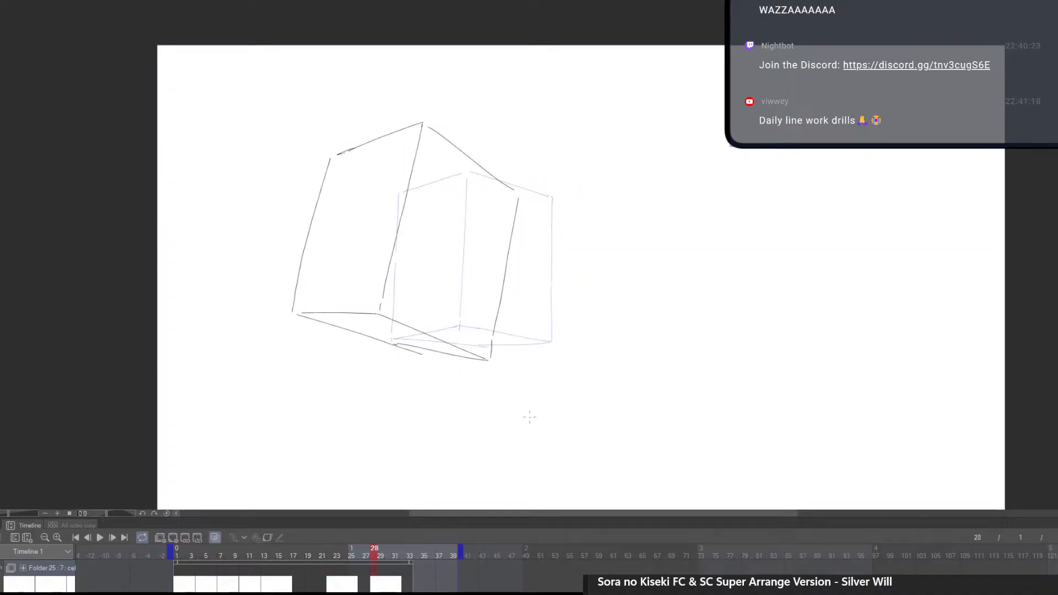
key(Left)
key(Left)
key(Right)
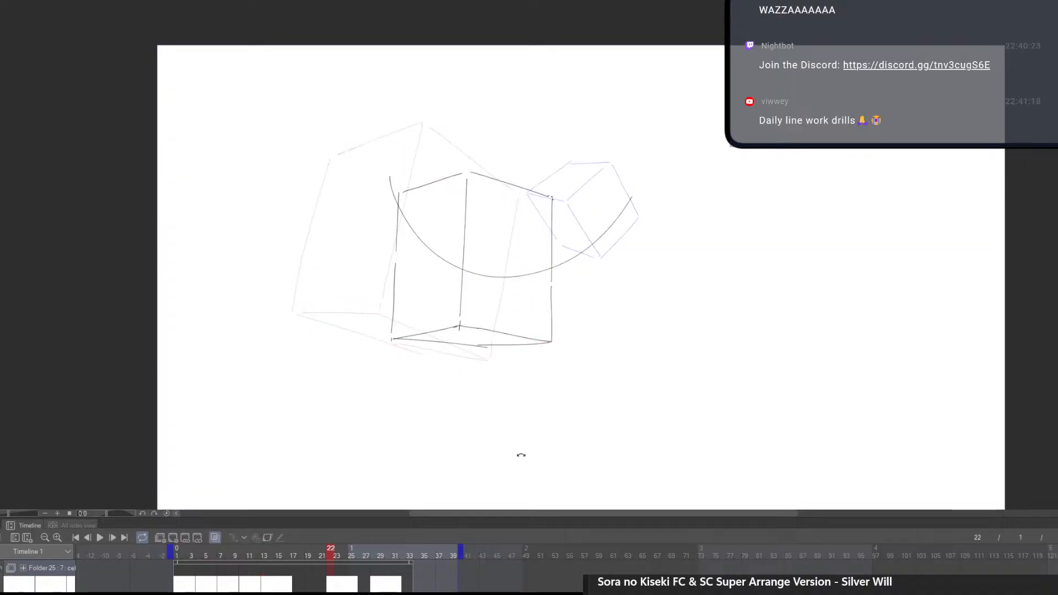
Redraw the front edge of the frame 22 cube's bottom face and check the cube at a reduced size
mouse_move(521, 455)
mouse_down()
mouse_move(527, 384)
mouse_move(486, 399)
mouse_move(516, 360)
mouse_move(482, 400)
mouse_up()
key(e)
key(p)
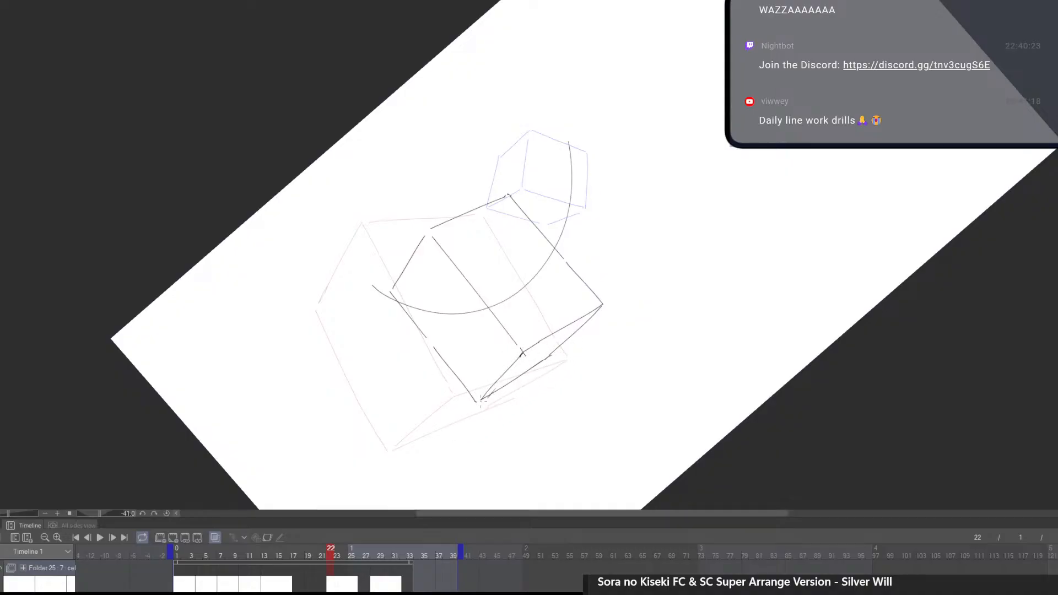
drag(559, 361, 493, 406)
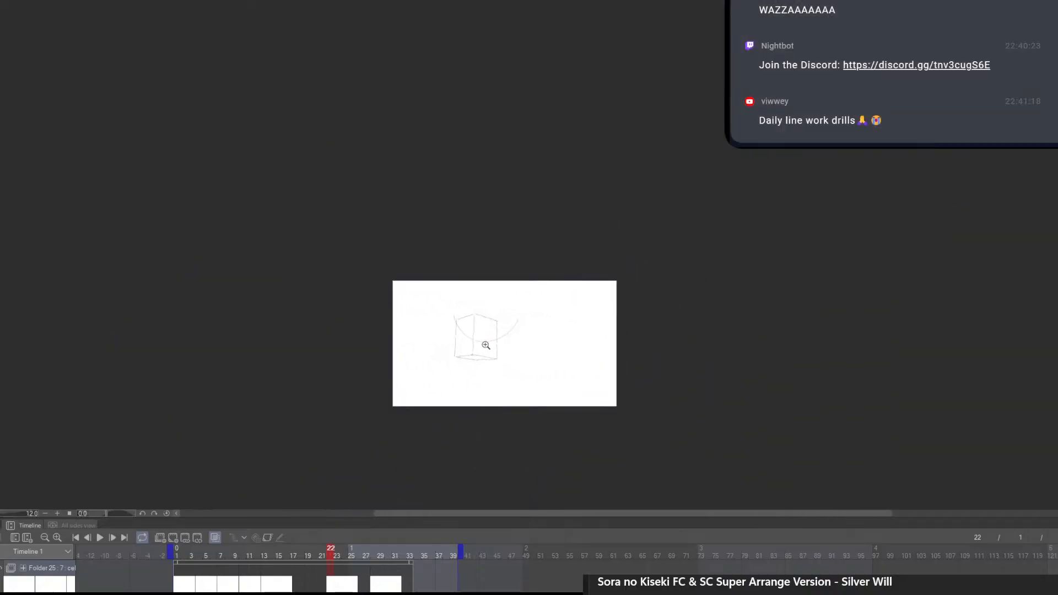
drag(485, 344, 555, 370)
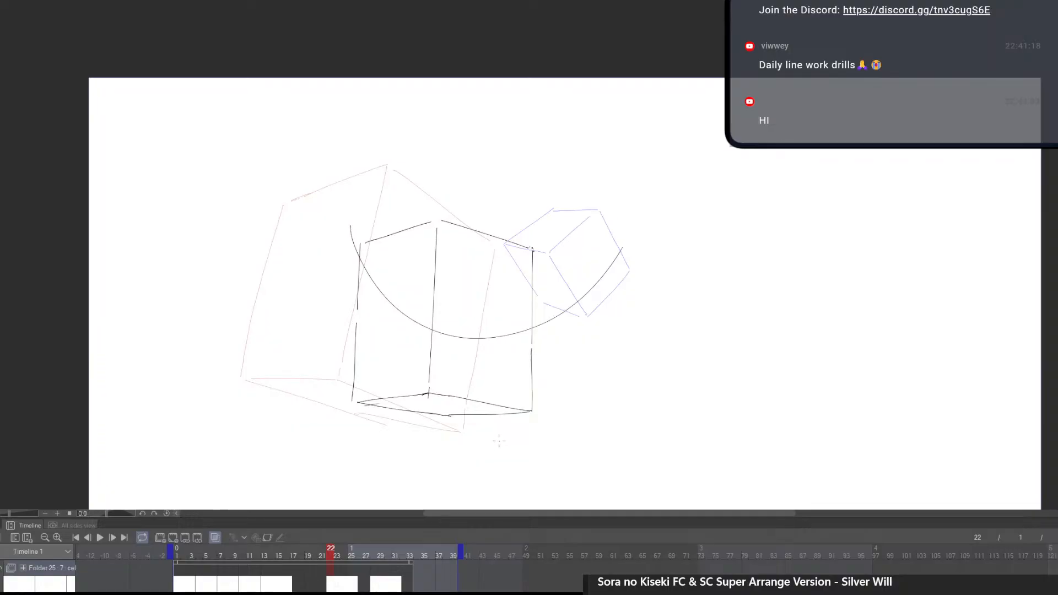
Add a new cel at frame 17 for a pose between the small cube and the frame 22 cube
click(290, 588)
click(173, 539)
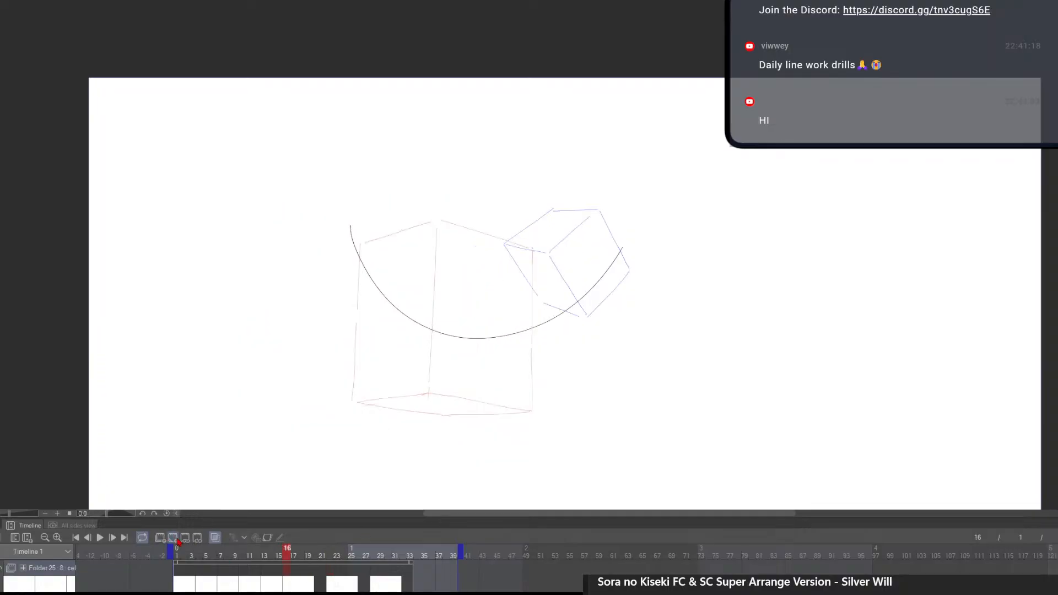
click(293, 583)
Draw the tilted top face of the frame 17 cube, between the small cube and the frame 22 cube
drag(555, 254, 579, 311)
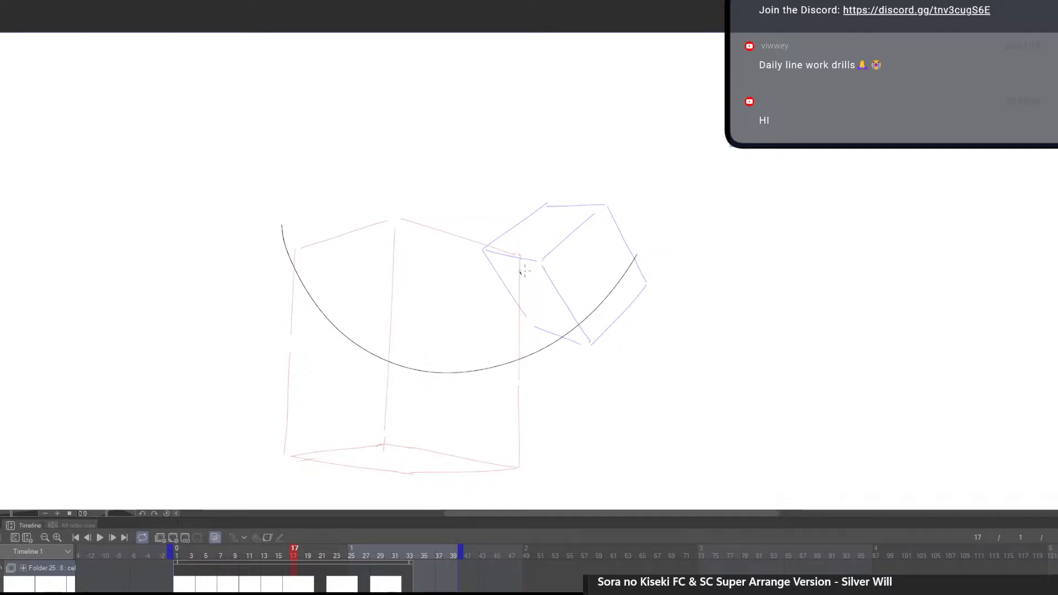
drag(521, 272, 581, 231)
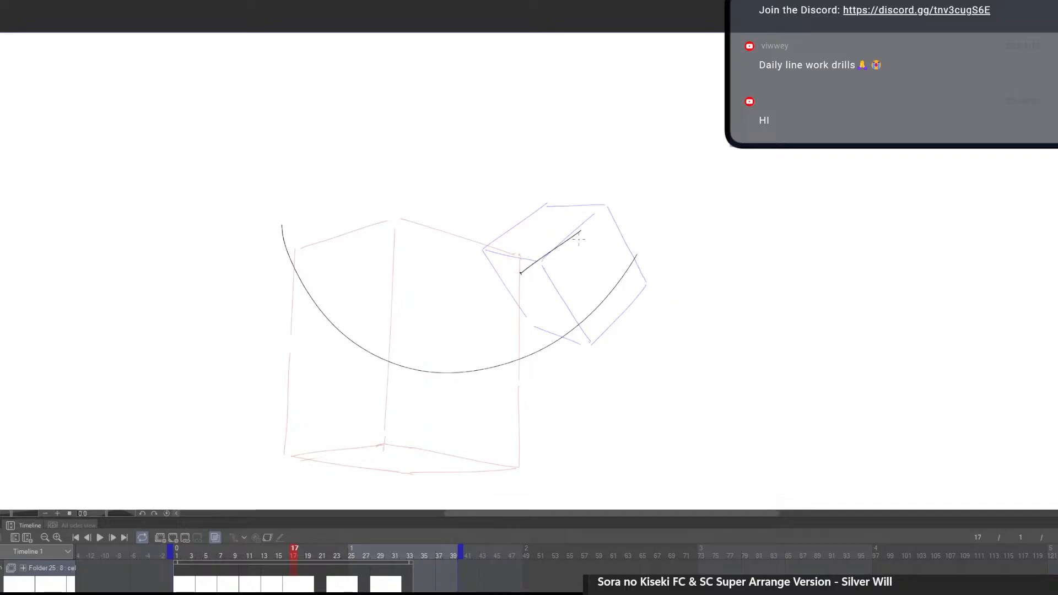
key(ctrl+z)
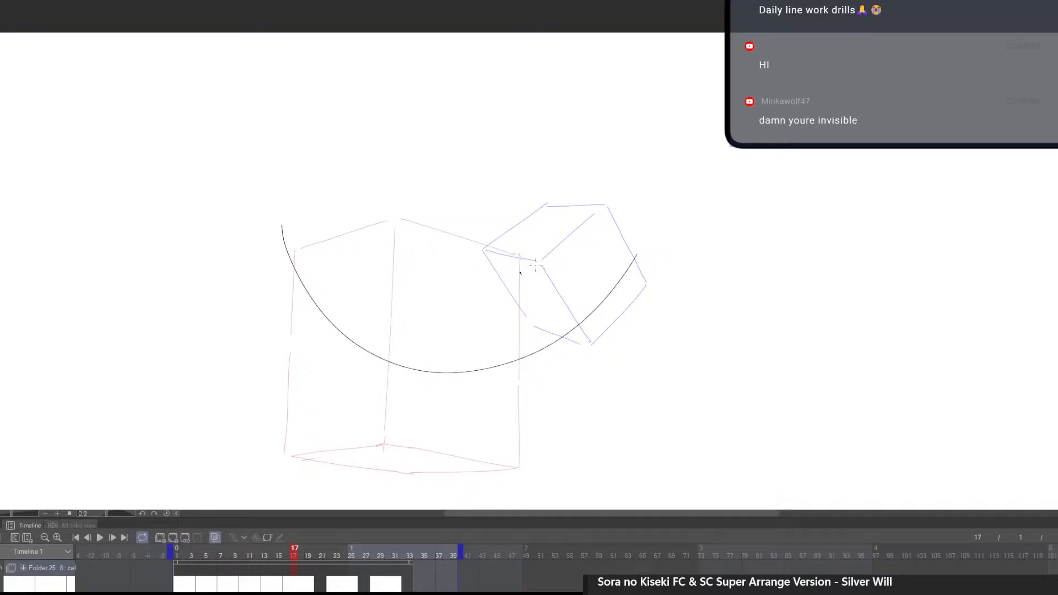
drag(519, 272, 591, 235)
key(ctrl+z)
mouse_move(518, 272)
mouse_down()
mouse_move(596, 225)
mouse_move(514, 219)
mouse_up()
key(ctrl+z)
mouse_move(590, 224)
mouse_down()
mouse_move(526, 219)
mouse_move(455, 252)
mouse_up()
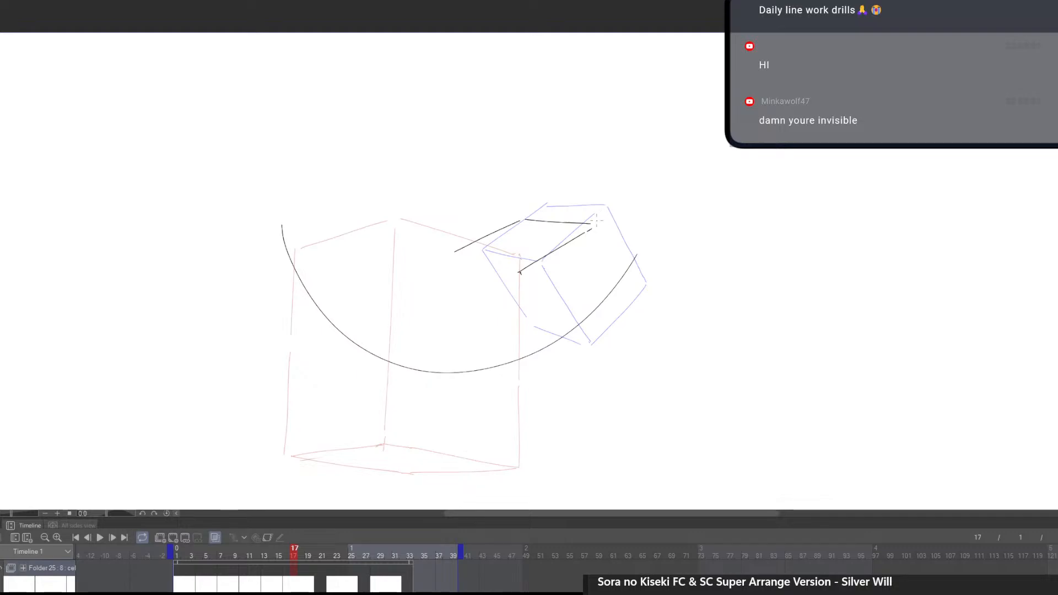
Draw the three downward edges and the two bottom edges of the frame 17 cube
mouse_move(452, 256)
mouse_down()
mouse_move(520, 271)
mouse_move(528, 375)
mouse_up()
key(ctrl+z)
drag(519, 273, 543, 368)
drag(592, 231, 609, 327)
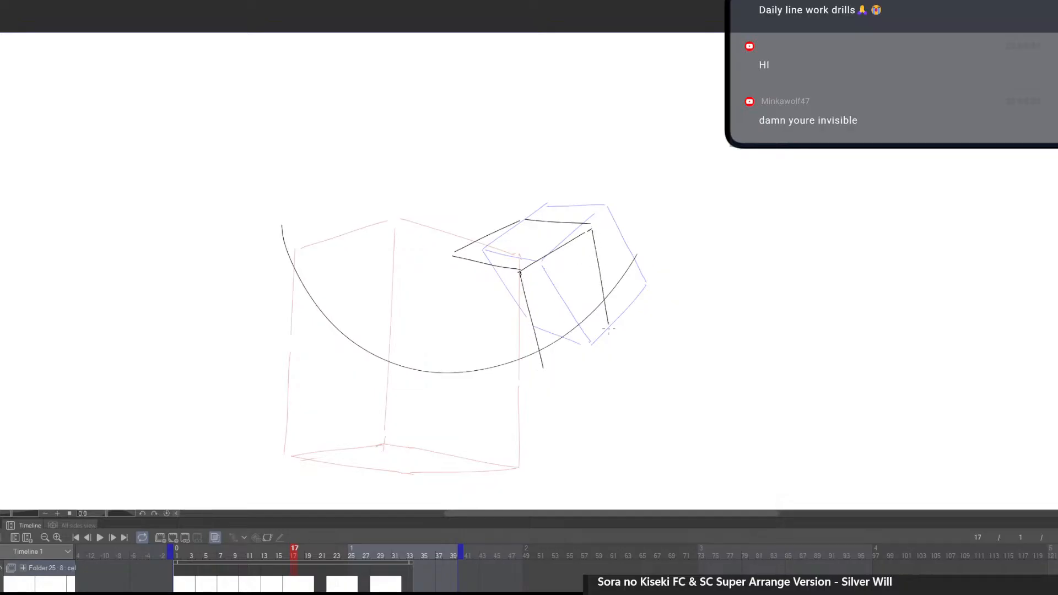
drag(550, 373, 608, 335)
mouse_move(450, 258)
mouse_down()
mouse_move(476, 347)
mouse_move(540, 375)
mouse_up()
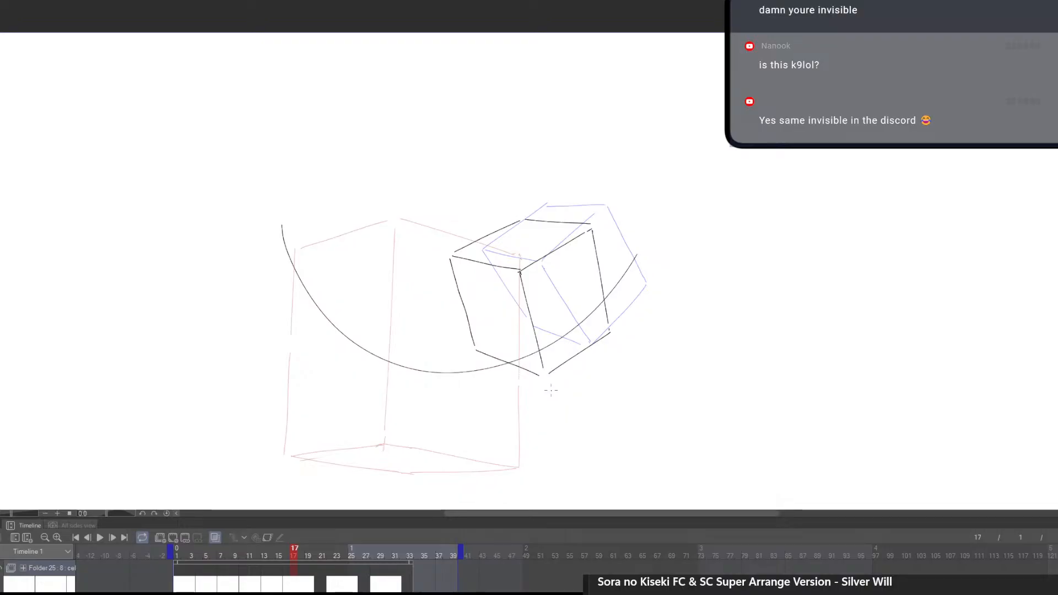
Erase and redraw the back edge of the frame 17 cube's top face
key(e)
mouse_move(524, 217)
mouse_down()
mouse_move(594, 225)
mouse_move(581, 232)
mouse_up()
key(p)
key(ctrl+z)
drag(520, 220, 589, 227)
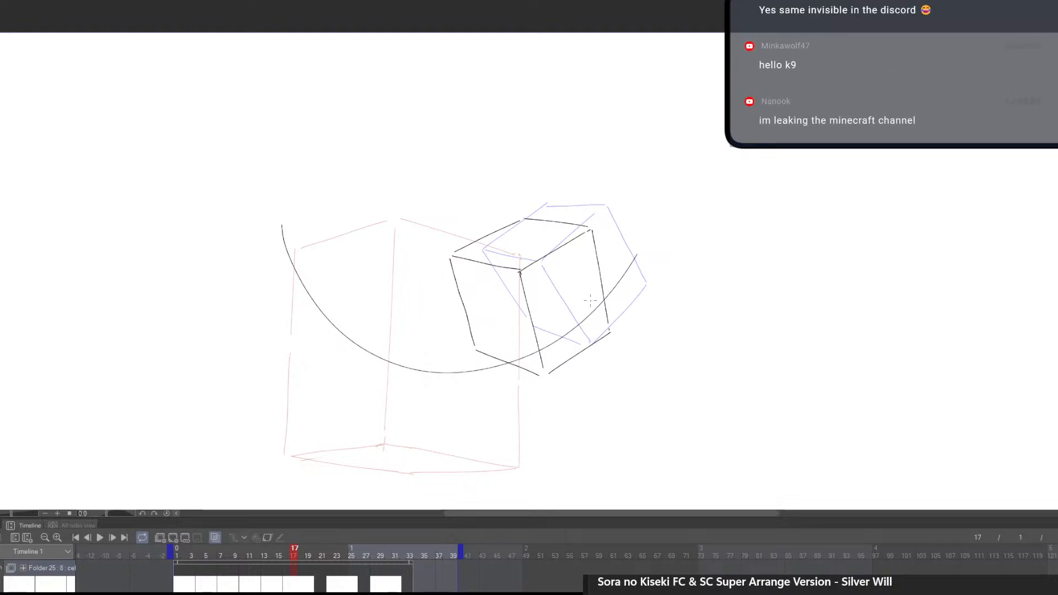
Flip between frames 13, 17 and 22 to check the spacing and rotation of the cube poses
key(Left)
key(Right)
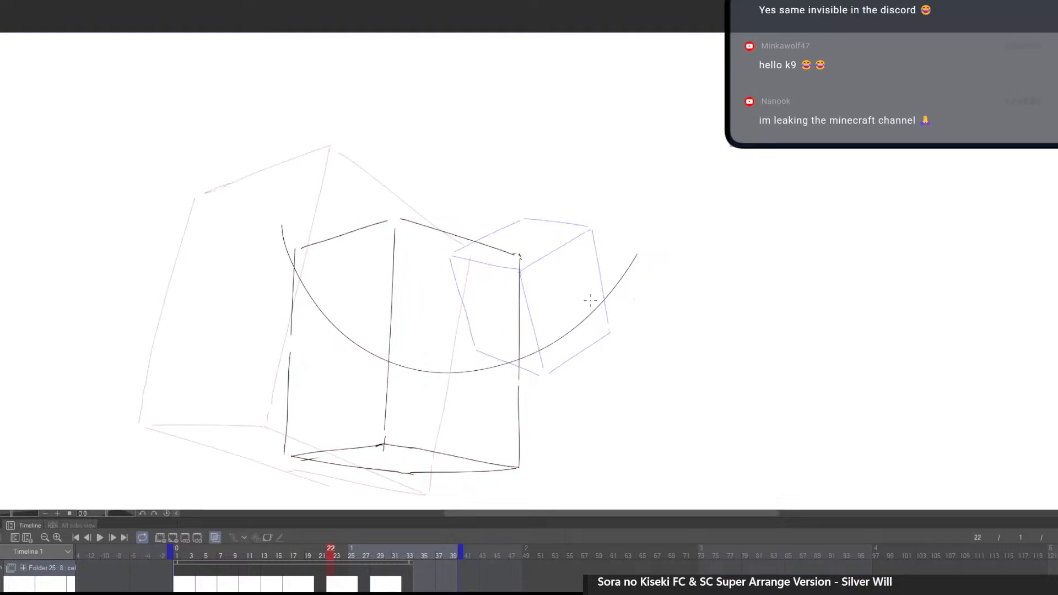
key(Left)
key(Left)
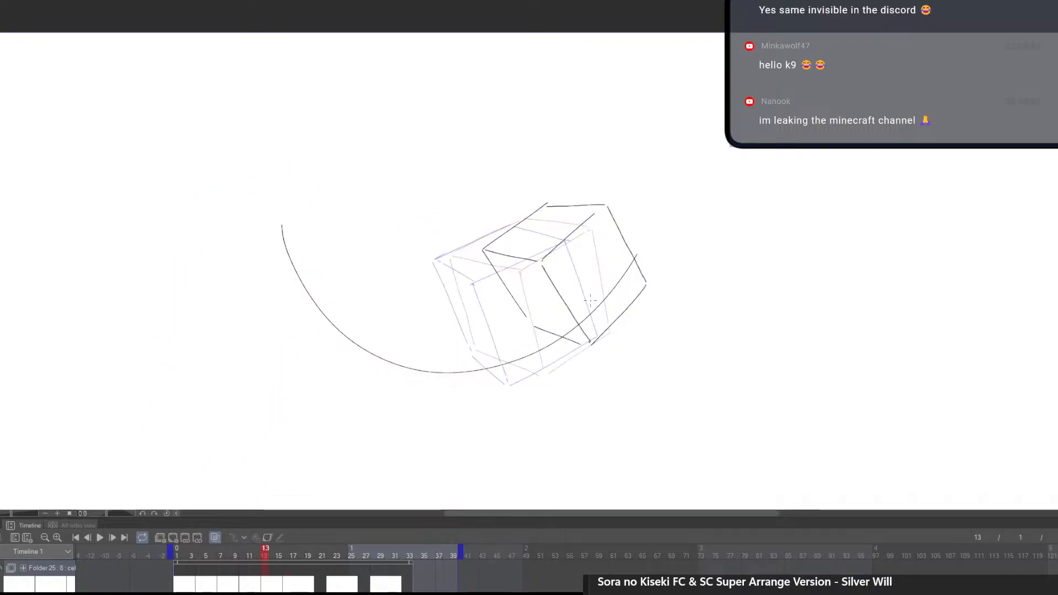
key(Right)
key(Right)
key(Left)
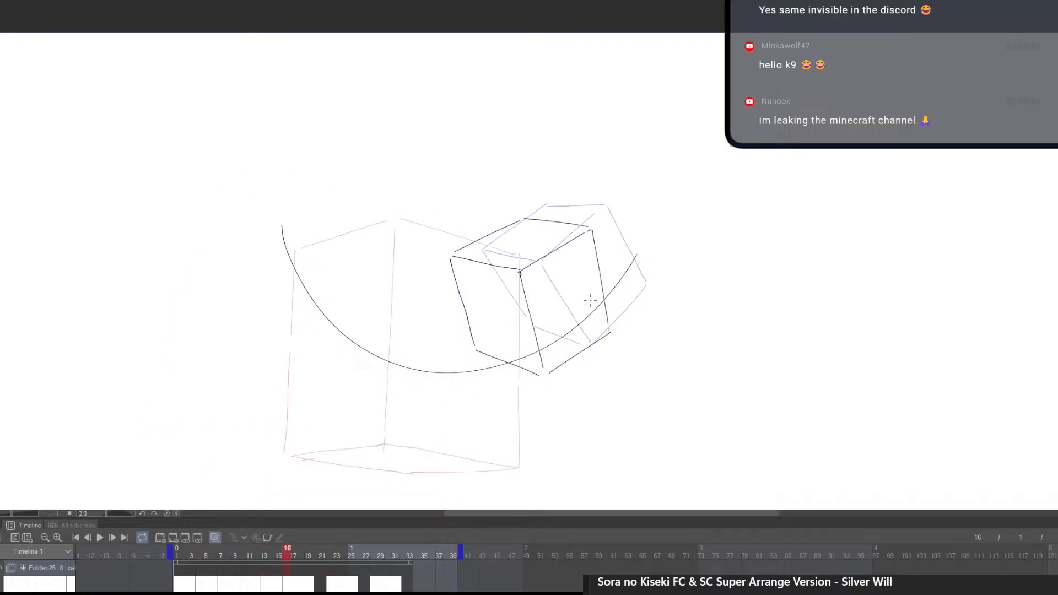
key(Right)
key(Left)
key(Right)
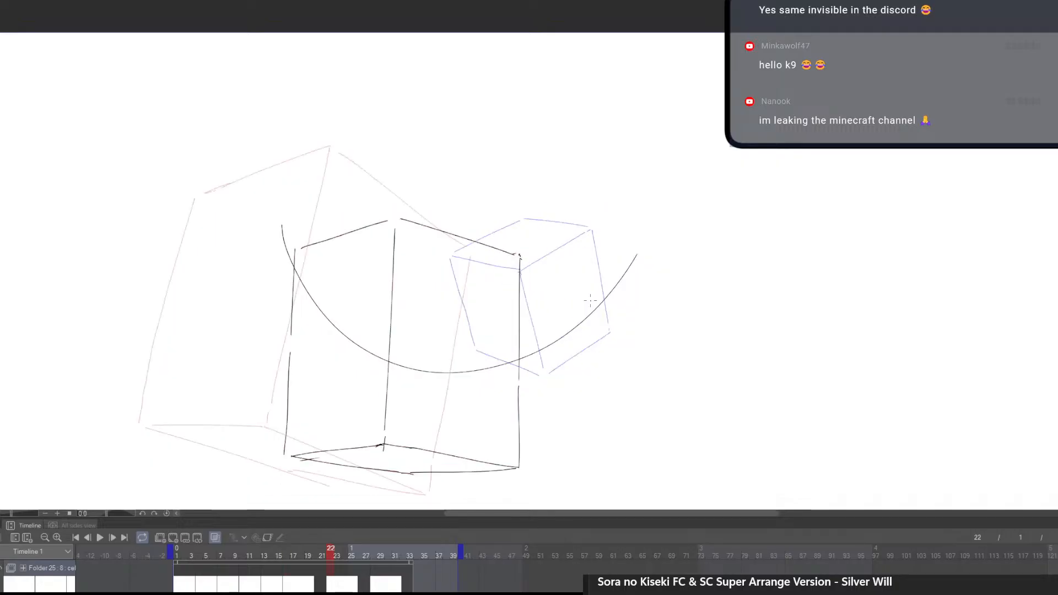
key(Left)
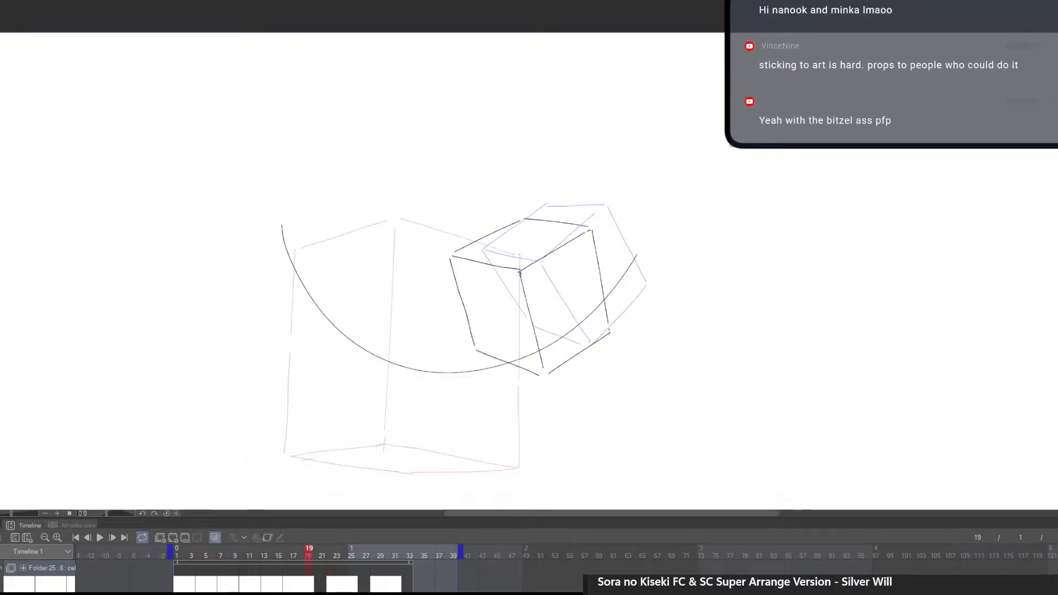
Add a new cel at frame 19 and draw the top edge and two side edges of the cube's right face
click(180, 537)
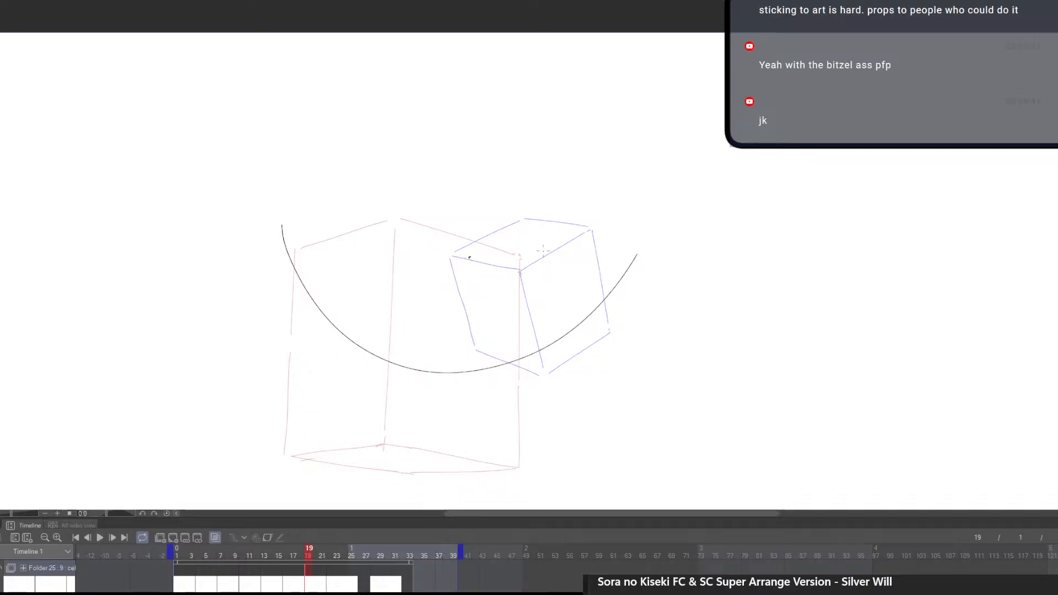
drag(476, 258, 572, 244)
key(ctrl+z)
drag(471, 257, 570, 249)
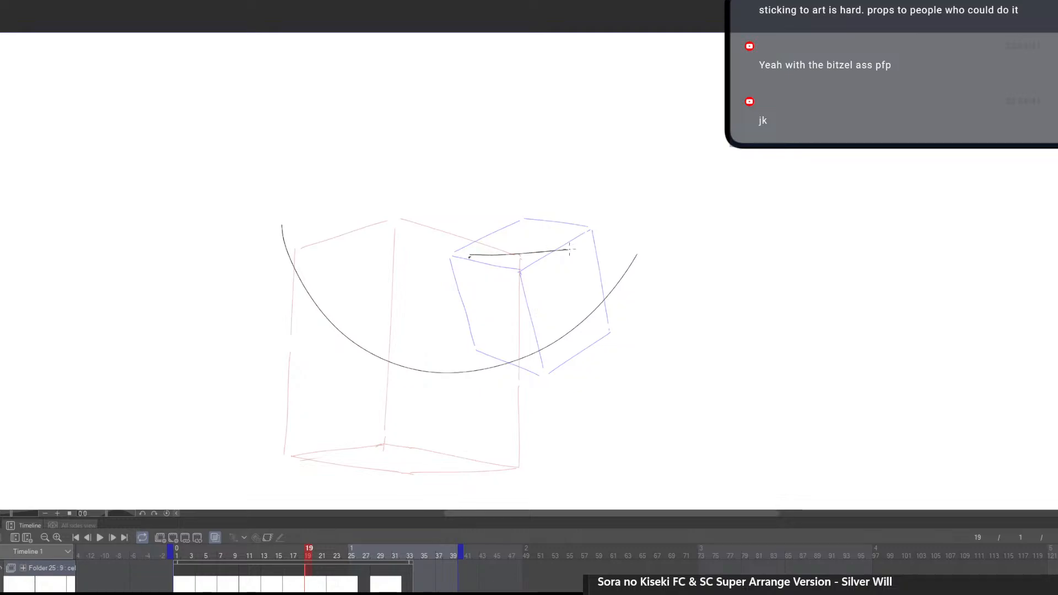
drag(470, 256, 570, 253)
drag(475, 251, 477, 381)
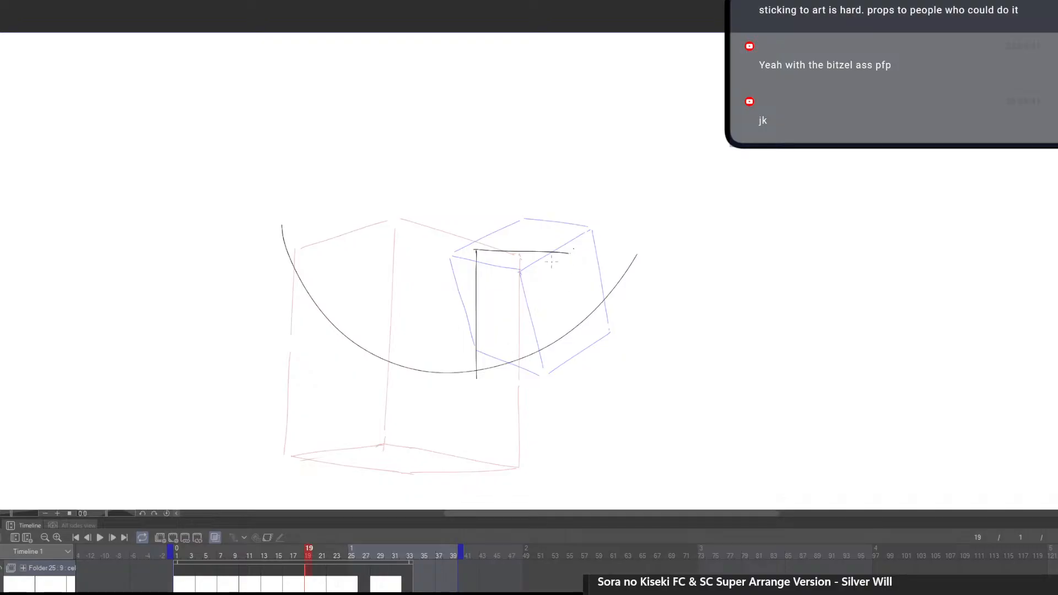
click(476, 259)
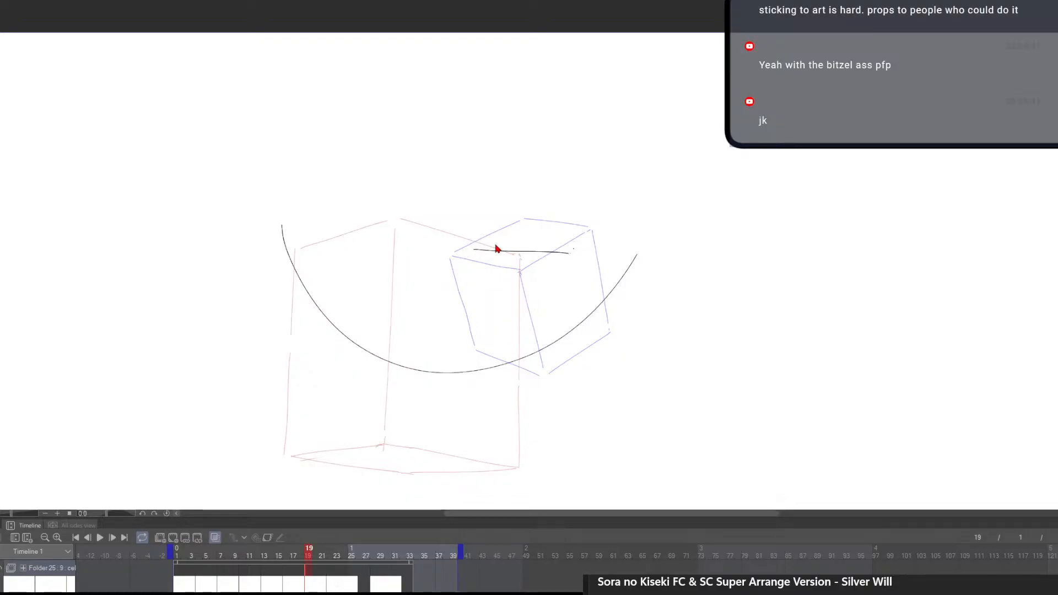
drag(471, 253, 483, 388)
drag(571, 254, 586, 384)
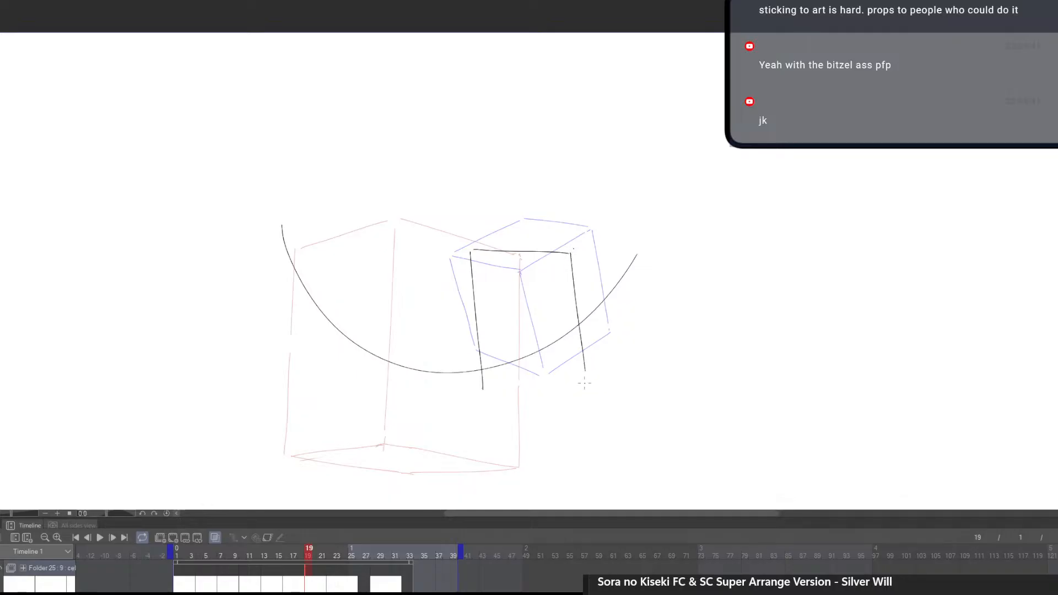
Draw the bottom edge of the frame 19 cube's right face and redraw its top and right edges
drag(484, 394, 579, 380)
key(ctrl+z)
drag(486, 396, 582, 385)
drag(469, 249, 393, 271)
key(ctrl+z)
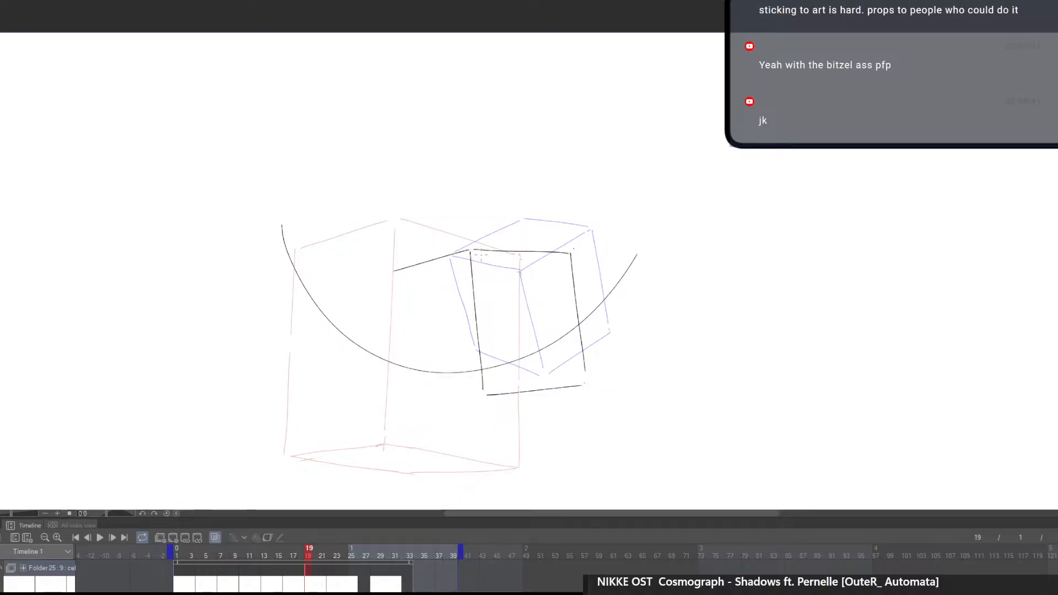
mouse_move(586, 383)
mouse_down()
mouse_move(558, 254)
mouse_move(487, 253)
mouse_move(553, 248)
mouse_up()
key(ctrl+z)
mouse_move(474, 251)
mouse_down()
mouse_move(568, 257)
mouse_move(581, 373)
mouse_up()
Remove the first top edge of the frame 19 cube's left face and draw that face with its outer and bottom edges
key(e)
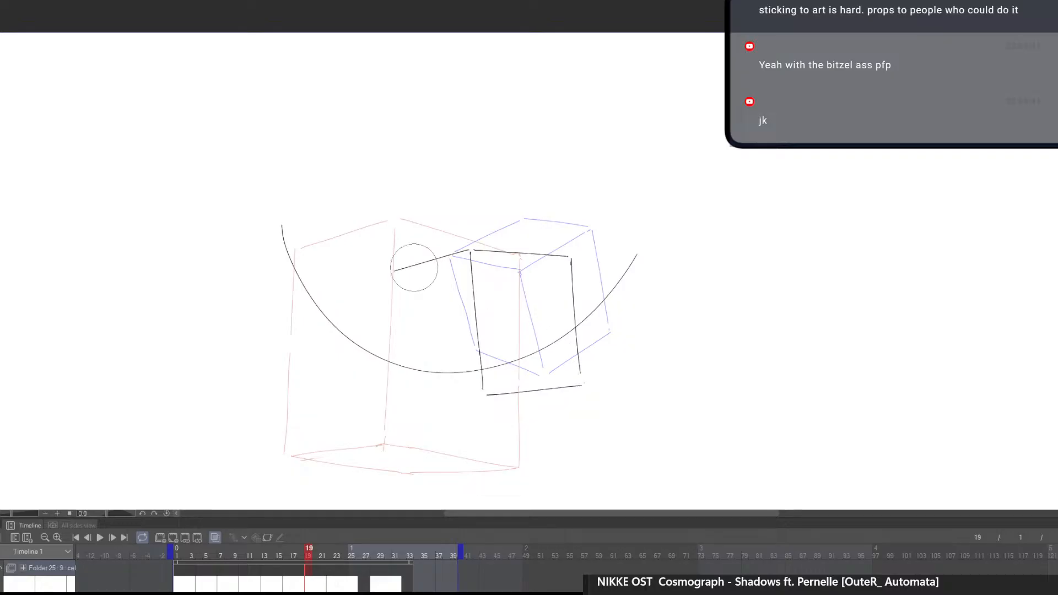
mouse_move(414, 262)
mouse_down()
mouse_move(465, 250)
mouse_move(469, 267)
mouse_move(439, 256)
mouse_move(410, 266)
mouse_up()
key(p)
key(ctrl+z)
key(ctrl+z)
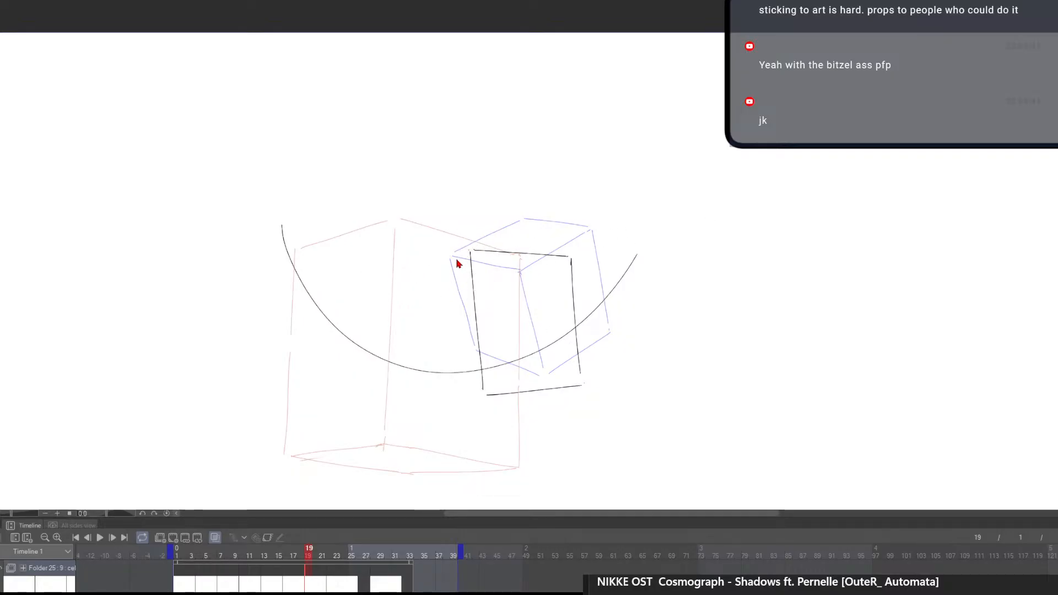
drag(474, 246, 397, 276)
key(ctrl+z)
mouse_move(478, 248)
mouse_down()
mouse_move(400, 275)
mouse_move(415, 408)
mouse_up()
key(ctrl+z)
mouse_move(405, 274)
mouse_down()
mouse_move(416, 408)
mouse_move(485, 393)
mouse_up()
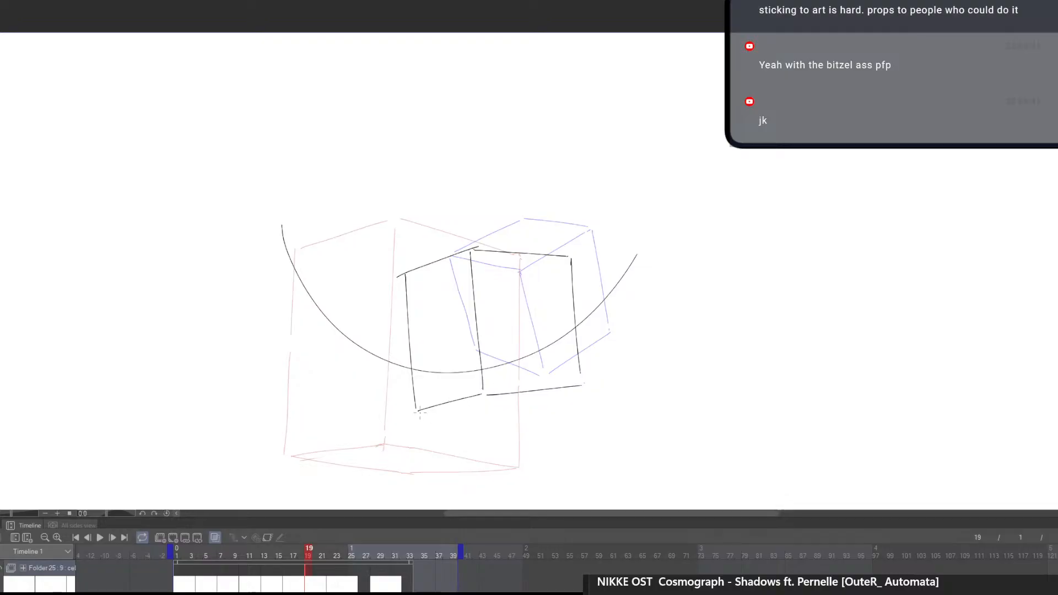
Draw the frame 19 cube's narrow bottom face and compare the pose with the preceding one
mouse_move(420, 412)
mouse_down()
mouse_move(581, 387)
mouse_move(498, 402)
mouse_up()
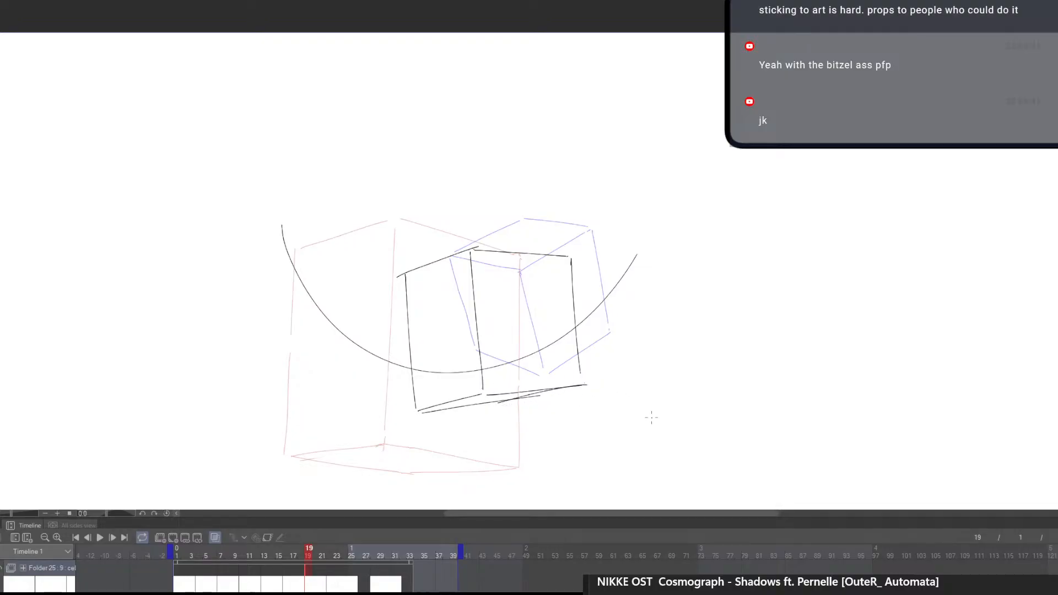
scroll(634, 430, down, 3)
scroll(621, 428, up, 3)
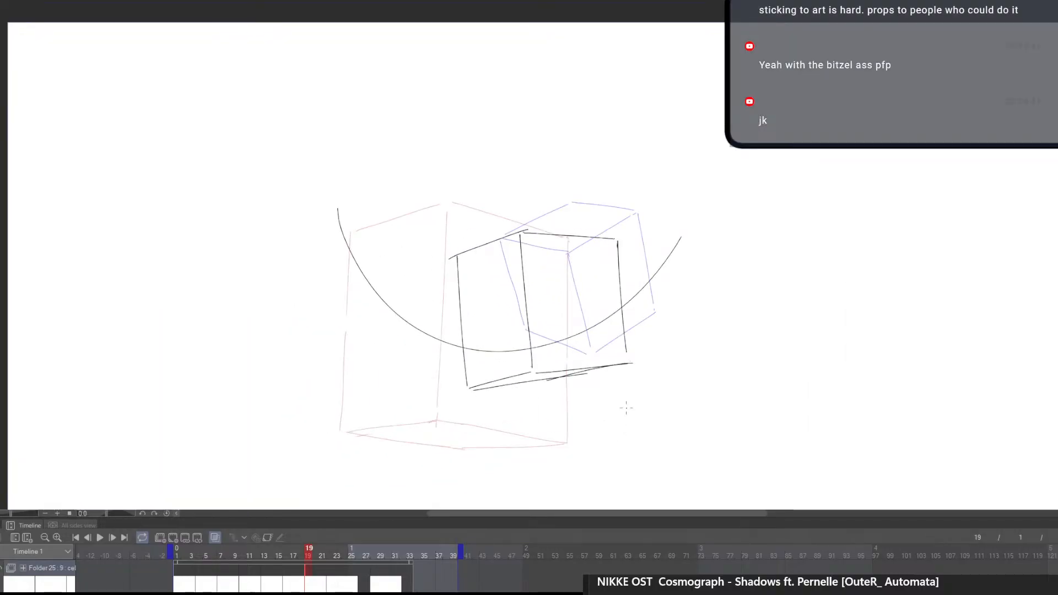
key(ctrl+z)
key(ctrl+z)
key(e)
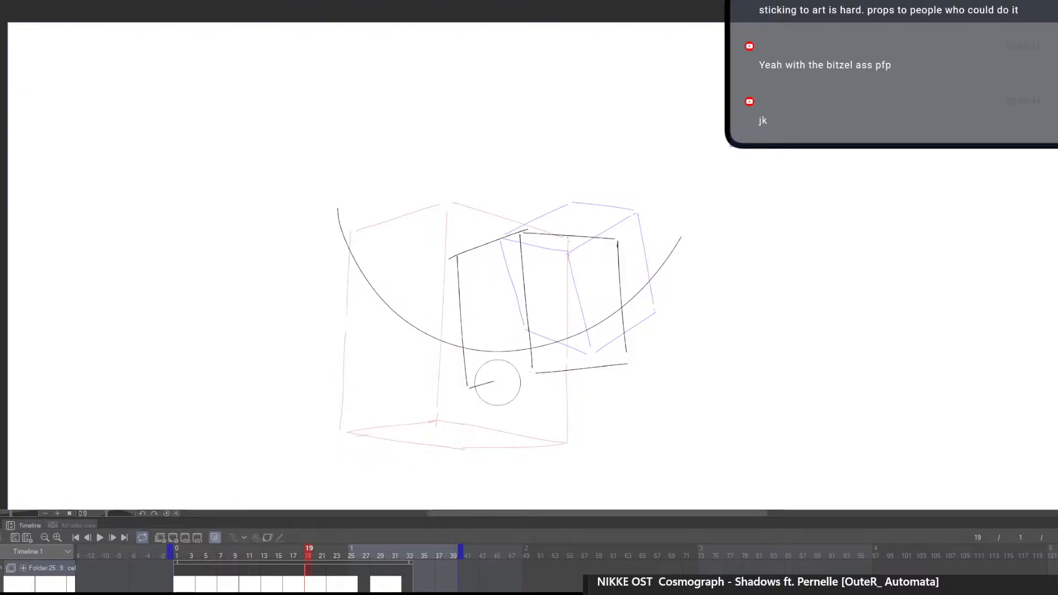
key(p)
mouse_move(470, 389)
mouse_down()
mouse_move(614, 367)
mouse_move(550, 385)
mouse_move(594, 437)
mouse_up()
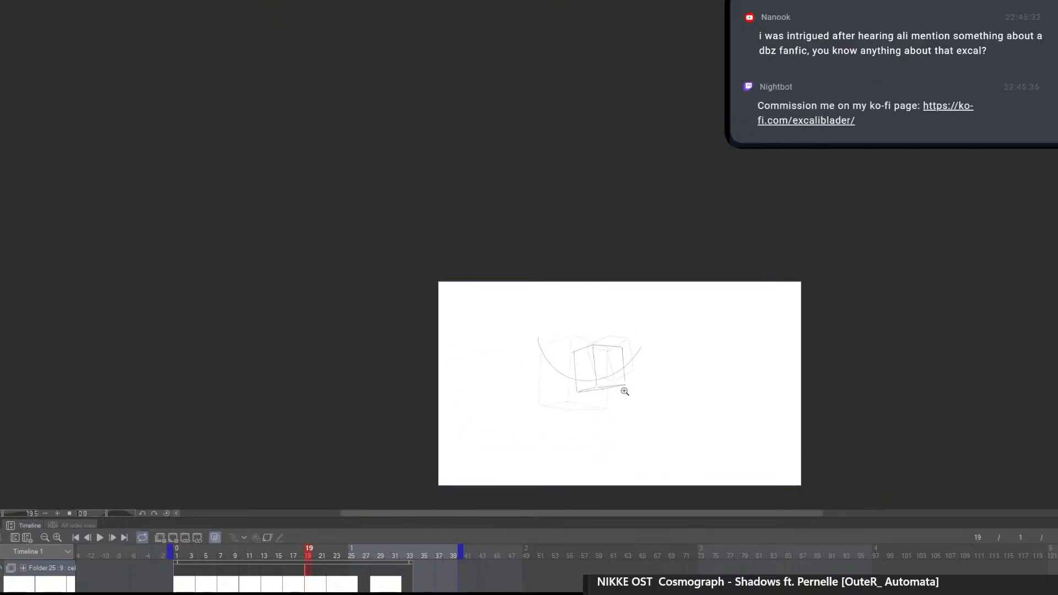
drag(624, 391, 651, 398)
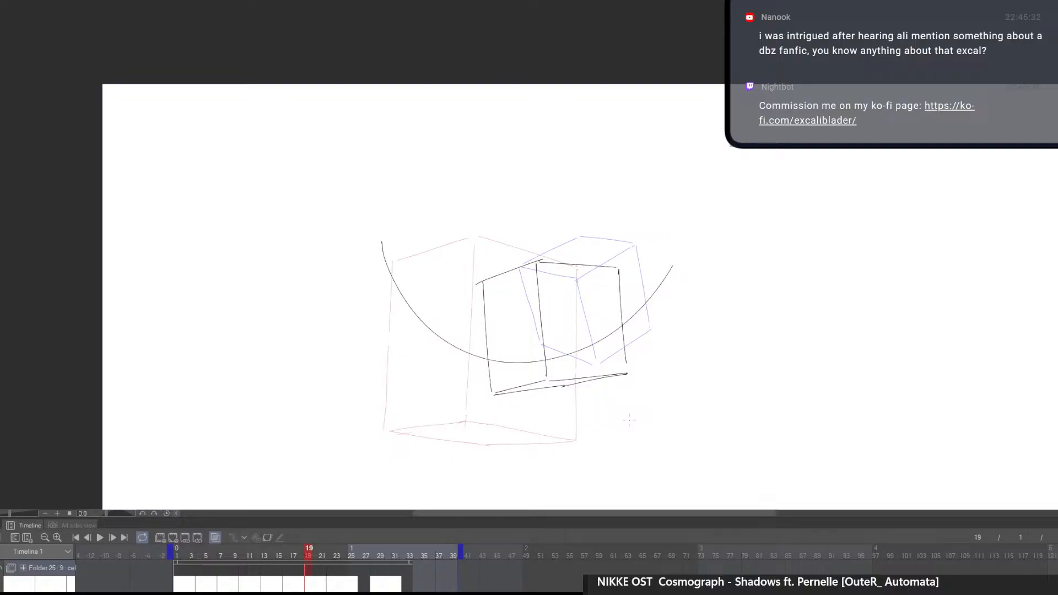
key(Left)
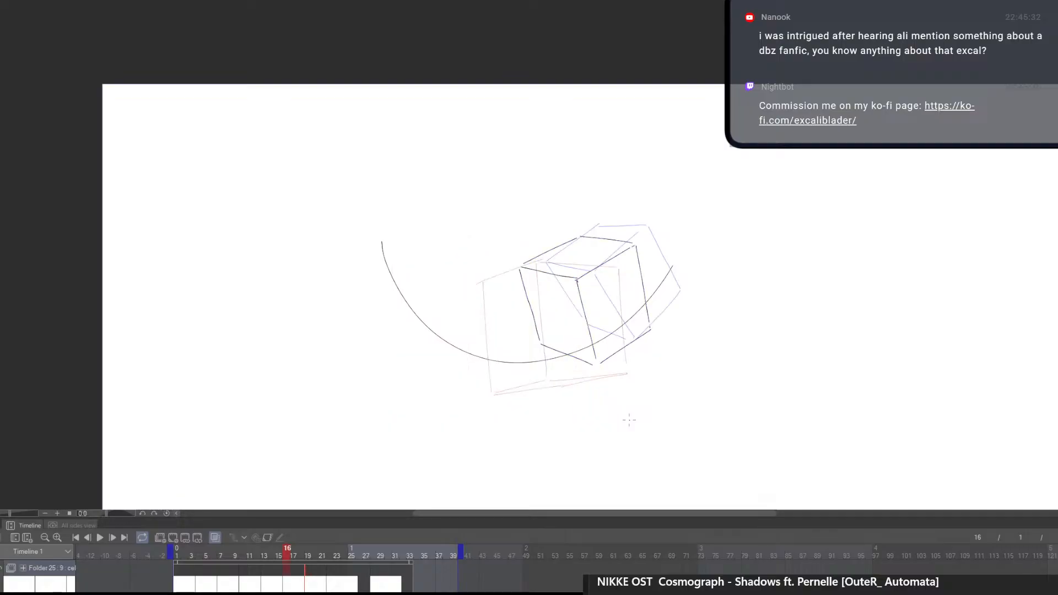
key(Right)
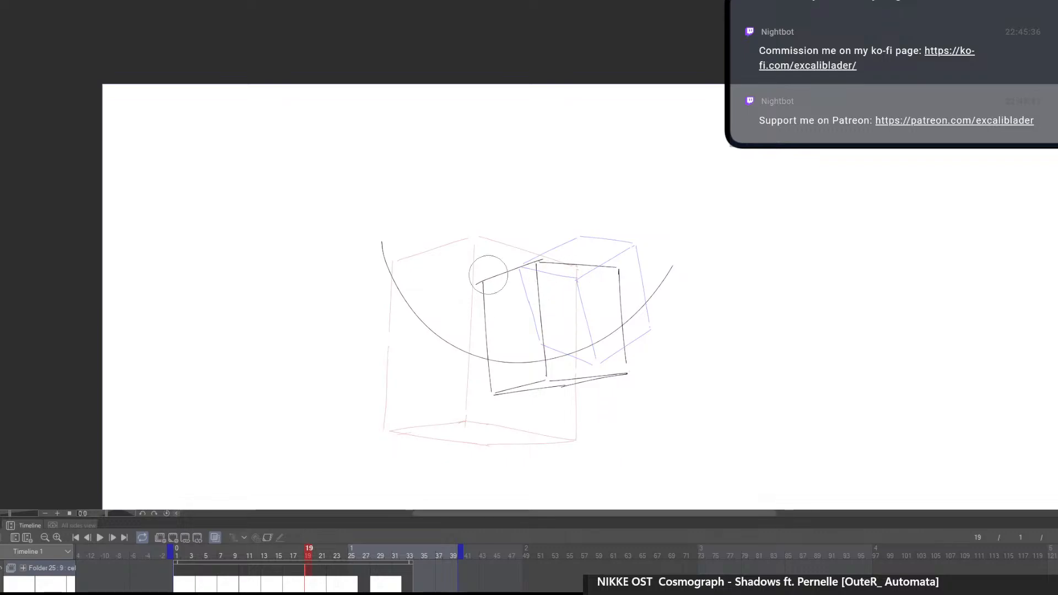
Trim the overshooting top line of the frame 19 cube's left face and redraw the right face's top edge
click(468, 287)
key(p)
drag(538, 261, 482, 284)
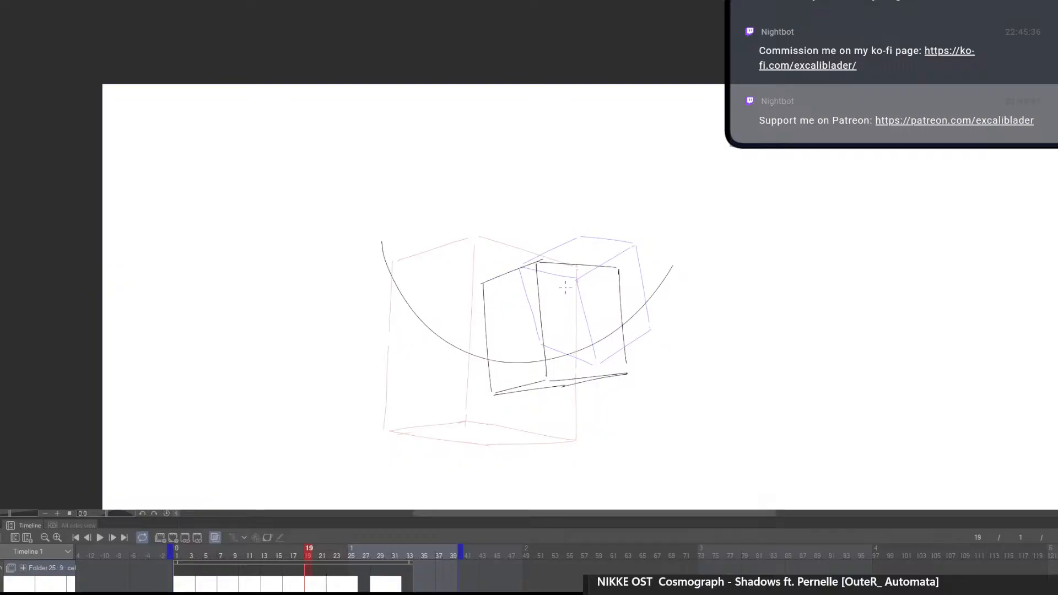
key(e)
drag(534, 259, 616, 269)
key(p)
key(ctrl+z)
Erase and redraw the frame 19 cube's bottom face edges, and check the pose against the neighbouring frames
key(e)
mouse_move(632, 377)
mouse_down()
mouse_move(517, 396)
mouse_move(624, 386)
mouse_move(542, 386)
mouse_move(593, 384)
mouse_move(568, 374)
mouse_up()
key(p)
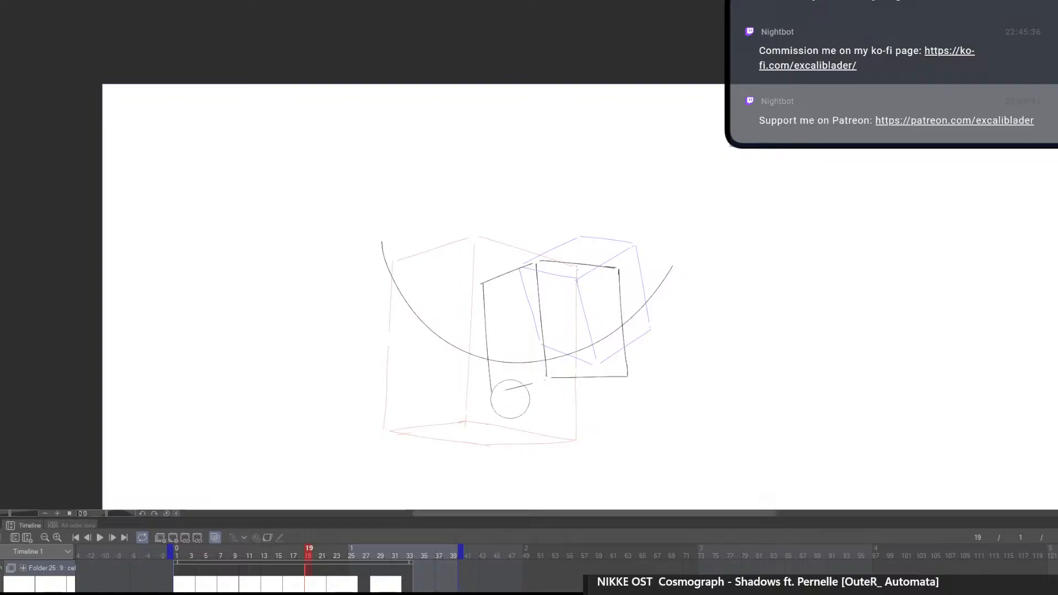
mouse_move(508, 390)
mouse_down()
mouse_move(533, 384)
mouse_move(542, 386)
mouse_move(511, 390)
mouse_move(628, 377)
mouse_up()
key(ctrl+z)
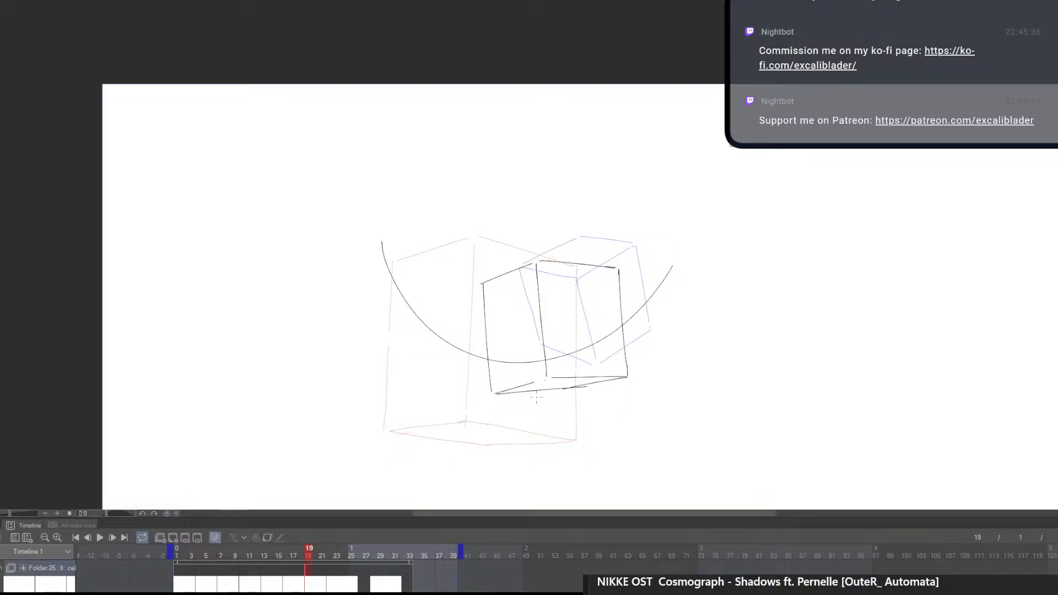
key(Left)
key(Right)
key(Right)
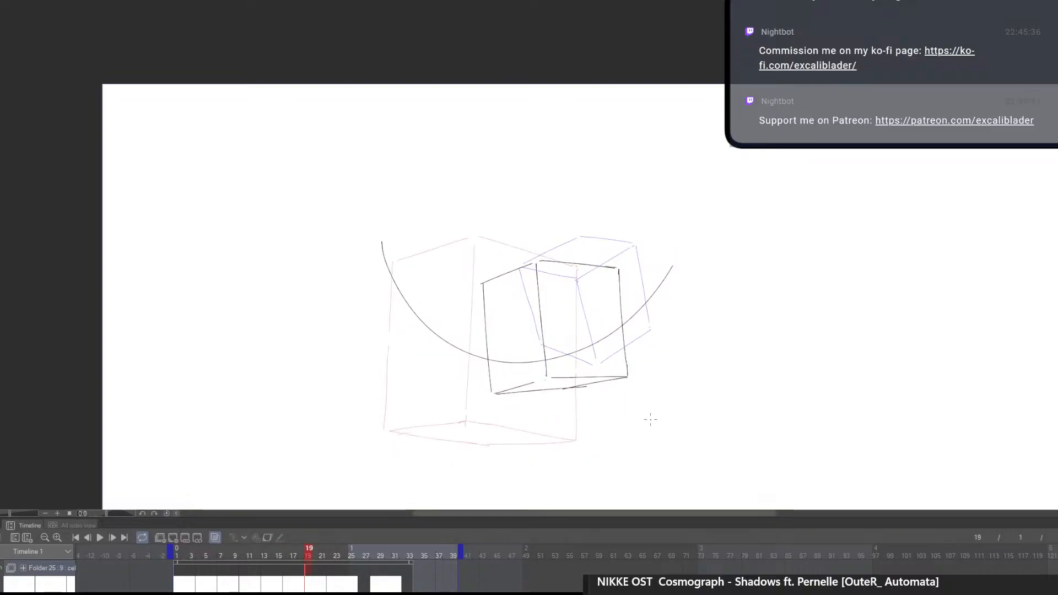
Add a new cel on frame 25 and draw the in-between cube's right face with its top, bottom and side edges
key(Right)
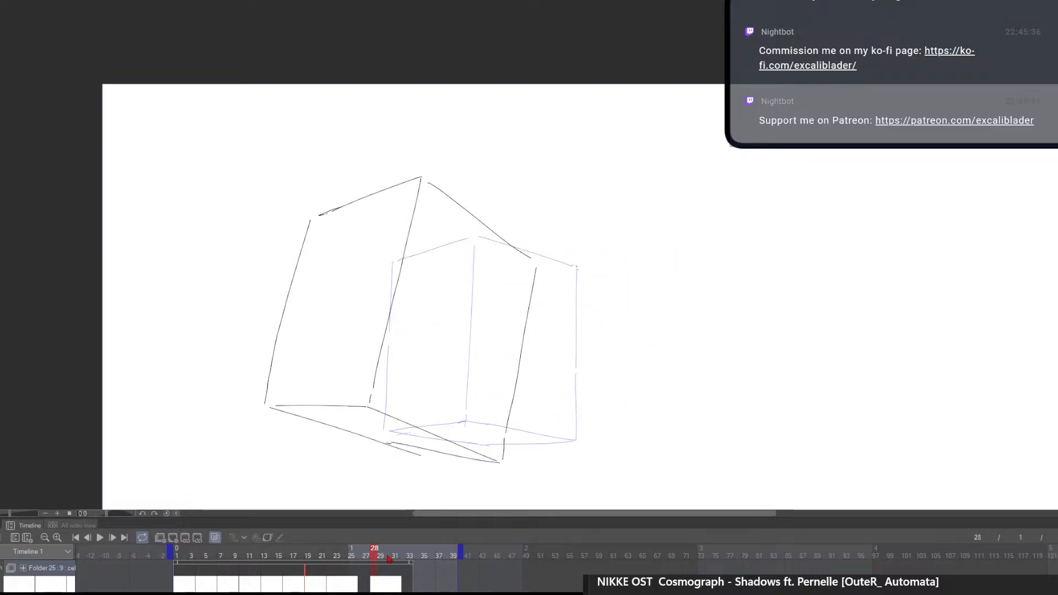
key(Right)
key(Right)
click(175, 537)
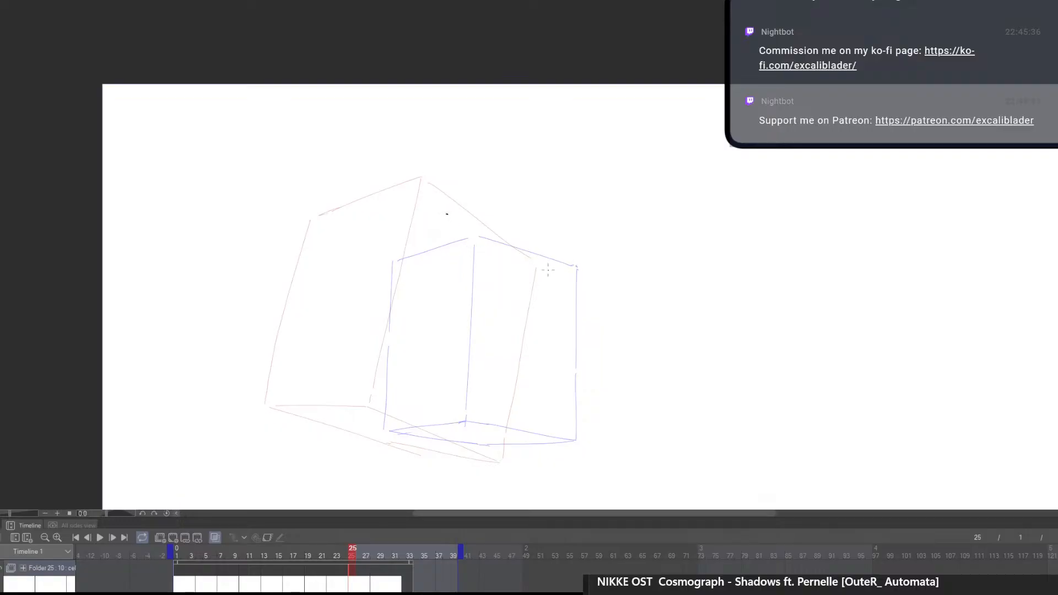
drag(457, 216, 560, 267)
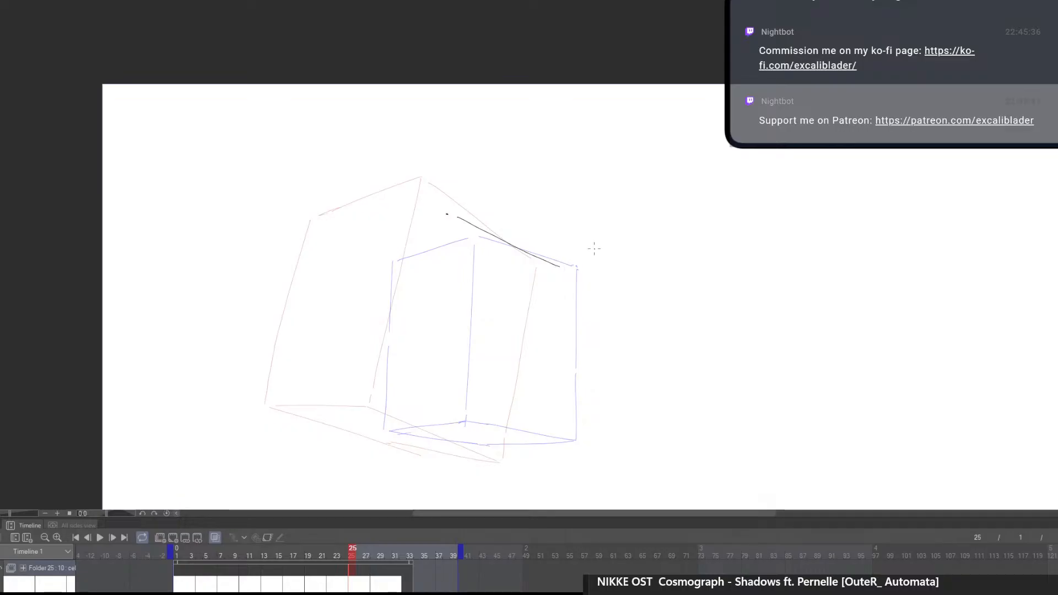
drag(447, 216, 404, 389)
key(ctrl+z)
drag(447, 216, 422, 357)
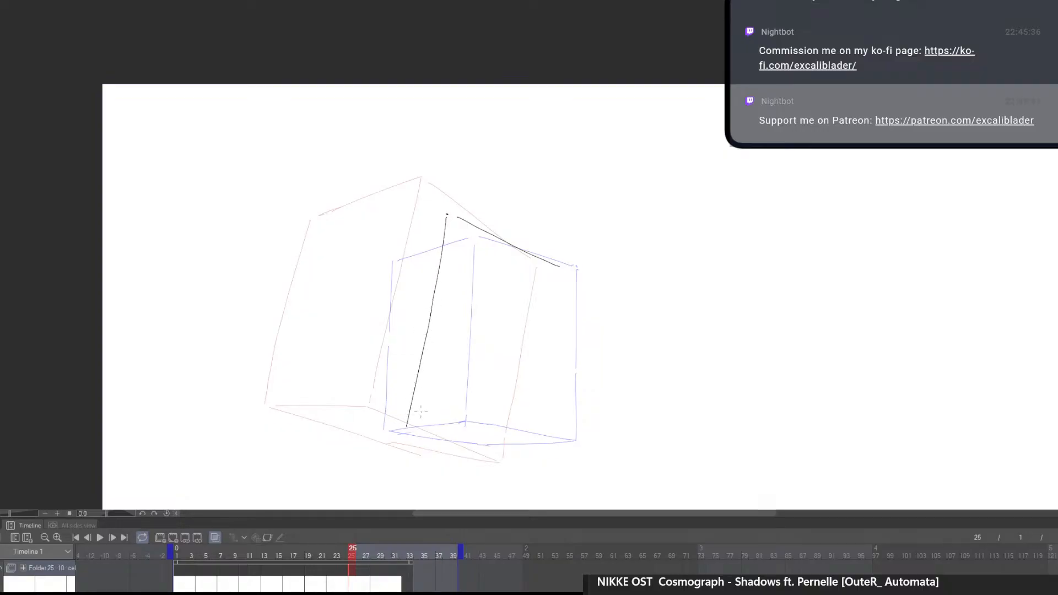
drag(408, 423, 543, 456)
drag(566, 269, 541, 454)
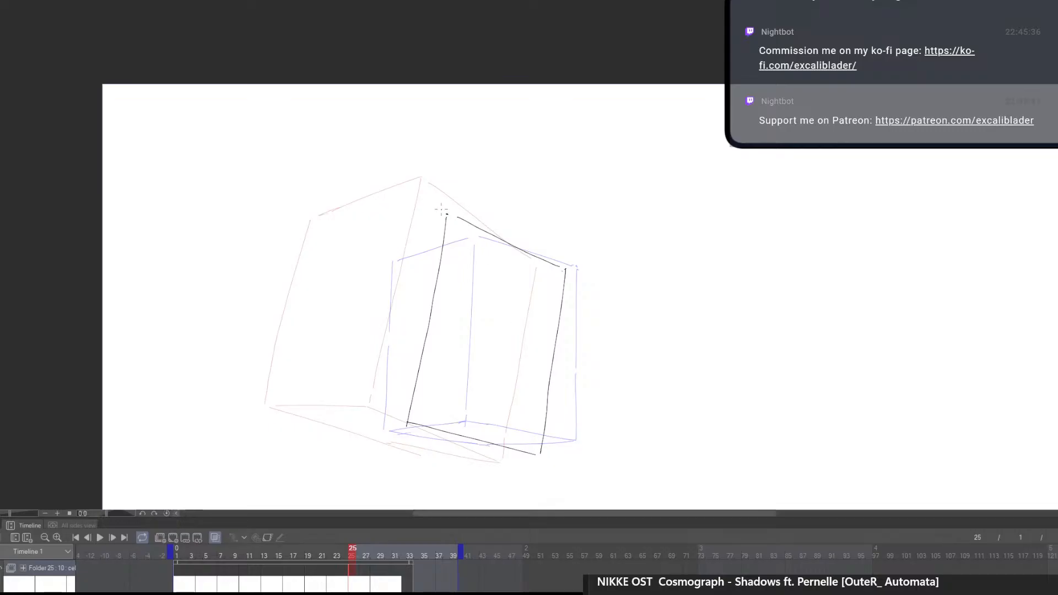
Draw the top edge and the long outer edge of the frame 25 cube's left face
drag(445, 212, 348, 233)
key(ctrl+z)
mouse_move(447, 214)
mouse_down()
mouse_move(359, 233)
mouse_move(337, 248)
mouse_move(317, 405)
mouse_up()
mouse_move(502, 475)
mouse_down()
mouse_move(724, 429)
mouse_move(651, 346)
mouse_up()
key(ctrl+z)
key(ctrl+z)
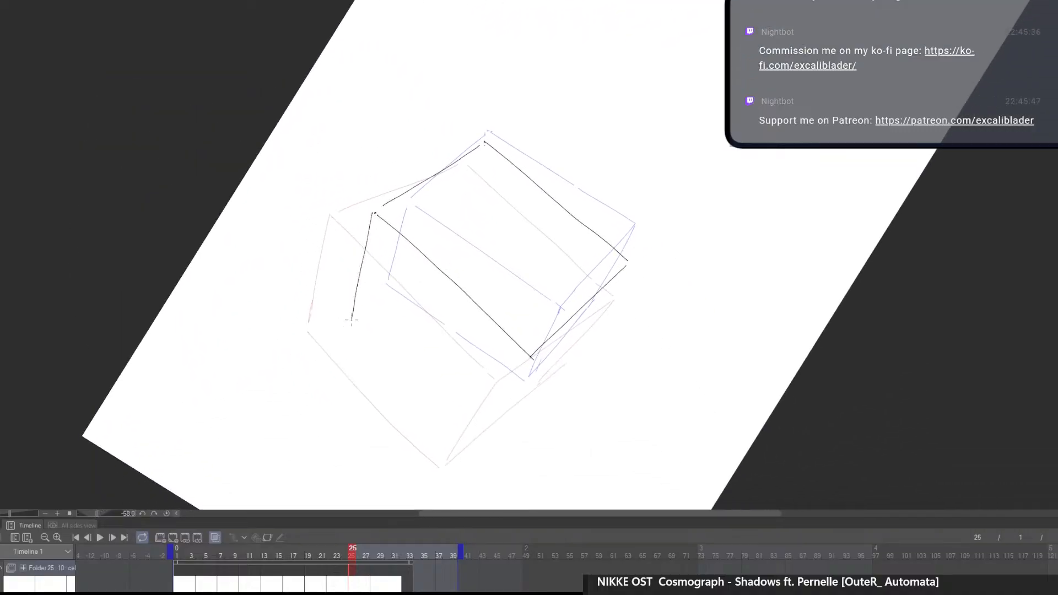
drag(356, 331, 418, 377)
key(ctrl+z)
drag(357, 331, 477, 433)
Draw the frame 25 cube's bottom face edges and compare the pose with frame 28
mouse_move(531, 359)
mouse_down()
mouse_move(497, 446)
mouse_move(584, 340)
mouse_up()
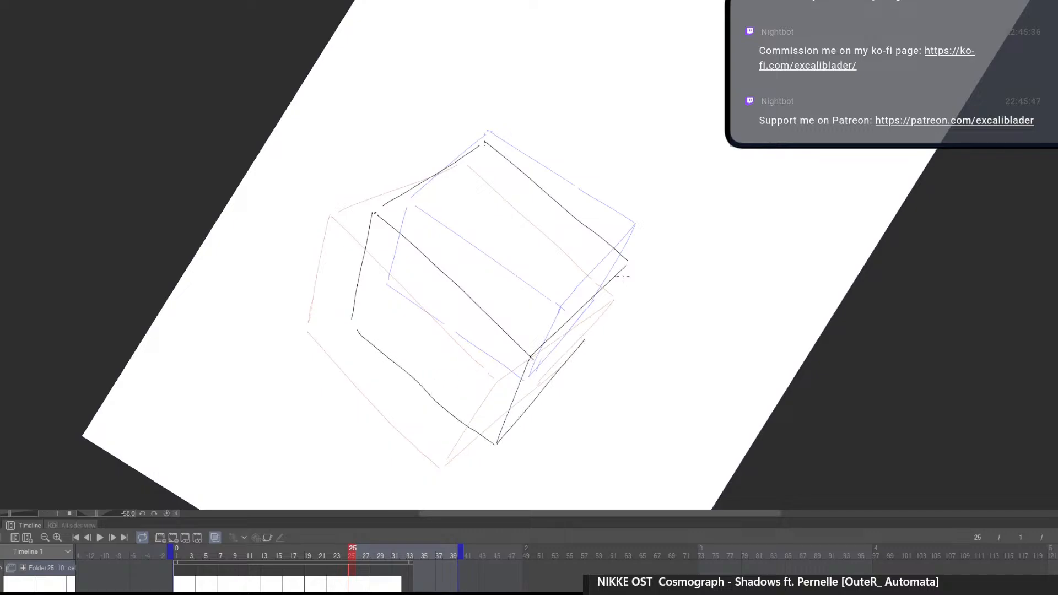
key(ctrl+z)
drag(624, 271, 562, 359)
key(ctrl+z)
drag(620, 277, 569, 372)
drag(501, 439, 574, 365)
mouse_move(633, 365)
mouse_down()
mouse_move(623, 381)
mouse_move(454, 442)
mouse_move(498, 454)
mouse_up()
key(ctrl+period)
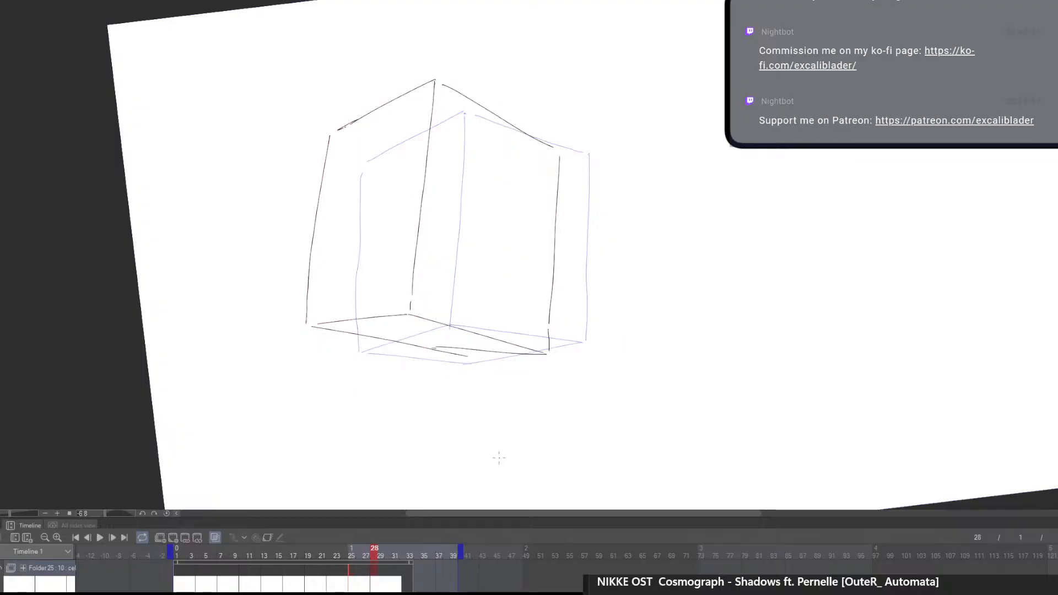
key(ctrl+comma)
Erase the outer vertical edge of the frame 25 cube's left face and trim the bottom lines at its corner
key(e)
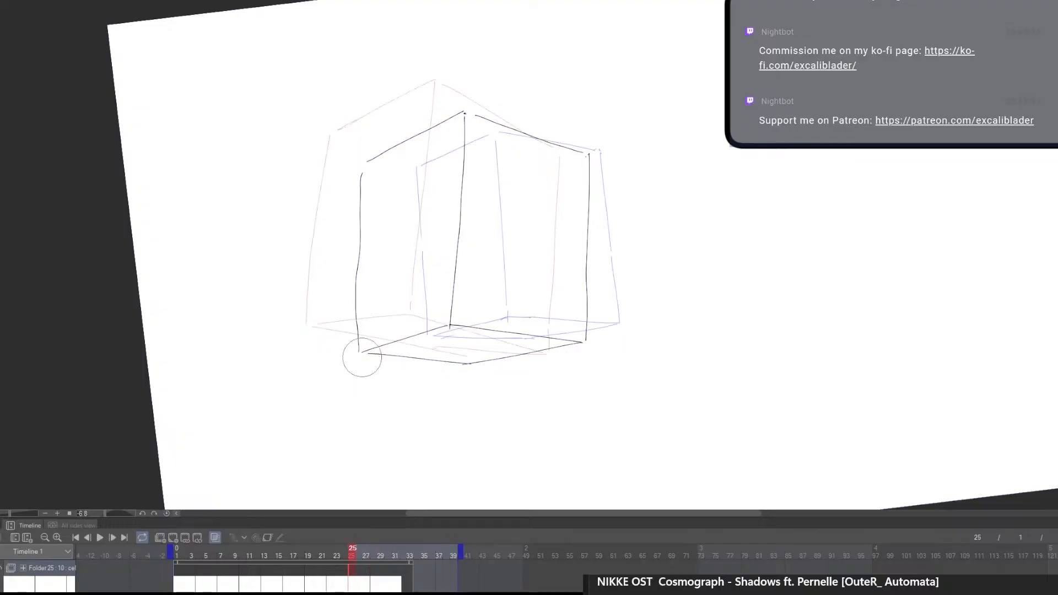
drag(361, 355, 359, 177)
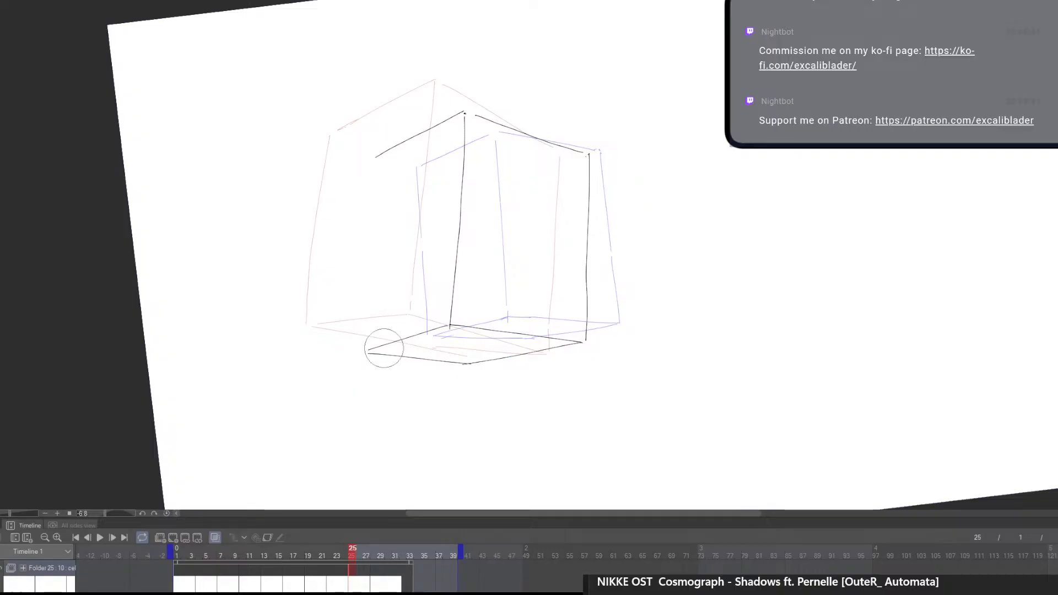
mouse_move(384, 348)
mouse_down()
mouse_move(423, 336)
mouse_move(380, 345)
mouse_up()
key(p)
key(ctrl+z)
key(e)
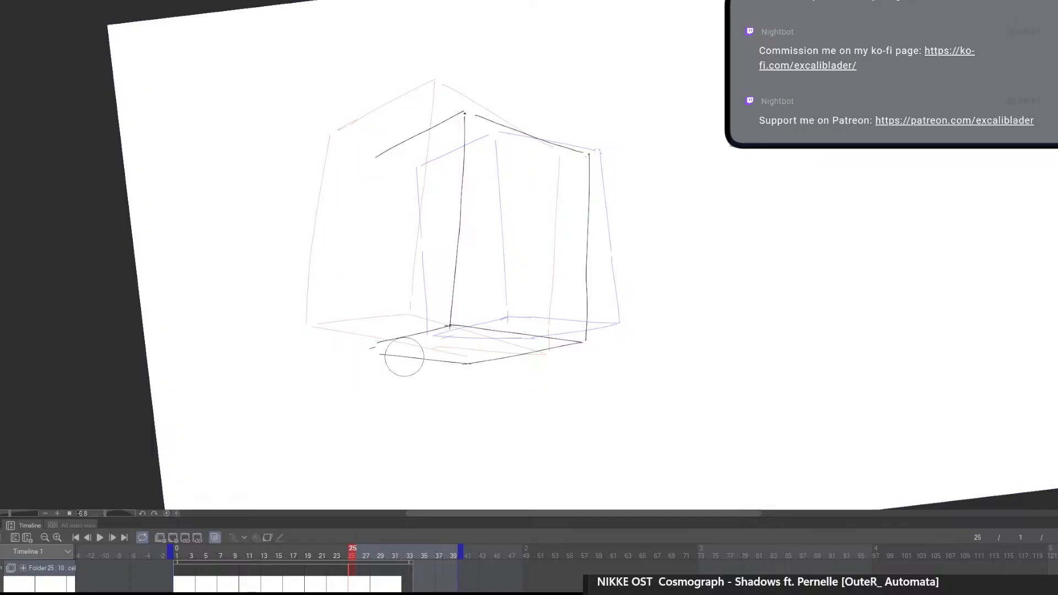
Erase the front-left edge of the frame 25 cube's bottom face and redraw it slightly higher
drag(402, 355, 480, 363)
key(p)
drag(363, 348, 453, 359)
key(ctrl+z)
drag(364, 343, 491, 362)
key(e)
key(p)
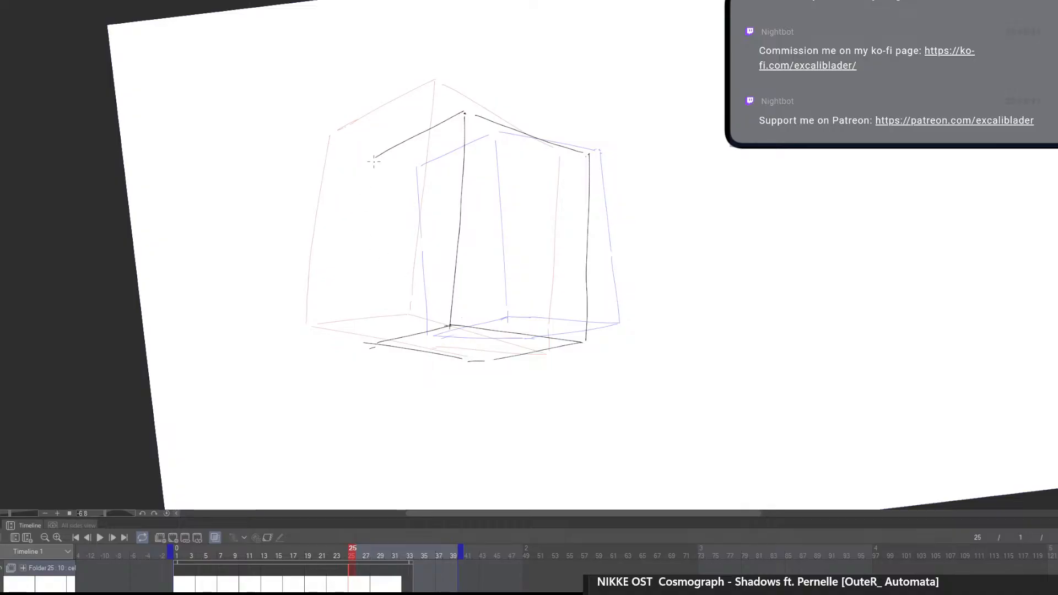
Redraw the left face's outer vertical edge on frame 25 and compare the pose with frames 22 and 28
drag(374, 160, 364, 264)
key(Left)
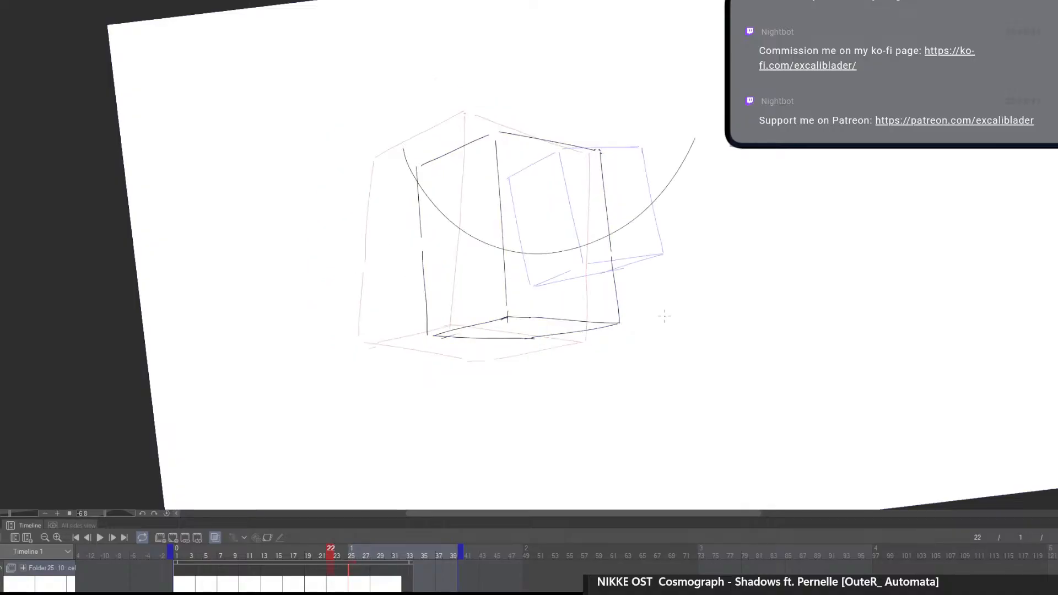
key(Right)
key(Right)
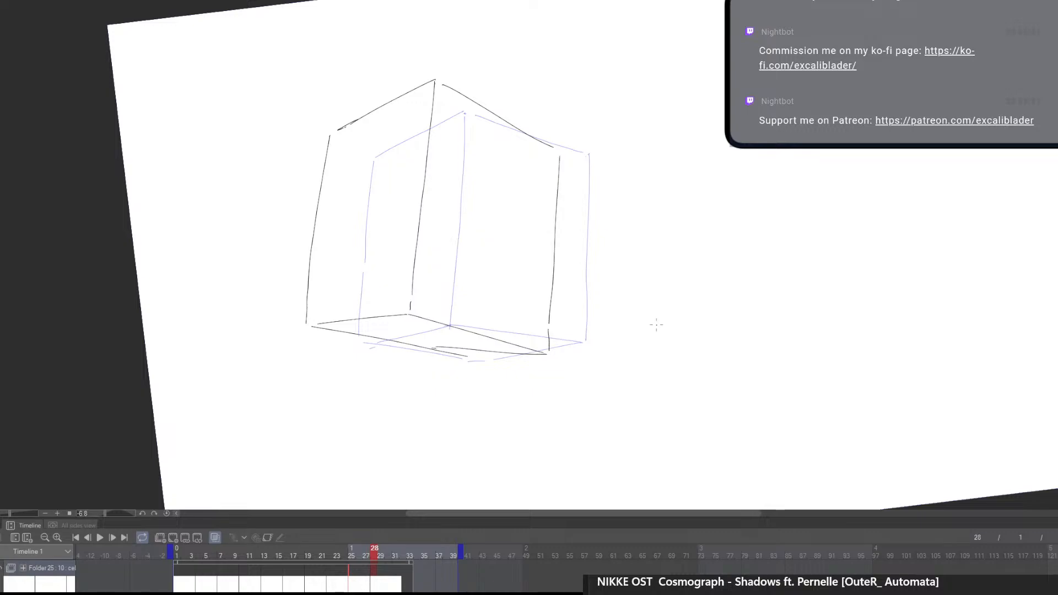
key(Left)
key(Right)
key(Left)
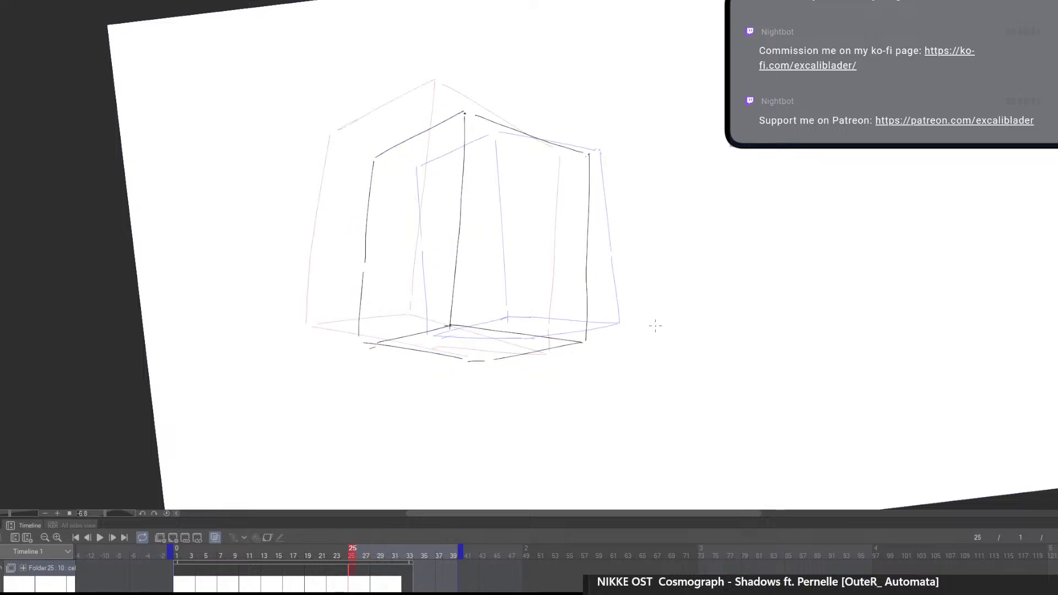
Erase and redraw the back-left and front-right edges of the frame 25 cube's bottom face
key(e)
mouse_move(372, 344)
mouse_down()
mouse_move(435, 341)
mouse_move(450, 326)
mouse_up()
key(p)
key(e)
mouse_move(504, 358)
mouse_down()
mouse_move(562, 349)
mouse_move(363, 345)
mouse_move(462, 356)
mouse_move(578, 346)
mouse_up()
key(p)
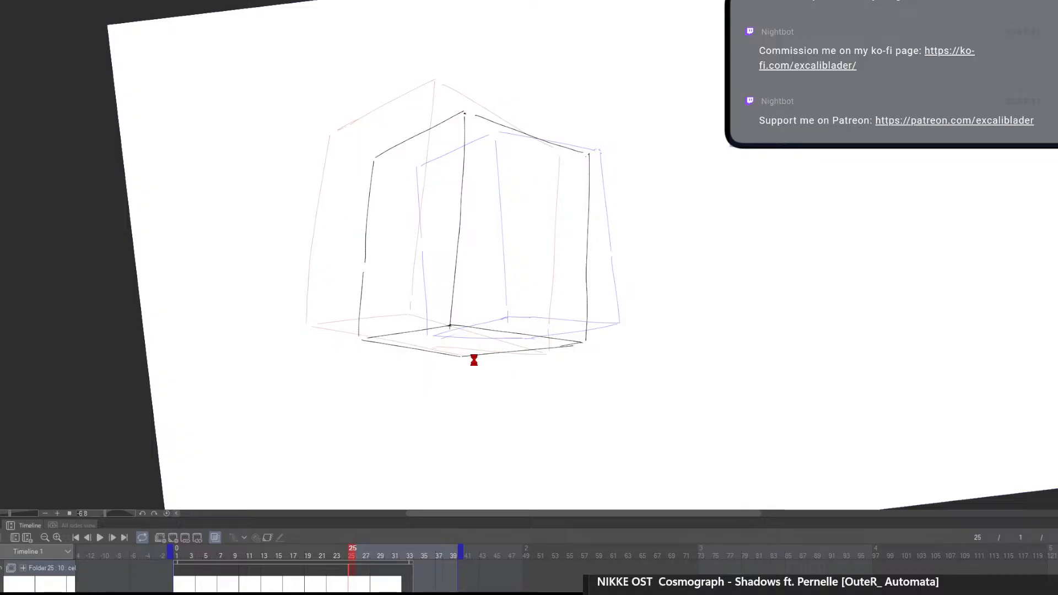
Redo the front-right edge of the frame 25 cube's bottom face and check it against the adjacent frame
key(ctrl+z)
key(e)
mouse_move(466, 357)
mouse_down()
mouse_move(367, 349)
mouse_move(501, 360)
mouse_move(585, 343)
mouse_up()
key(p)
key(comma)
key(period)
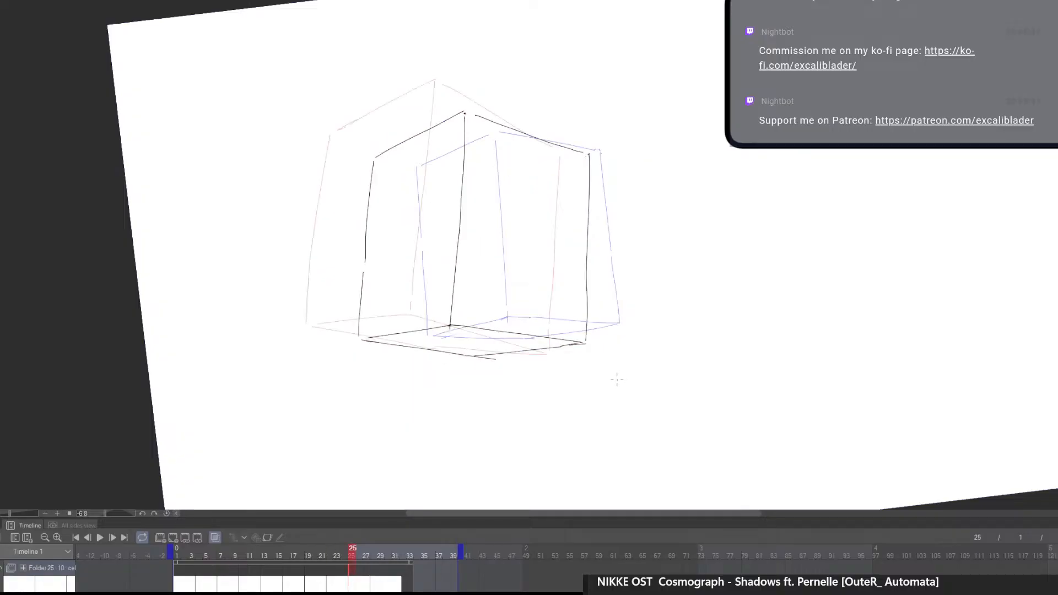
Play the animation and flip through the poses between frames 13 and 28 to examine the cube's movement
key(period)
click(100, 538)
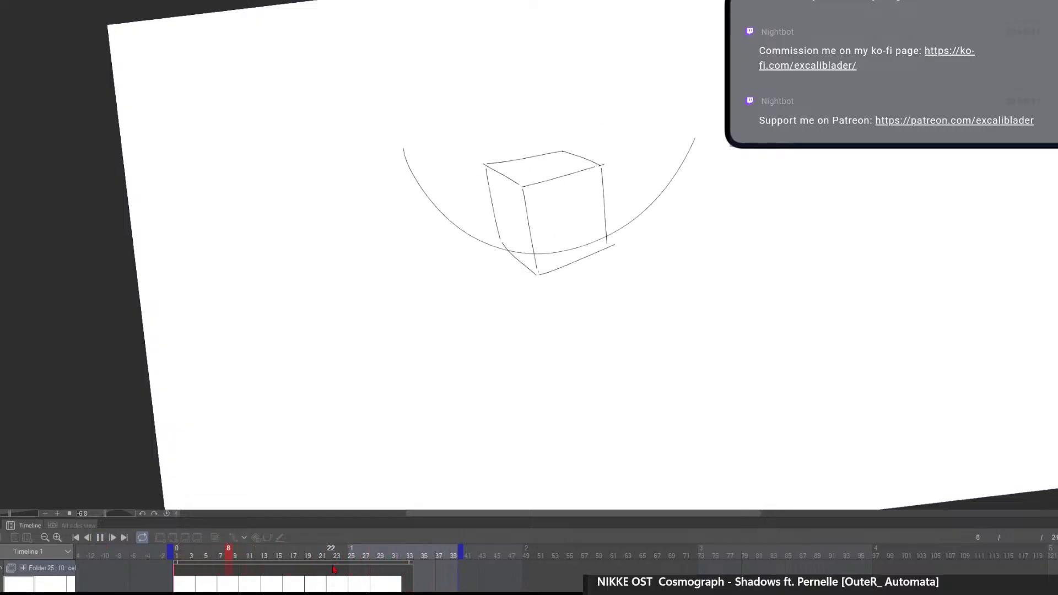
click(326, 587)
key(Right)
key(Right)
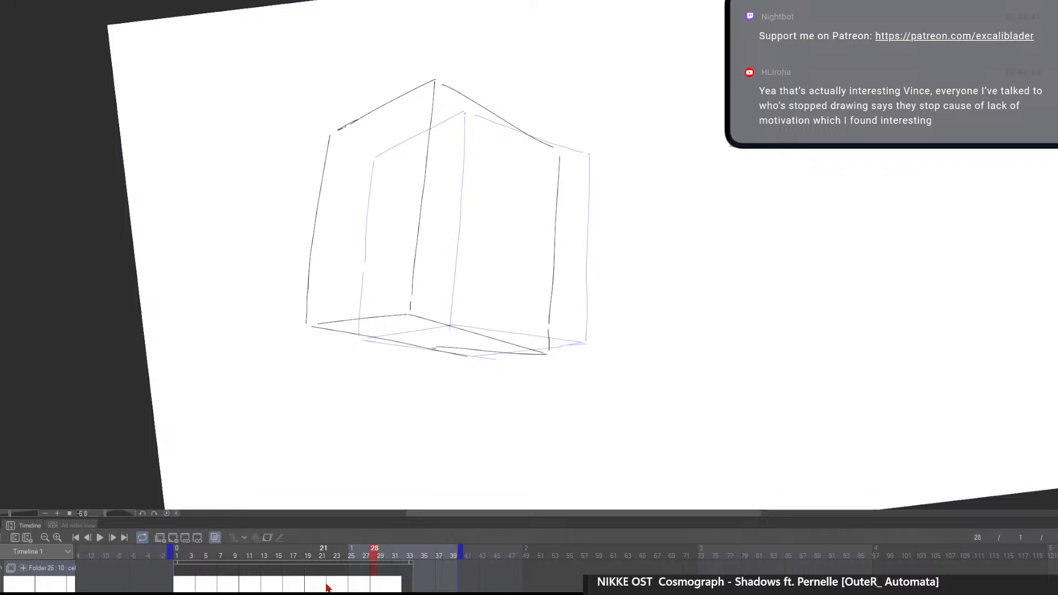
key(Left)
key(Left)
key(Left)
key(Left)
key(Left)
key(Left)
key(Left)
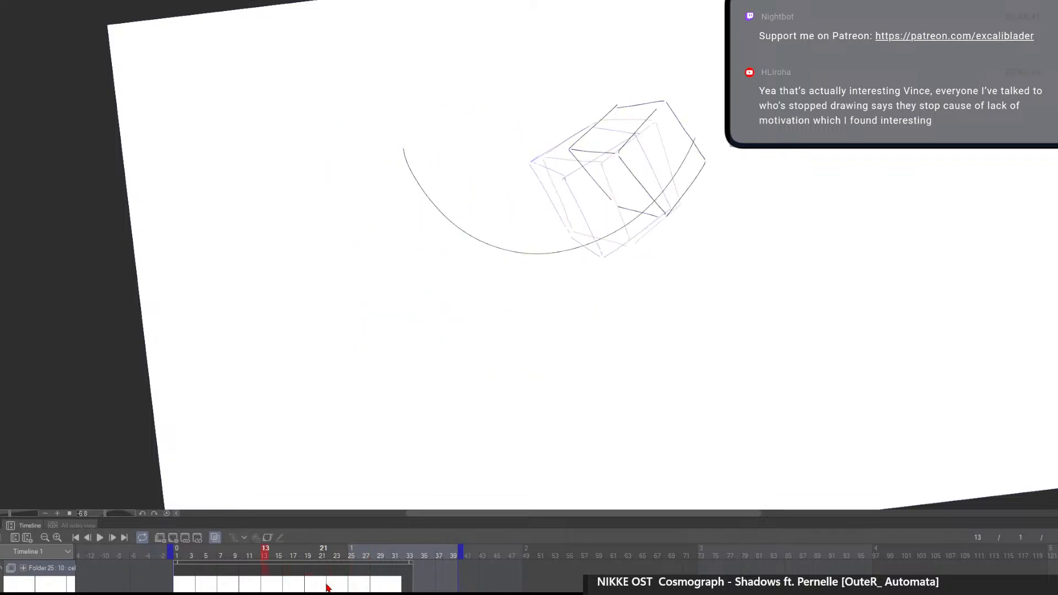
key(Left)
key(Right)
key(Right)
key(Right)
key(Right)
key(Right)
key(Right)
key(Right)
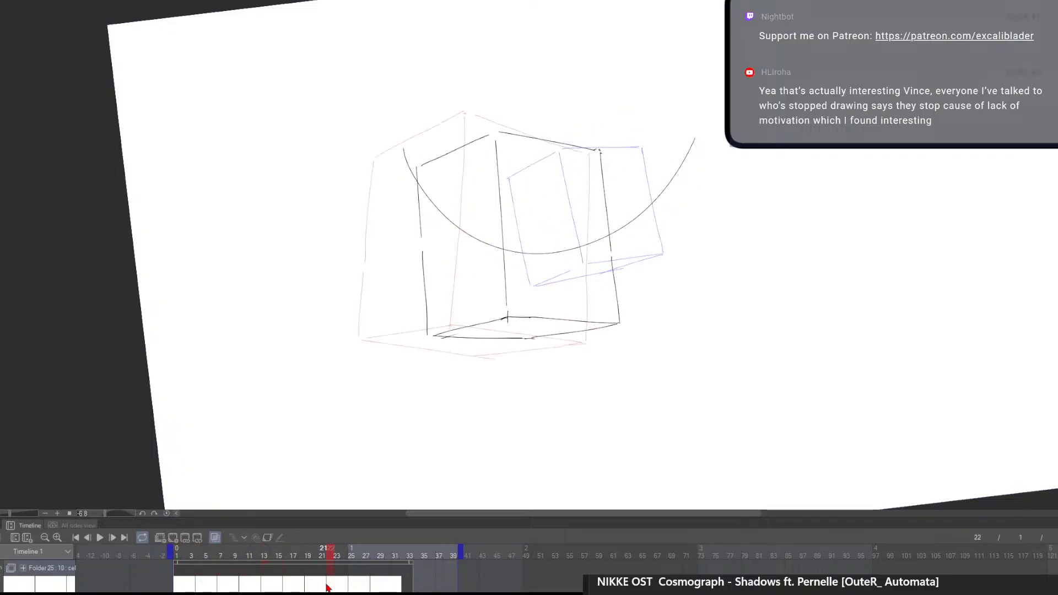
Replay the animation from frame 1 and step through its first half up to frame 13 and back
click(180, 581)
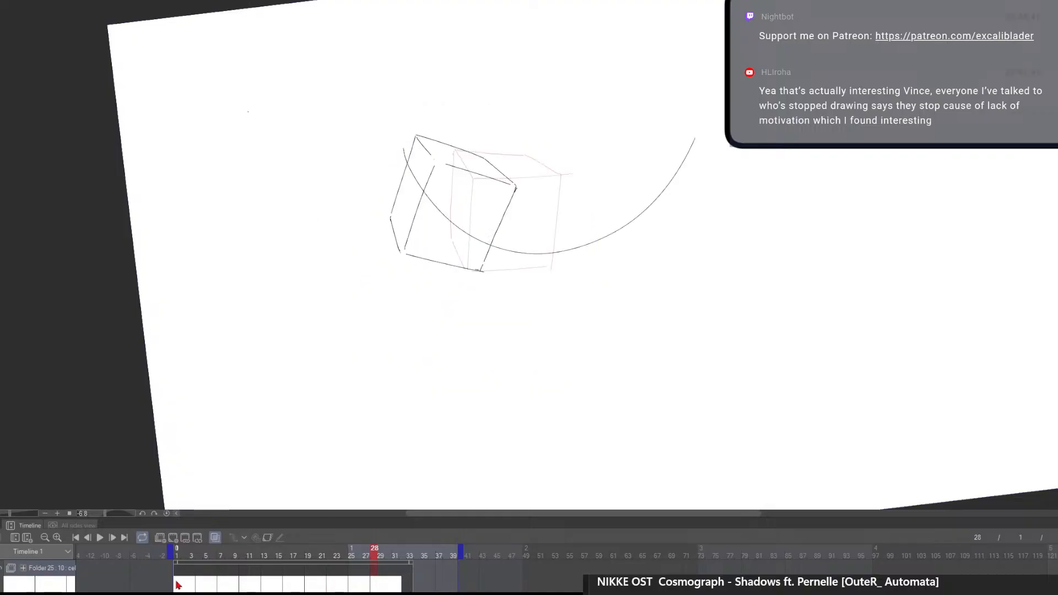
click(100, 538)
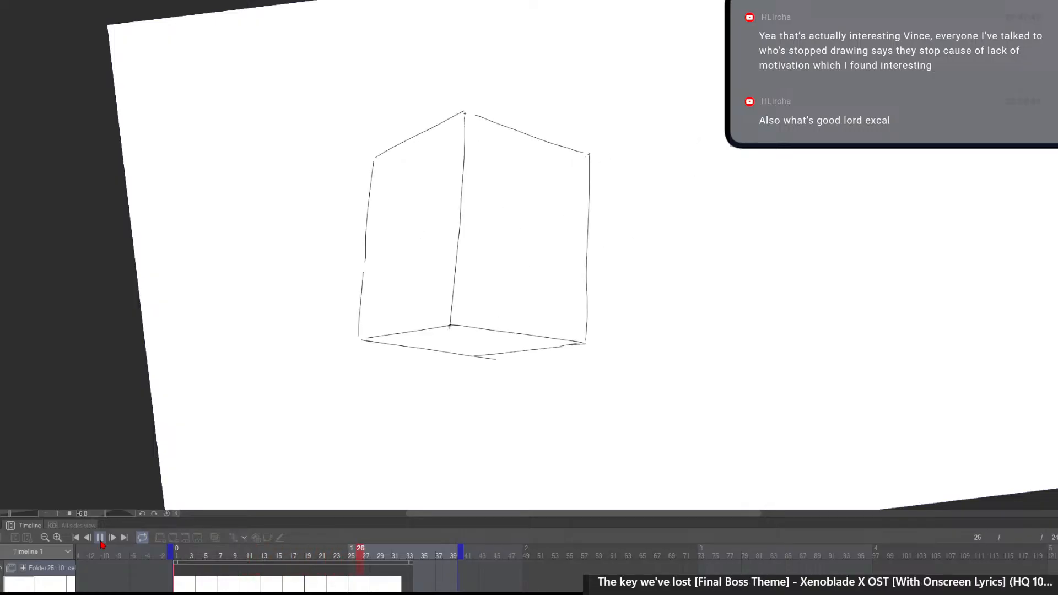
click(179, 589)
key(Right)
key(Right)
key(Right)
key(Right)
key(Right)
key(Right)
key(Right)
key(Right)
key(Right)
key(Right)
key(Right)
key(Right)
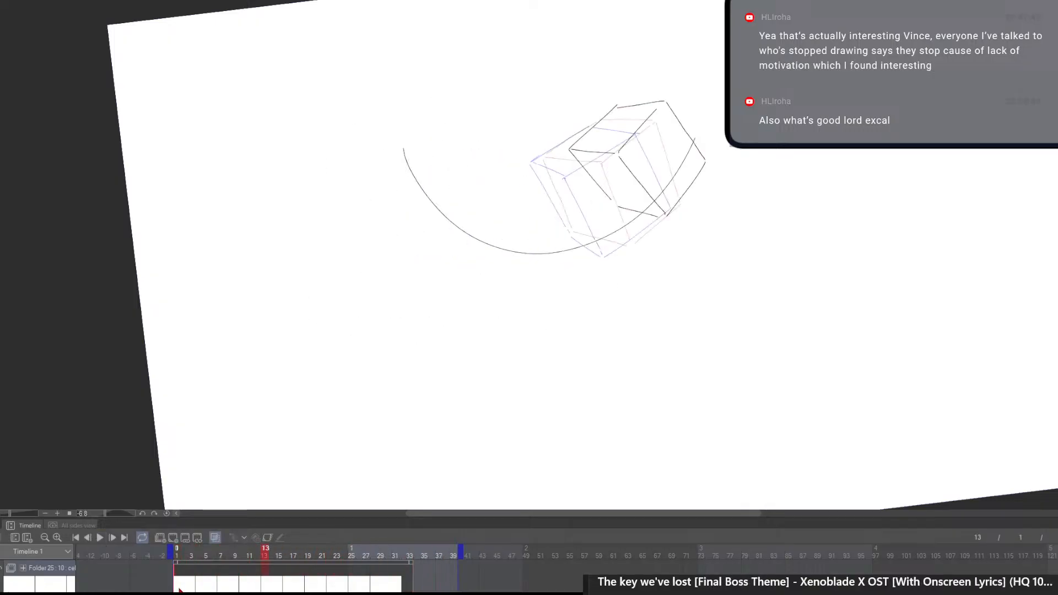
key(Left)
key(Left)
key(Left)
key(Left)
key(Left)
key(Left)
key(Left)
key(Left)
key(Left)
key(Left)
key(Left)
key(Left)
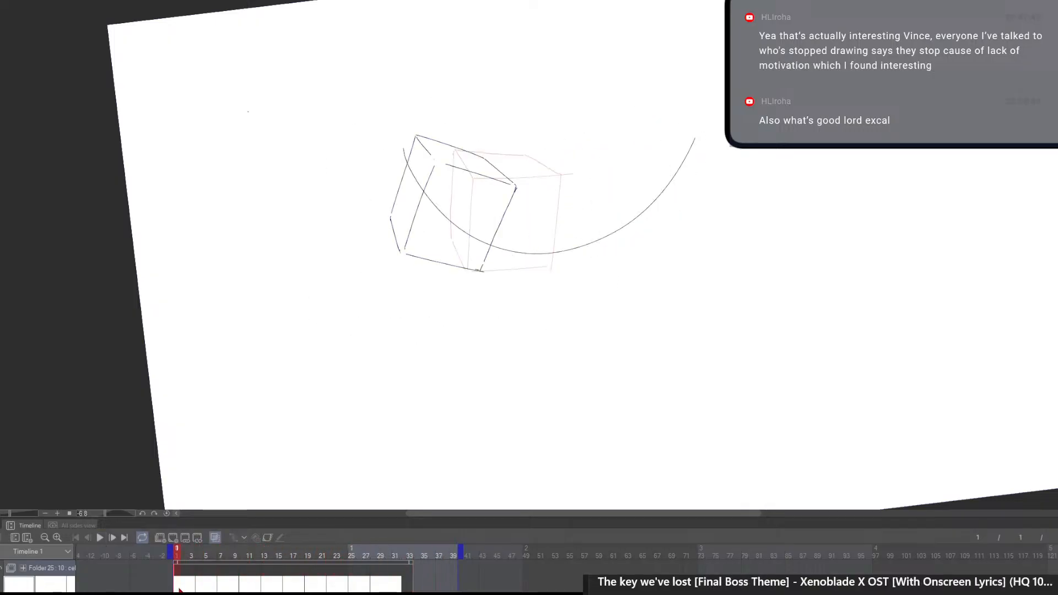
Play the animation once more, stop it partway through and turn off onion skin
click(101, 538)
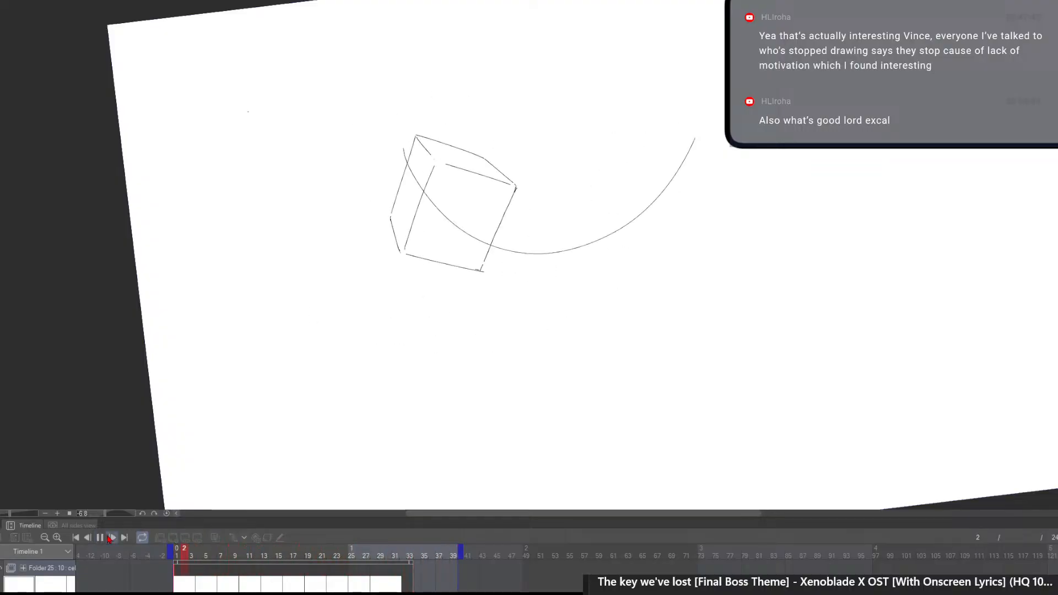
drag(316, 553, 223, 563)
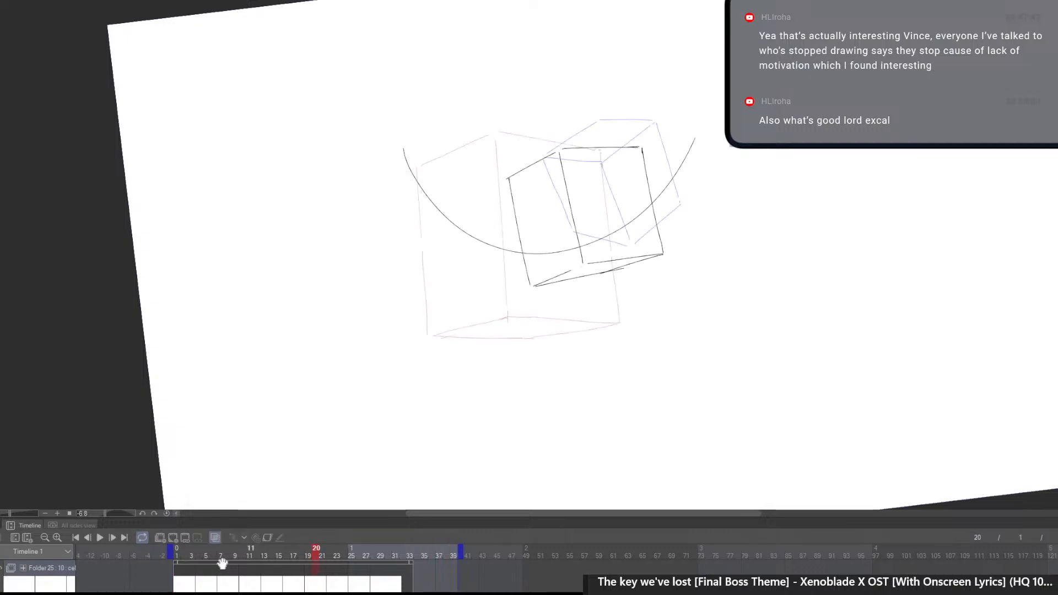
click(216, 538)
Flip back and forth through the poses from about frame 13 to 28 without onion skin, examining the cube's corner positions and spacing
key(Left)
key(Left)
key(Left)
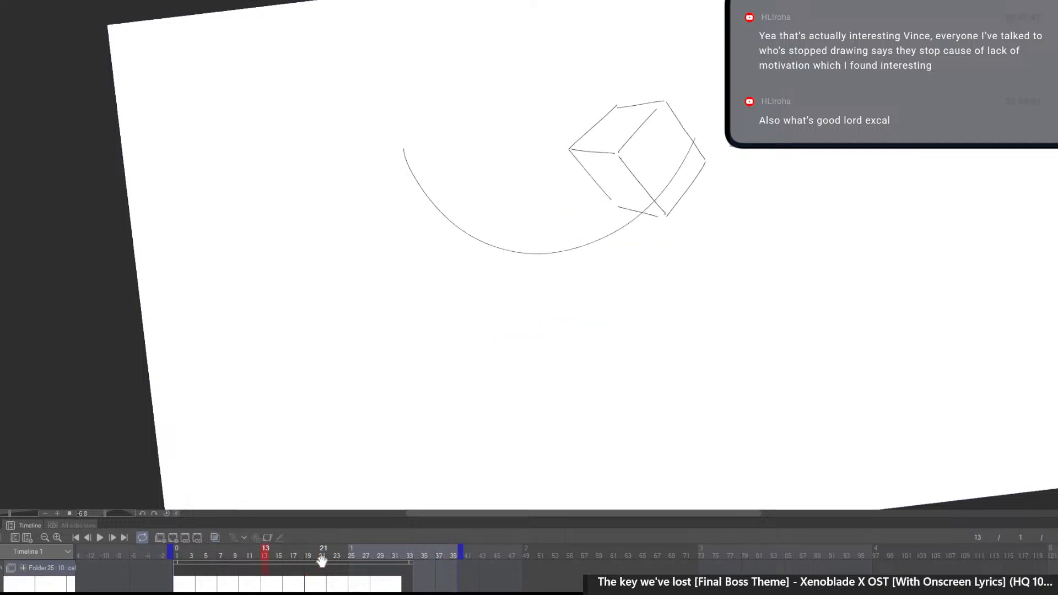
key(Right)
key(Right)
key(Right)
key(Right)
key(Right)
key(Right)
key(Right)
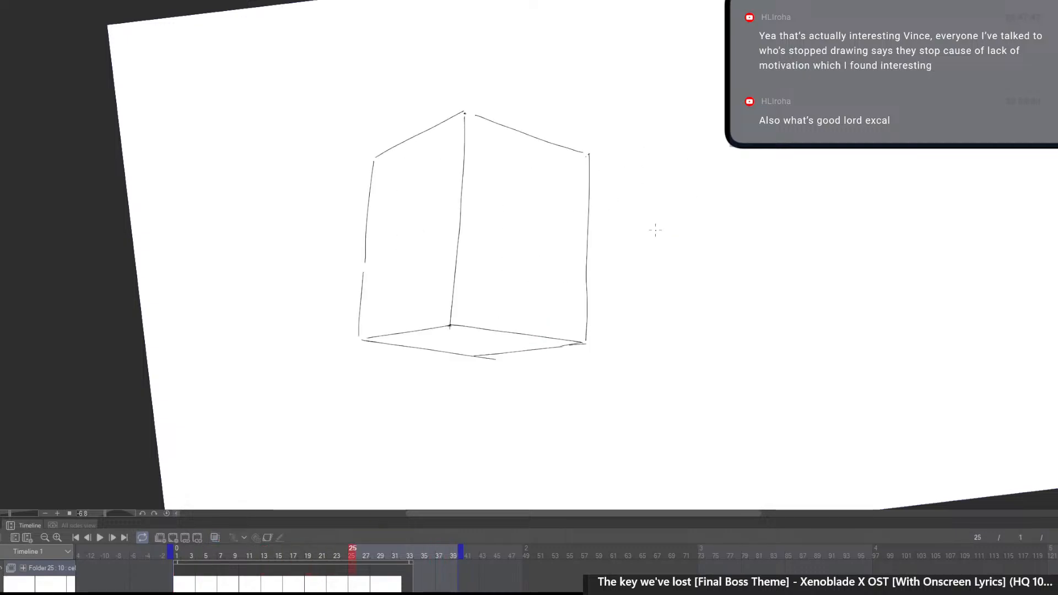
key(Left)
key(Left)
key(Right)
key(Right)
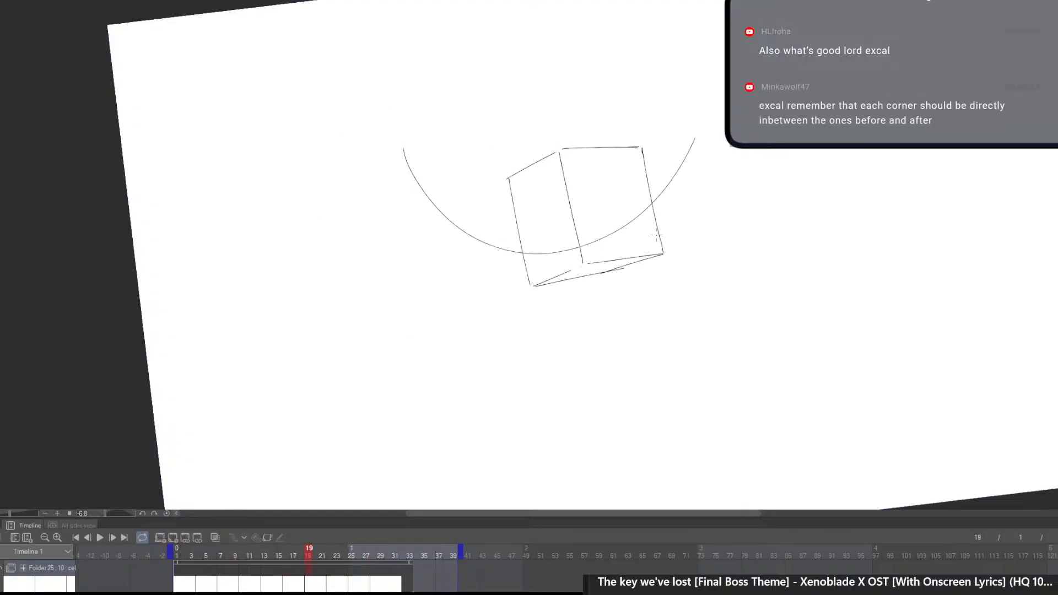
key(Right)
key(Right)
key(Right)
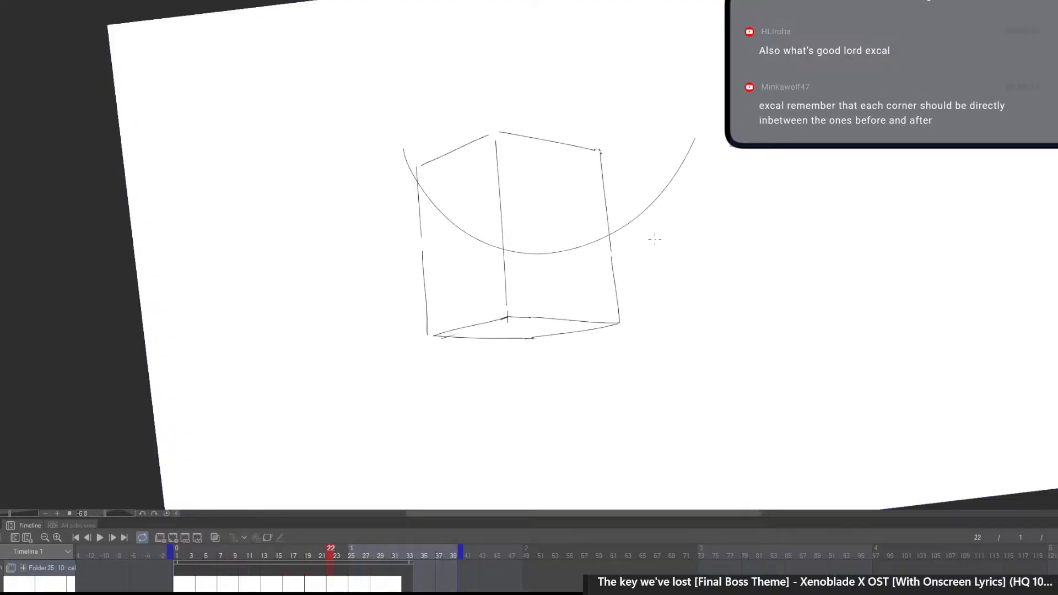
key(Right)
key(Right)
key(Right)
key(Left)
key(Left)
key(Left)
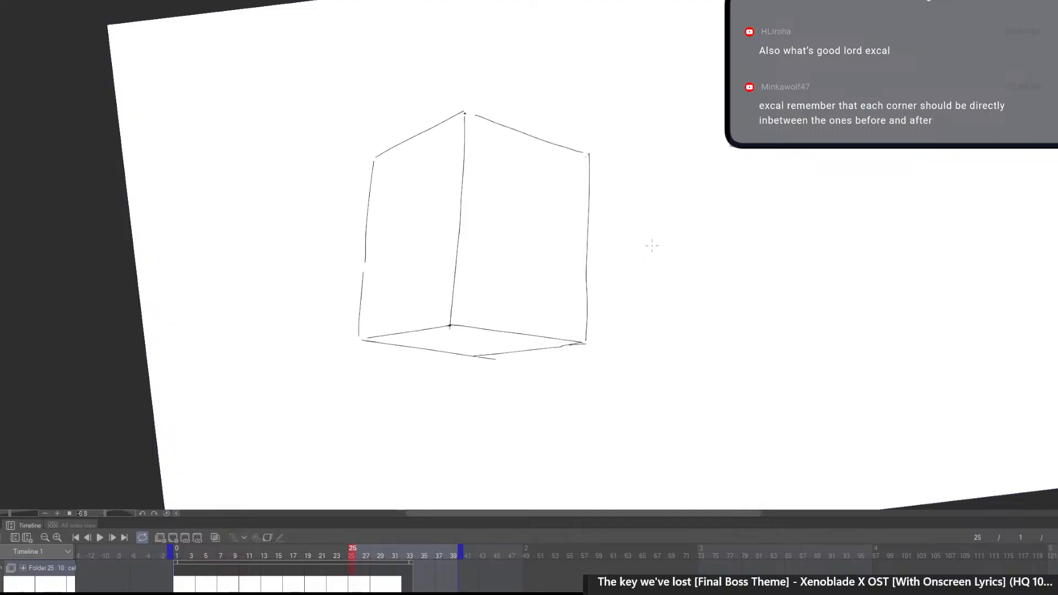
key(Left)
key(Left)
key(Left)
key(Left)
key(Left)
key(Left)
key(Left)
key(Left)
key(Left)
key(Left)
key(Left)
key(Left)
key(Right)
key(Right)
key(Right)
key(Right)
key(Right)
key(Right)
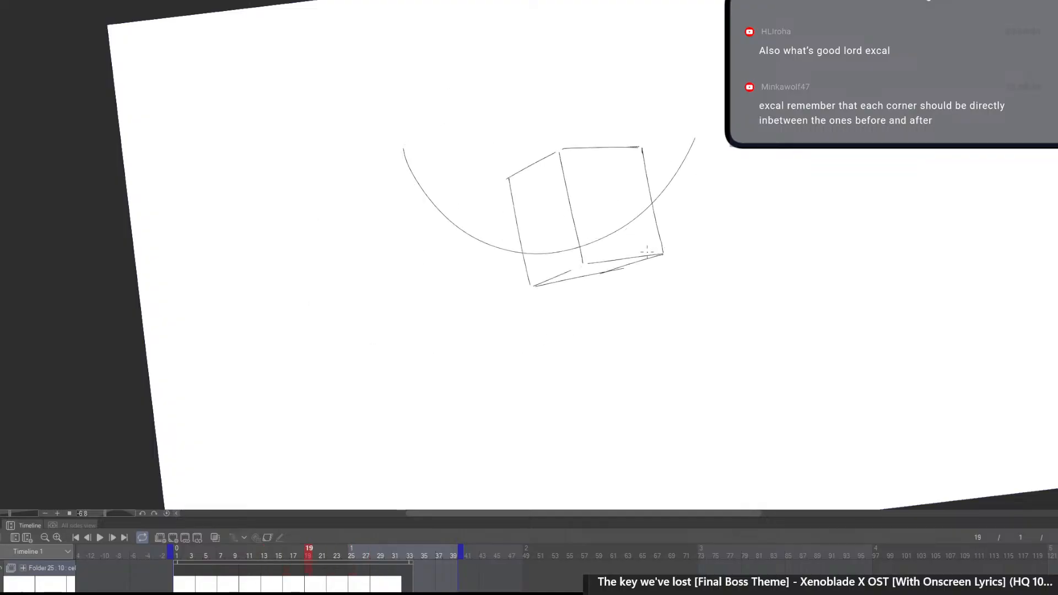
key(Left)
key(Left)
key(Left)
key(Right)
key(Right)
key(Right)
key(Right)
key(Right)
key(Right)
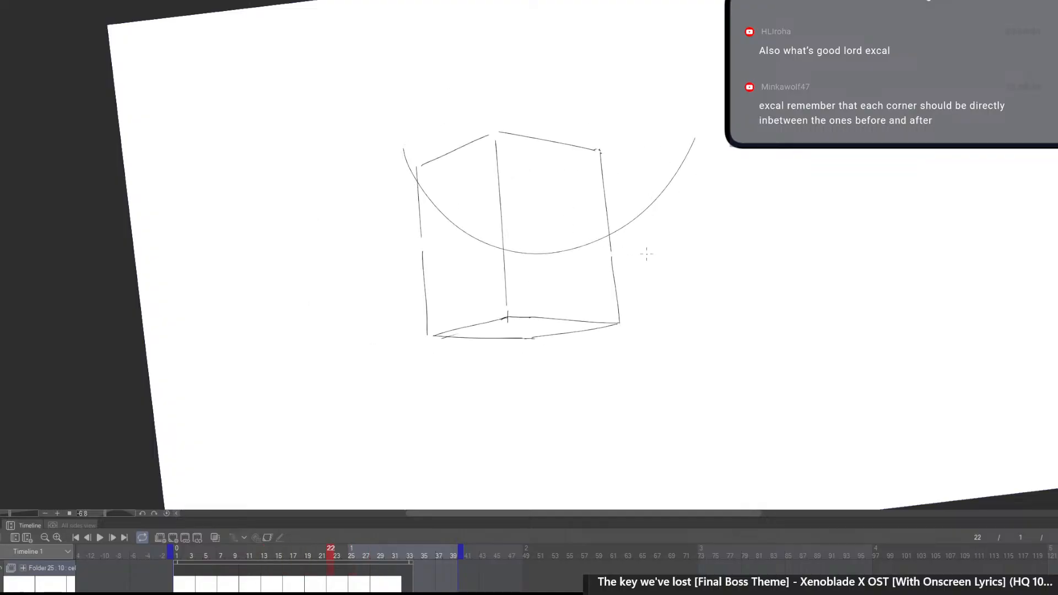
Flip back and forth between neighbouring poses around frames 19 and 22, examining how the cube's corners shift
key(Right)
key(Right)
key(Right)
key(Left)
key(Left)
key(Left)
key(Left)
key(Left)
key(Left)
key(Right)
key(Right)
key(Right)
key(Left)
key(Left)
key(Left)
key(Right)
key(Left)
key(Right)
key(Left)
key(Right)
key(Left)
key(Right)
key(Right)
key(Left)
key(Right)
key(Left)
key(Right)
key(Left)
key(Right)
key(Left)
key(Right)
key(Left)
key(Right)
key(Left)
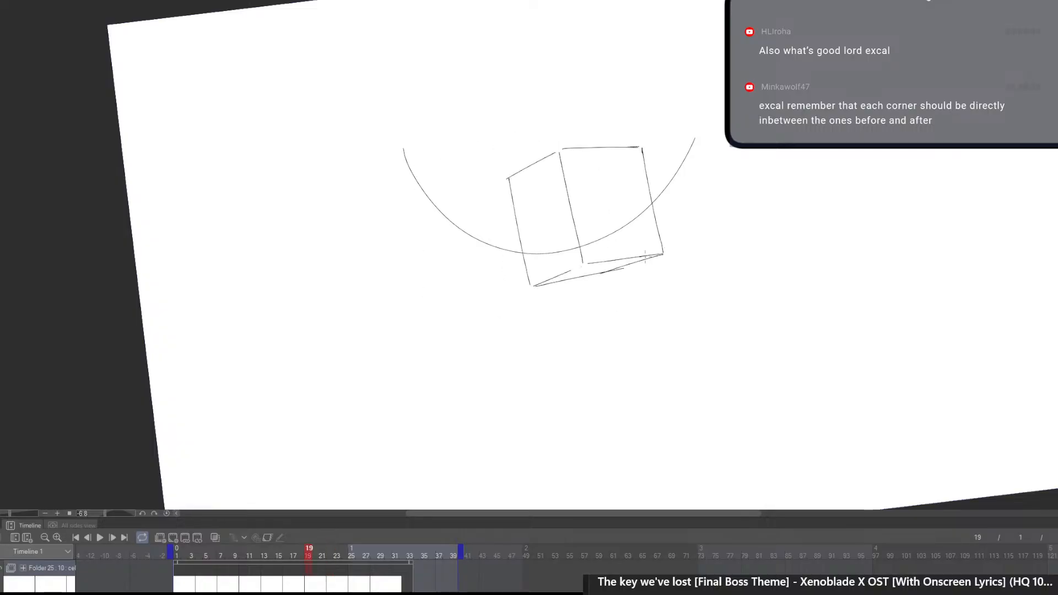
key(Right)
key(Left)
key(Right)
key(Left)
key(Right)
key(Left)
key(Right)
key(Left)
key(Left)
key(Right)
key(Left)
key(Right)
key(Left)
Step back to frame 10 and run forward repeatedly through the whole sequence, examining the flow of the cube's movement
key(Left)
key(Left)
key(Left)
key(Left)
key(Left)
key(Left)
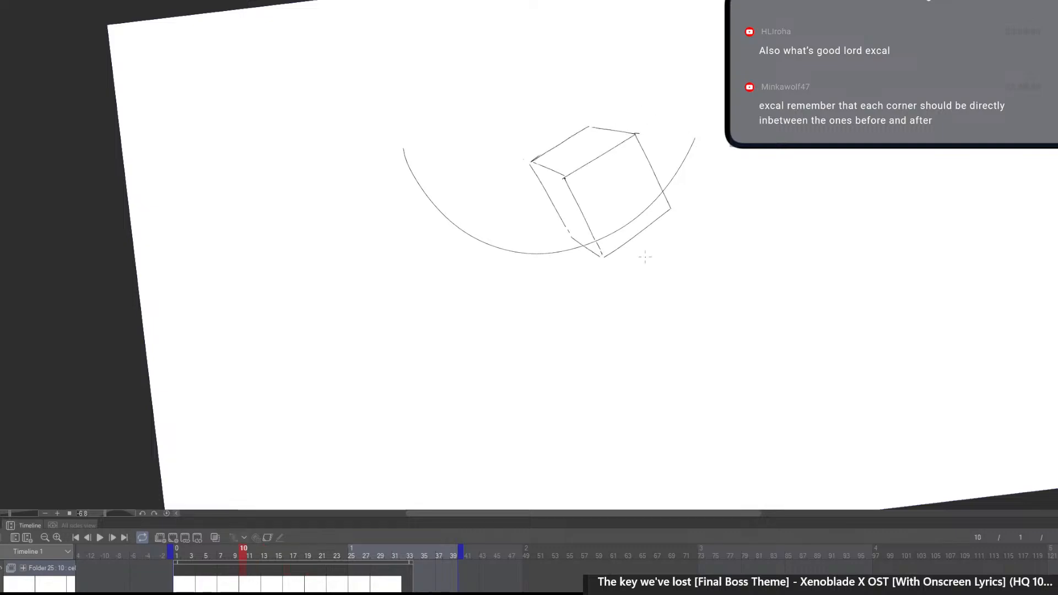
key(Right)
key(Right)
key(Right)
key(Right)
key(Right)
key(Right)
key(Right)
key(Right)
key(Right)
key(Right)
key(Right)
key(Right)
key(Right)
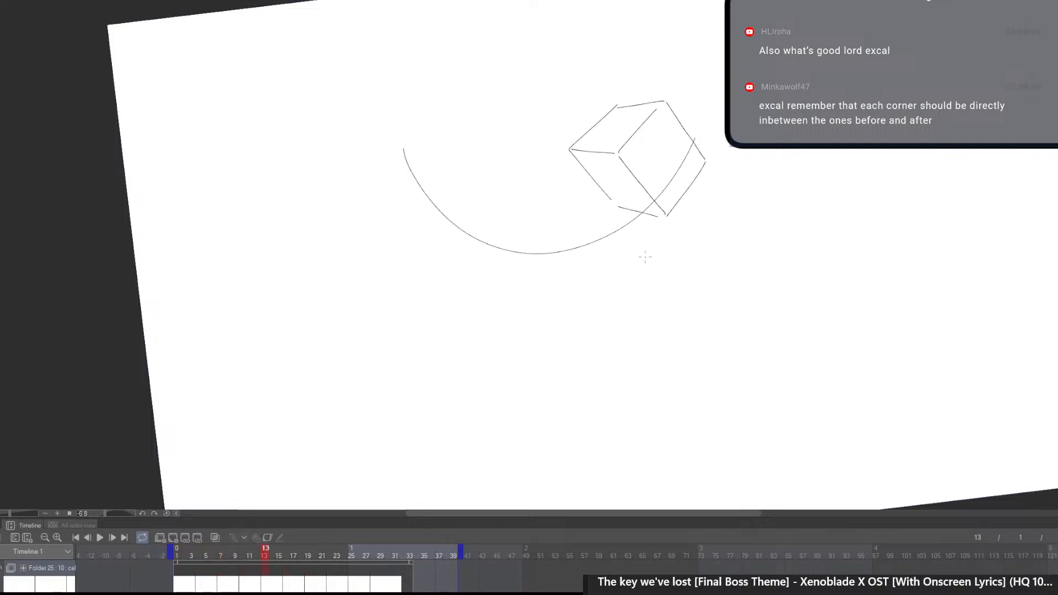
key(Right)
key(Right)
key(Right)
key(Right)
key(Right)
key(Right)
key(Right)
key(Right)
key(Right)
key(Right)
key(Right)
key(Right)
key(Right)
key(Right)
key(Right)
key(Right)
key(Right)
key(Right)
key(Right)
key(Right)
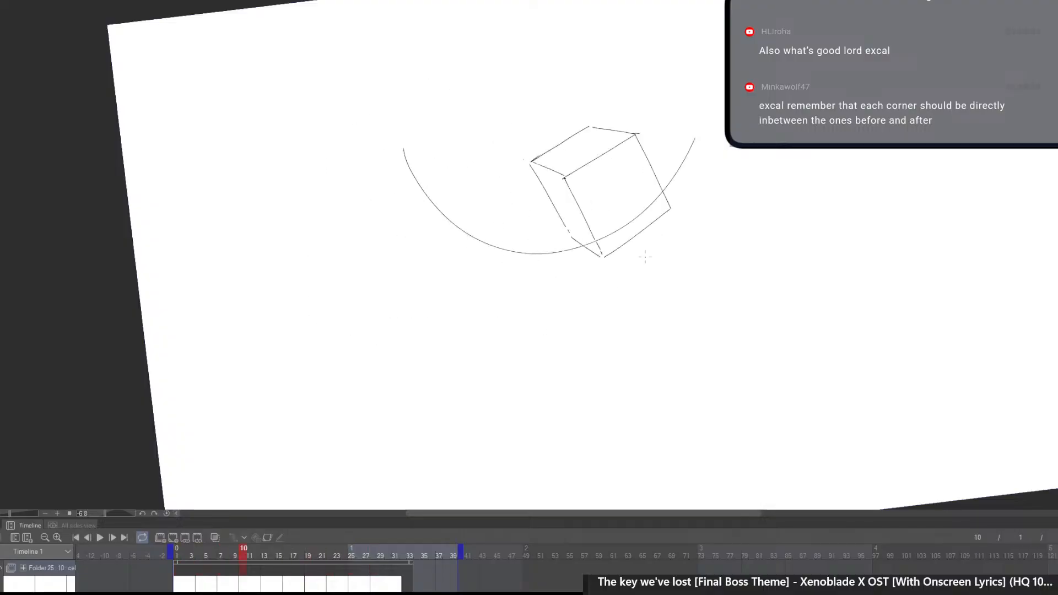
Compare the cube's poses at frames 19, 22 and 25 by flipping between them without onion skin
key(Left)
key(Left)
key(Left)
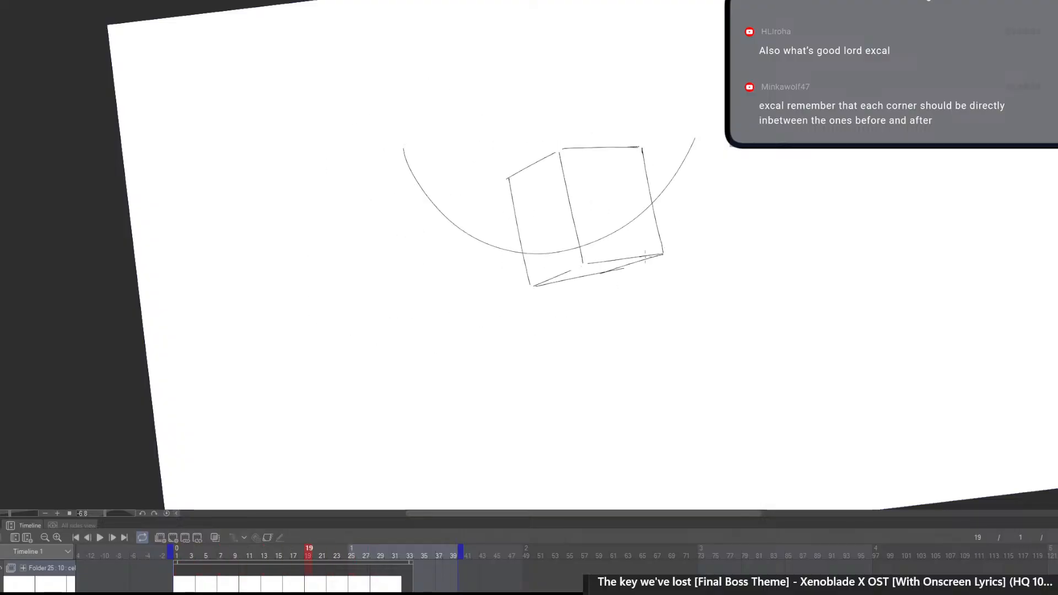
key(Right)
key(Right)
key(Left)
key(Right)
key(Right)
key(Left)
key(Left)
key(Right)
key(Right)
key(Left)
key(Left)
key(Left)
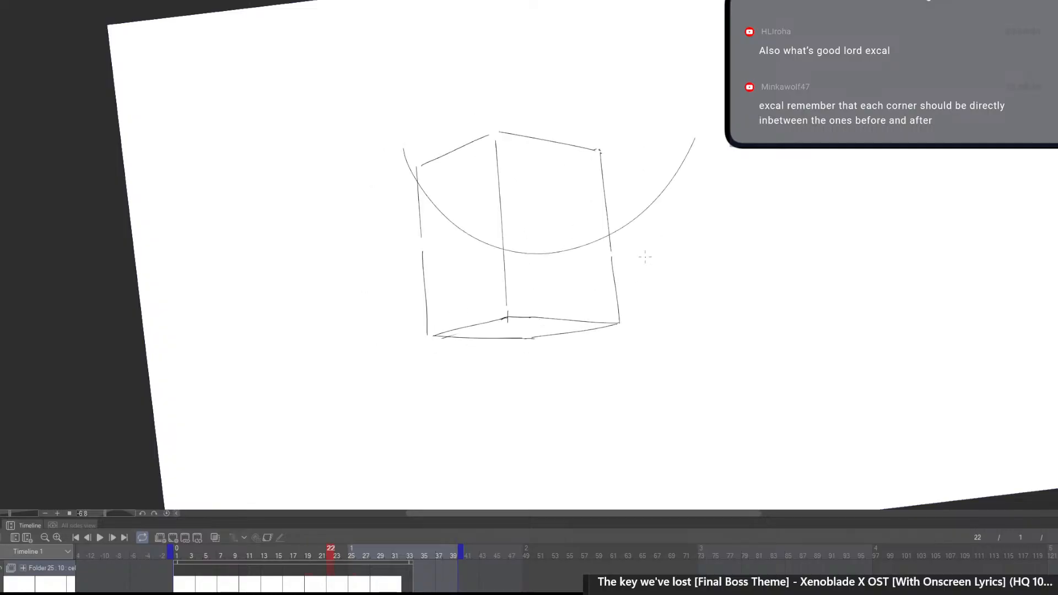
key(Right)
key(Right)
key(Right)
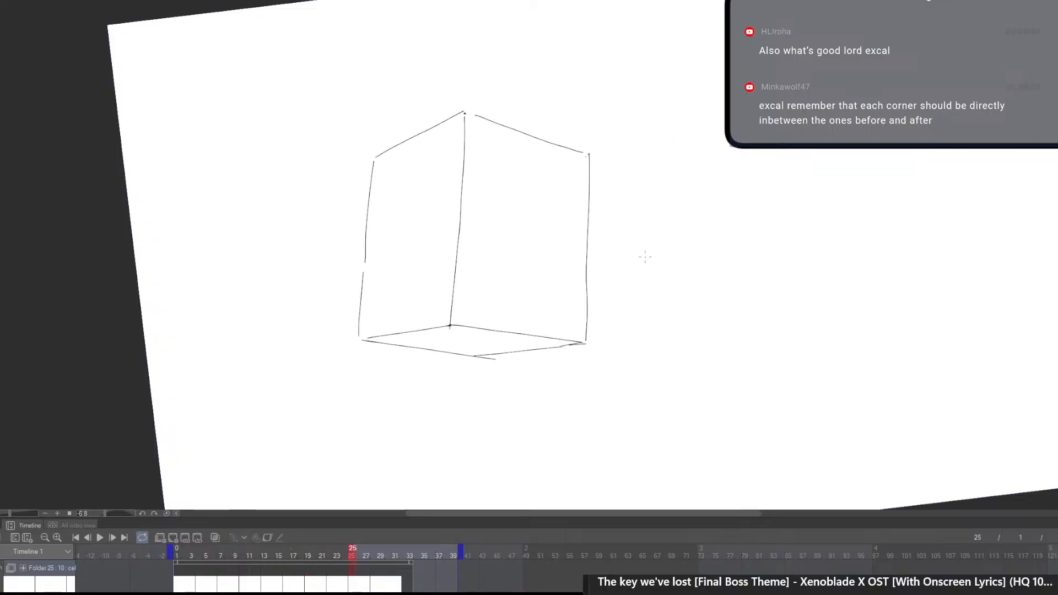
key(Left)
key(Left)
key(Left)
Turn on onion skin and compare the cube poses from frame 19 onward with their neighbouring drawings
click(215, 538)
click(307, 591)
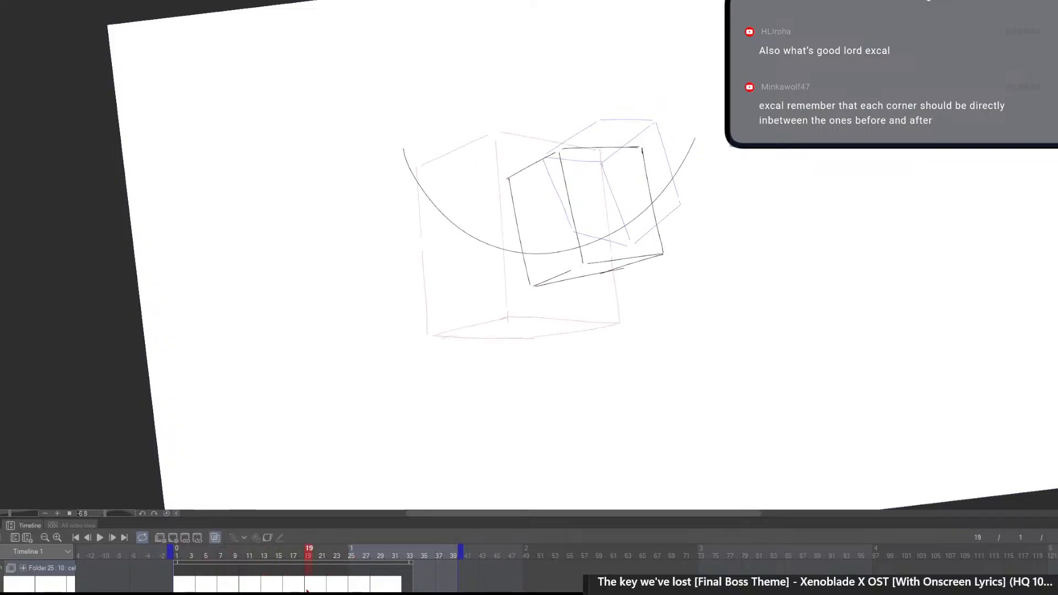
key(Right)
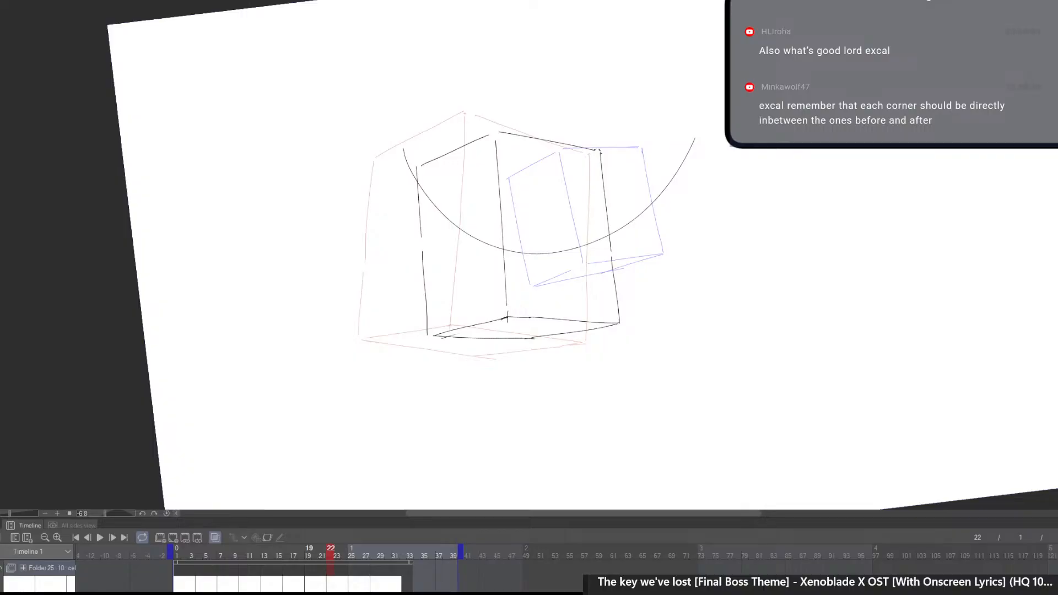
key(Right)
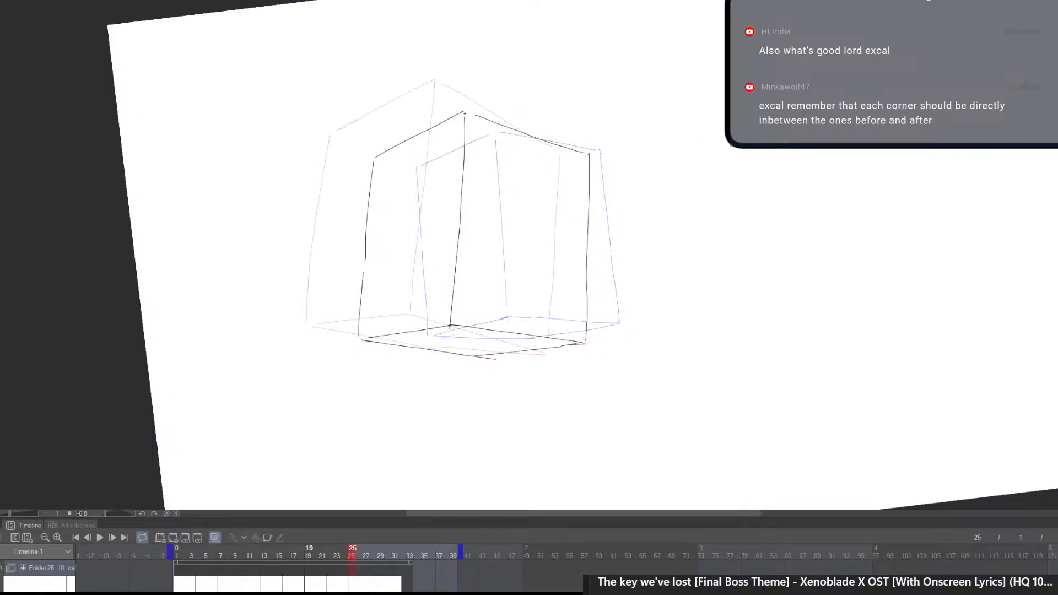
key(Right)
key(Left)
key(Left)
key(Left)
key(Left)
key(Left)
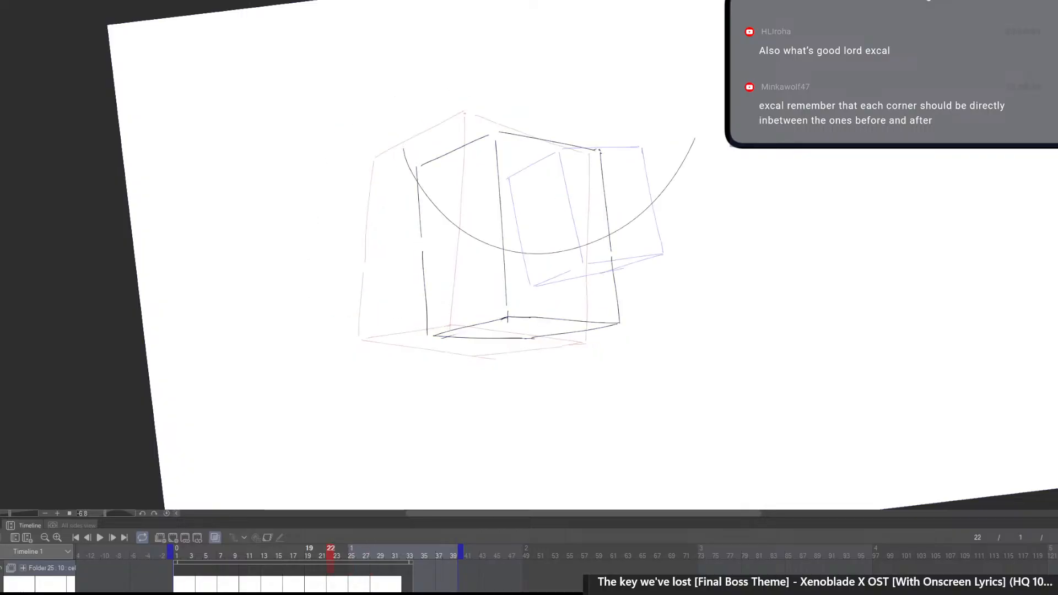
Run through the full animation with onion skin on and return to the cube pose at frame 19
key(Right)
key(Right)
key(Right)
key(Right)
key(Right)
key(Right)
key(Right)
key(Right)
key(Right)
key(Right)
key(Right)
key(Right)
key(Right)
key(Right)
key(Right)
key(Right)
key(Right)
key(Right)
key(Right)
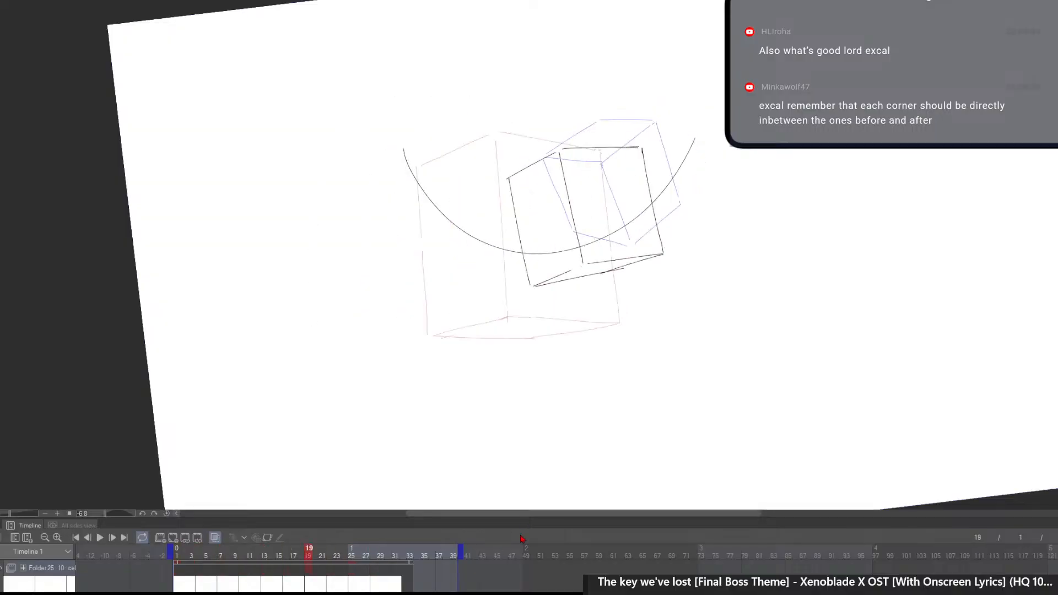